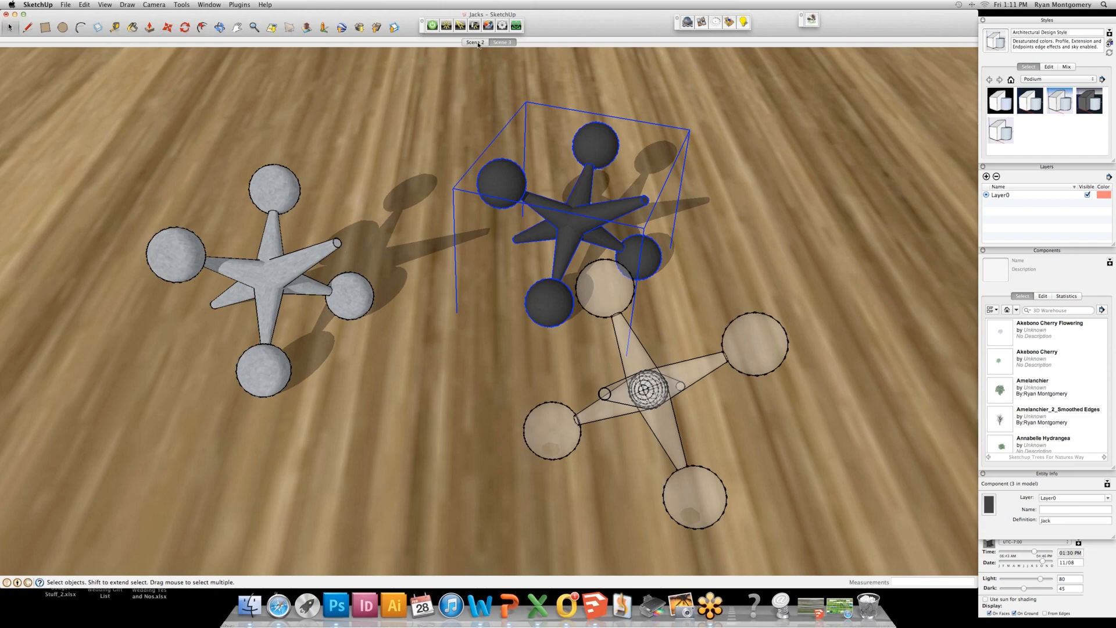
Show Scene 2 and tidy the floating toolbars, moving the Podium toolbar aside and closing the one beside it.
click(477, 42)
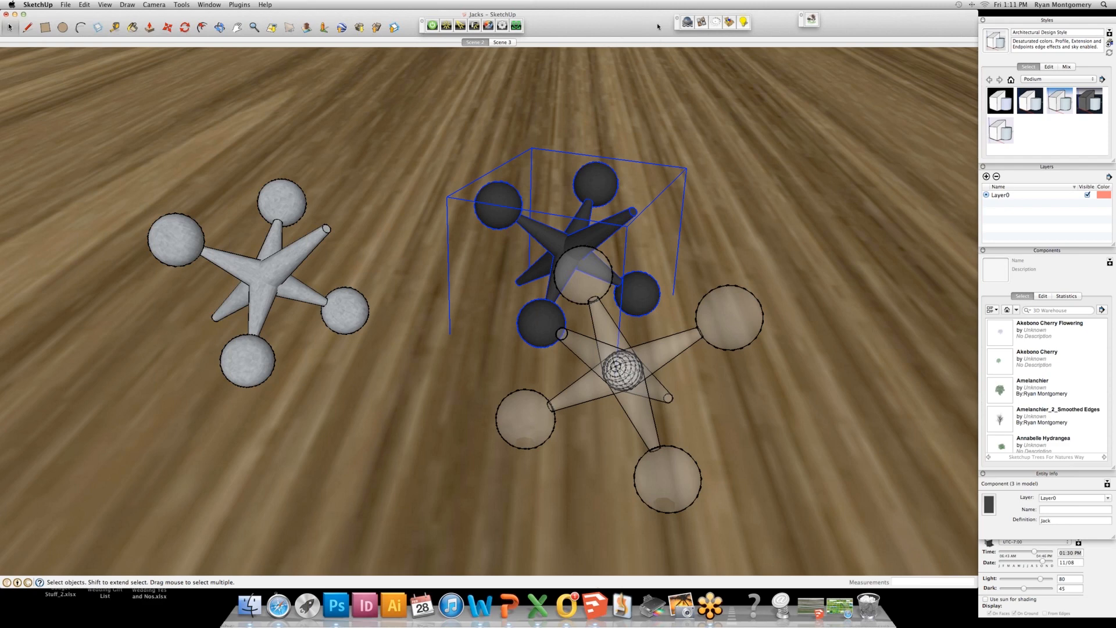
drag(675, 30, 650, 30)
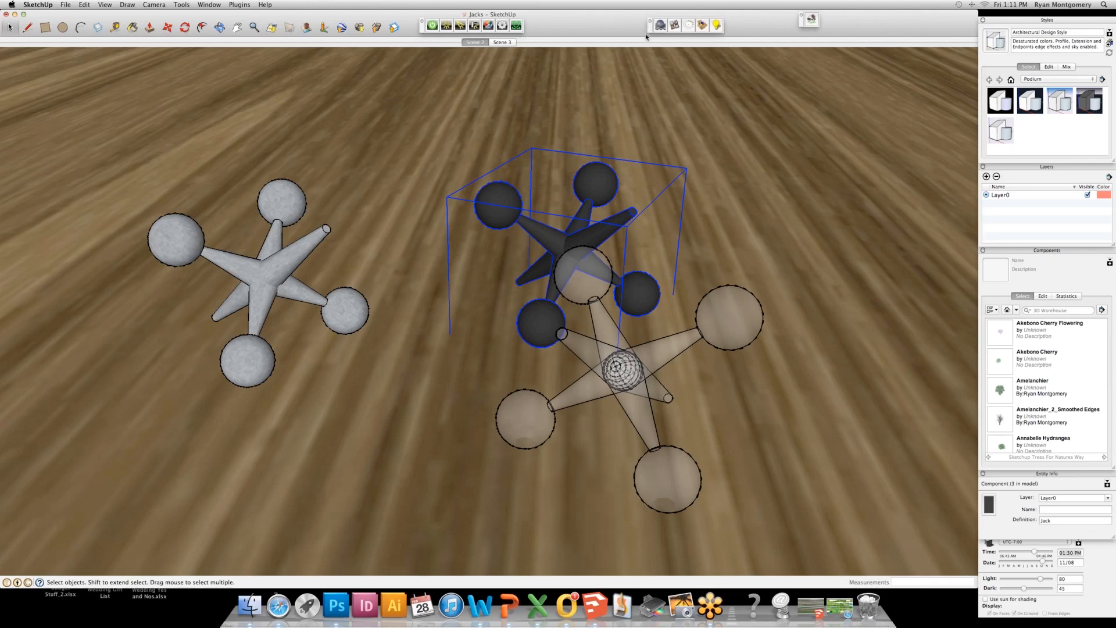
click(422, 20)
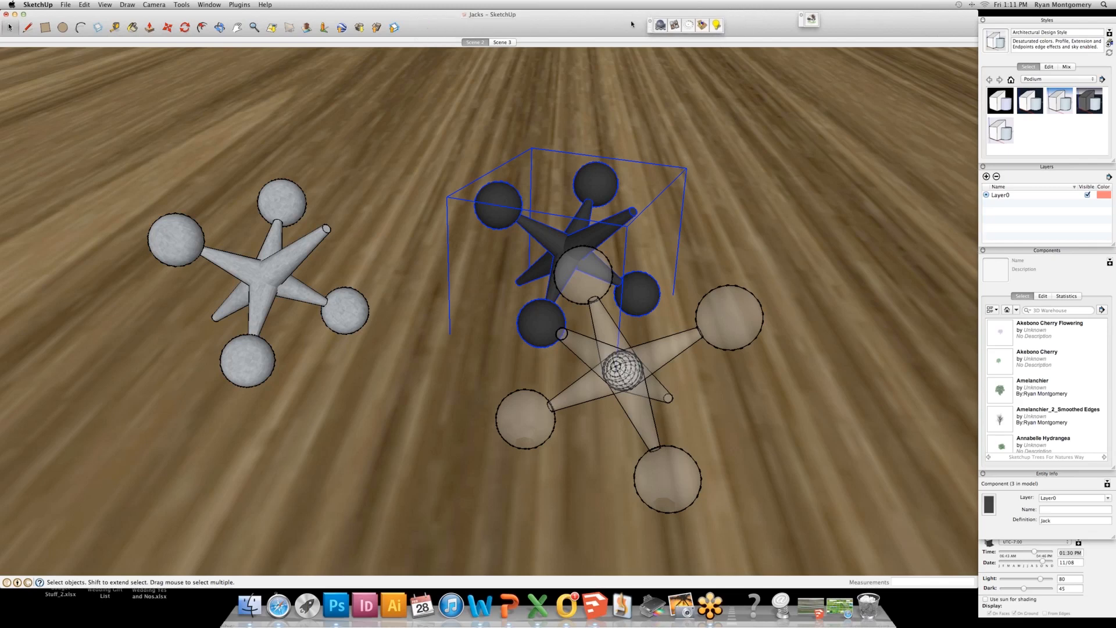
Open the Podium Light System to view its light type, power and beam angle settings, and close it.
click(717, 25)
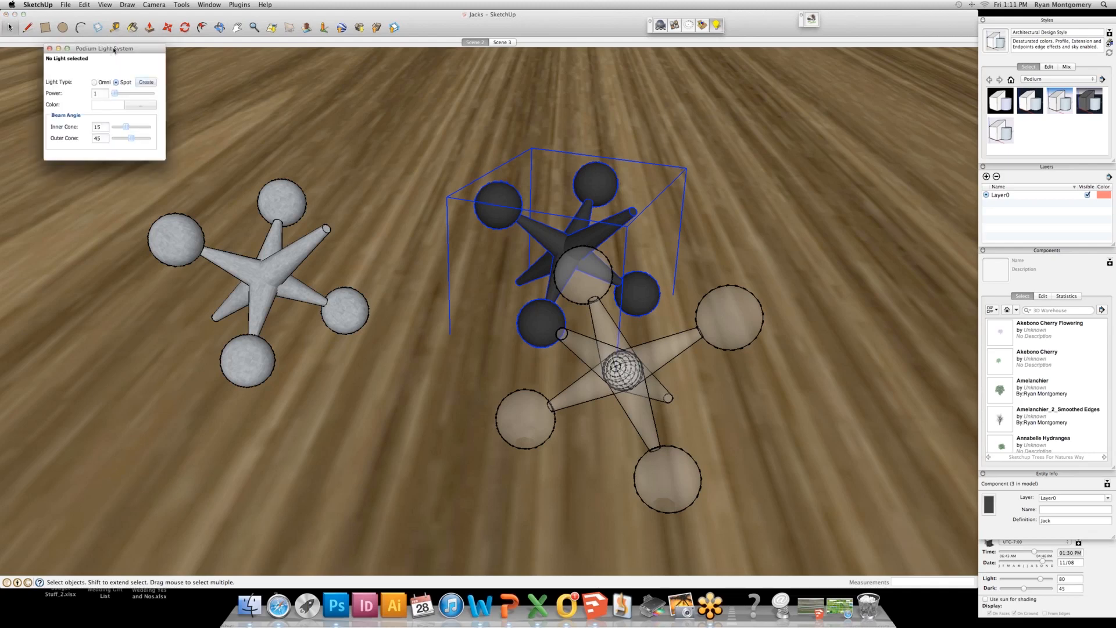
drag(114, 49, 146, 73)
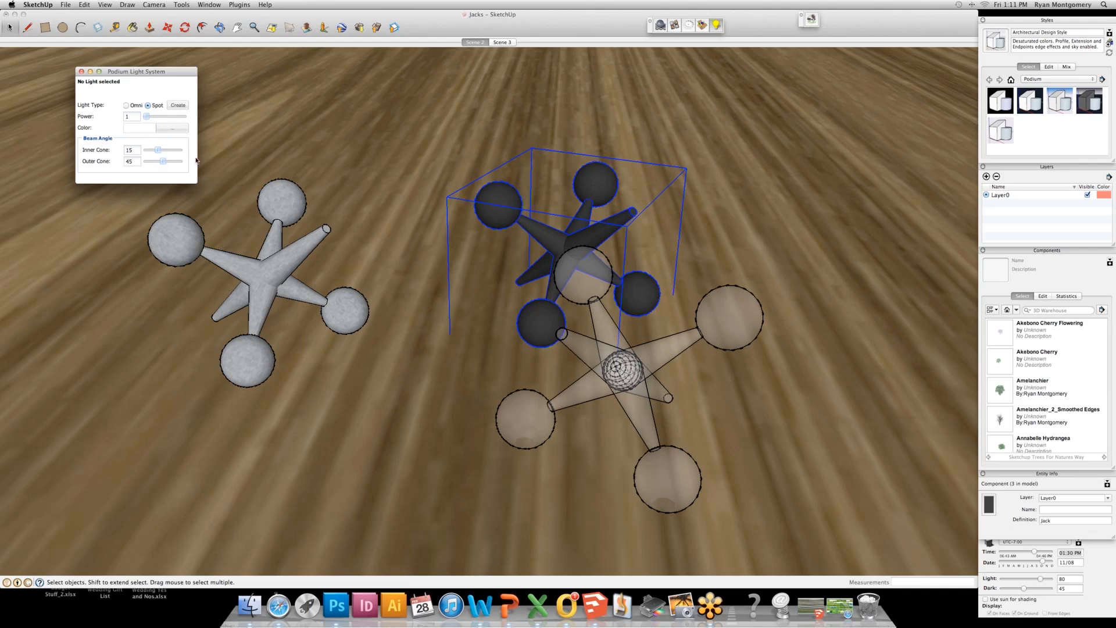
click(81, 72)
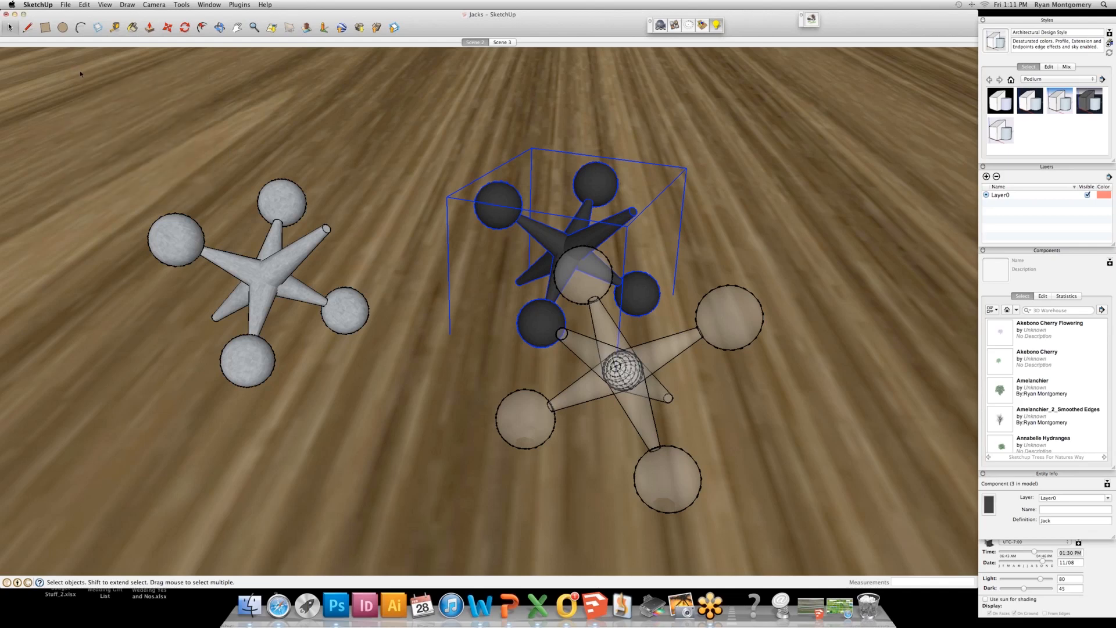
Open the Podium Browser and look through its full catalogue of ready-made models and materials.
click(704, 26)
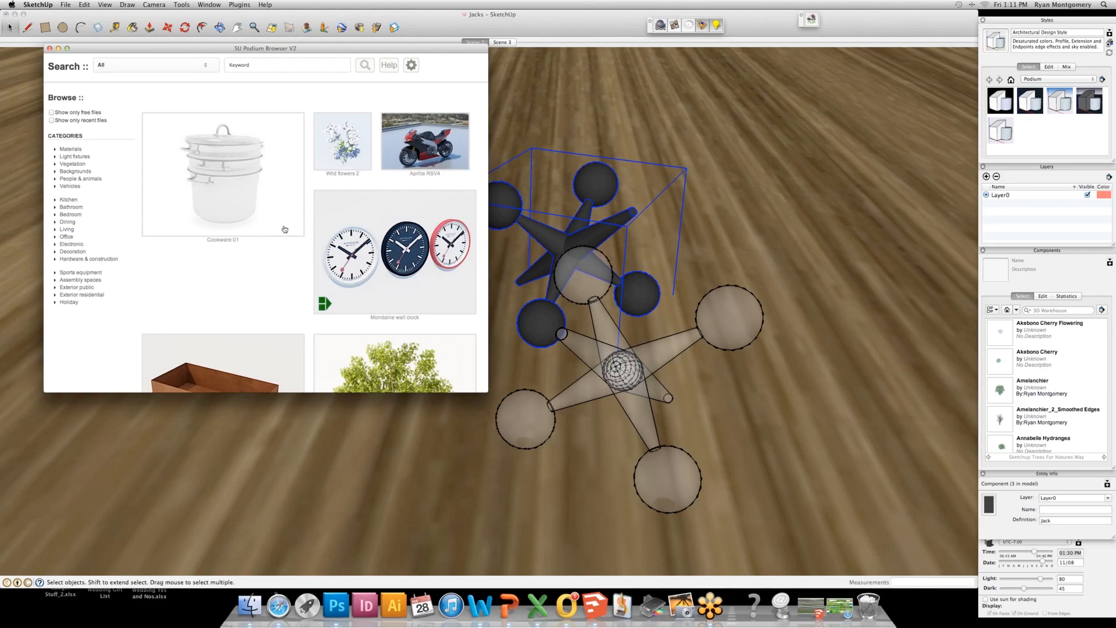
scroll(358, 309, down, 5)
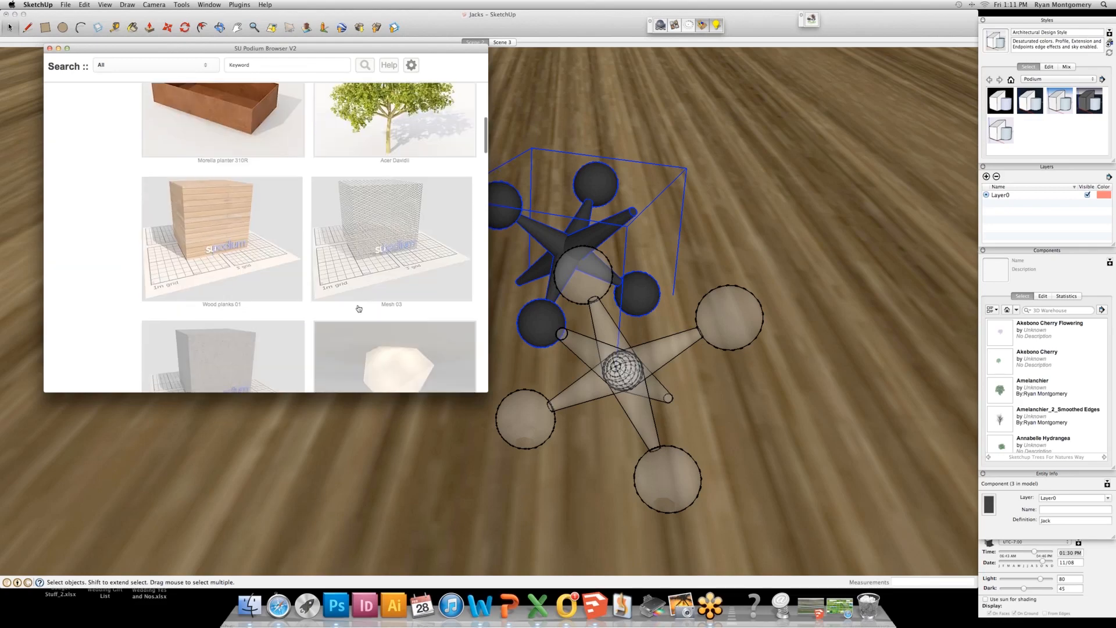
scroll(359, 309, down, 10)
scroll(232, 311, down, 3)
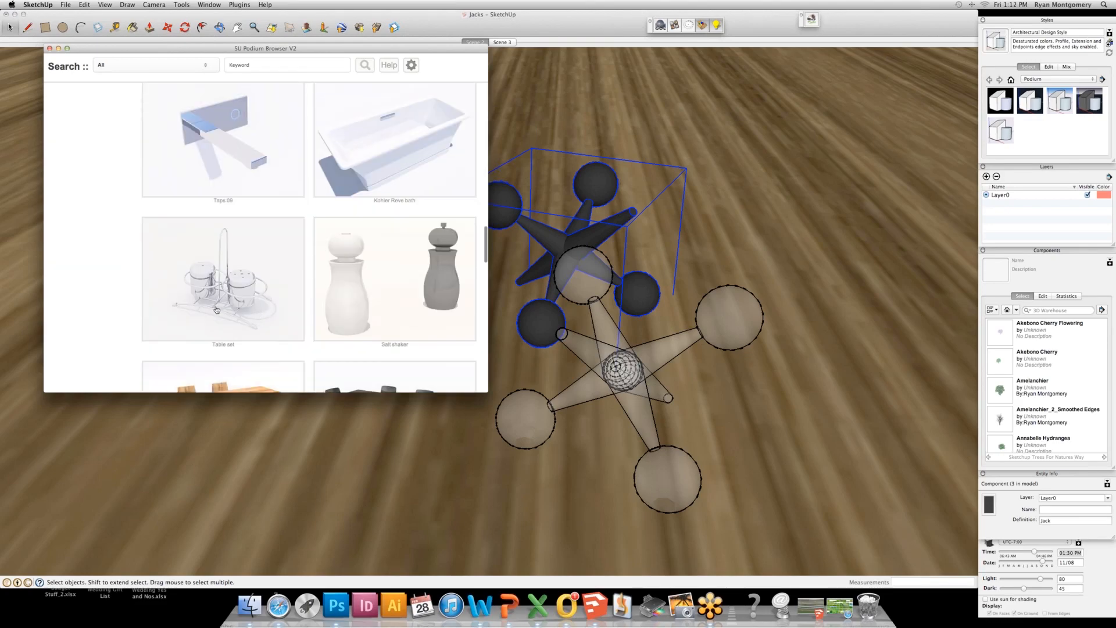
scroll(238, 254, down, 6)
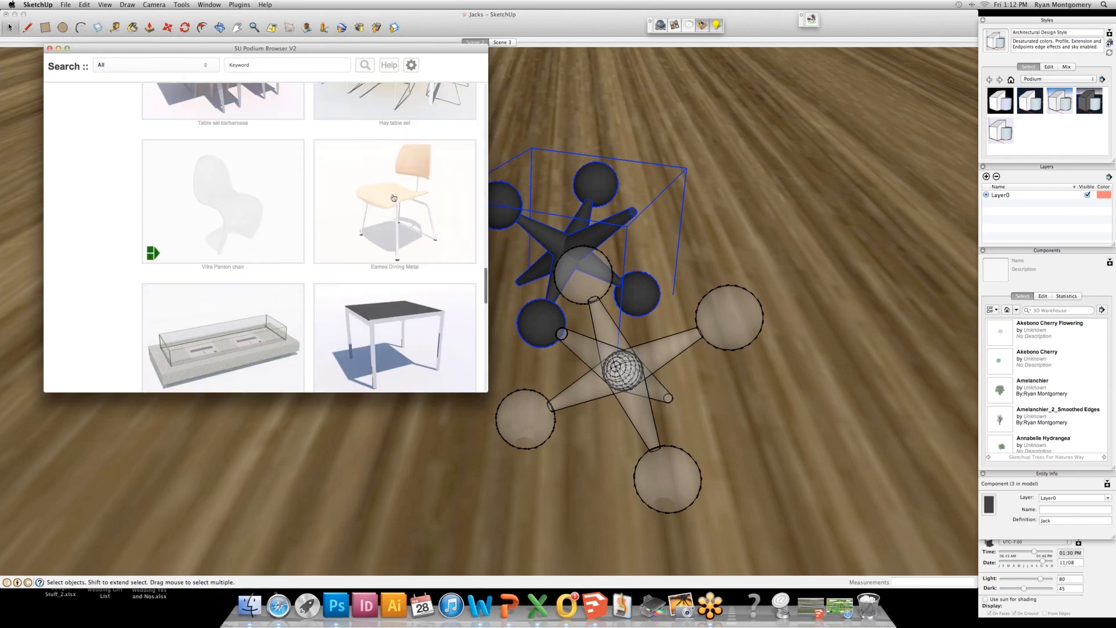
scroll(215, 317, down, 8)
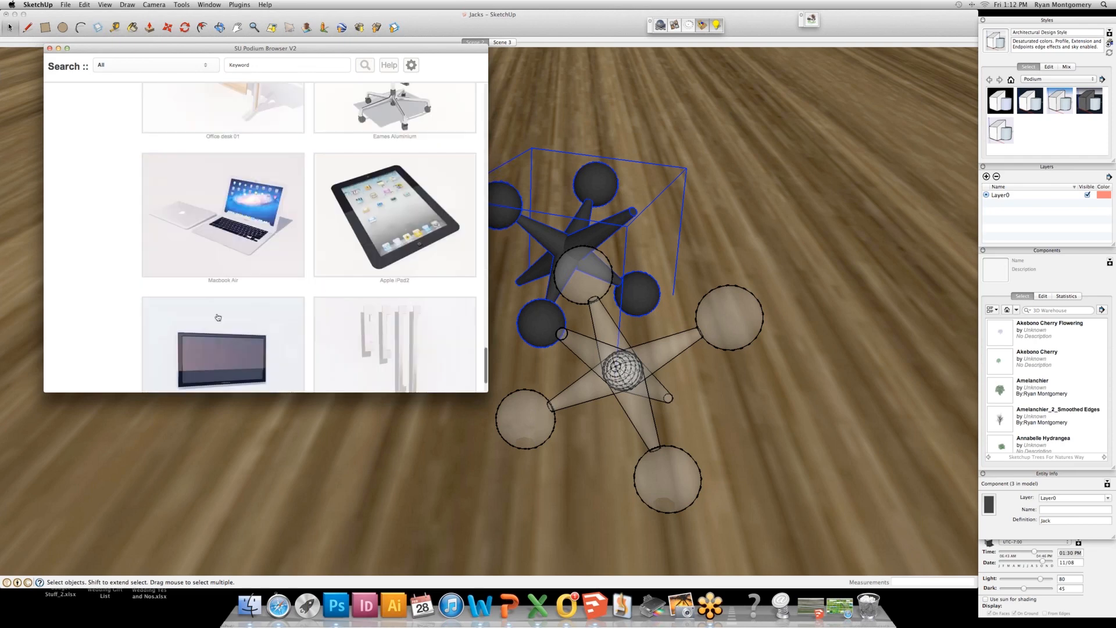
scroll(209, 279, up, 10)
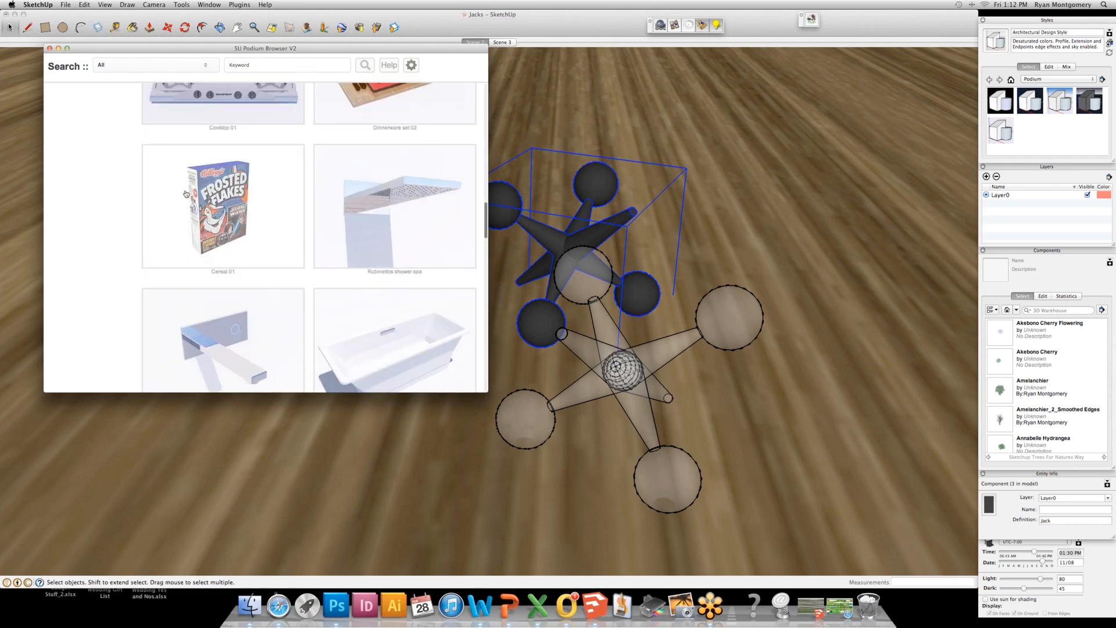
scroll(186, 194, up, 15)
Browse the Podium Browser's Office chairs, Electronic computers and summer People & animals categories.
click(63, 238)
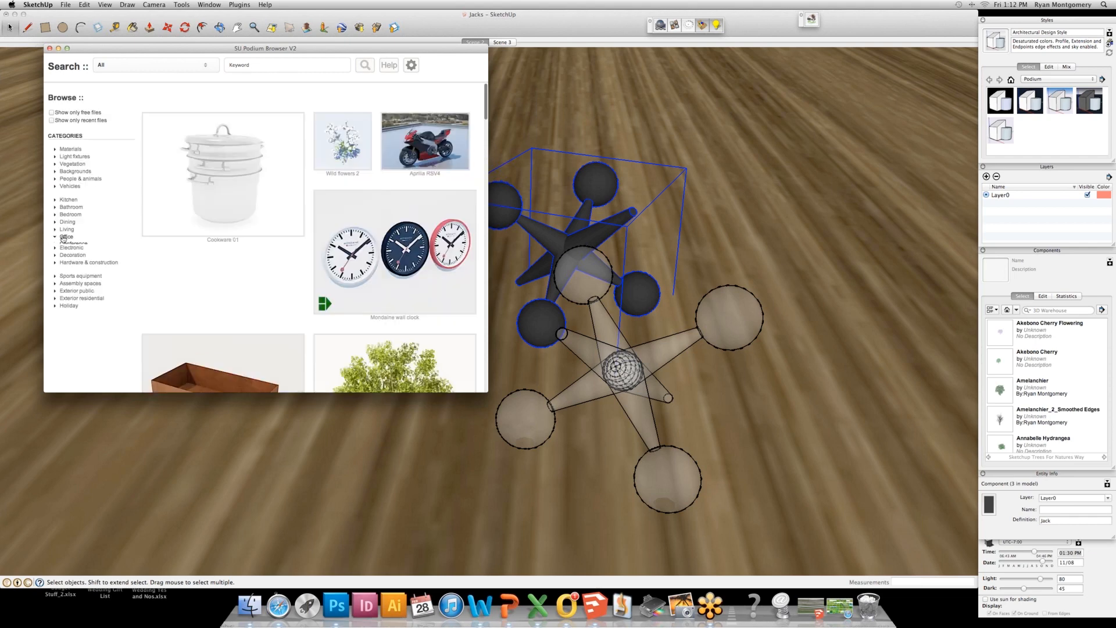
click(67, 256)
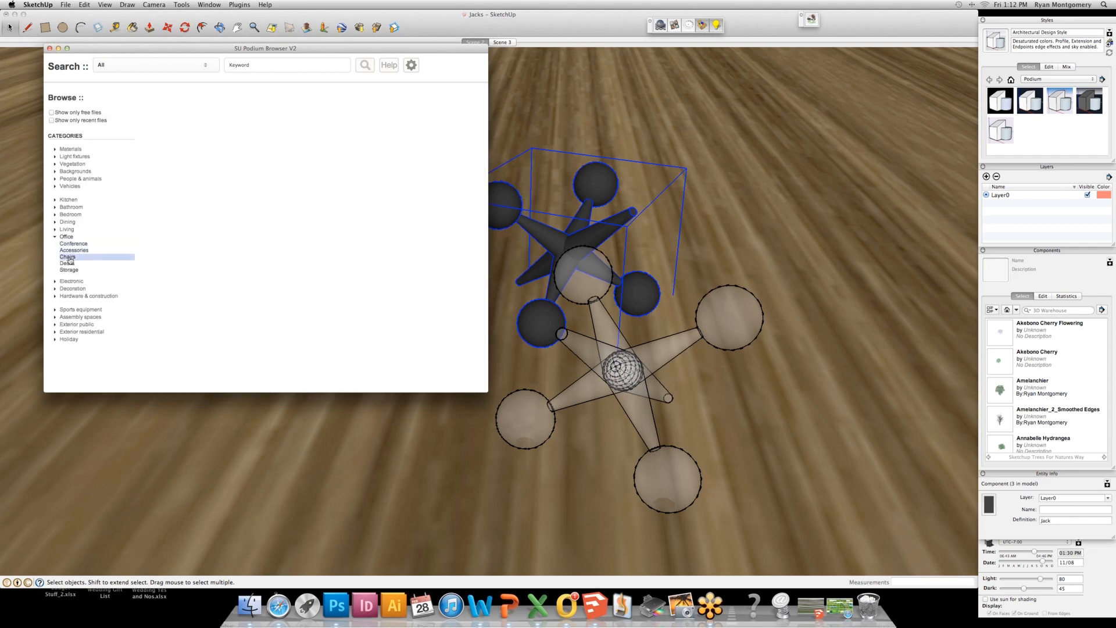
click(64, 281)
click(70, 264)
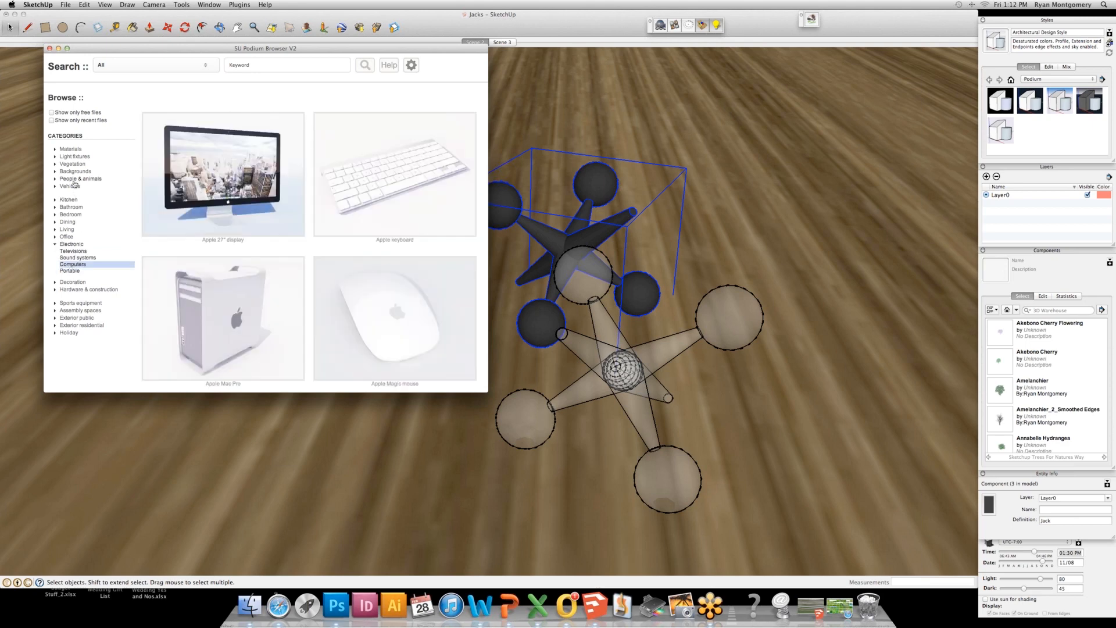
click(74, 179)
click(66, 193)
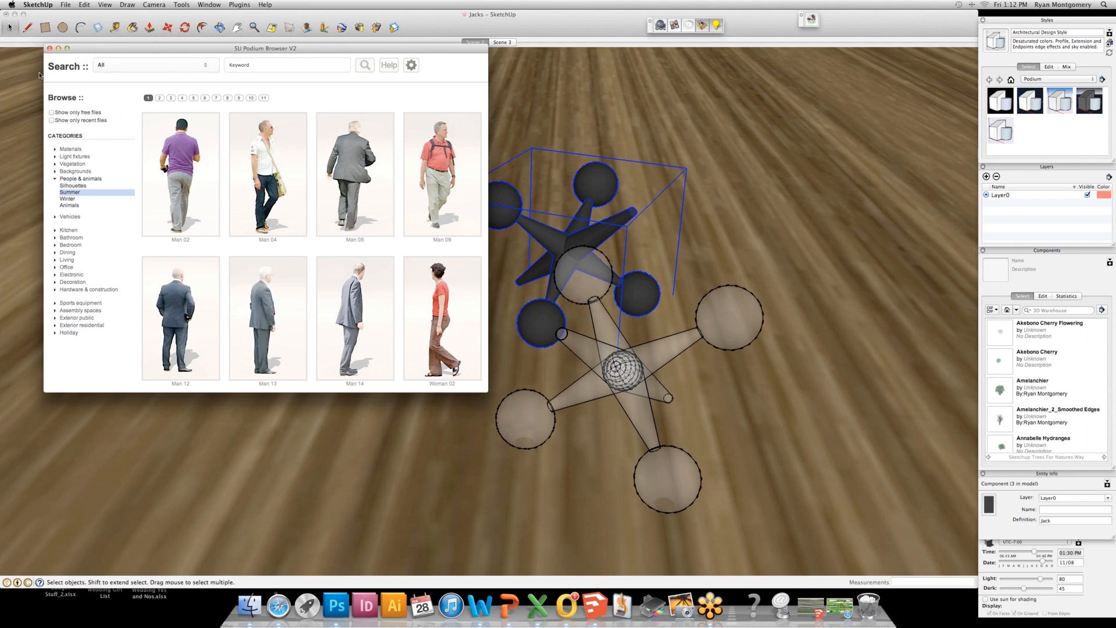
Limit the Podium Browser to free files and browse the Vegetation subcategories, from 2D Interior plants to 2D Plants.
click(80, 114)
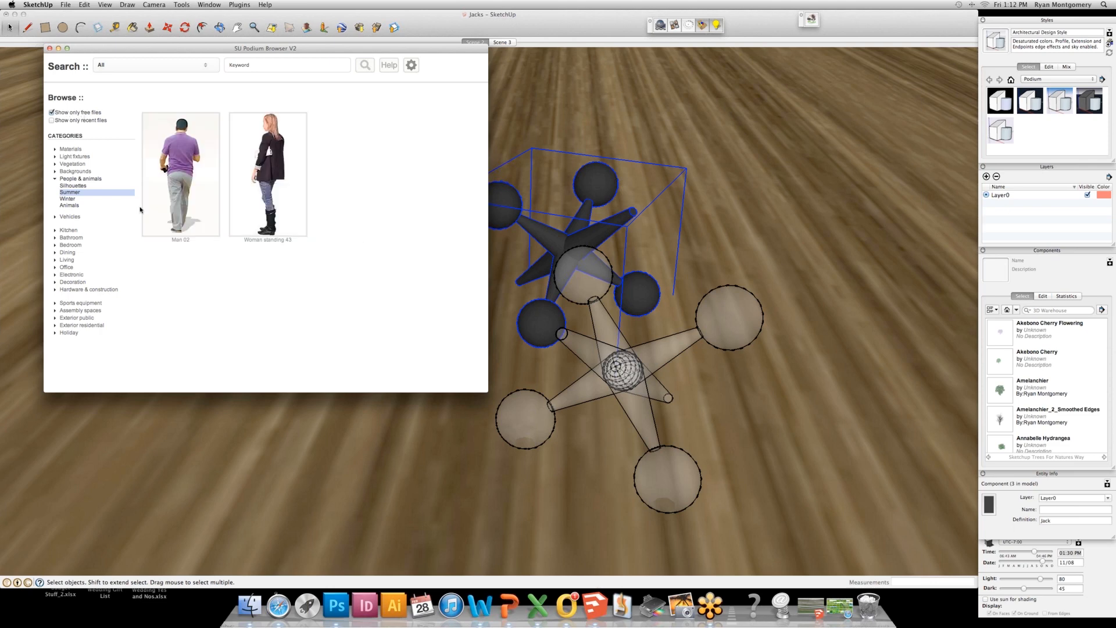
click(71, 164)
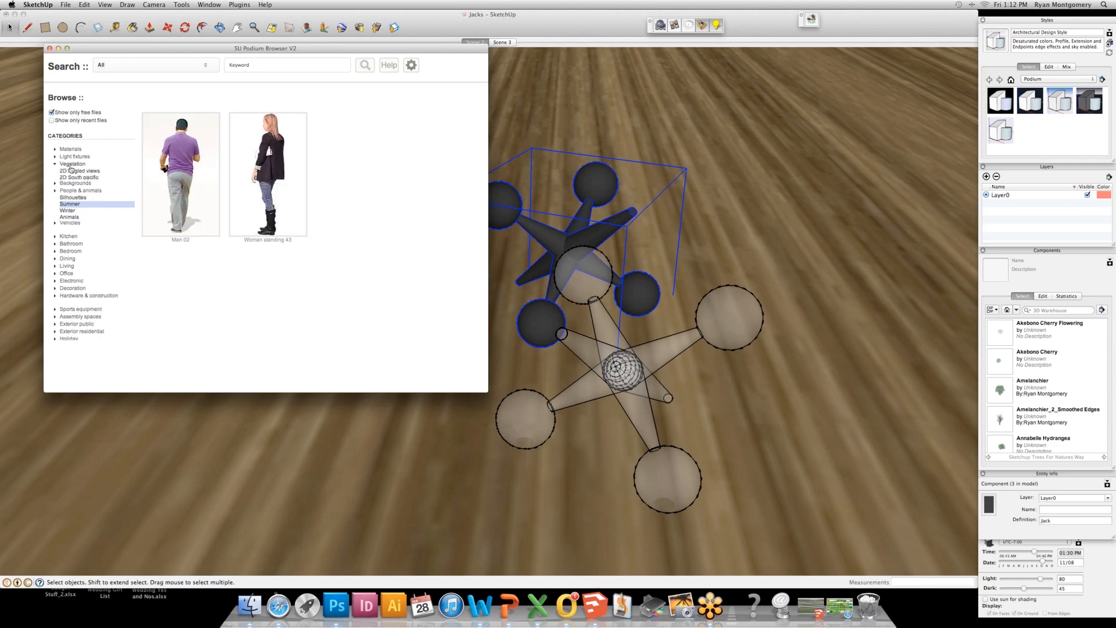
click(75, 185)
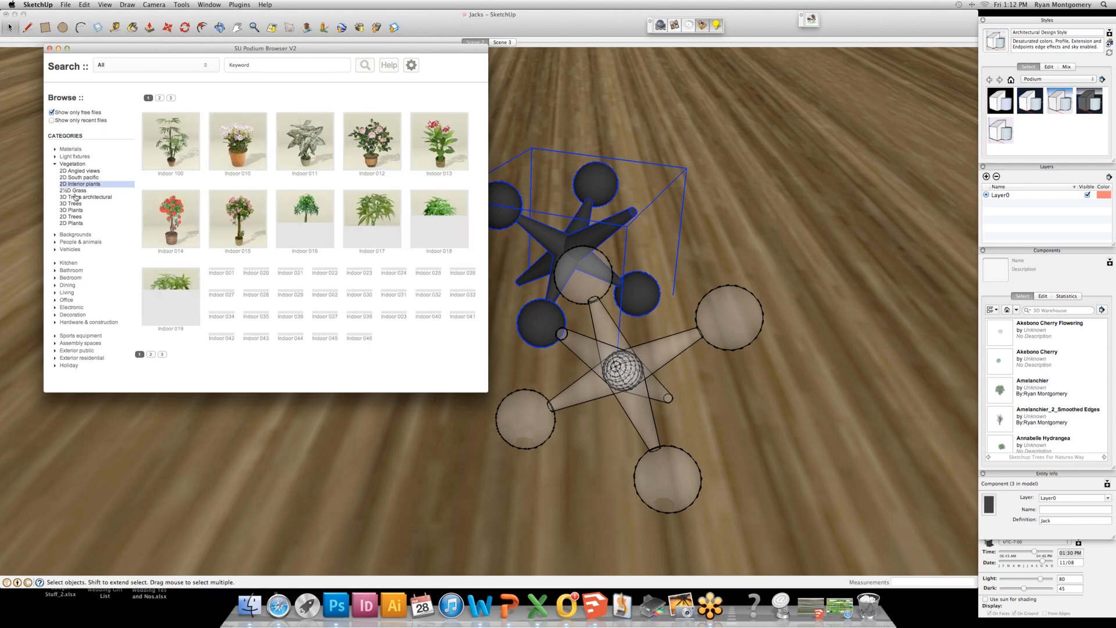
click(74, 192)
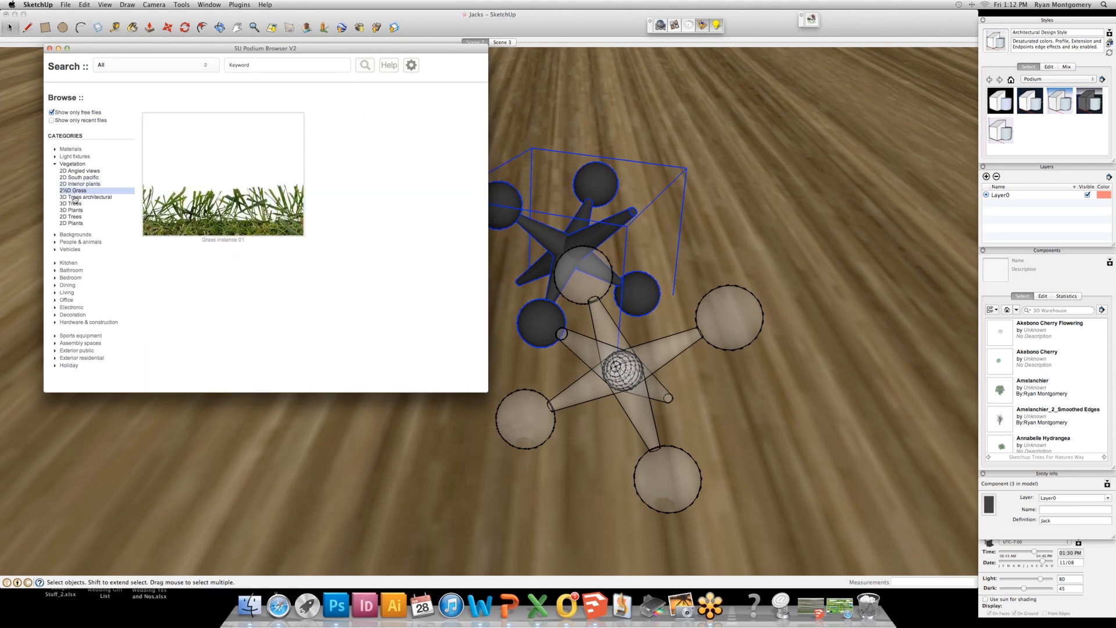
click(84, 197)
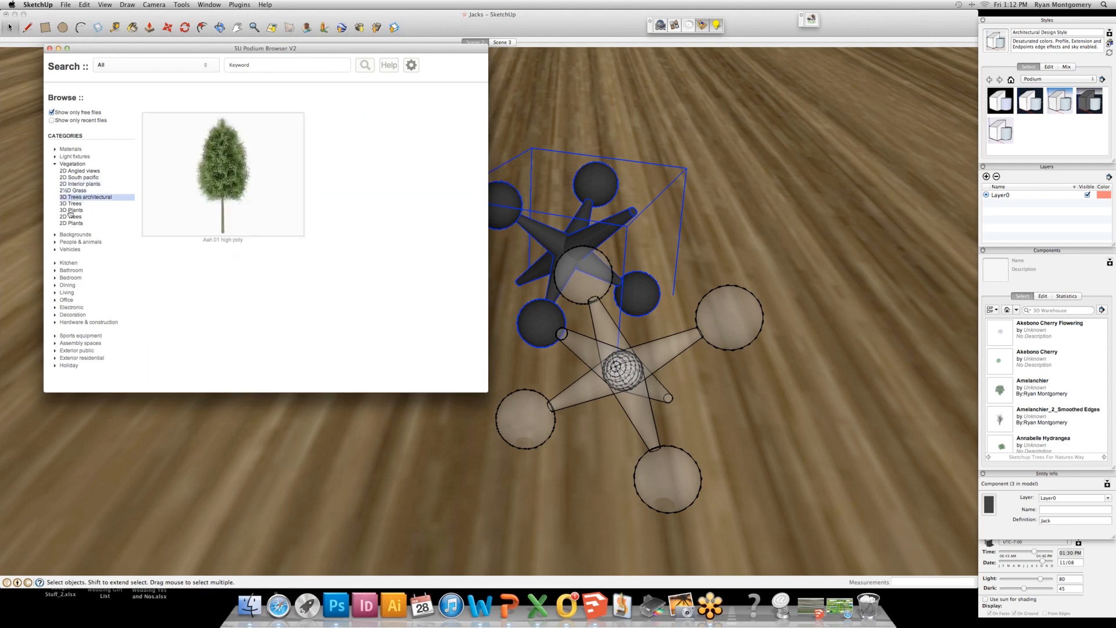
click(71, 210)
click(71, 217)
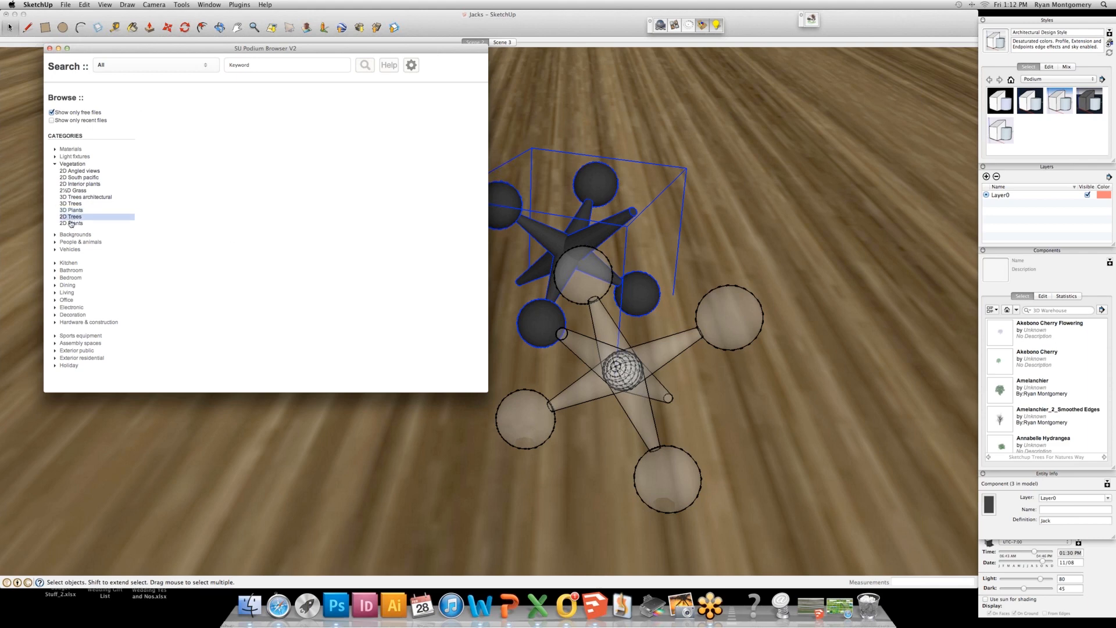
click(71, 224)
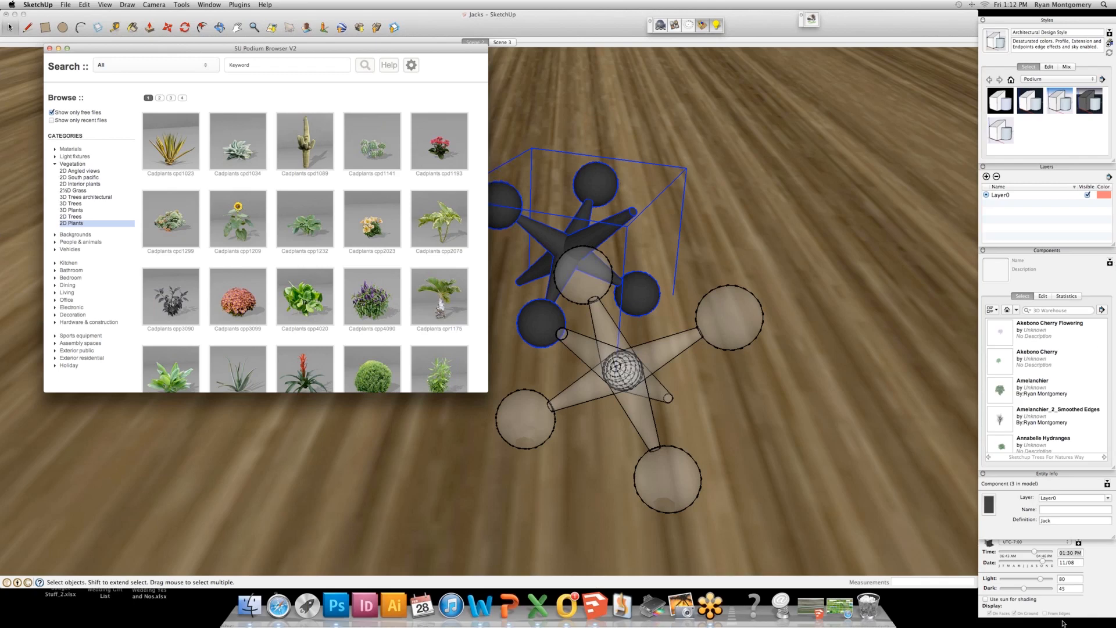
Collapse and re-expand the Components window, and close the Podium Browser.
click(1059, 251)
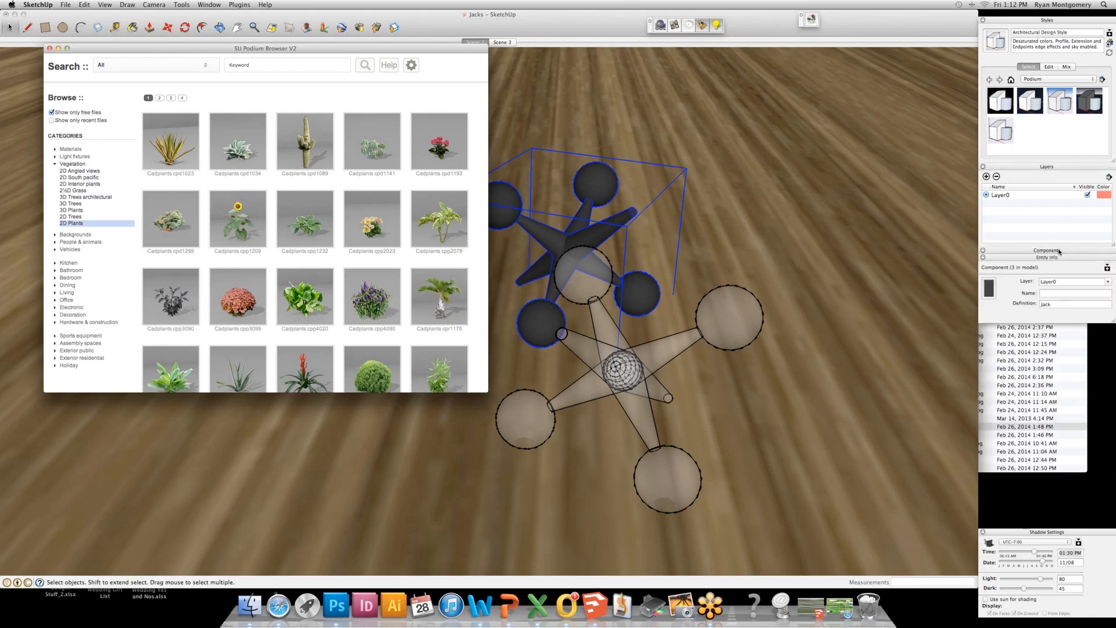
click(1059, 250)
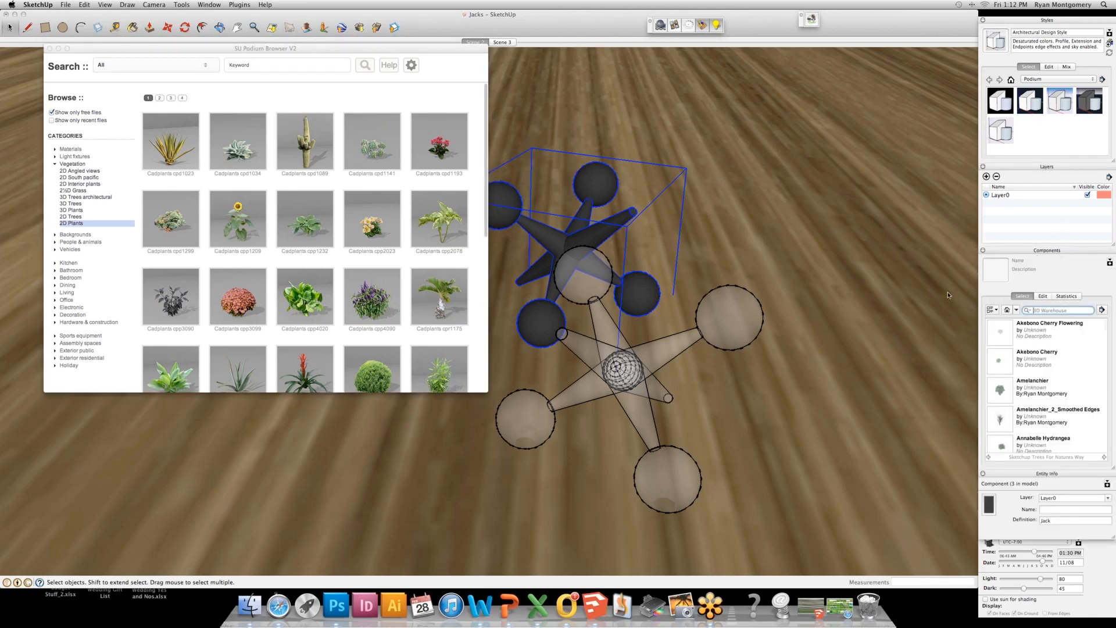
click(50, 49)
Open the SU Podium V2 options and choose the 1.0.3_exterior.pps preset.
click(689, 26)
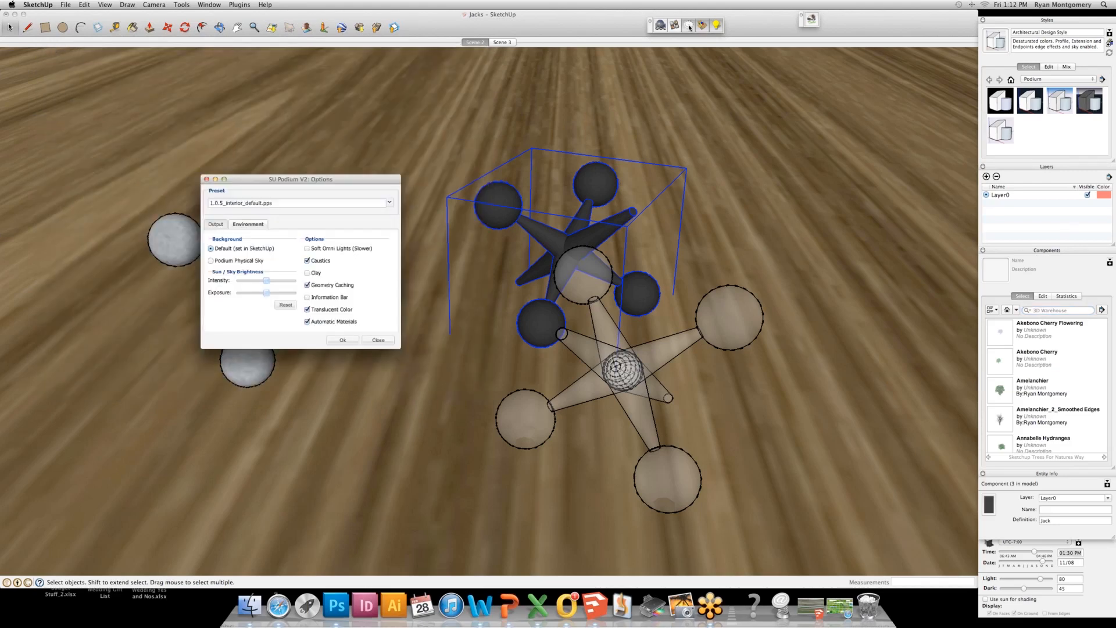
drag(311, 179, 221, 61)
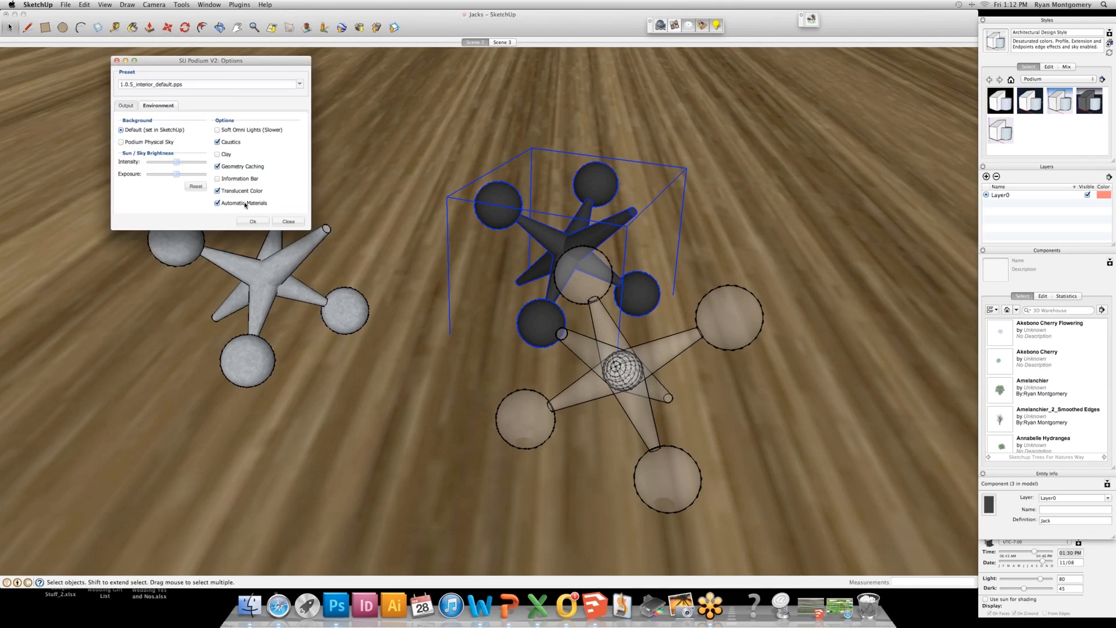
click(250, 85)
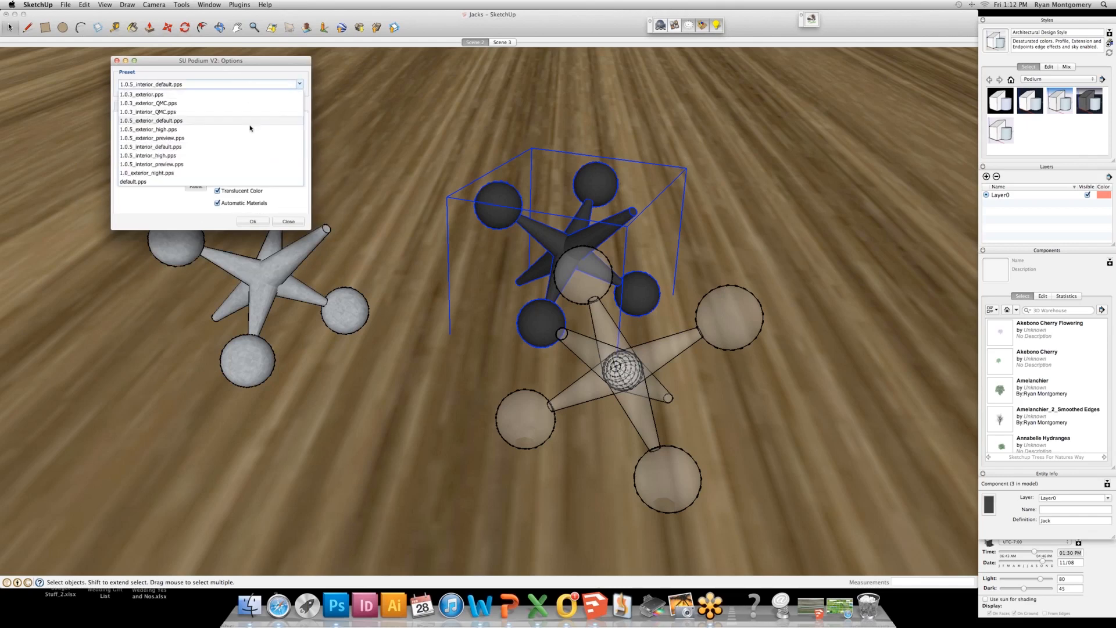
click(247, 94)
View the Podium output settings and look through the folders available for the custom image save location, keeping the current one.
click(126, 106)
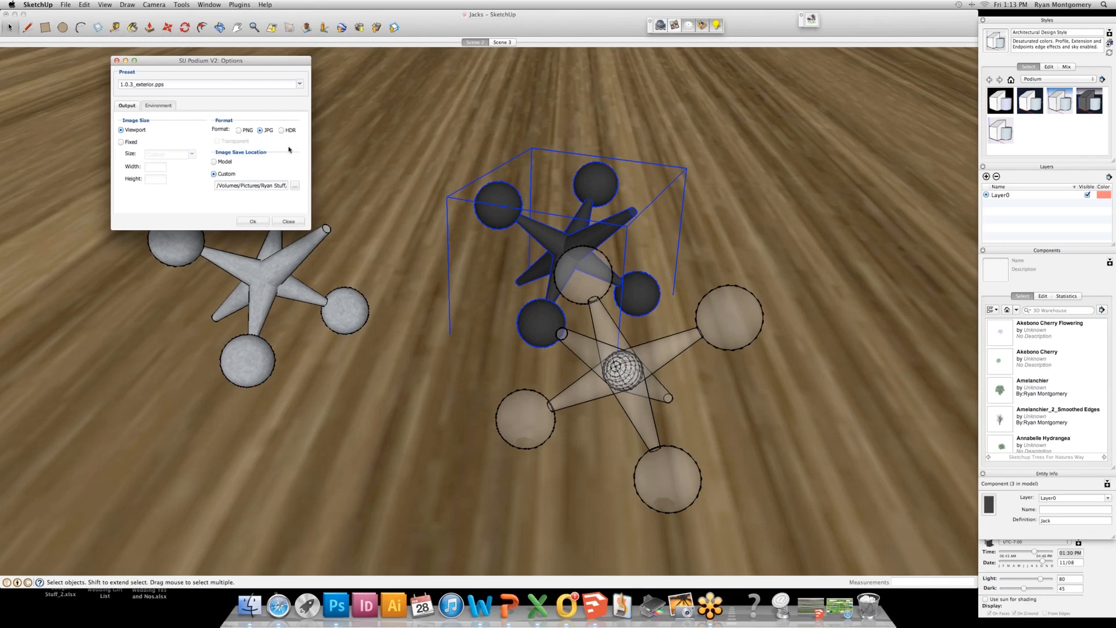
click(296, 186)
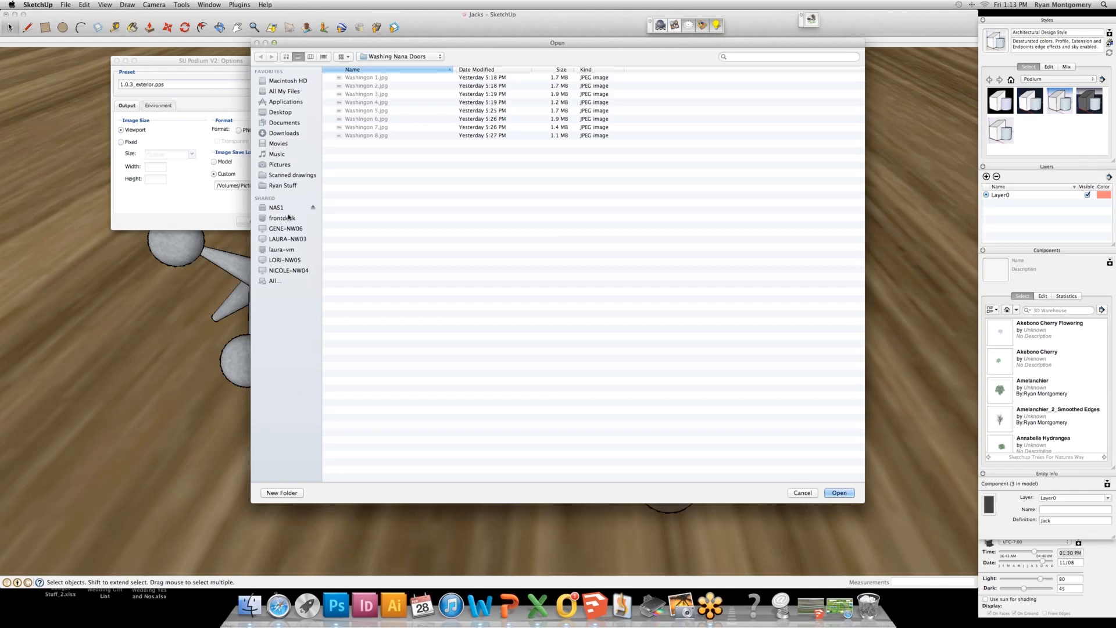
click(283, 185)
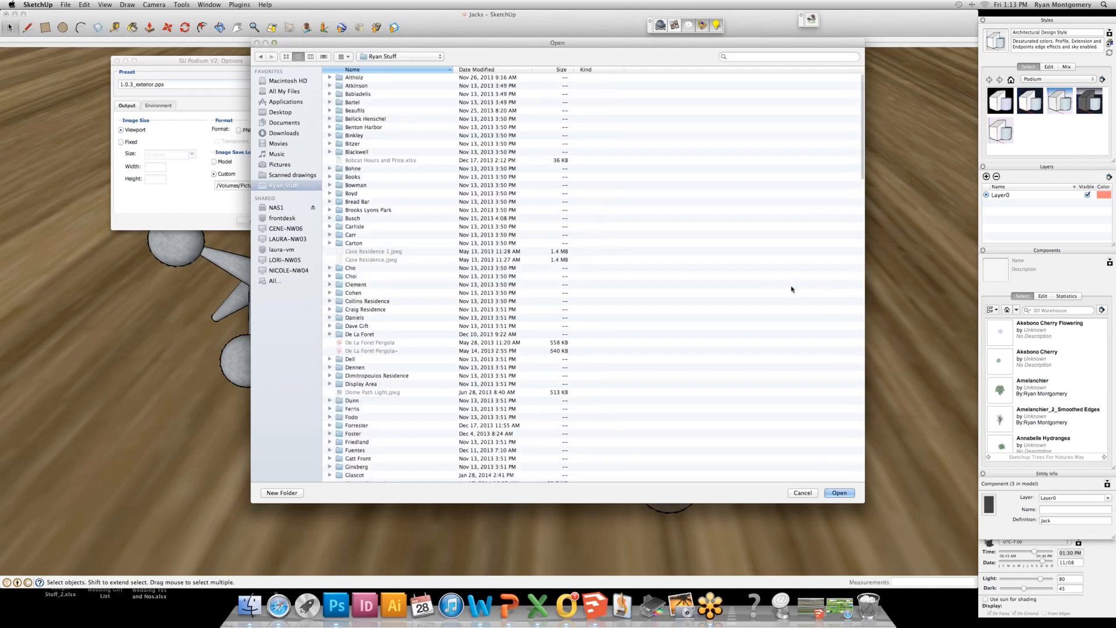
click(803, 492)
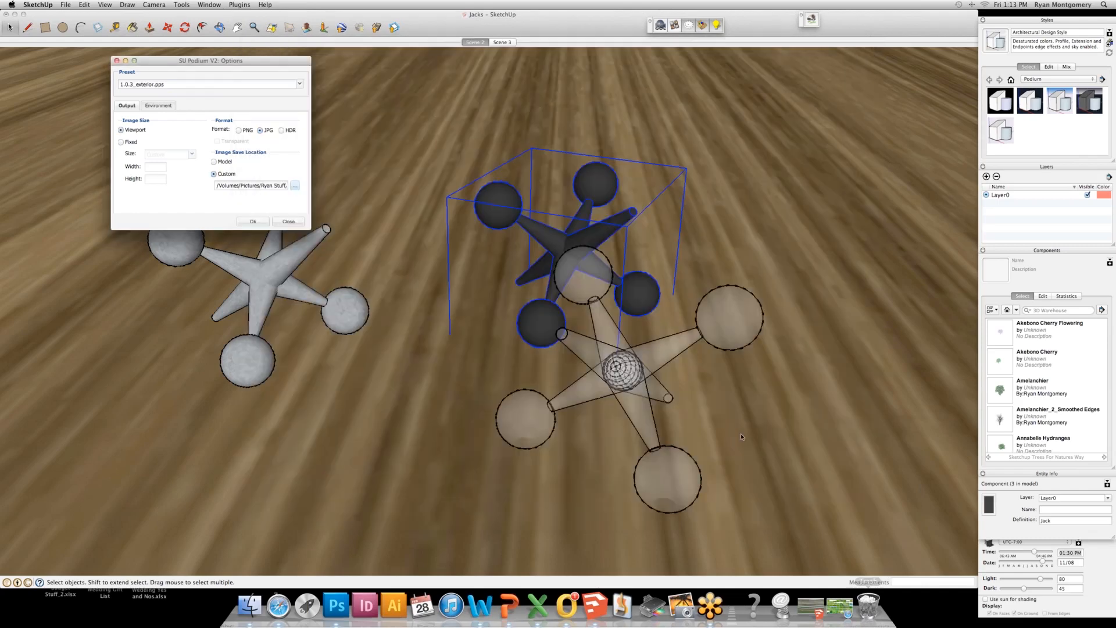
Switch to the Podium Renders folder in Finder and preview a saved residence pool render dated 2013-03-12.
key(ctrl+Up)
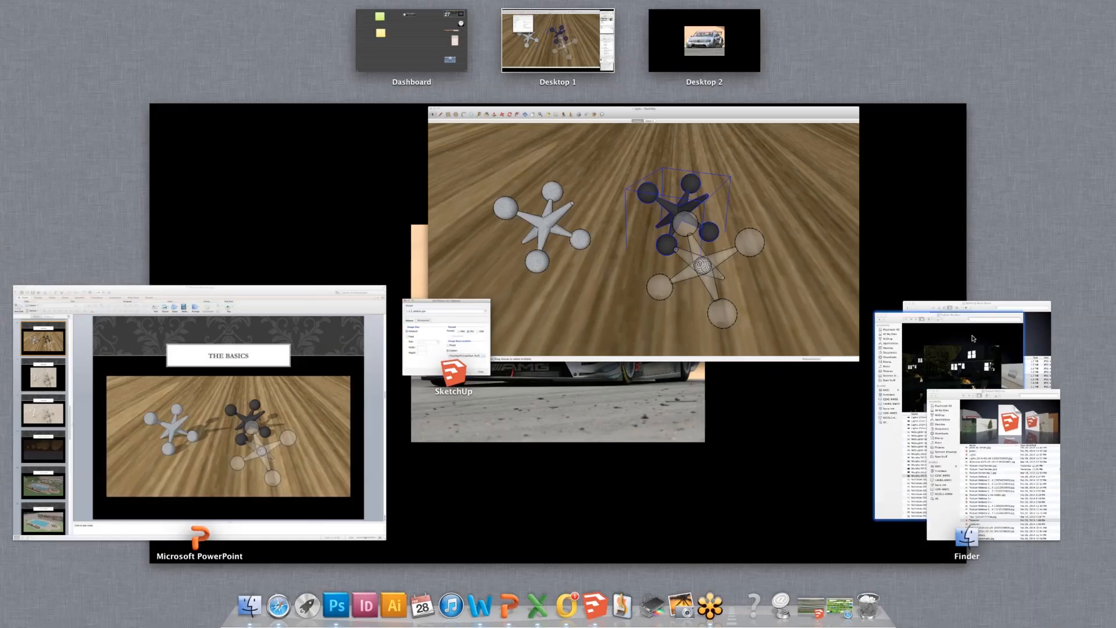
click(973, 333)
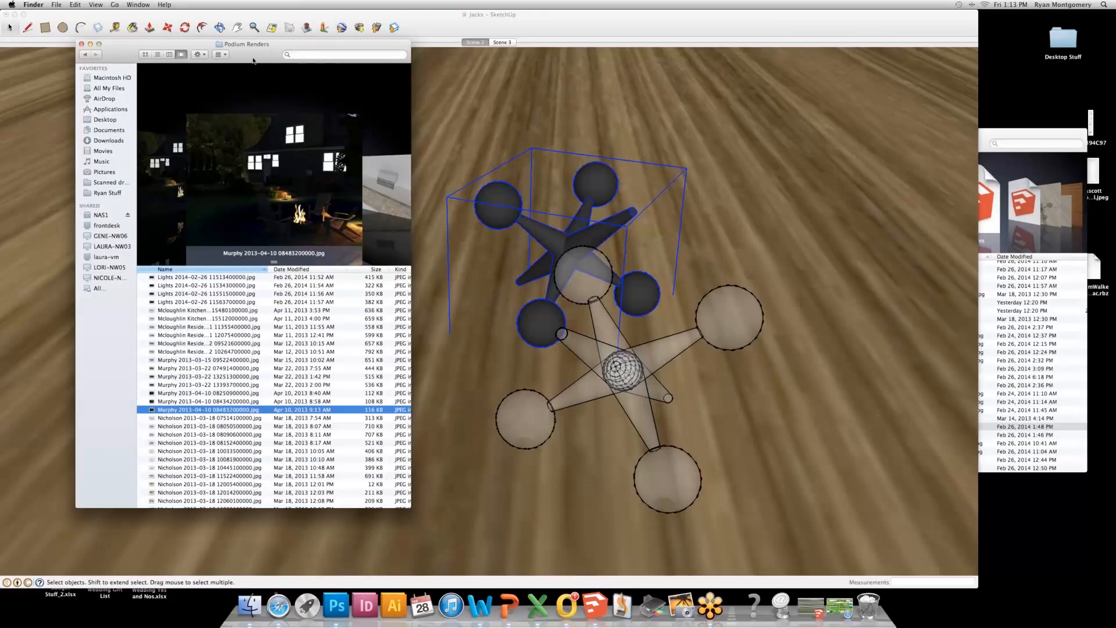
drag(233, 43, 177, 42)
click(173, 375)
click(152, 341)
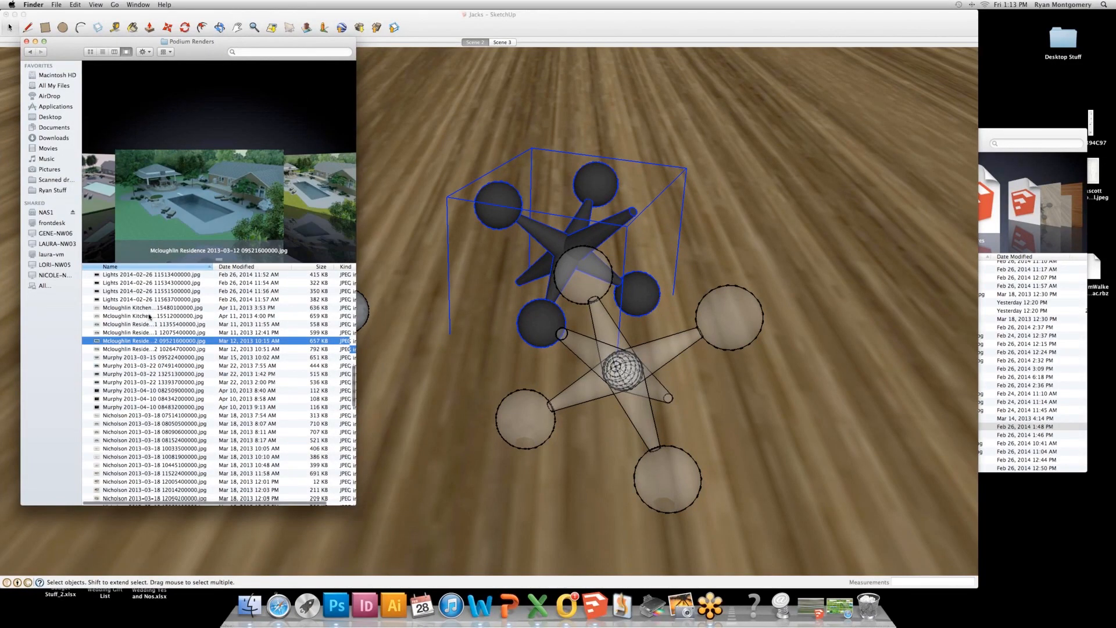
Preview several lighting plan renders from April 2013 in the Podium Renders folder, and minimize that Finder window.
scroll(149, 316, up, 10)
click(148, 316)
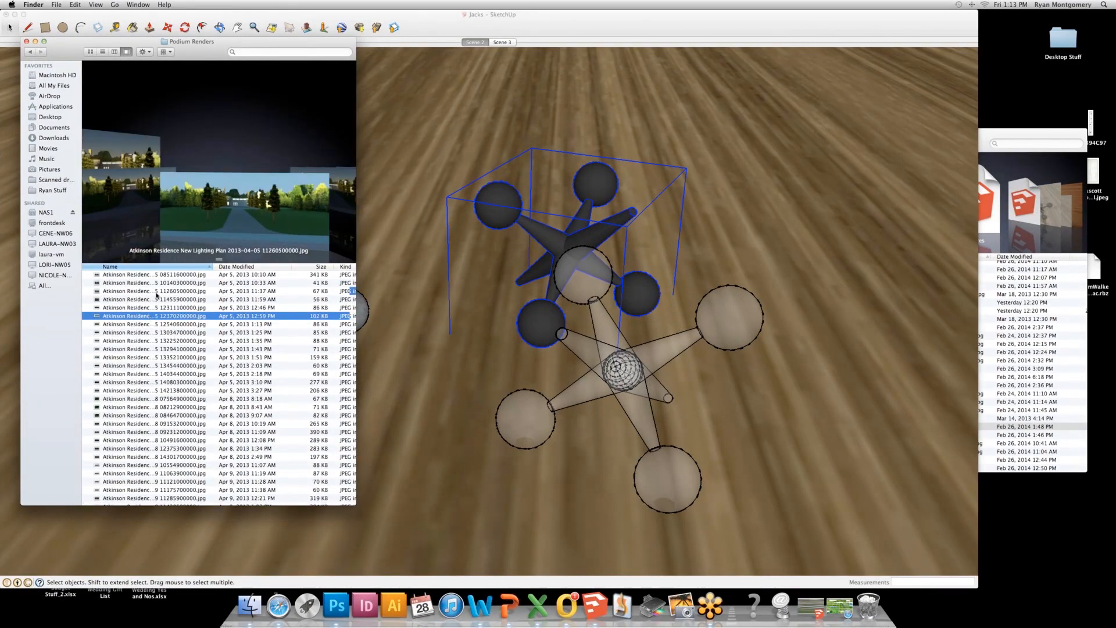
click(157, 292)
scroll(157, 399, down, 2)
click(152, 383)
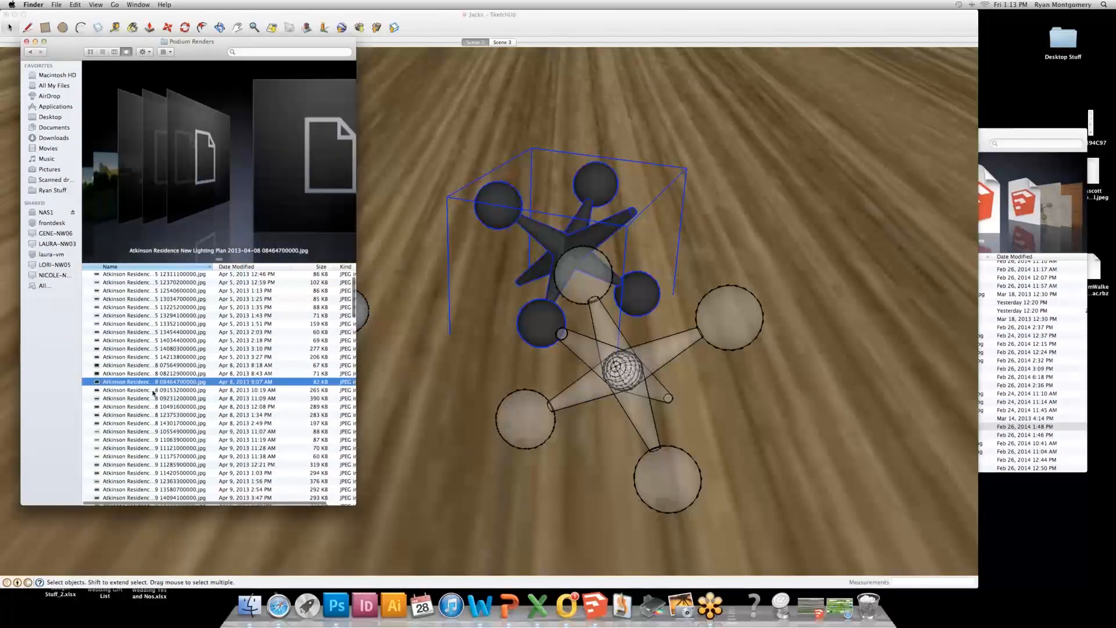
scroll(155, 395, down, 5)
click(158, 420)
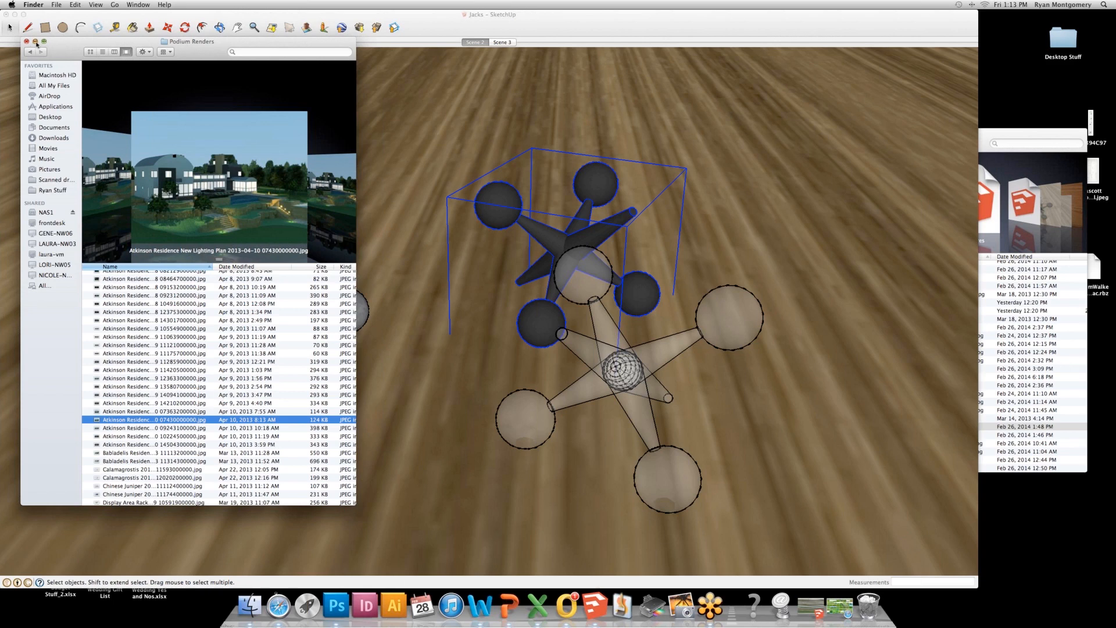
click(35, 41)
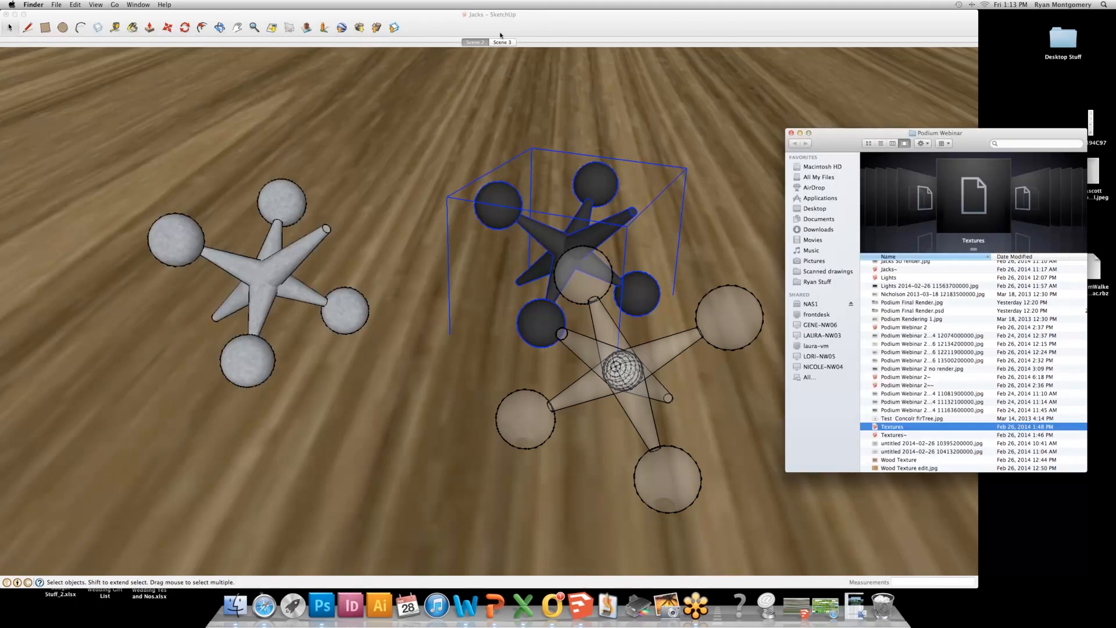
Switch back to SketchUp and view the environment settings in the SU Podium V2 options.
click(420, 29)
click(688, 27)
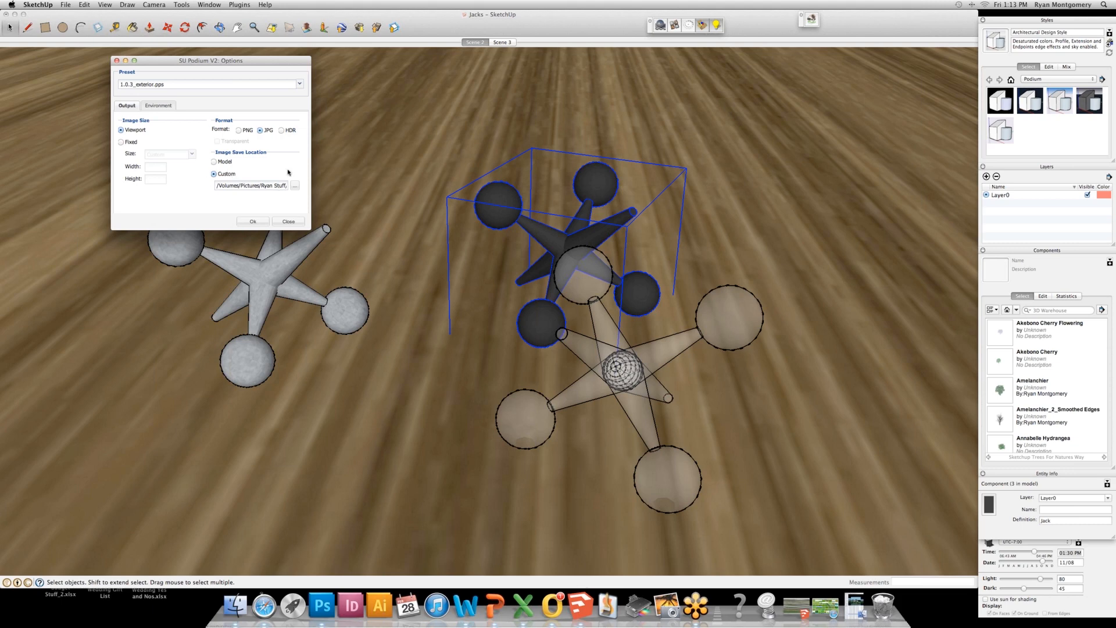
click(160, 105)
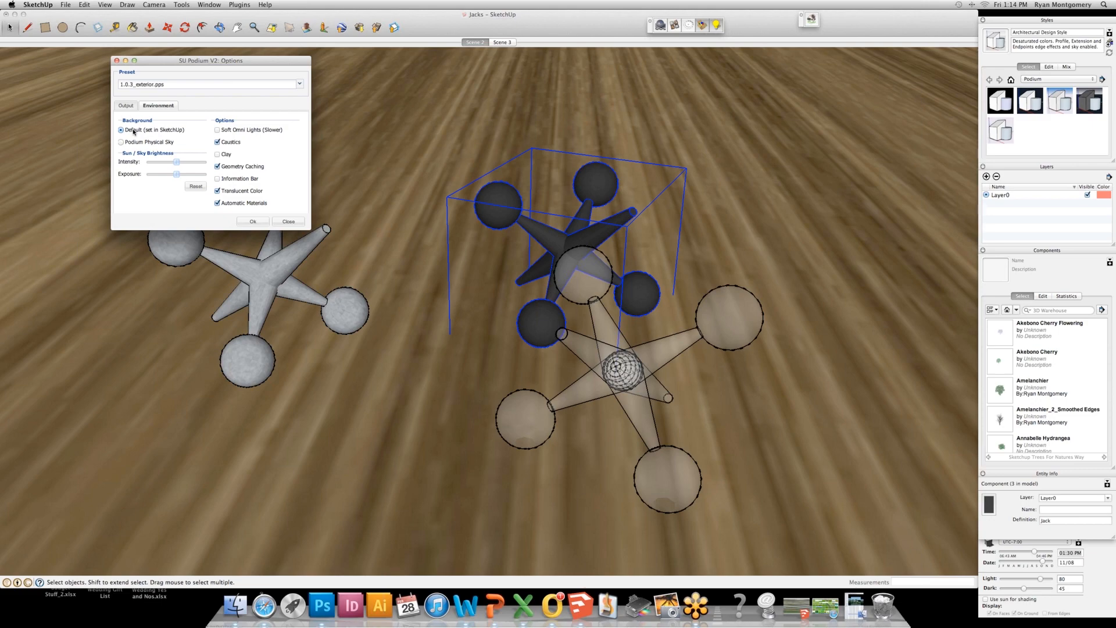
Activate Scene 3 and set its shadows to 02:32 PM on 10/02.
click(526, 22)
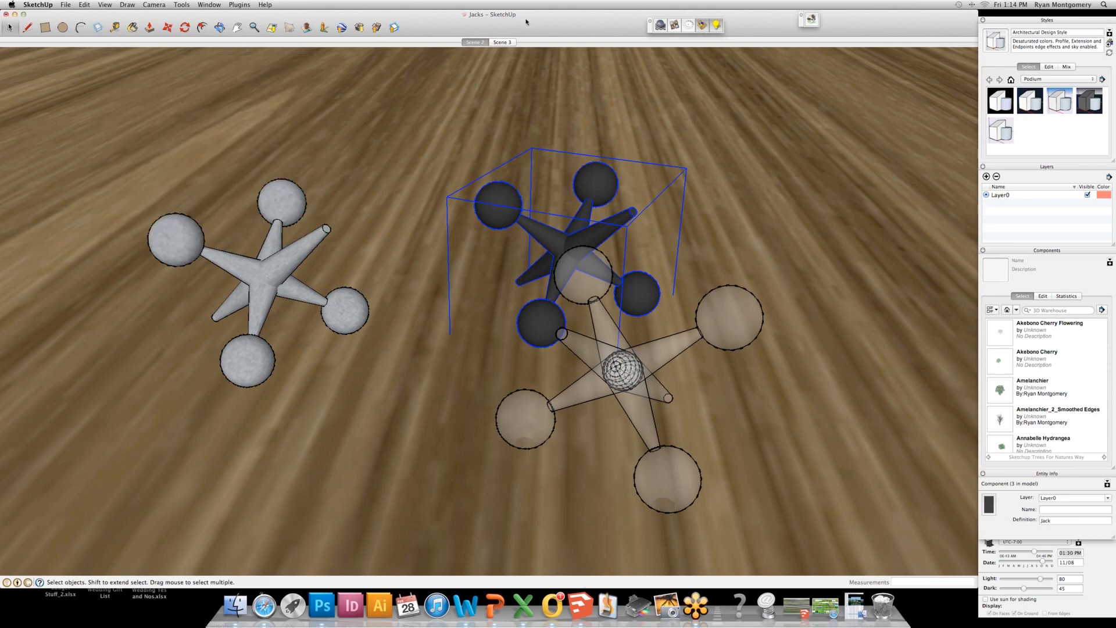
click(503, 41)
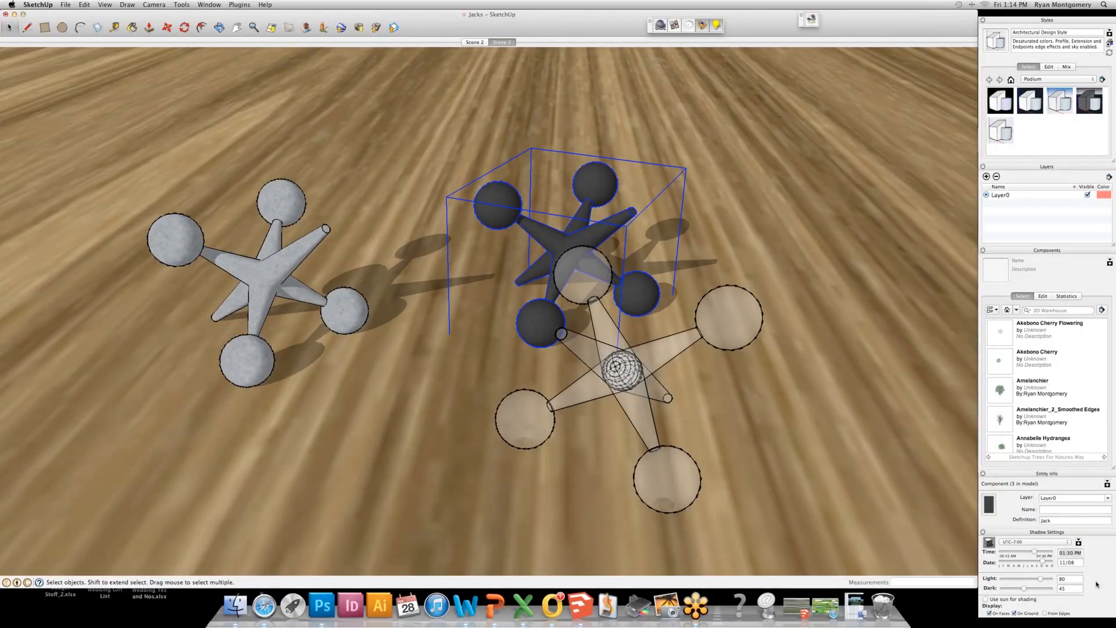
mouse_move(1035, 554)
mouse_down()
mouse_move(1022, 564)
mouse_move(1040, 555)
mouse_up()
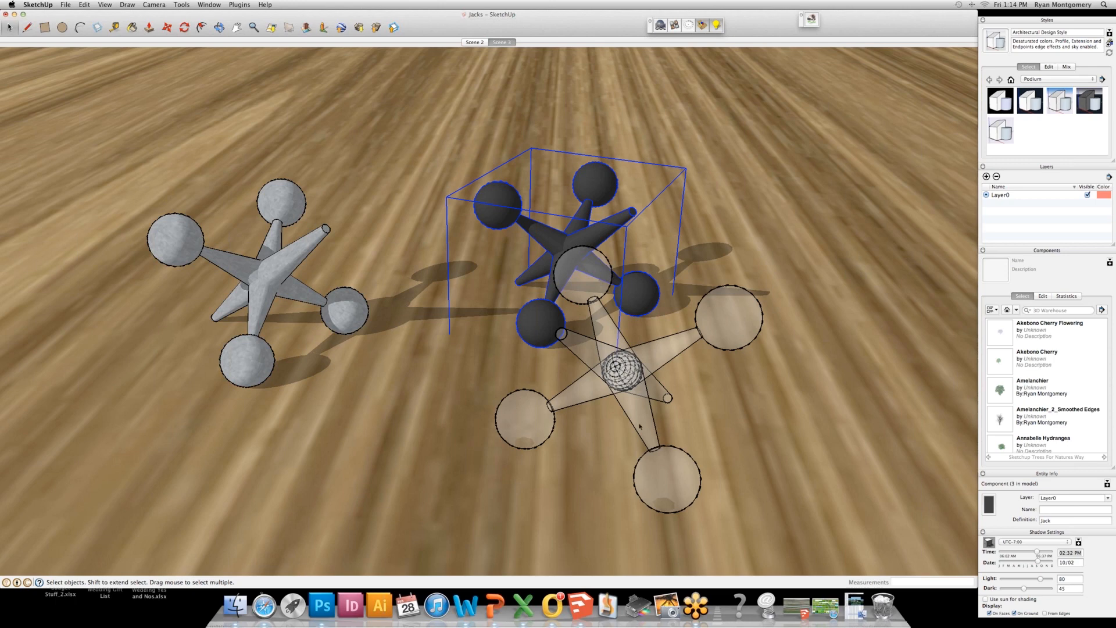
Open the SU Podium V2 Material window, close the Podium options, and place the material window clear of the jacks.
click(688, 27)
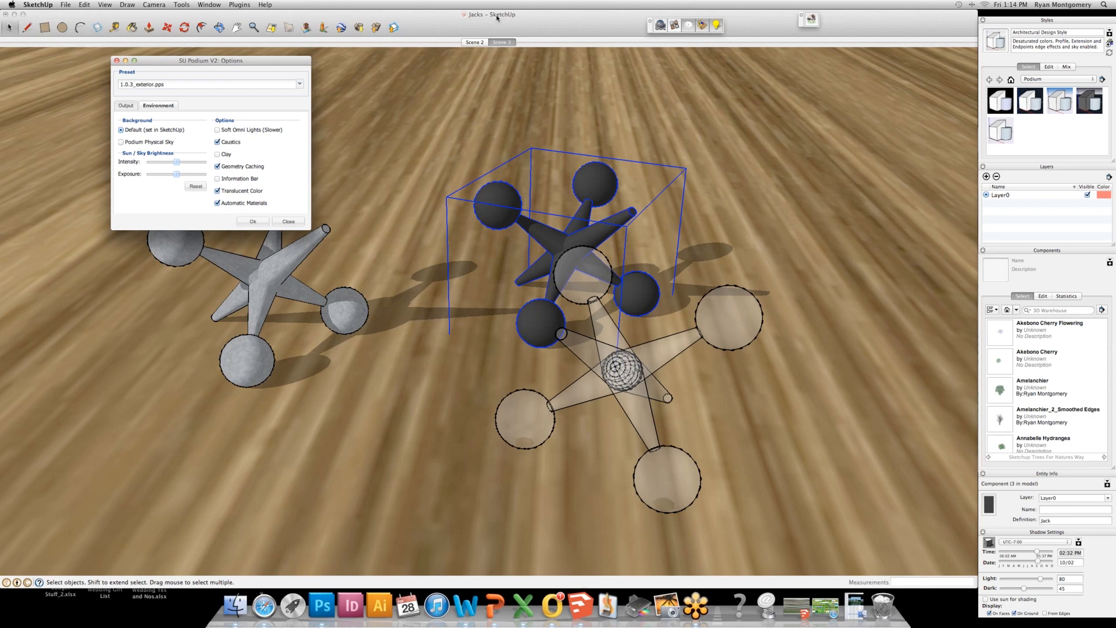
drag(235, 61, 160, 54)
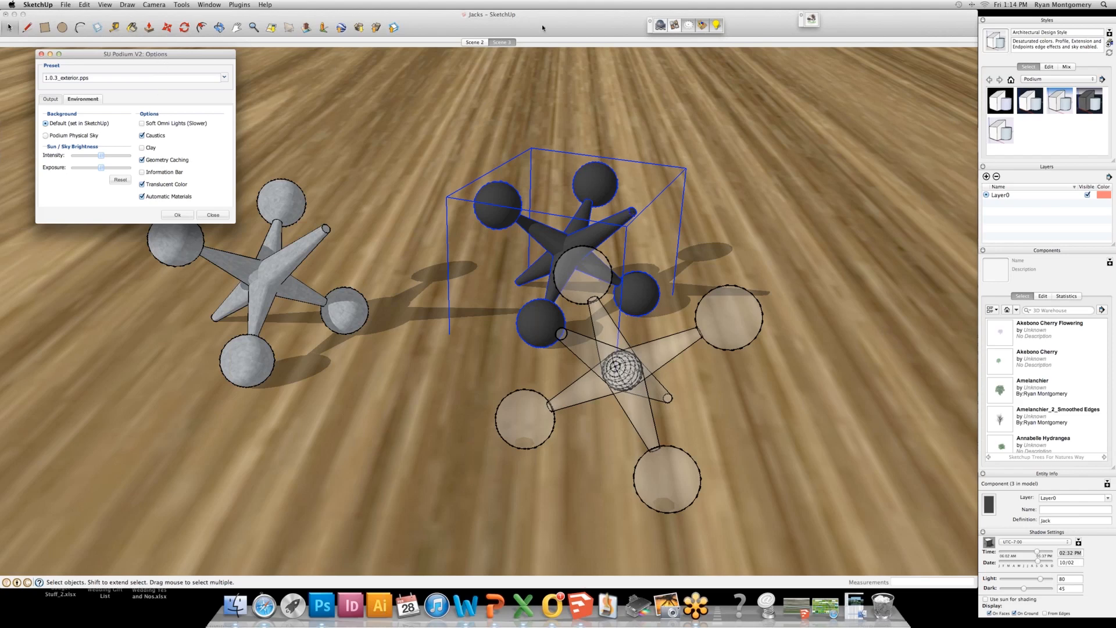
click(674, 26)
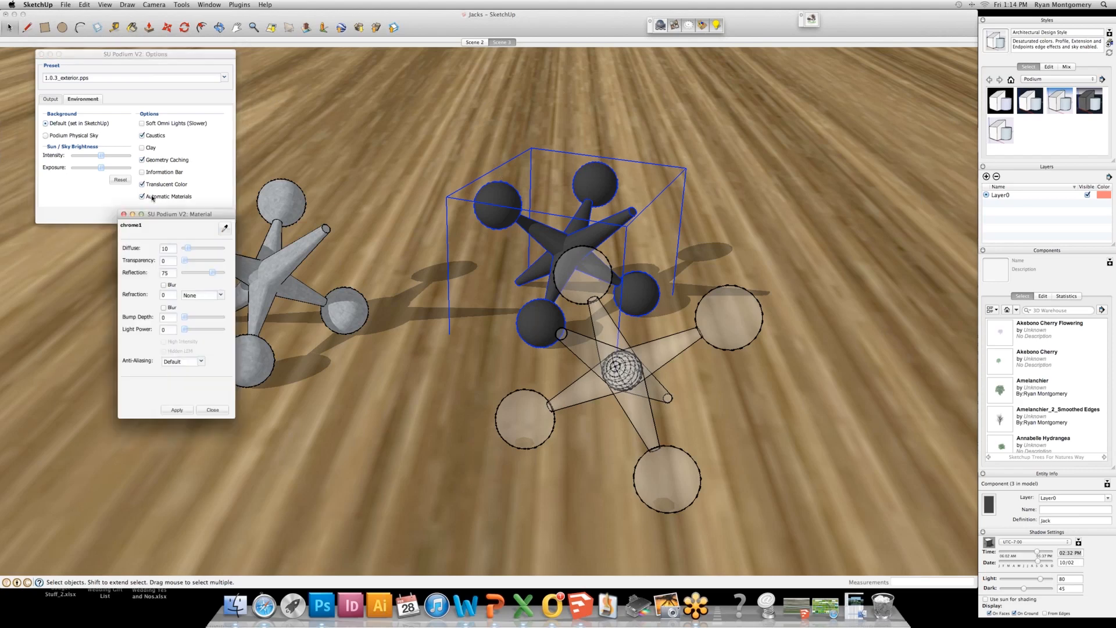
click(42, 54)
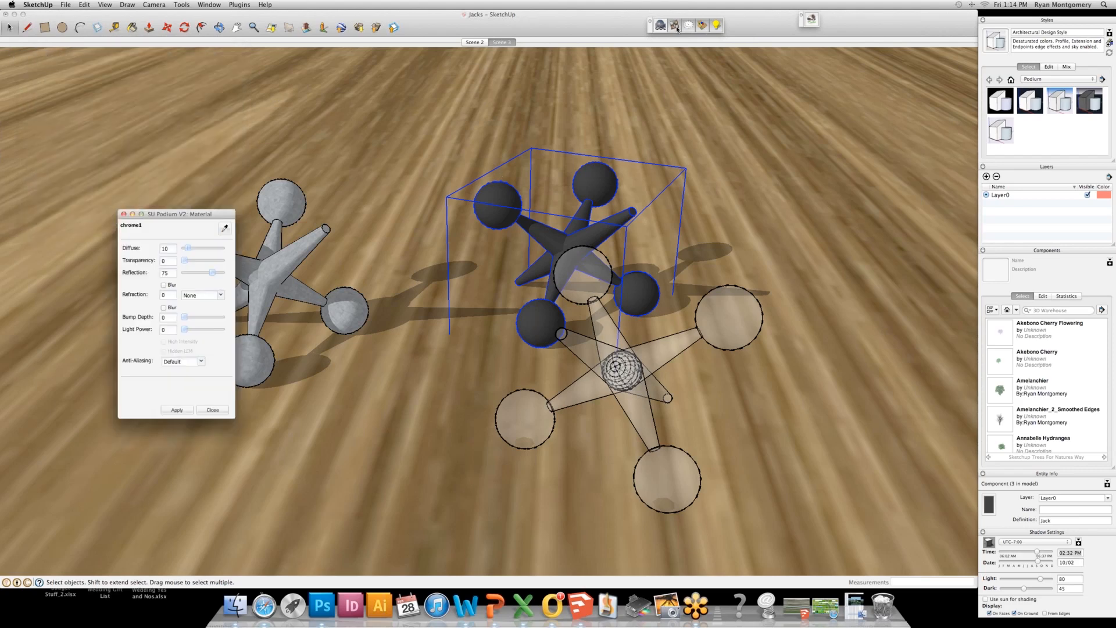
drag(209, 215, 108, 65)
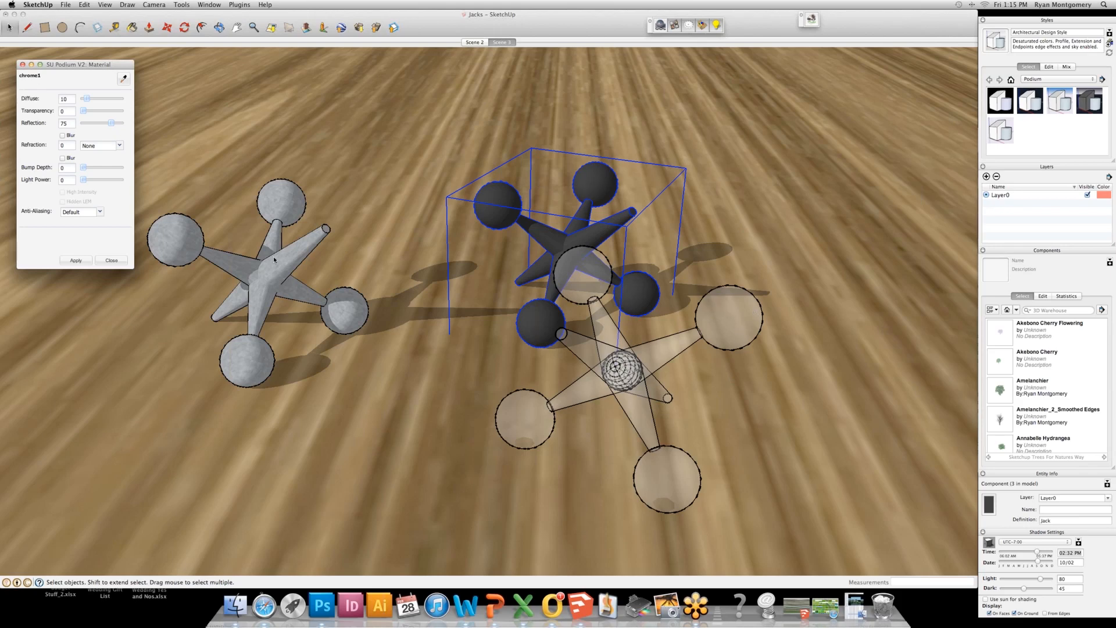
Inspect the Podium material settings of the dark, transparent and grey jacks in turn.
click(599, 187)
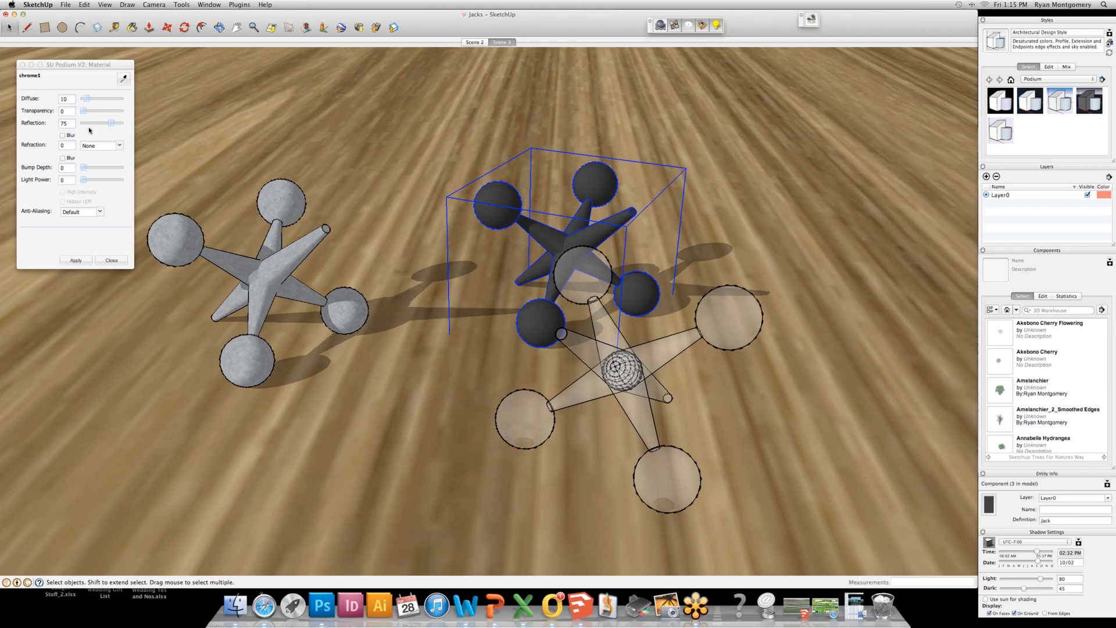
click(730, 320)
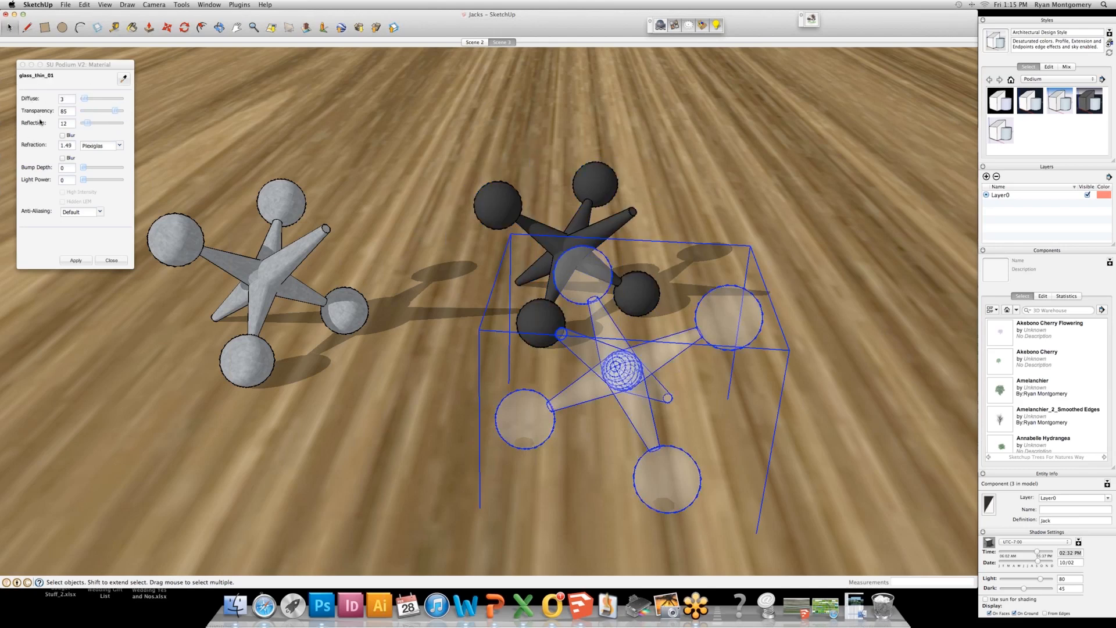
click(288, 252)
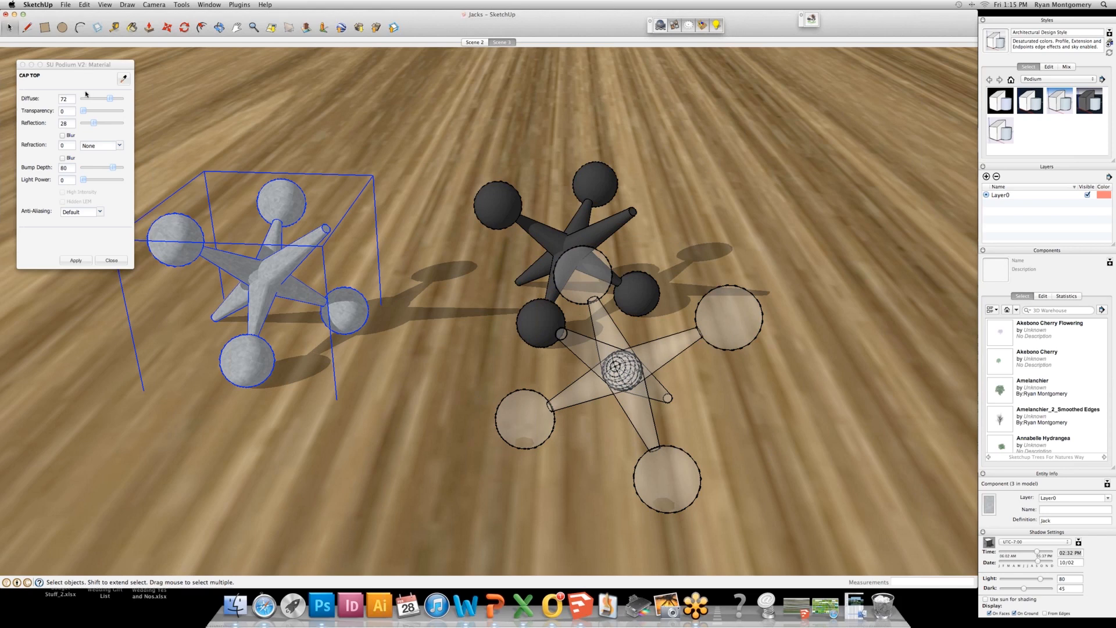
Zoom in on the grey jack, and return the model to the saved Scene 2 view.
click(99, 65)
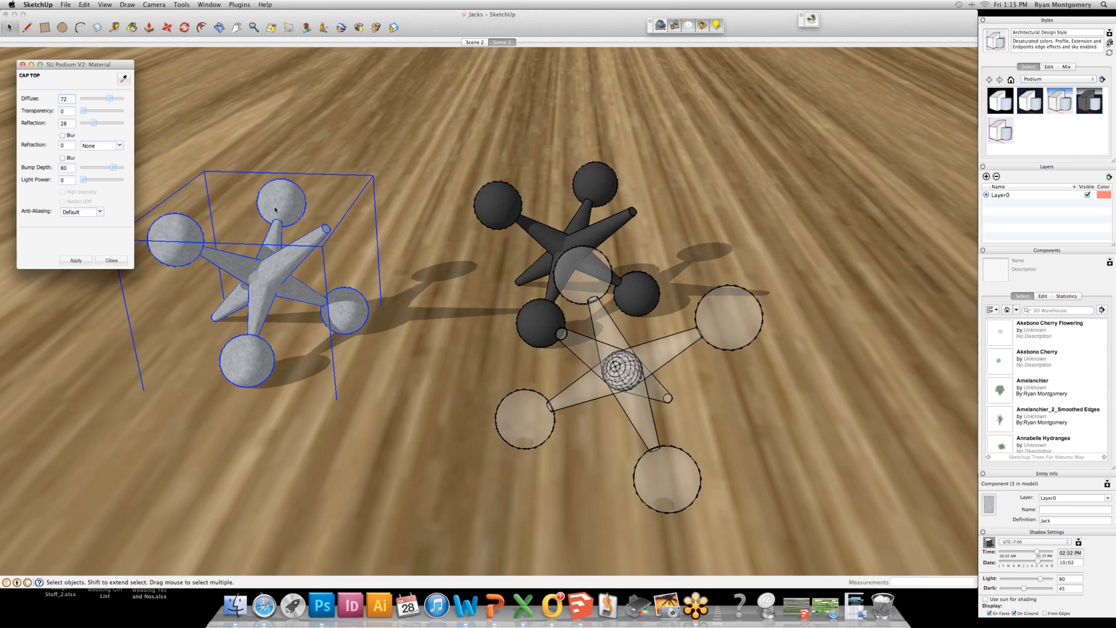
scroll(275, 209, up, 2)
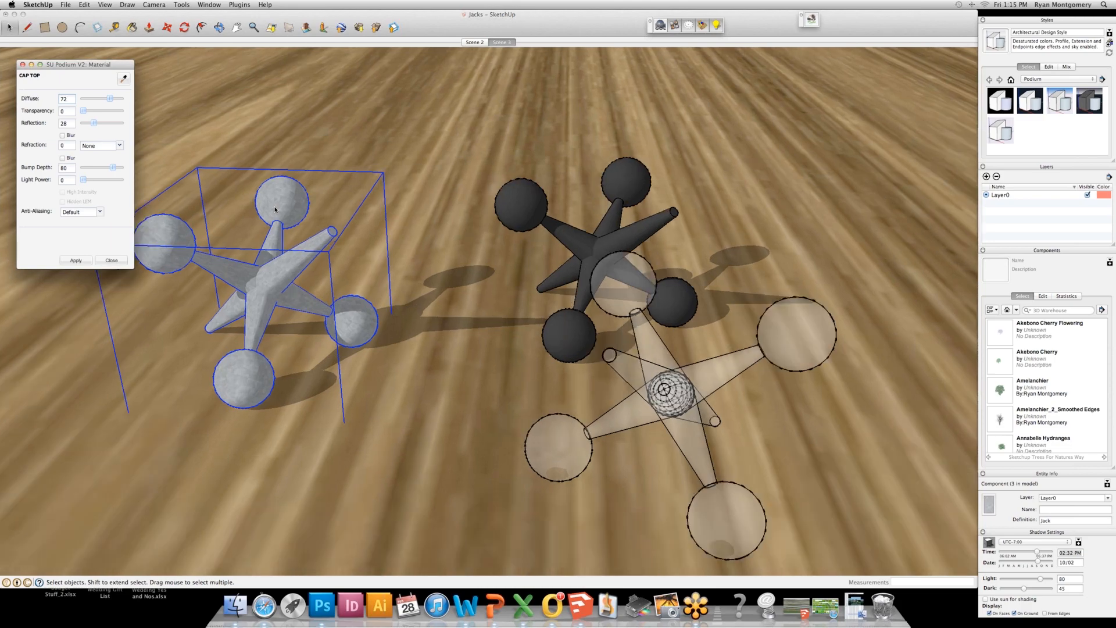
scroll(275, 210, up, 4)
click(475, 42)
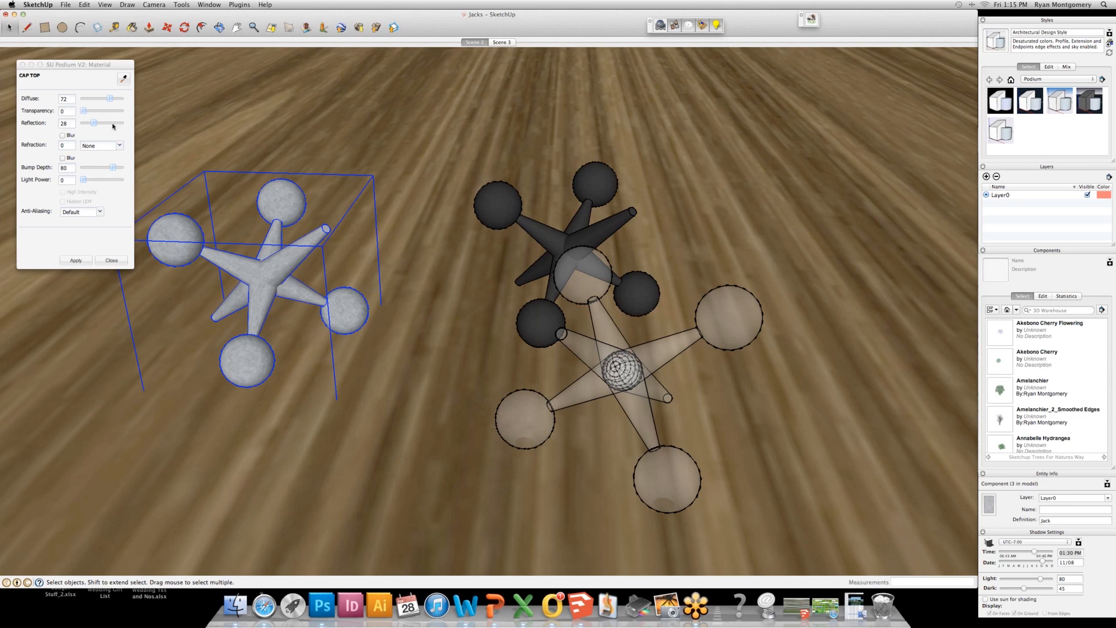
click(42, 113)
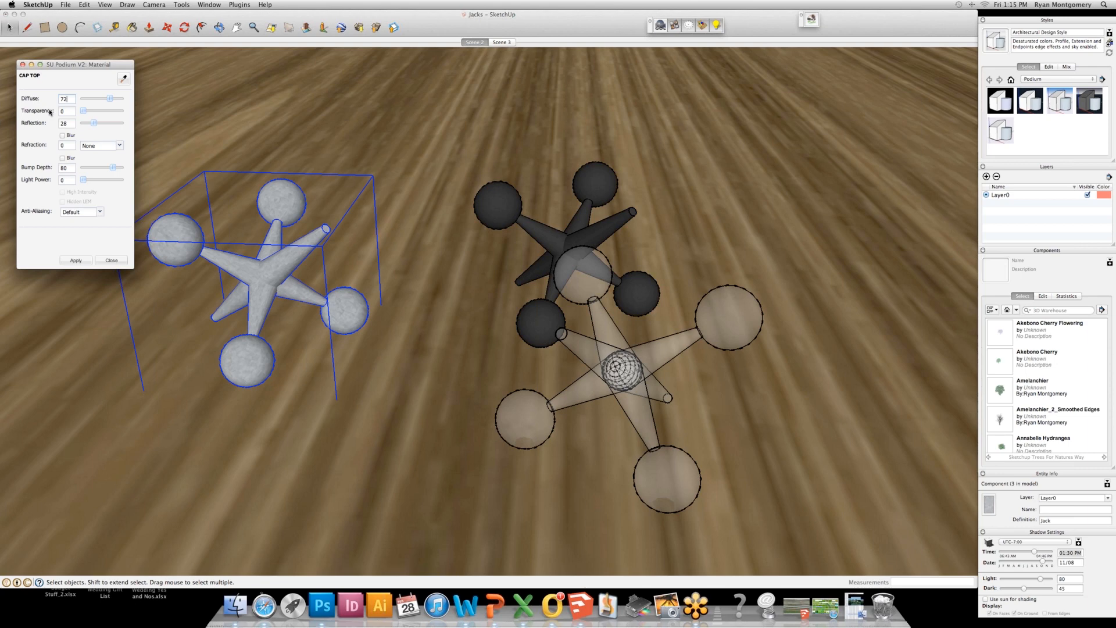
Select the transparent jack and set its Podium material's refraction preset to Glass.
click(743, 303)
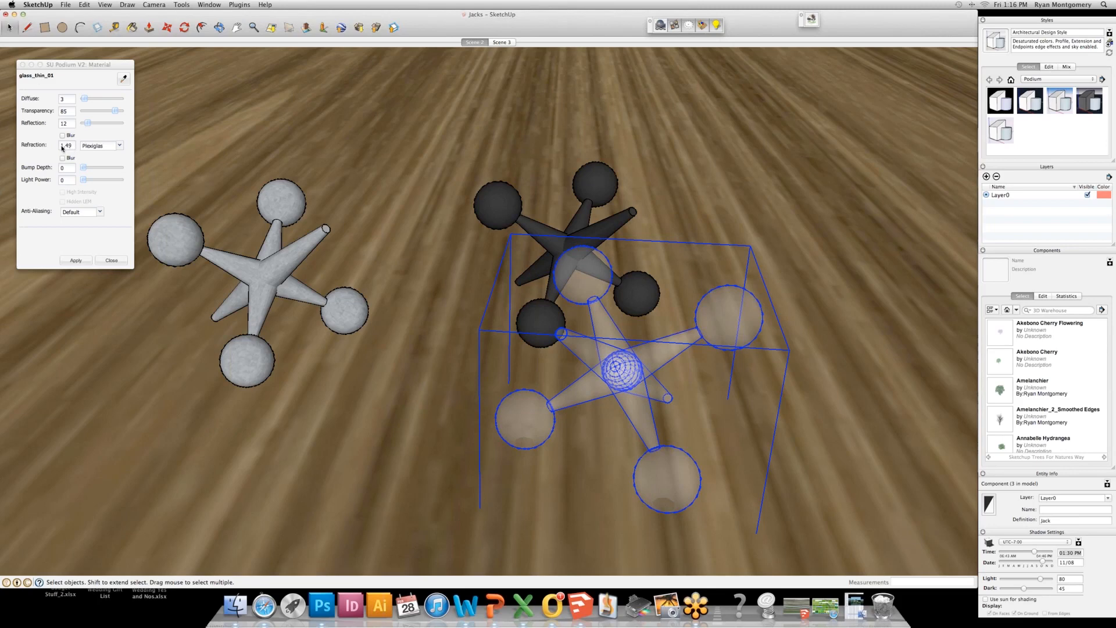
click(121, 148)
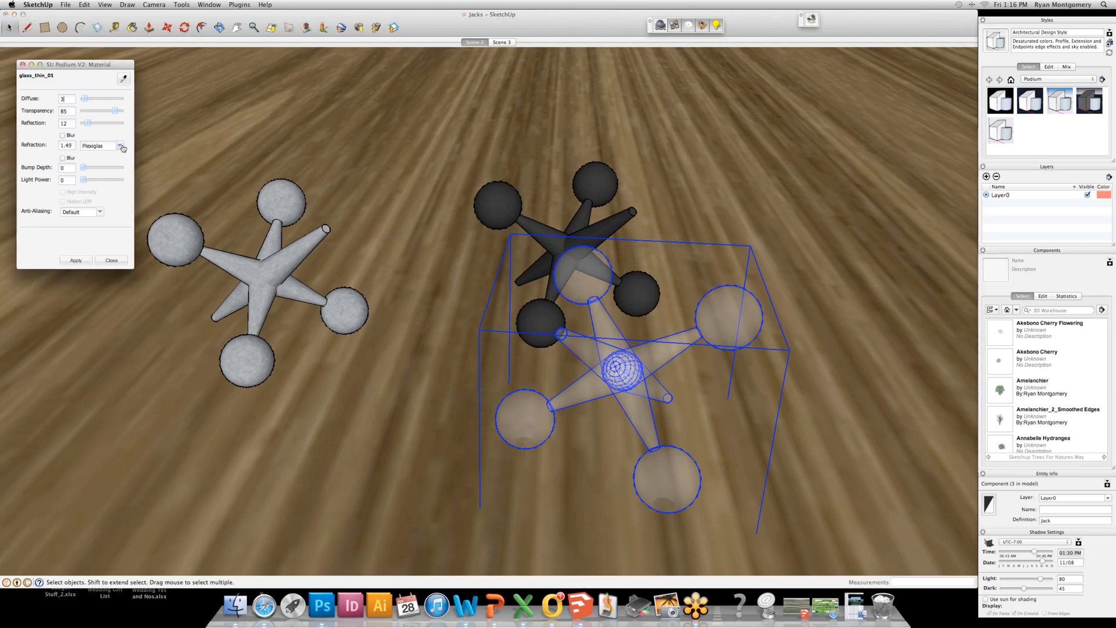
click(119, 145)
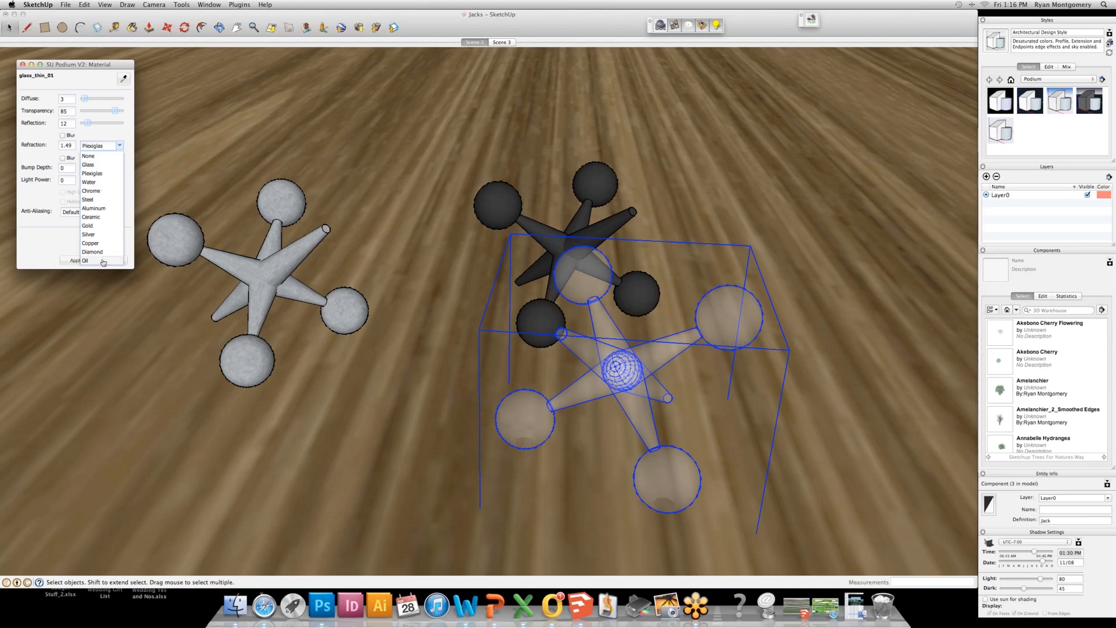
click(109, 156)
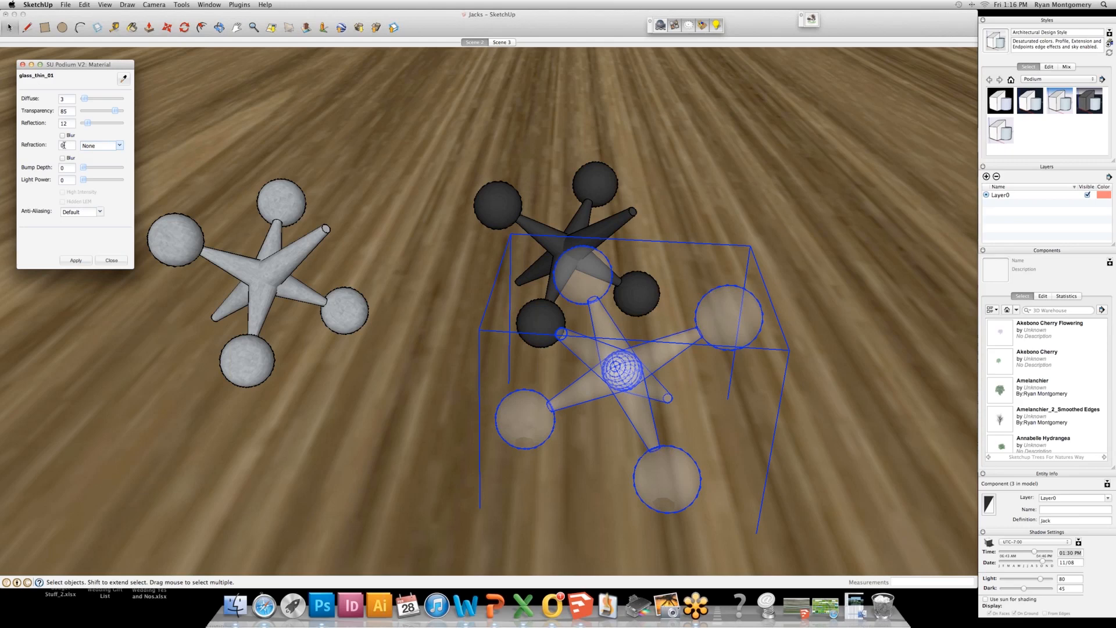
click(119, 145)
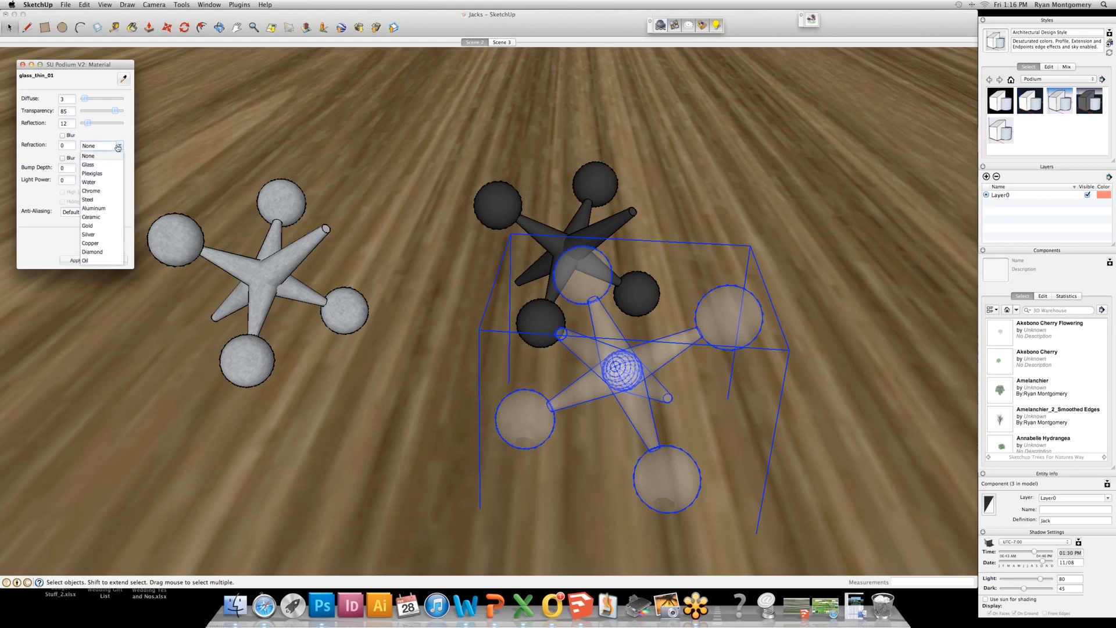
click(99, 166)
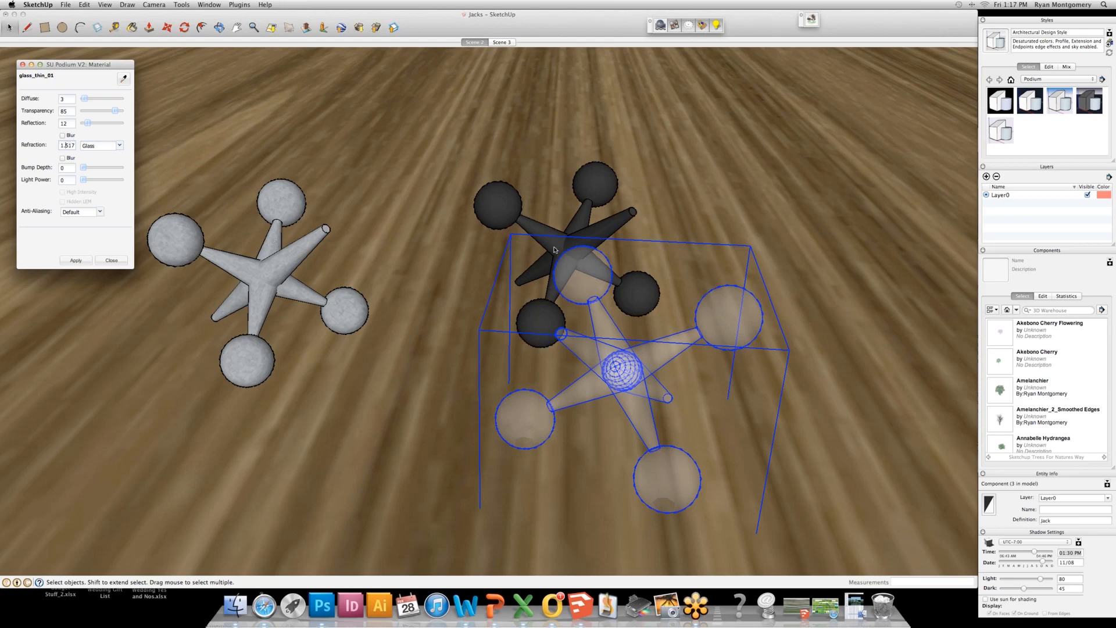
Examine the Podium material values of the dark jack, the grey jack including its bump depth, and the wood floor.
click(504, 209)
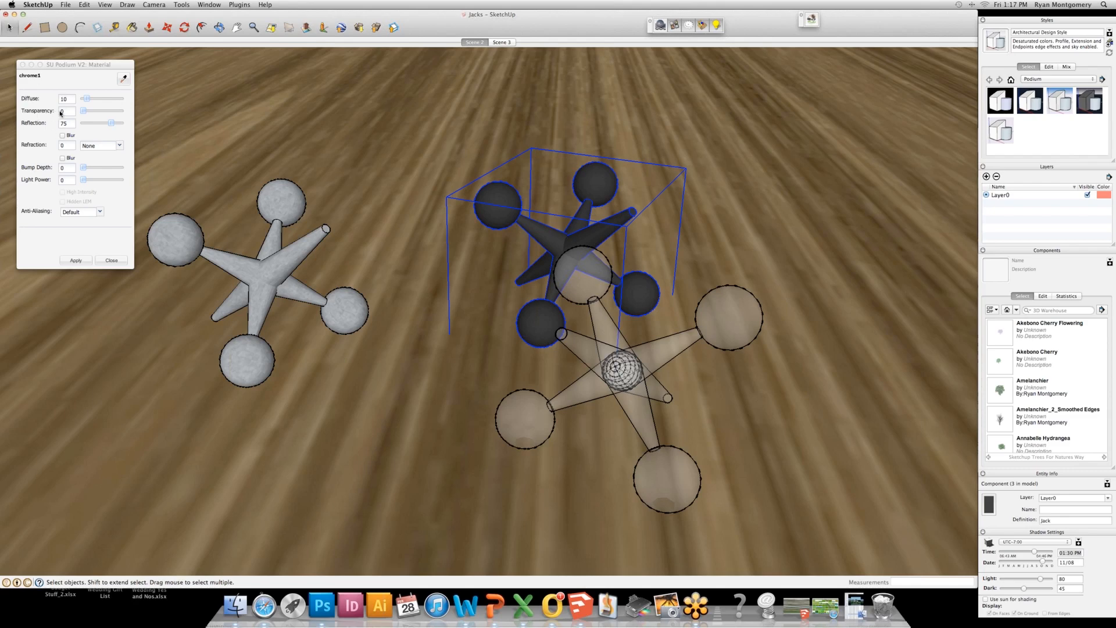
click(191, 256)
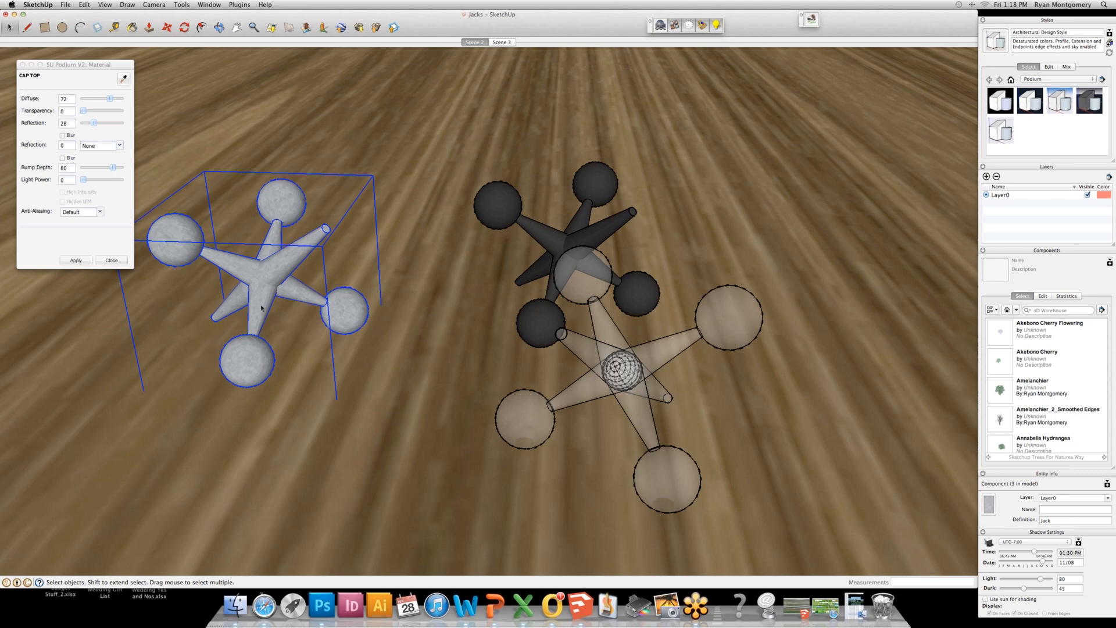
click(65, 168)
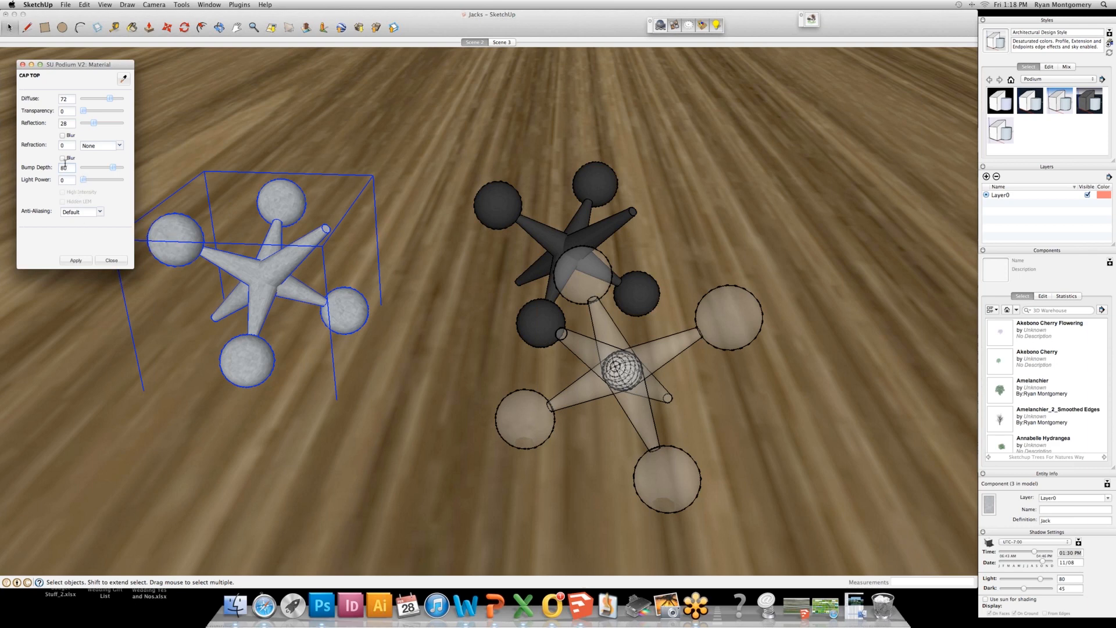
click(382, 455)
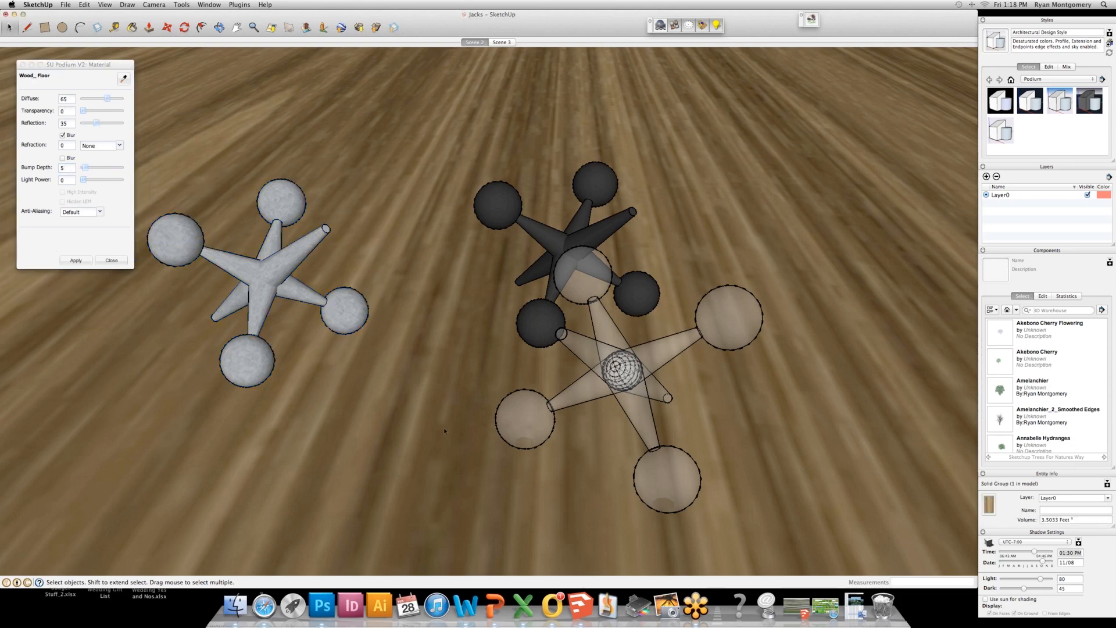
click(545, 428)
click(565, 234)
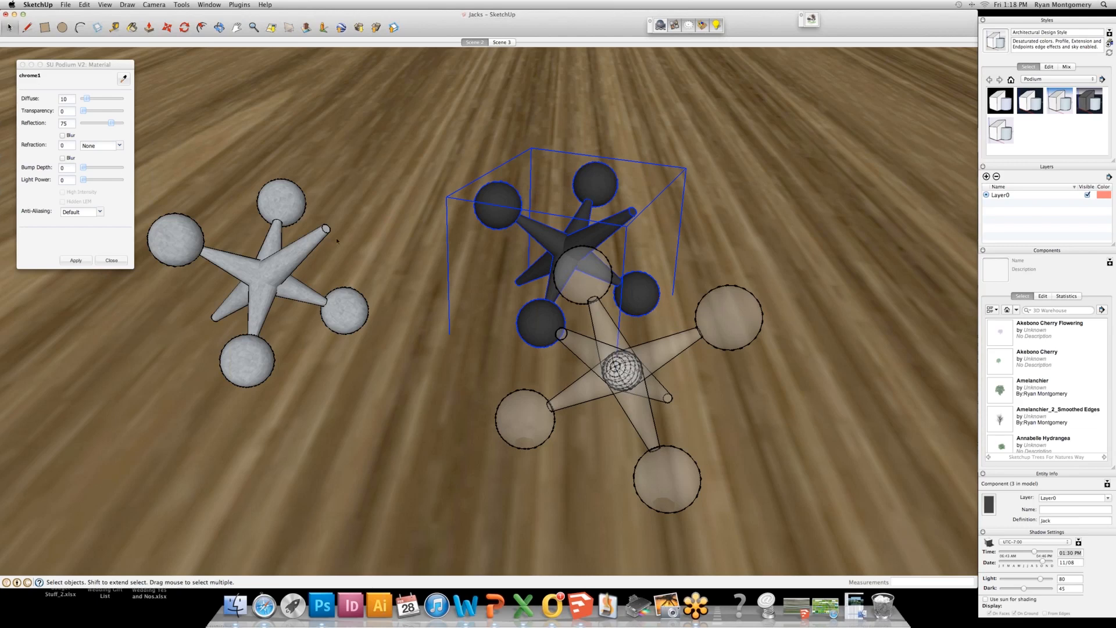
click(279, 283)
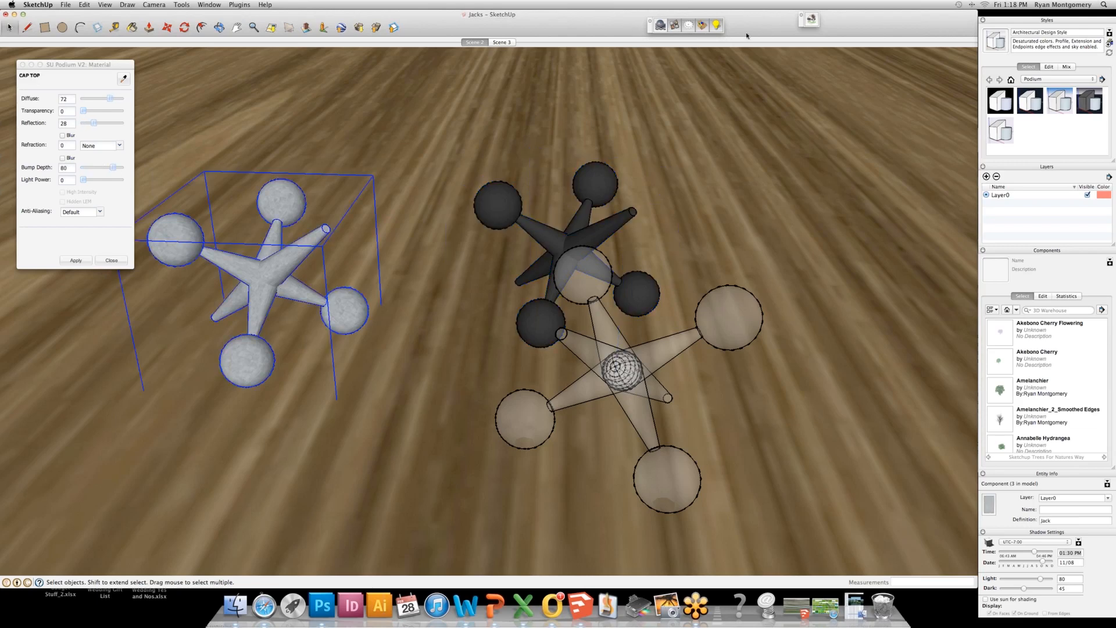
Reopen the SU Podium V2 options and close the Material window.
click(702, 28)
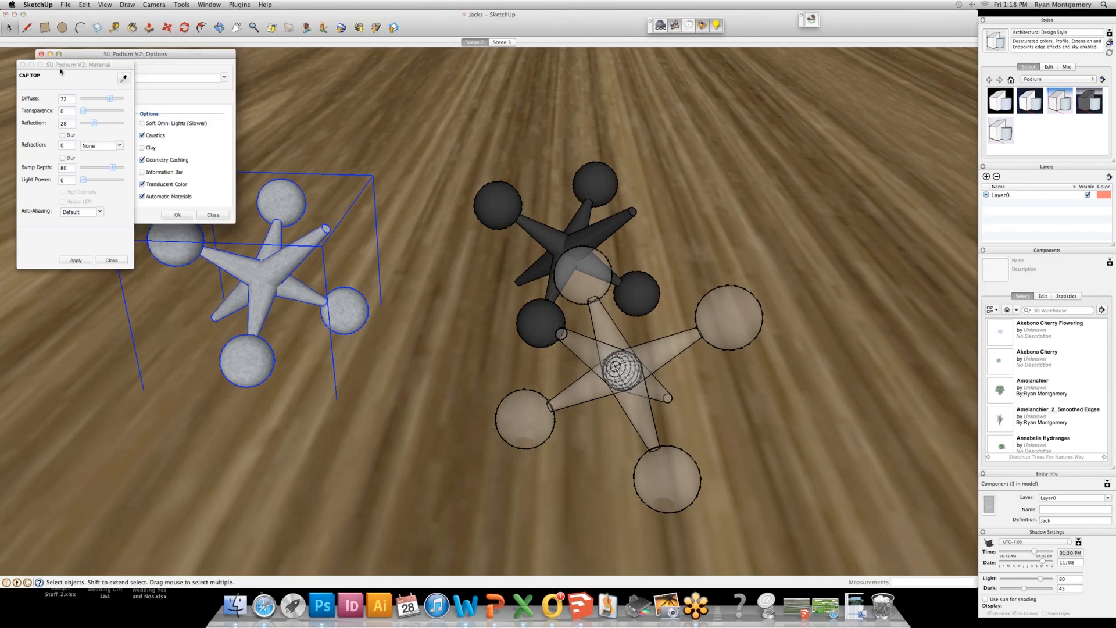
click(22, 65)
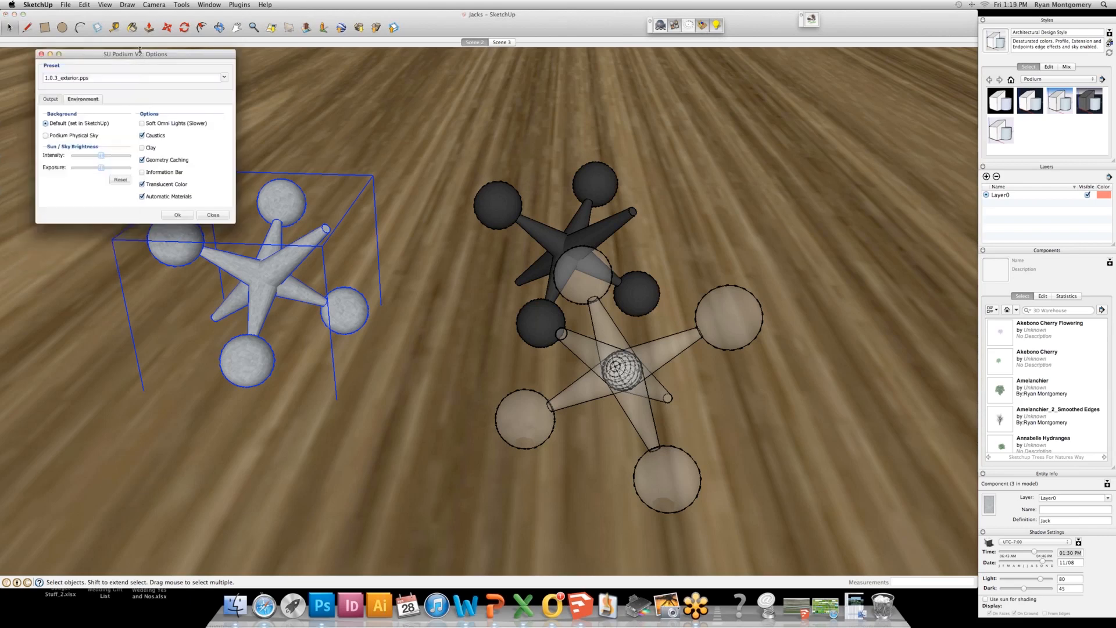
Choose the 1.0.5_exterior_preview.pps render preset in the SU Podium V2 options.
drag(138, 53, 152, 100)
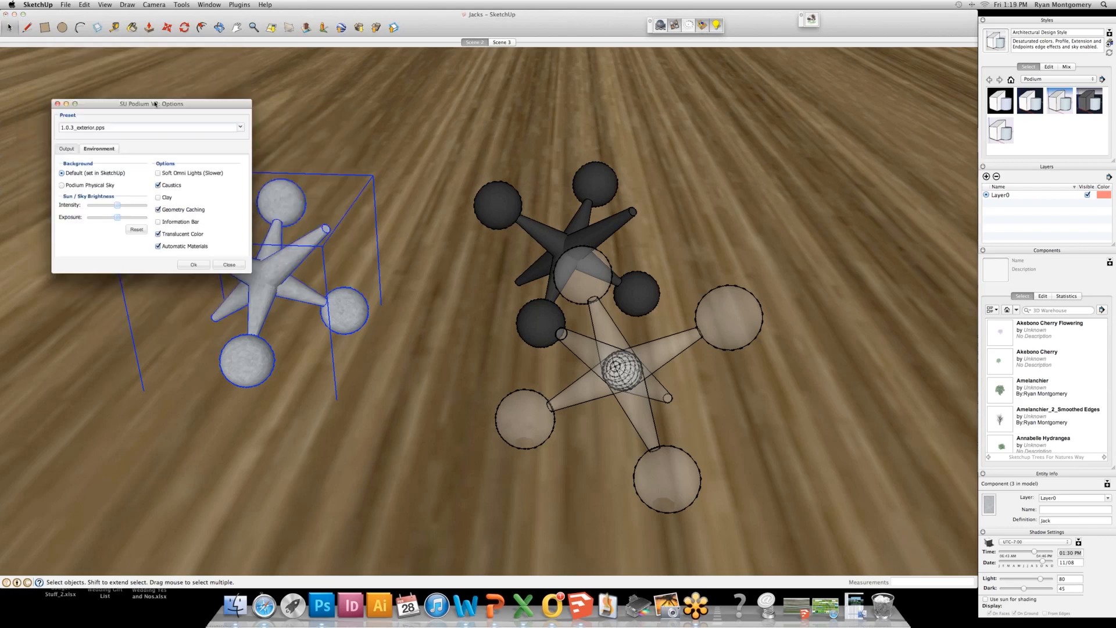
click(129, 126)
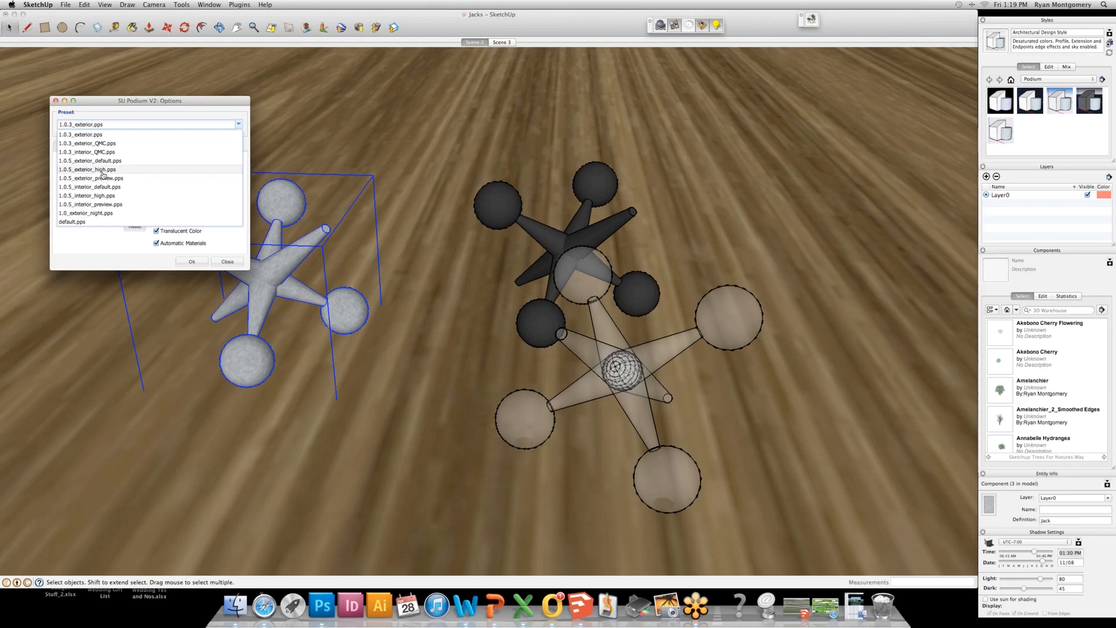
click(103, 180)
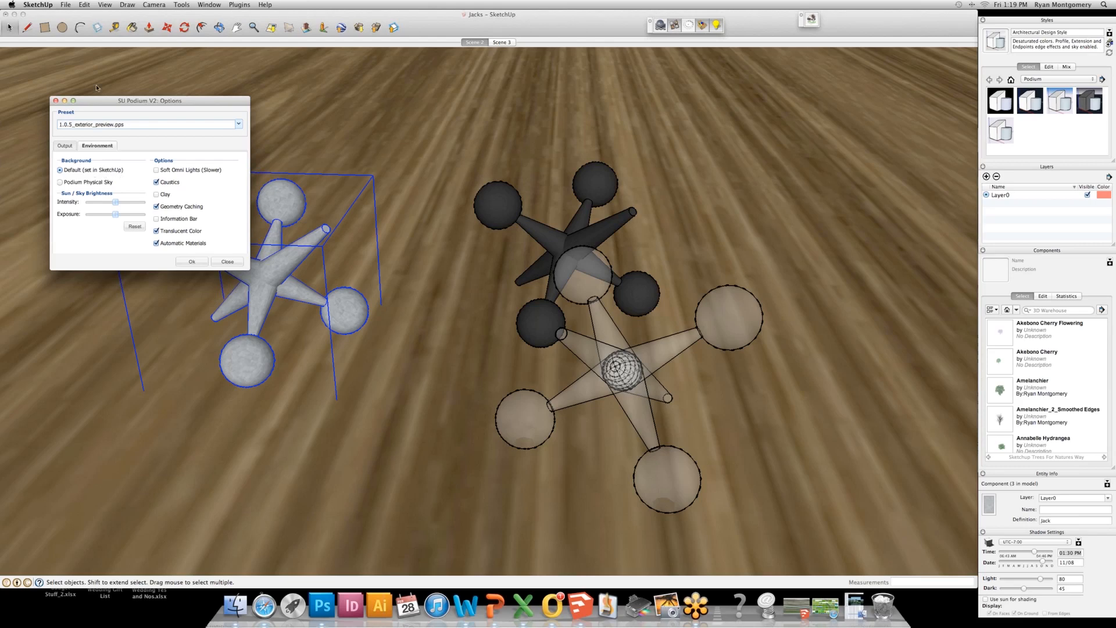
Set the render output to a fixed image size of 640 x 480 and accept the Podium options.
click(71, 146)
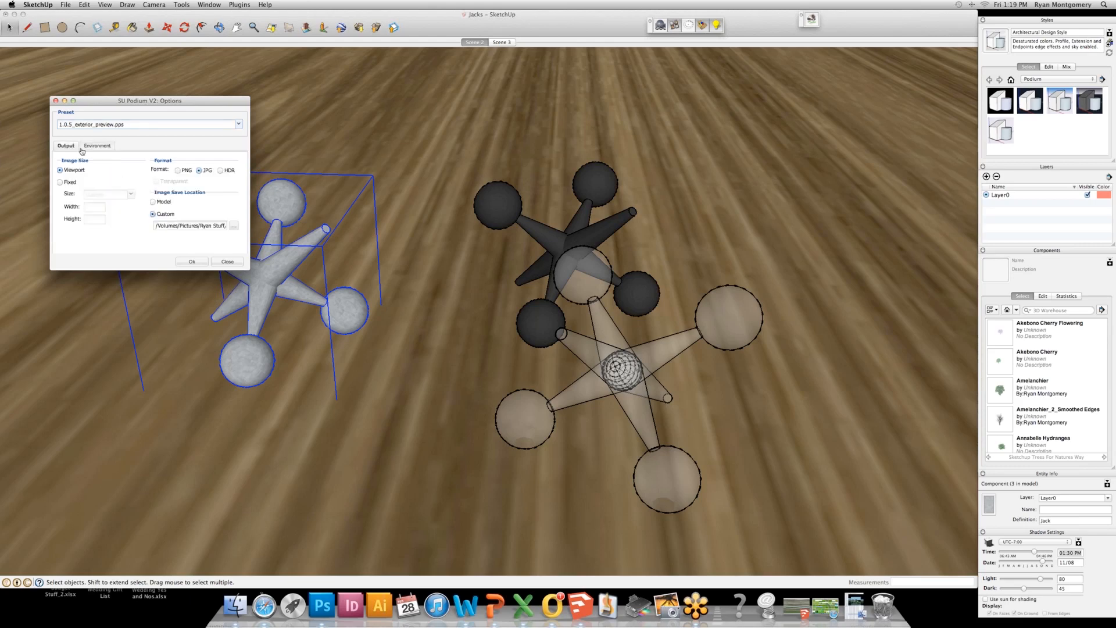
click(60, 183)
click(127, 197)
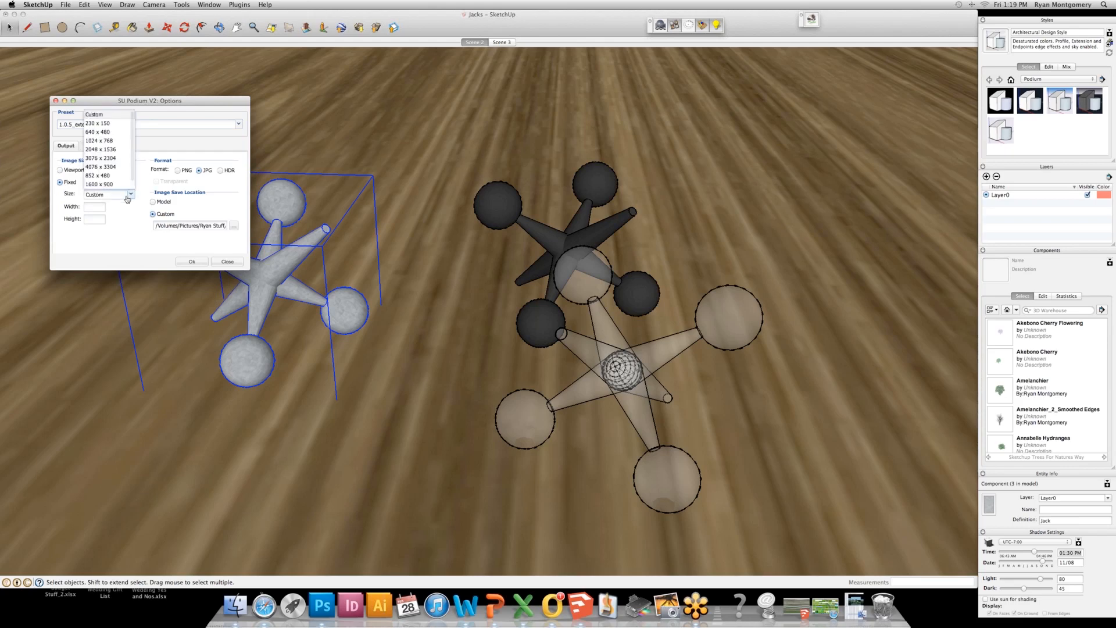
click(109, 133)
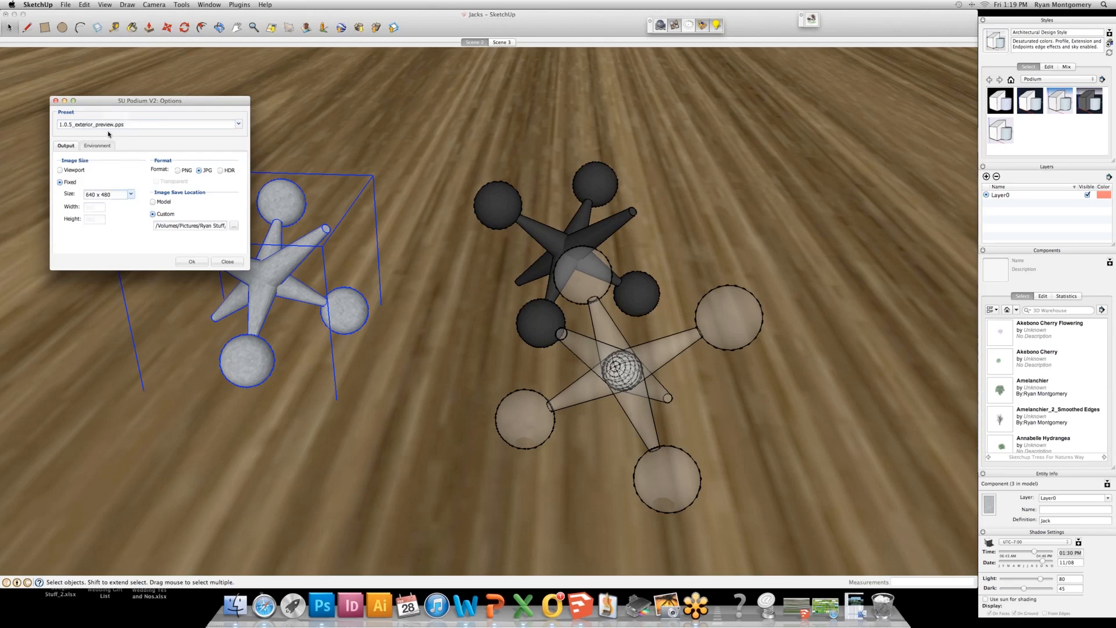
click(120, 195)
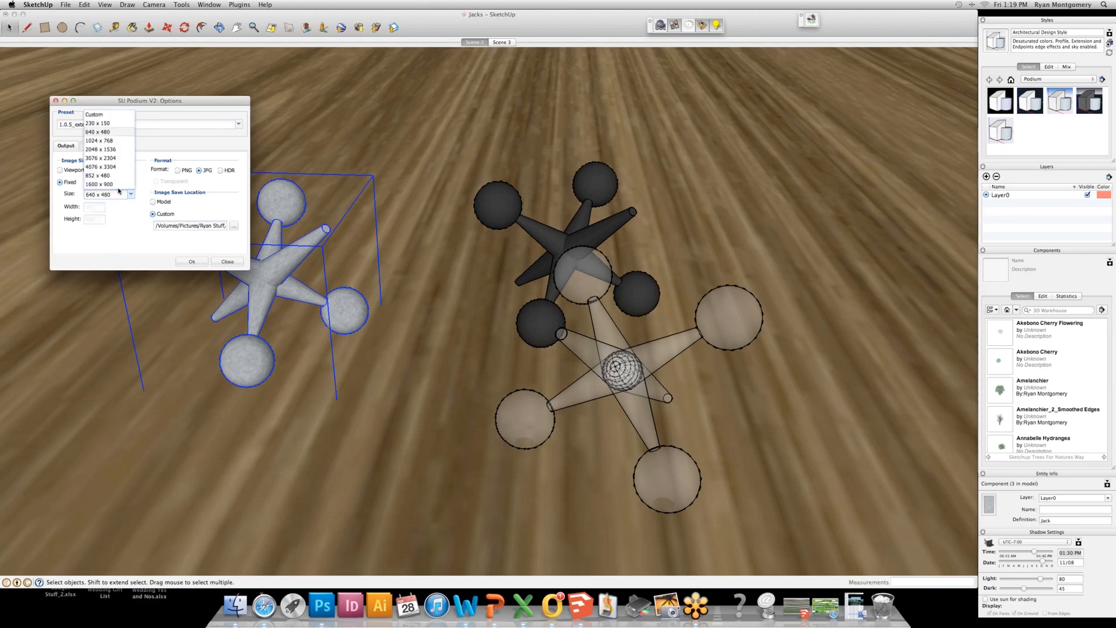
click(114, 133)
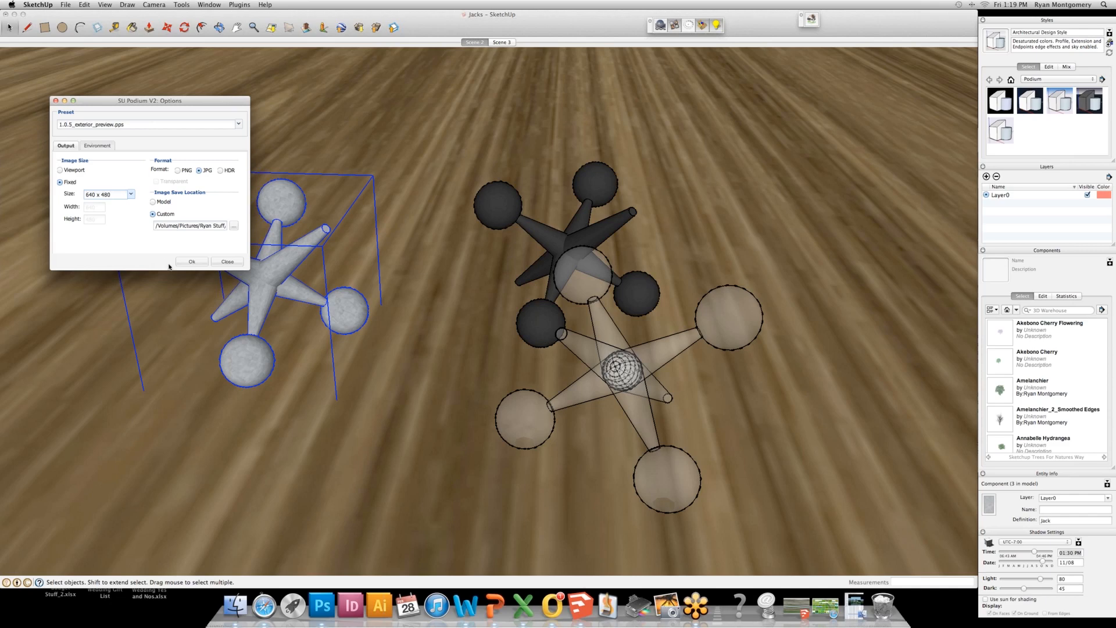
click(191, 263)
click(191, 263)
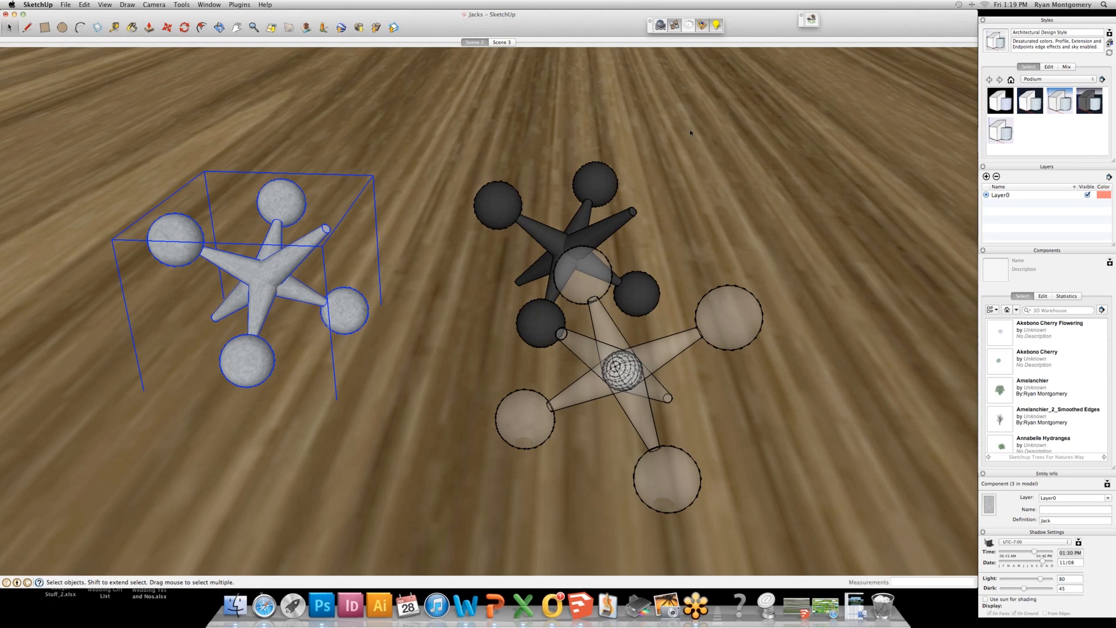
Render Scene 2 with Podium and open the finished jacks image from the Podium Rendering Manager.
click(660, 25)
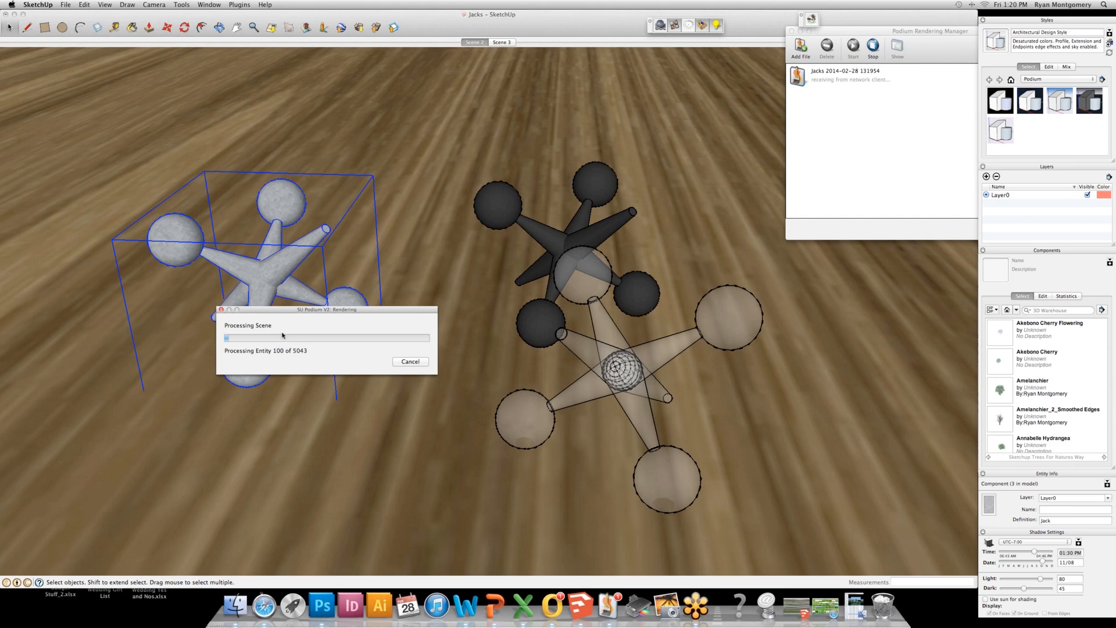
drag(300, 315, 210, 198)
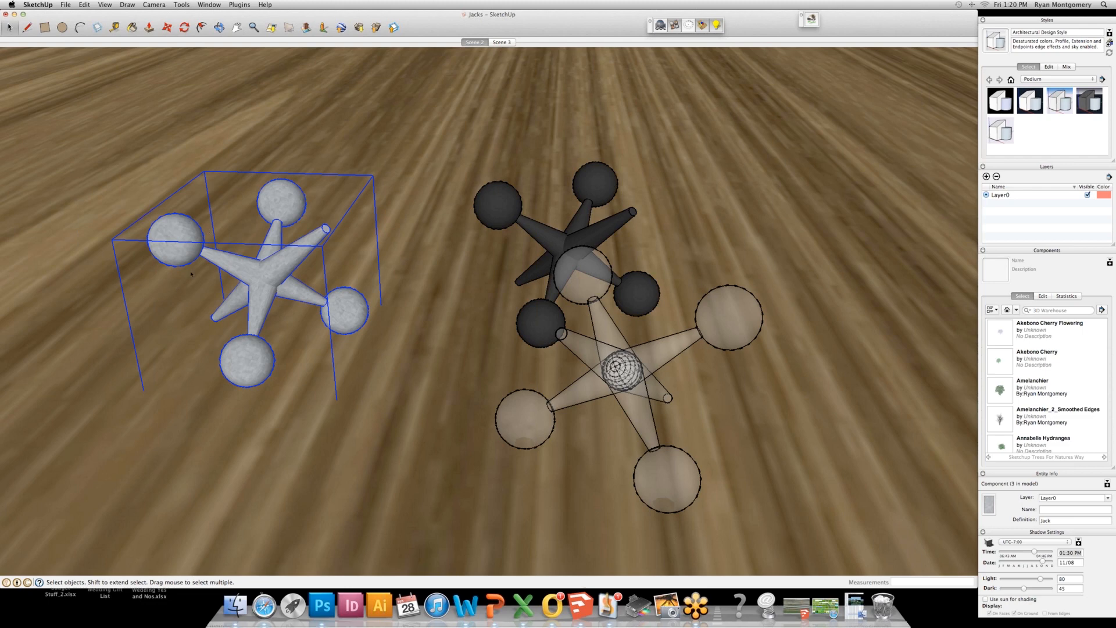
click(608, 606)
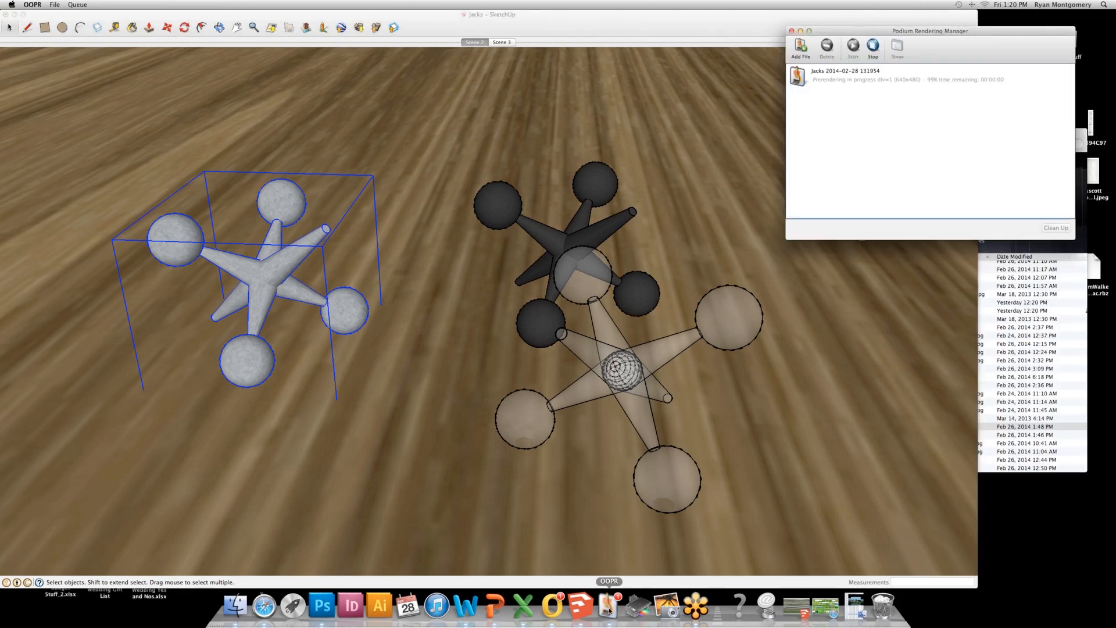
click(872, 80)
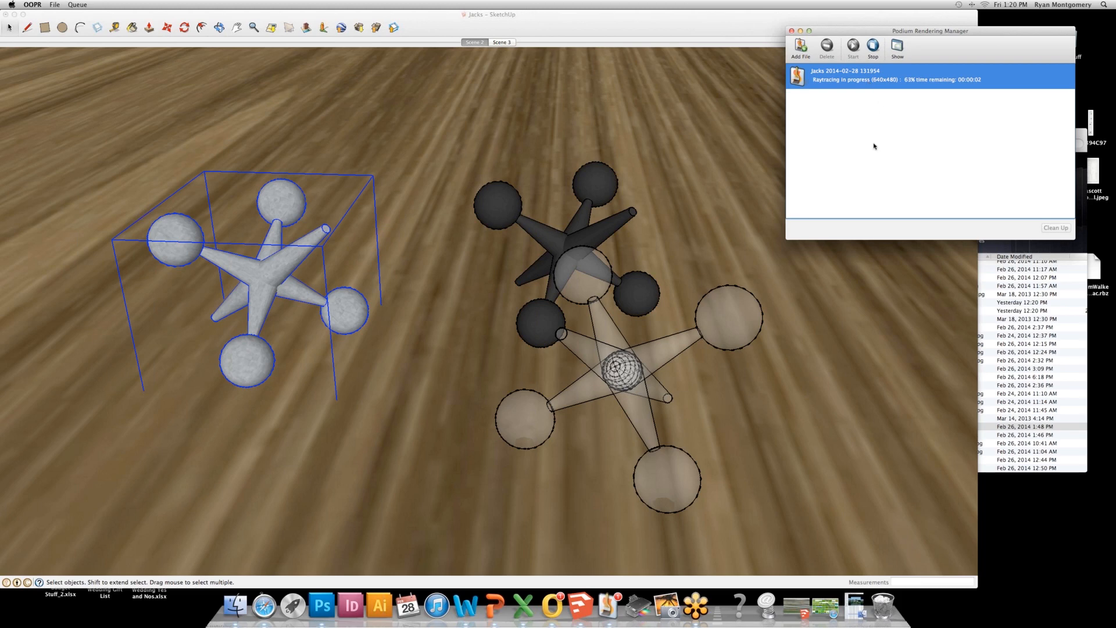
double_click(837, 80)
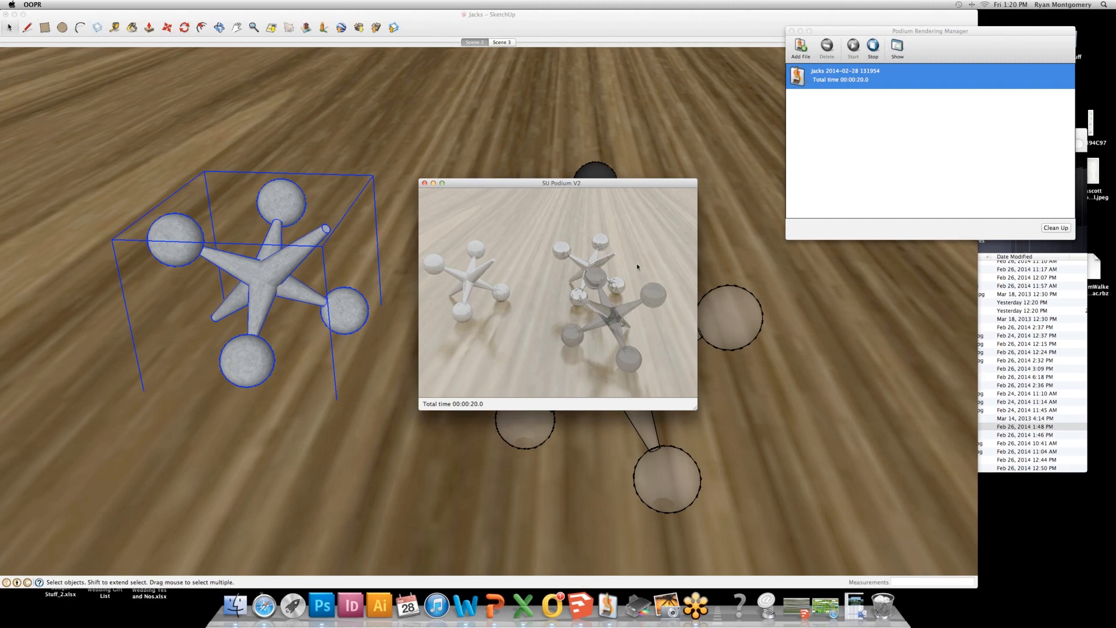
Return to the model, switch it to Scene 3, then start a Podium render and cancel it.
click(502, 48)
click(502, 43)
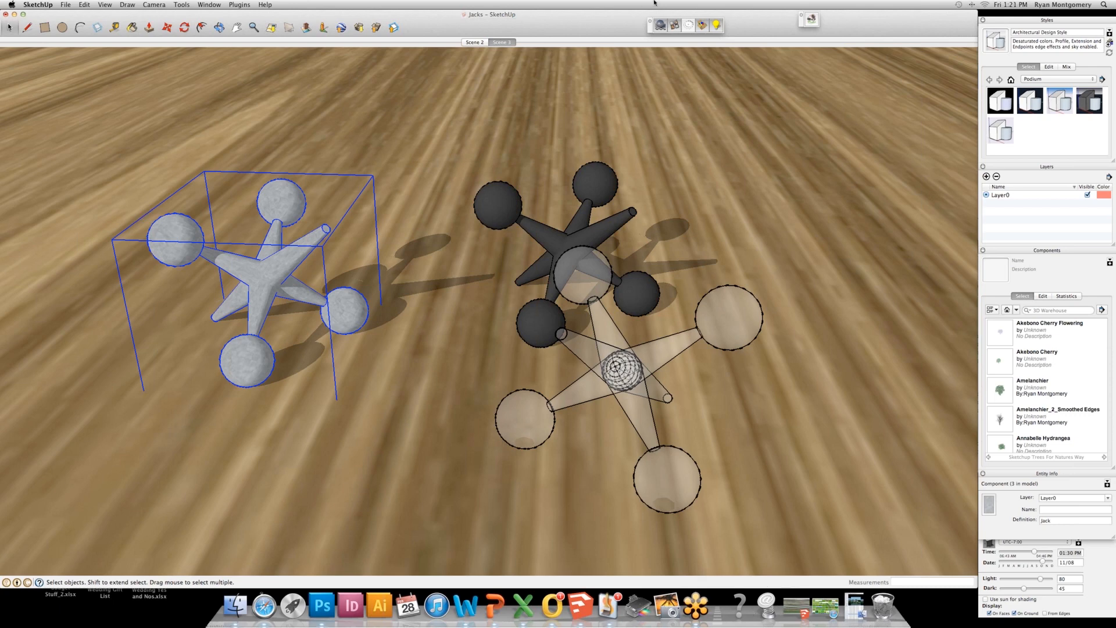
click(660, 25)
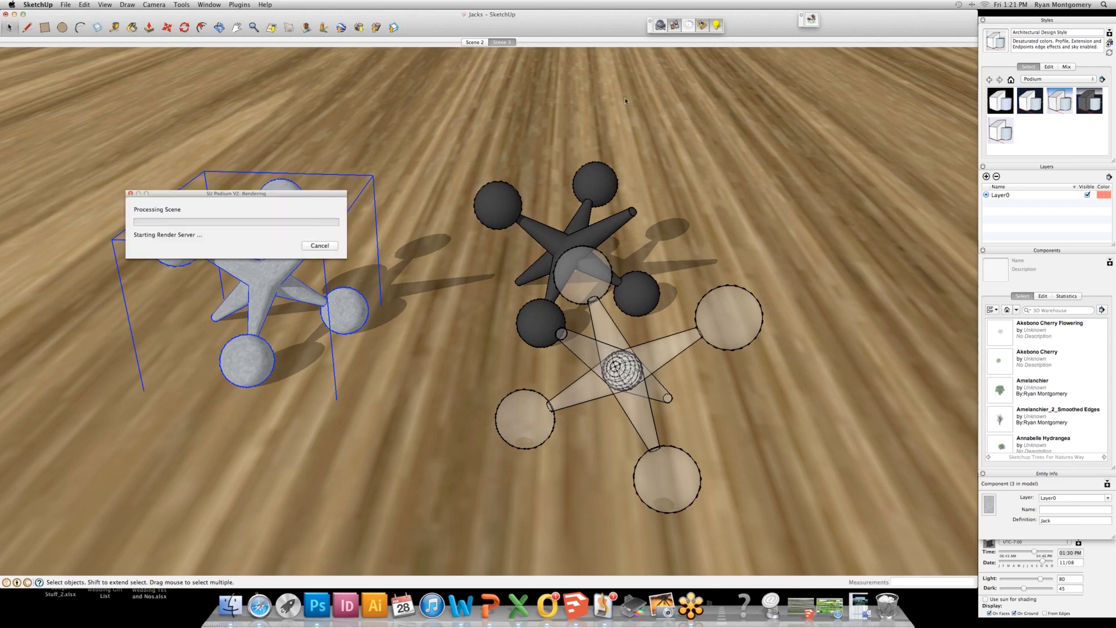
click(320, 245)
Reopen the SU Podium options and set the render image size to Viewport.
click(674, 25)
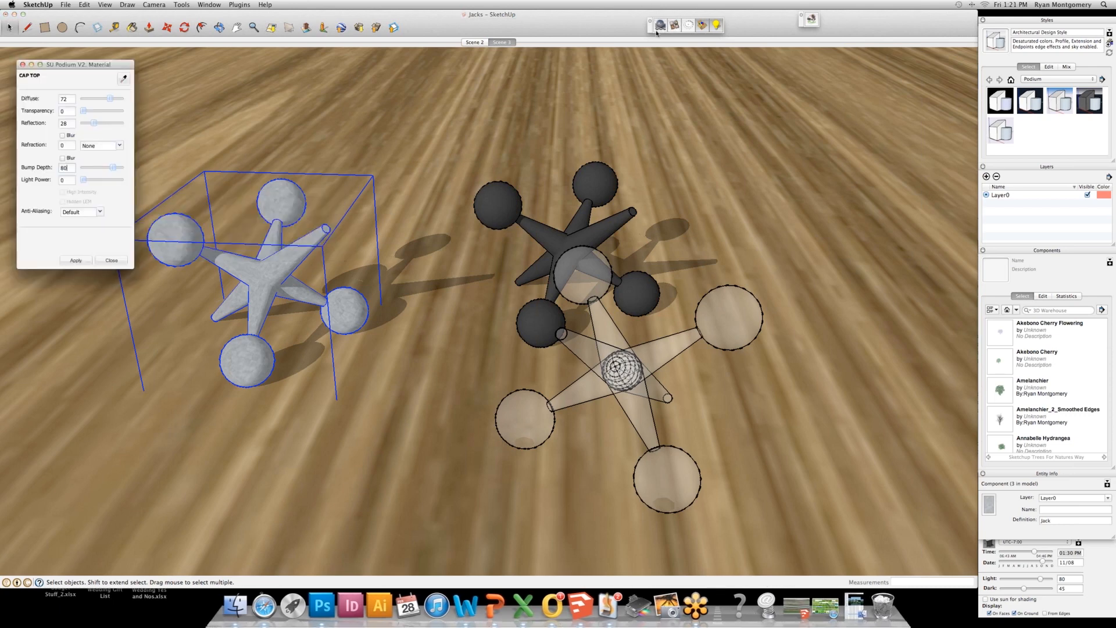
click(690, 25)
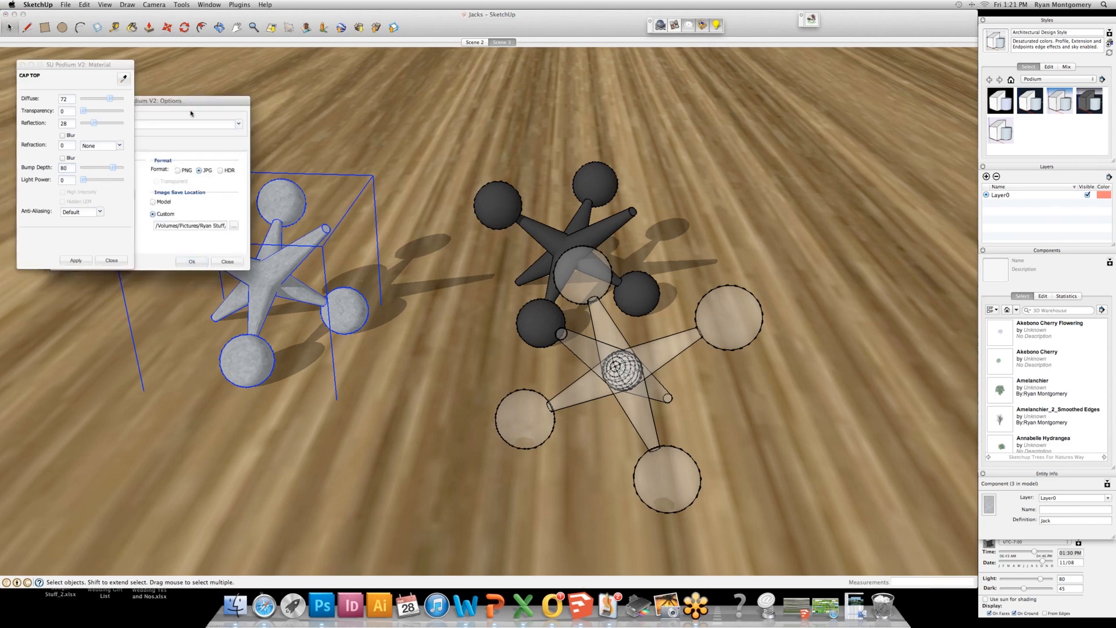
drag(223, 107, 393, 131)
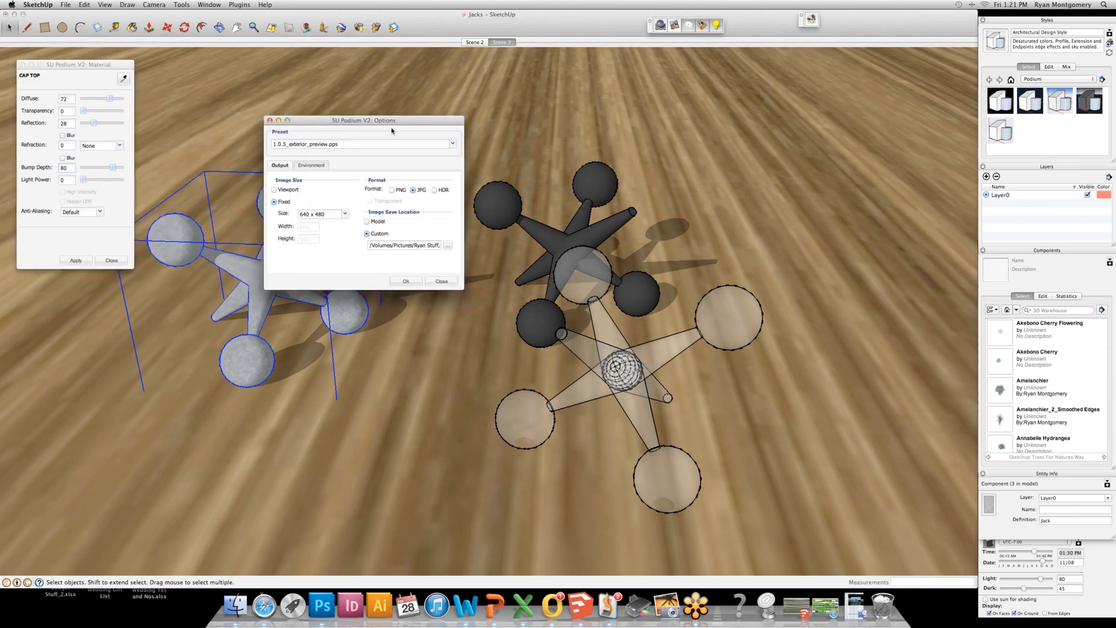
click(280, 192)
Switch to PowerPoint and compare the jacks renders on The Basics slides in a slide show.
click(494, 605)
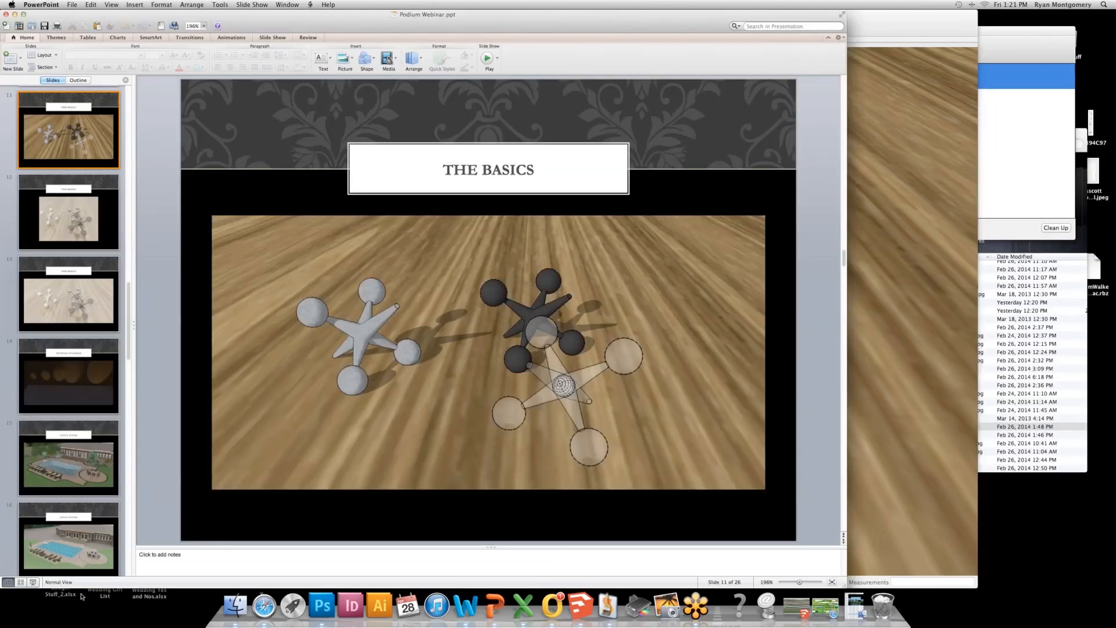
click(32, 582)
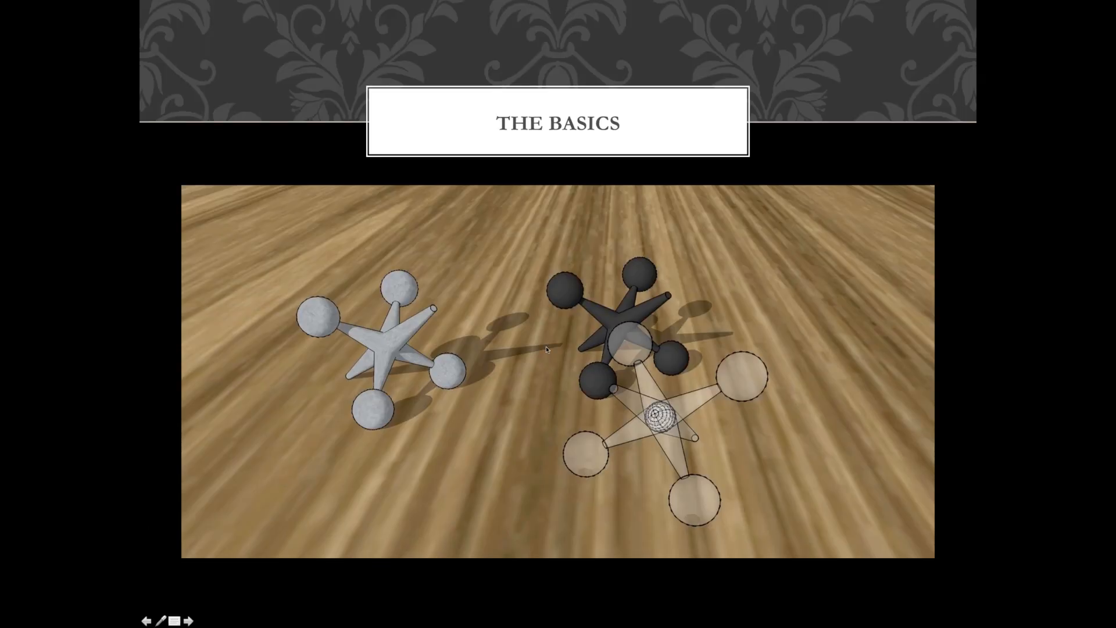
click(547, 349)
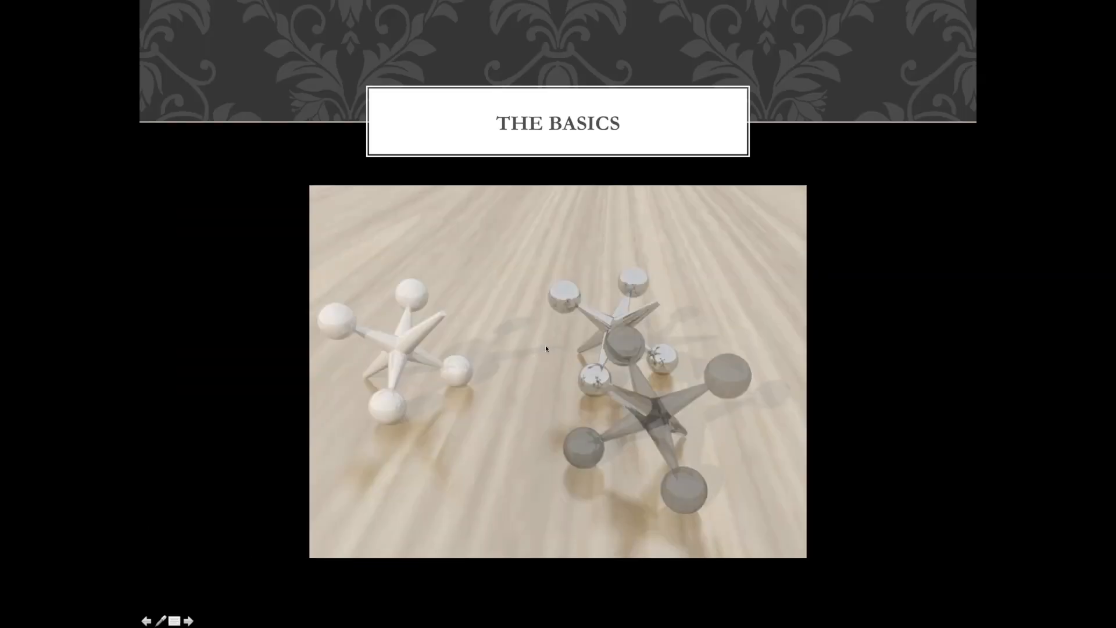
click(561, 314)
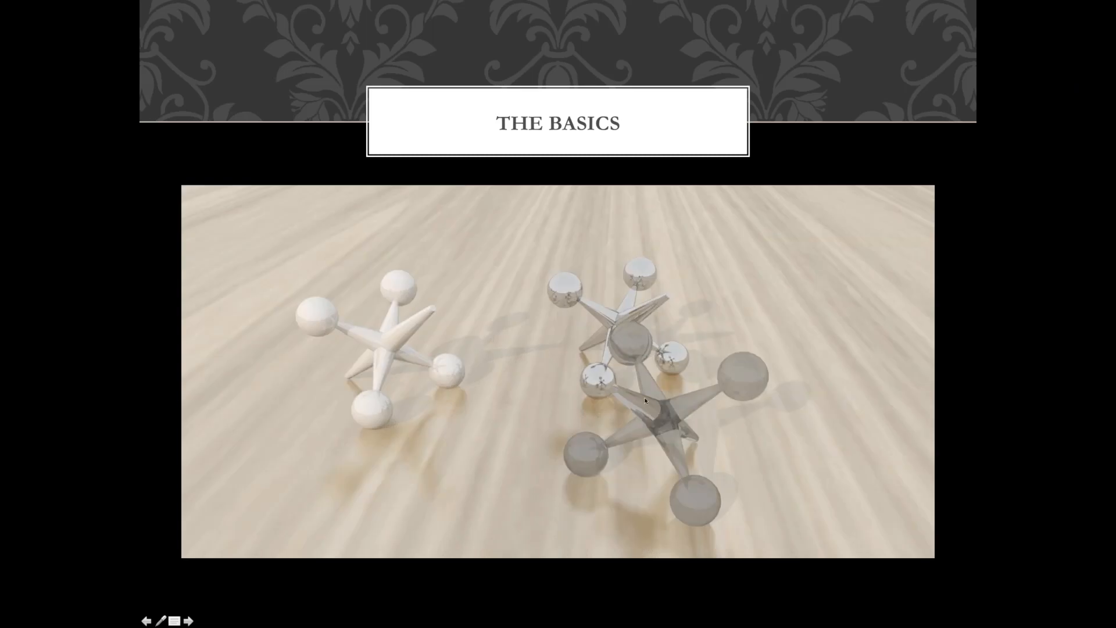
click(637, 429)
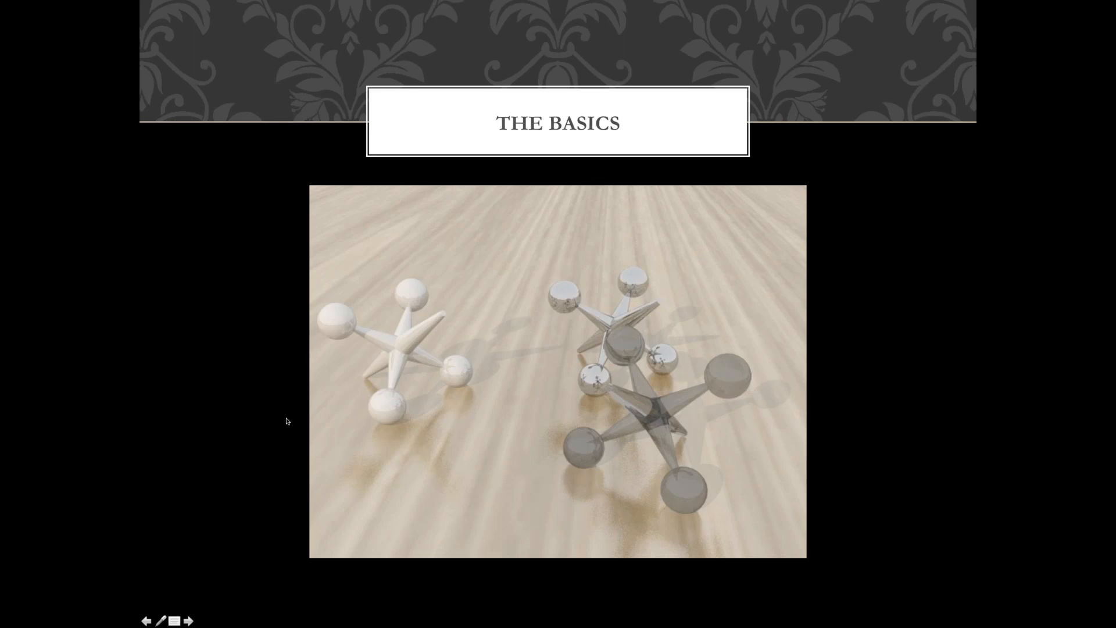
click(538, 402)
click(538, 402)
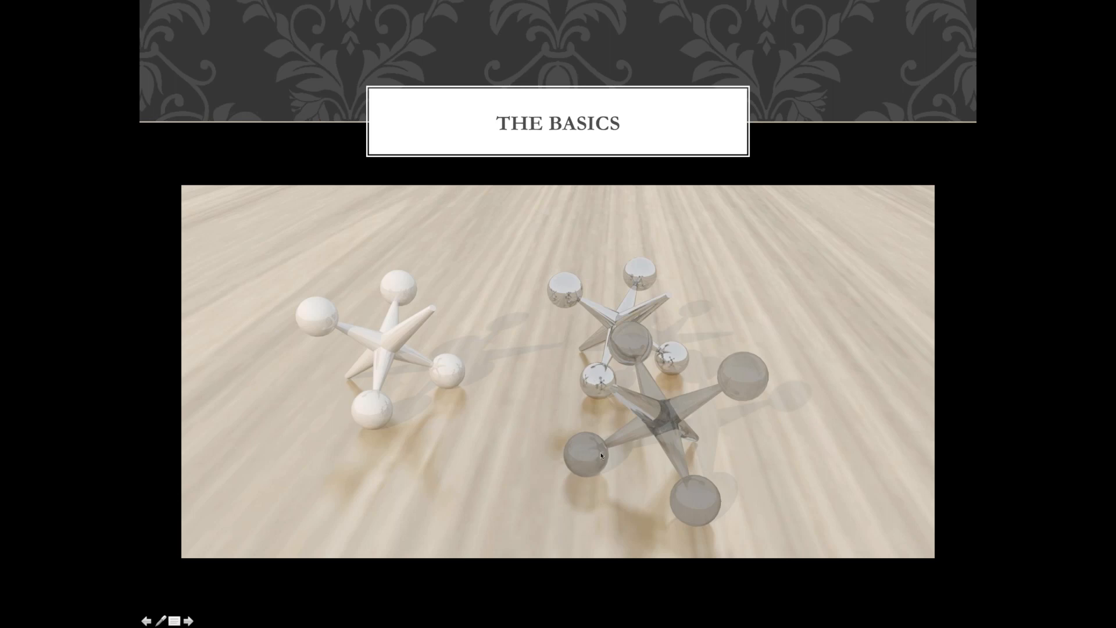
key(Escape)
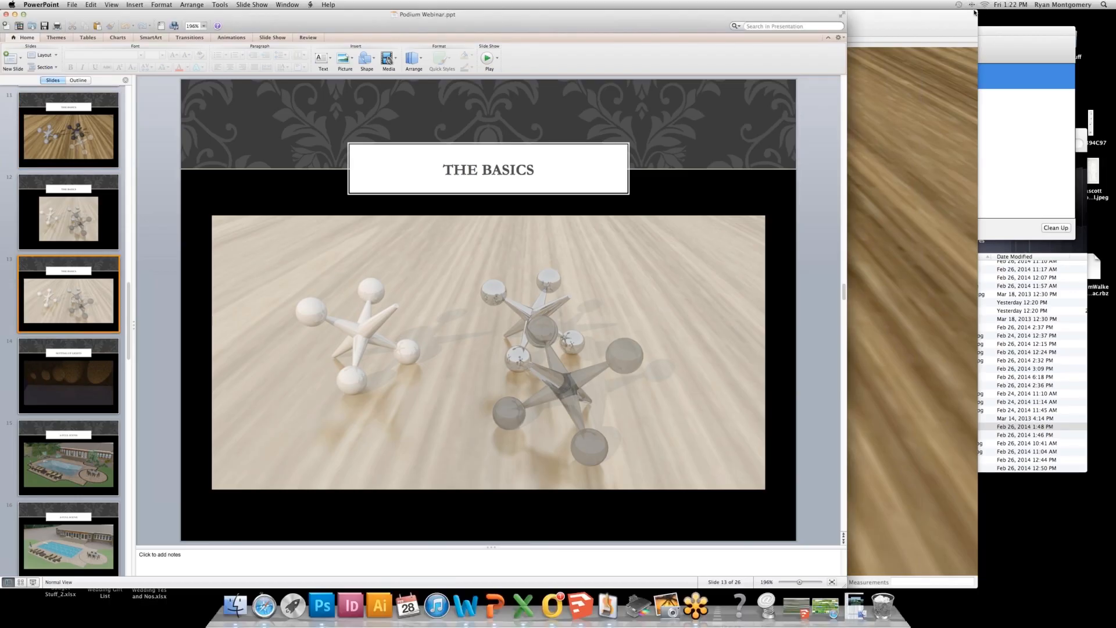
Switch back to SketchUp, close the Podium Material window, and review the available render presets in the Podium options.
click(939, 26)
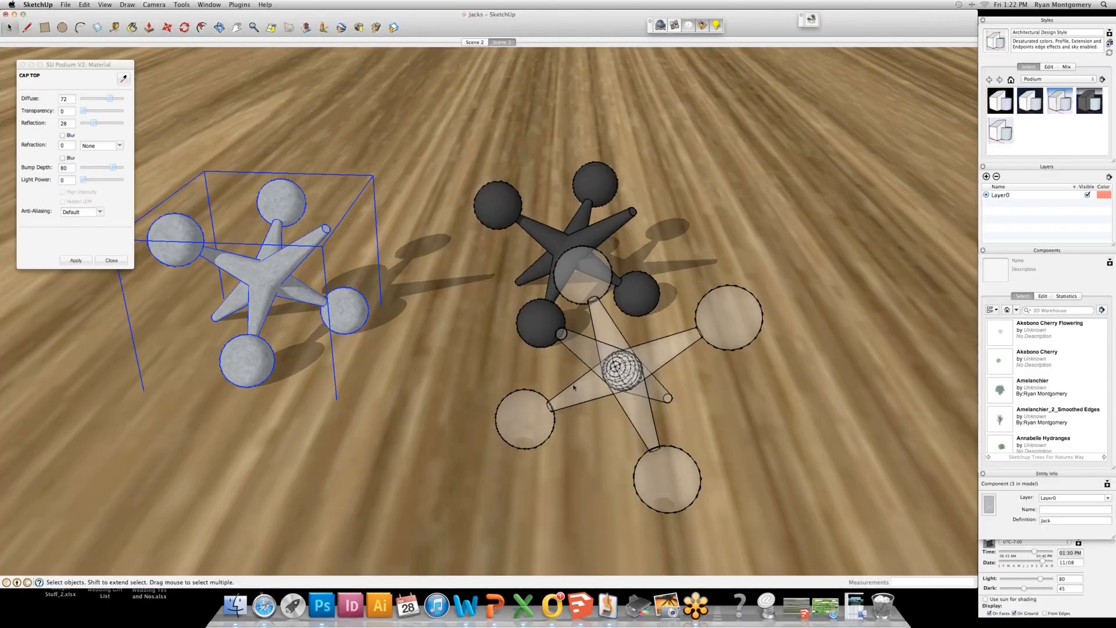
click(32, 65)
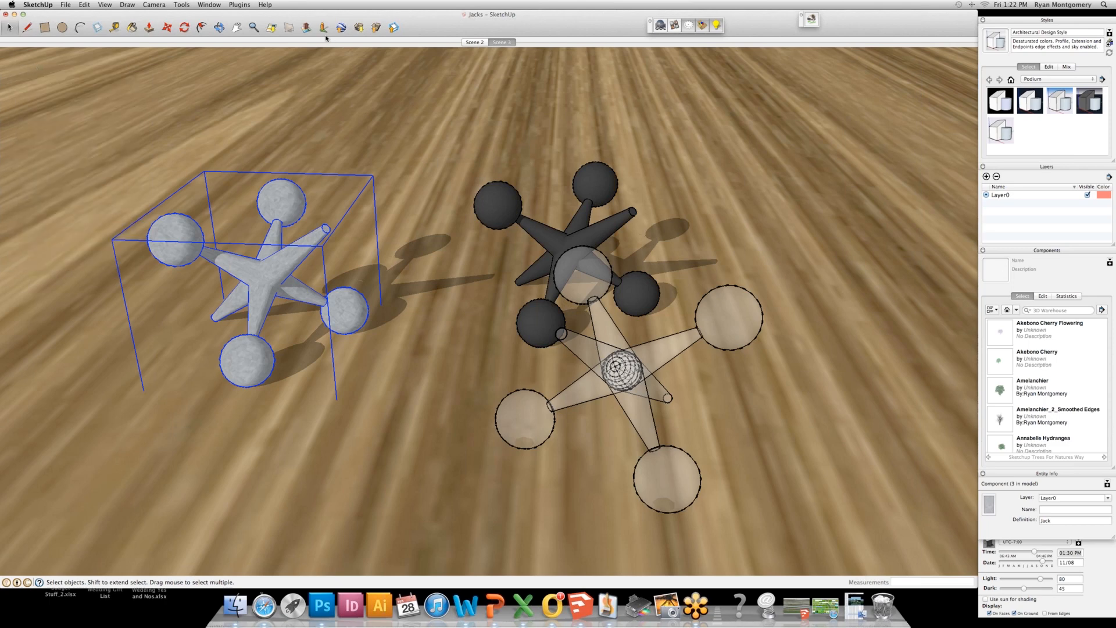
click(688, 25)
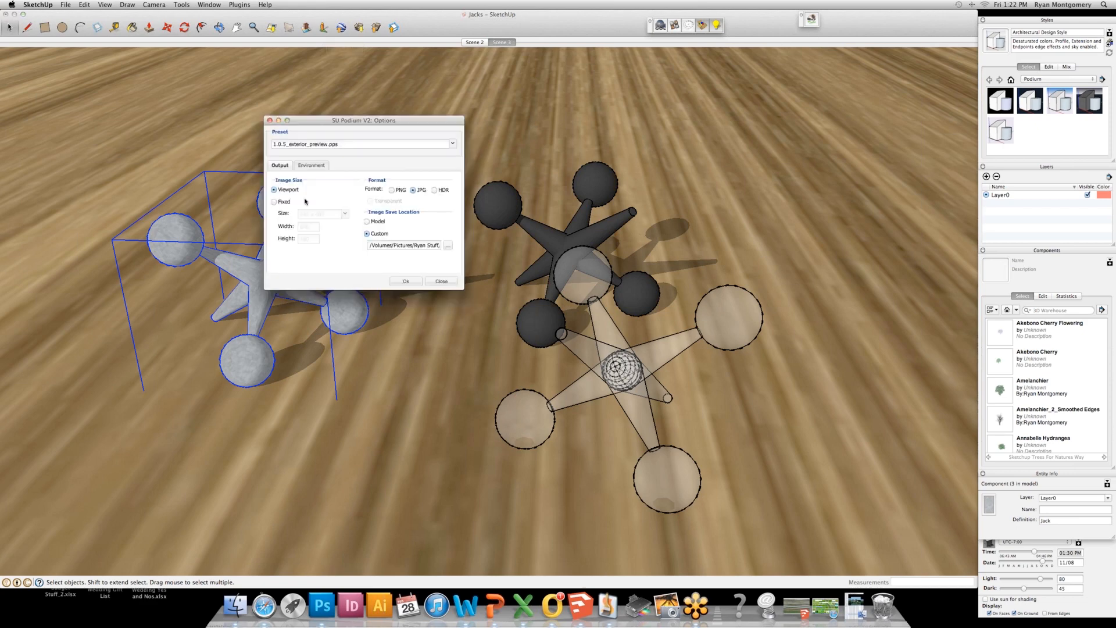
click(302, 147)
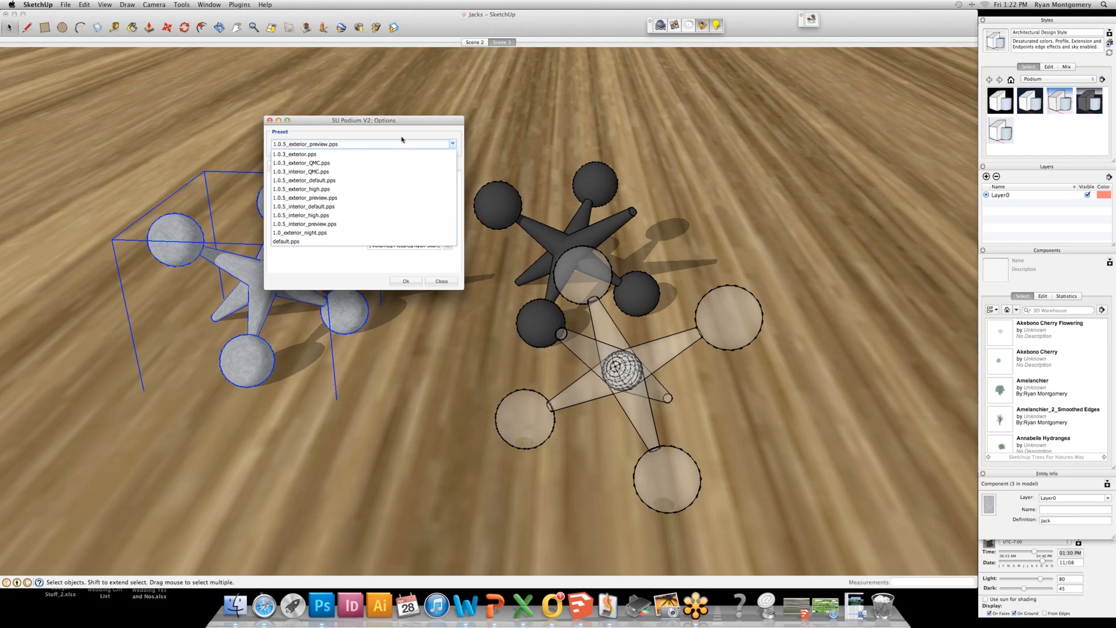
click(587, 30)
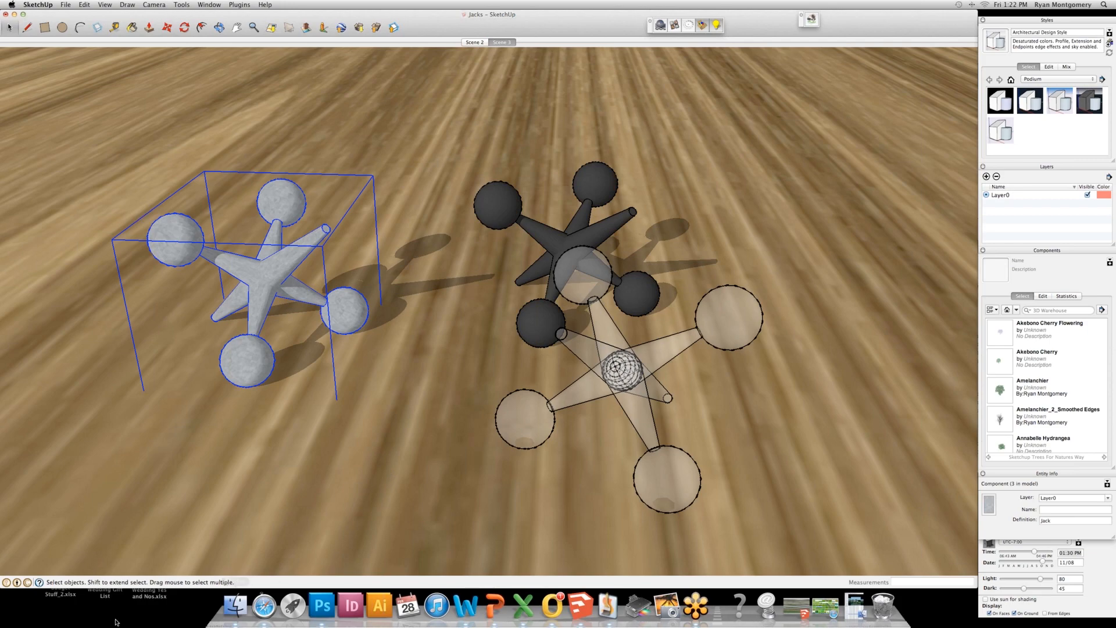
Close the Jacks model without saving its changes.
click(494, 606)
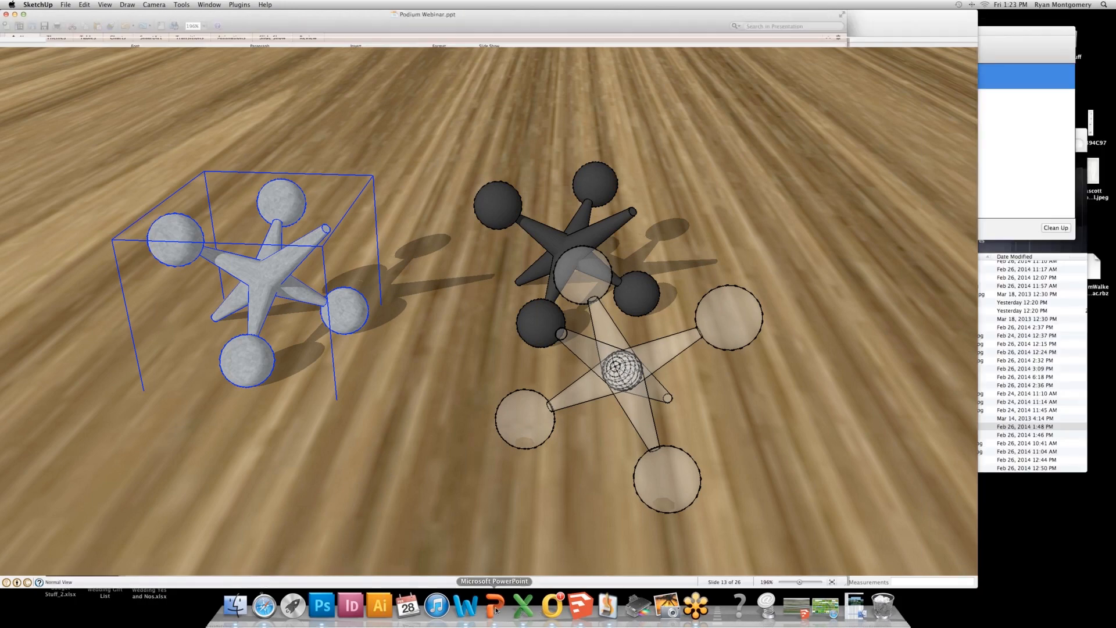
click(902, 28)
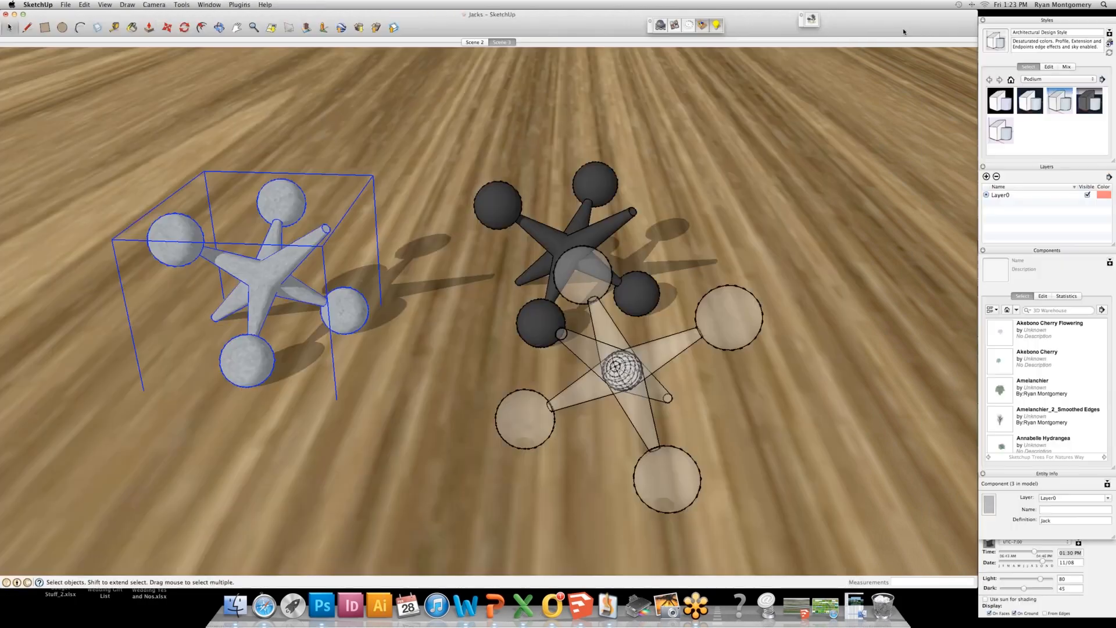
click(5, 14)
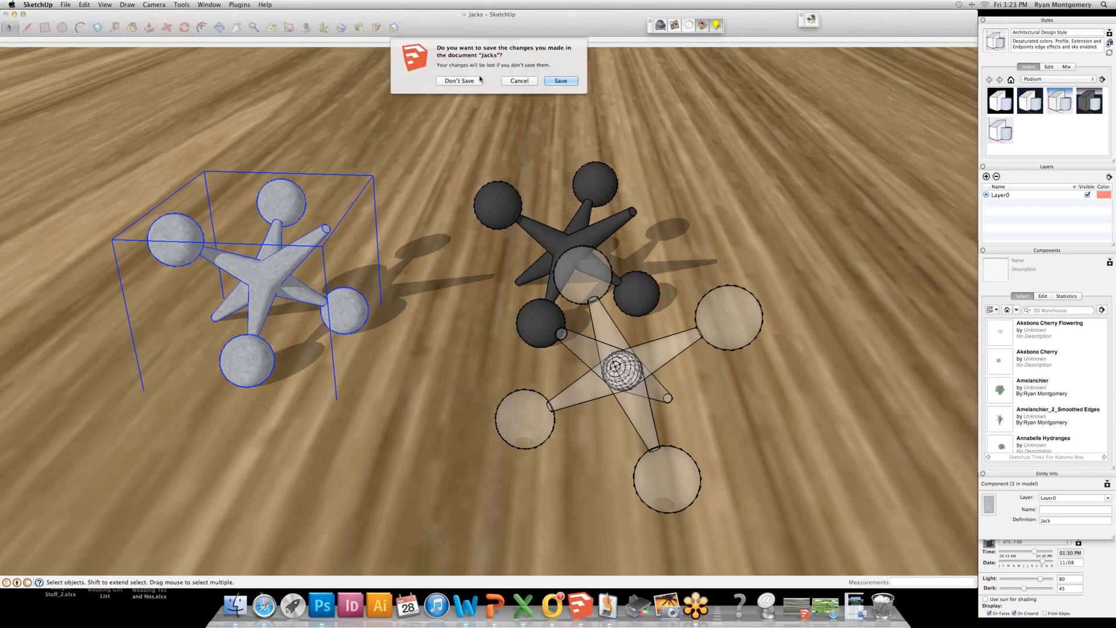
click(478, 80)
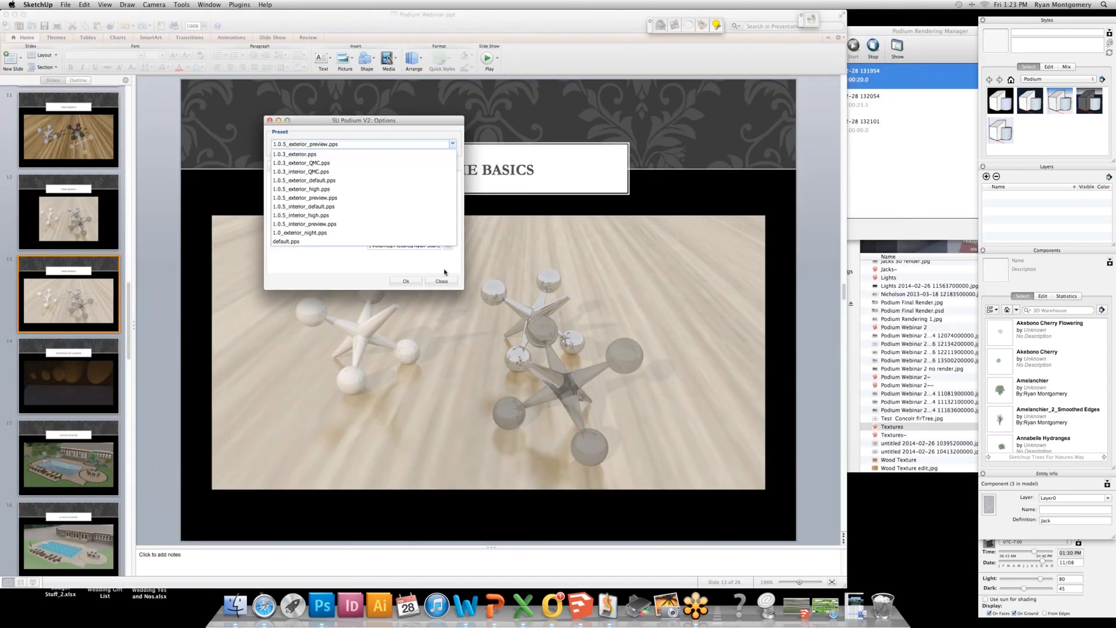
Close the Podium options and open the Lights model from the Podium Webinar folder in a maximized window.
click(443, 271)
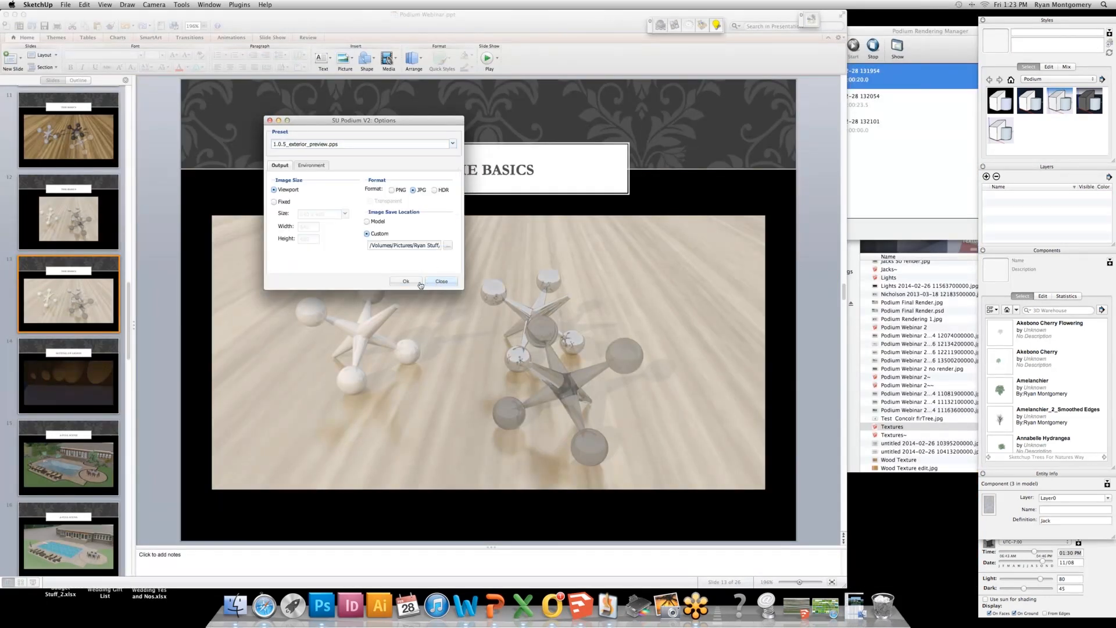
click(419, 282)
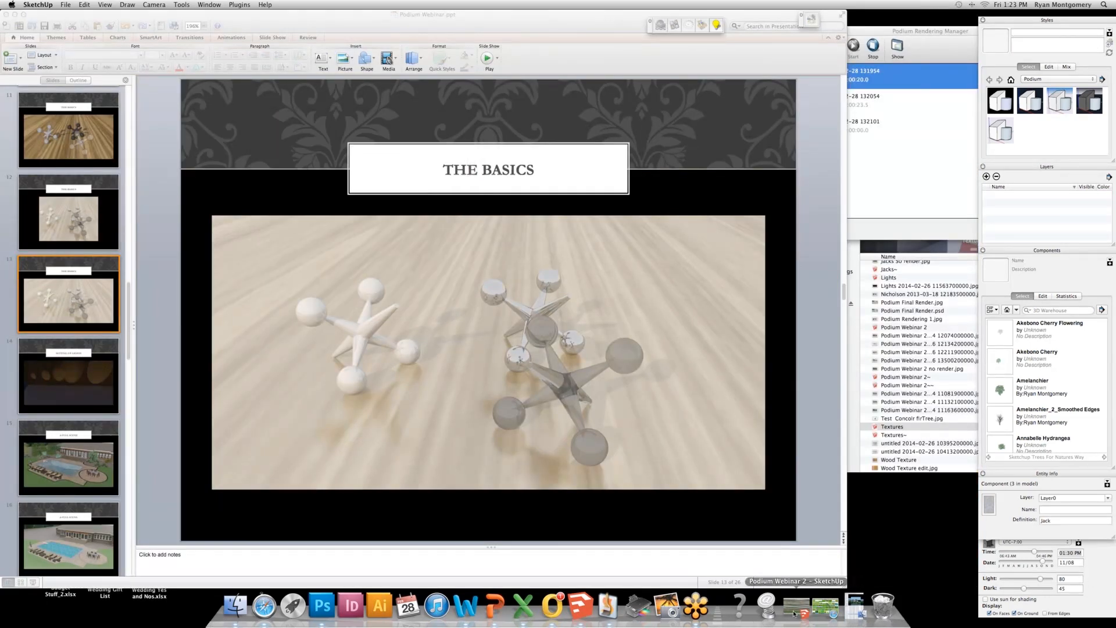
click(906, 411)
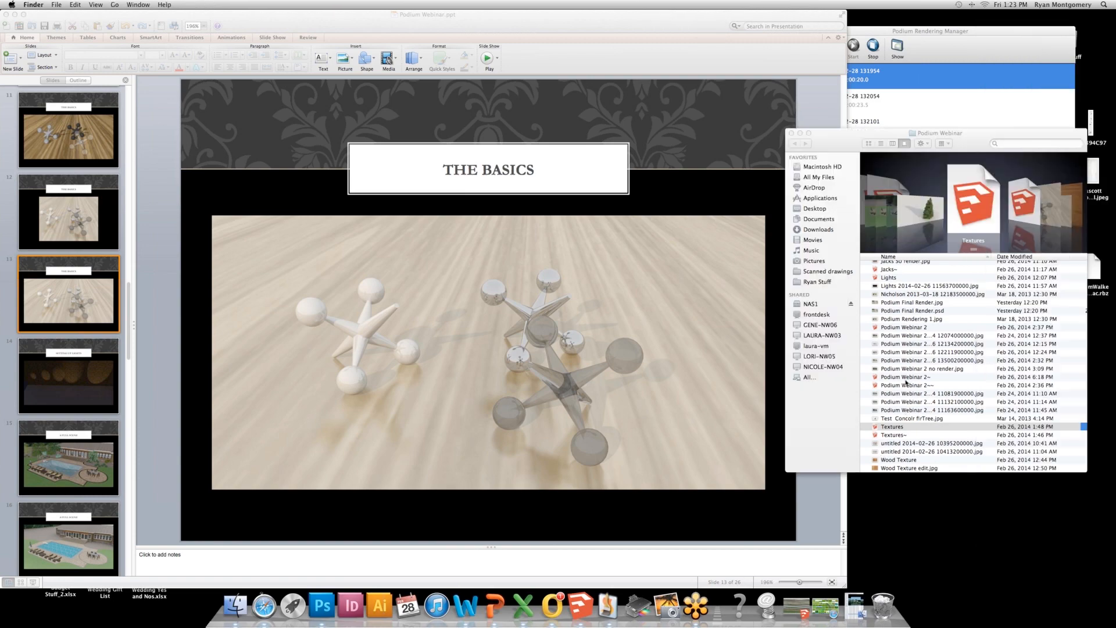
double_click(892, 277)
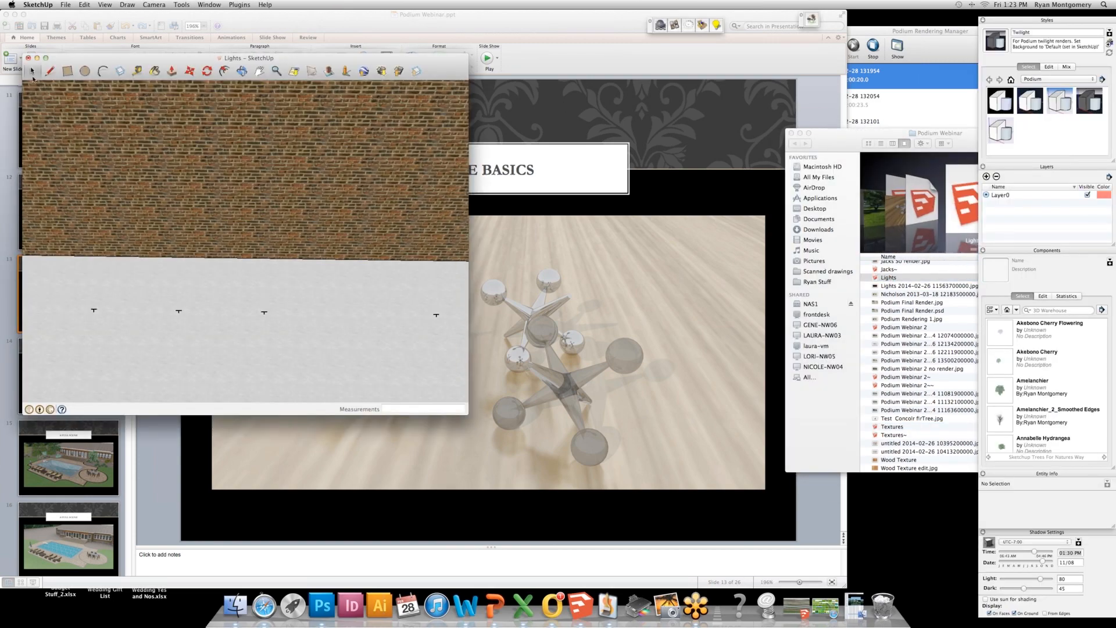
click(46, 58)
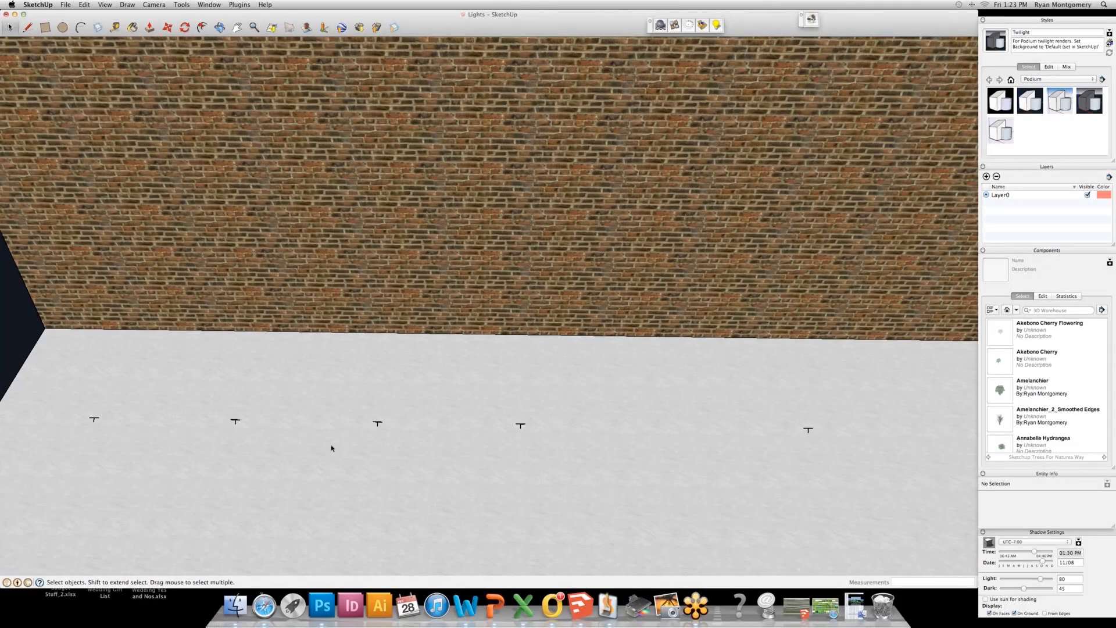
Try the Brush Strokes on Canvas and Whiteboard with Dry Erase Marker styles from the Assorted Styles collection.
click(332, 448)
key(o)
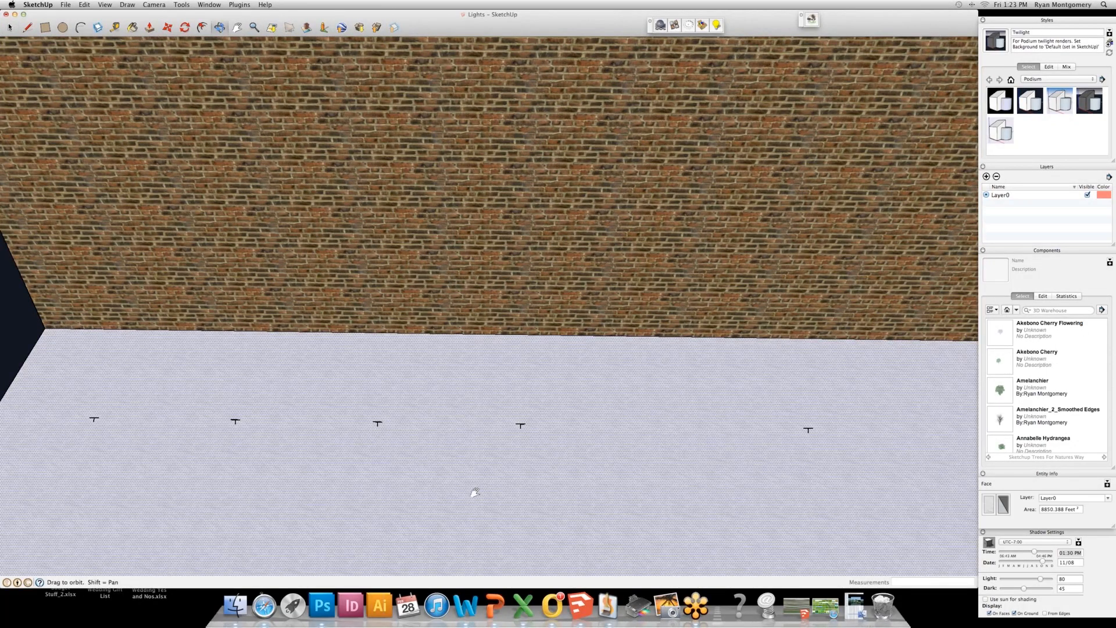
drag(475, 493, 269, 304)
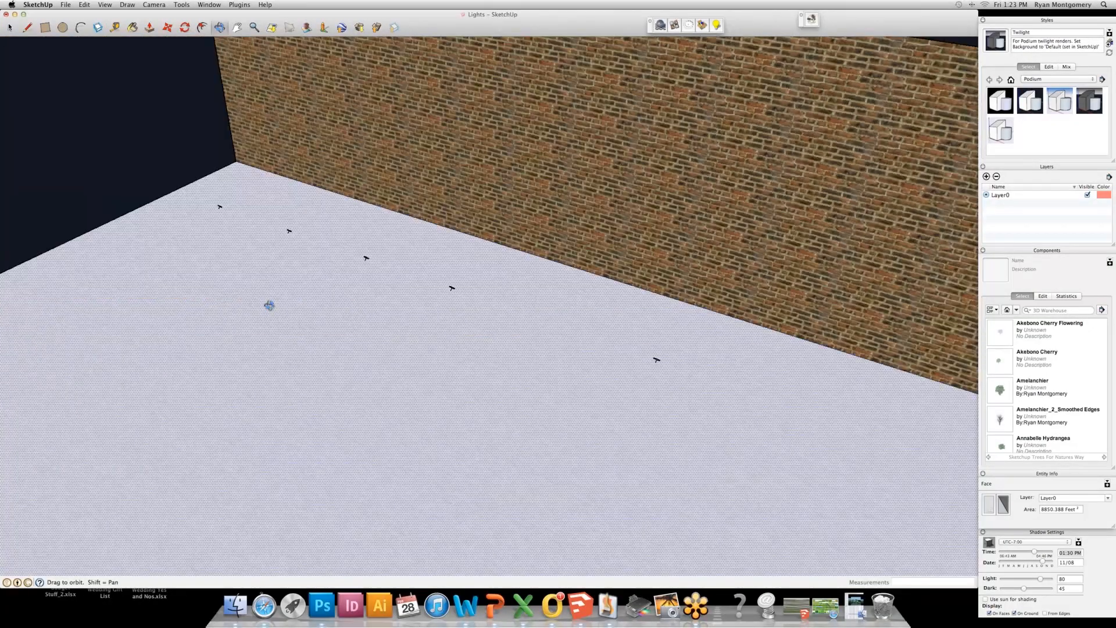
scroll(530, 278, down, 2)
click(1058, 79)
click(1045, 52)
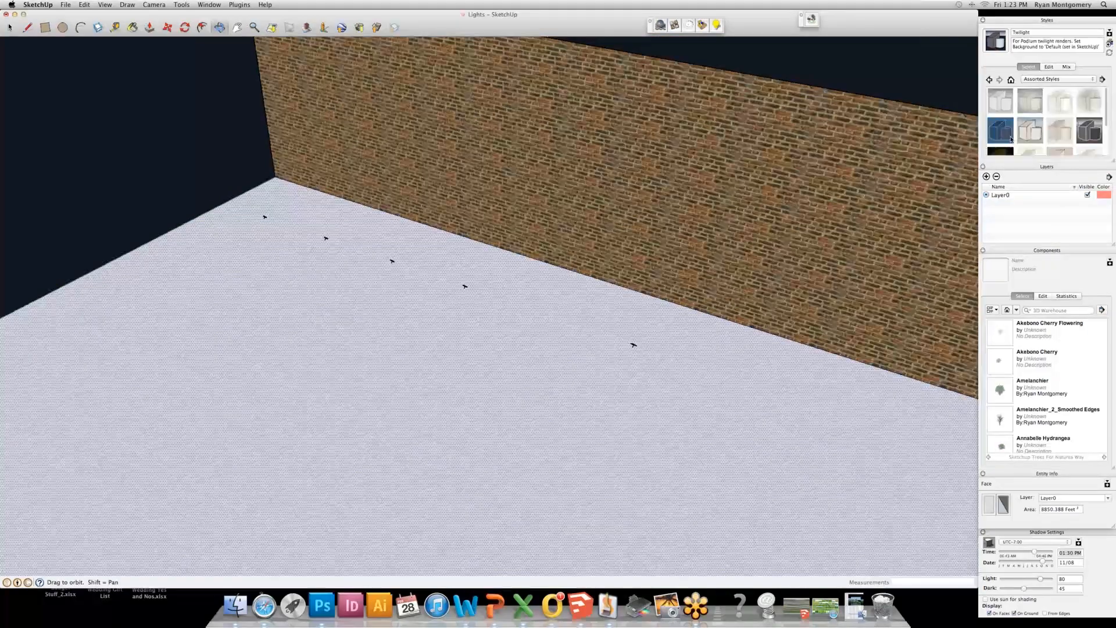
click(1023, 126)
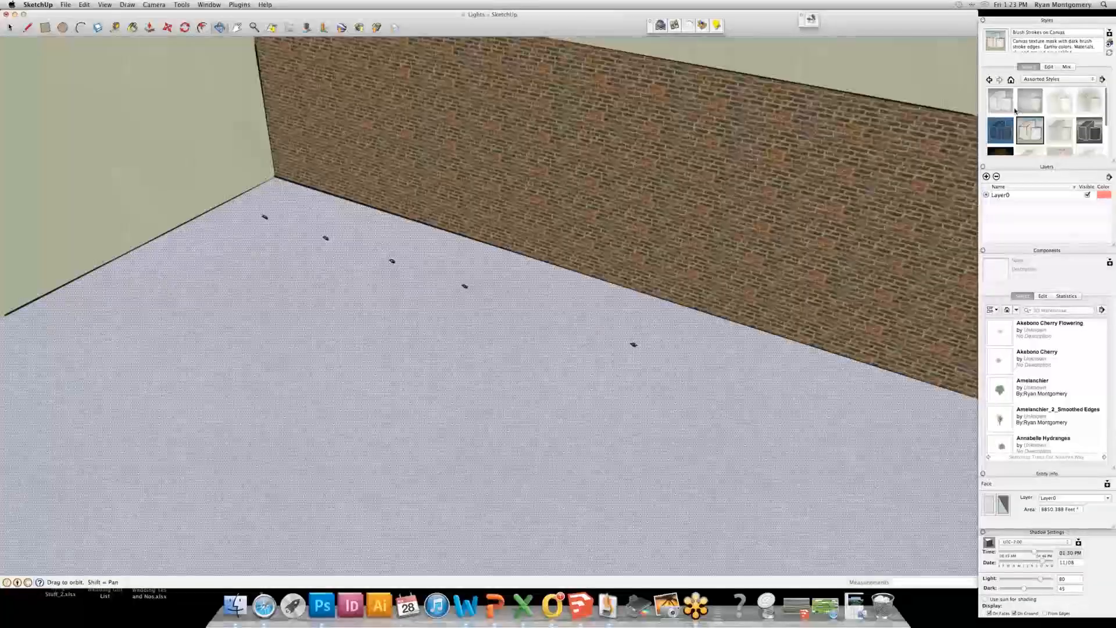
scroll(1023, 126, down, 3)
click(1001, 143)
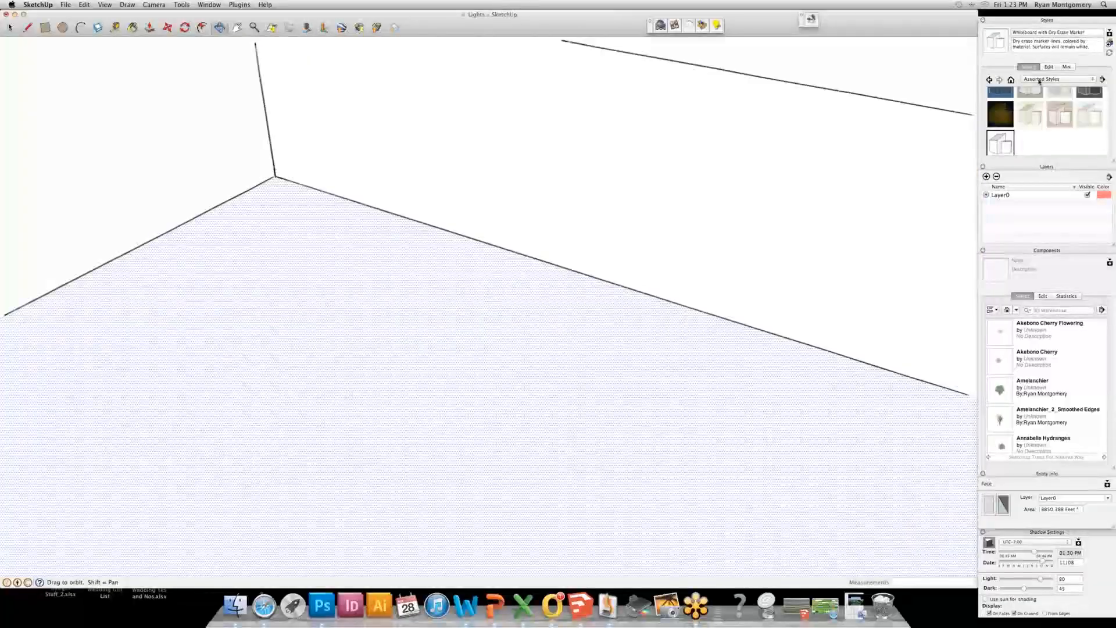
Apply the Architectural Design Style from the styles stored in the model.
click(1033, 79)
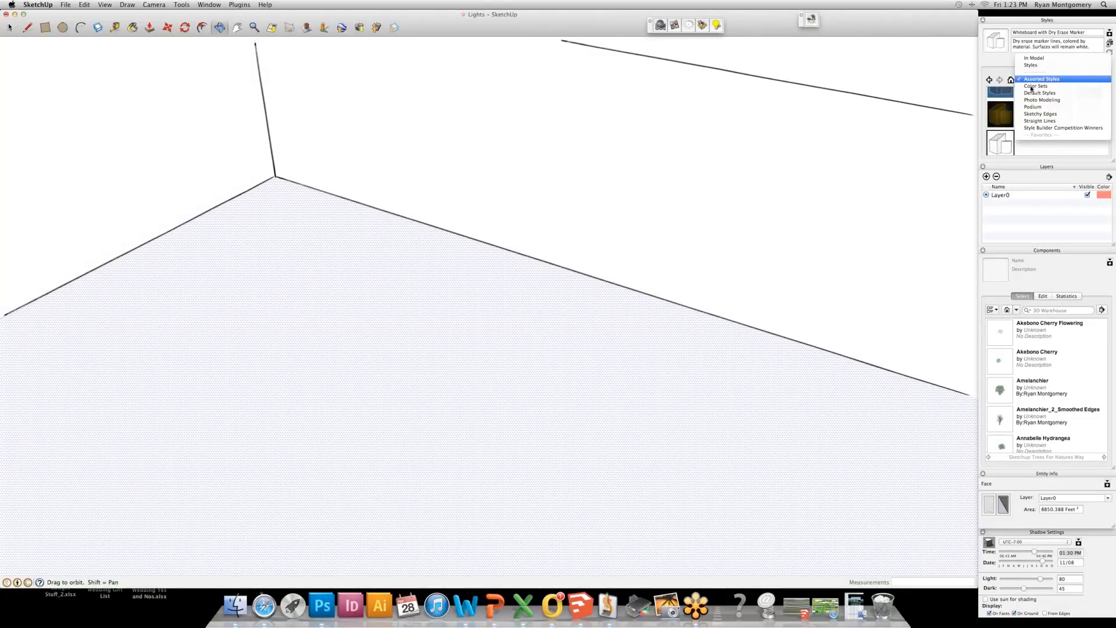
click(1035, 58)
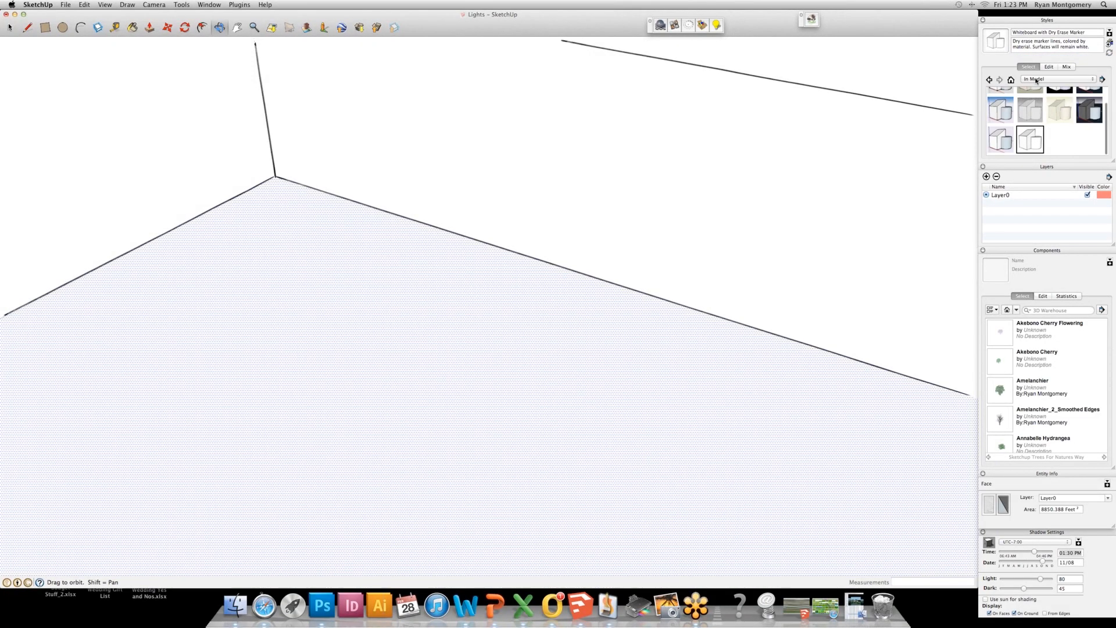
scroll(1007, 106, up, 2)
click(1007, 106)
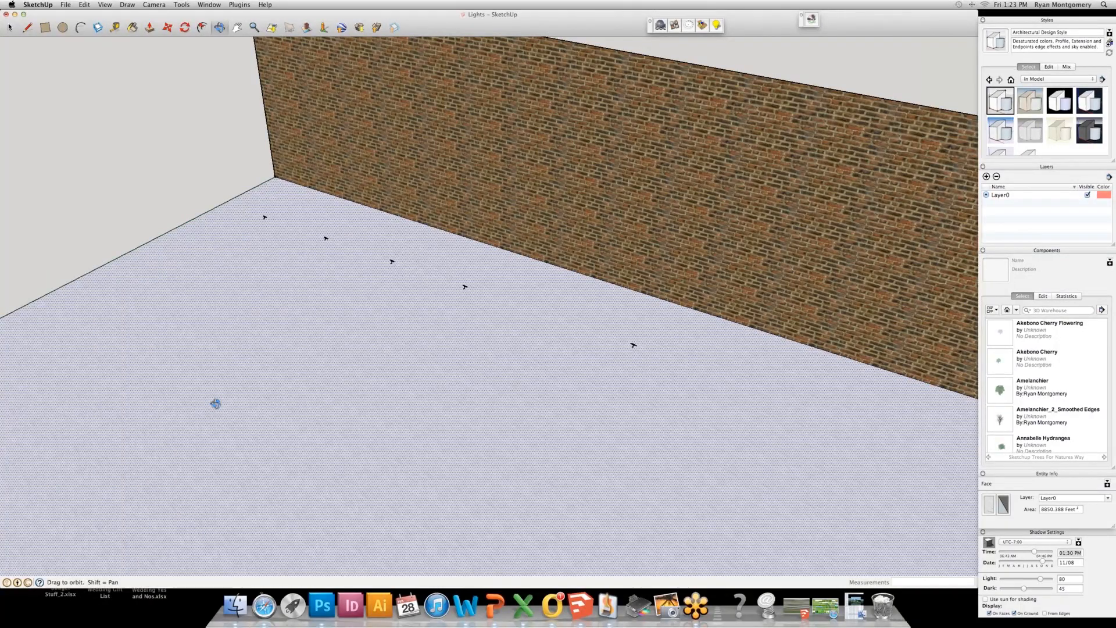
Draw a circle with a 1.5" radius on the open floor in front of the row of spot lights.
scroll(216, 403, up, 1)
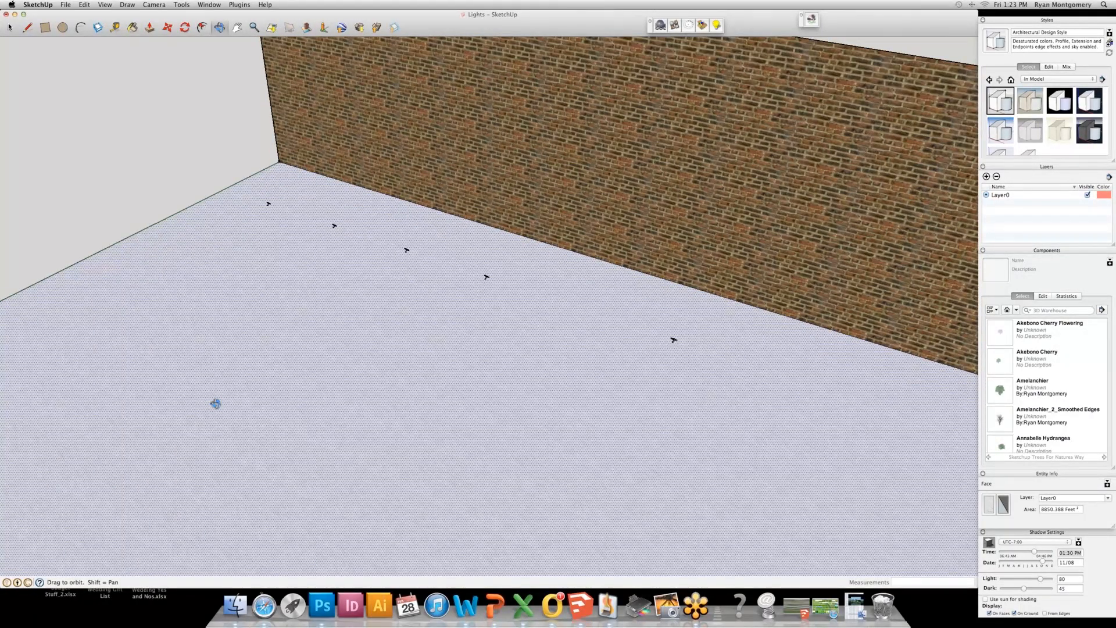
shift+drag(216, 403, 307, 543)
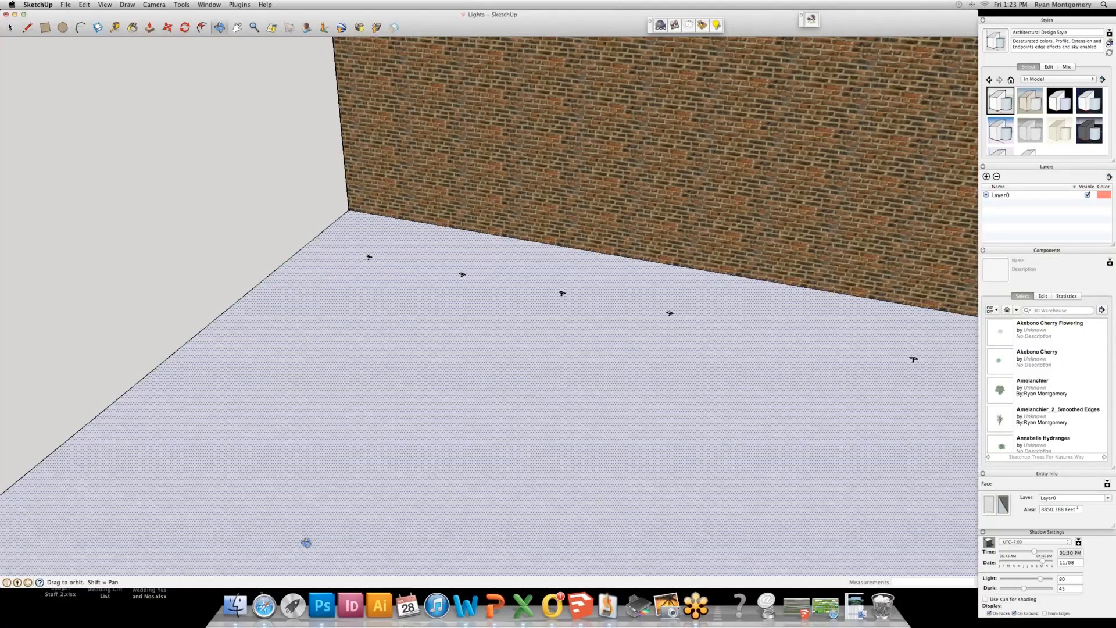
scroll(335, 523, up, 5)
key(c)
click(422, 351)
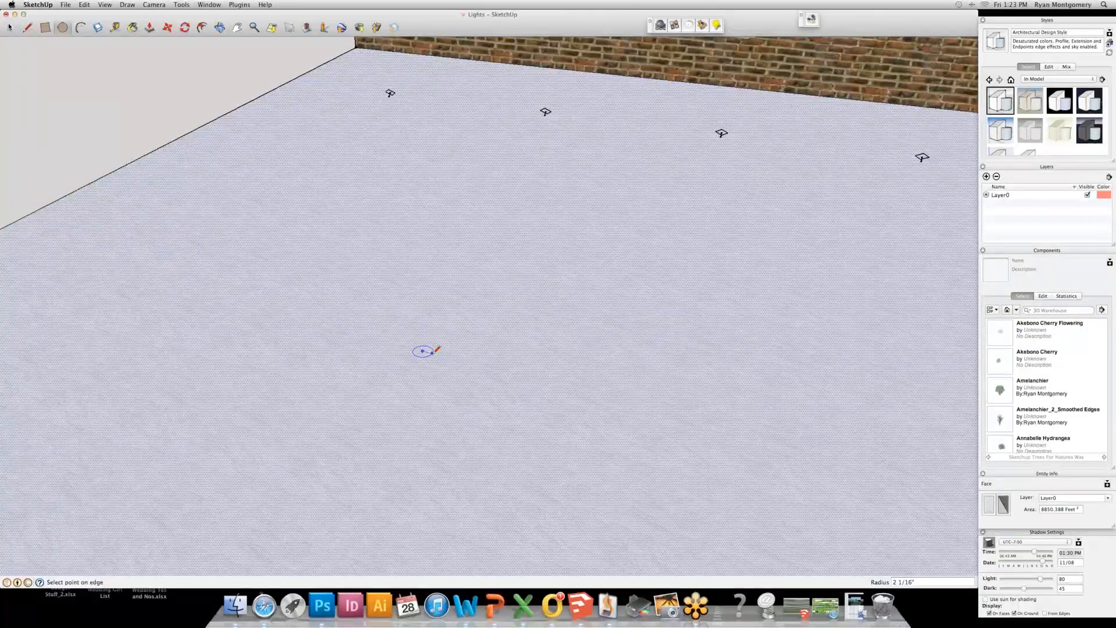
scroll(433, 351, up, 1)
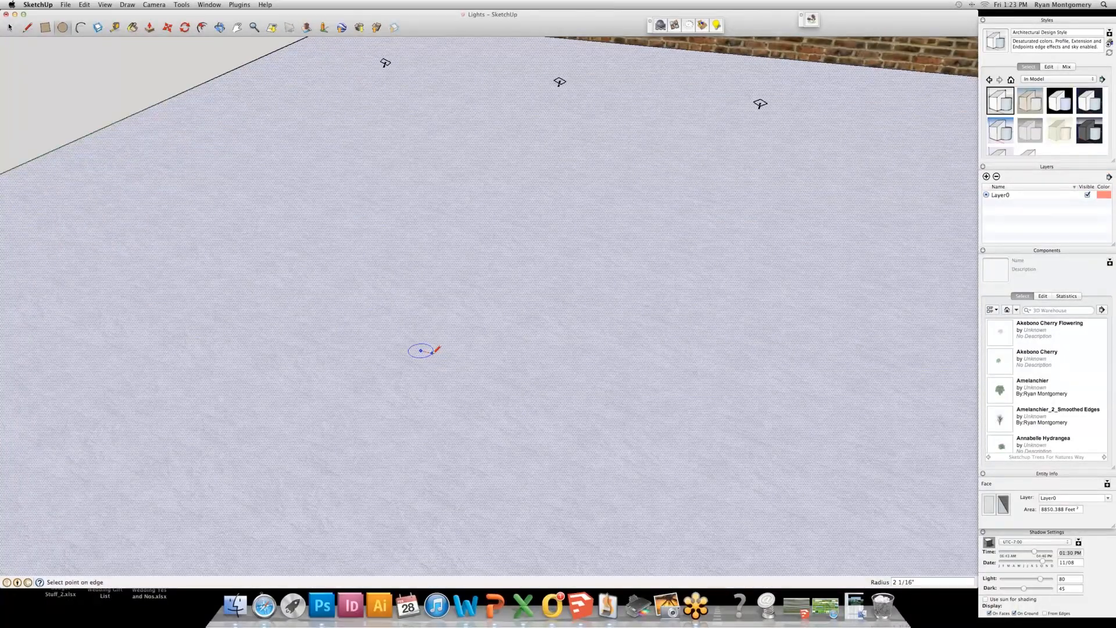
scroll(433, 352, up, 1)
text(1.5)
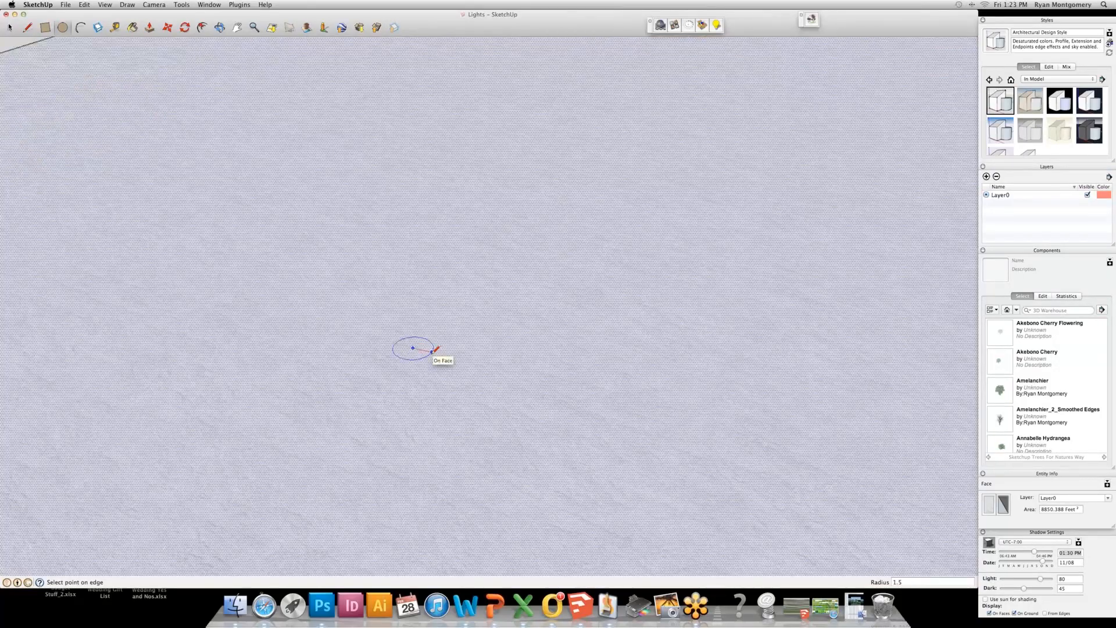
key(Return)
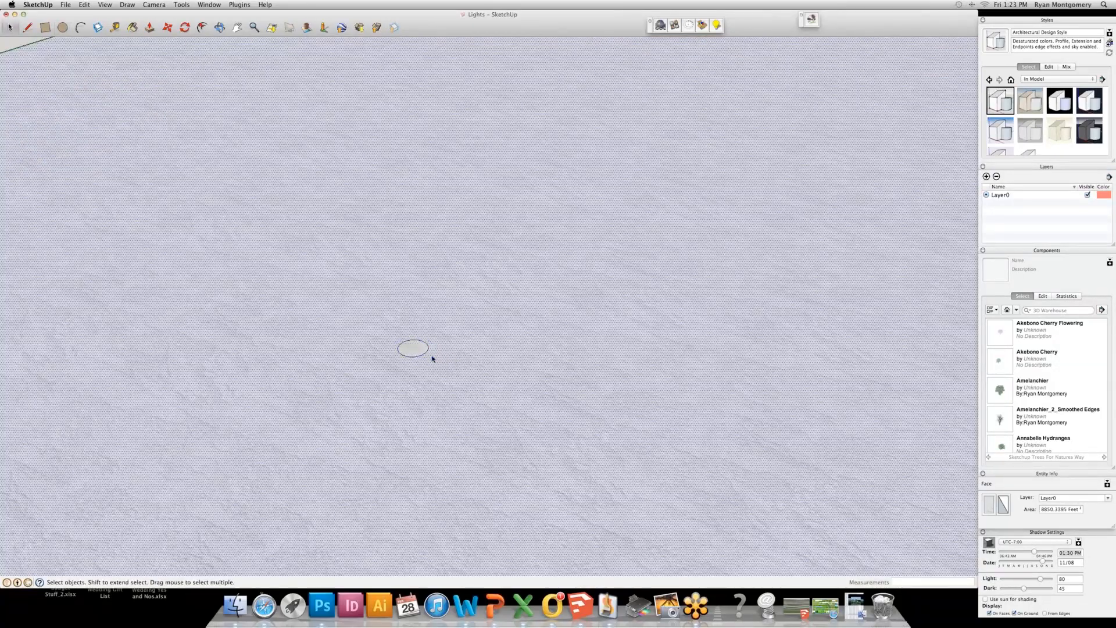
Draw a vertical line upward from the center of the small circle.
key(l)
click(412, 347)
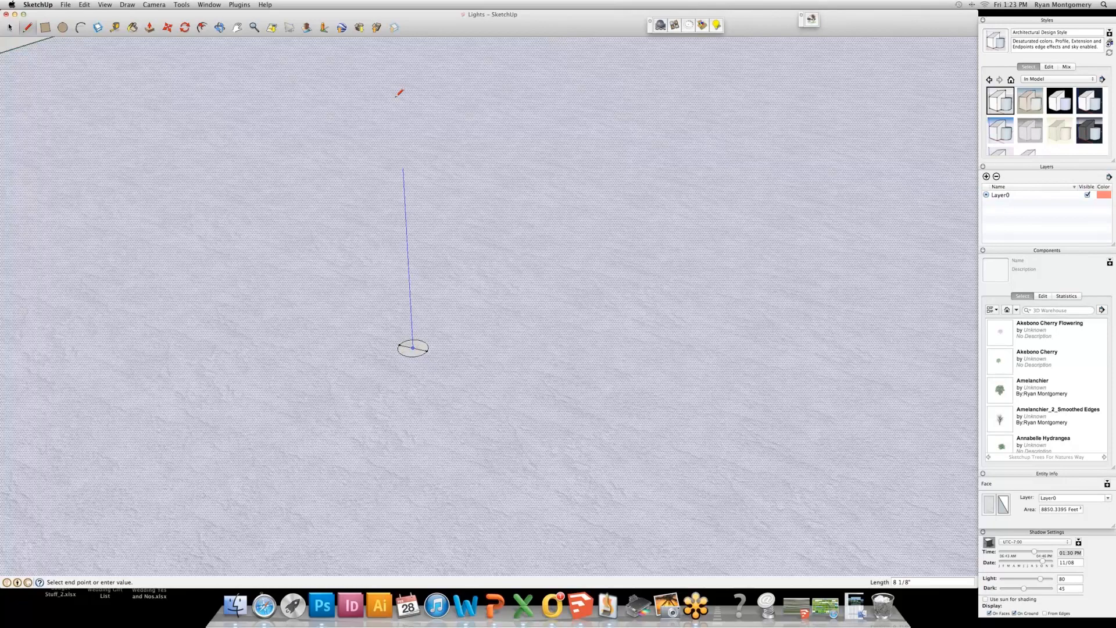
click(397, 60)
key(Escape)
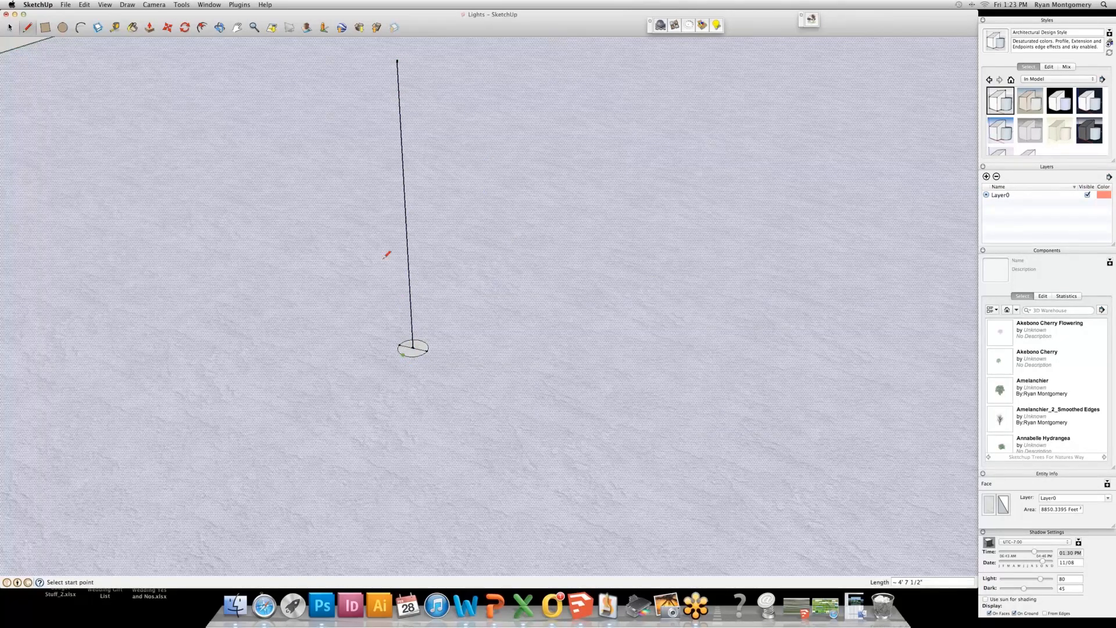
Make the circle and its vertical line into one component with the default settings.
key(space)
drag(343, 52, 480, 471)
key(g)
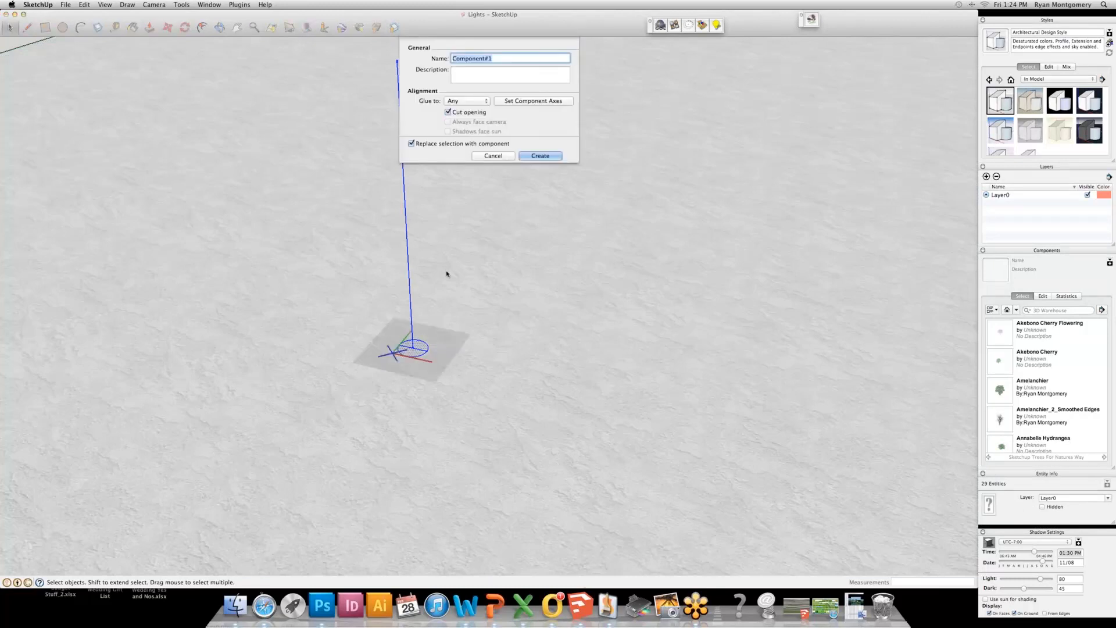
click(543, 157)
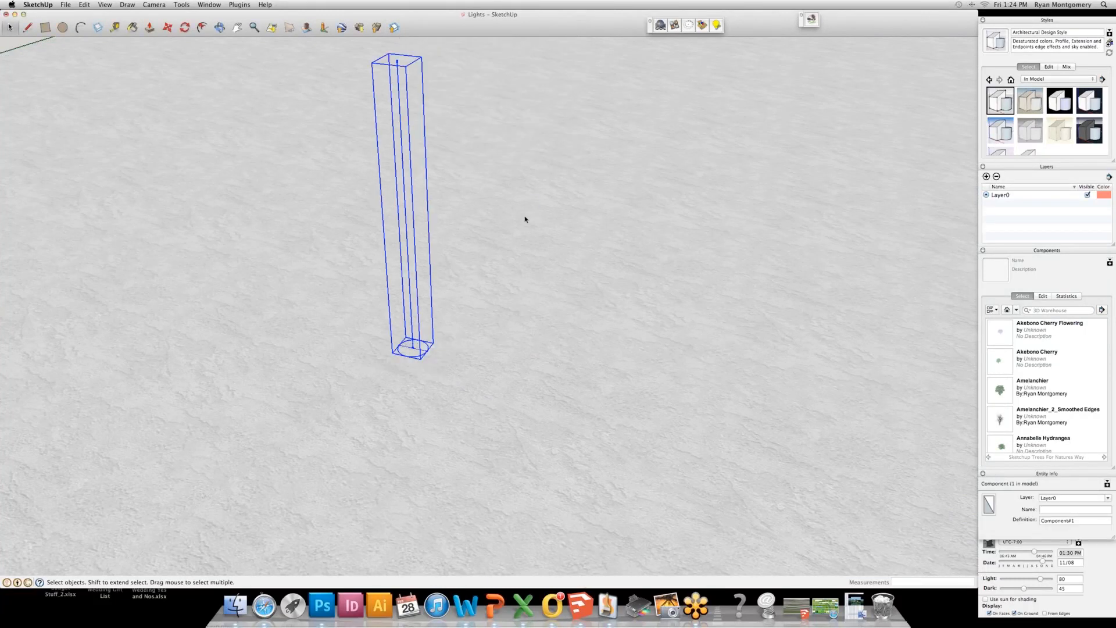
Examine one of the existing spot light components near the brick wall and compare it with the new circle-and-line component.
key(o)
drag(528, 207, 556, 324)
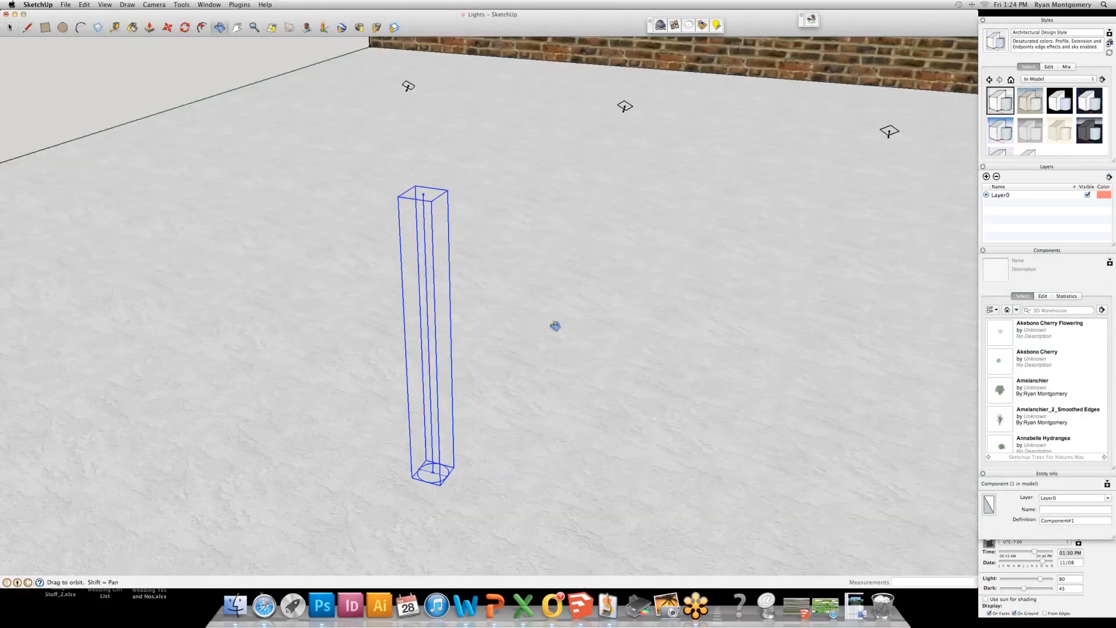
shift+drag(565, 215, 102, 391)
scroll(448, 305, up, 4)
scroll(517, 282, up, 3)
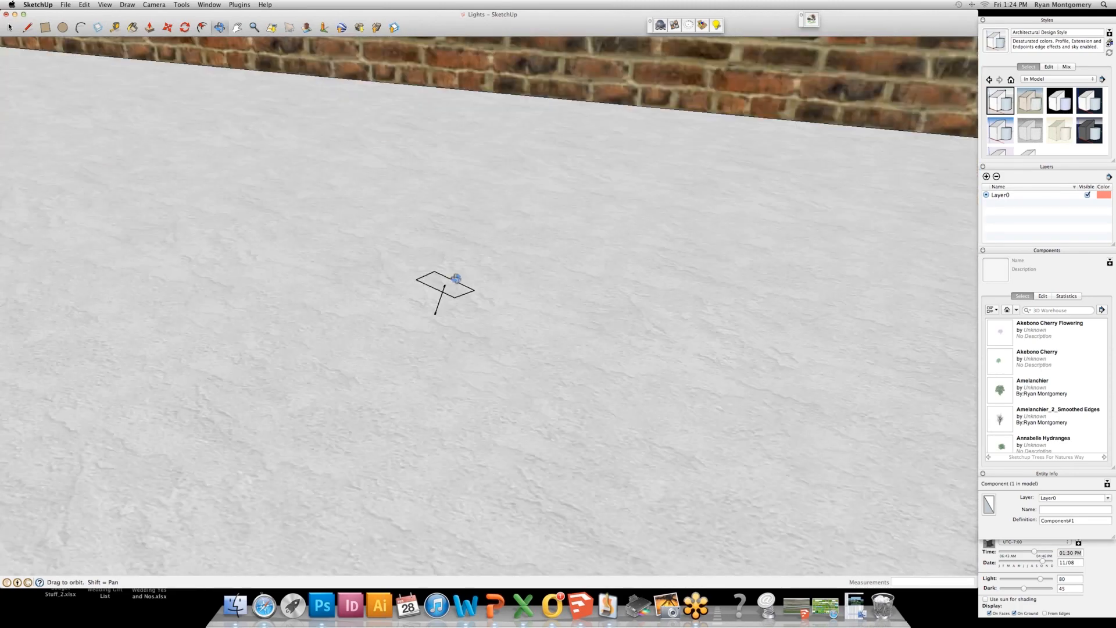
key(space)
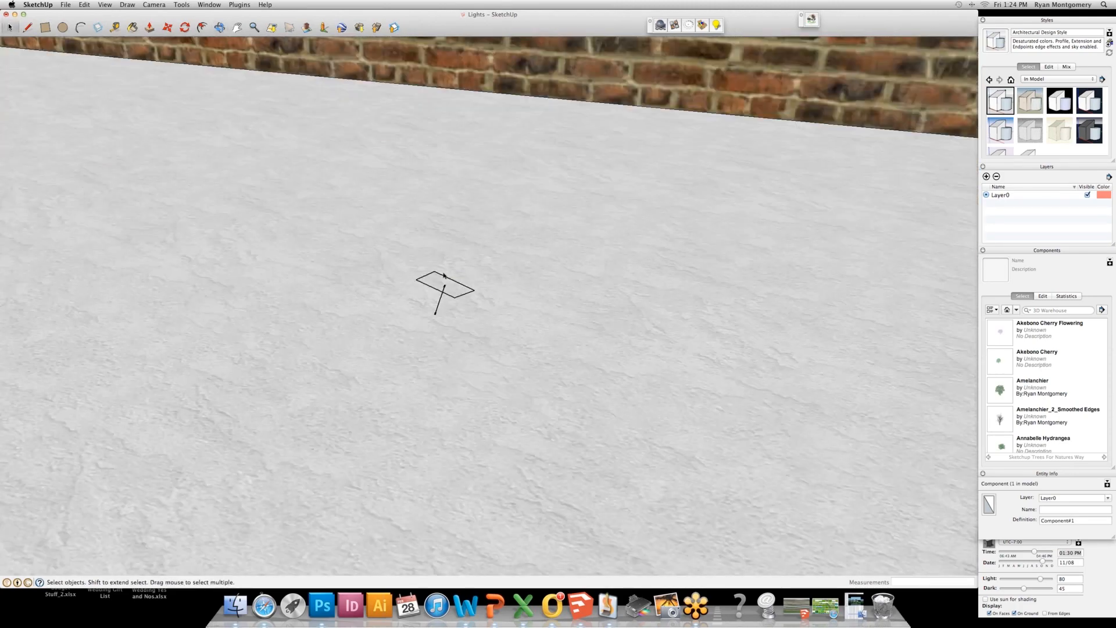
click(444, 275)
scroll(463, 289, down, 2)
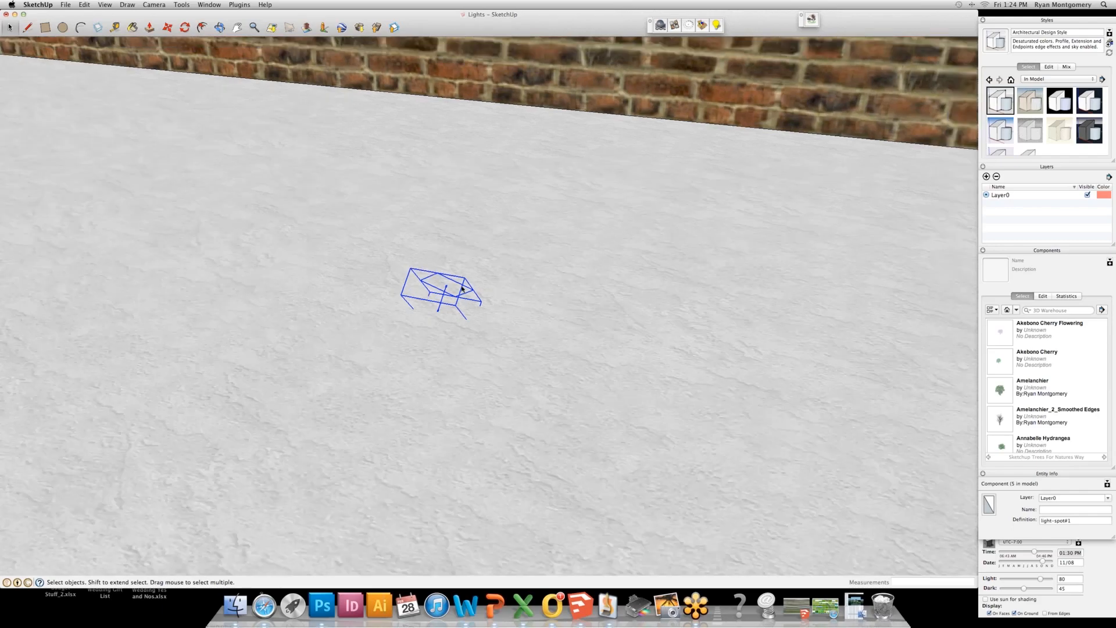
scroll(520, 166, down, 6)
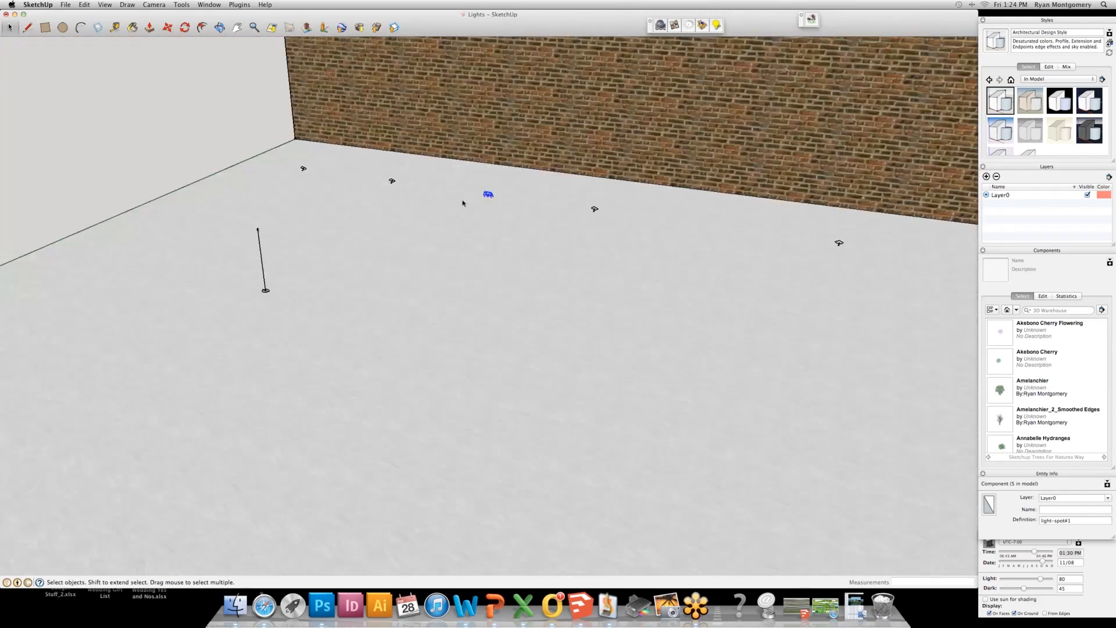
middle_drag(463, 202, 468, 251)
scroll(468, 251, up, 5)
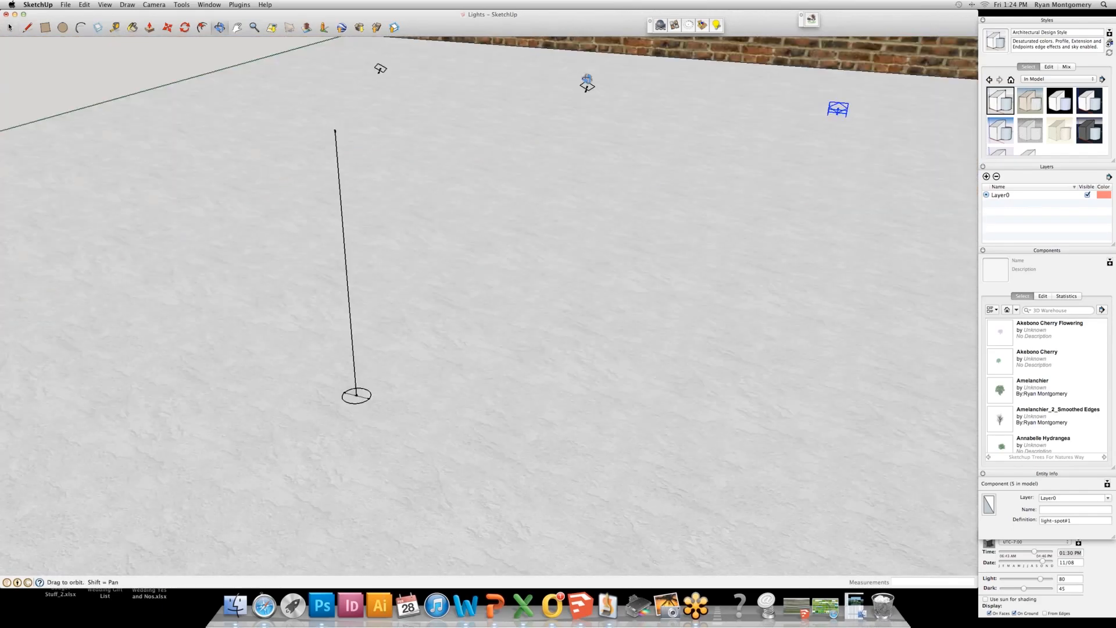
click(351, 344)
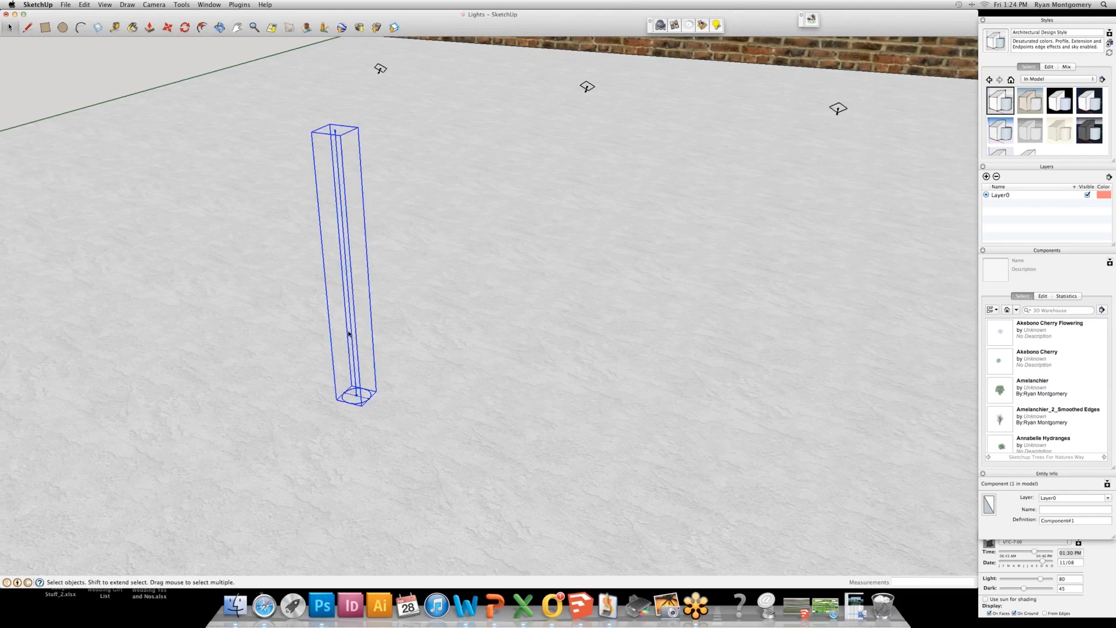
shift+middle_drag(355, 298, 401, 263)
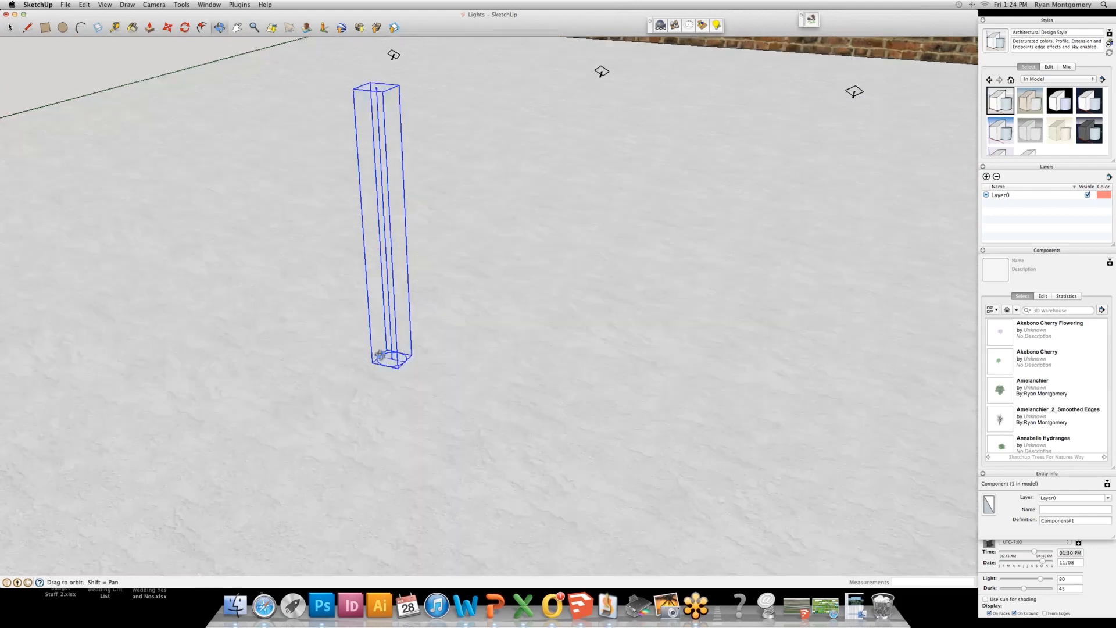
Draw three short lines along the red, green and blue axes from one shared point on the floor beside the circle component.
key(l)
click(615, 408)
click(650, 416)
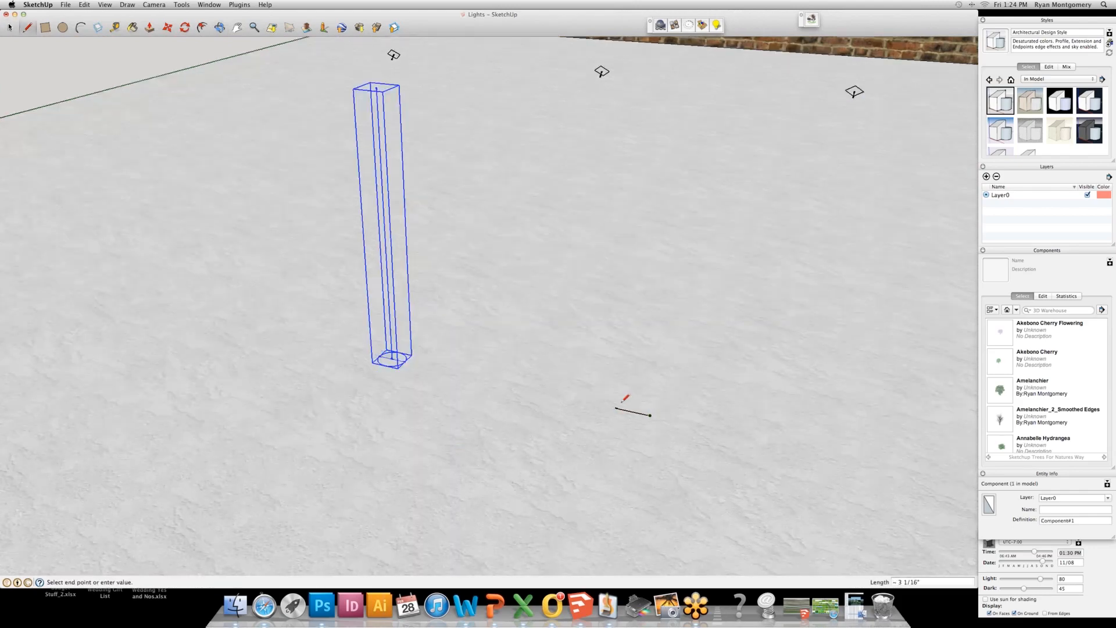
click(615, 409)
click(615, 408)
click(620, 342)
key(Escape)
Make the three axis lines into a component with the default settings, and select the circle-and-line component.
key(o)
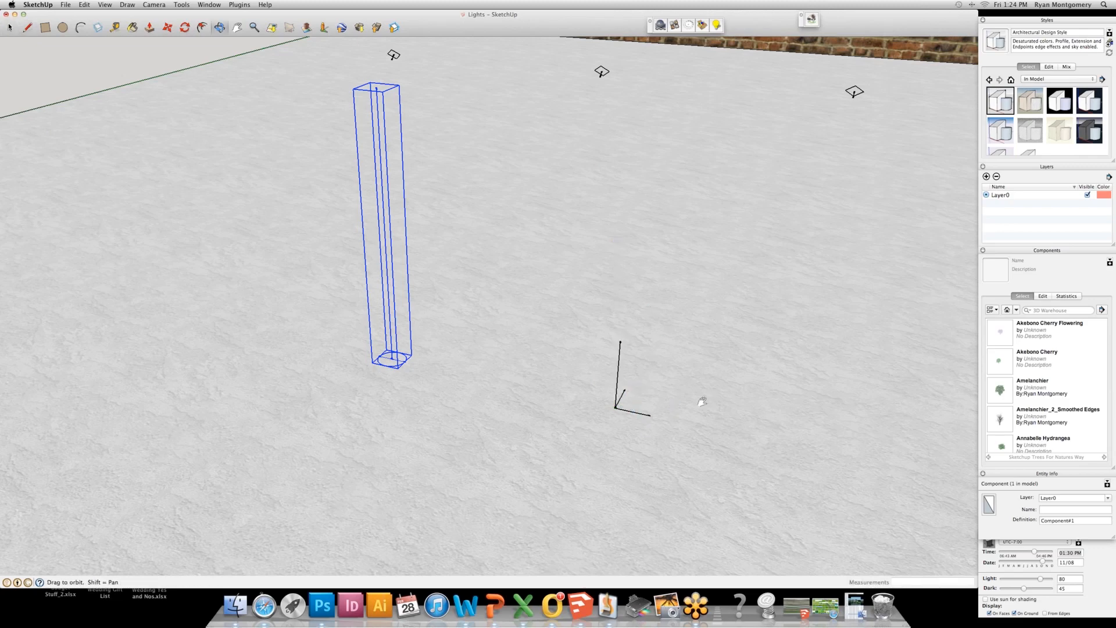
drag(697, 404, 604, 462)
key(space)
drag(622, 396, 705, 498)
key(g)
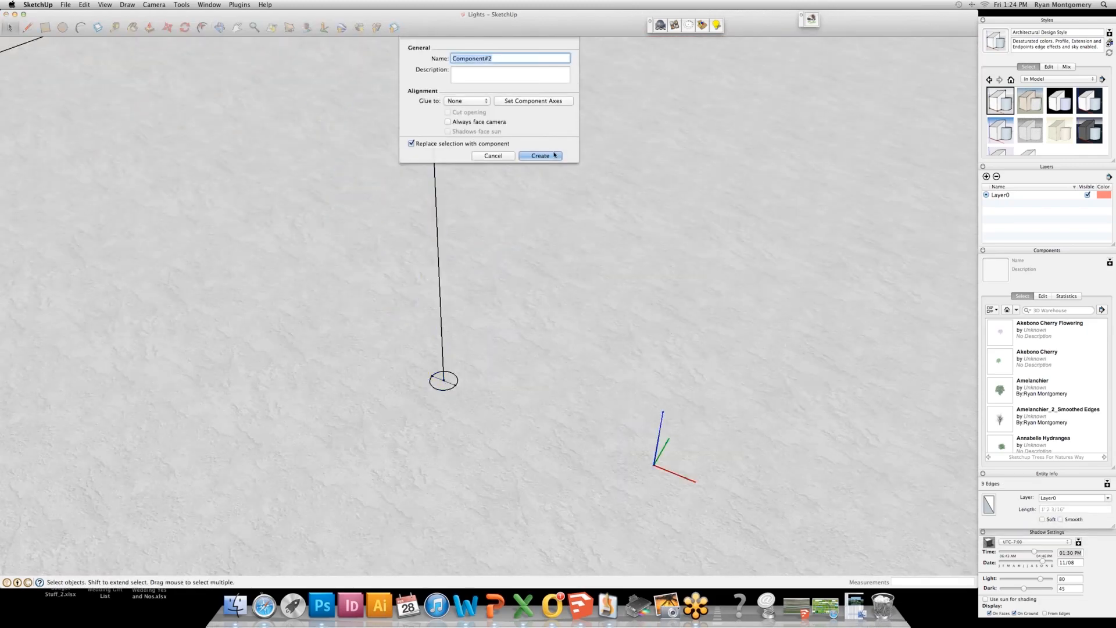
click(553, 155)
click(441, 379)
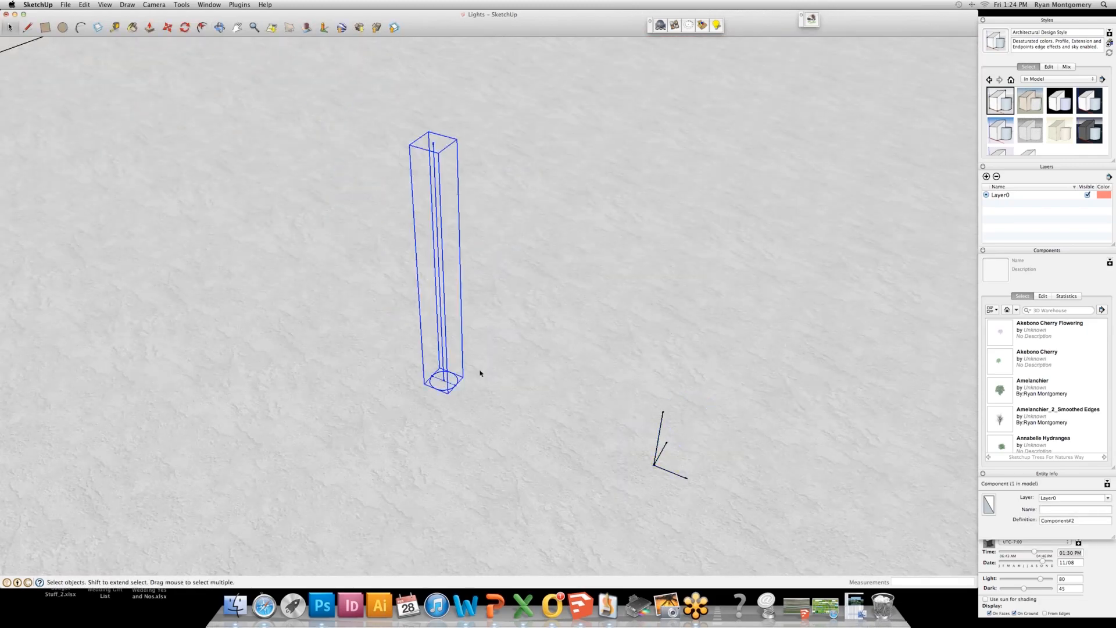
Open the Podium light settings, set the spot light's power to 15 and choose a pale yellow from the Colors palette as its colour.
click(717, 26)
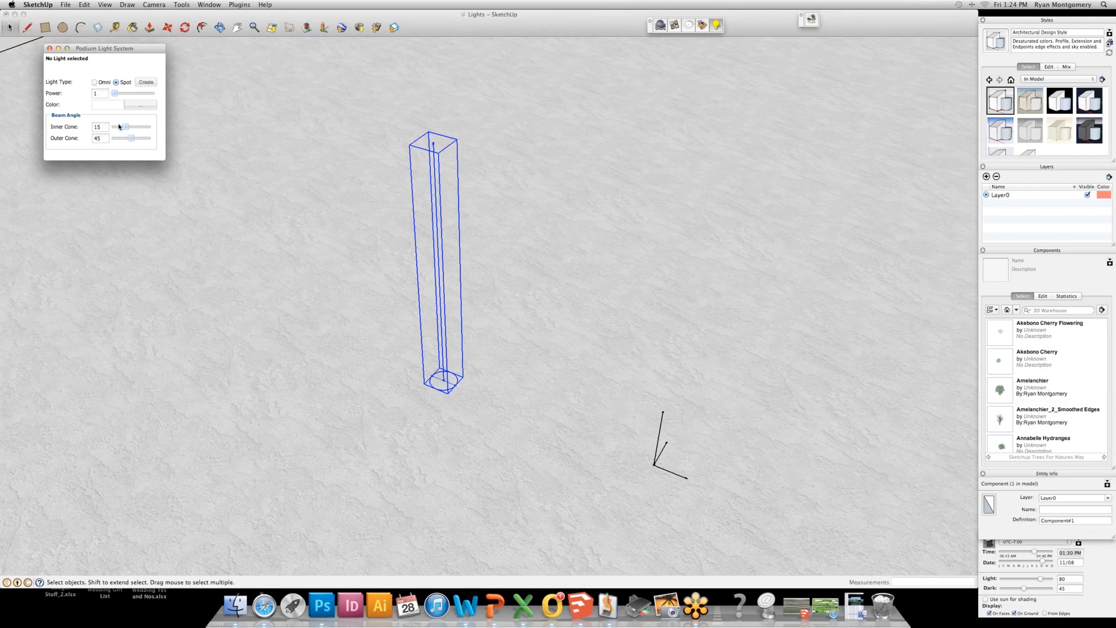
click(101, 94)
click(134, 108)
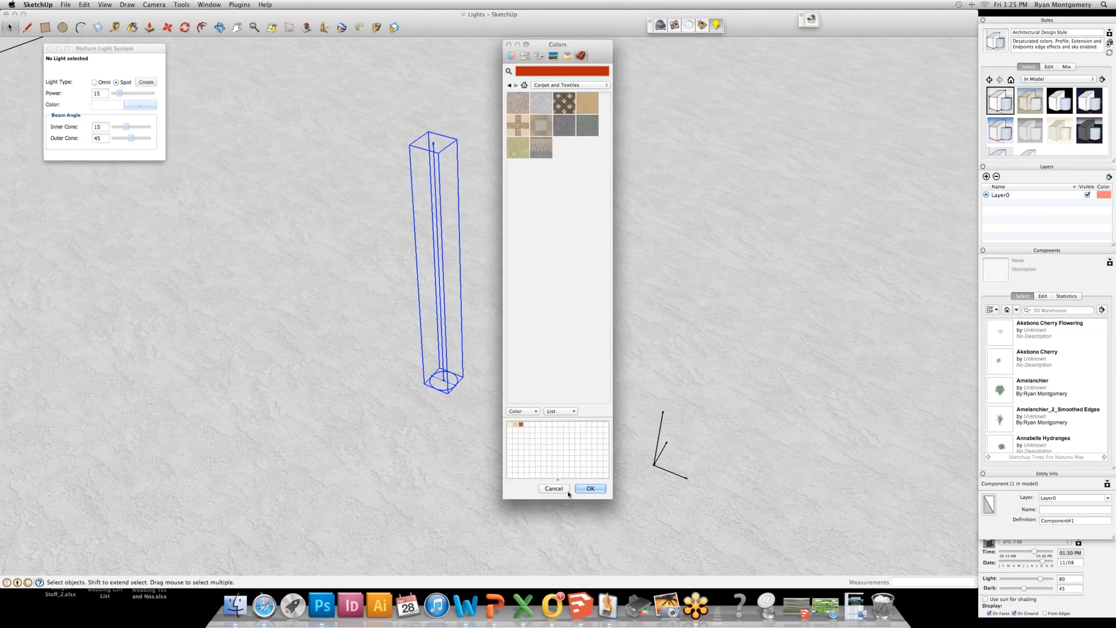
click(564, 86)
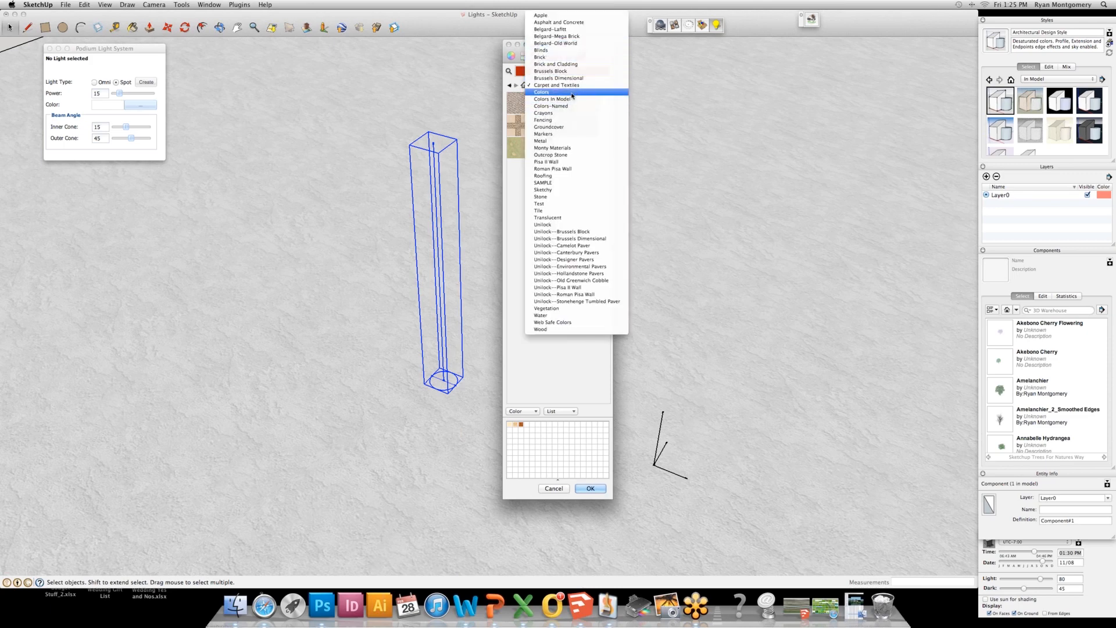
click(571, 93)
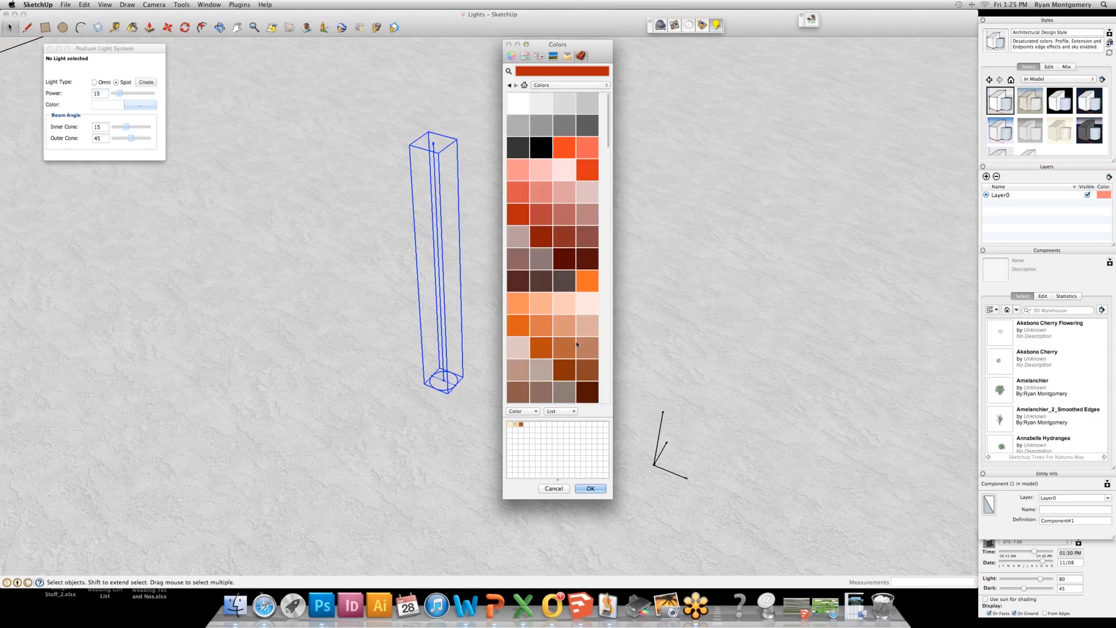
scroll(554, 279, down, 6)
click(524, 305)
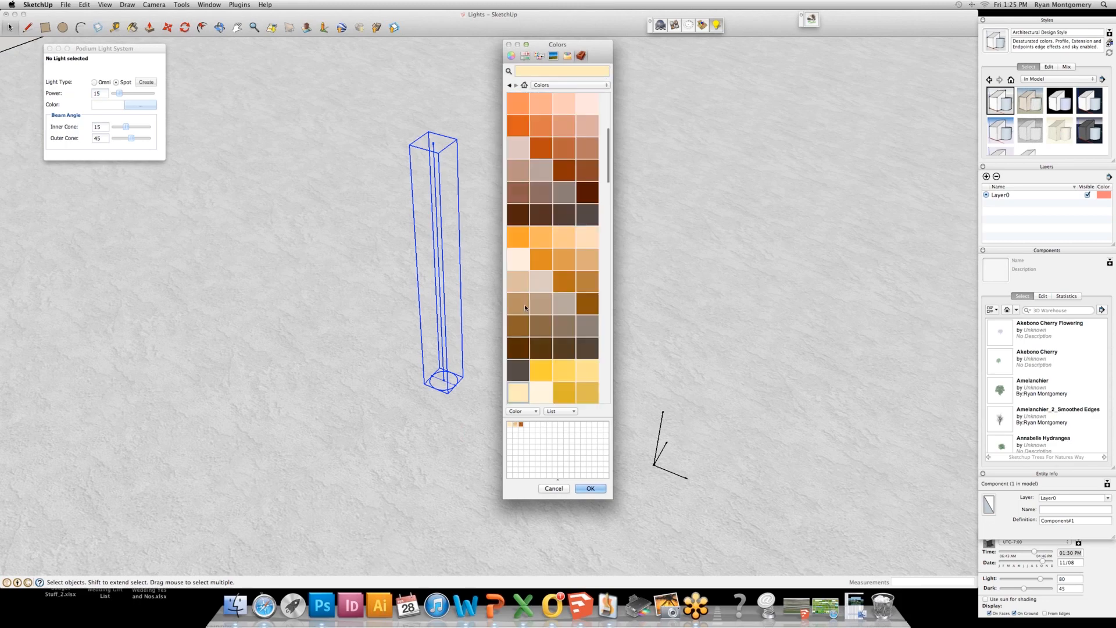
click(590, 489)
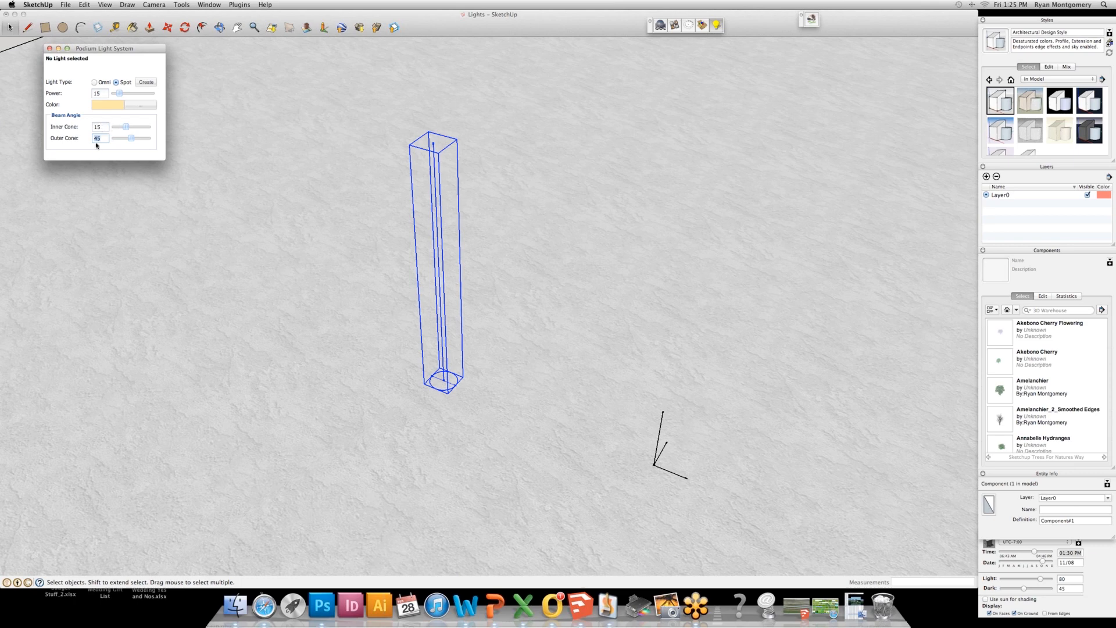
Compare the inner and outer cone settings with the beams on PowerPoint's Setting Up Lights slide in full screen, and return to SketchUp.
click(99, 125)
click(94, 138)
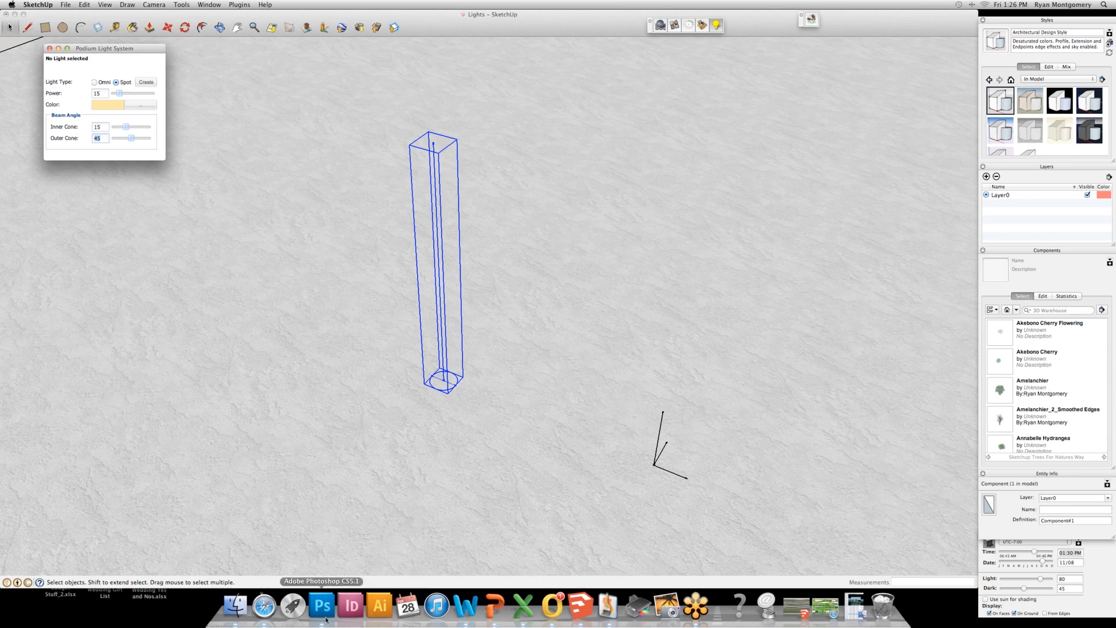
click(494, 606)
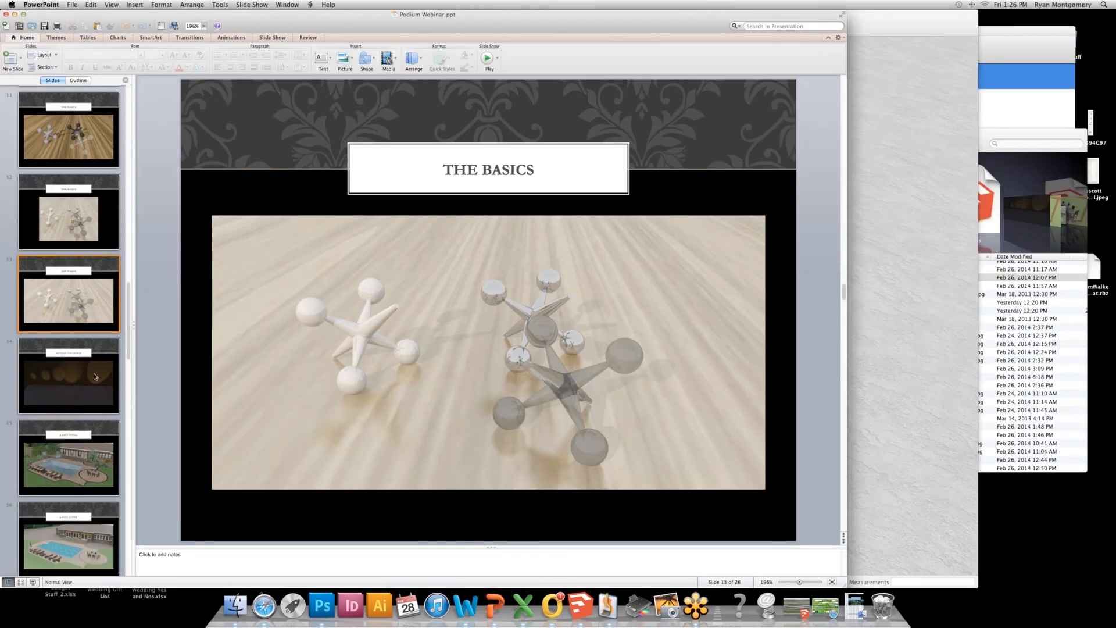
click(95, 376)
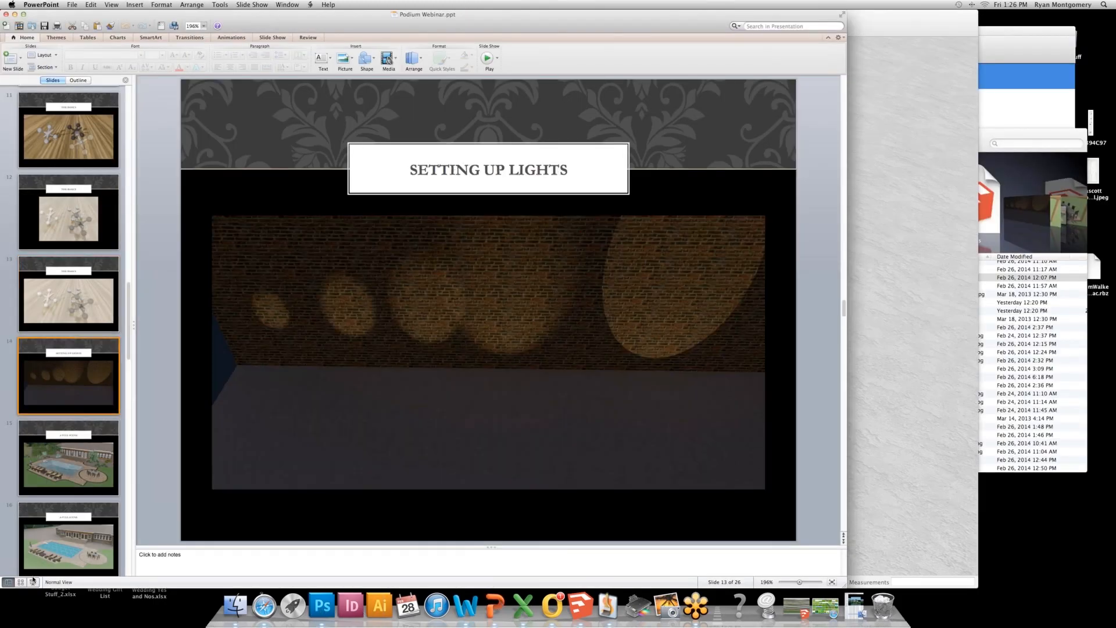
click(33, 582)
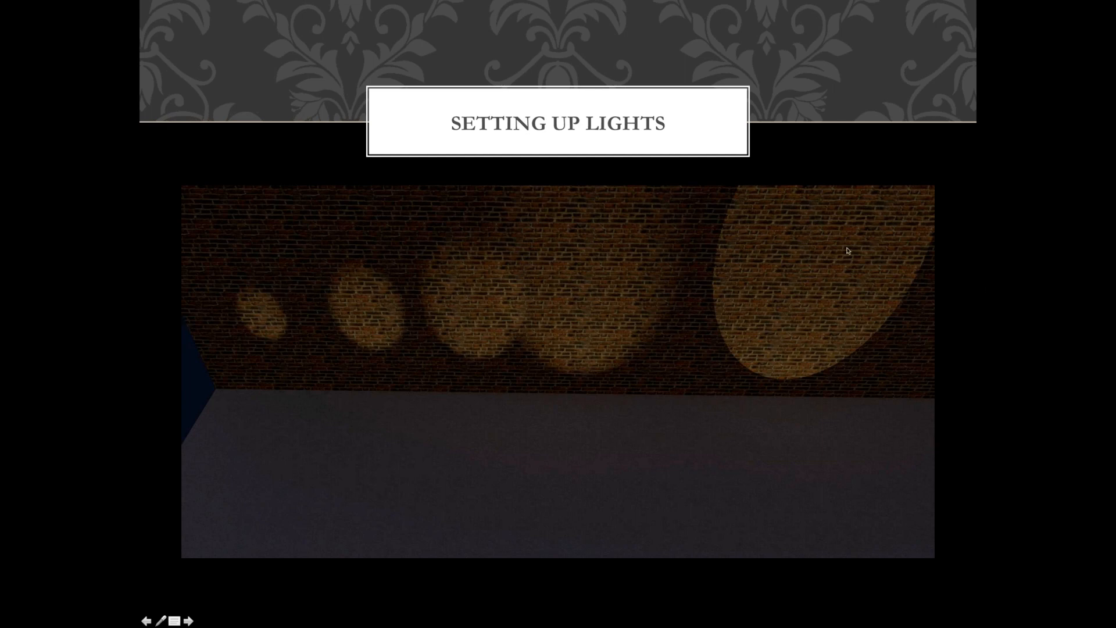
key(Escape)
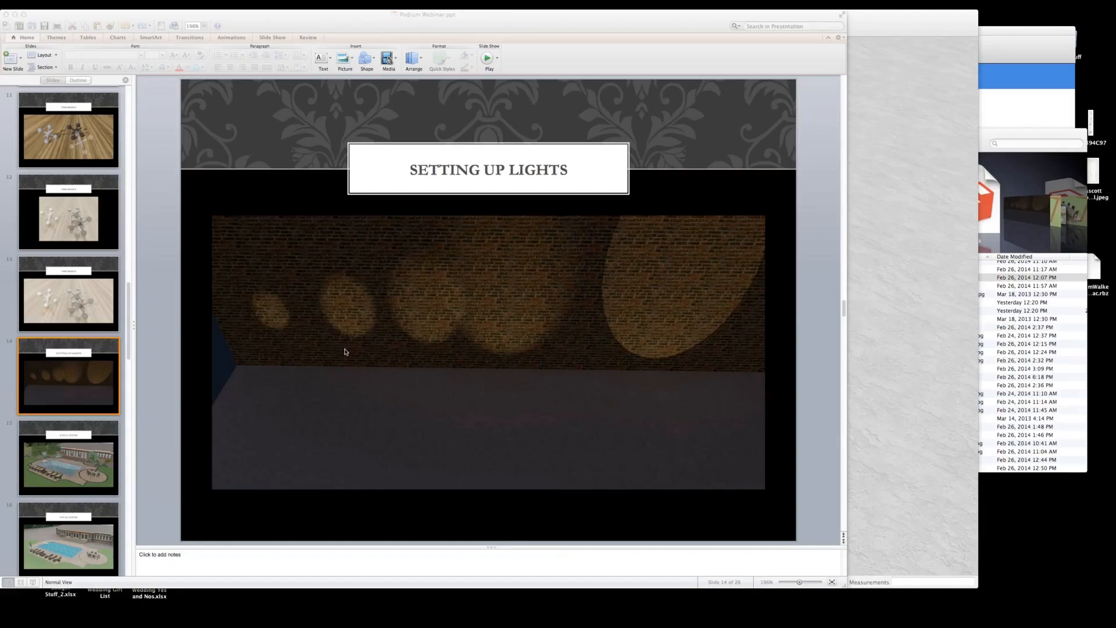
click(581, 608)
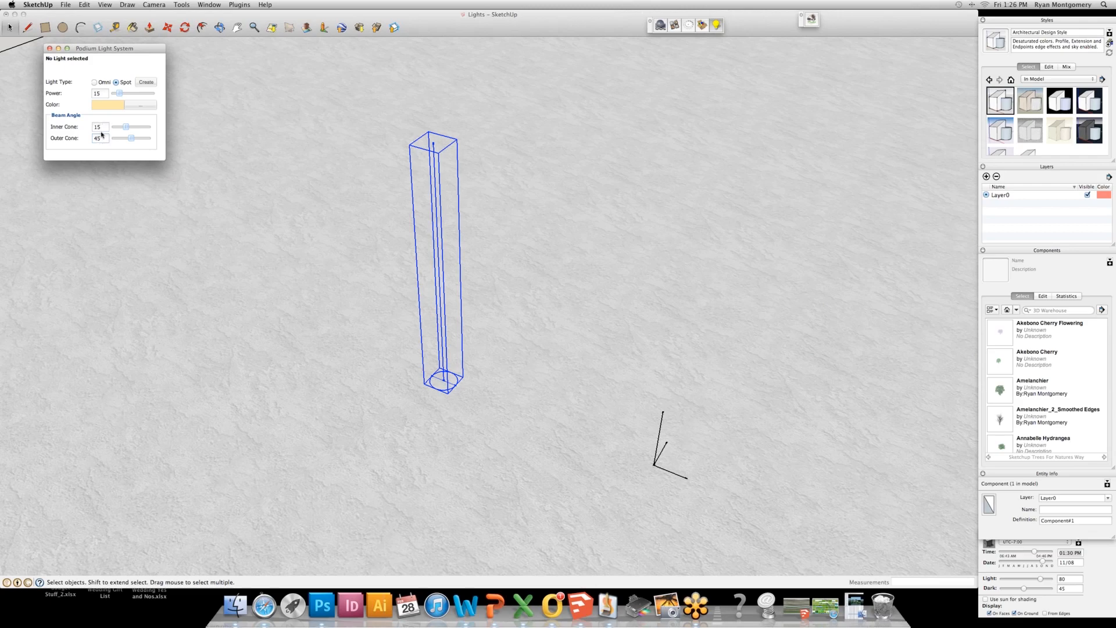
Create a spot light at the centre of the component's circle, aimed upward along its vertical line.
click(145, 84)
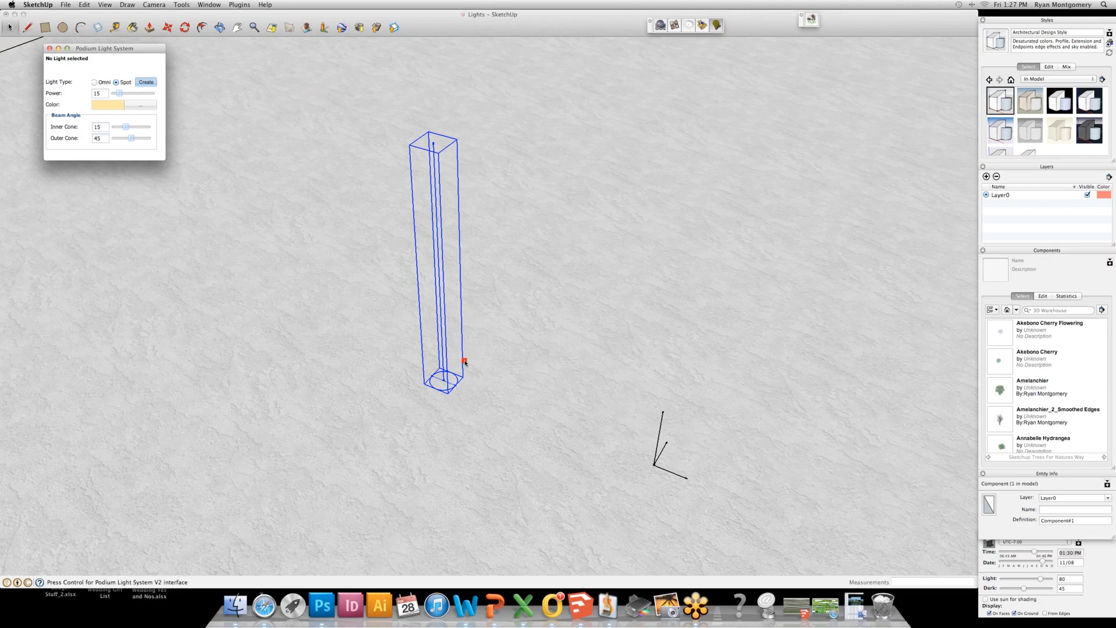
scroll(465, 364, up, 3)
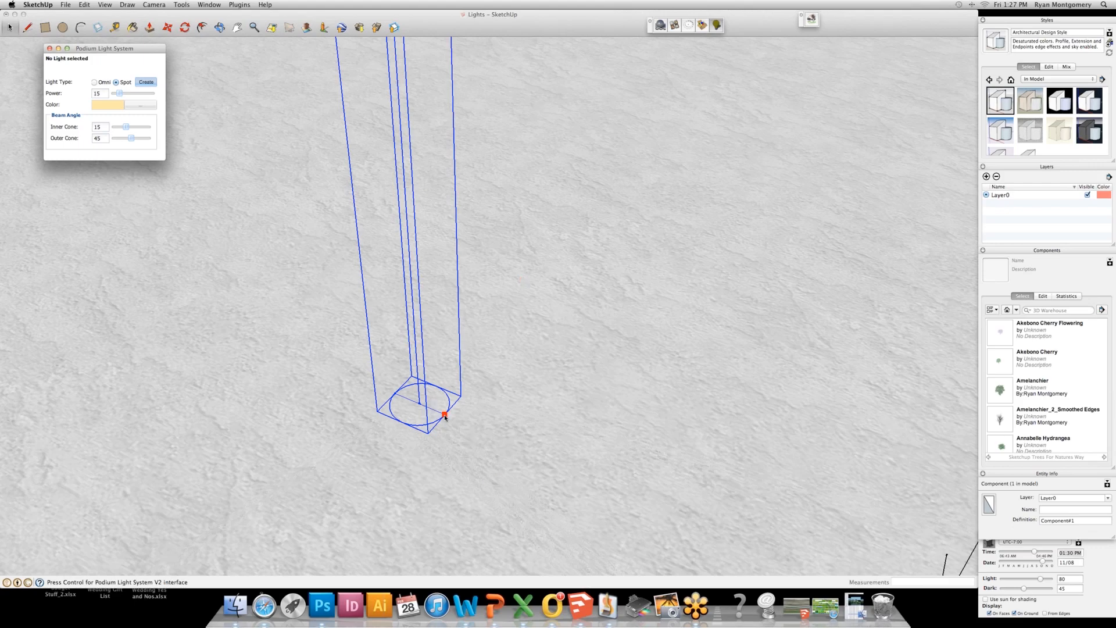
click(444, 416)
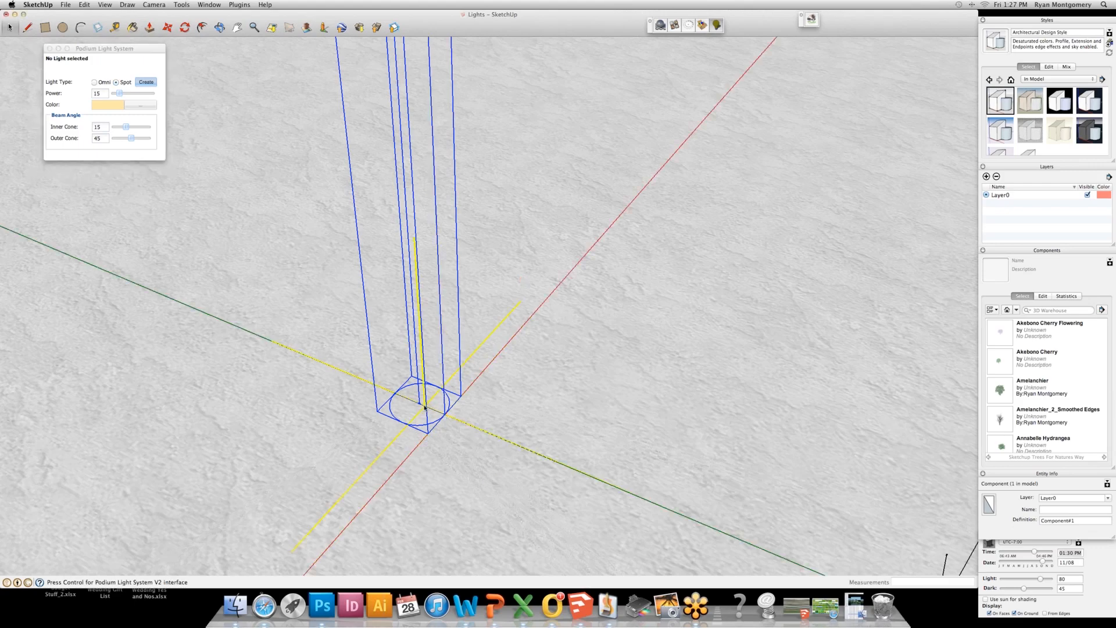
click(420, 406)
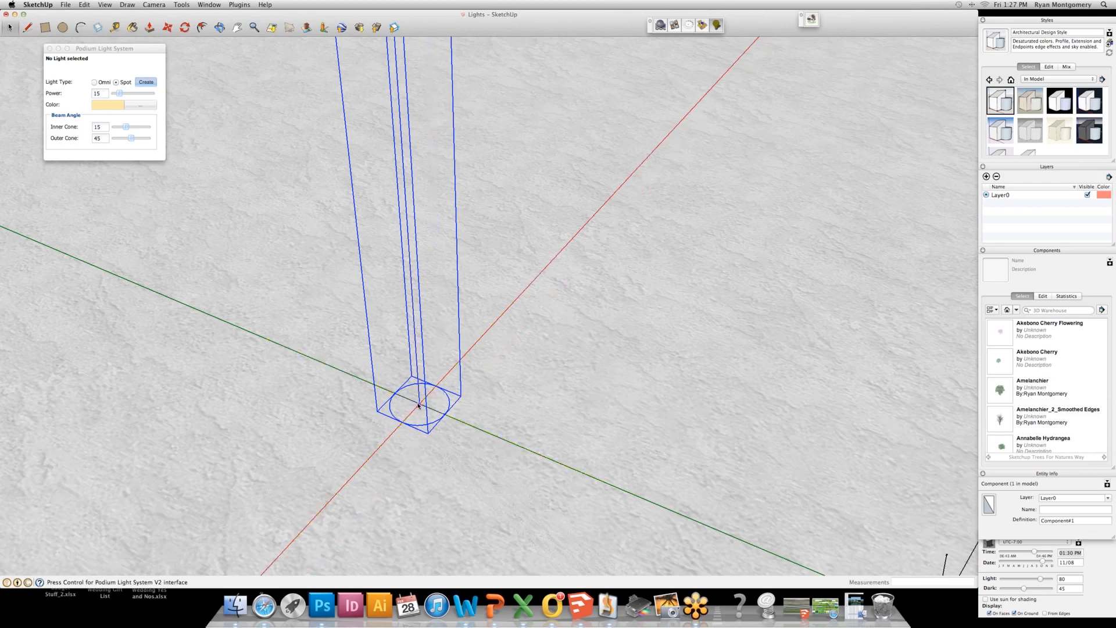
click(395, 50)
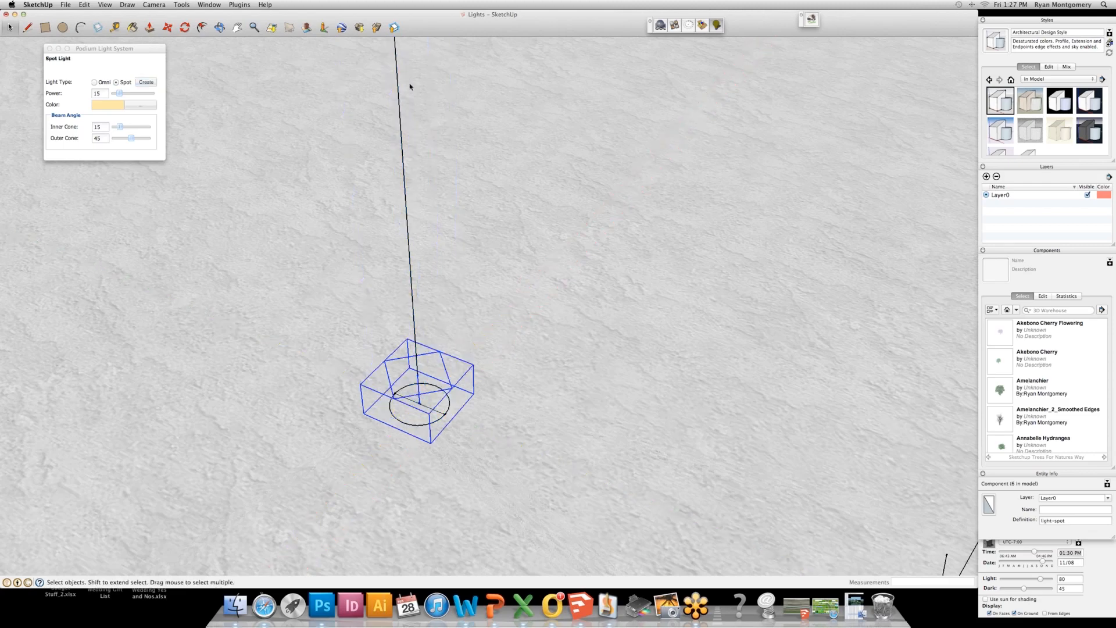
Combine the new spot light and the circle-and-line component into one component with the default settings.
scroll(410, 87, down, 5)
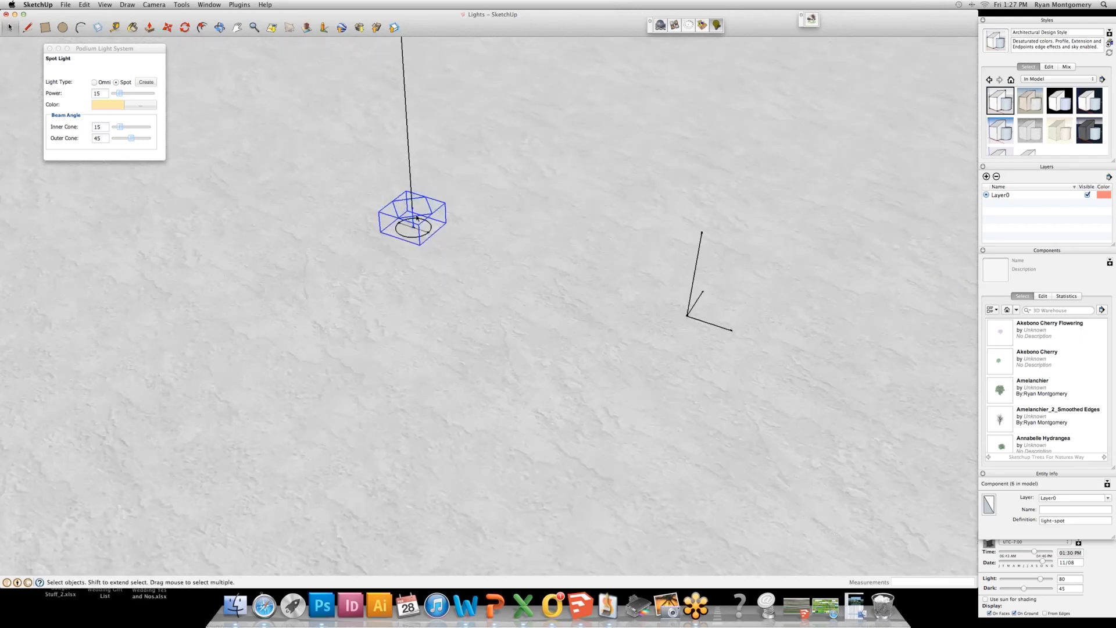
scroll(411, 220, up, 3)
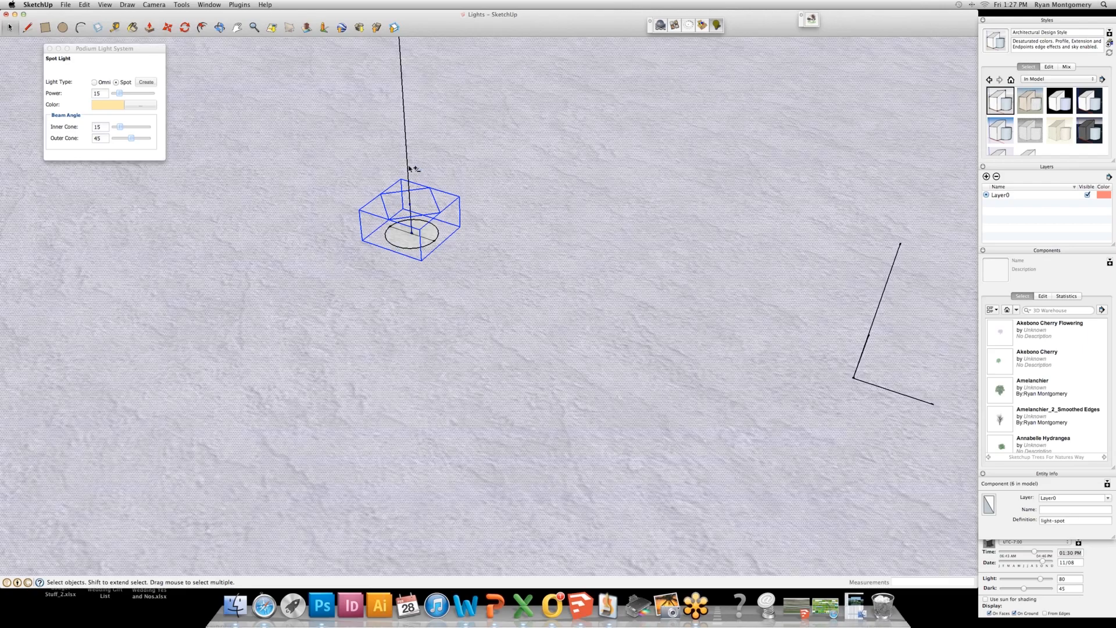
shift+click(408, 169)
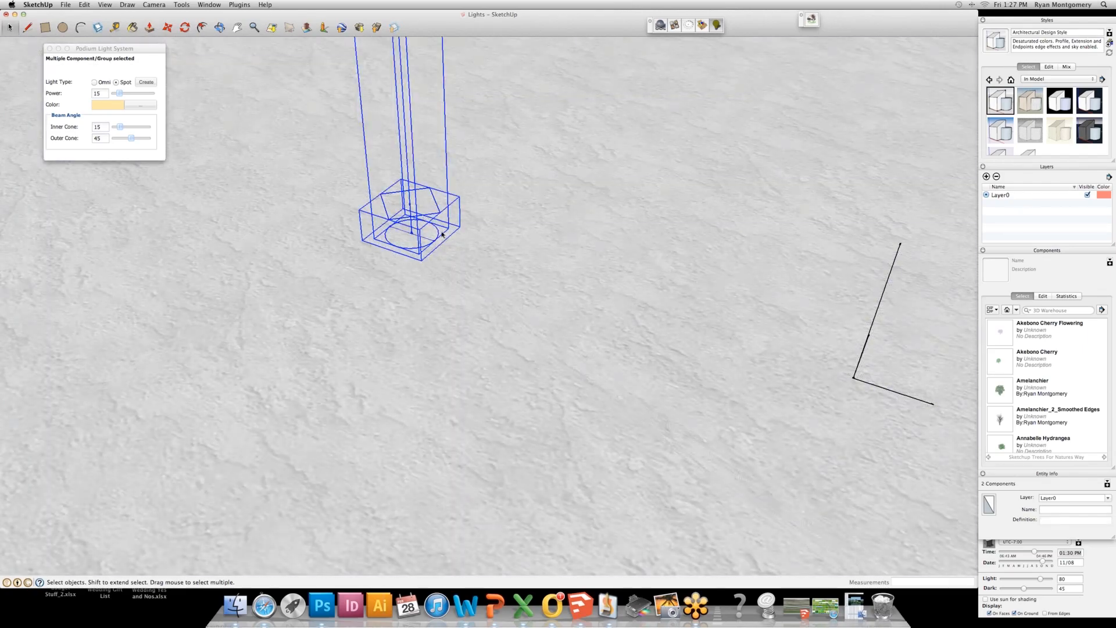
scroll(442, 234, down, 5)
key(g)
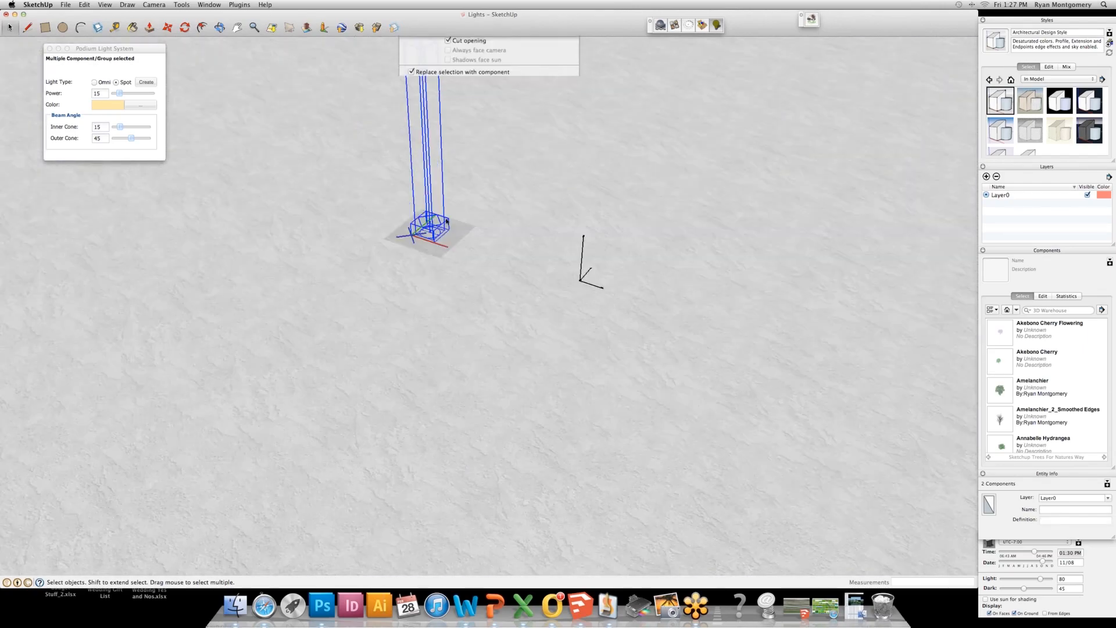
key(Return)
Rotate the combined light component by about 45 degrees so that it leans over sideways.
key(o)
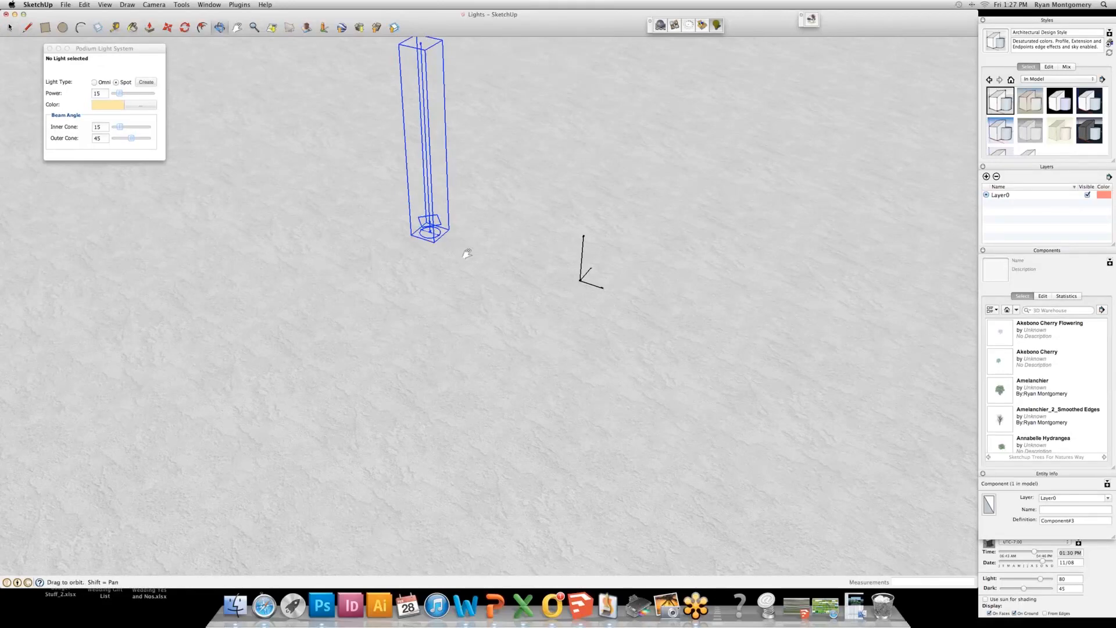
drag(467, 253, 398, 229)
key(m)
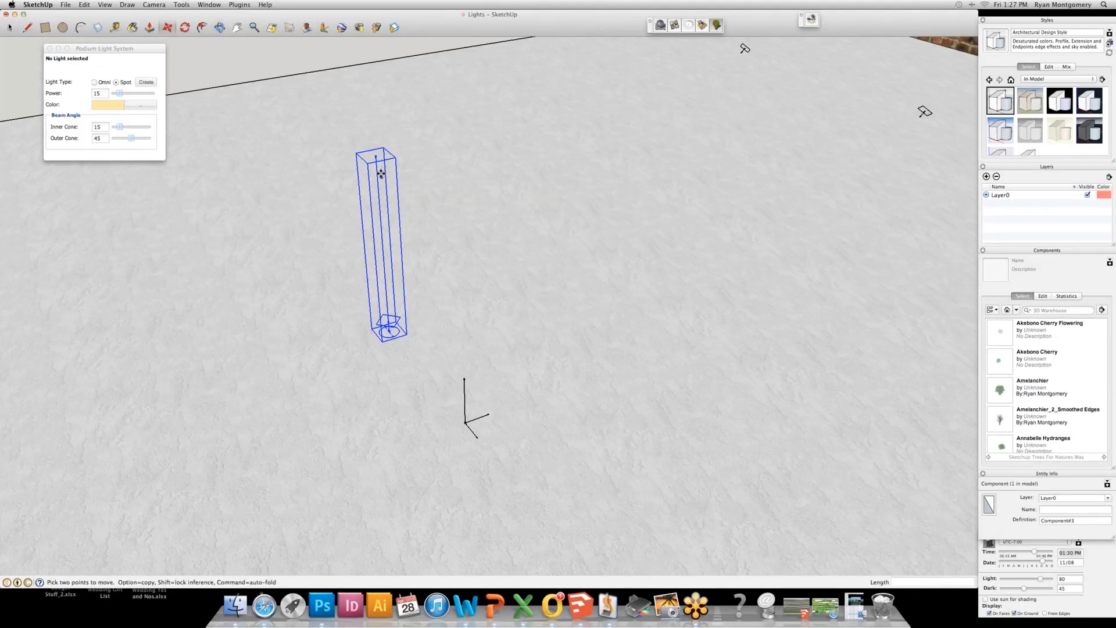
scroll(380, 171, up, 1)
scroll(381, 182, up, 1)
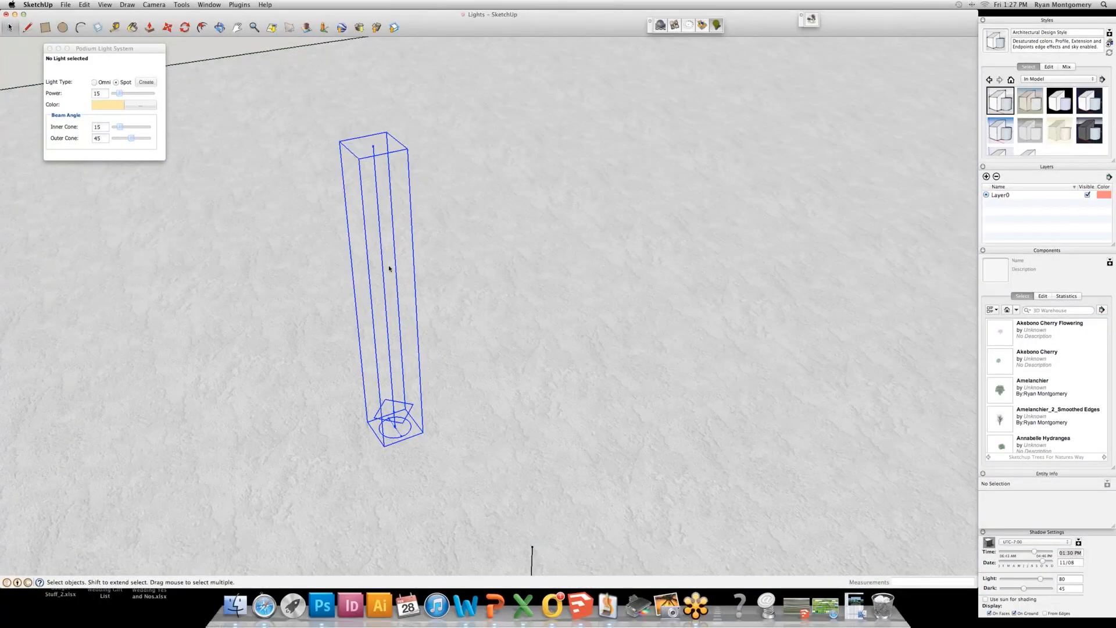
key(m)
click(386, 189)
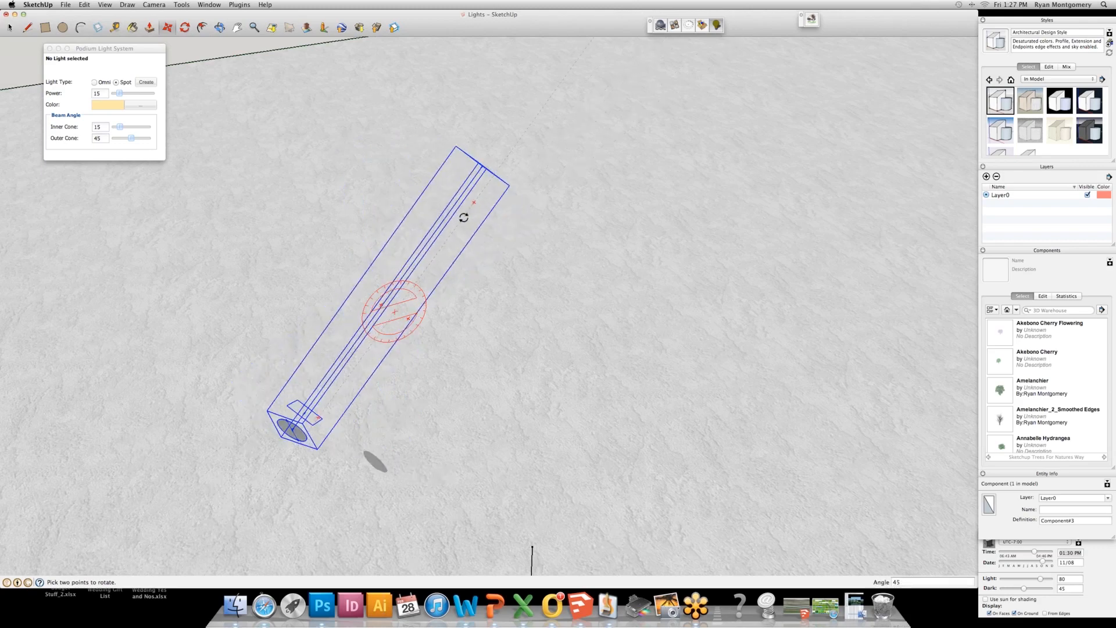
click(464, 218)
Move the tilted light component about 13' across the floor, beside the first existing spot light near the brick wall.
key(o)
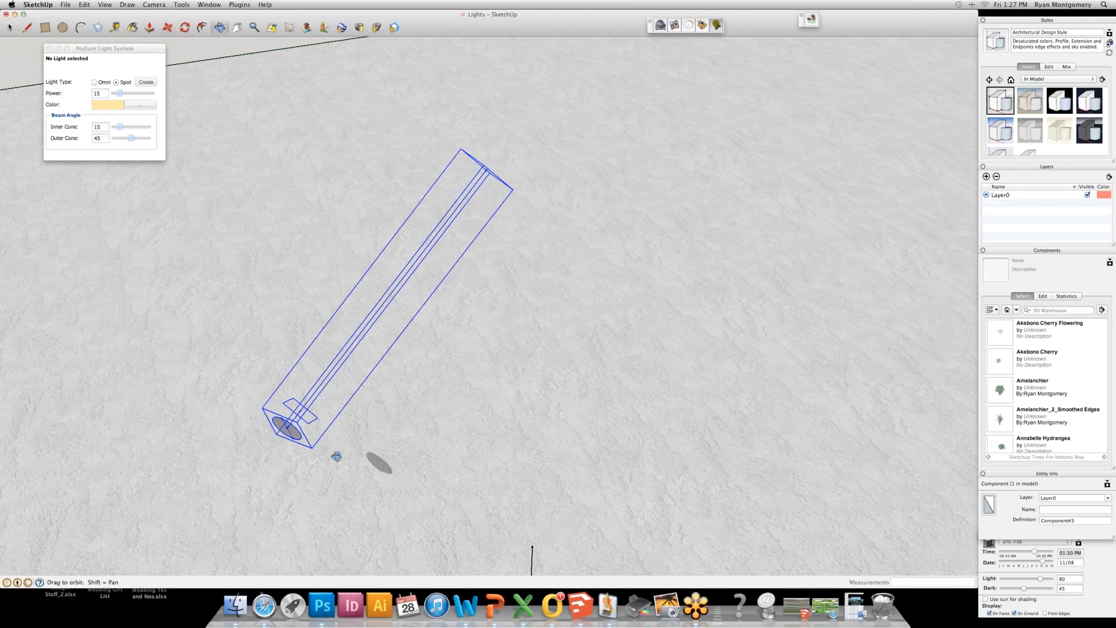
shift+drag(336, 456, 350, 452)
drag(617, 279, 456, 494)
key(m)
click(456, 492)
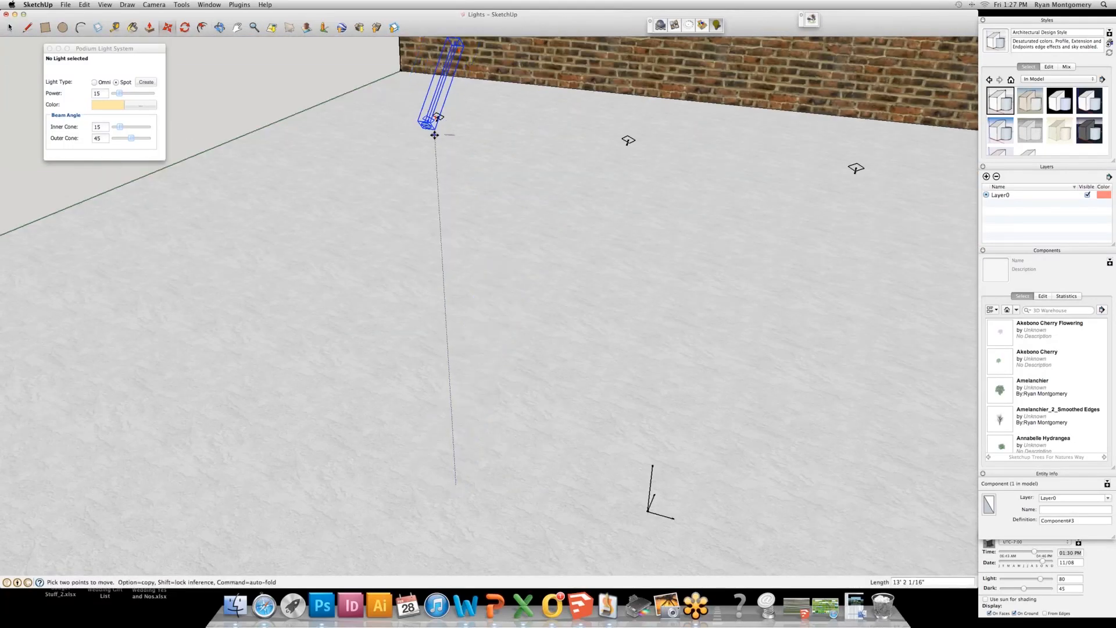
click(428, 132)
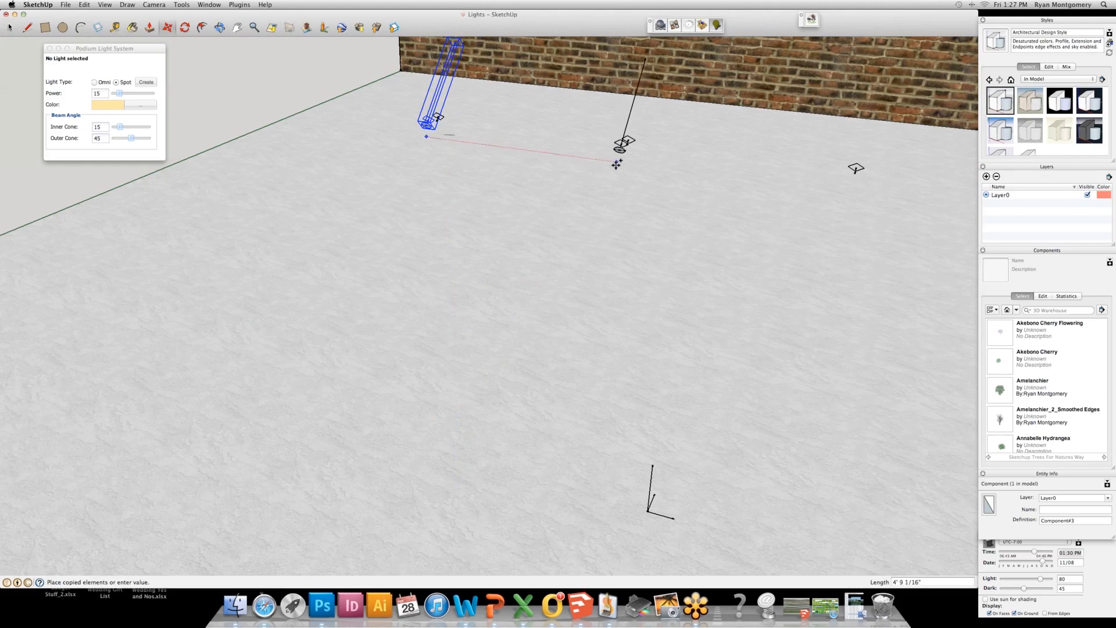
Place two copies of the tilted light component in a row parallel to the brick wall, beside the existing spot lights.
click(617, 152)
alt+click(617, 165)
click(800, 191)
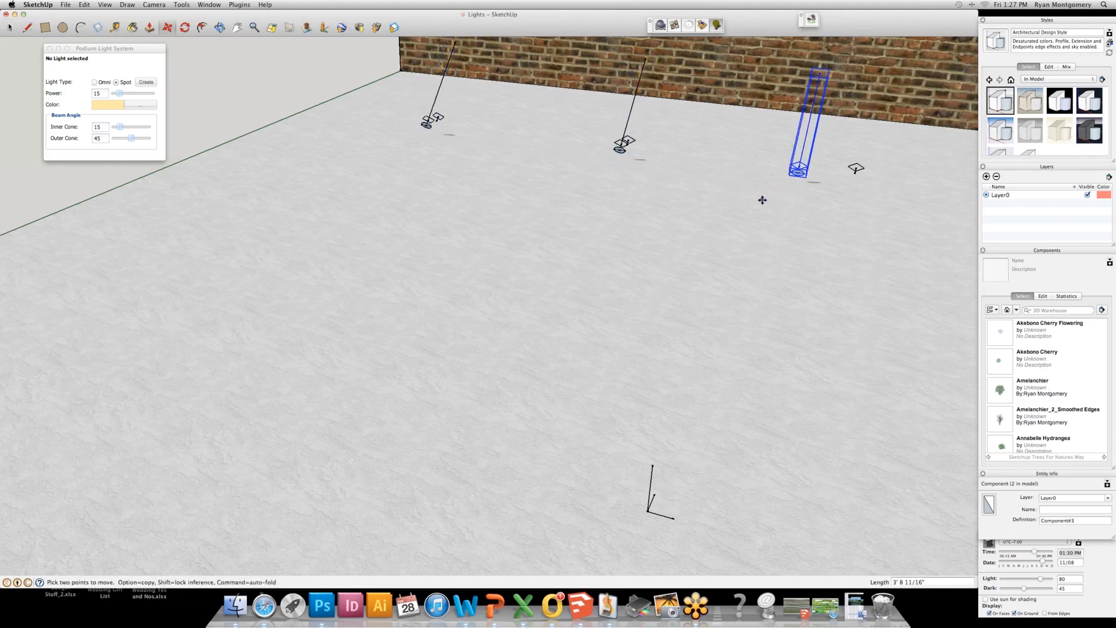
key(space)
Undo both copies of the tilted light component.
scroll(670, 157, up, 2)
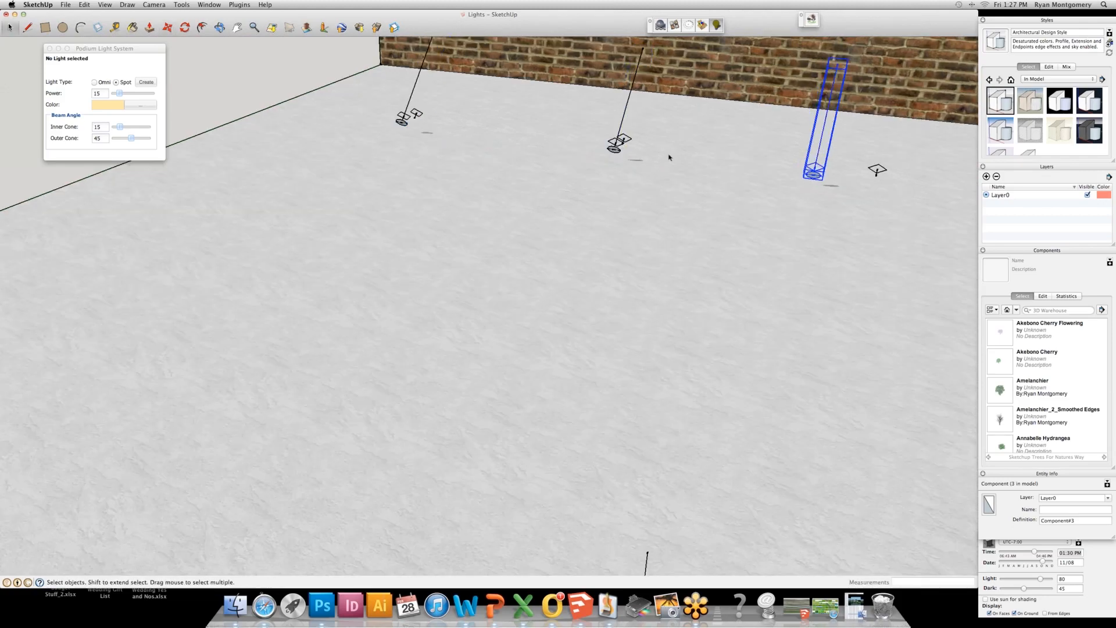
scroll(669, 158, up, 3)
shift+middle_drag(424, 137, 651, 374)
key(super+z)
key(super+z)
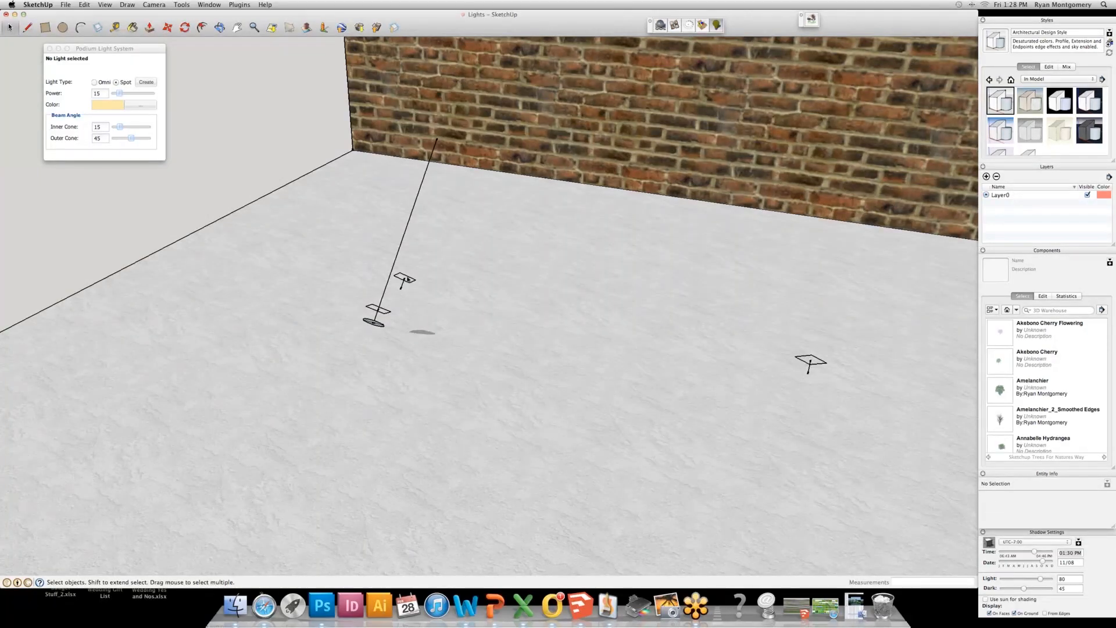
Inspect the power and cone angles of the first two existing spot lights in the row near the brick wall.
click(408, 279)
scroll(408, 279, up, 8)
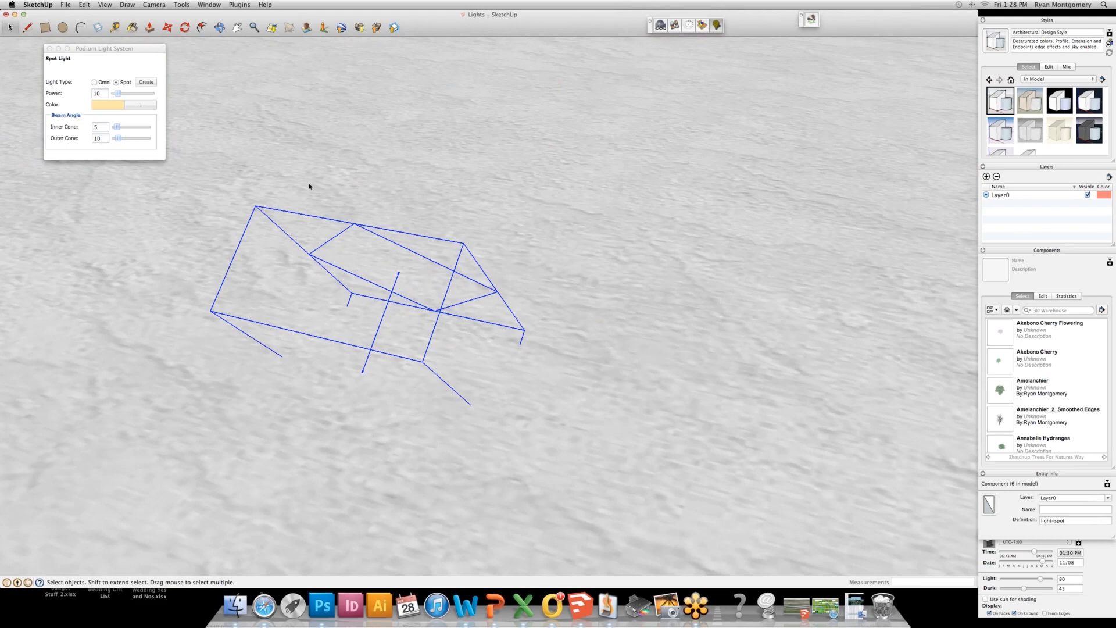
scroll(308, 186, down, 8)
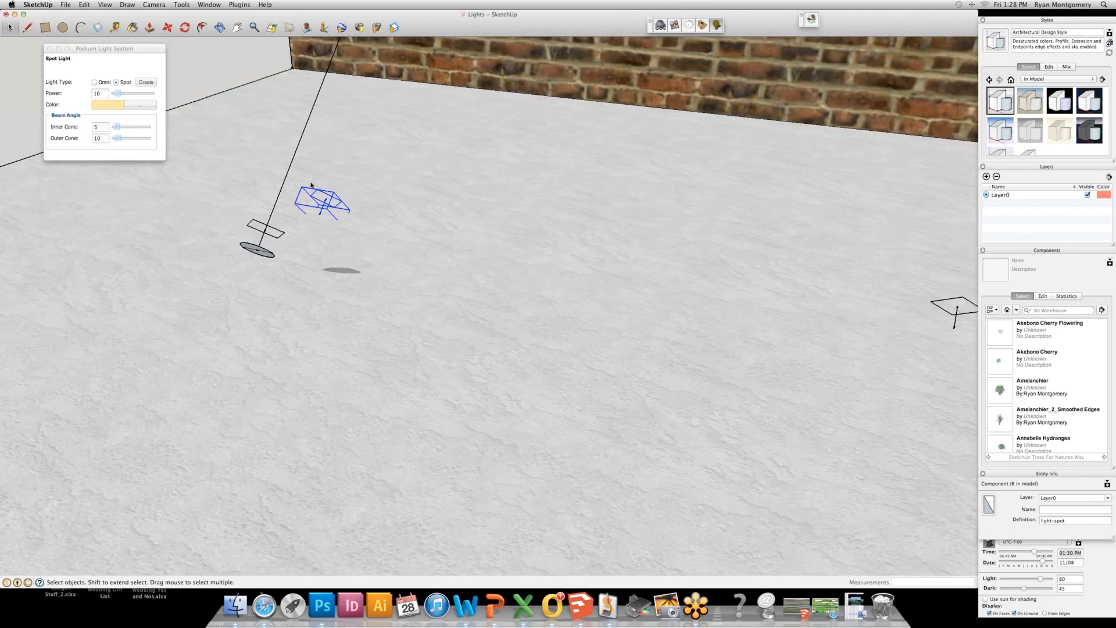
scroll(311, 184, down, 2)
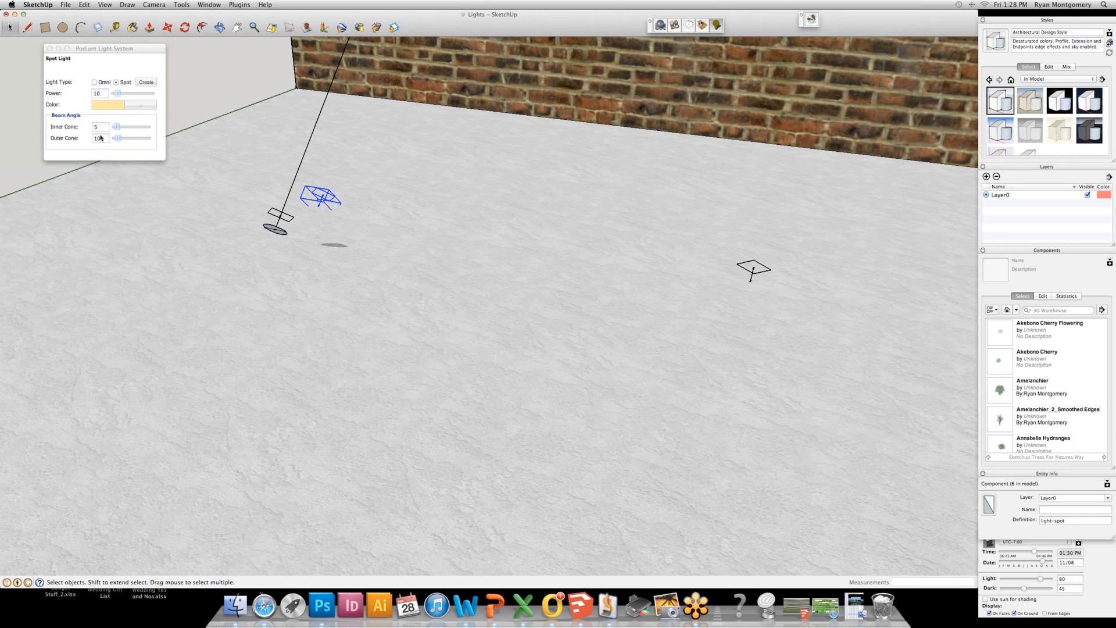
click(754, 263)
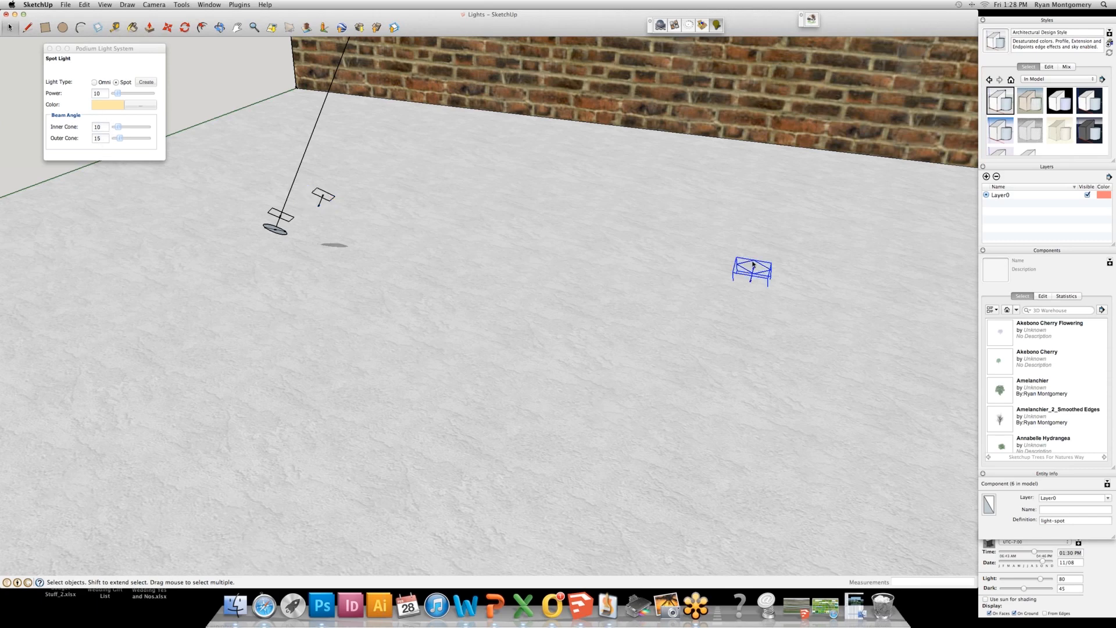
Inspect the power and the inner and outer cone angles of the remaining spot lights in the row along the brick wall.
key(o)
drag(829, 281, 615, 295)
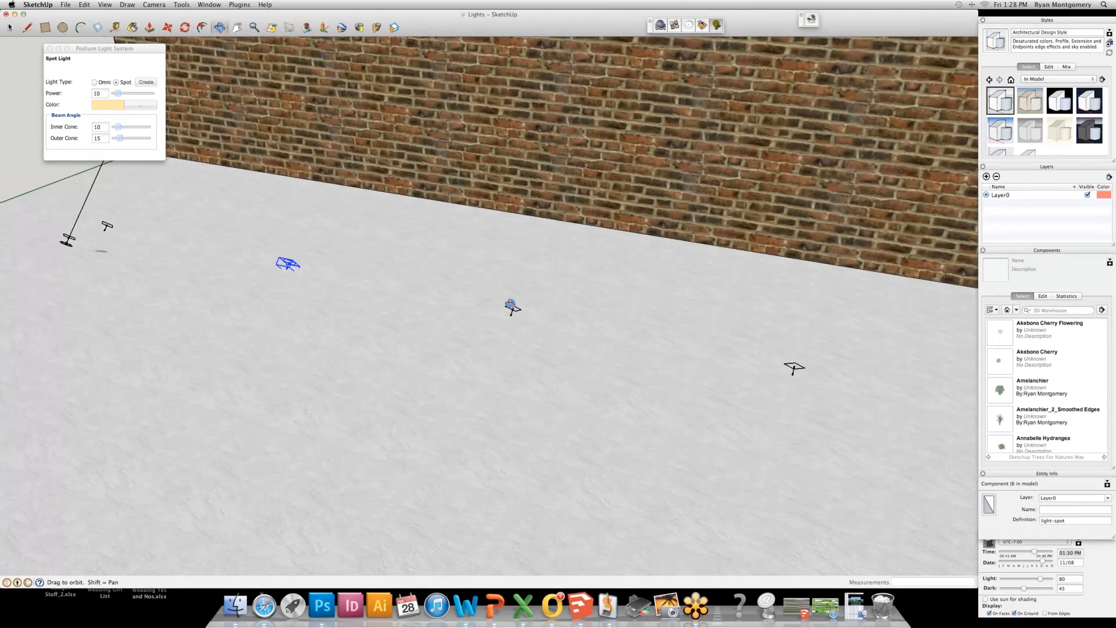
key(space)
click(513, 308)
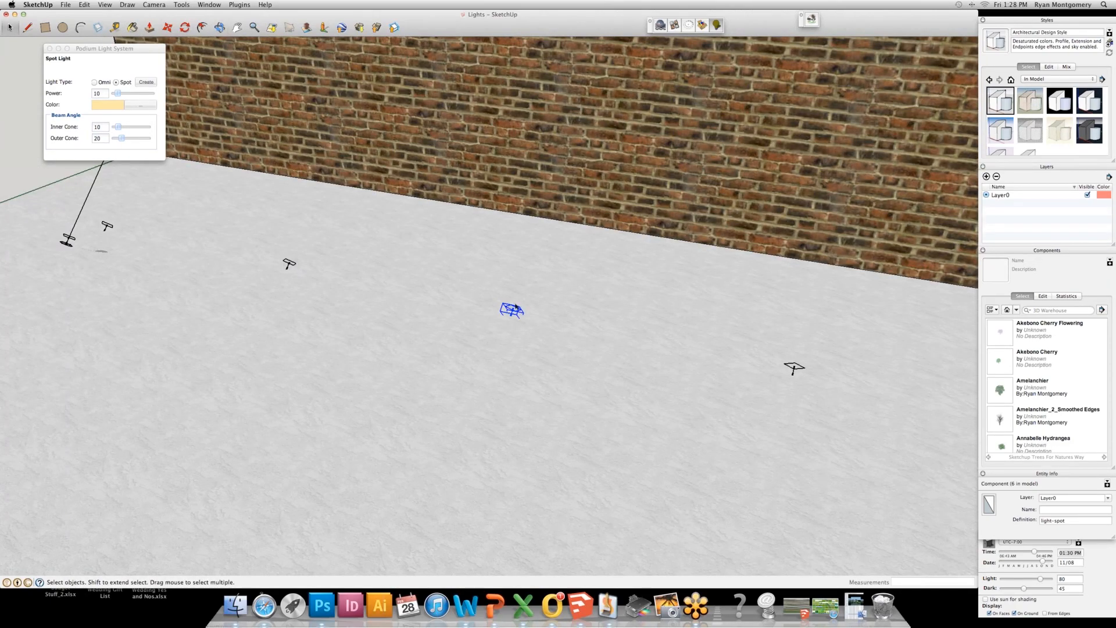
click(791, 366)
key(o)
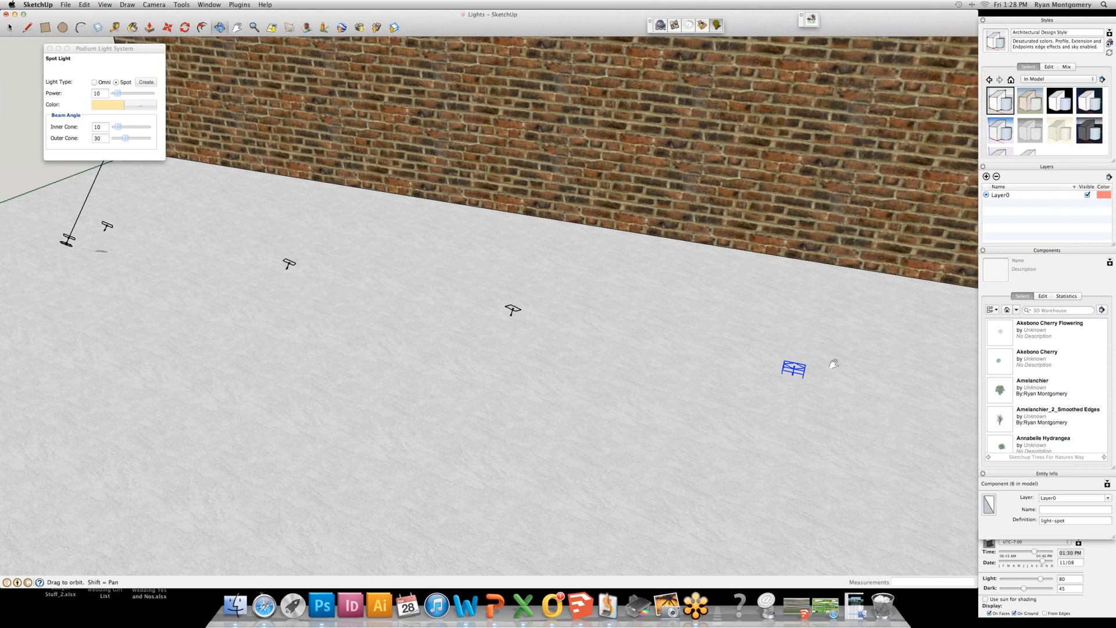
shift+drag(833, 365, 113, 280)
scroll(831, 451, down, 3)
key(space)
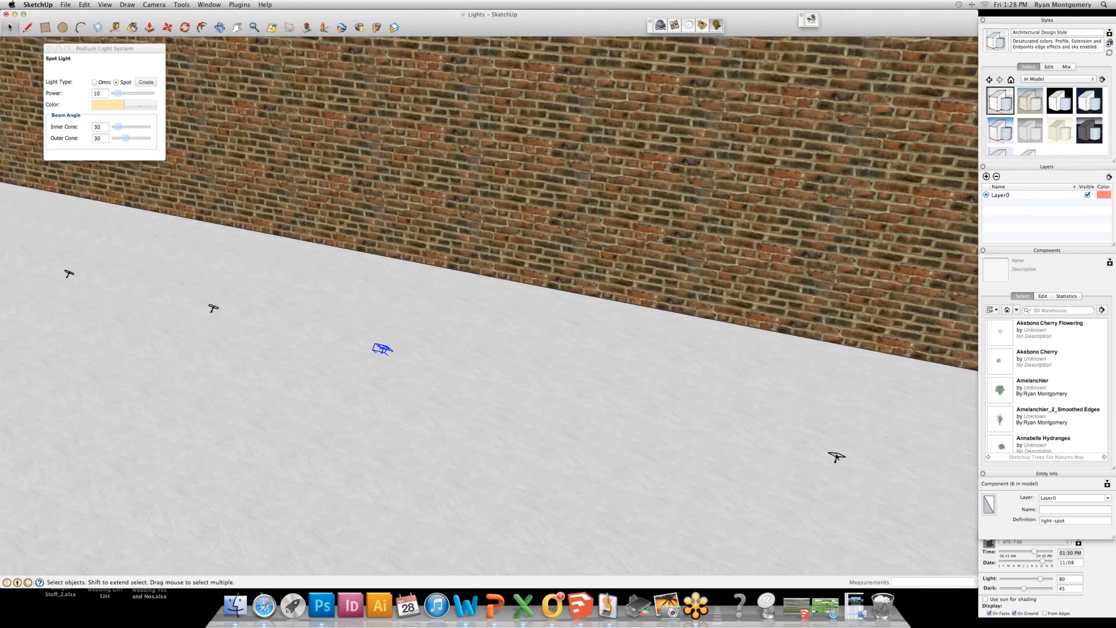
click(836, 458)
Switch to PowerPoint, view the rendered light cones on the "Setting Up Lights" slide full screen, and return to the Lights model in SketchUp.
click(495, 606)
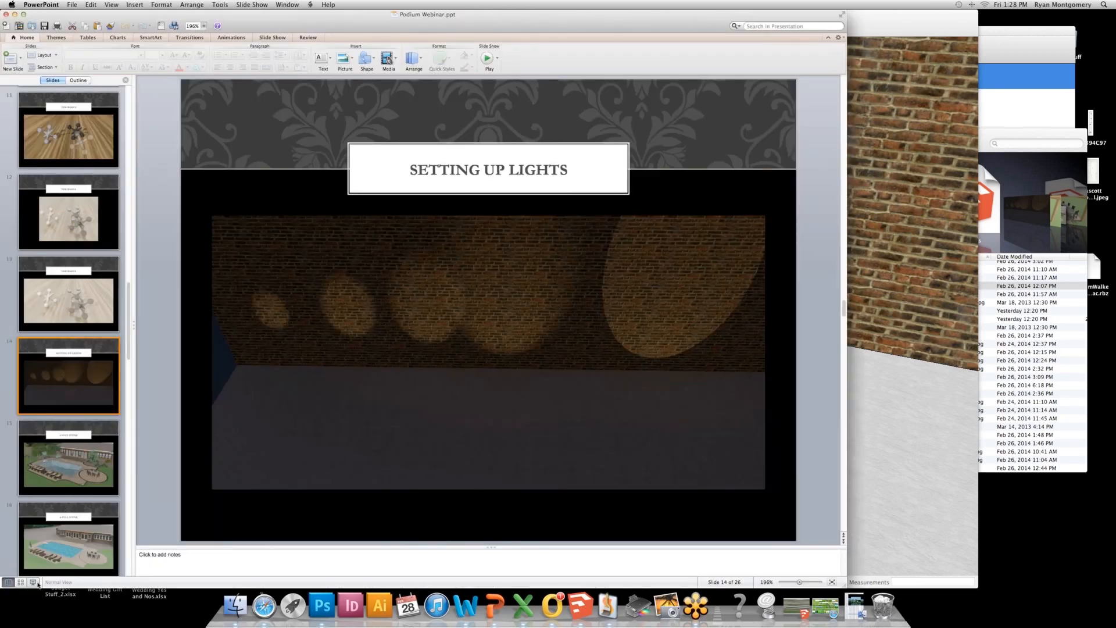
click(36, 582)
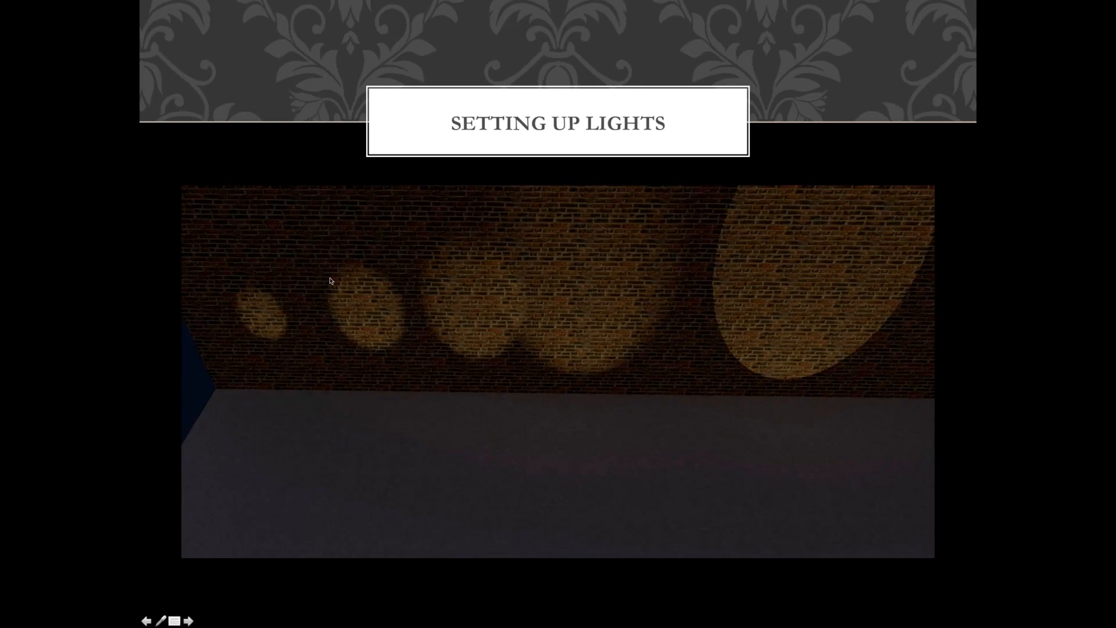
key(Escape)
click(937, 154)
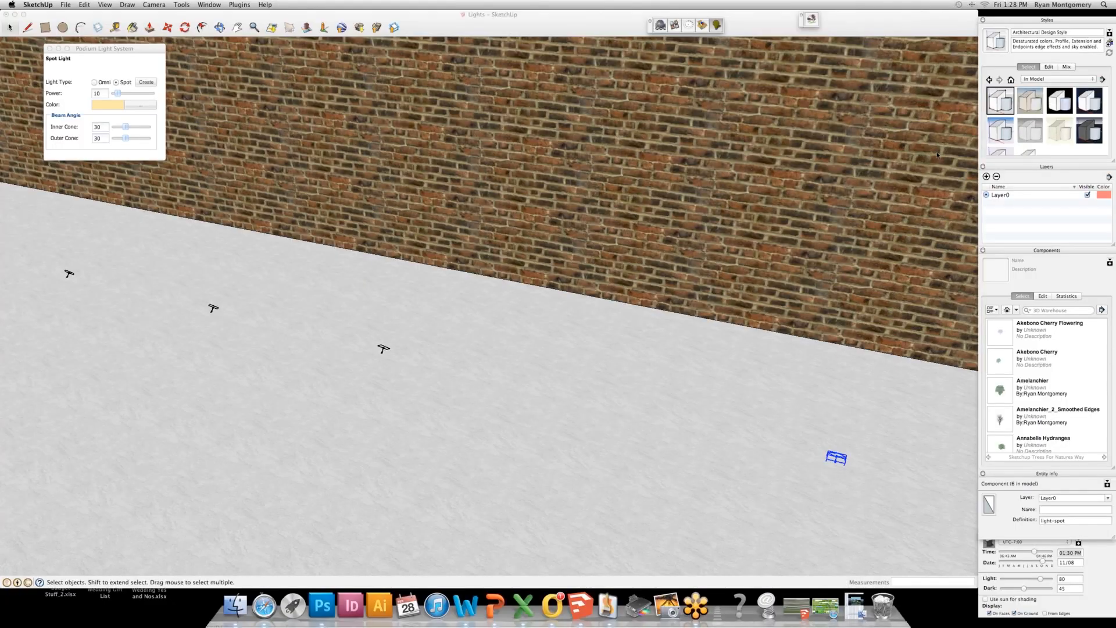
click(937, 155)
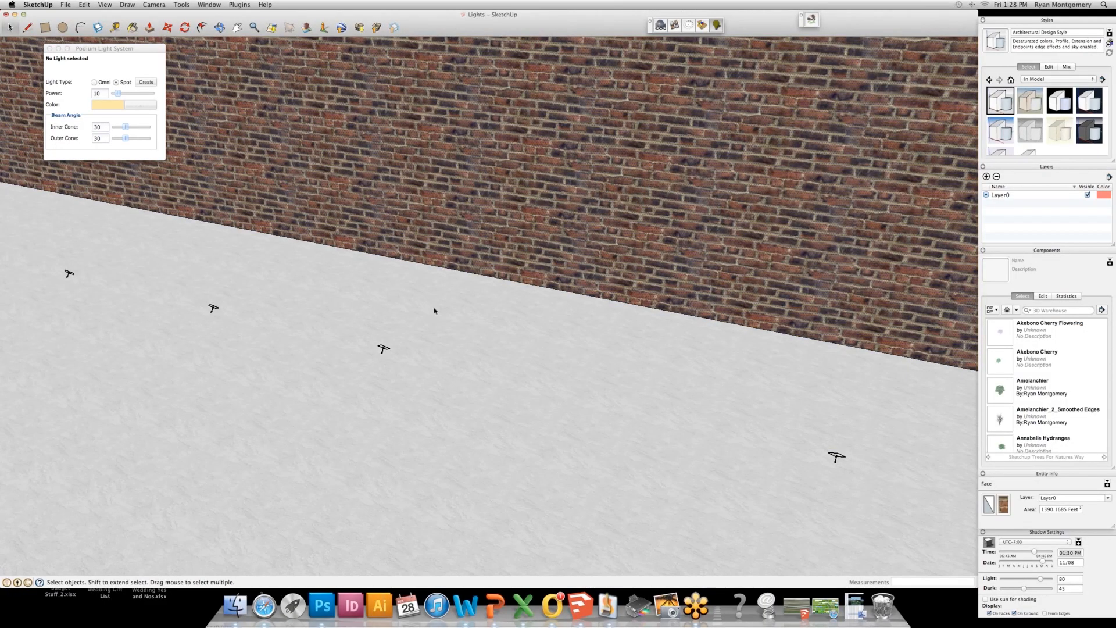
Delete the tilted light component beside the first spot light near the wall corner.
scroll(435, 311, down, 10)
scroll(300, 337, up, 8)
click(288, 195)
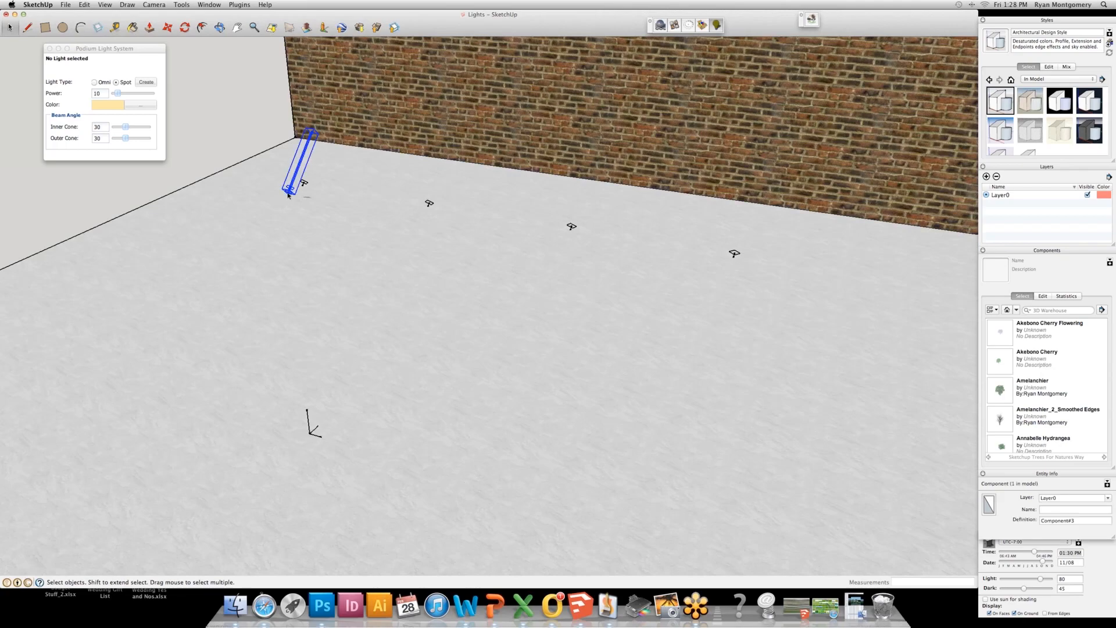
key(Delete)
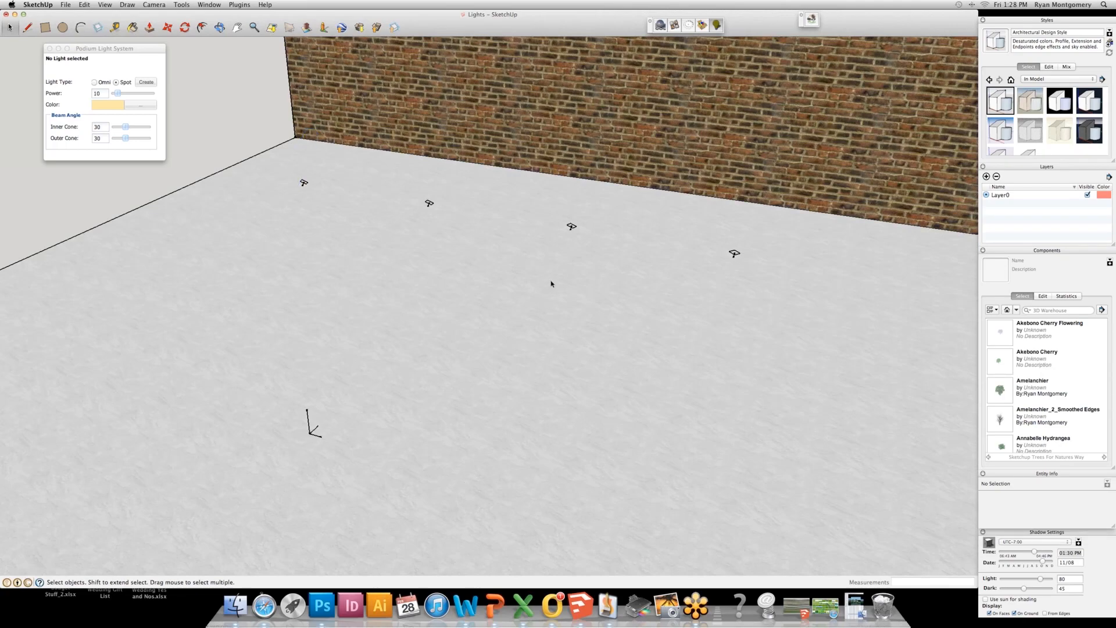
Try the styles in the Podium style collection and apply the Twilight style to the model.
scroll(555, 286, down, 2)
scroll(556, 288, up, 5)
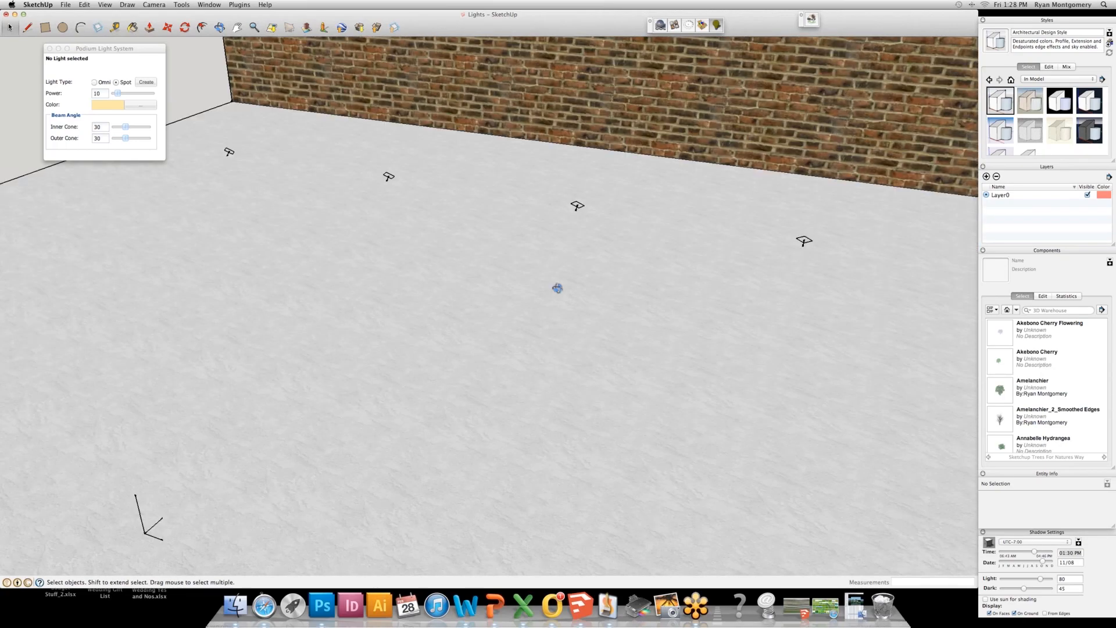
mouse_move(557, 288)
shift+middle_down()
mouse_move(569, 218)
mouse_move(545, 364)
shift+middle_up()
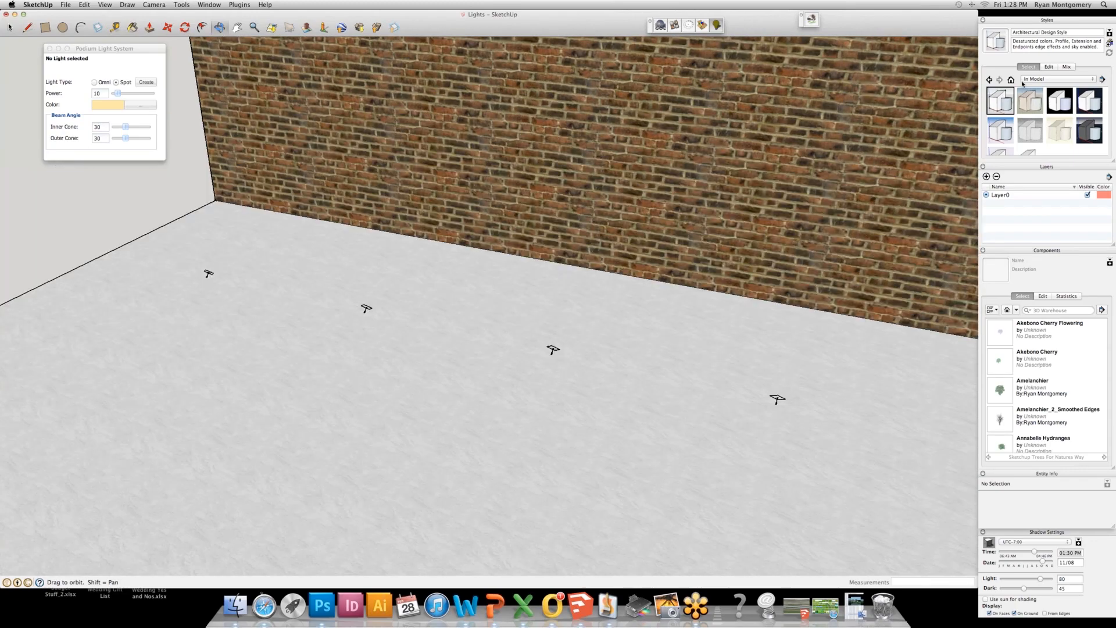
click(1049, 79)
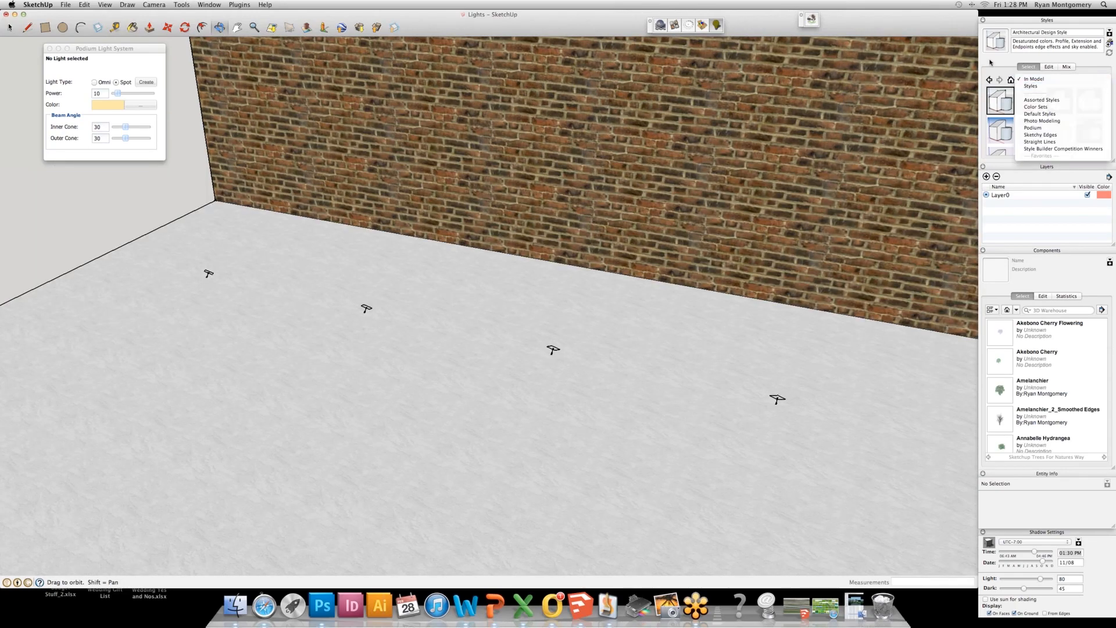
click(1037, 79)
click(1039, 80)
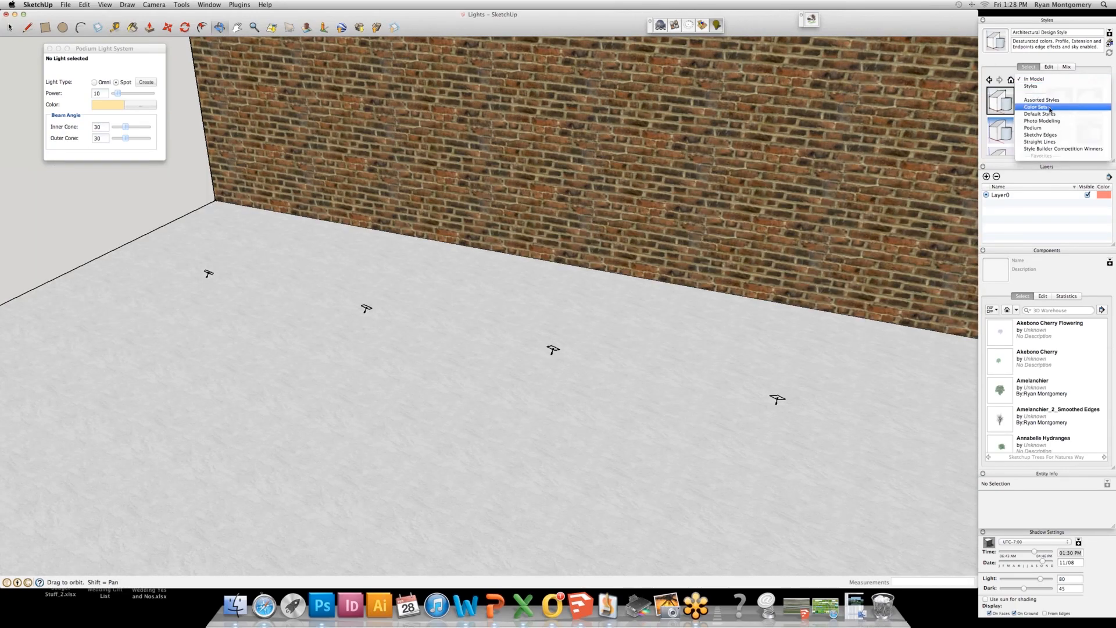
click(1049, 128)
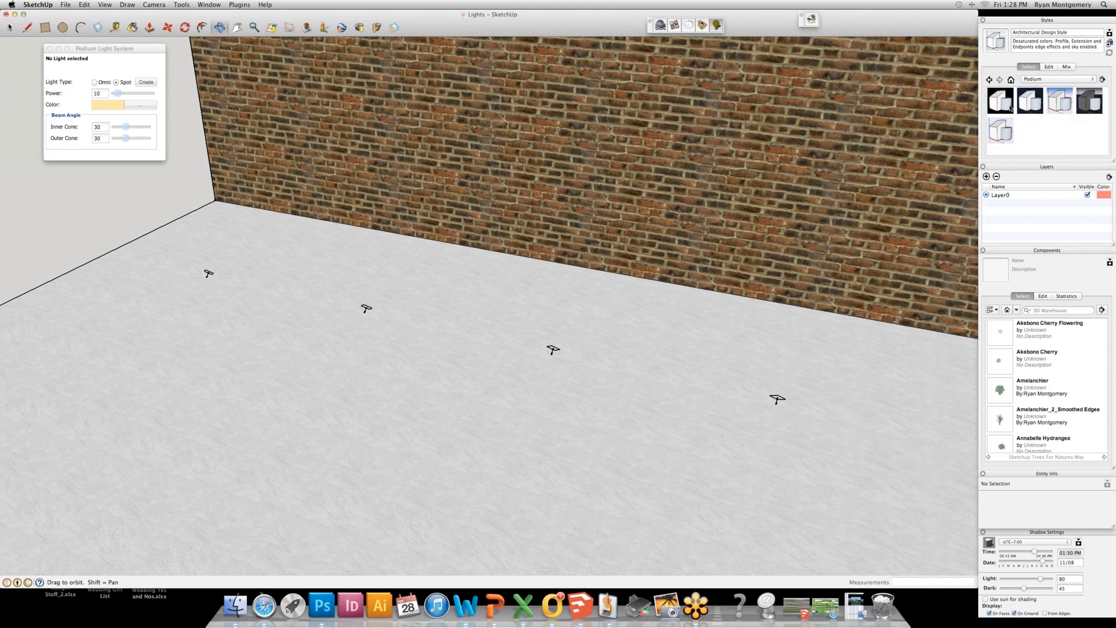
click(1010, 108)
click(1026, 106)
click(1049, 105)
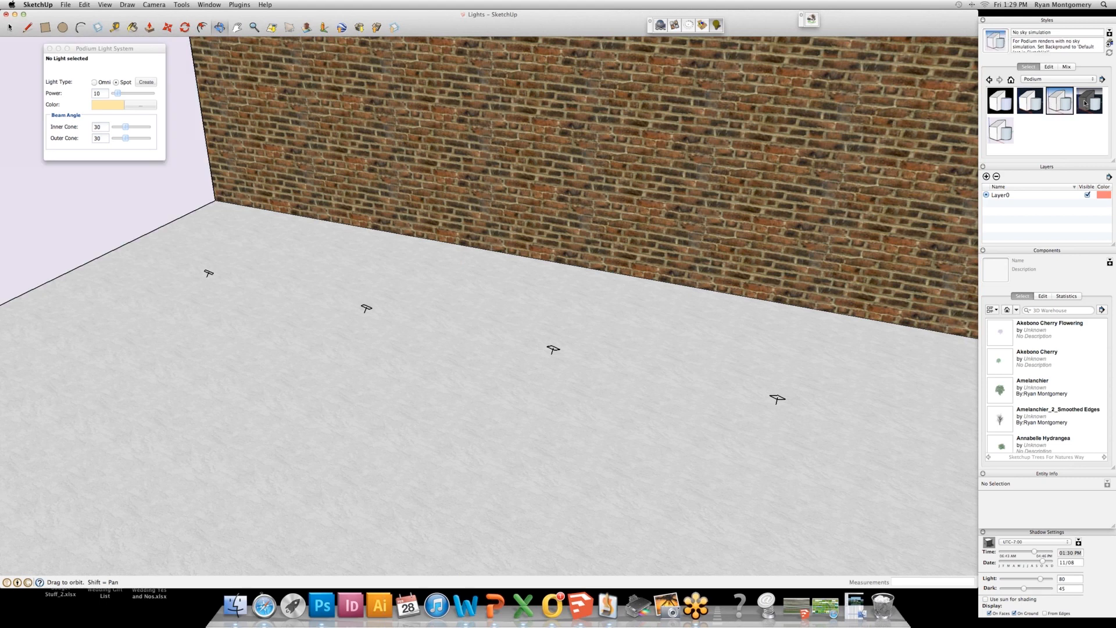
click(1078, 100)
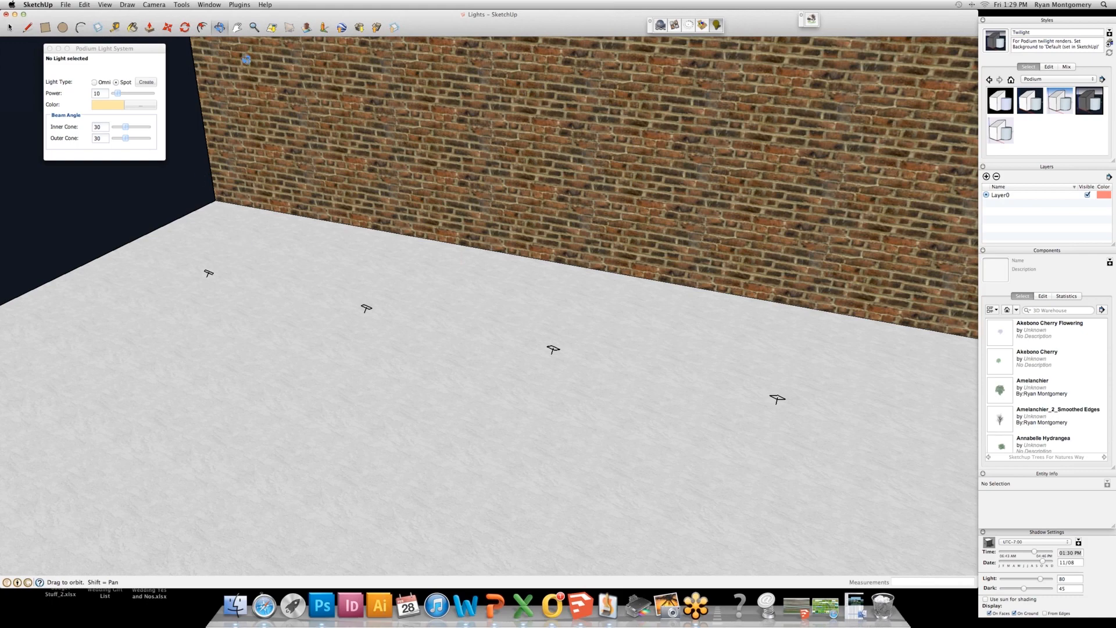
Render the view of the wall and all five spot lights as a viewport-sized JPG with the 1.0.5_exterior_preview.pps preset.
shift+drag(462, 266, 486, 304)
scroll(486, 304, down, 5)
click(688, 26)
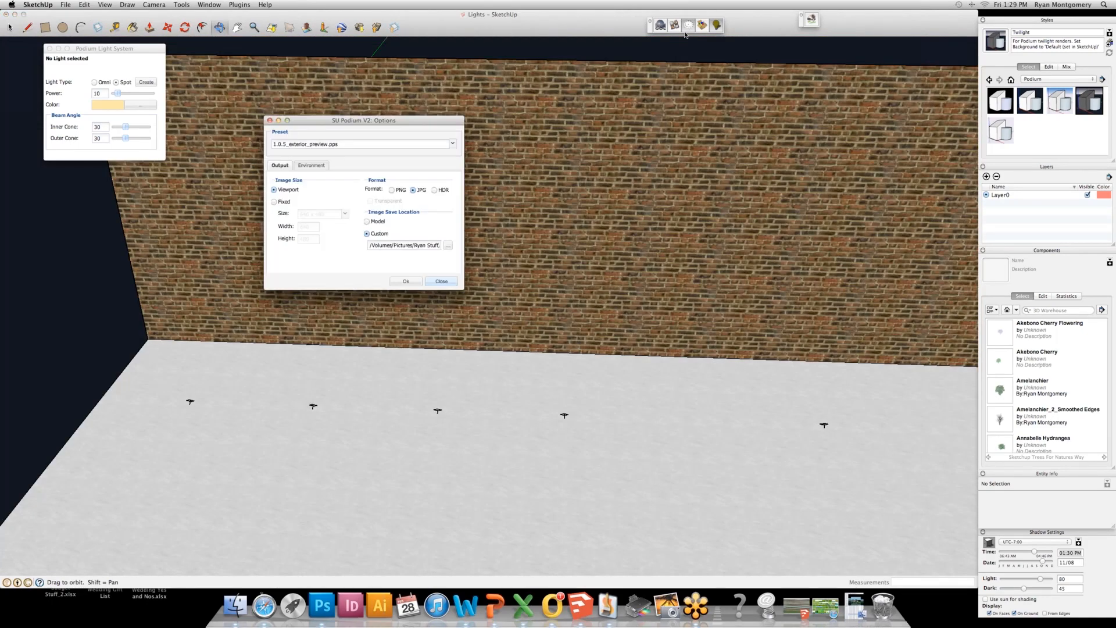
click(412, 189)
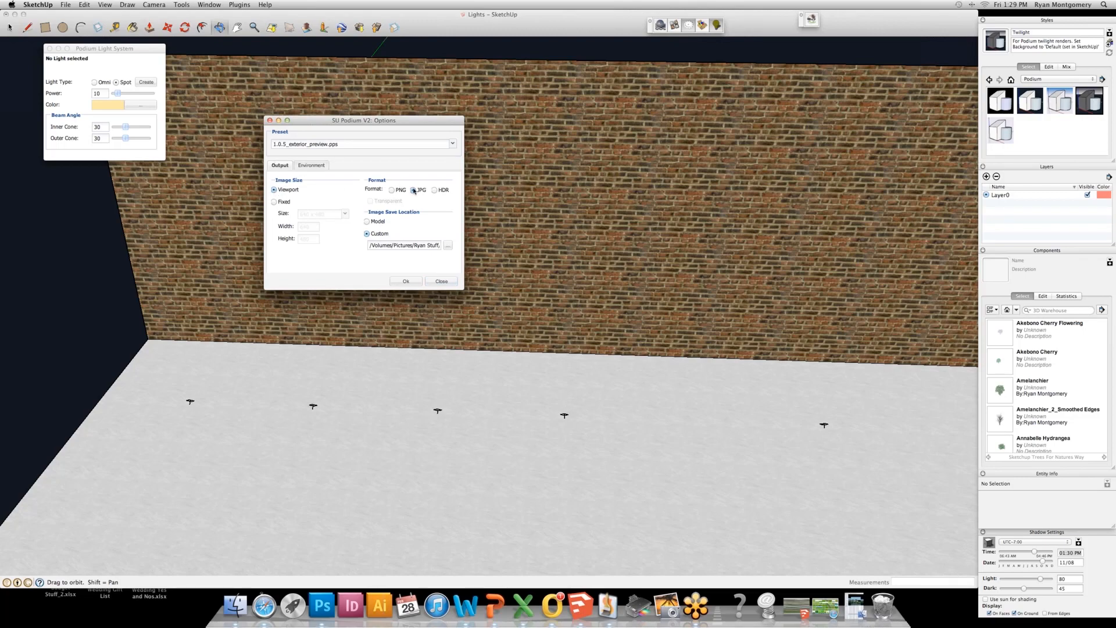
click(349, 145)
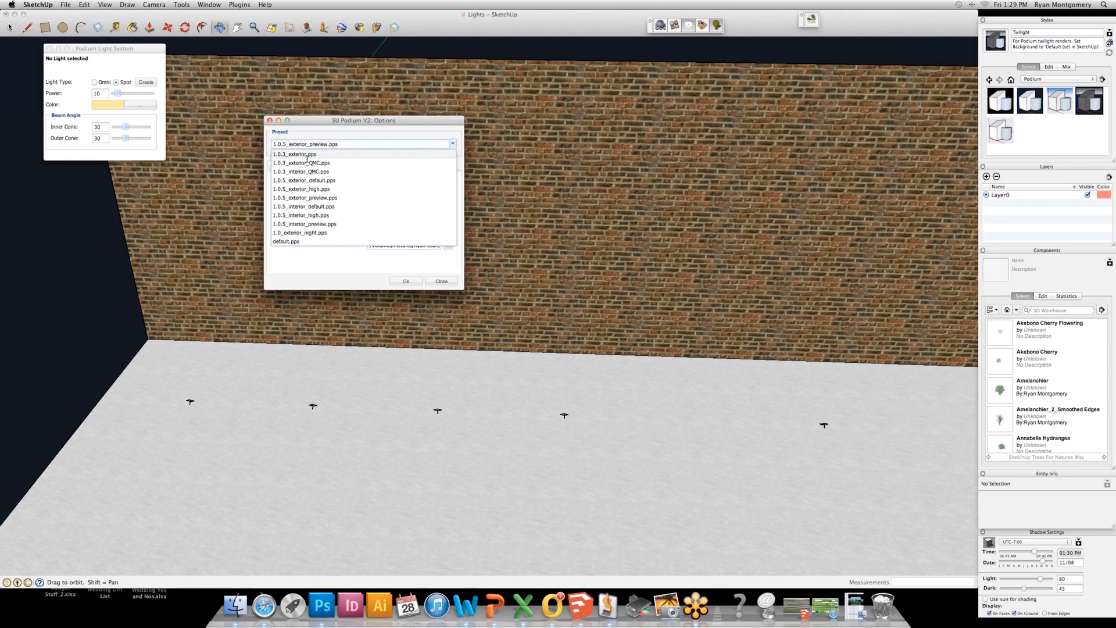
click(324, 198)
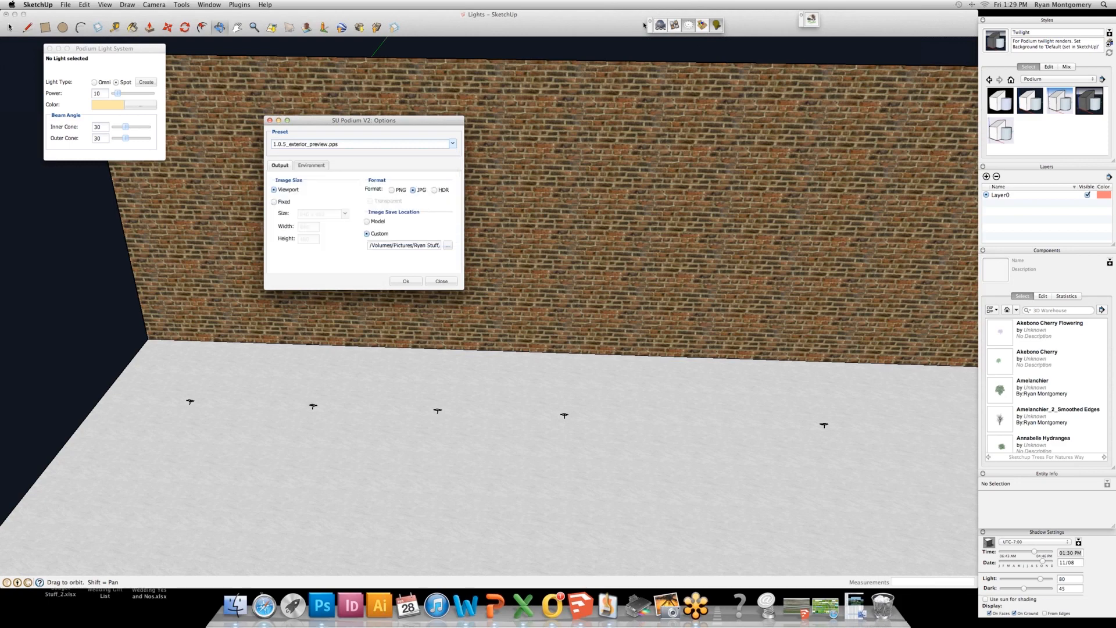
click(397, 284)
click(660, 27)
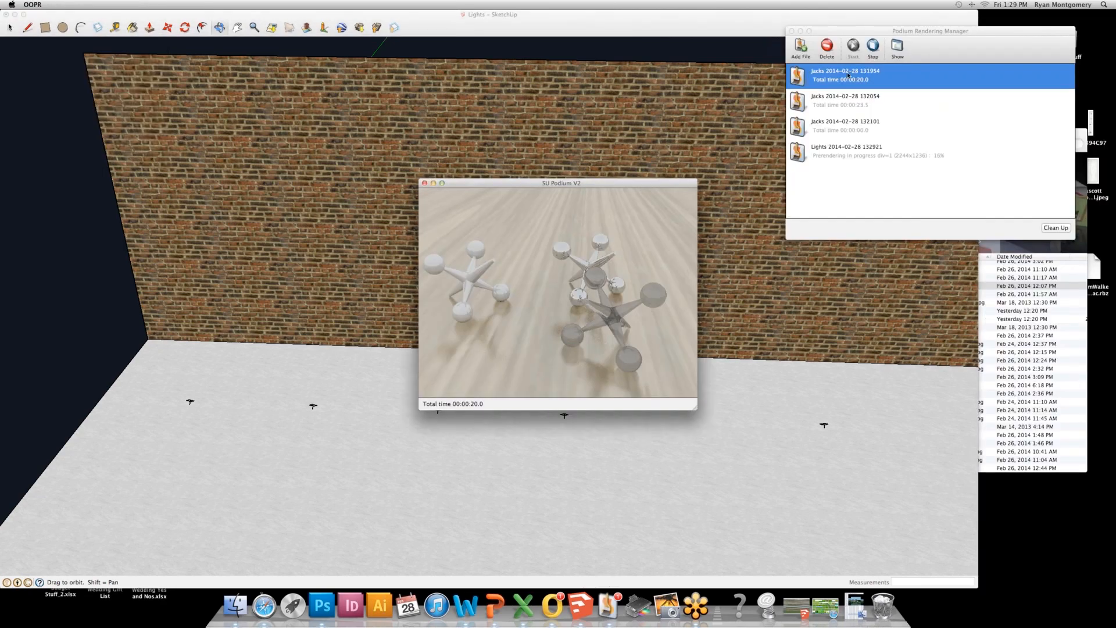
View the finished Lights render from the Podium Rendering Manager and close its preview.
click(855, 154)
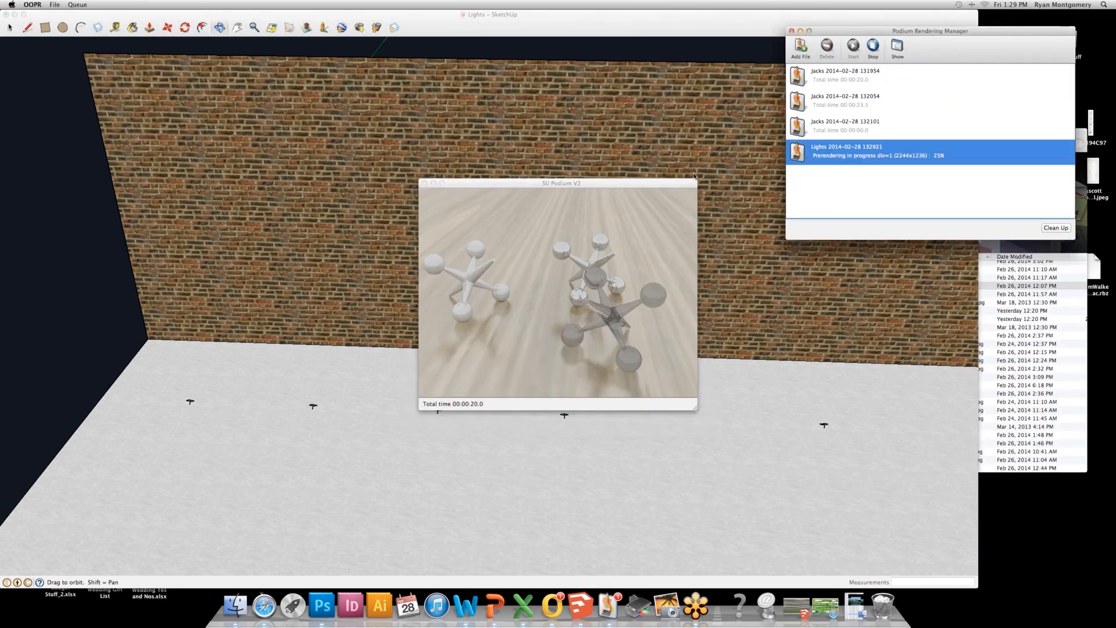
double_click(857, 161)
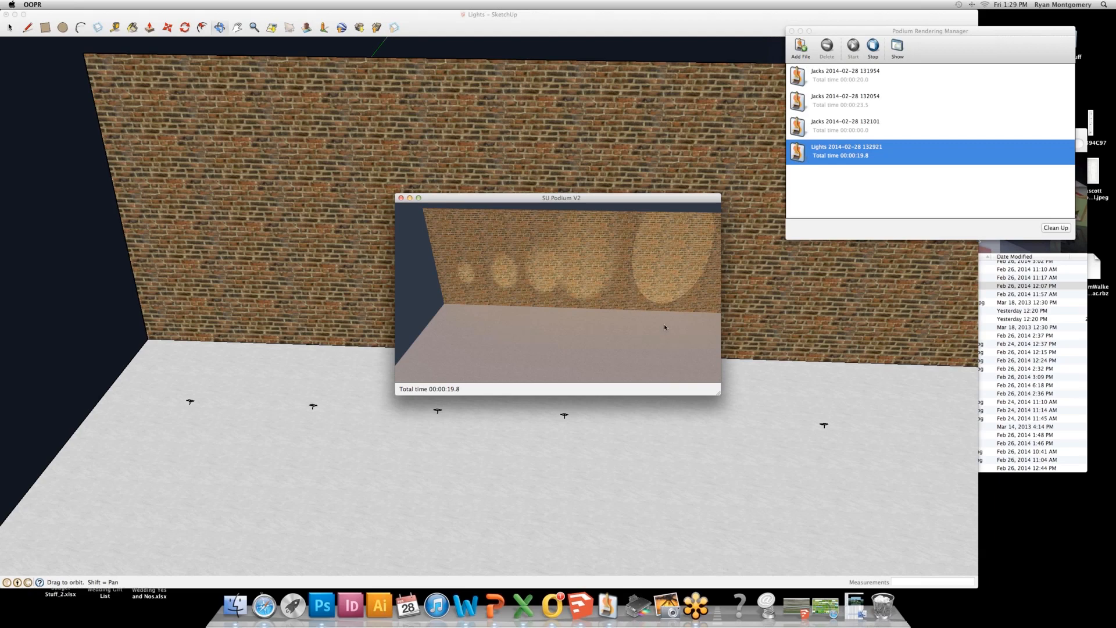
click(400, 197)
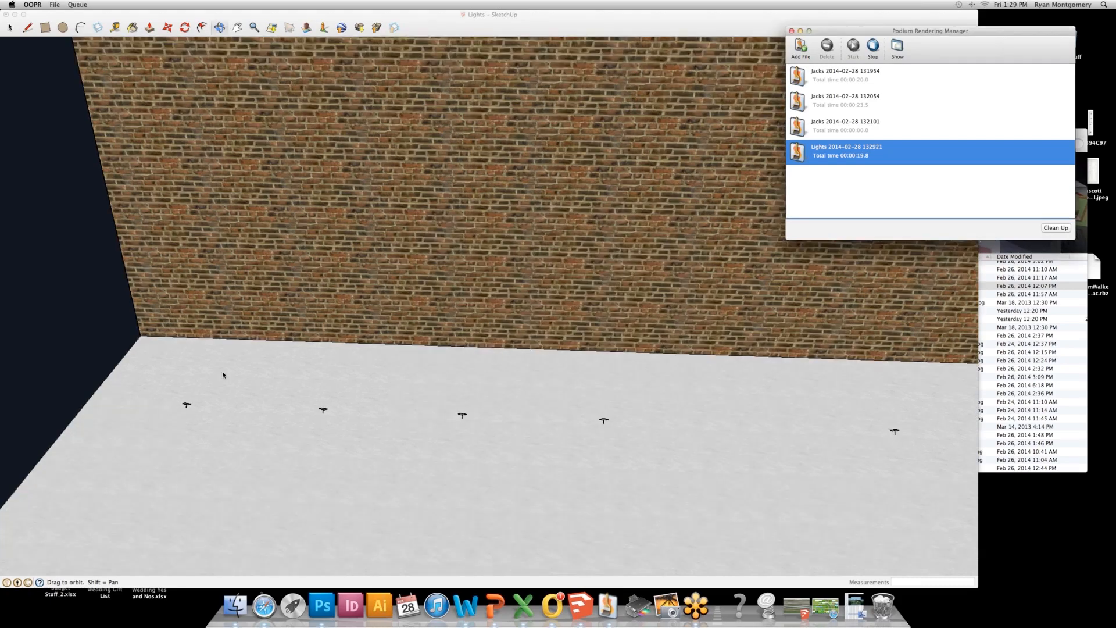
Insert the free Poulsen bollard2 exterior light fixture from the SU Podium Browser on the floor between the first two spot lights.
click(224, 372)
scroll(232, 361, up, 5)
middle_drag(232, 358, 210, 346)
key(r)
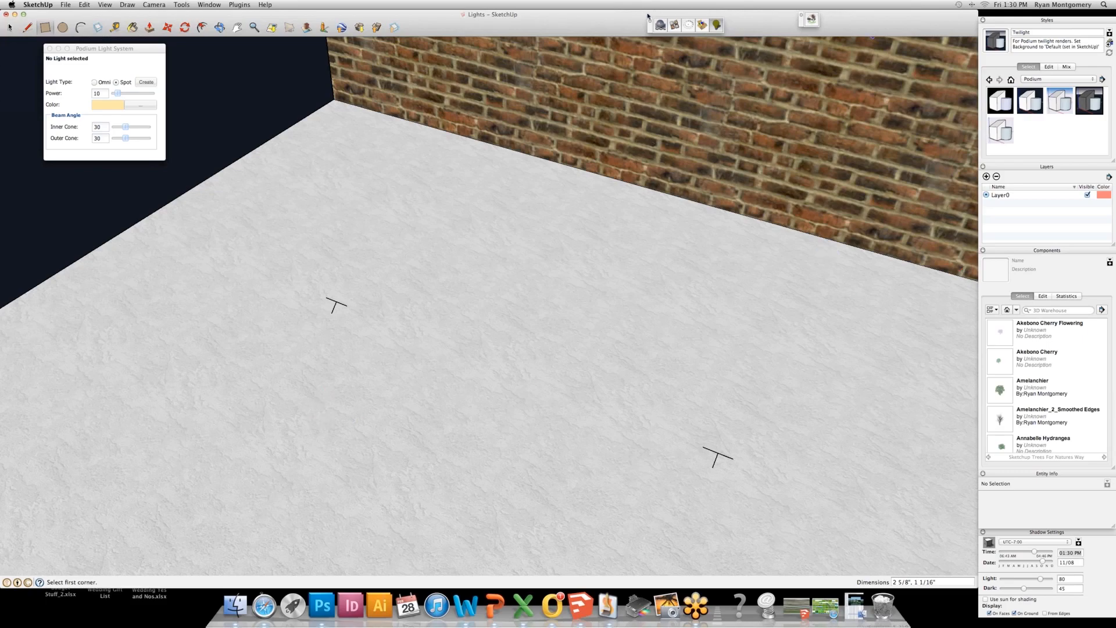
click(700, 27)
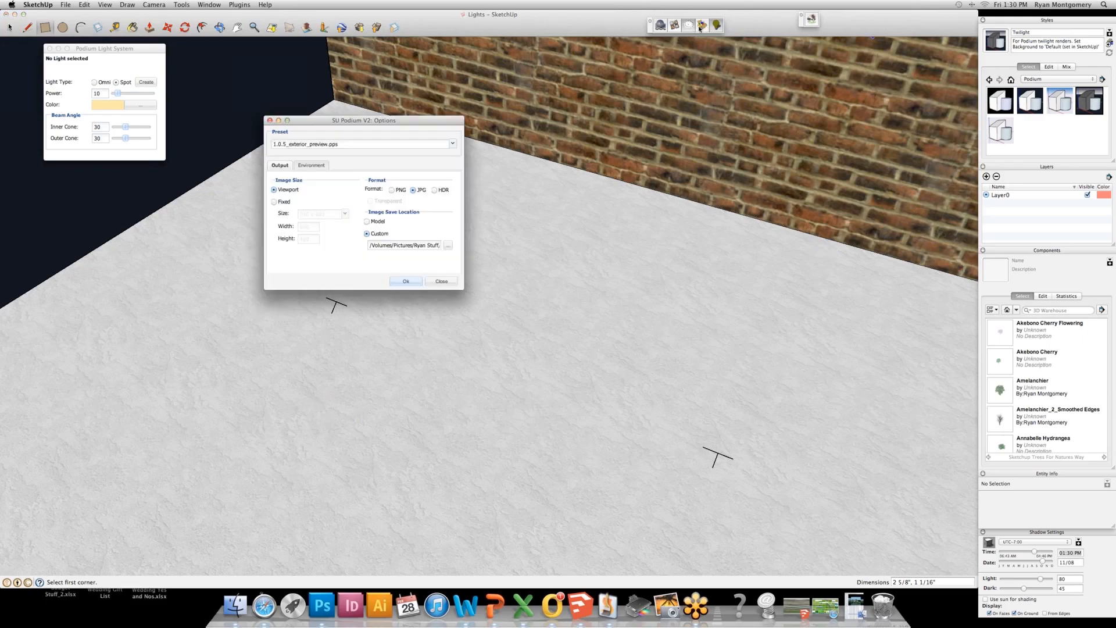
click(700, 28)
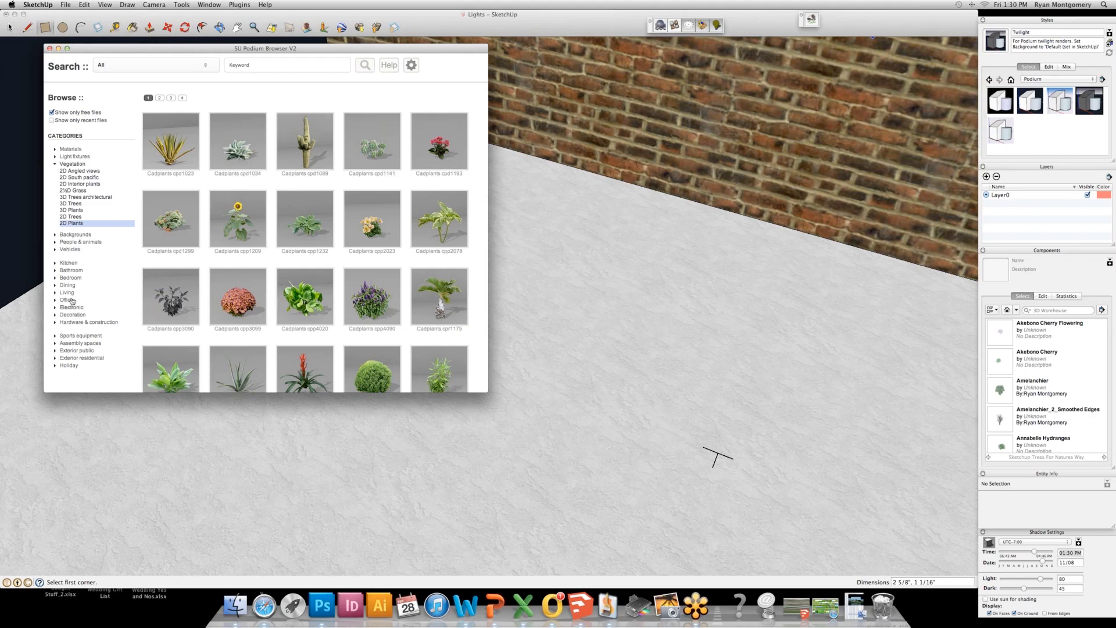
scroll(73, 305, down, 1)
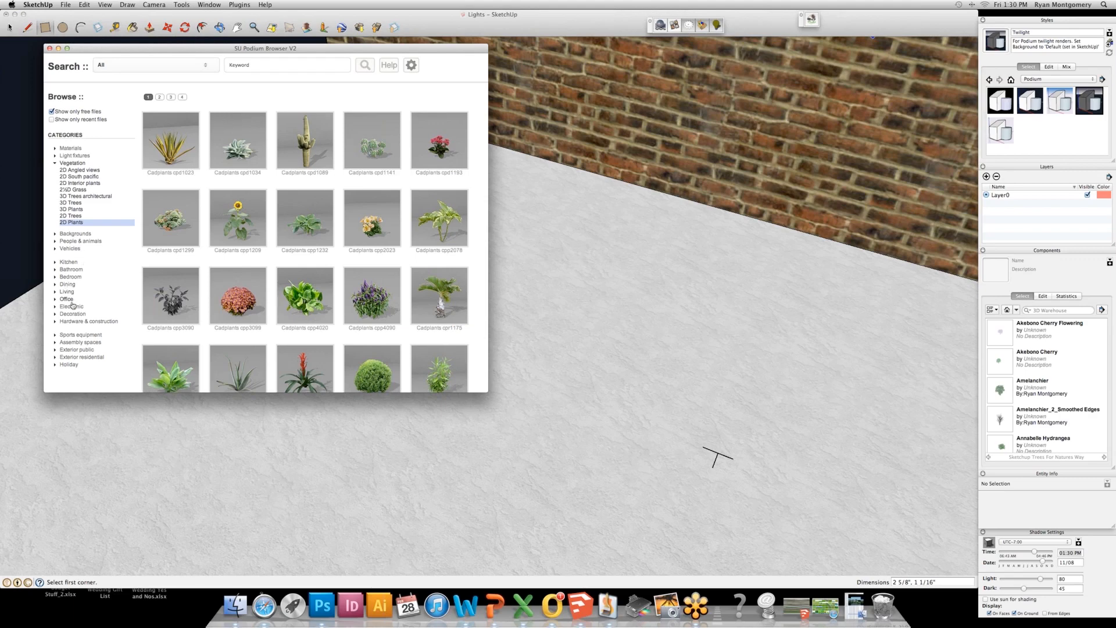
scroll(72, 305, down, 2)
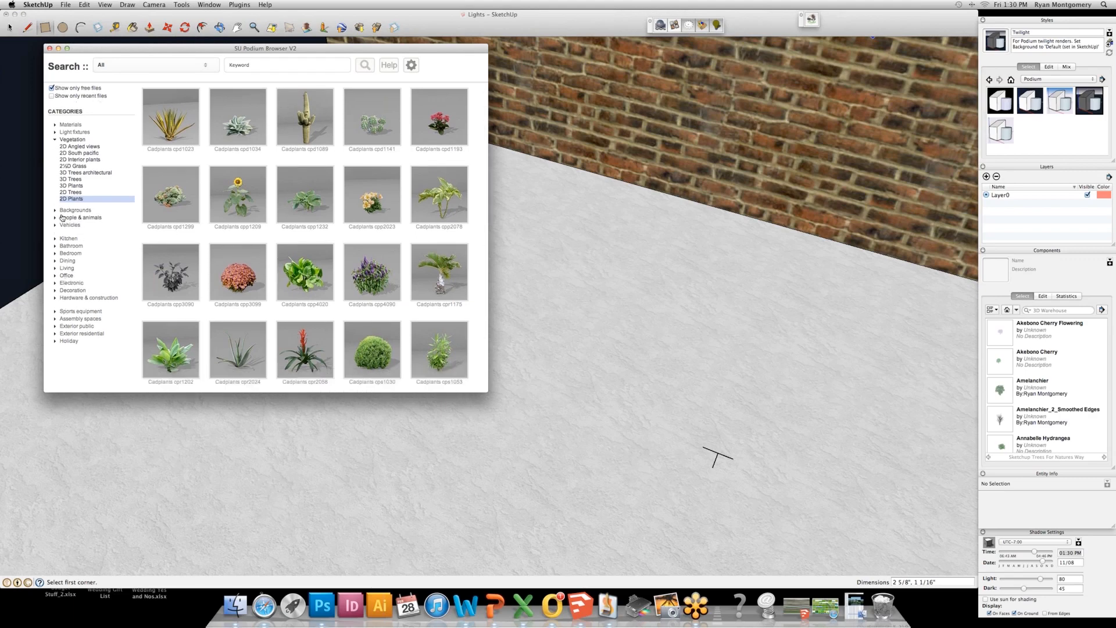
click(67, 133)
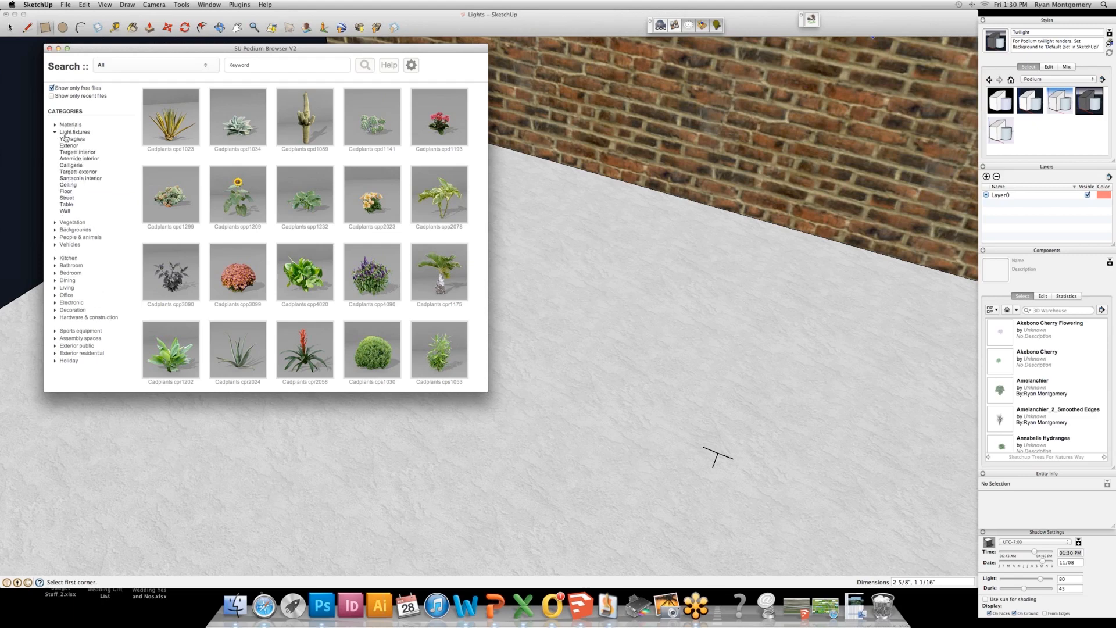
click(67, 145)
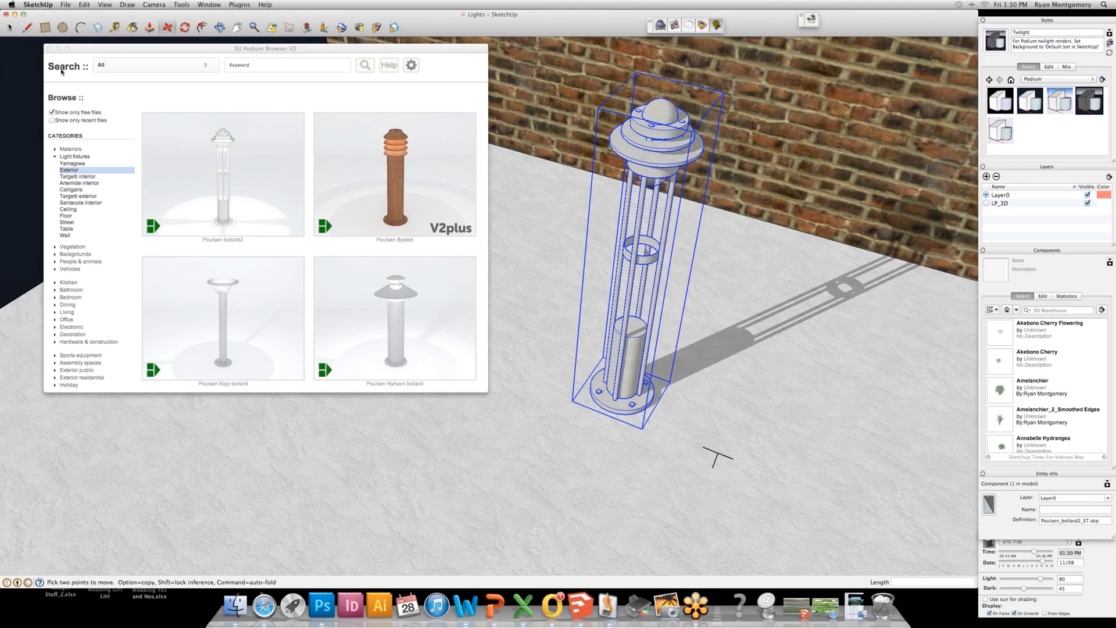
Close the SU Podium Browser and the Lights model, discarding the model's changes.
click(50, 48)
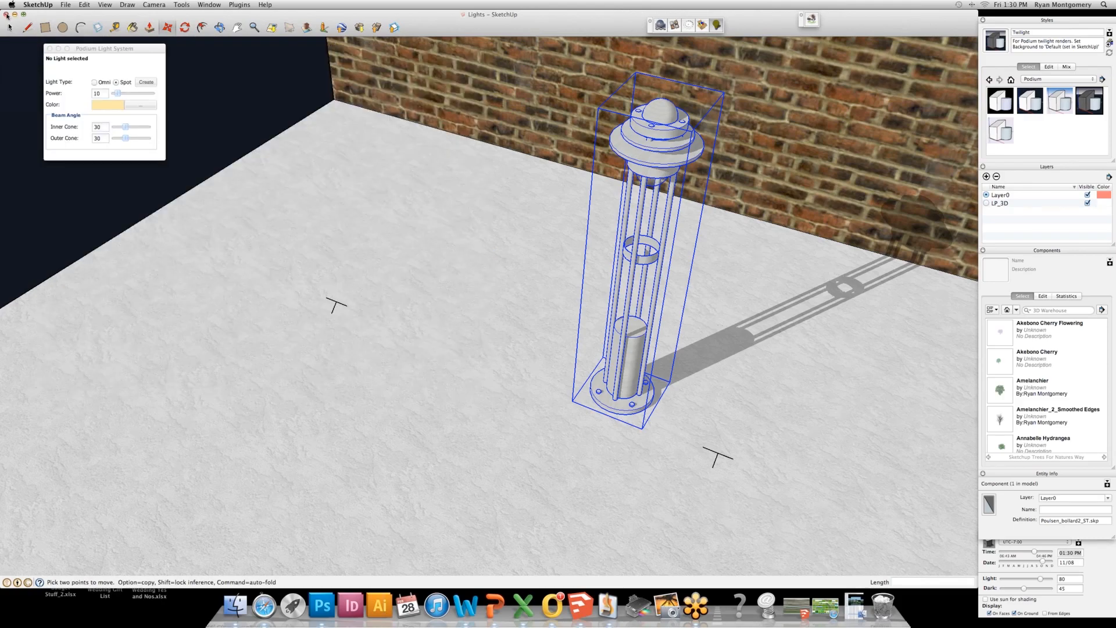
click(6, 14)
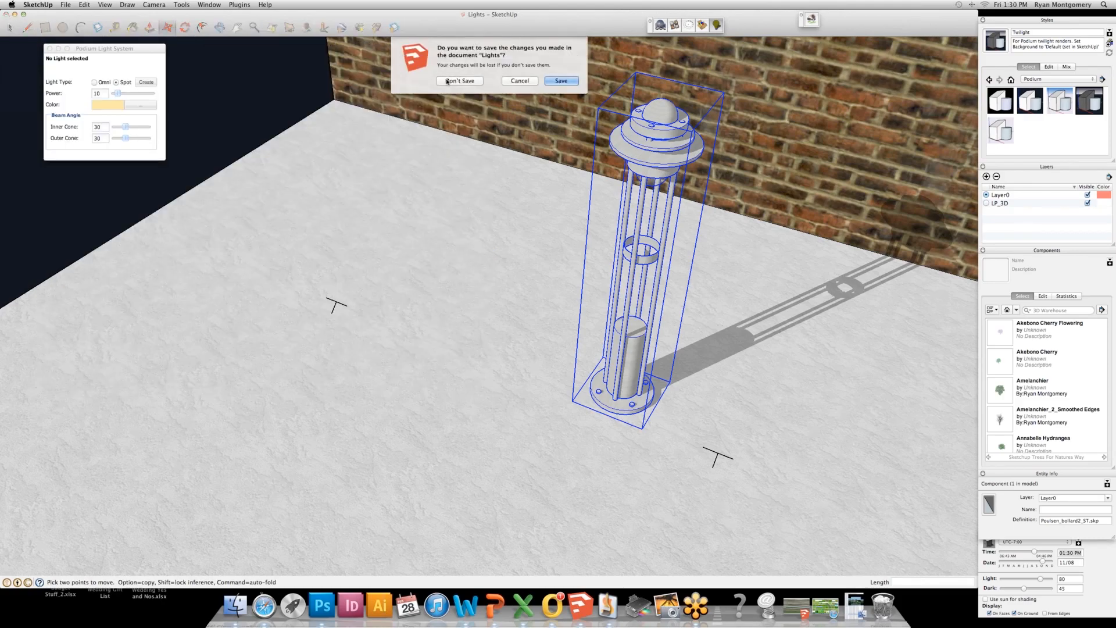
click(466, 83)
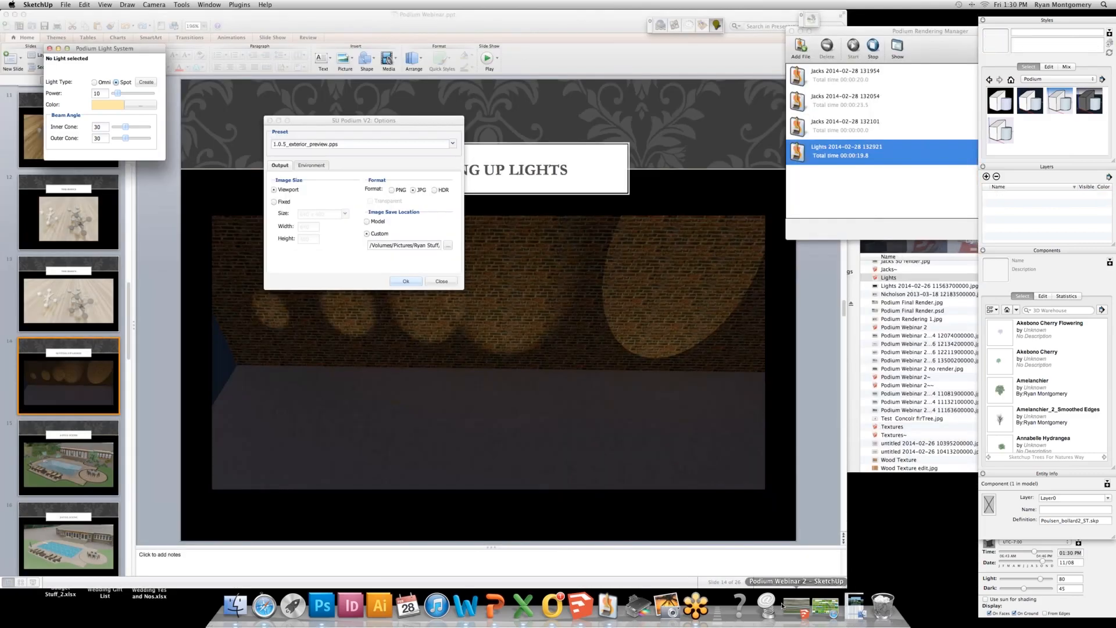
Close the Podium render options, move the presentation out of the way and bring up the Podium Webinar 2 model.
click(448, 281)
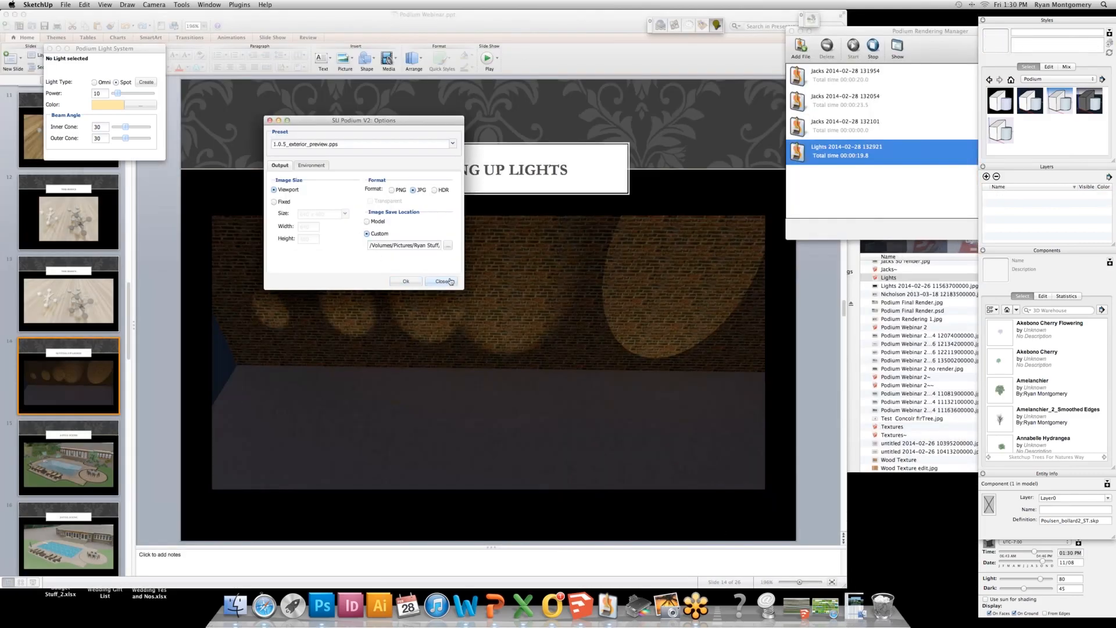
click(81, 391)
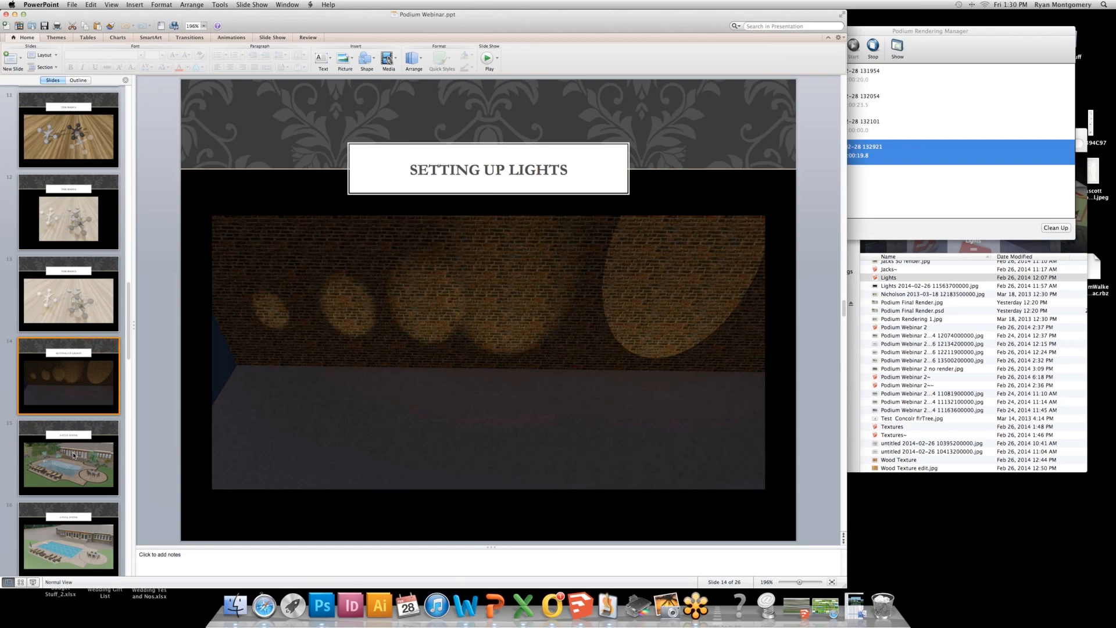
click(14, 15)
click(785, 608)
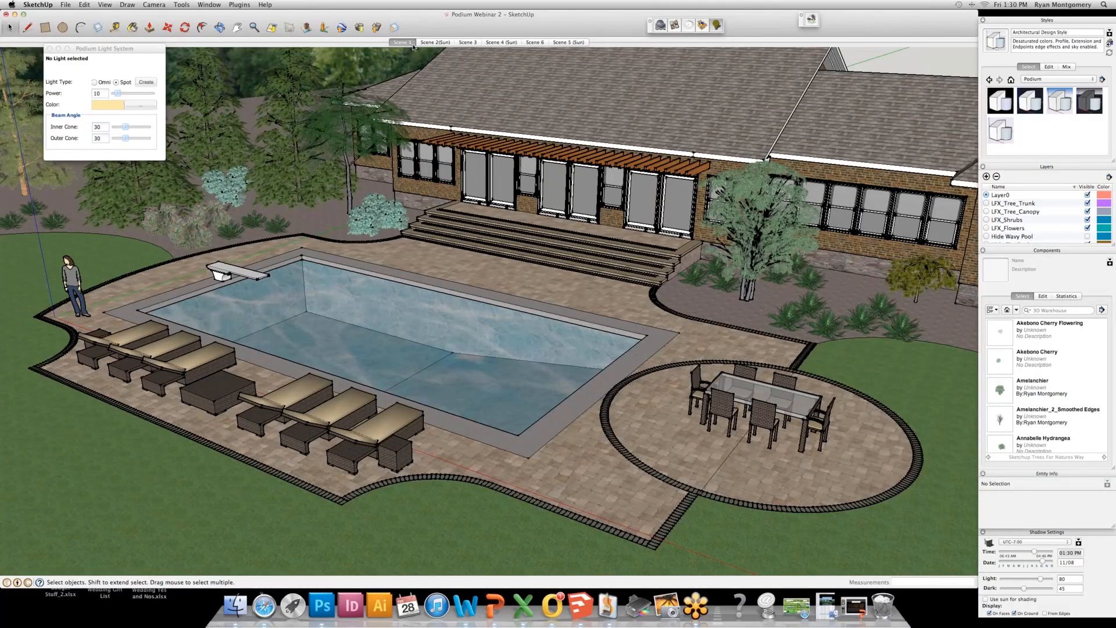
View Scene 2(Sun) and Scene 3, and delete the pool's wavy water component in Scene 1.
click(434, 43)
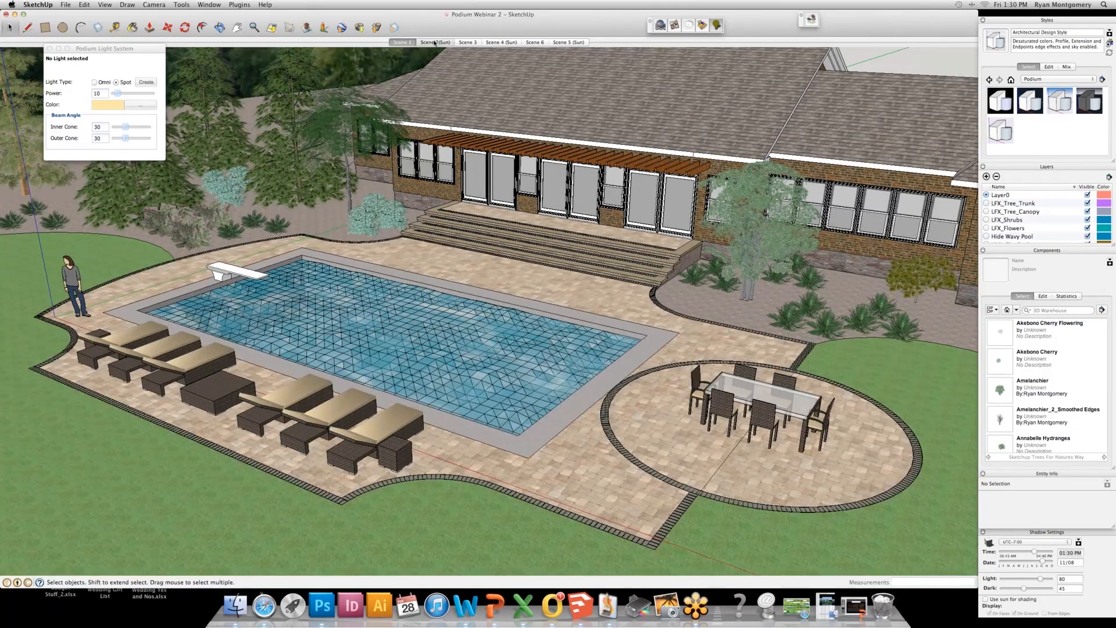
click(468, 43)
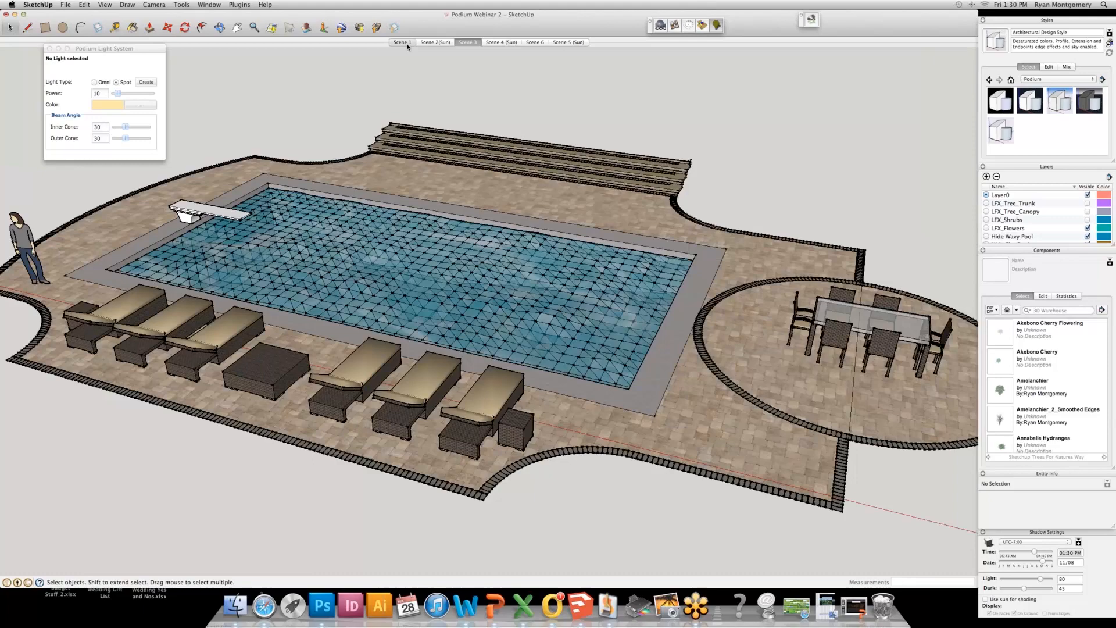
click(406, 43)
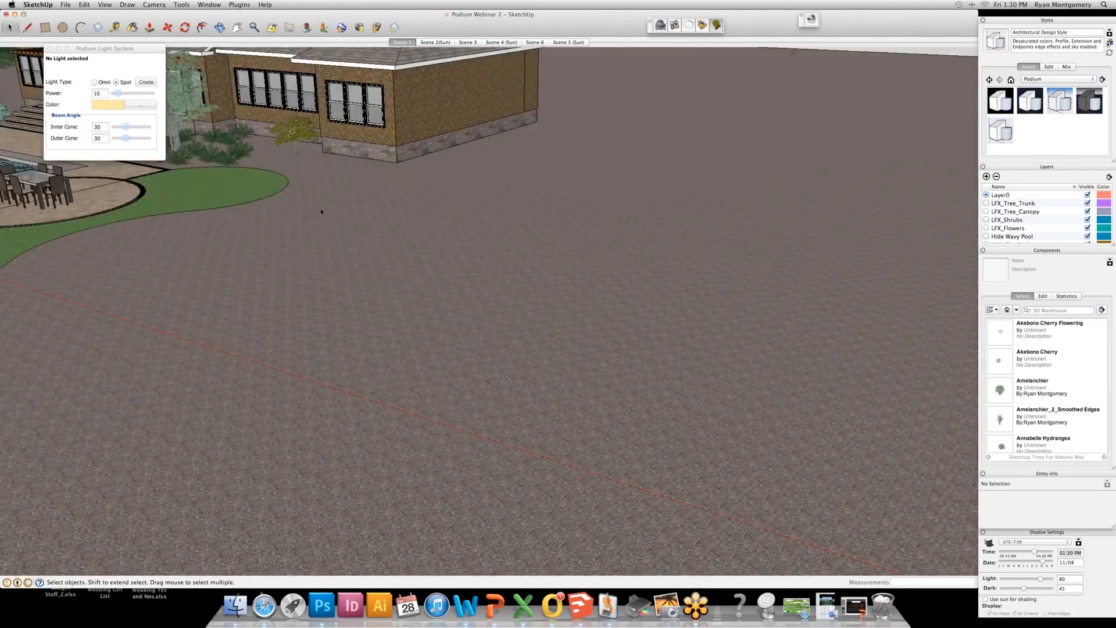
click(362, 307)
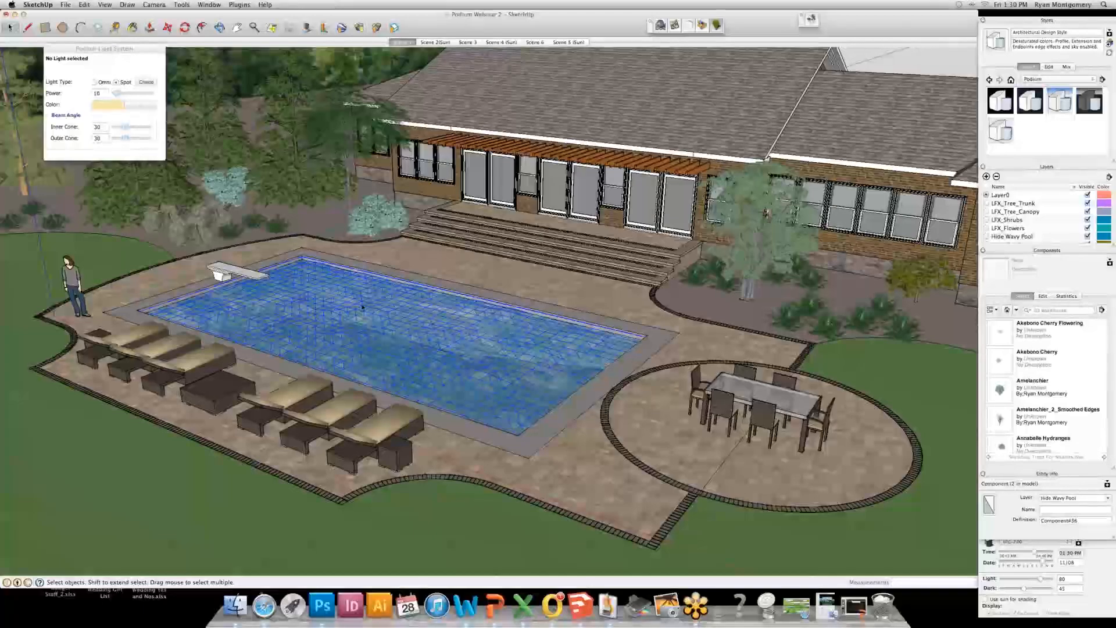
key(Delete)
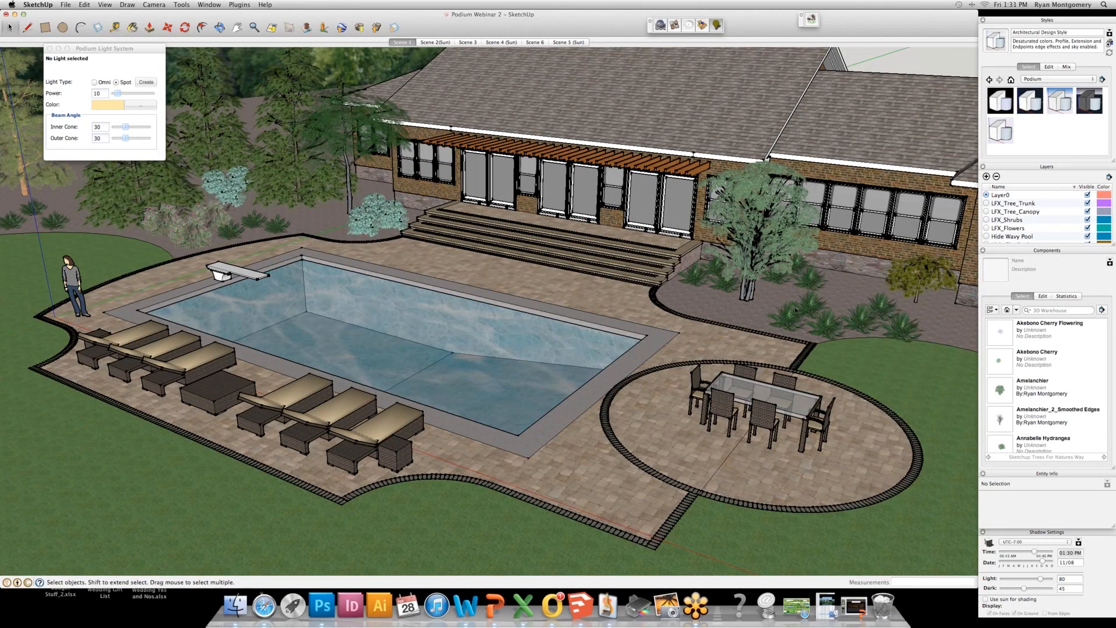
Close the Podium light settings and inspect the Podium material of the glass in the patio door nearest the ornamental tree.
click(673, 29)
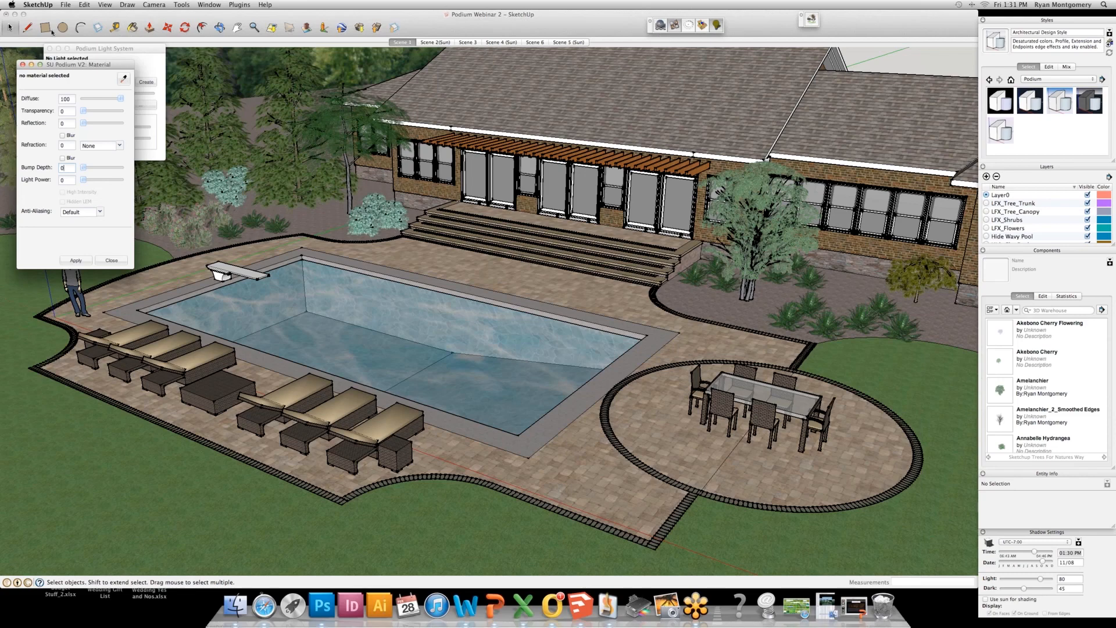
click(50, 48)
click(676, 208)
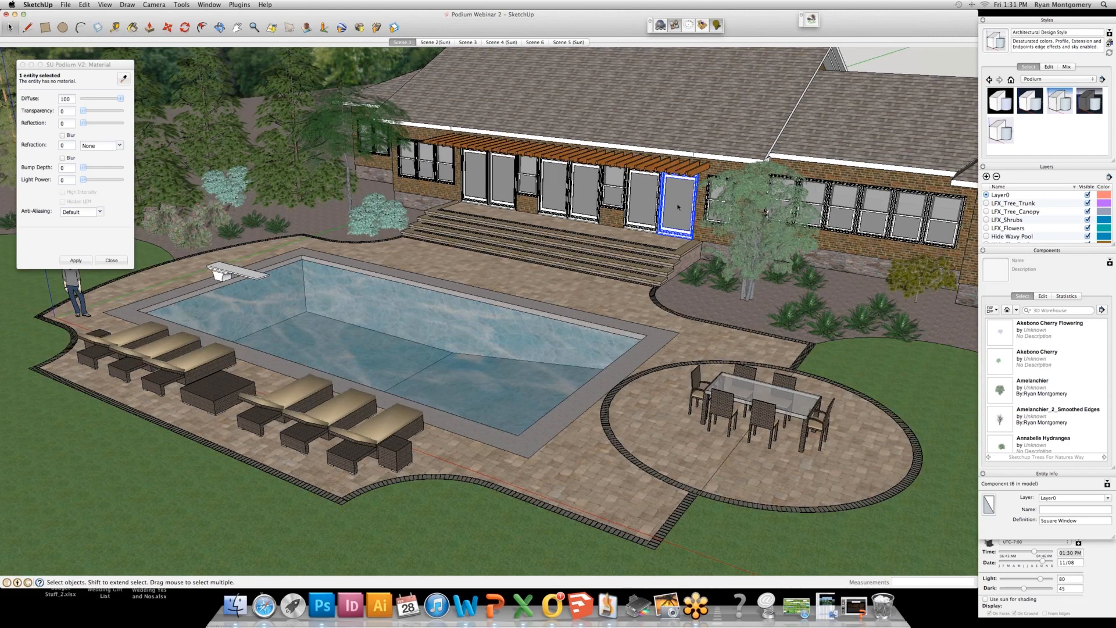
double_click(678, 207)
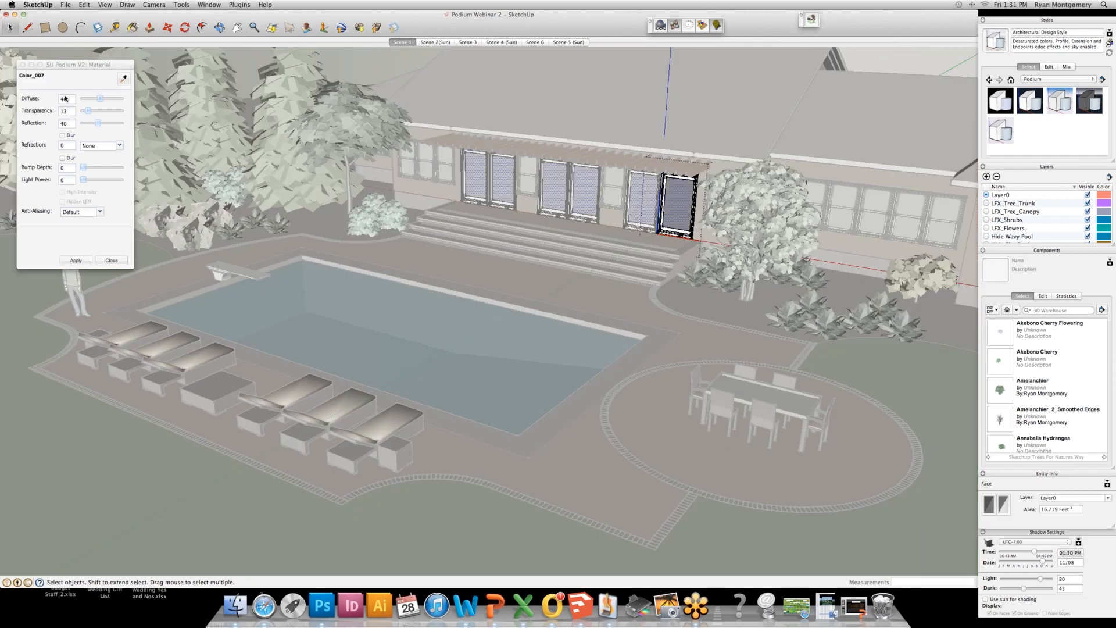
Inspect the Podium material settings of the pool's flat water surface, including its refraction presets, and leave the component.
click(460, 367)
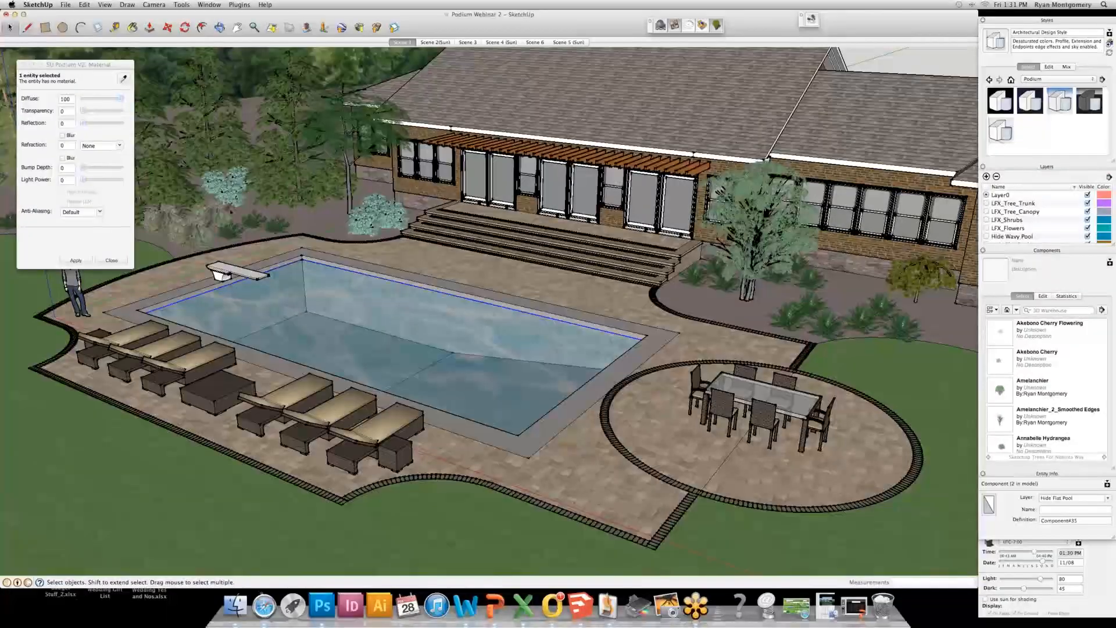
double_click(405, 336)
click(390, 346)
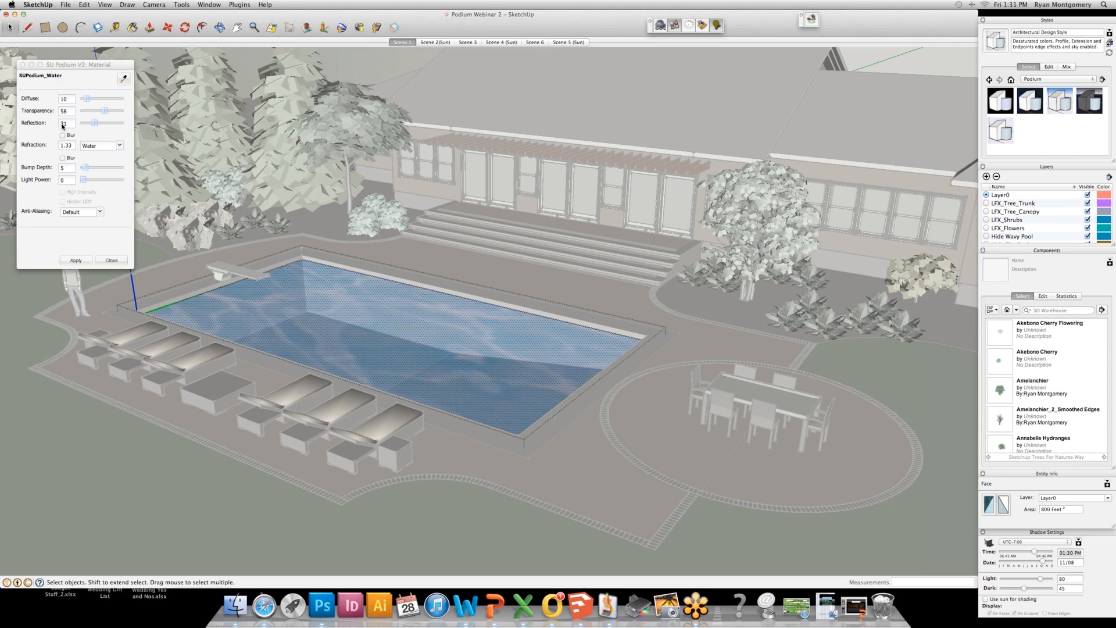
click(121, 148)
click(120, 148)
click(120, 147)
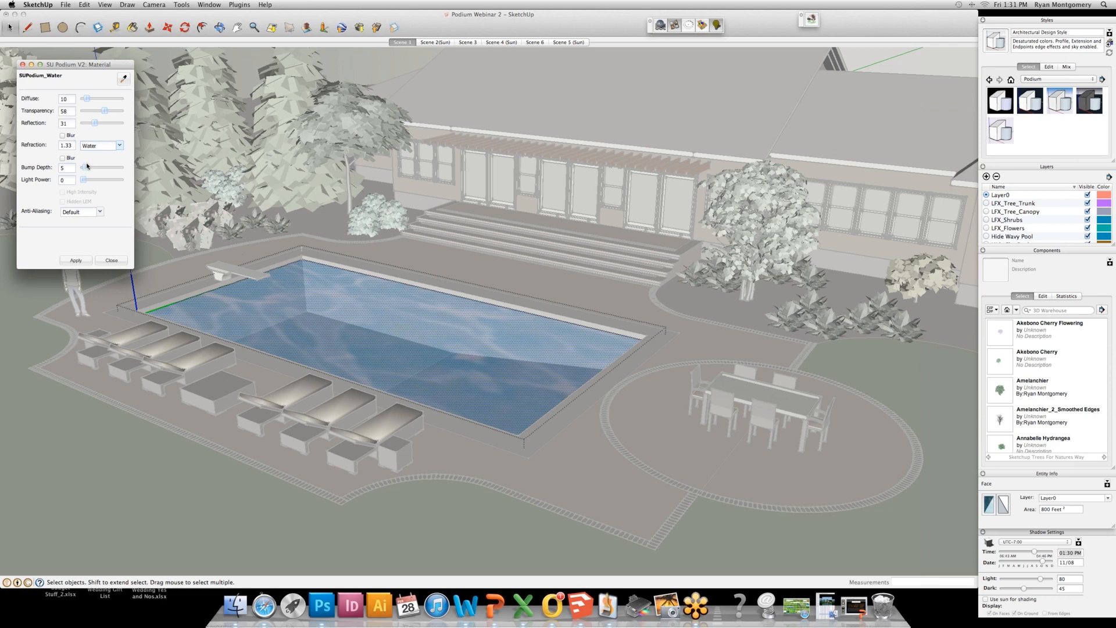
click(83, 261)
click(22, 65)
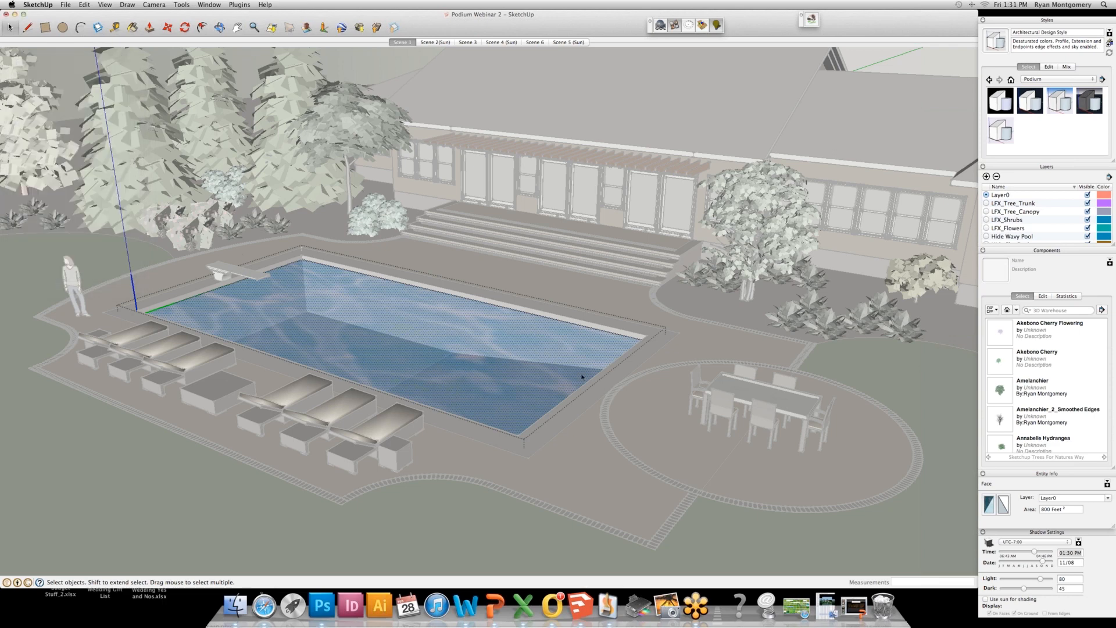
click(572, 411)
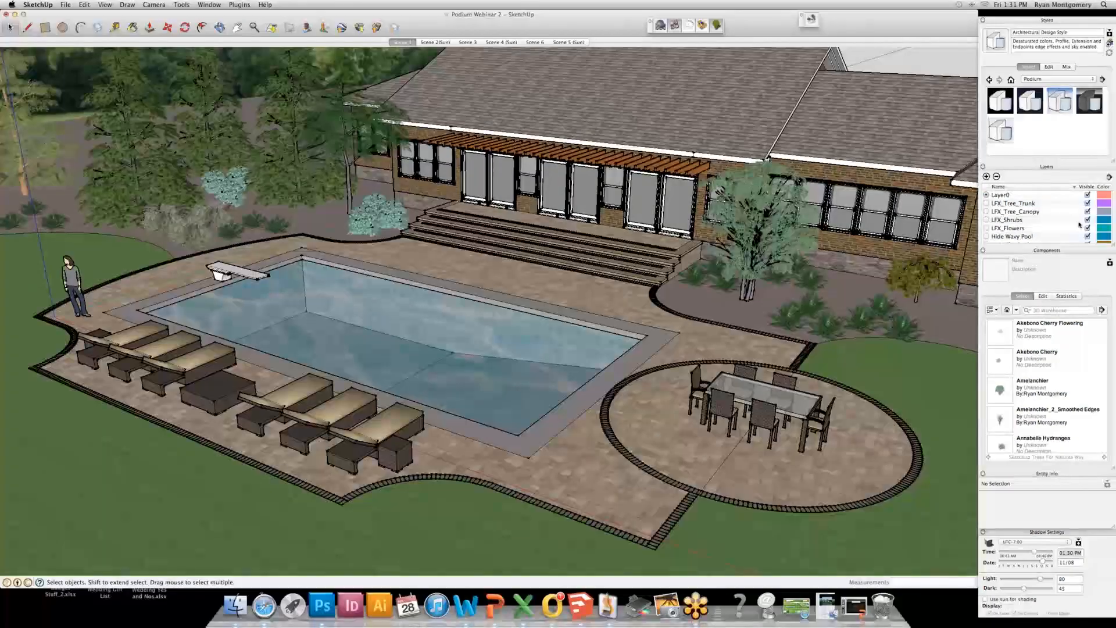
Hide the LFX_Tree_Trunk, LFX_Tree_Canopy, LFX_Shrubs and LFX_Flowers layers.
click(1088, 203)
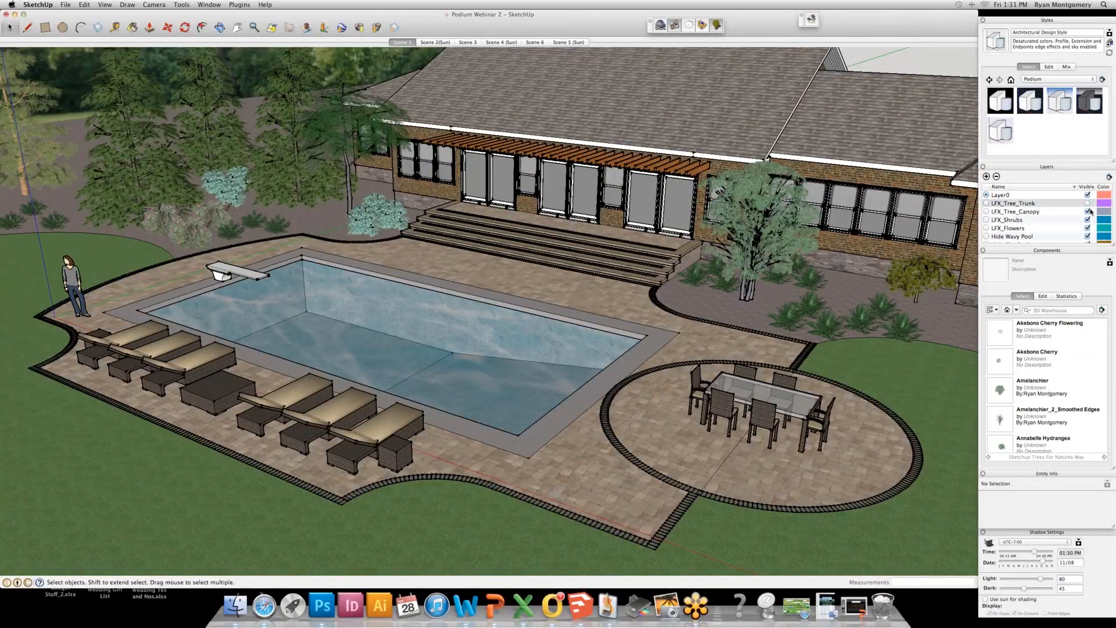
click(1088, 211)
click(1088, 220)
click(1088, 228)
scroll(1053, 223, down, 1)
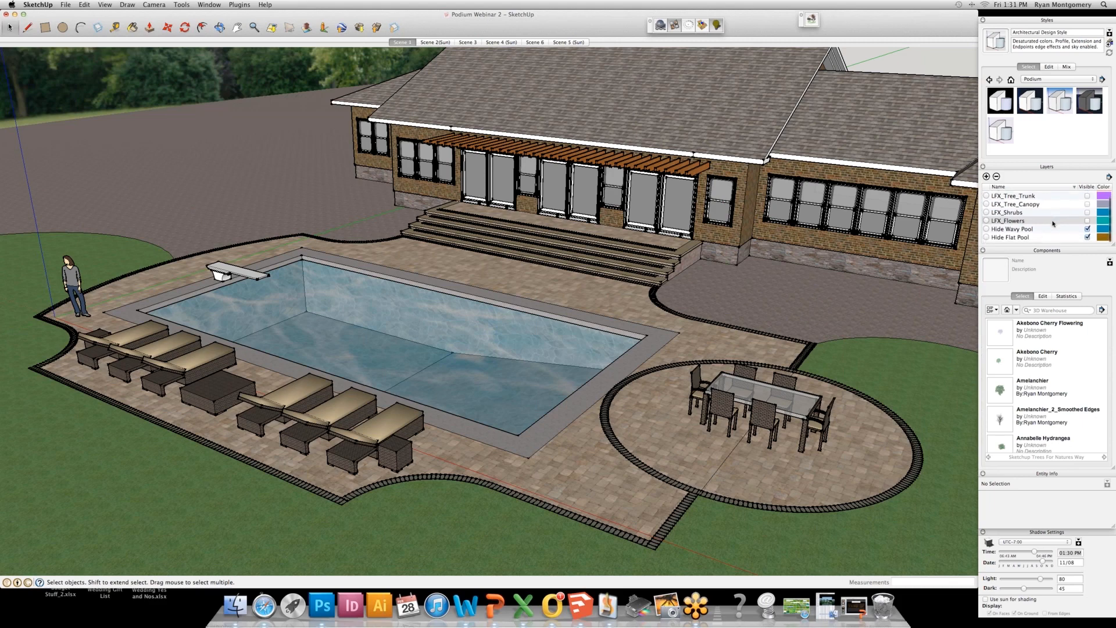
scroll(1053, 223, up, 1)
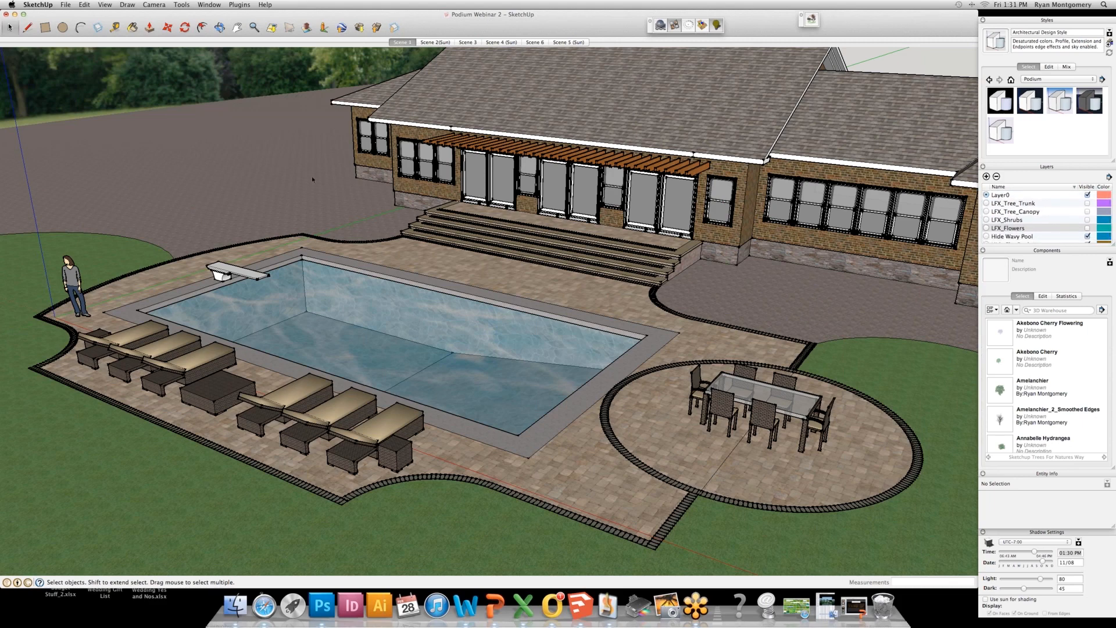
Examine the curved tree line backdrop behind the house and the extent of the ground plane, and return to Scene 1.
scroll(312, 179, down, 2)
scroll(312, 179, down, 6)
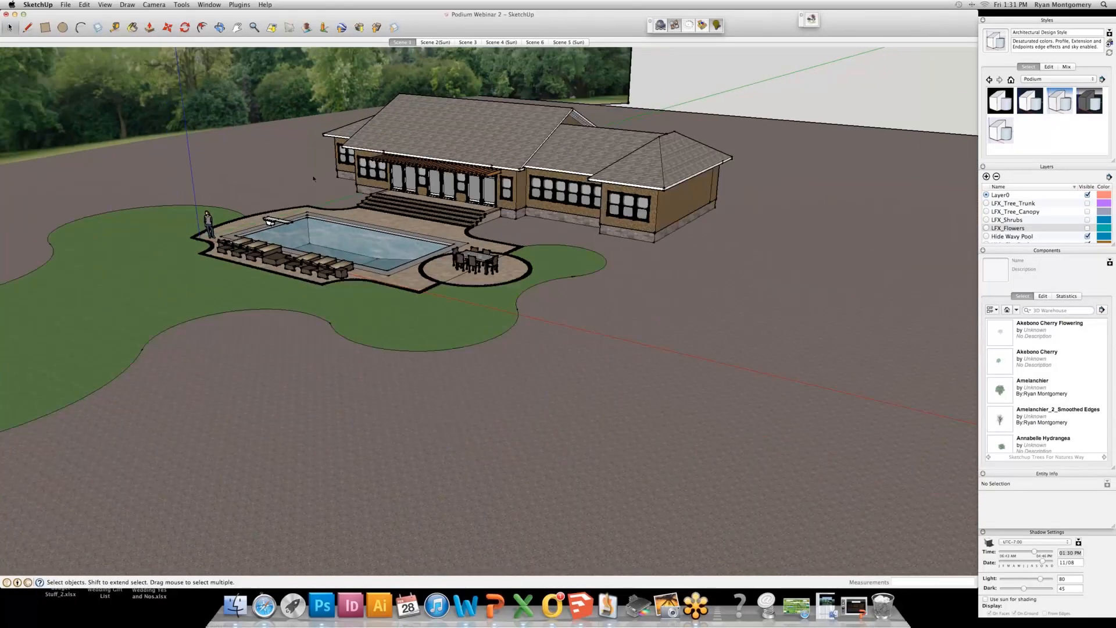
shift+middle_drag(427, 268, 538, 291)
scroll(349, 203, up, 2)
shift+middle_drag(349, 204, 487, 302)
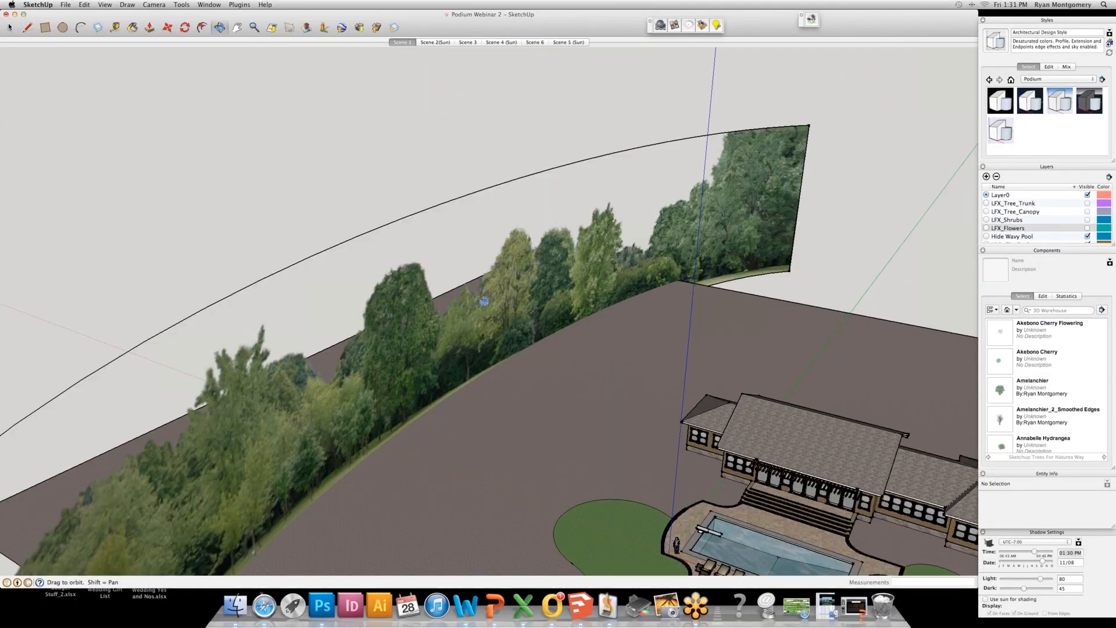
click(793, 171)
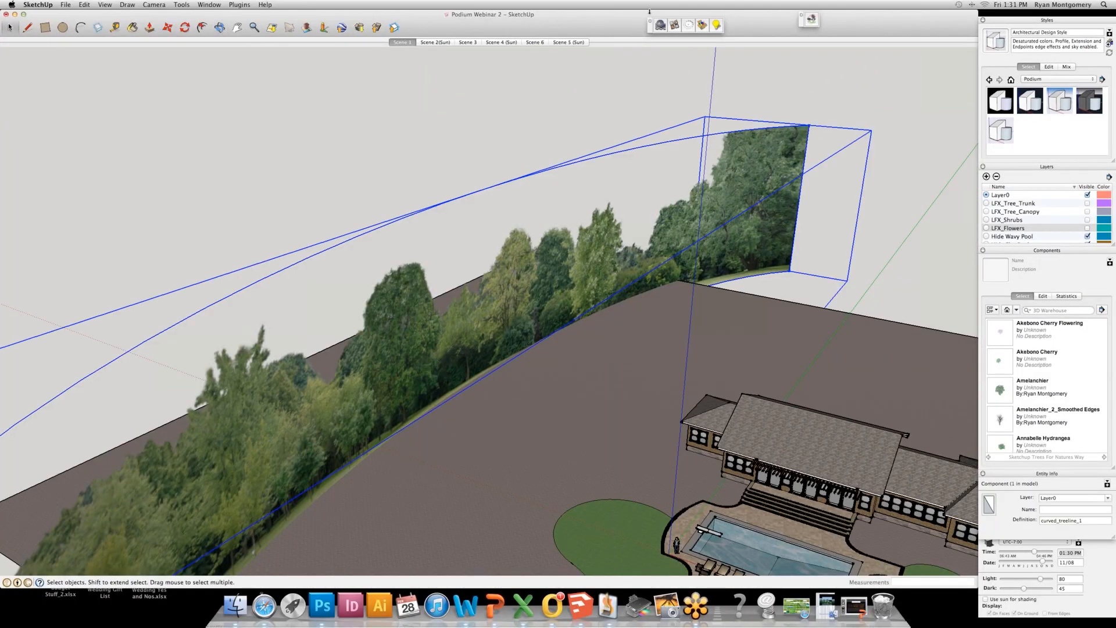
middle_drag(785, 374, 503, 242)
shift+middle_drag(802, 241, 484, 224)
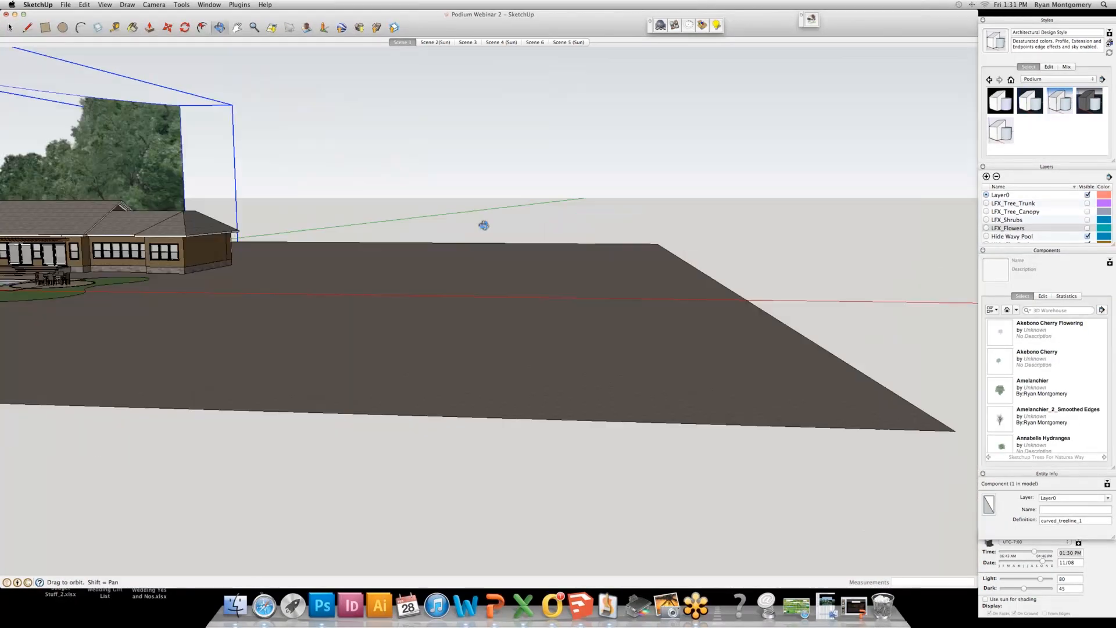
middle_drag(741, 255, 781, 243)
click(413, 43)
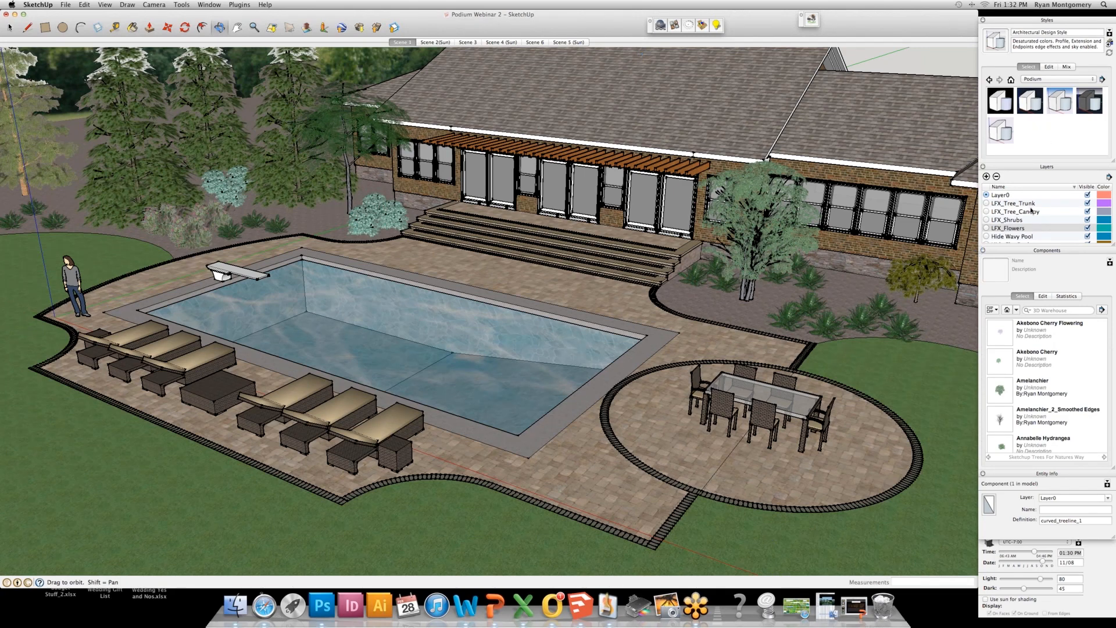
Open the Podium material settings and the environment settings of the Podium render options.
click(675, 25)
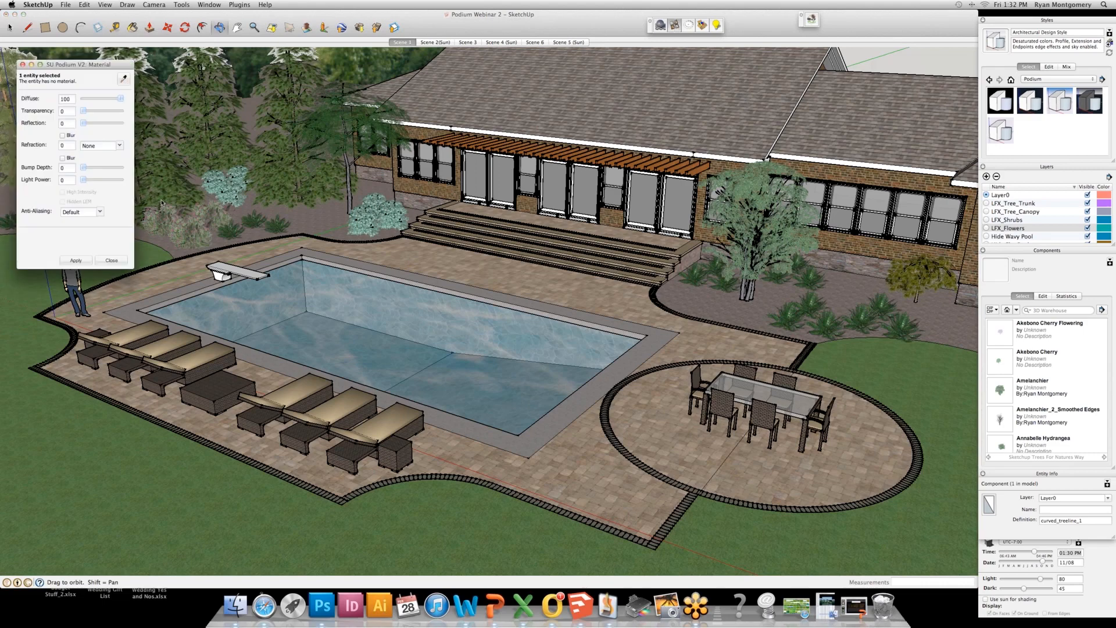
click(685, 25)
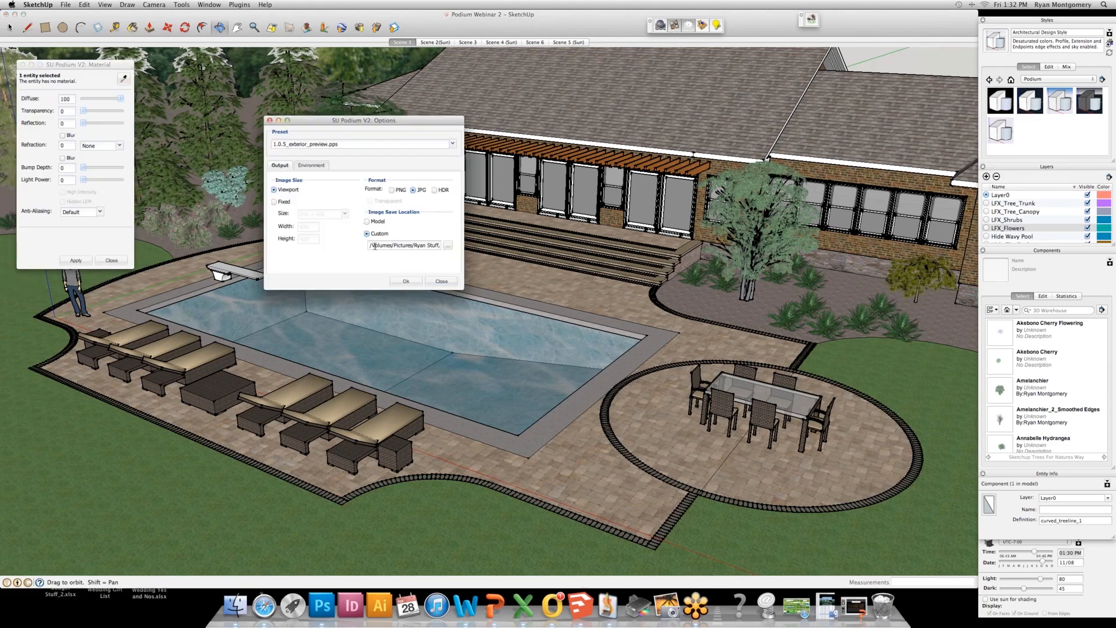
click(312, 165)
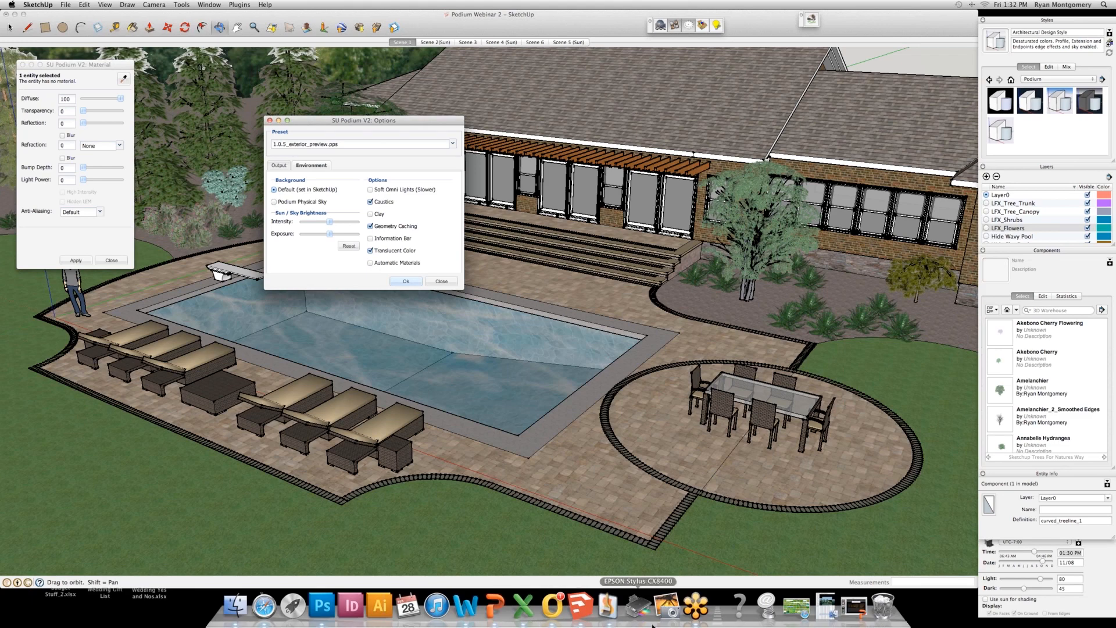
Switch to PowerPoint, view the A Full Scene renders as a slide show and exit the show.
click(493, 607)
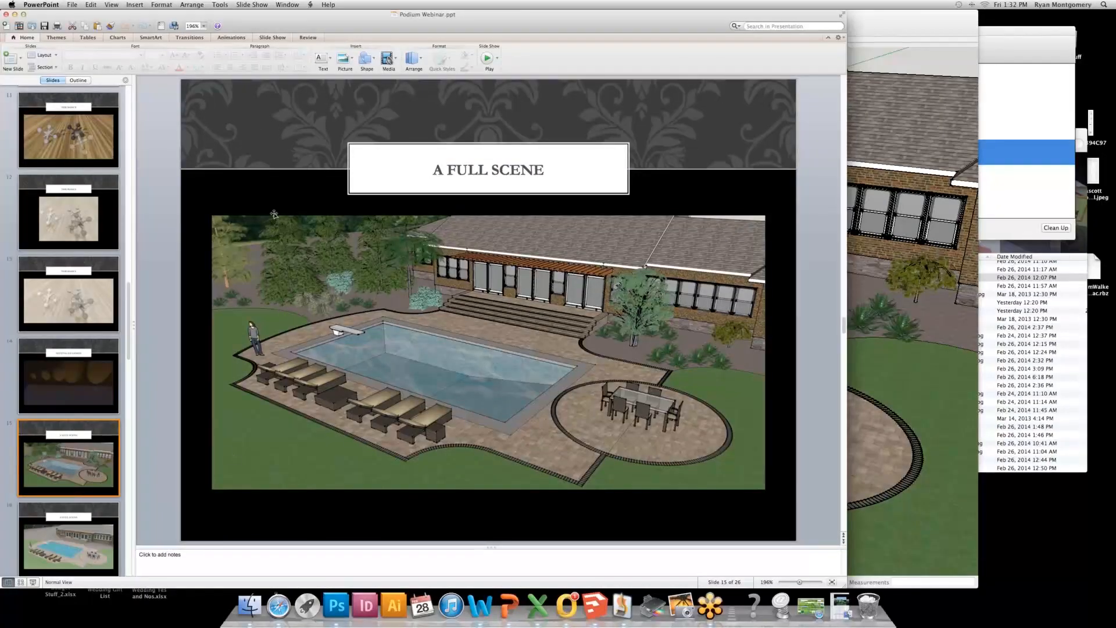
click(33, 582)
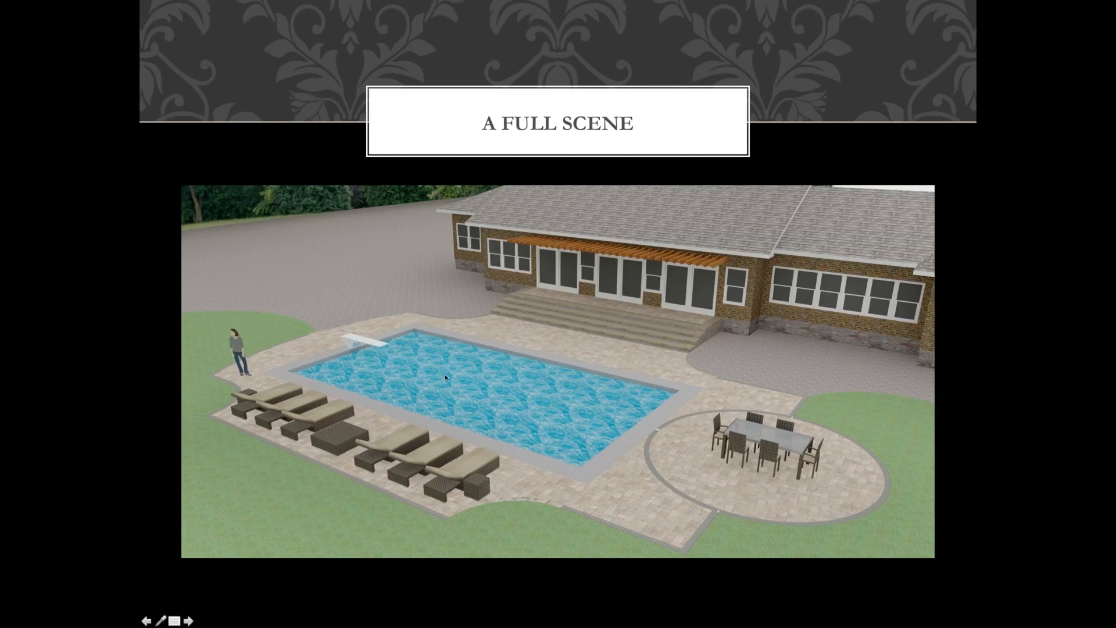
key(Escape)
Return to SketchUp, close the SU Podium Browser and enable Automatic Materials in the Podium render options.
click(873, 11)
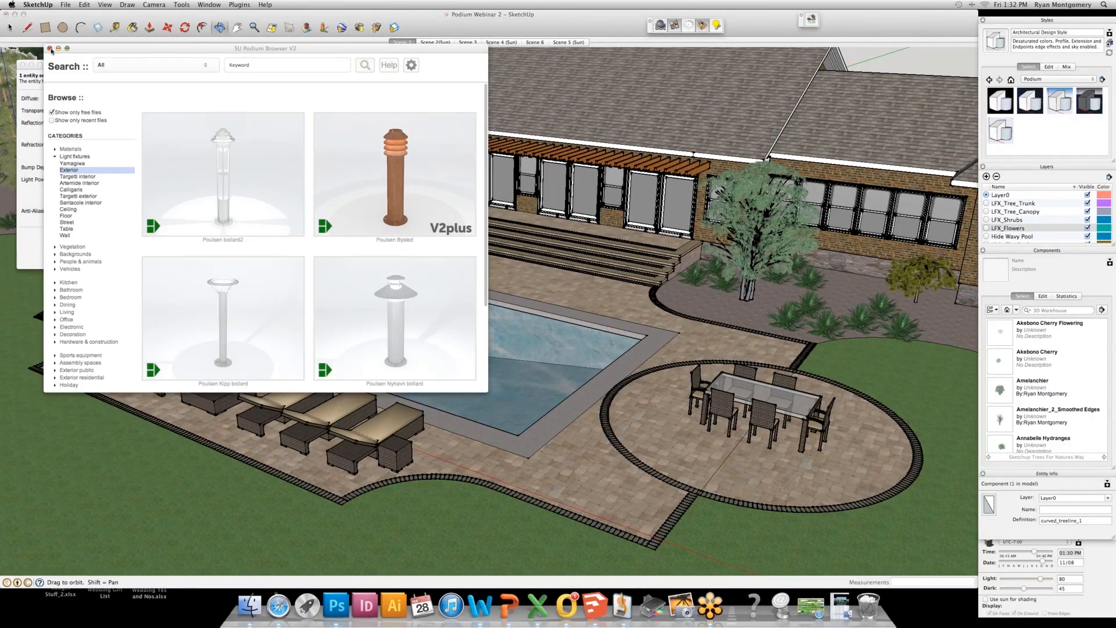
click(49, 48)
click(369, 263)
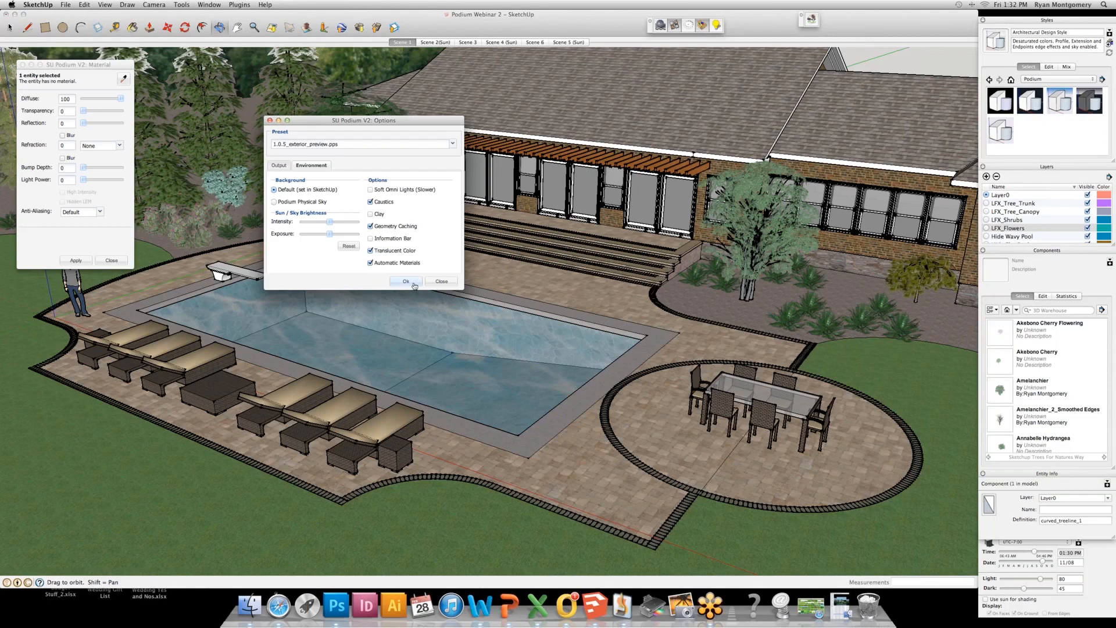
click(406, 282)
Set the Podium render output to a fixed size of 640 x 480 with the 1.0.3_exterior.pps preset, and switch to Safari.
click(689, 25)
click(281, 165)
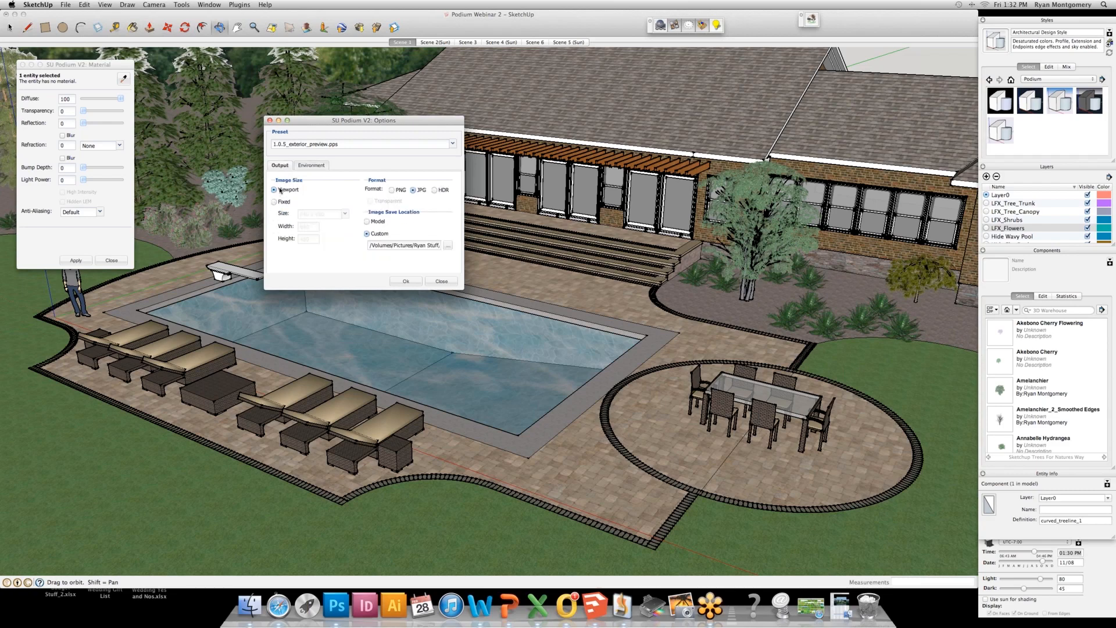
click(274, 202)
click(317, 214)
click(364, 207)
click(343, 149)
click(330, 159)
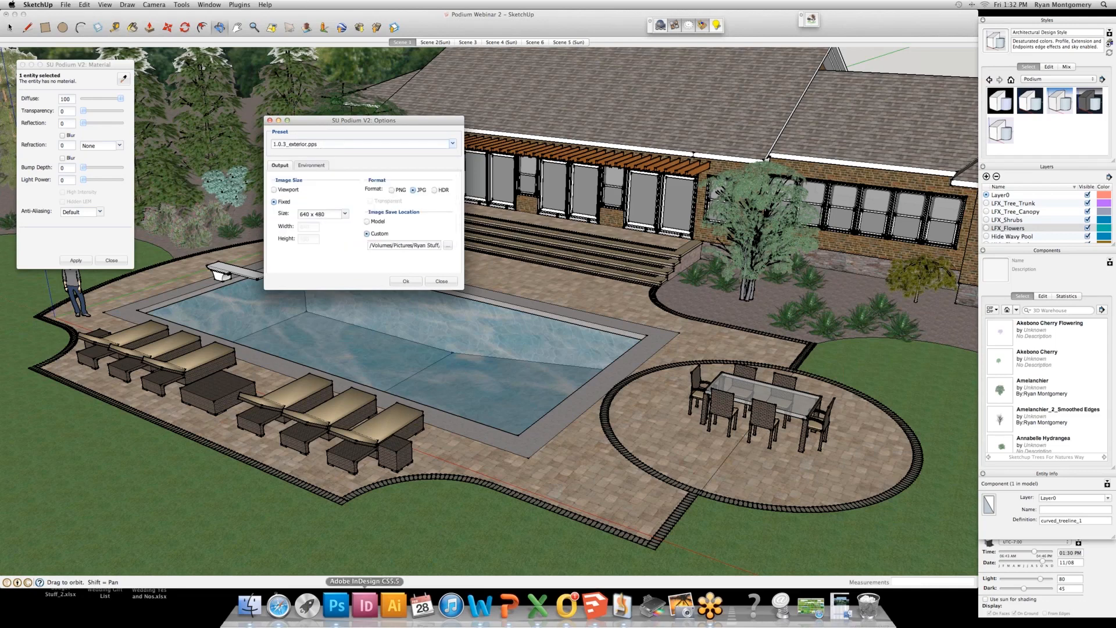
click(278, 606)
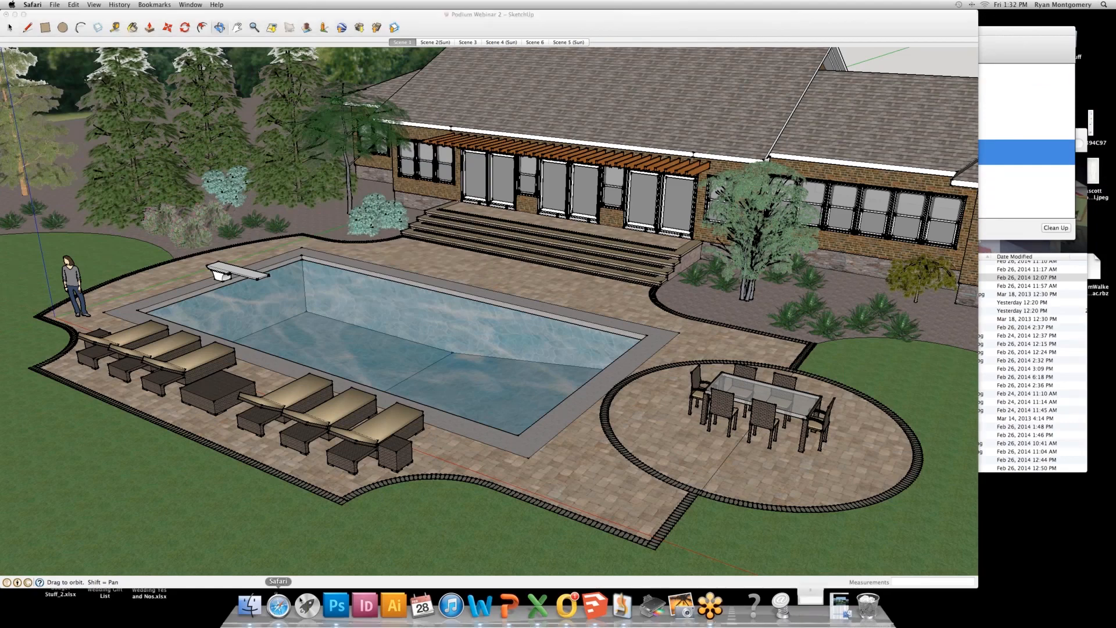
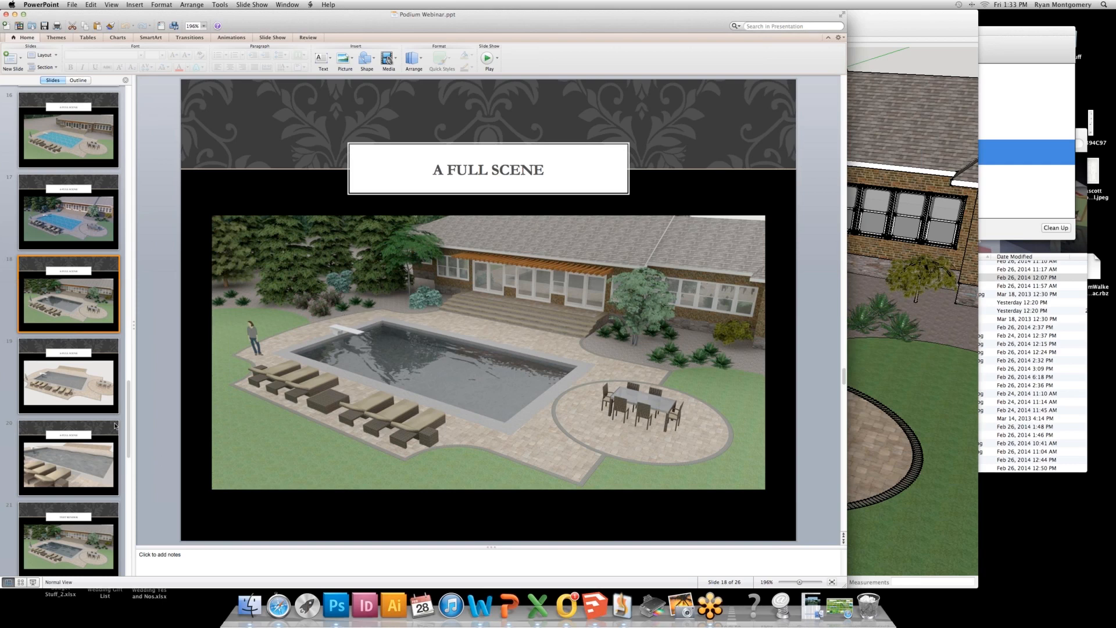
Show the next A Full Scene slide, minimise the presentation and close the blank Word document to return to SketchUp.
click(83, 387)
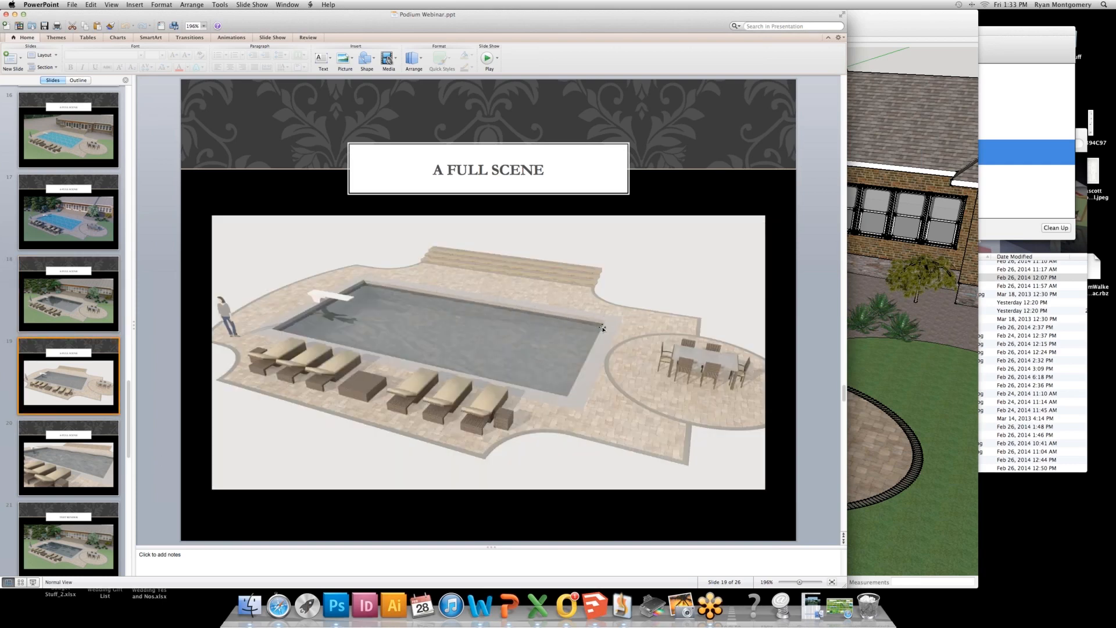
click(14, 15)
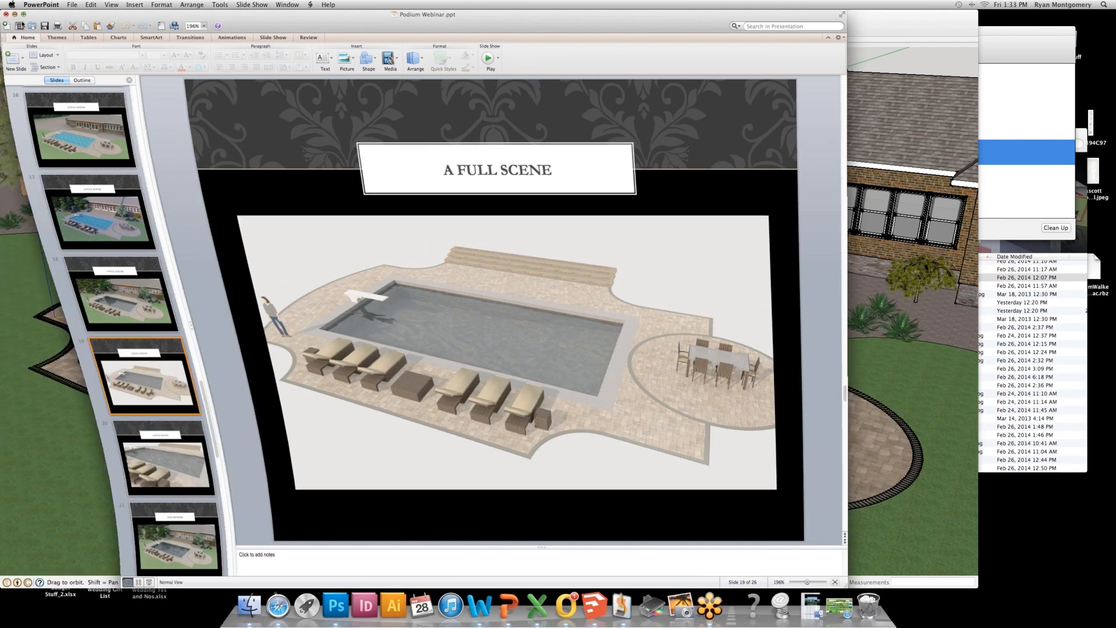
click(348, 157)
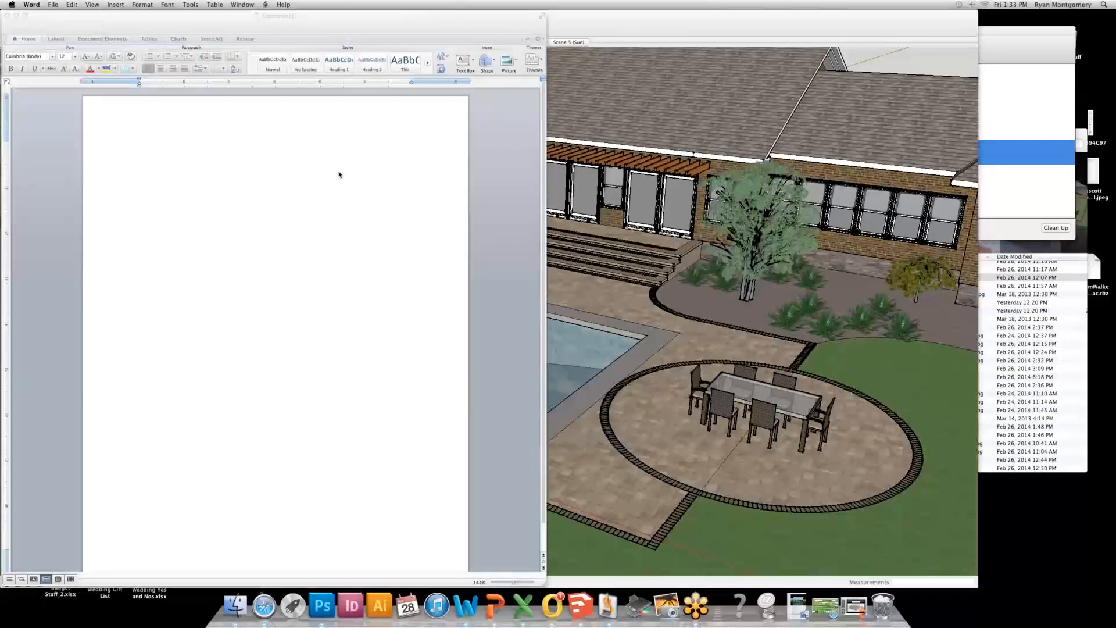
click(8, 16)
Select the wavy water mesh in the swimming pool and delete it so the flat pool component is exposed.
scroll(458, 263, down, 10)
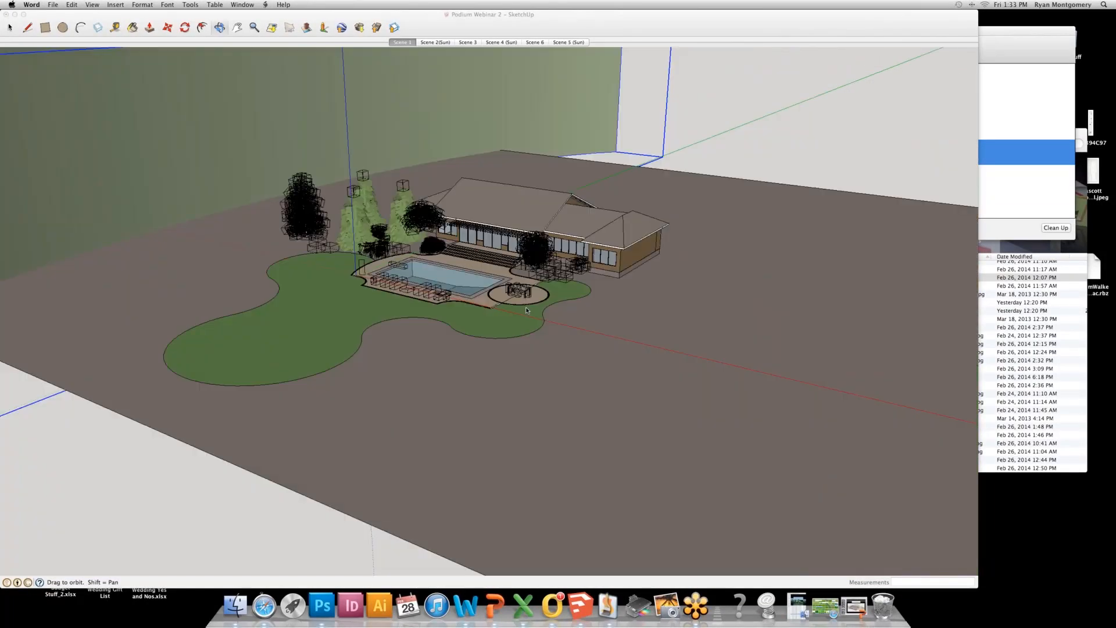
click(455, 284)
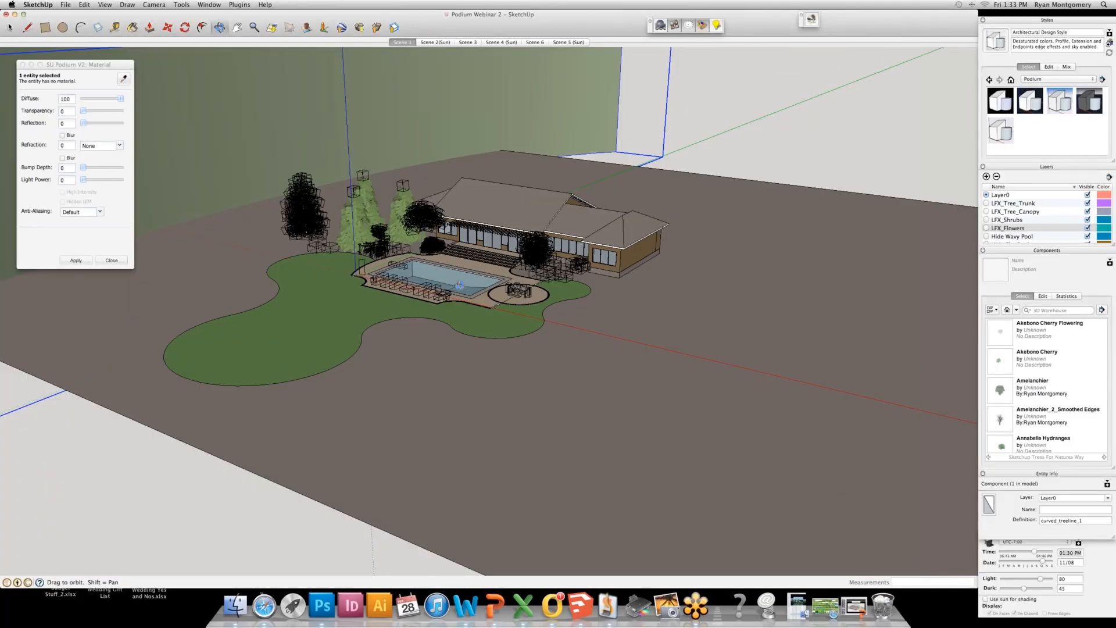
click(459, 284)
shift+middle_drag(855, 371, 237, 266)
scroll(236, 266, down, 6)
scroll(461, 294, up, 8)
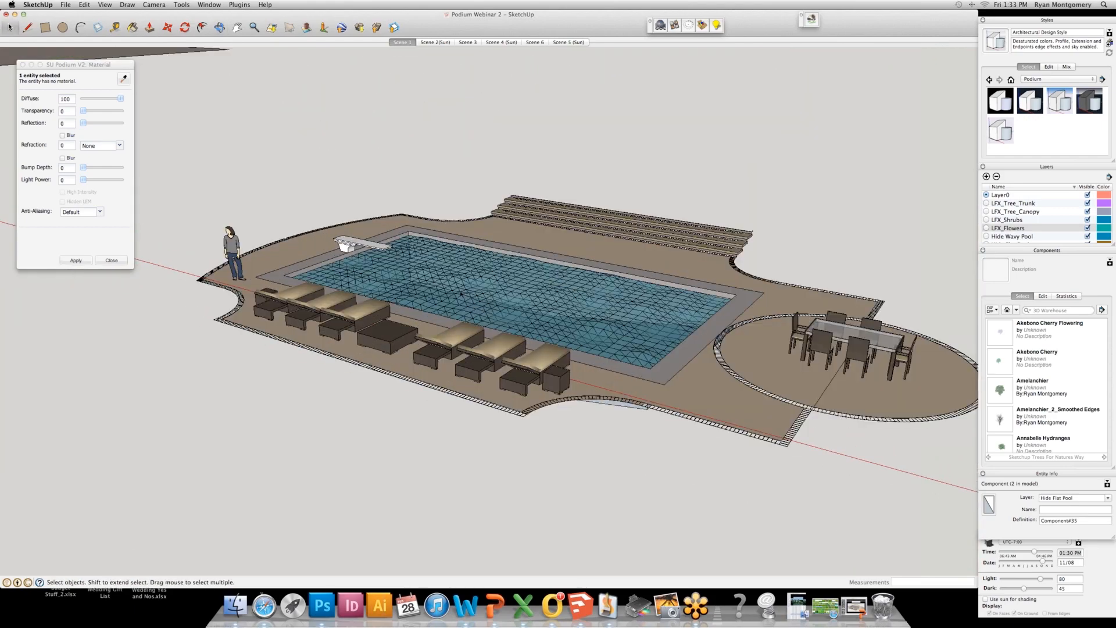
key(Delete)
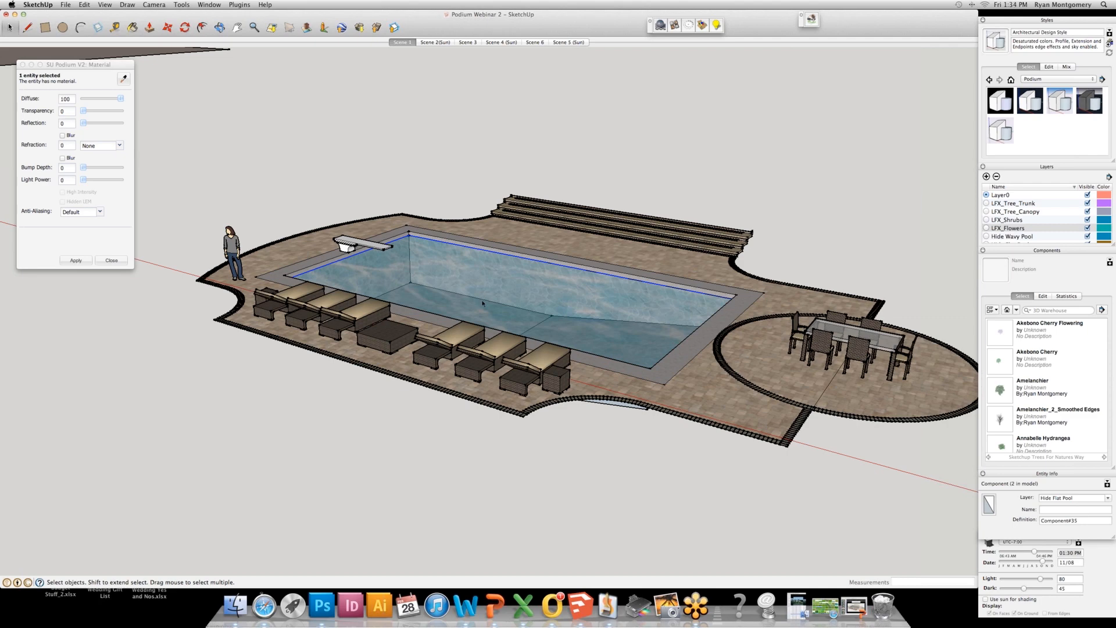
Inside the flat pool component, copy the long edge of the water surface 20' to the opposite side and divide the copies with /20.
double_click(482, 303)
key(o)
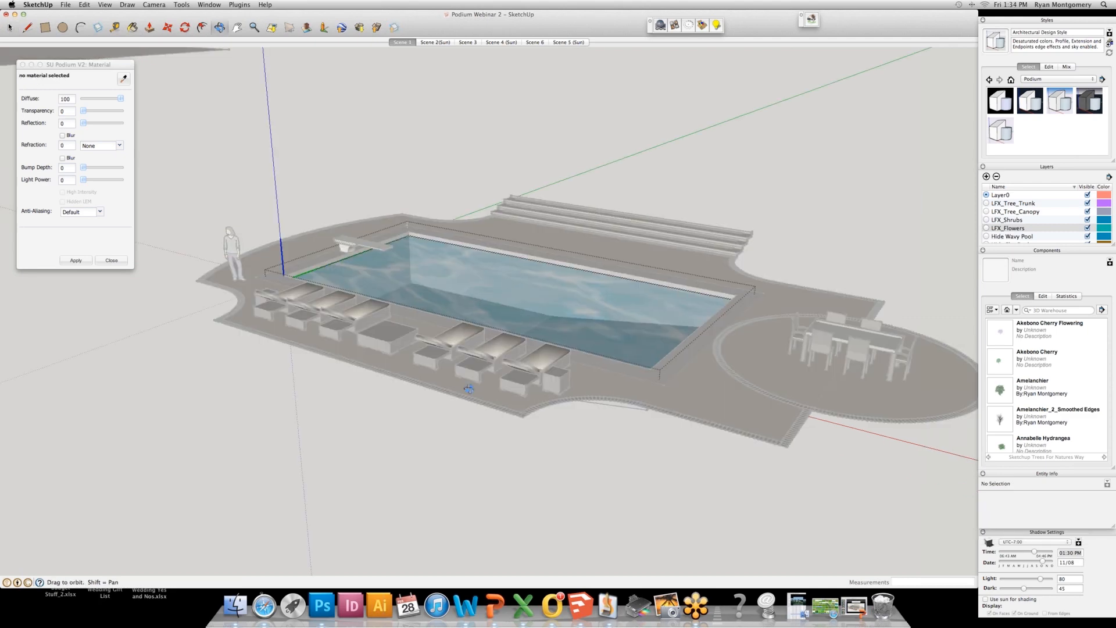
drag(465, 304, 300, 459)
drag(595, 300, 494, 349)
scroll(523, 185, up, 4)
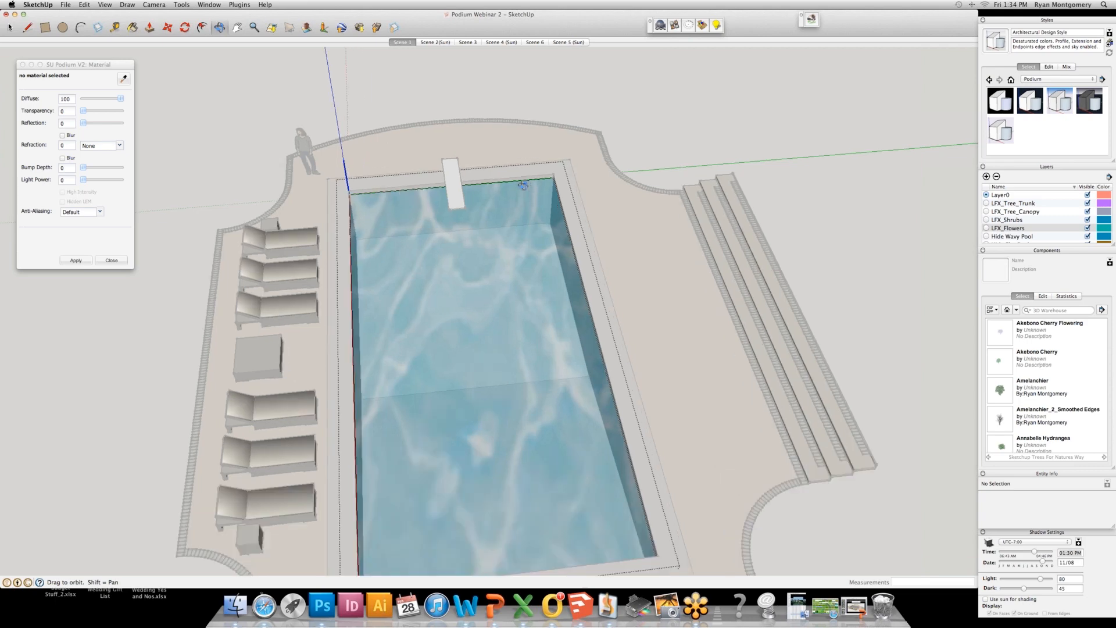
scroll(523, 185, up, 3)
key(space)
click(590, 204)
key(m)
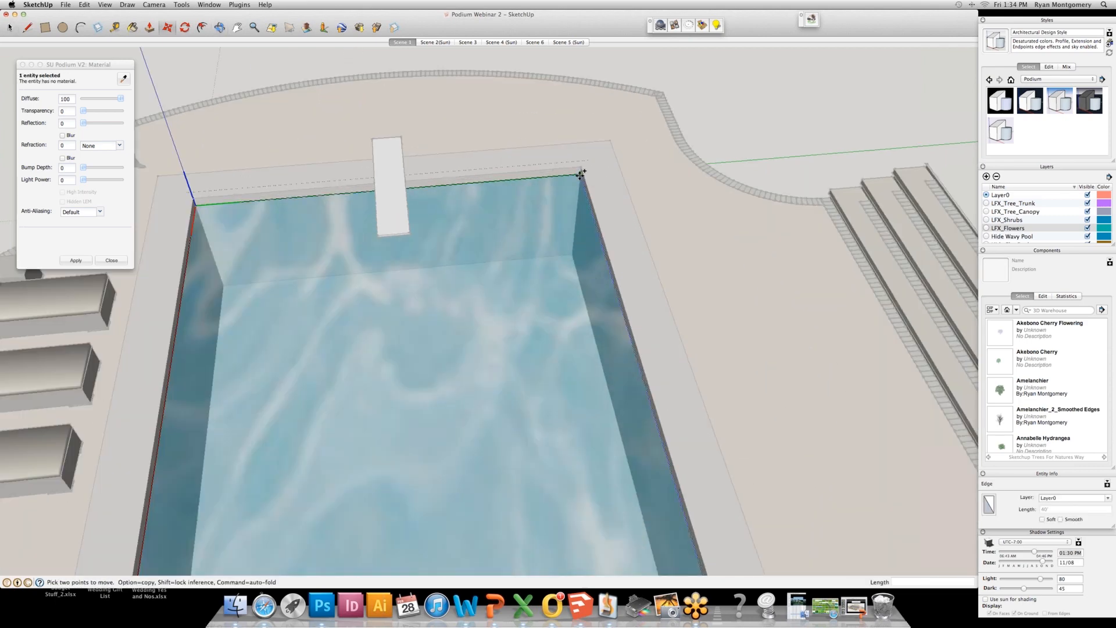
click(581, 175)
key(alt)
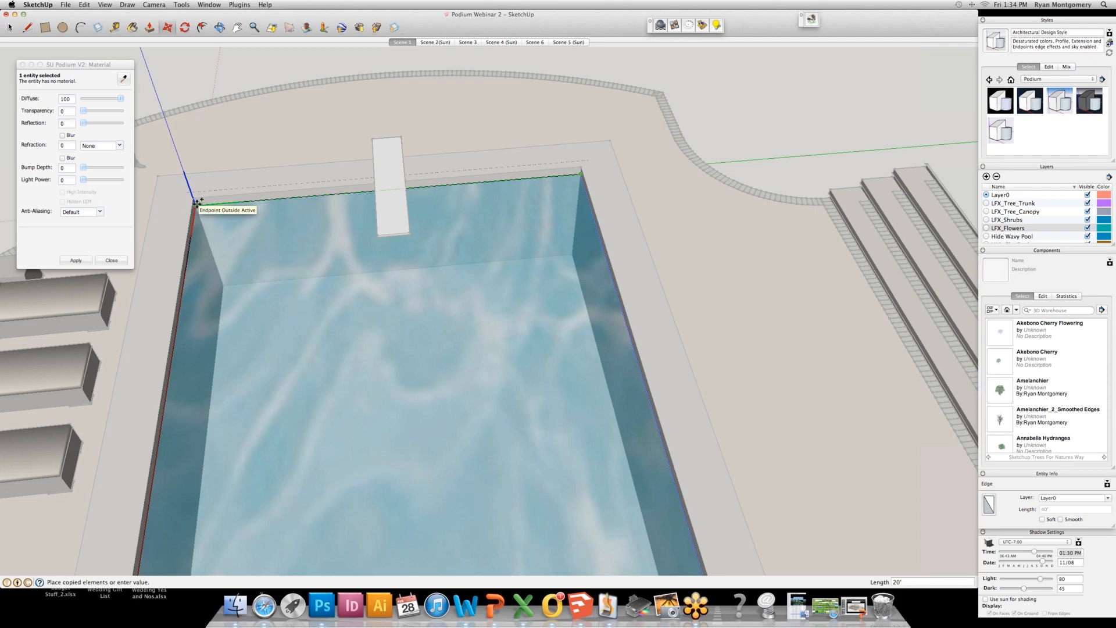
click(196, 203)
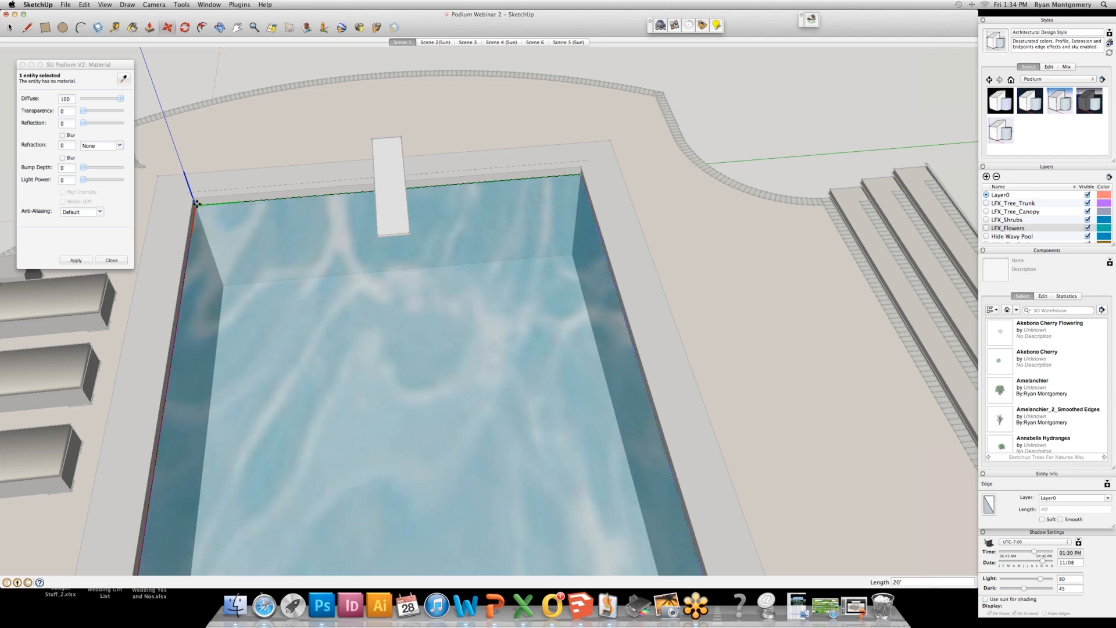
text(/20)
key(Return)
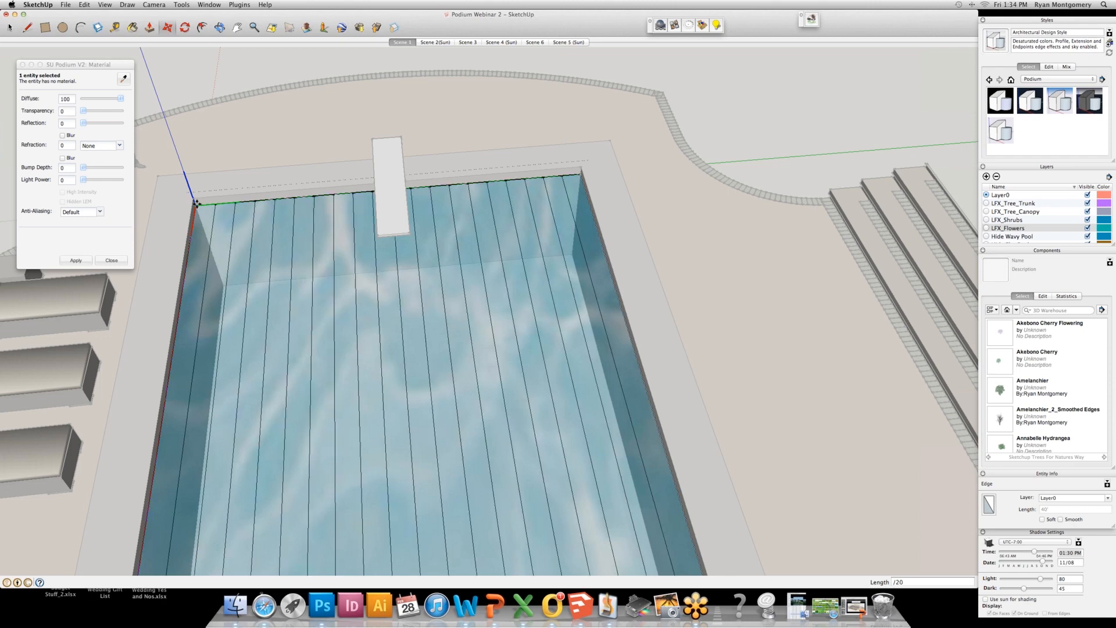
Select the 20 short edge segments beside the diving board, copy them 40' along the pool and divide the copies with /40.
key(space)
shift+middle_drag(407, 263, 525, 344)
drag(228, 202, 766, 292)
key(m)
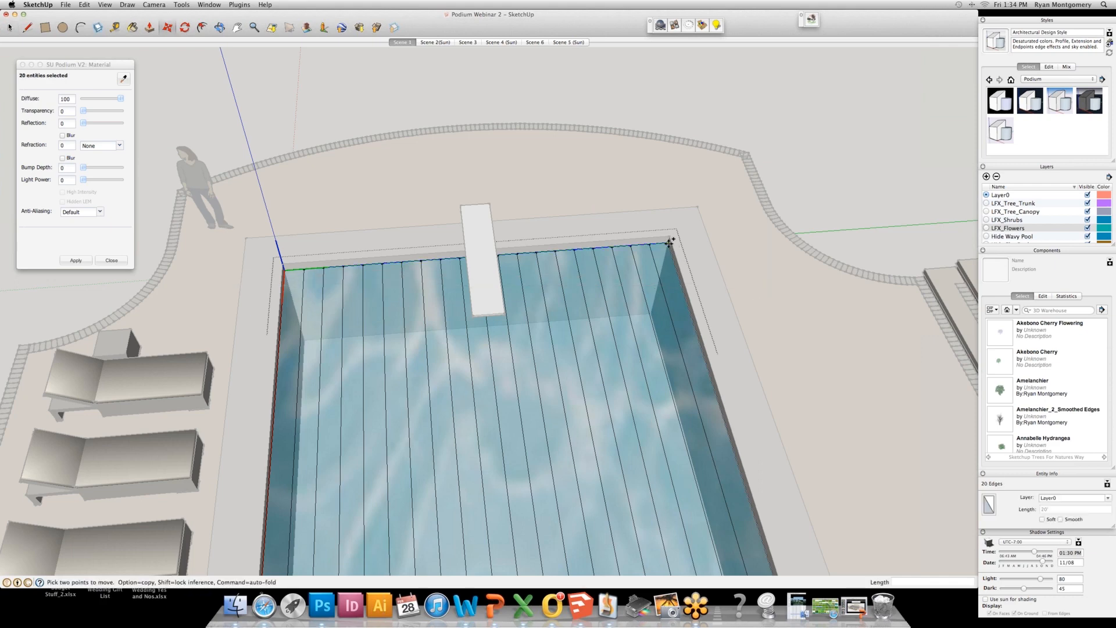
click(669, 243)
key(Escape)
click(670, 244)
key(alt)
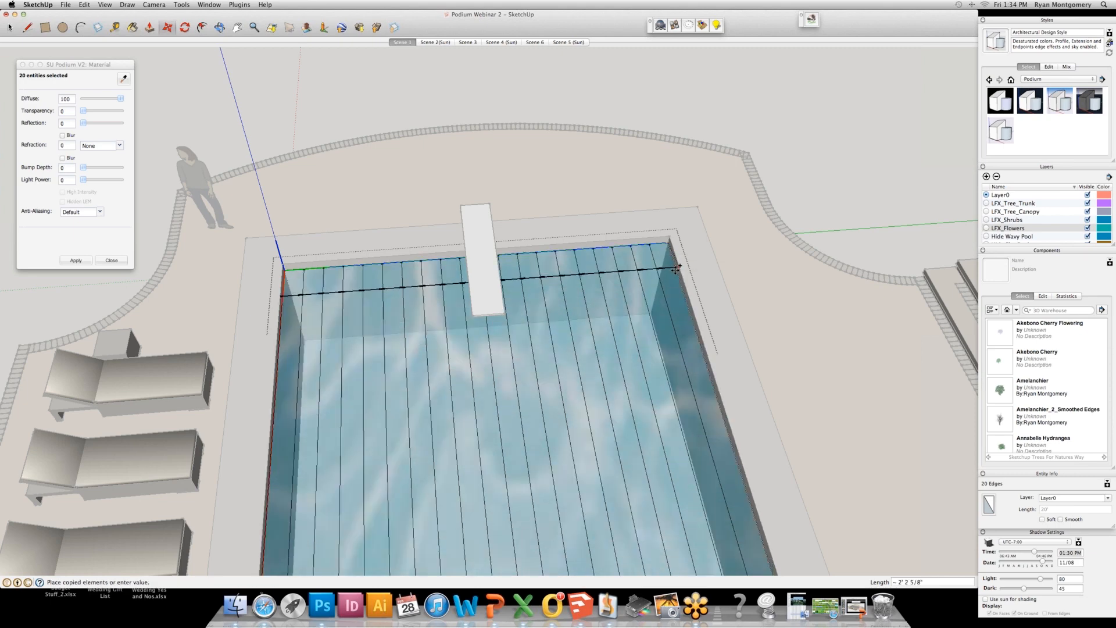
text(40')
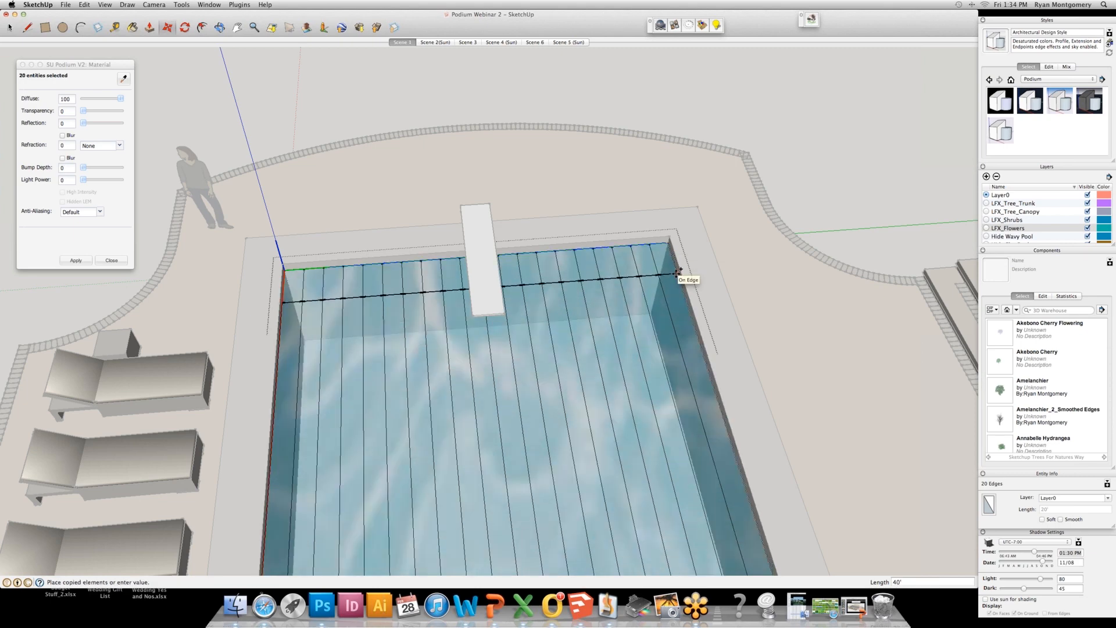
key(Return)
text(/)
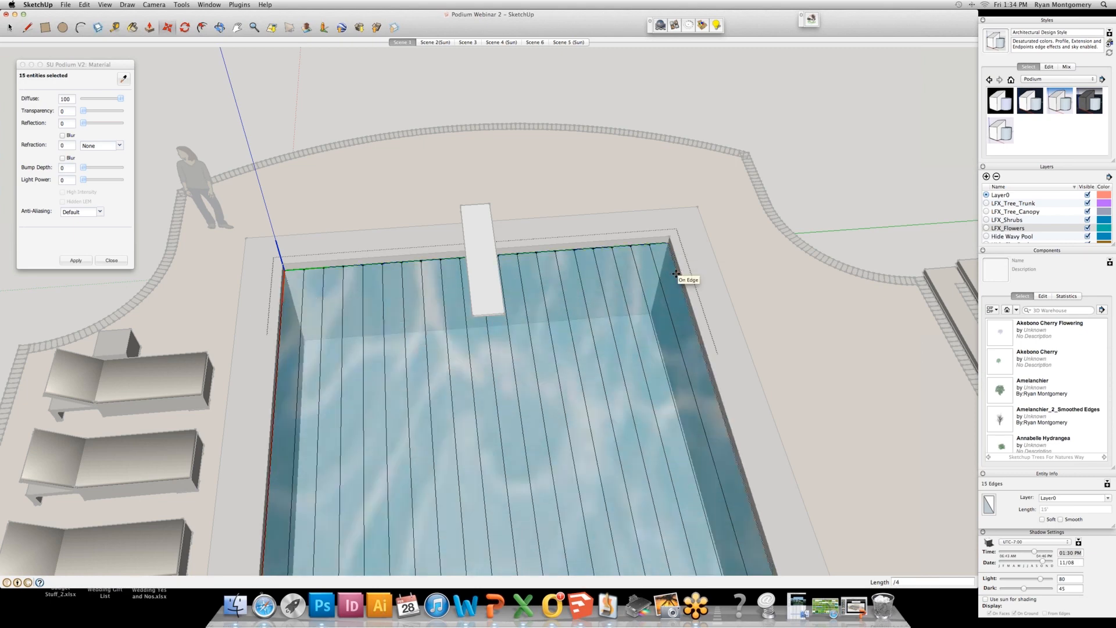
text(40)
key(Return)
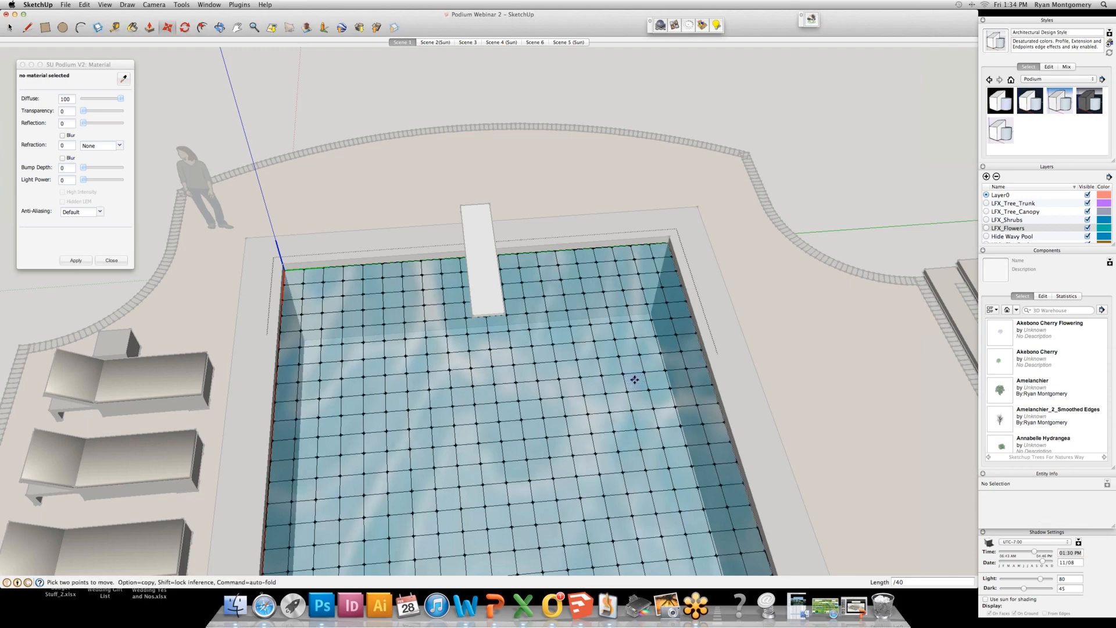
Start the Sandbox Smoove tool with a 3' radius and shape a first wave in the water grid's corner beyond the diving board.
scroll(634, 375, down, 2)
scroll(635, 374, down, 2)
middle_drag(635, 374, 767, 238)
drag(768, 238, 442, 349)
click(156, 5)
mouse_move(177, 5)
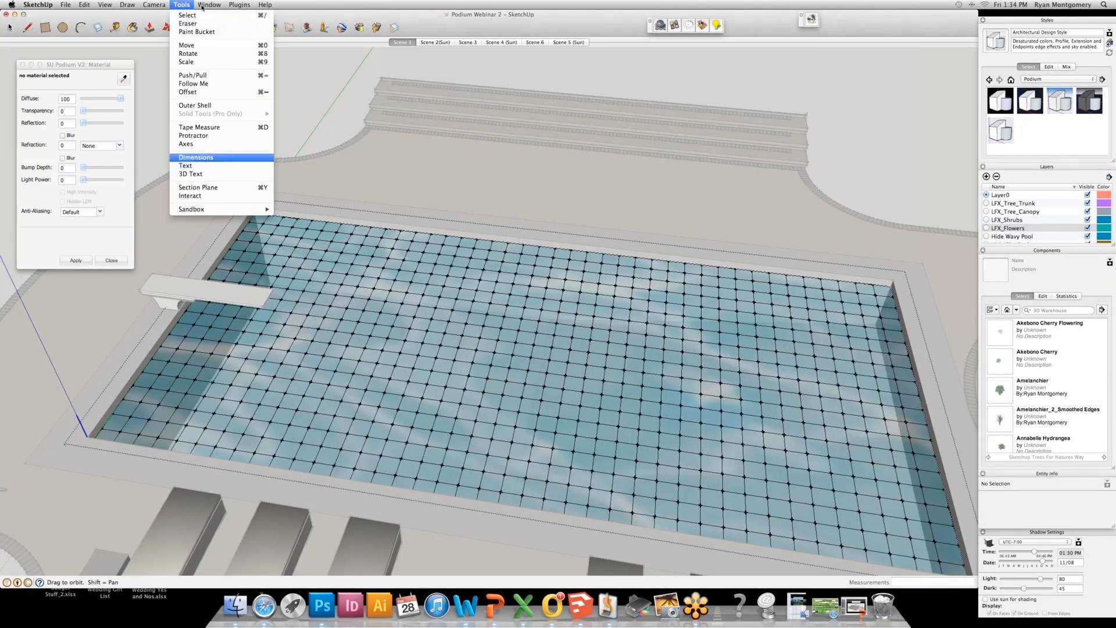
mouse_move(255, 210)
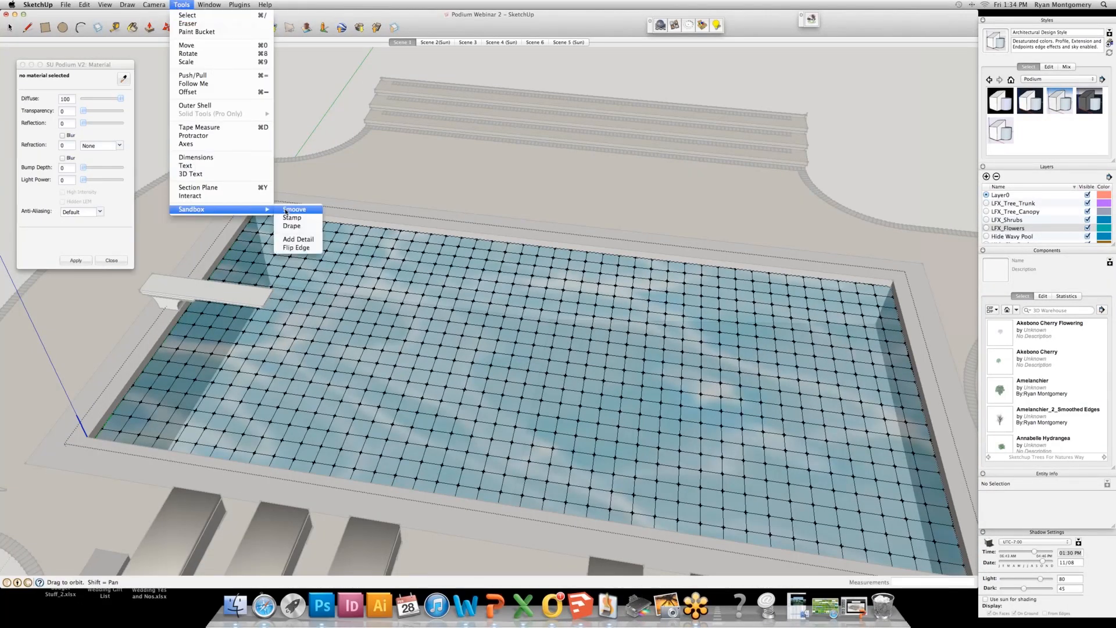
click(293, 209)
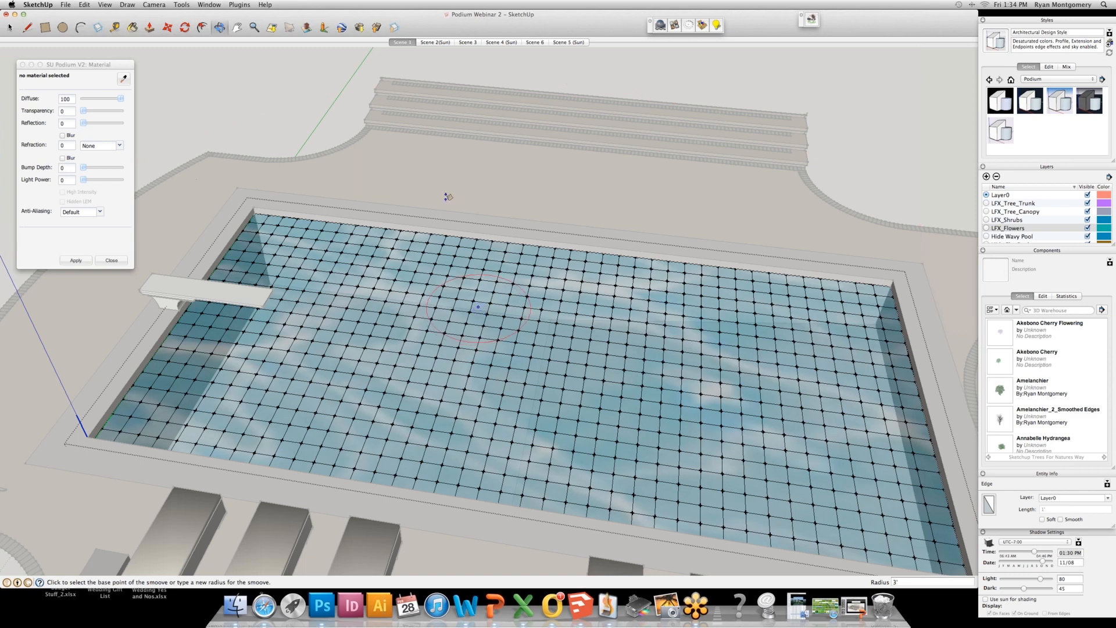
click(279, 241)
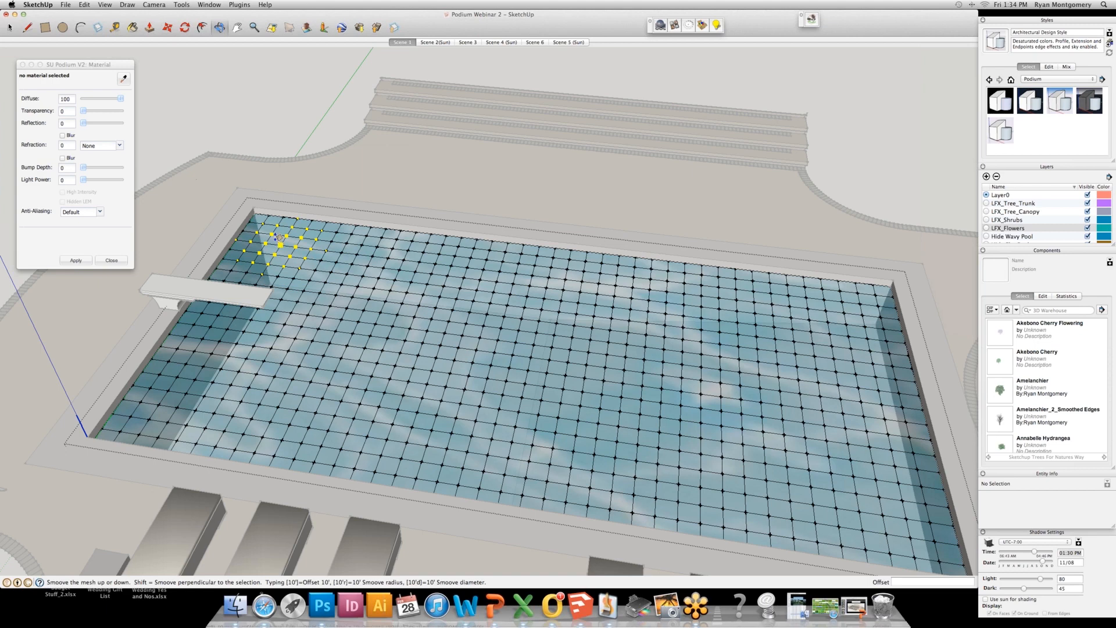
click(277, 239)
Smoove four more waves up and down the water grid, from beyond the diving board along the far long edge.
click(374, 268)
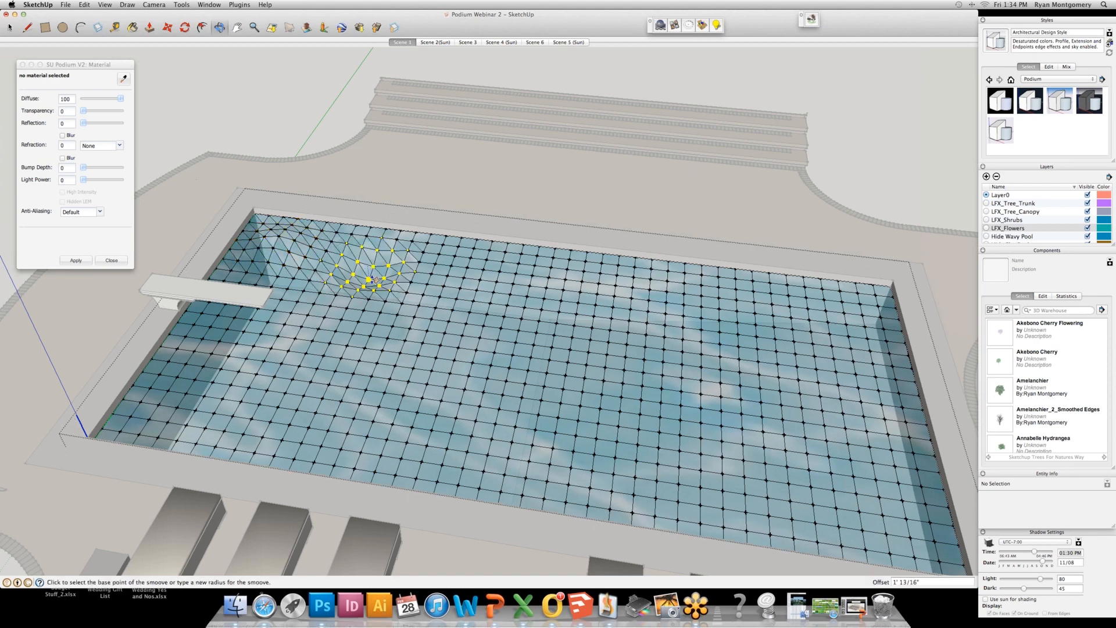
click(373, 279)
click(429, 238)
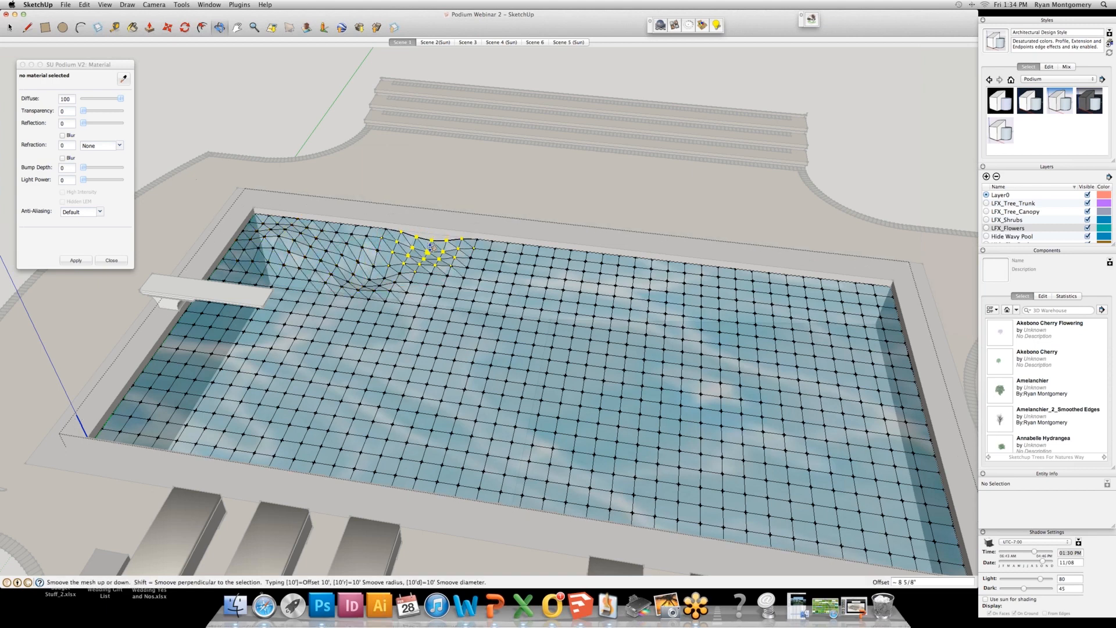
click(429, 249)
click(510, 245)
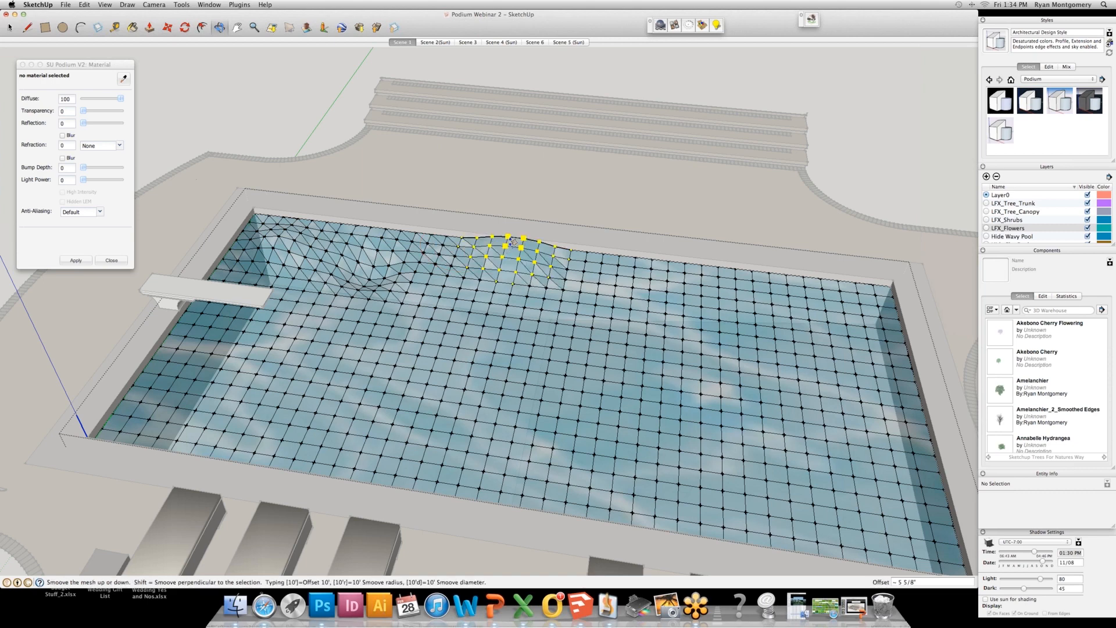
click(510, 247)
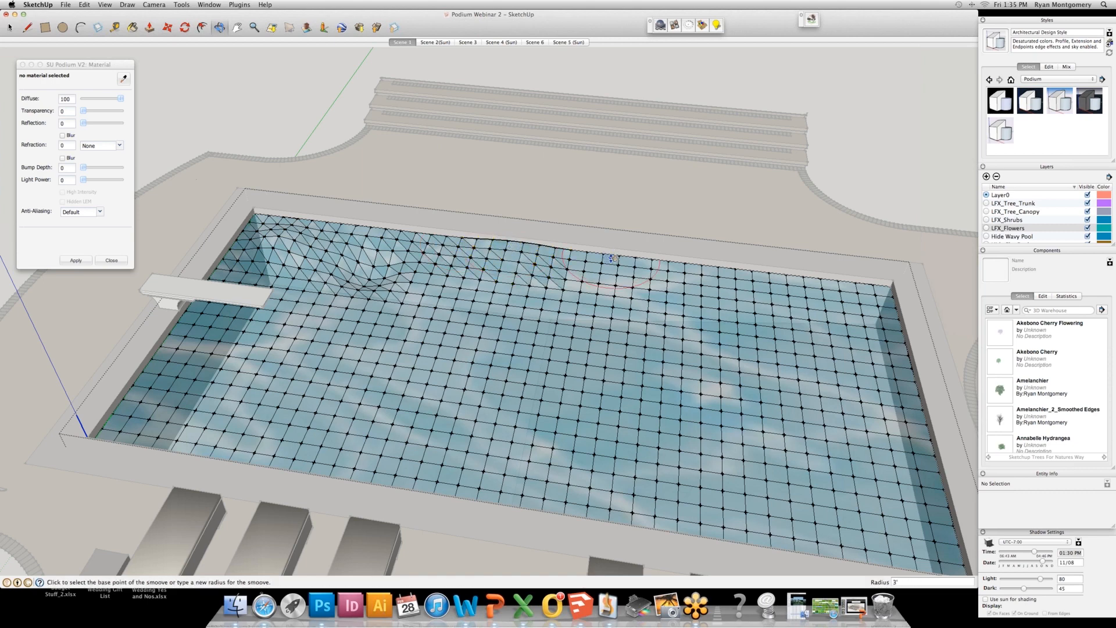
click(607, 257)
click(614, 261)
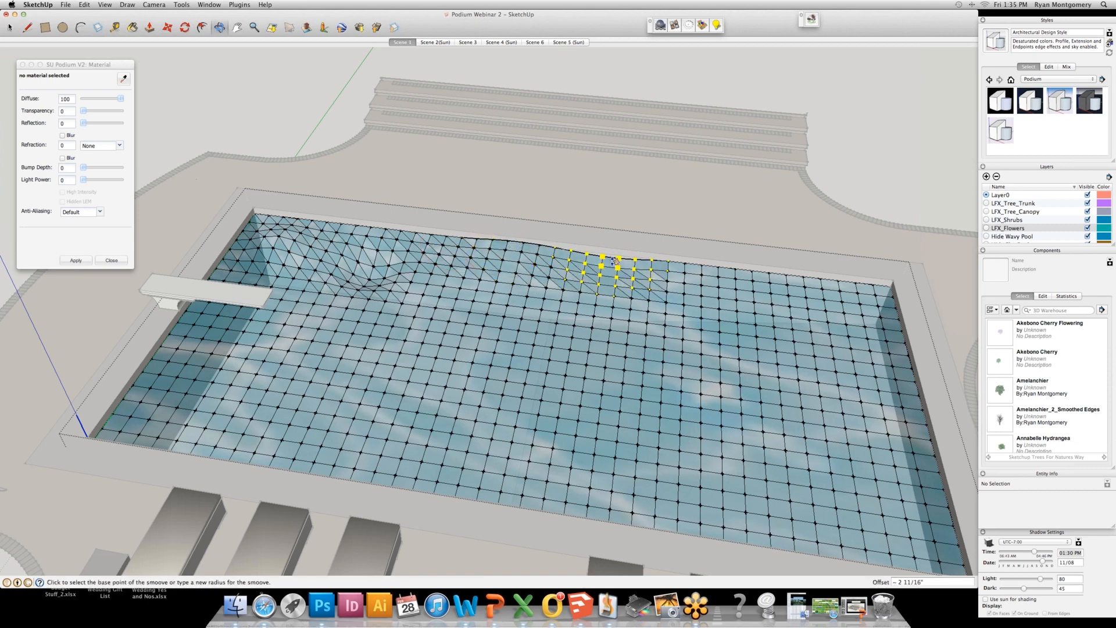
Smoove four small waves across the middle of the pool's water grid.
click(572, 347)
click(572, 346)
click(489, 341)
click(488, 342)
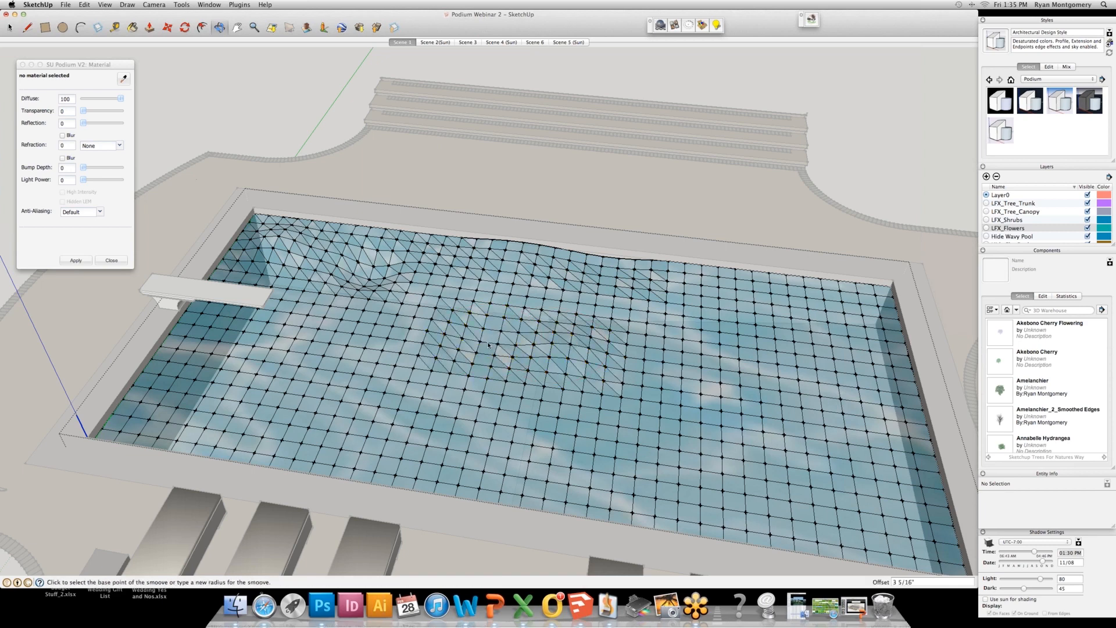
click(329, 366)
click(331, 363)
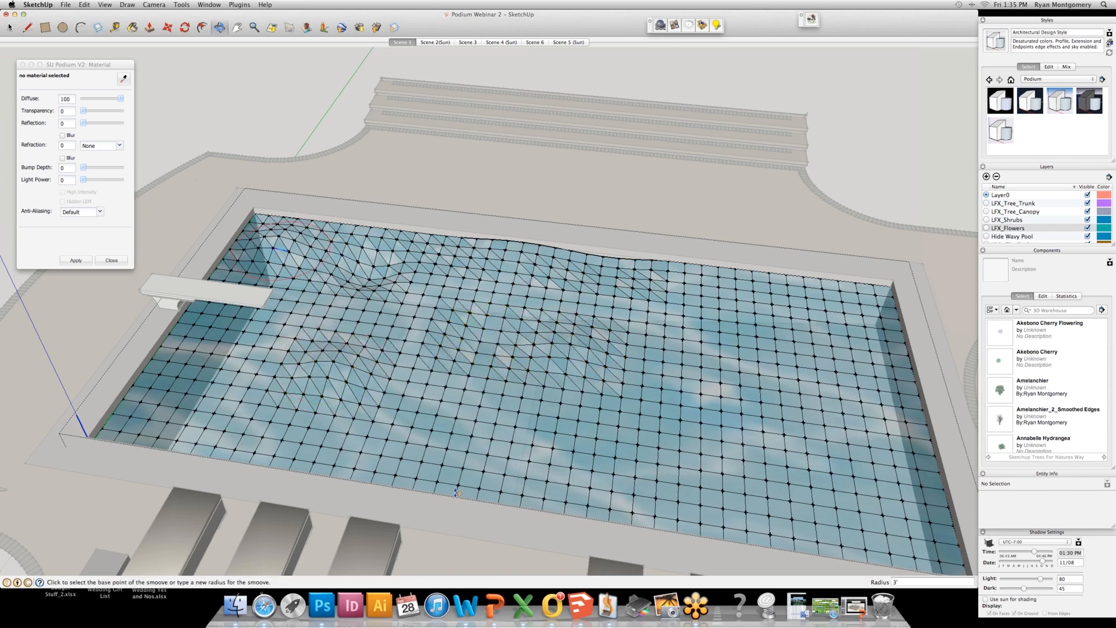
click(695, 403)
click(698, 401)
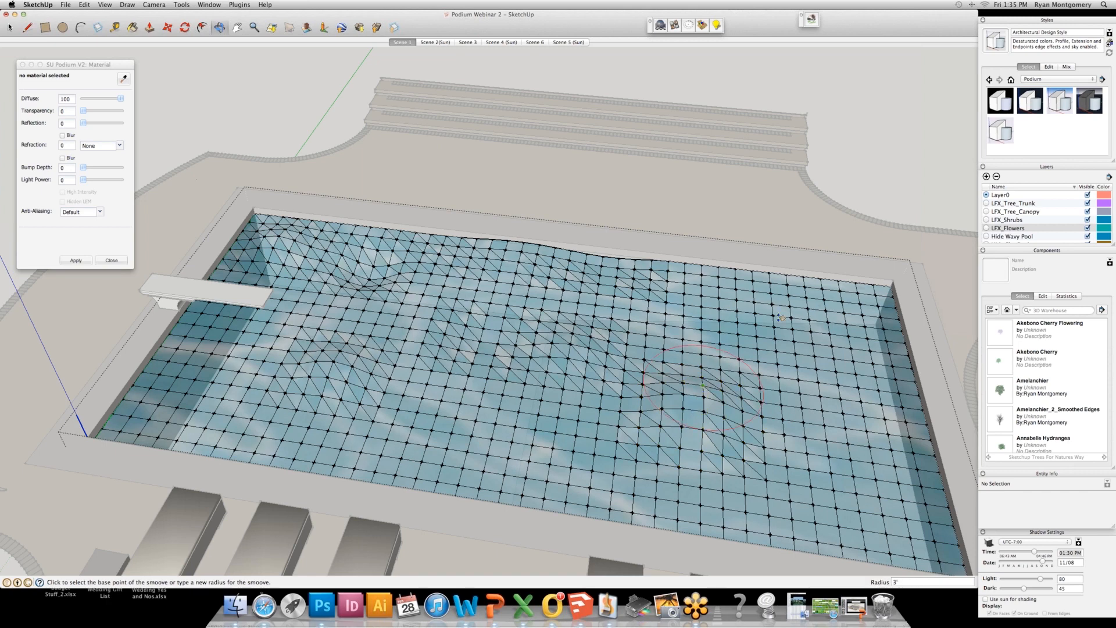
Smoove three waves into the water grid's house-side area opposite the diving board, one of them in the far corner.
click(753, 323)
click(755, 322)
click(877, 298)
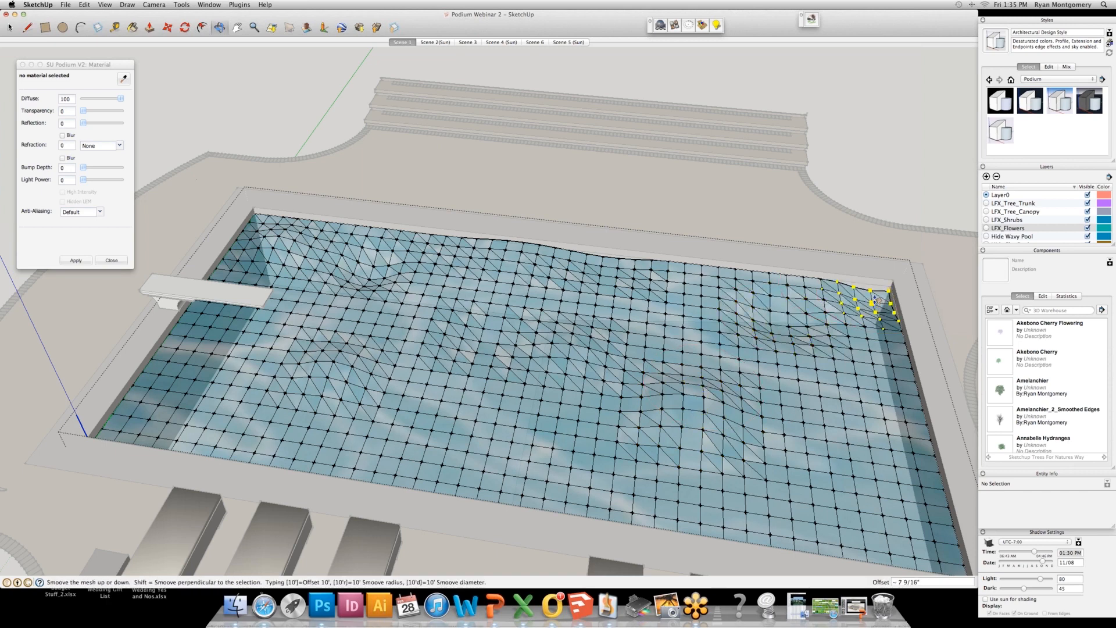
click(880, 298)
click(755, 274)
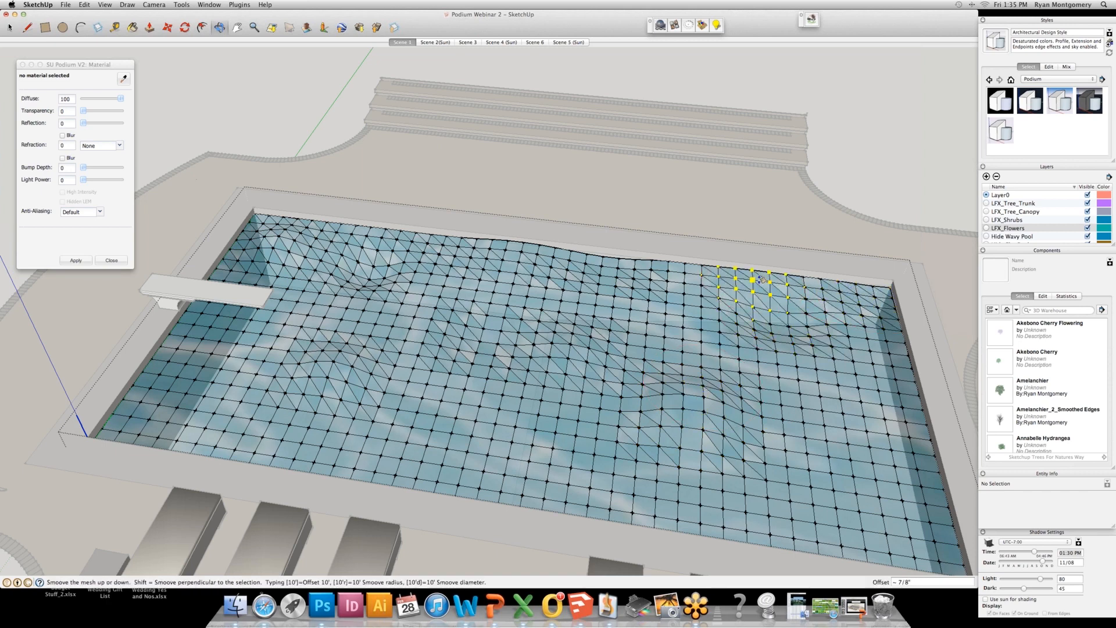
click(761, 278)
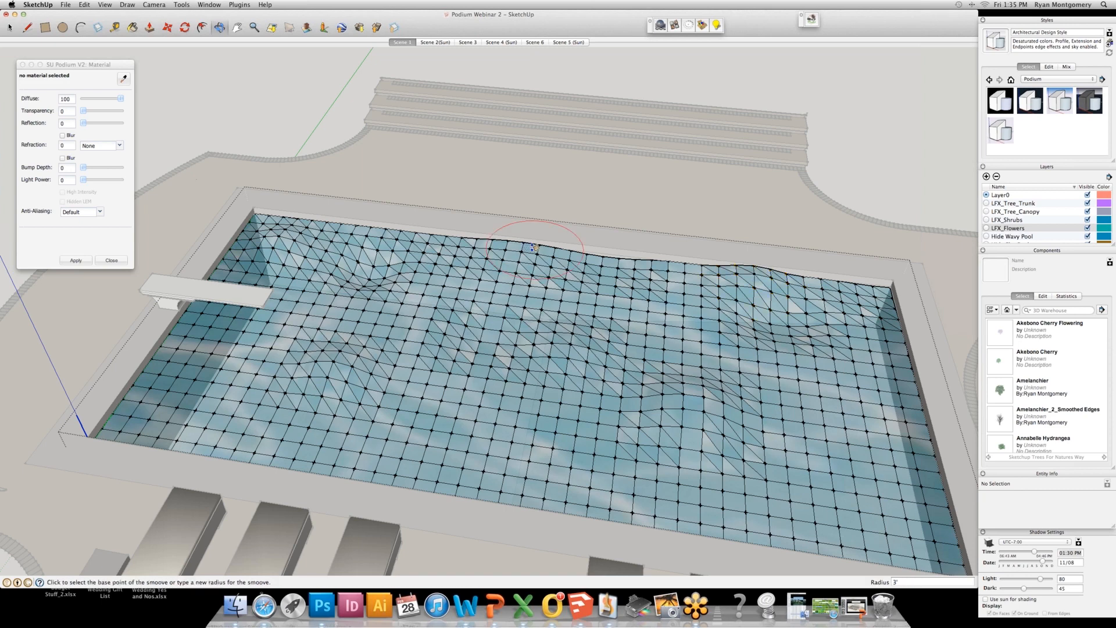
Smoove three more waves along the grid's far long edge, from its middle back towards the diving board end.
click(528, 248)
click(533, 249)
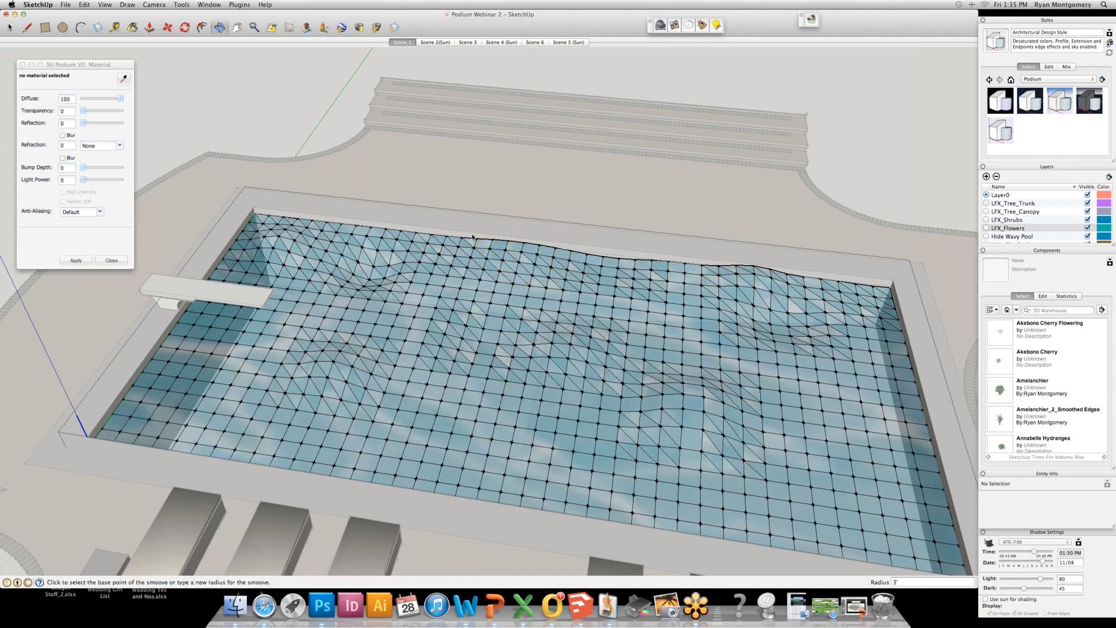
click(416, 234)
click(415, 234)
click(326, 224)
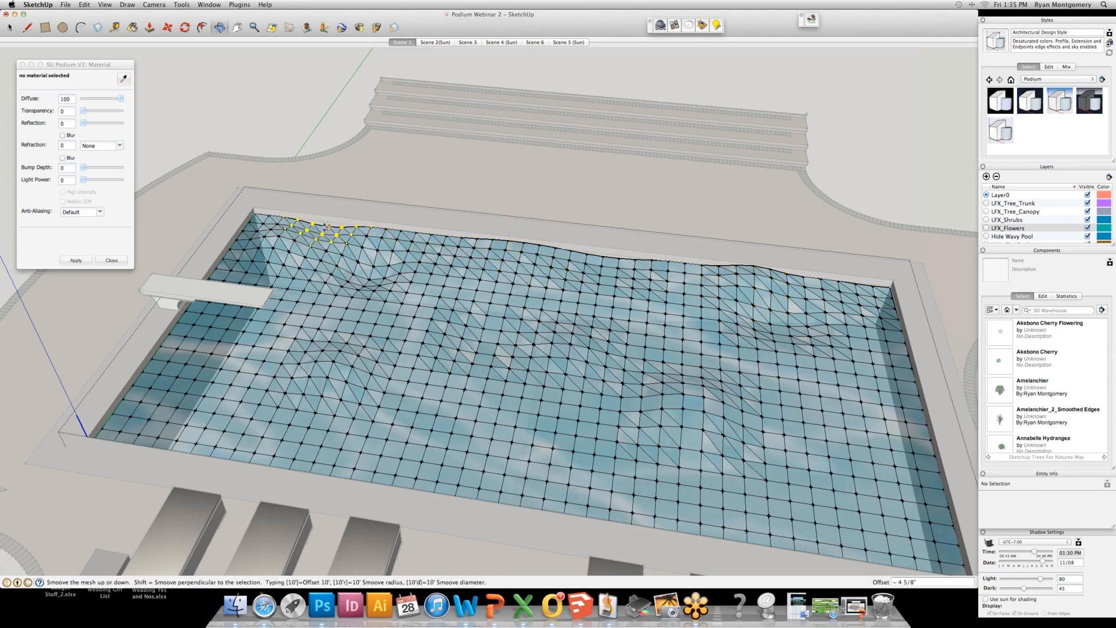
click(326, 223)
Smoove three waves along the grid's near long edge beside the lounge chairs, starting from the diving board end.
click(192, 410)
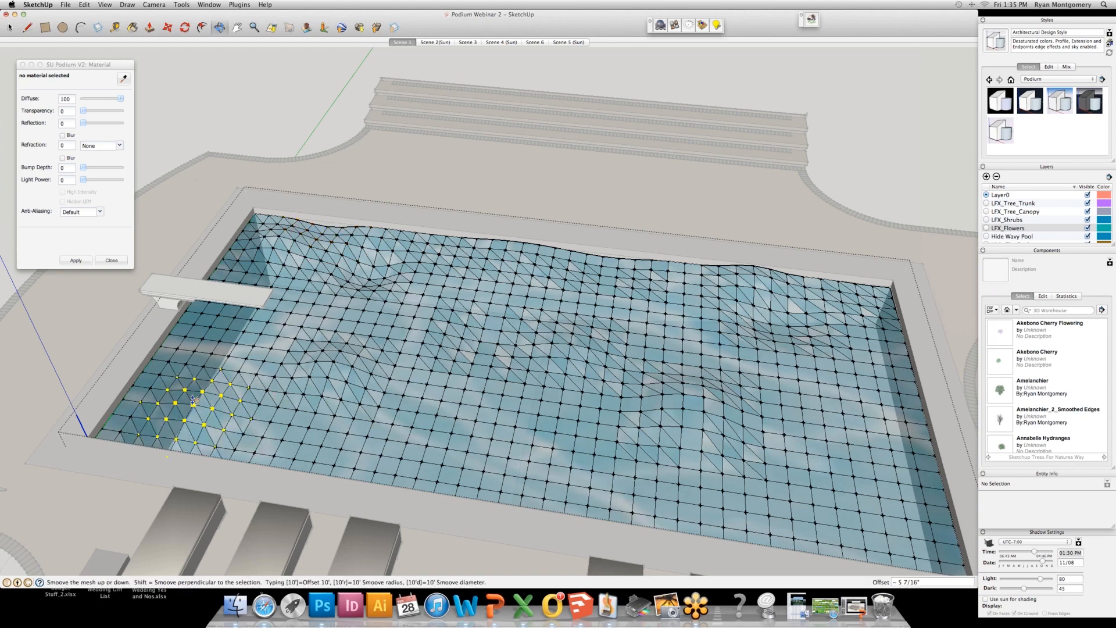
click(195, 407)
click(447, 443)
click(446, 441)
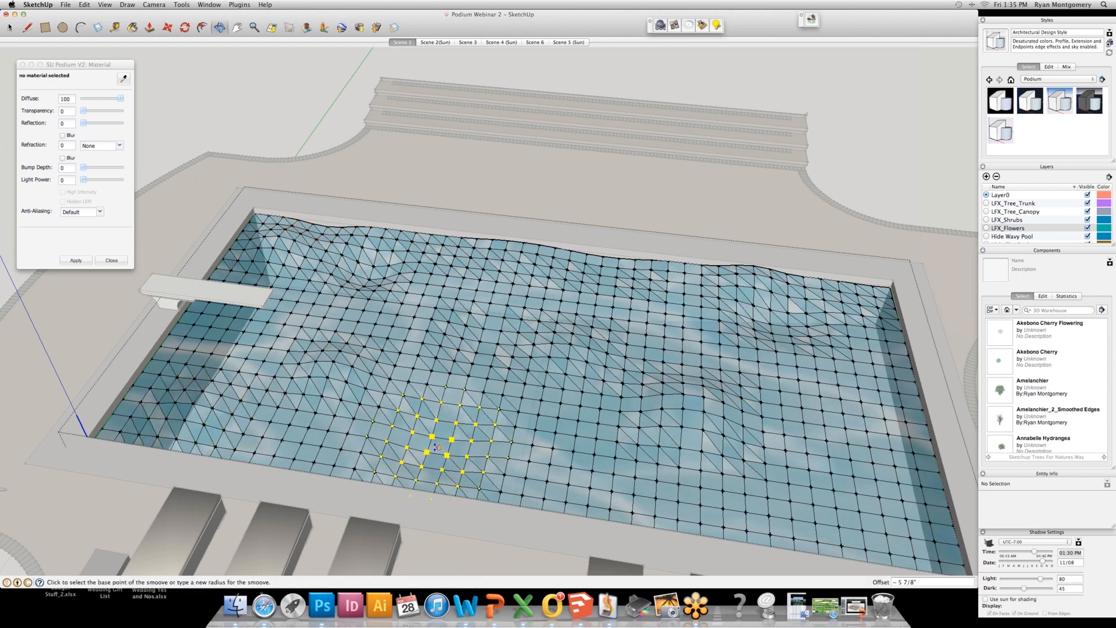
click(571, 451)
click(570, 448)
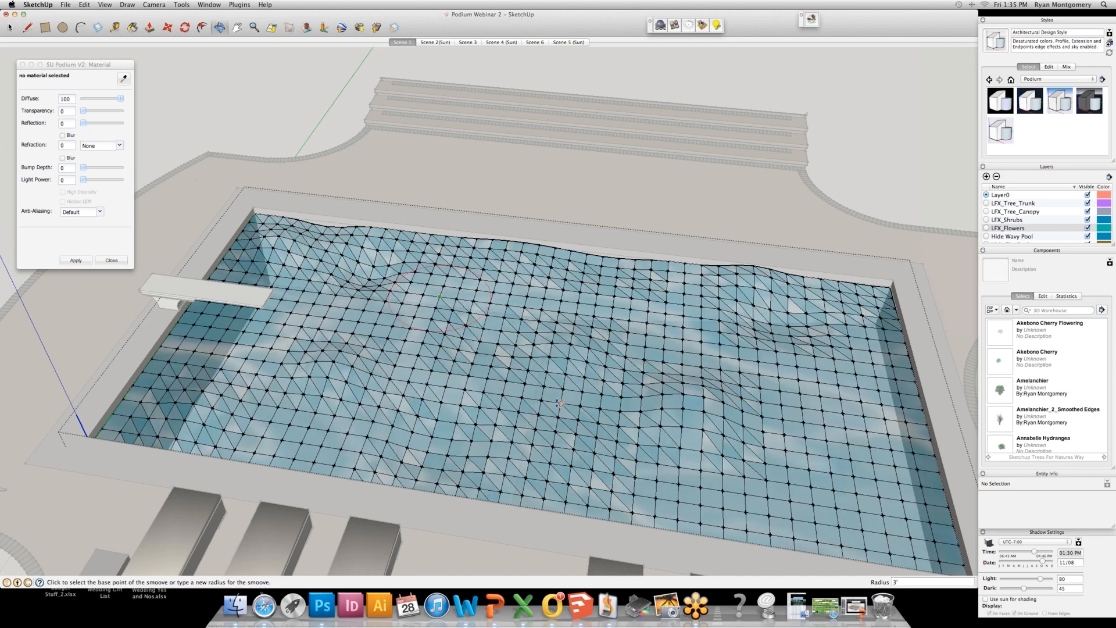
Try further, much taller waves in the middle of the water grid, undo them and leave the Smoove tool.
click(585, 385)
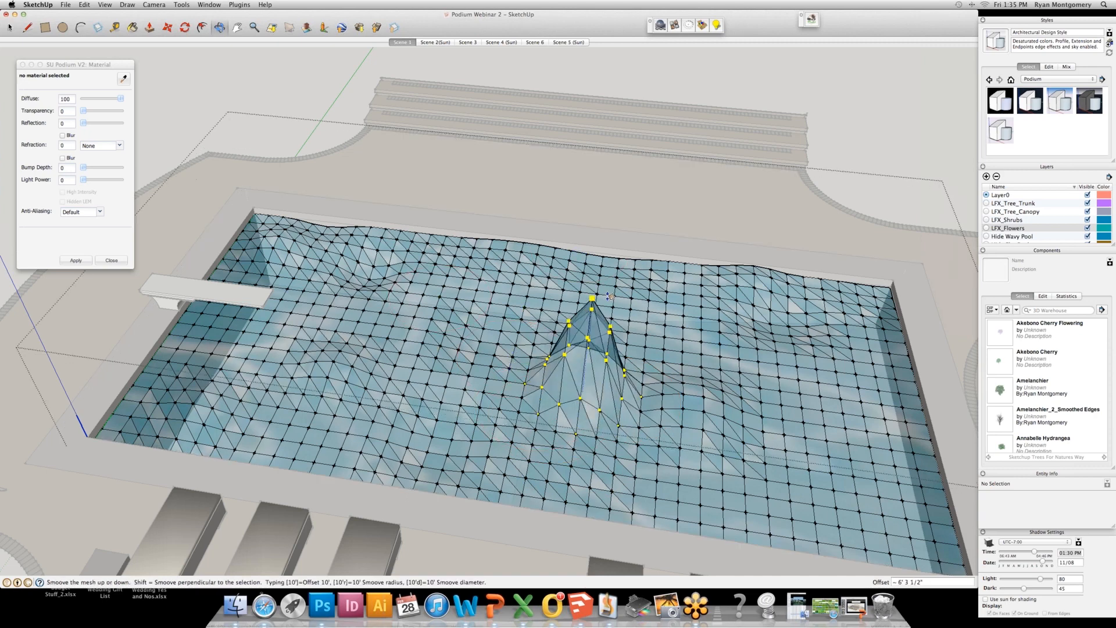
click(584, 349)
click(471, 363)
click(466, 311)
click(535, 334)
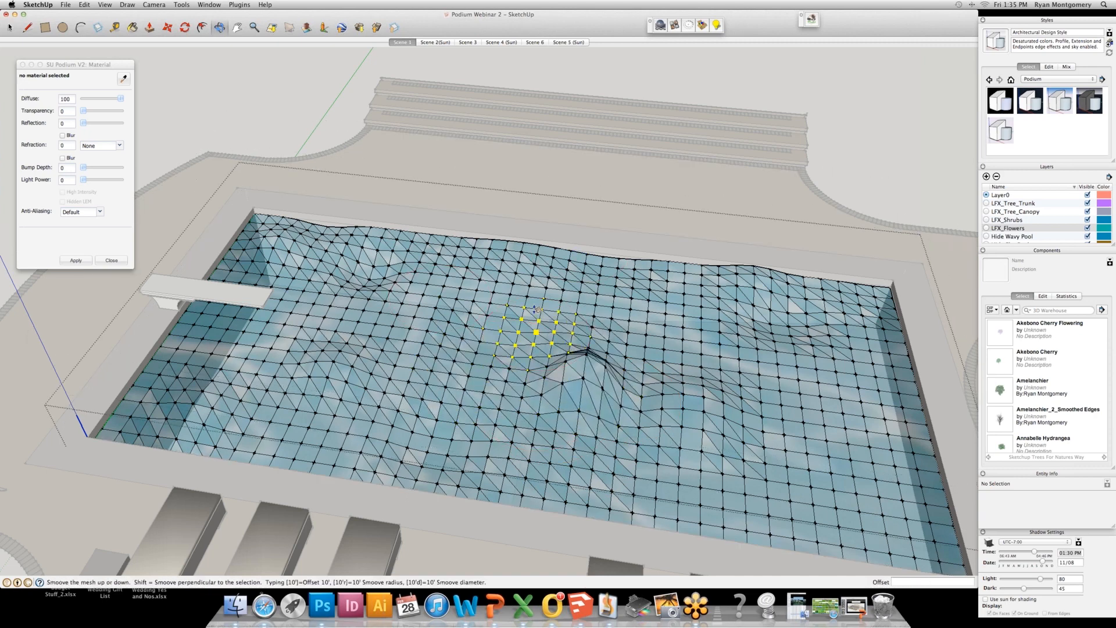
click(539, 296)
click(699, 405)
key(super+z)
key(super+z)
key(super+z)
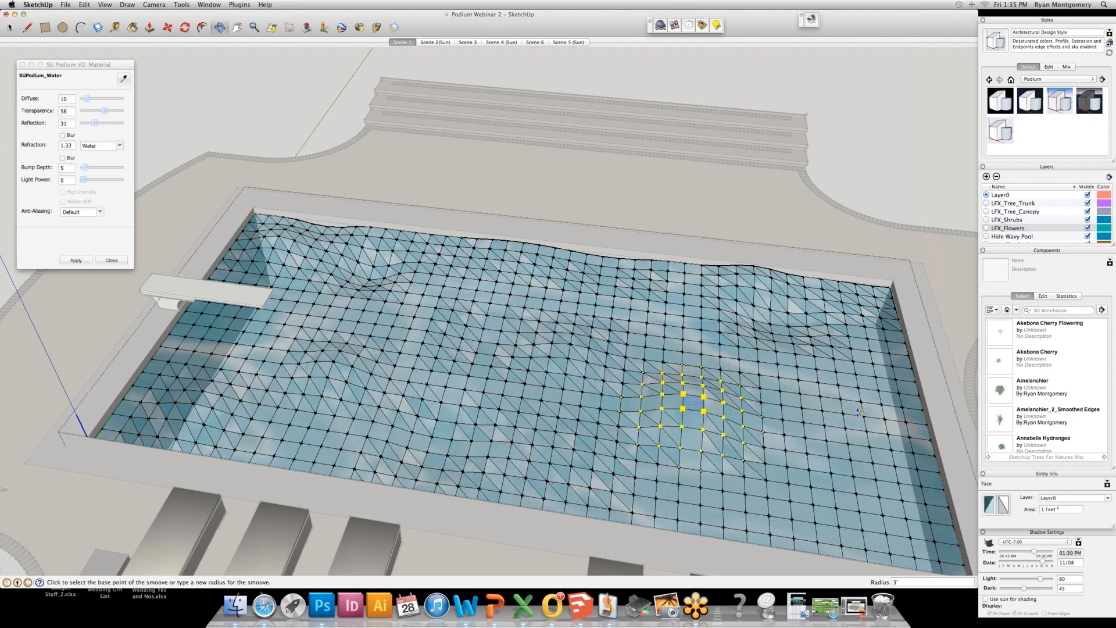
key(space)
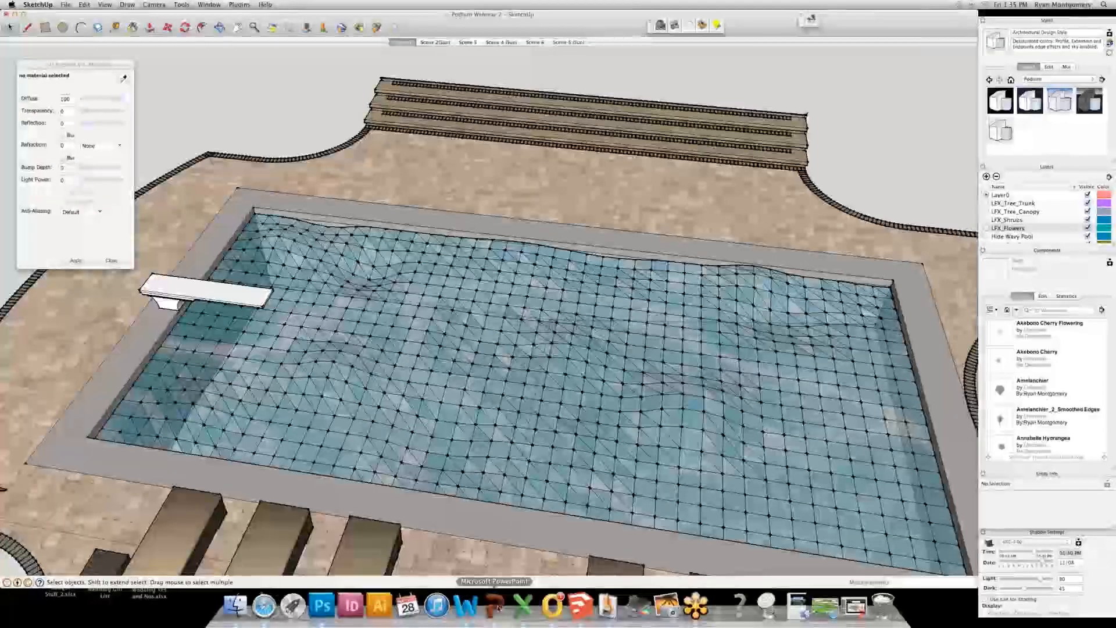
Switch to PowerPoint to examine the wavy pool render on slide 20 of the presentation, returning to SketchUp.
click(496, 605)
key(Down)
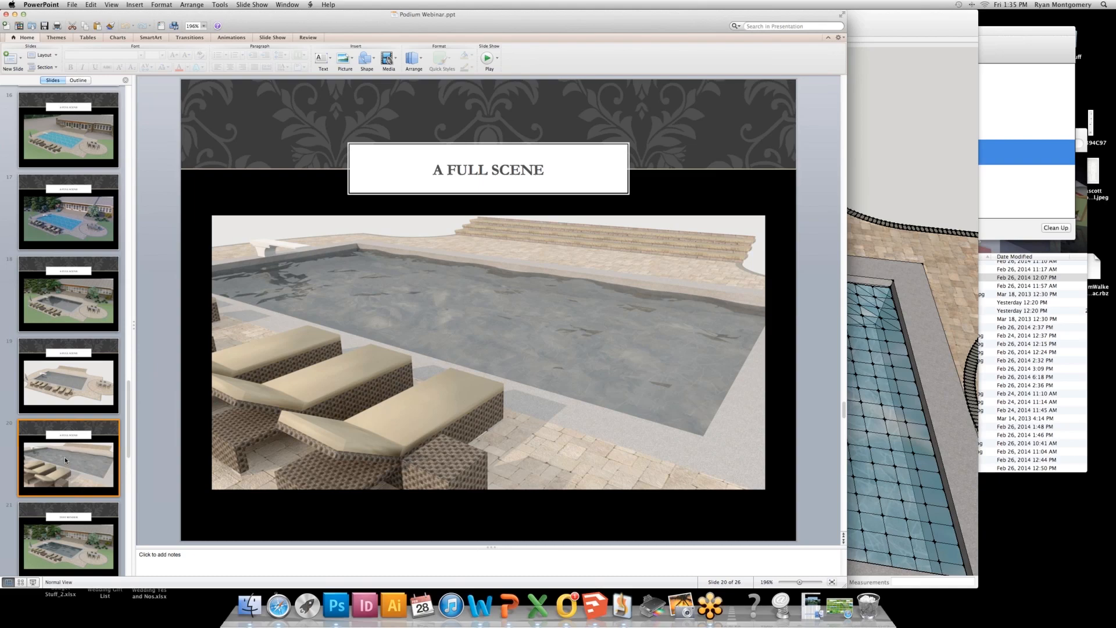
click(929, 27)
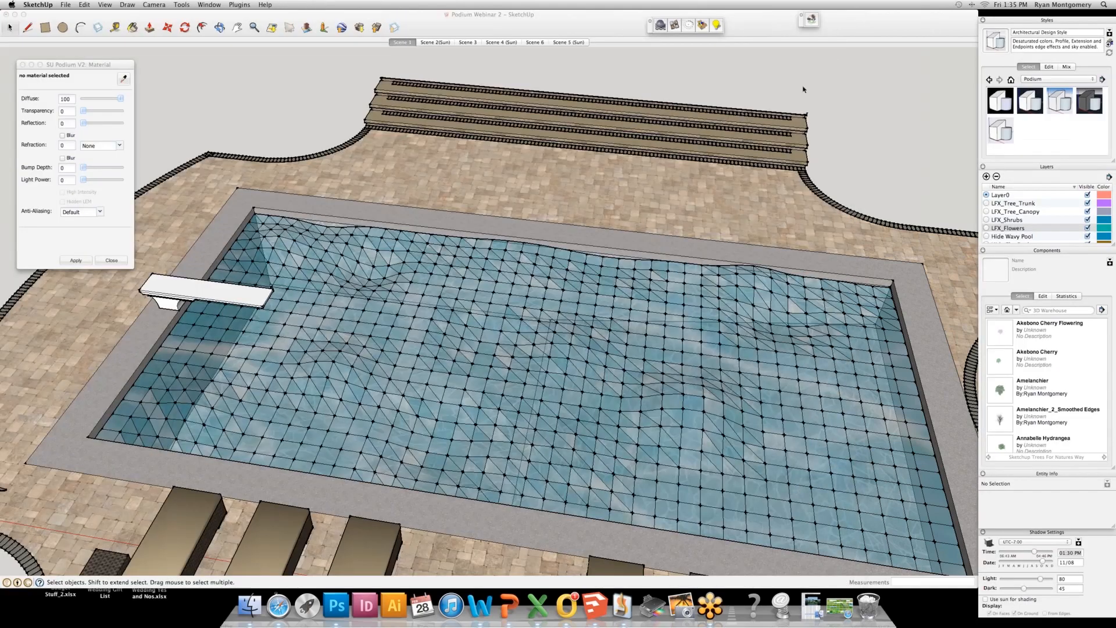
Show the whole poolside model through Scene 1 and Scene 2(Sun), and open the SU Podium V2 render options.
click(408, 44)
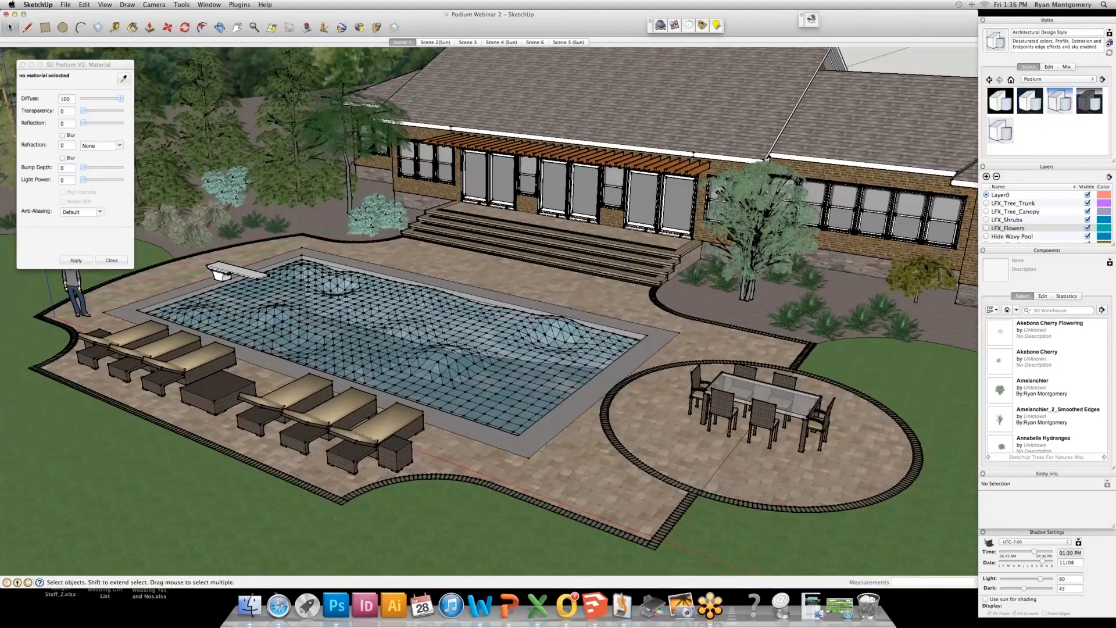
click(430, 43)
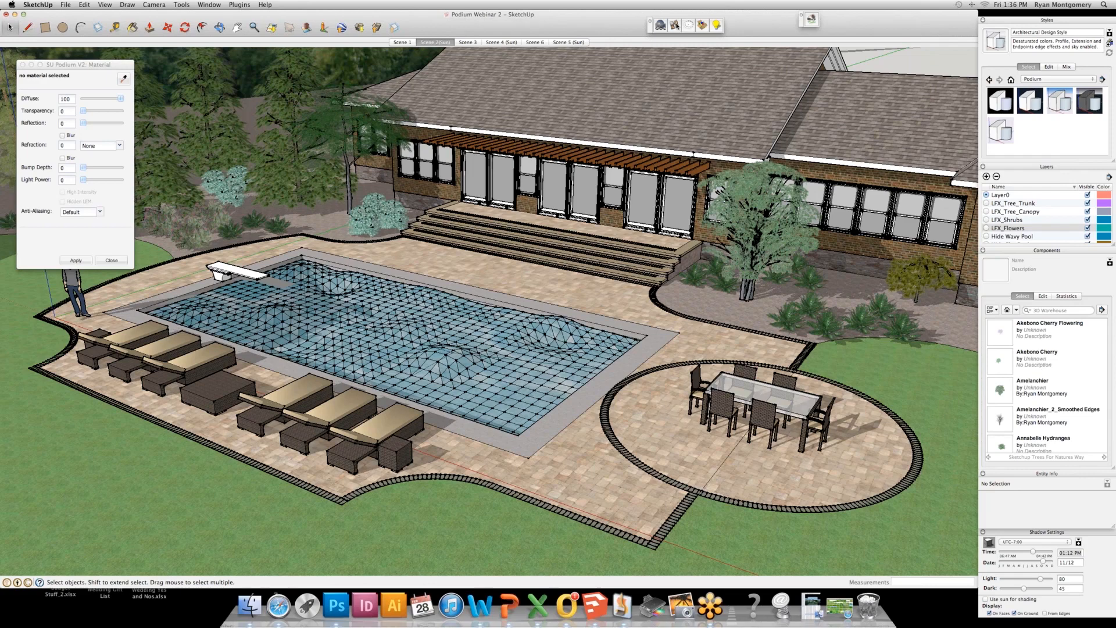
click(679, 26)
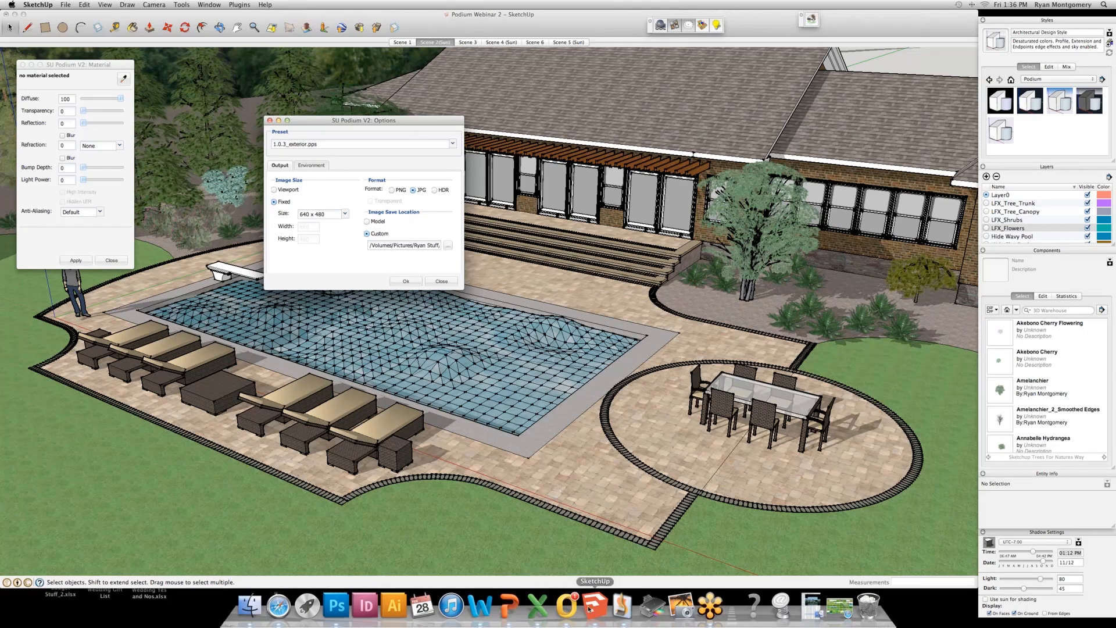
Switch to PowerPoint and show the Test Render and Final Render slides, presenting the Final Render slide full screen.
click(509, 607)
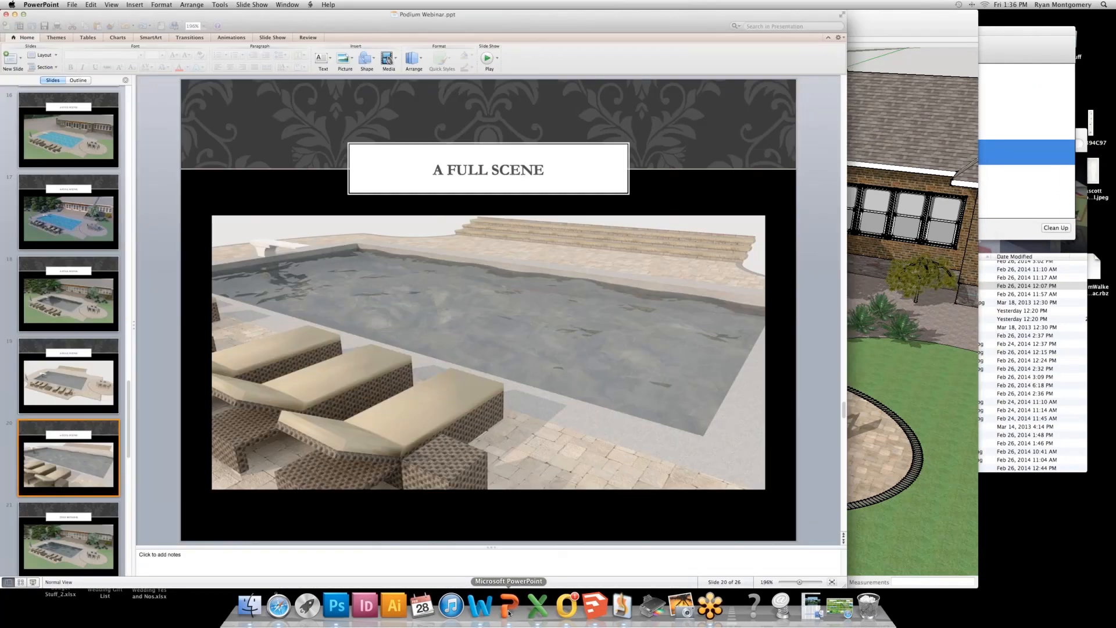
click(67, 529)
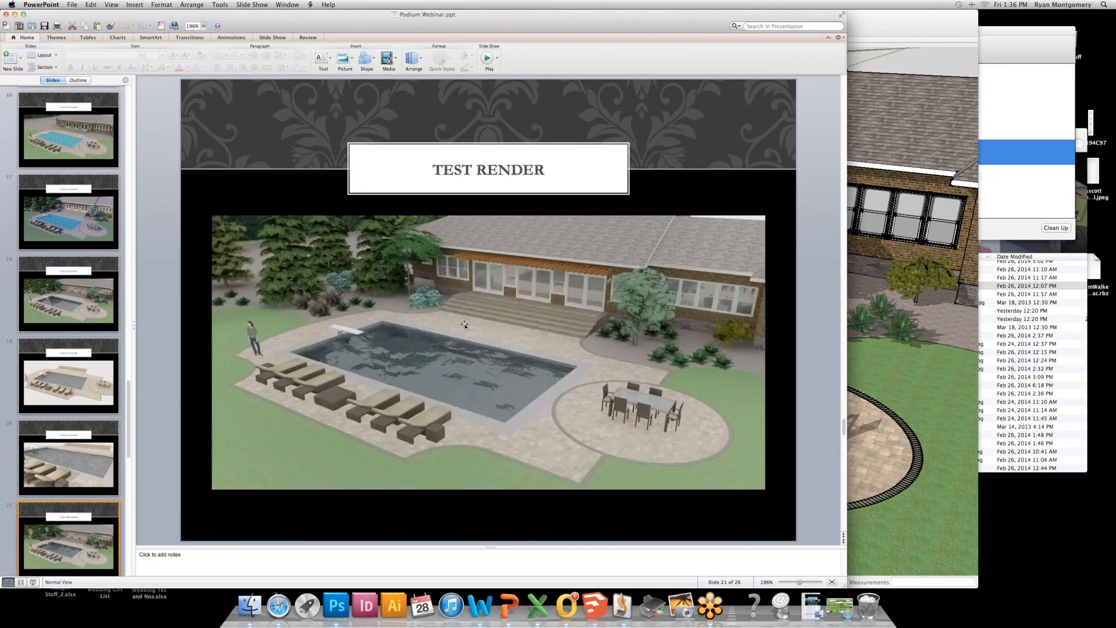
key(Down)
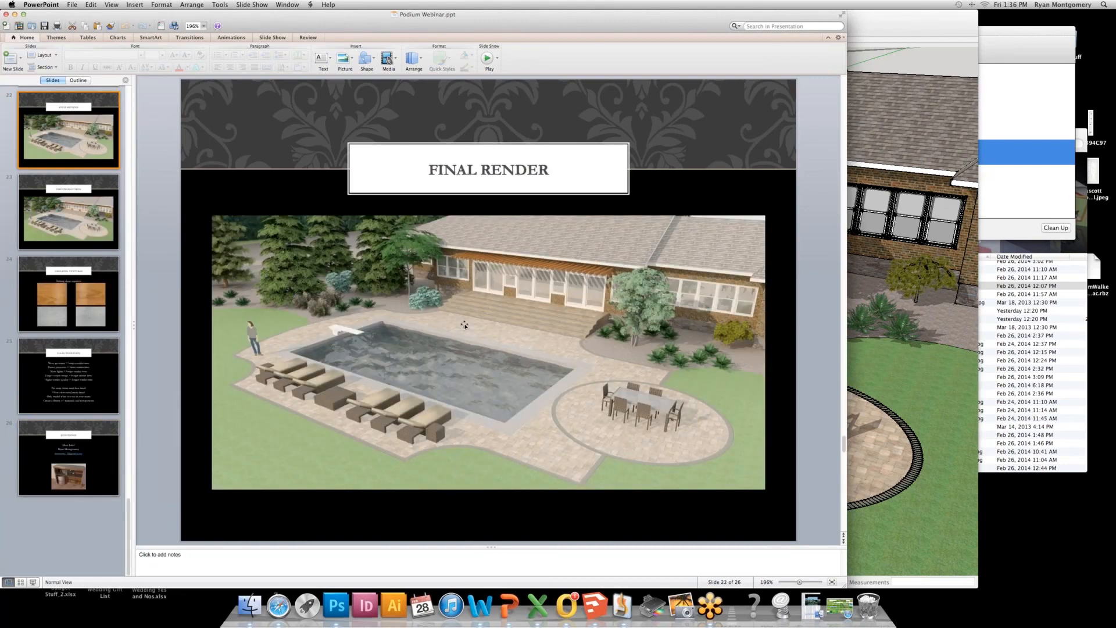
click(32, 582)
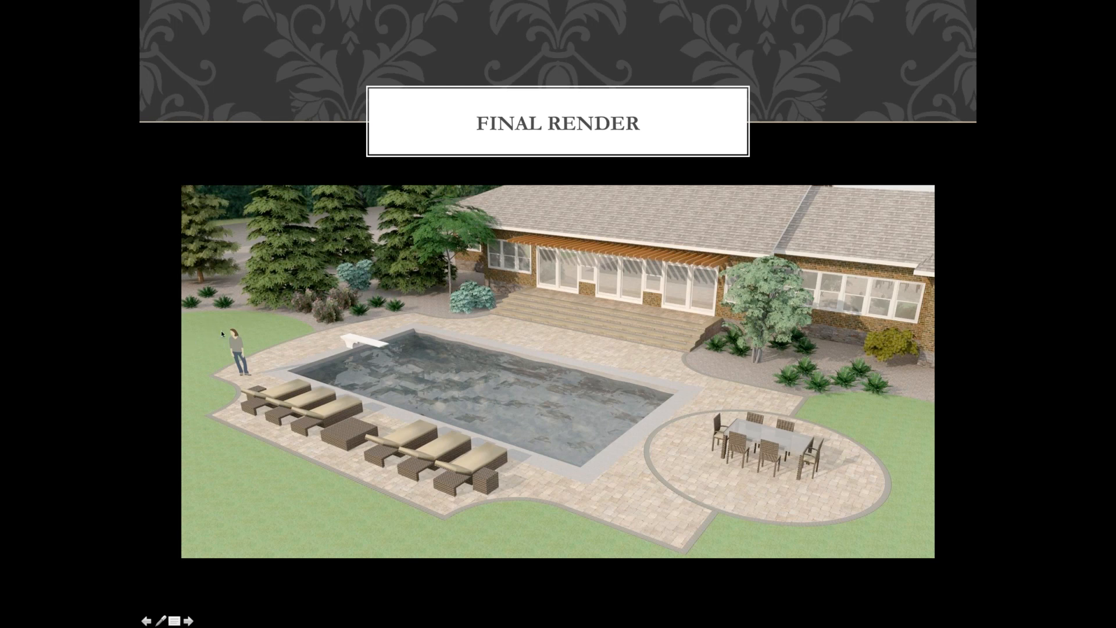
key(Escape)
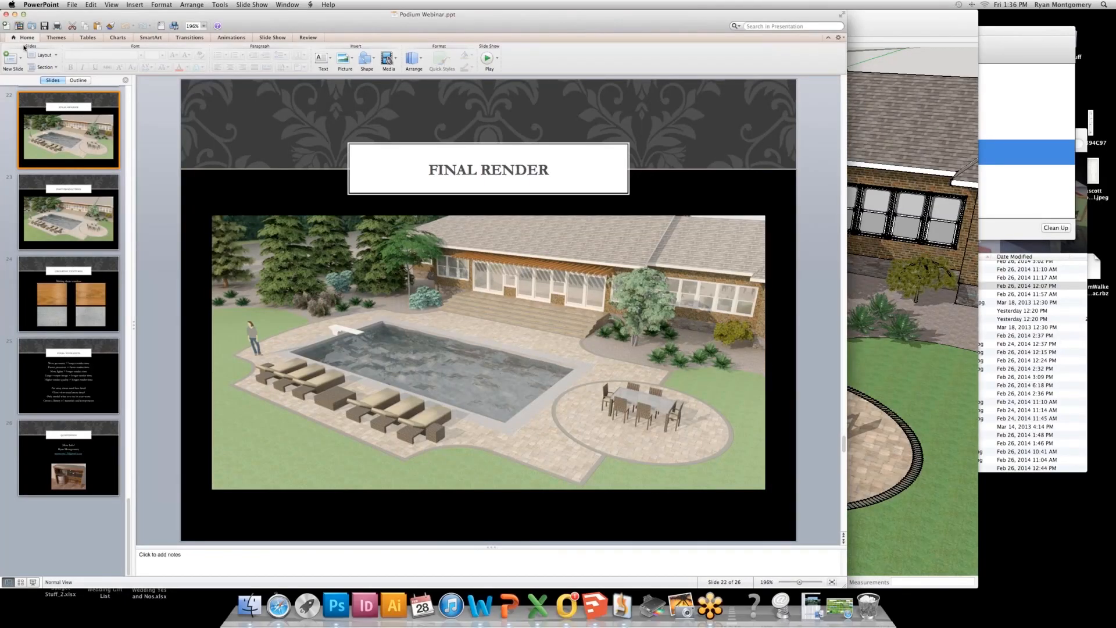
Set the presentation aside, switch to Safari and look through the grass image results for a suitable lawn picture.
click(14, 15)
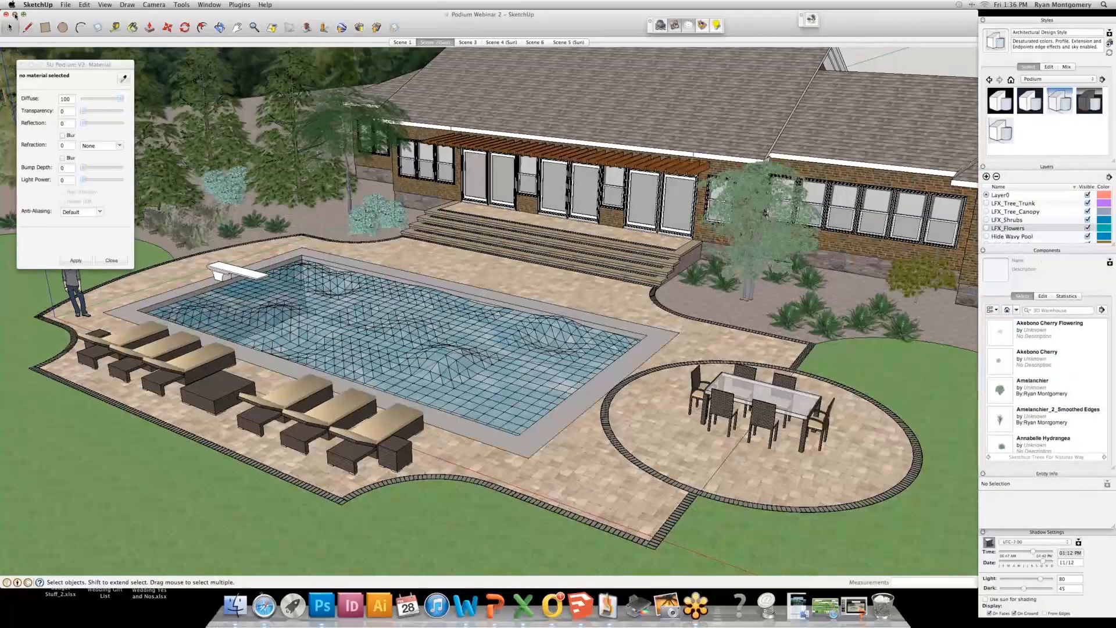
click(14, 14)
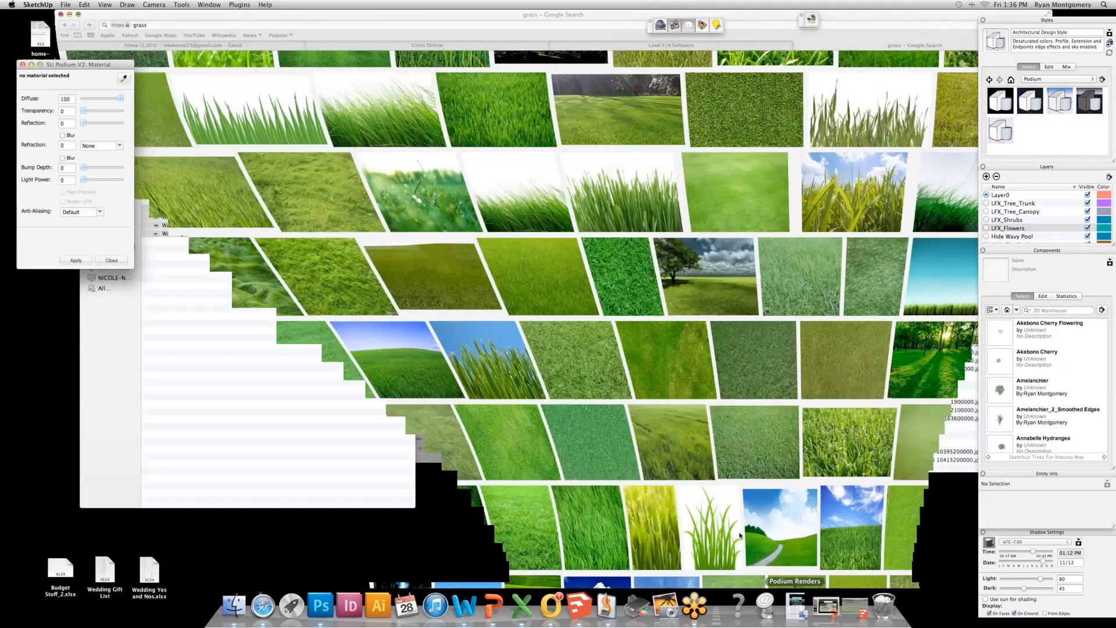
scroll(336, 120, up, 3)
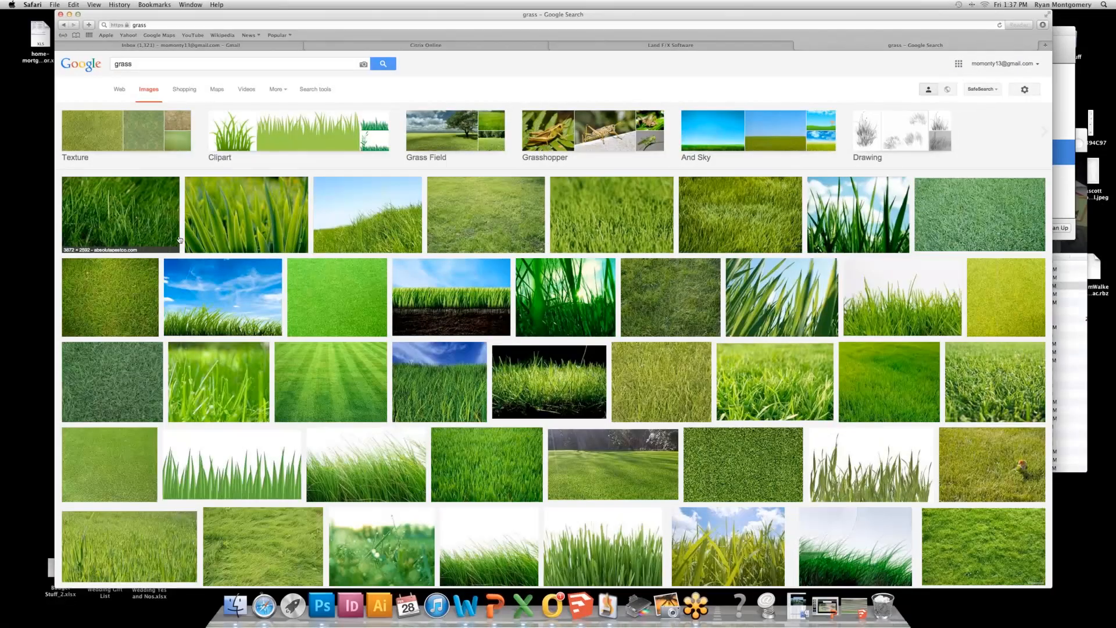
scroll(179, 240, down, 1)
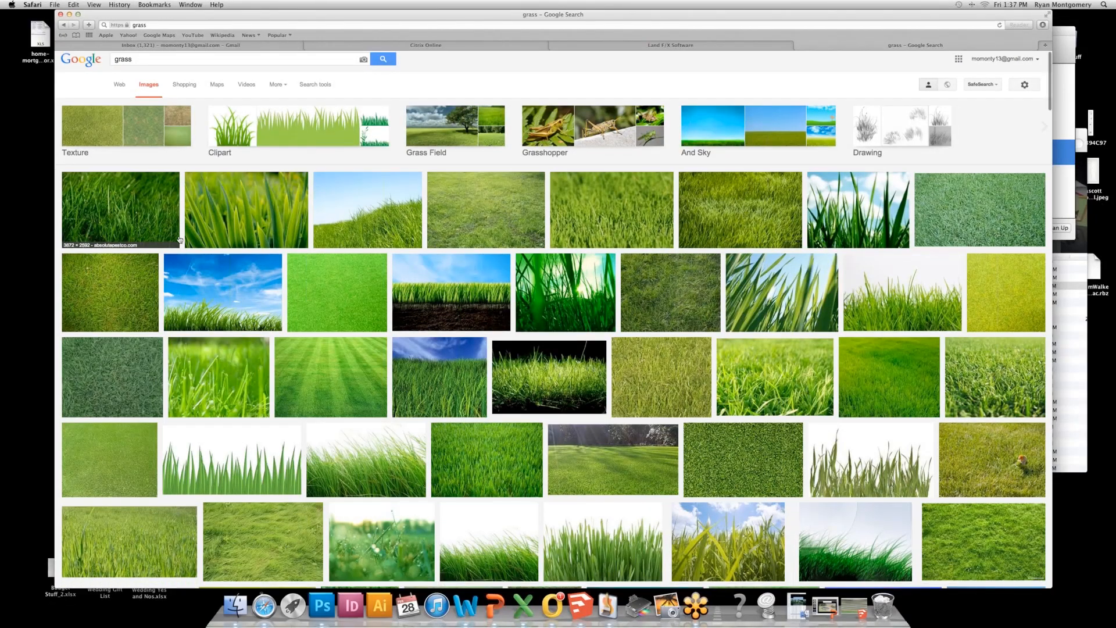
scroll(348, 337, down, 2)
scroll(347, 337, down, 4)
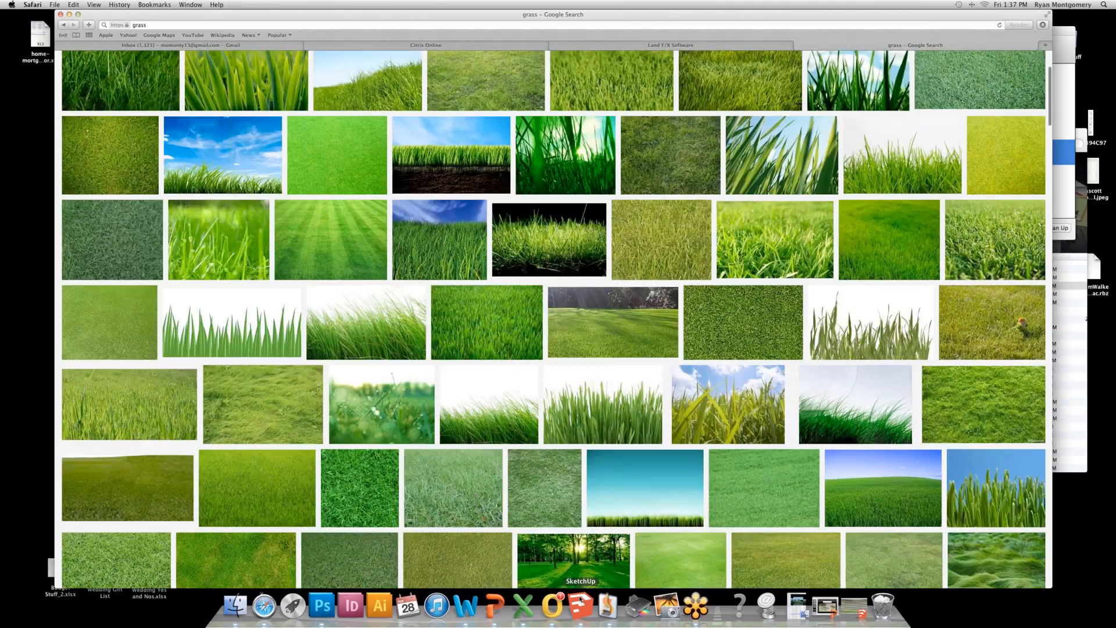
click(581, 599)
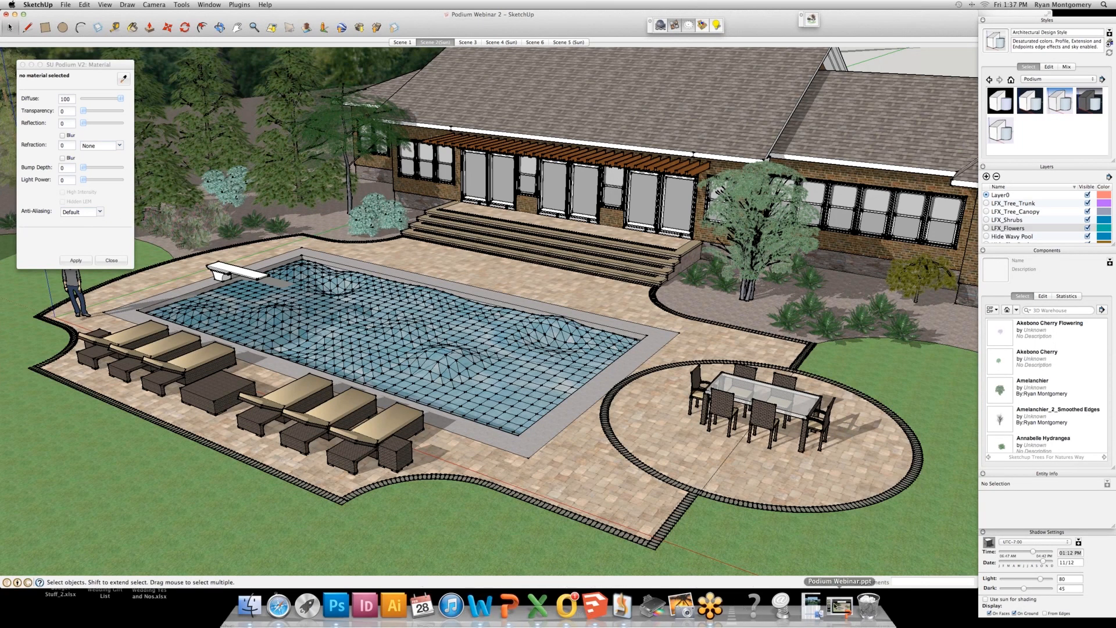
click(279, 605)
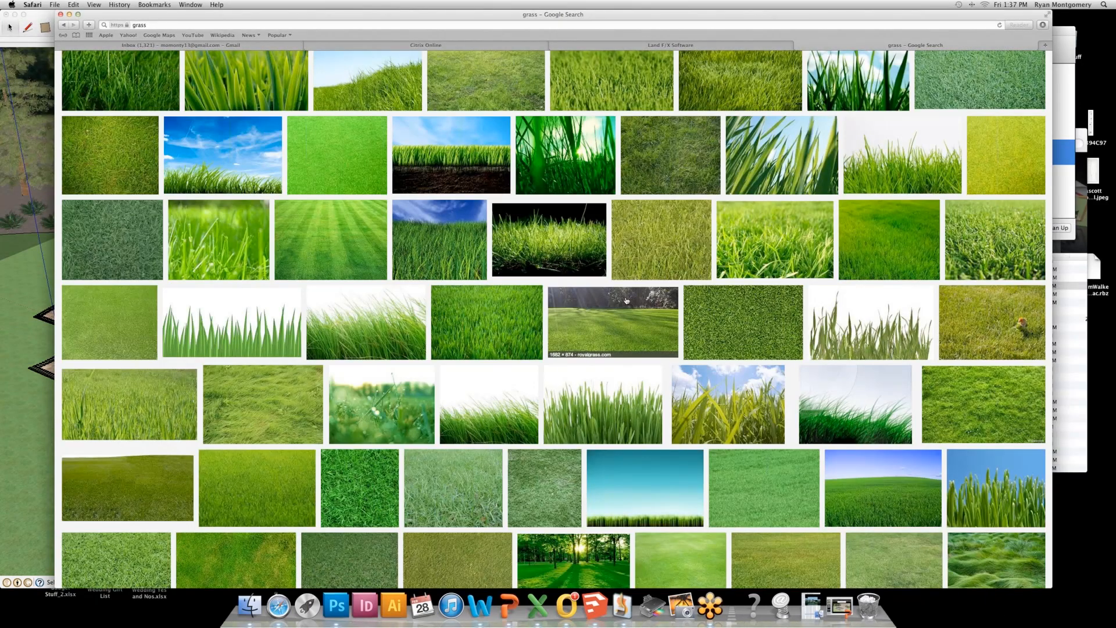
scroll(626, 300, down, 1)
scroll(626, 300, down, 5)
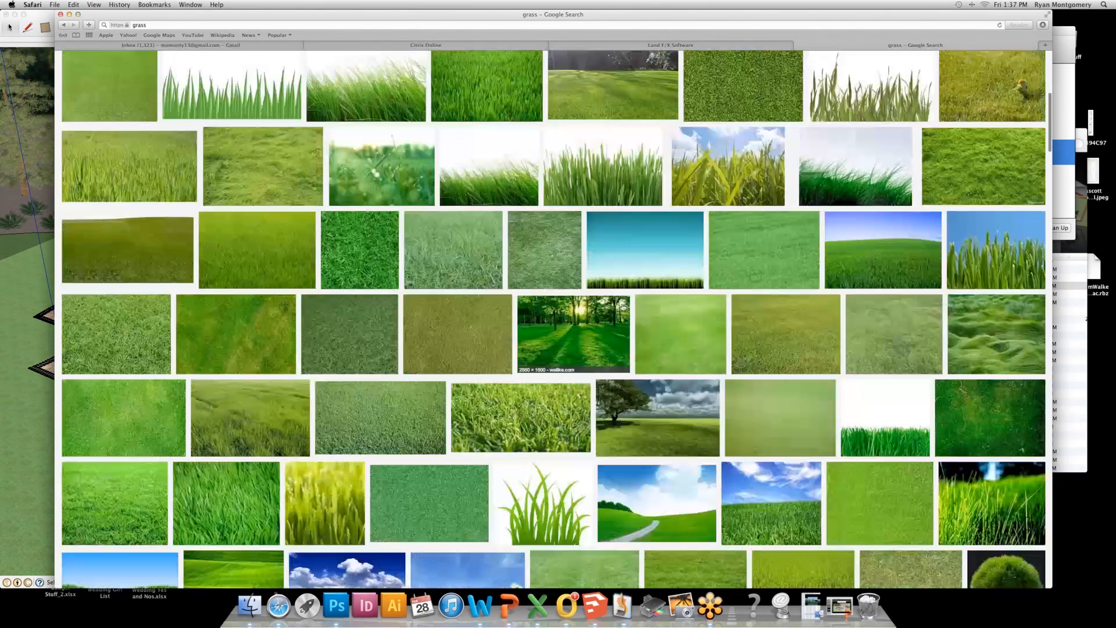
Preview the 2560x1600 Green Grass Trees Clouds wallpaper, check its download options and return to the image results.
click(643, 385)
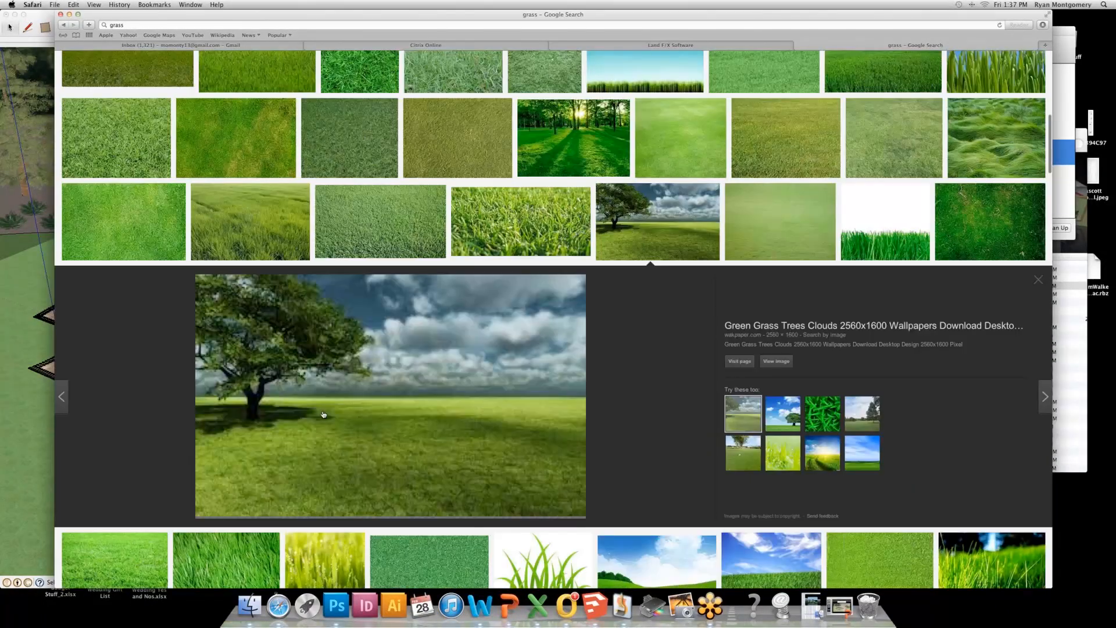
right_click(364, 423)
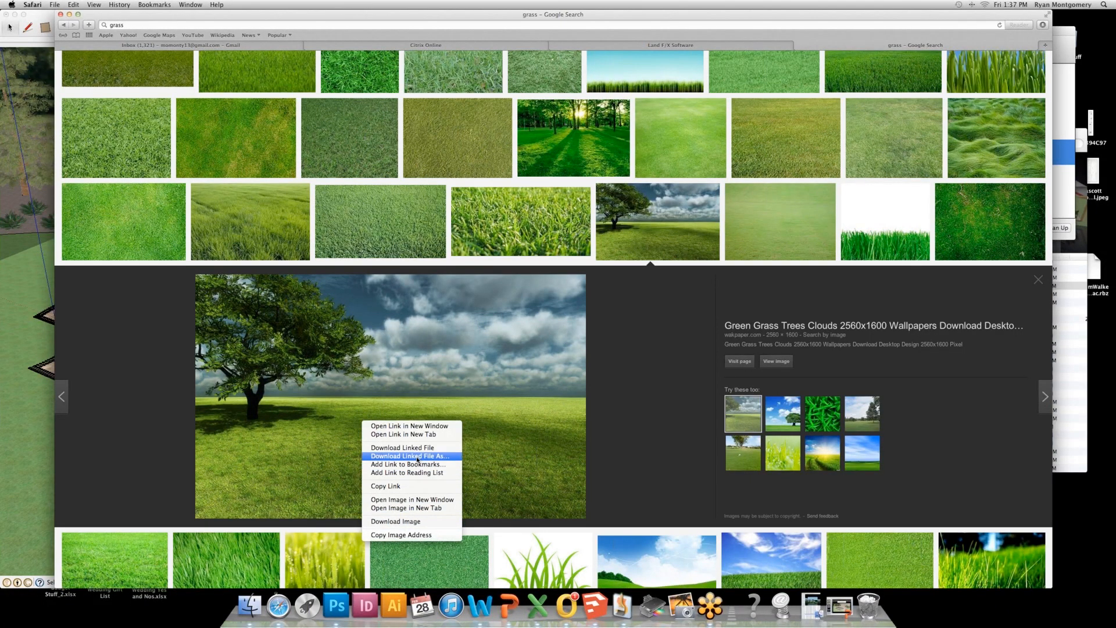
click(292, 452)
right_click(292, 453)
click(417, 366)
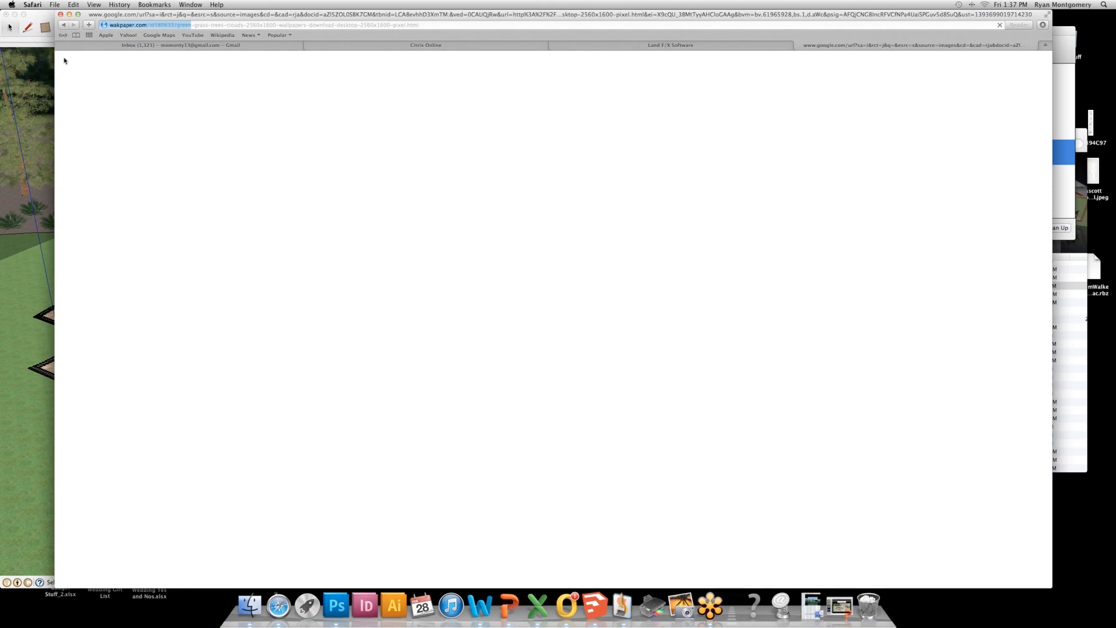
click(64, 25)
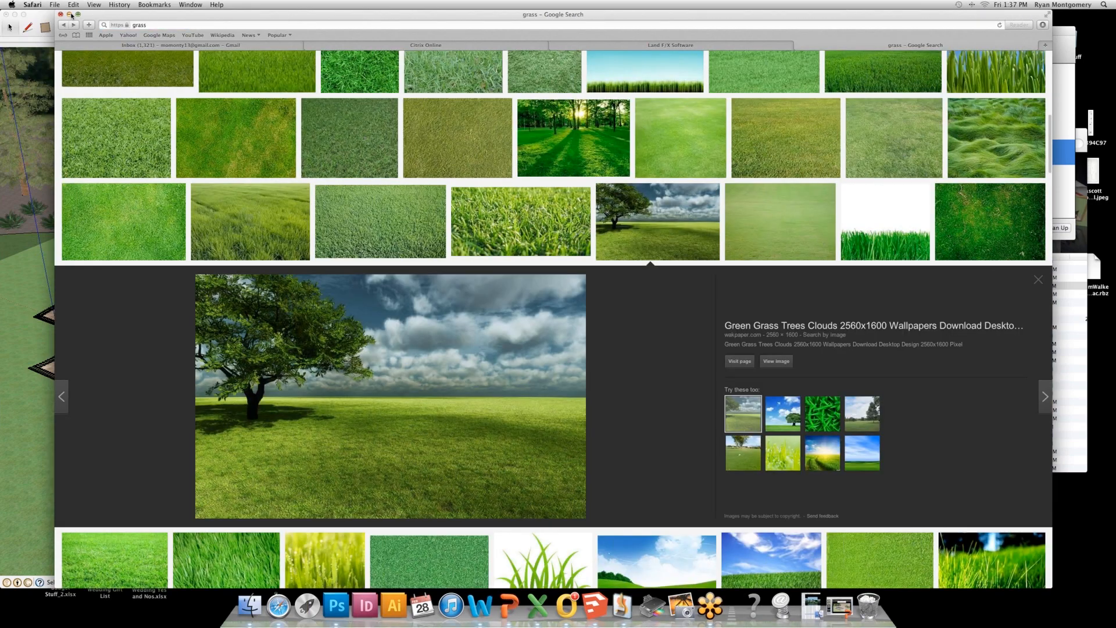
Minimize Safari and view the Grass_wallpapers_212 image from the Podium Webinar folder in Preview, closing it when done.
click(70, 14)
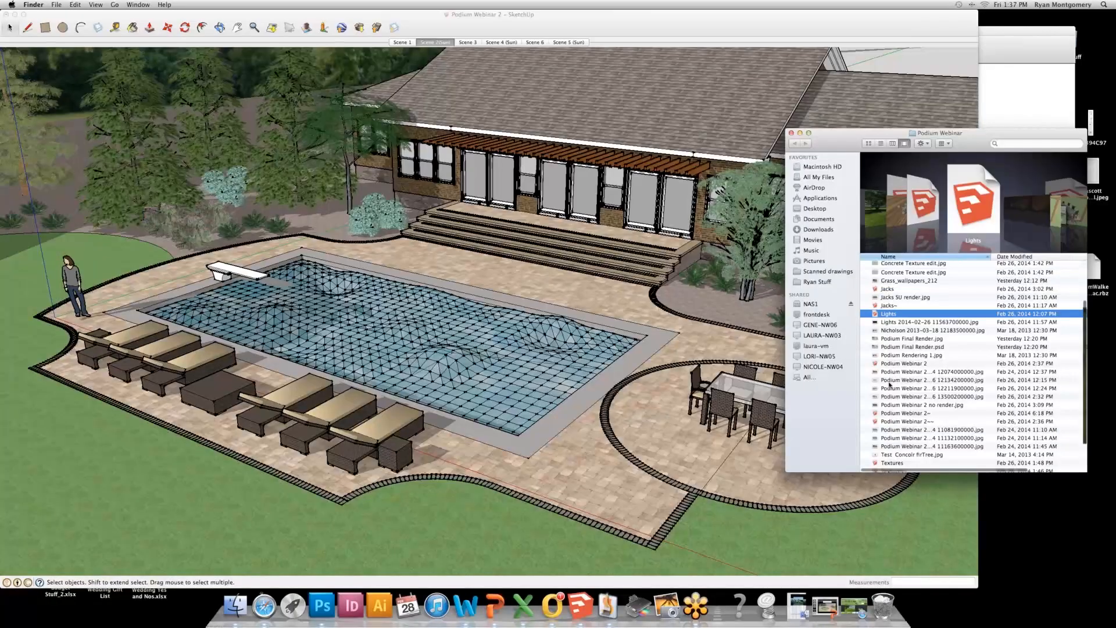
scroll(959, 361, up, 3)
click(894, 339)
double_click(894, 339)
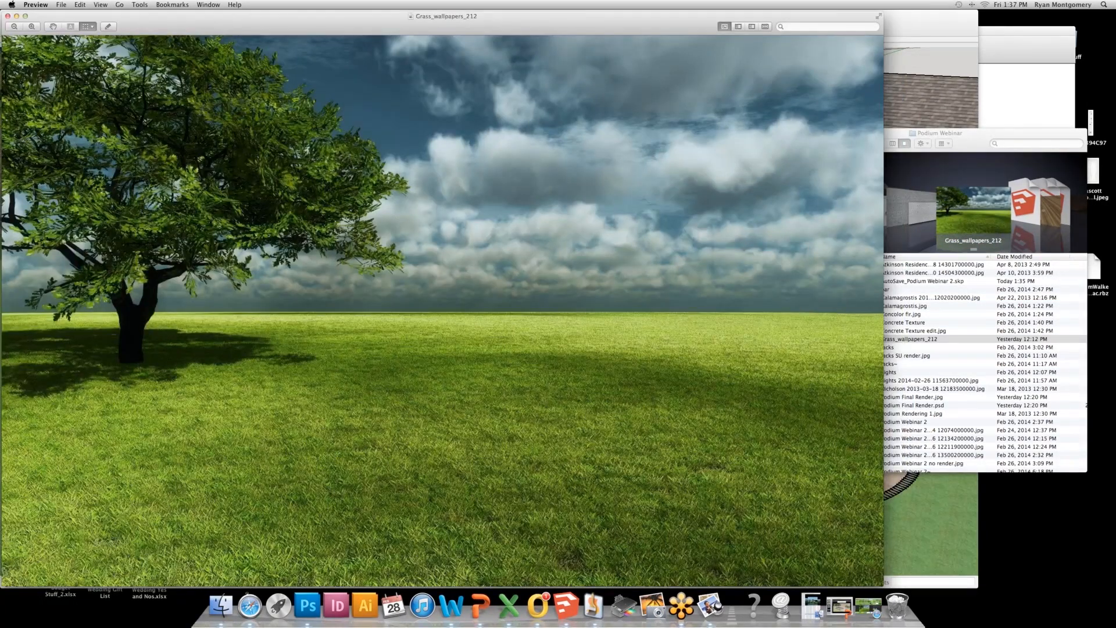
click(8, 15)
Open the Grass_wallpapers_212 image from the Podium Webinar folder in Adobe Photoshop CS5.1.
right_click(912, 340)
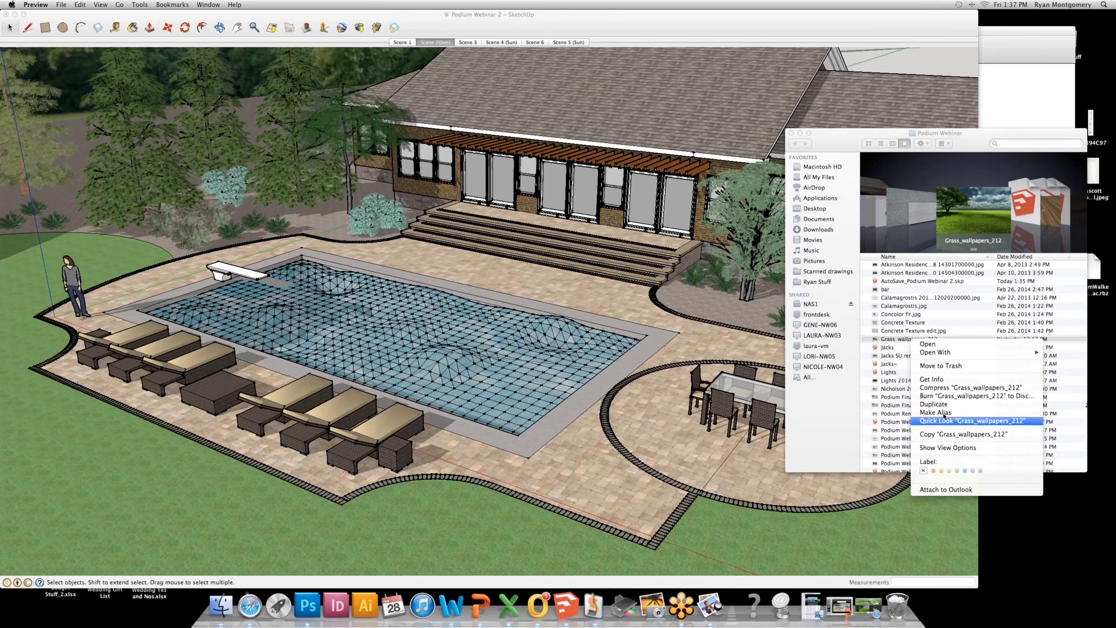
mouse_move(942, 352)
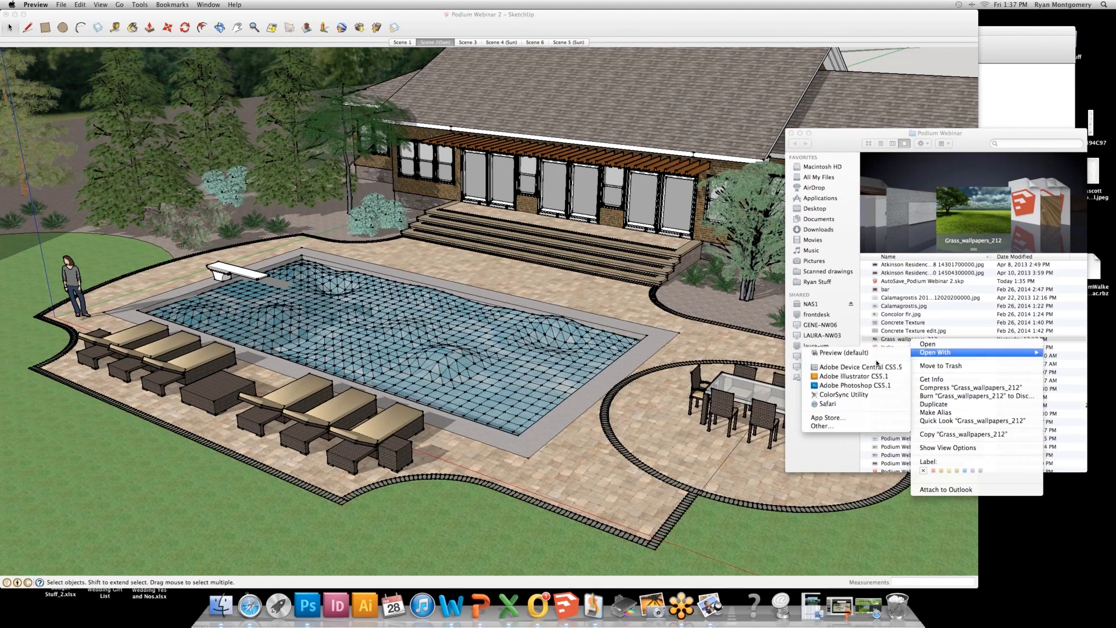
click(860, 386)
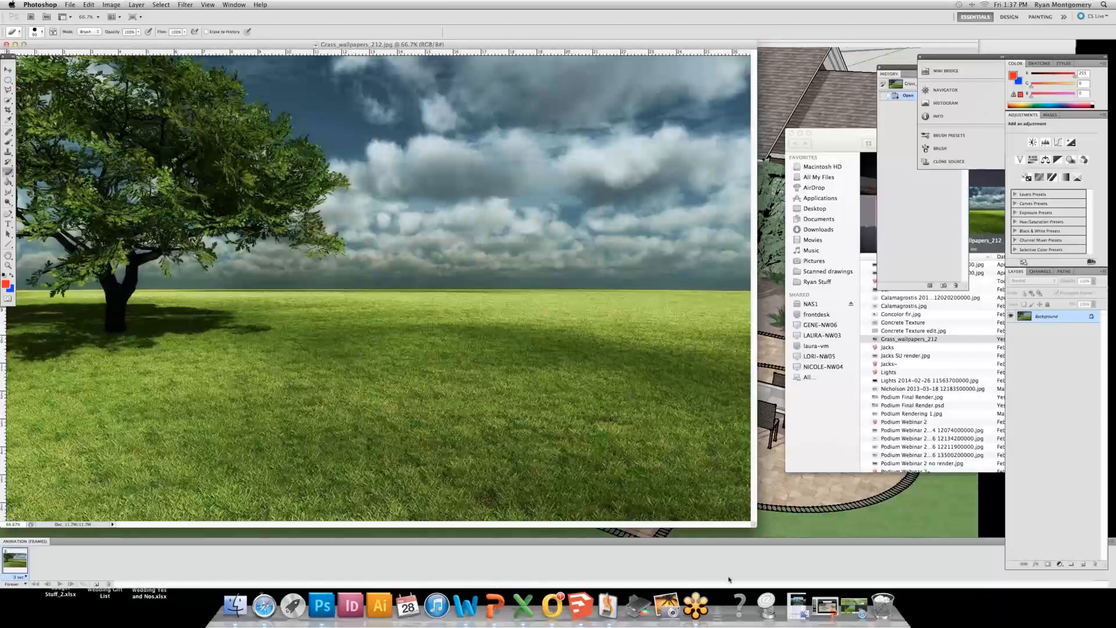
Switch back to the PowerPoint presentation and review the render slide thumbnails around the Final Render slide.
click(581, 605)
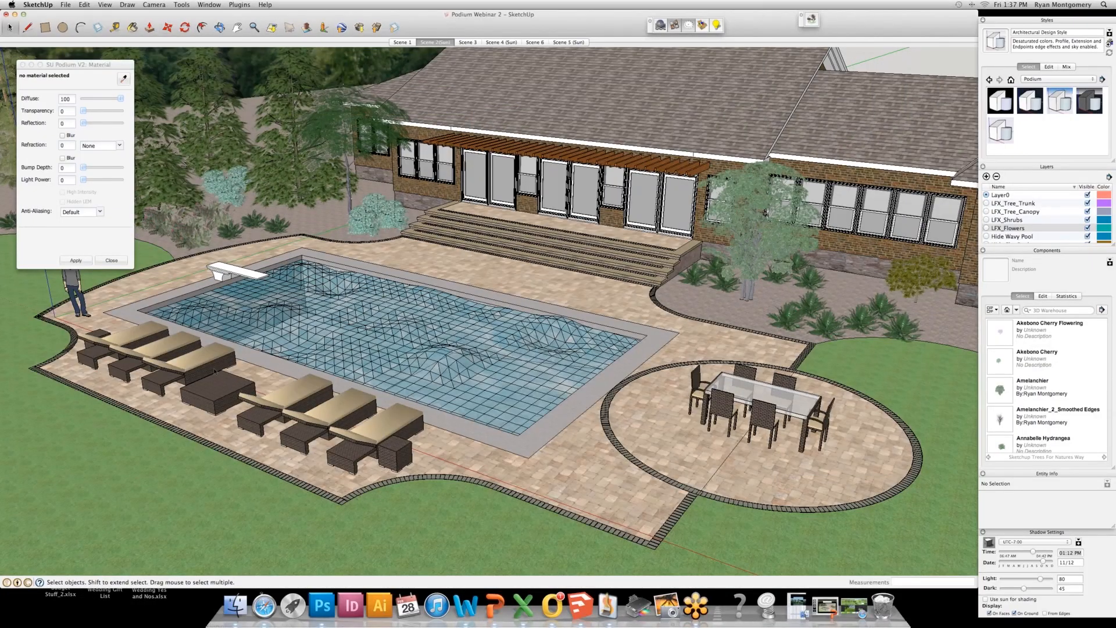
click(496, 606)
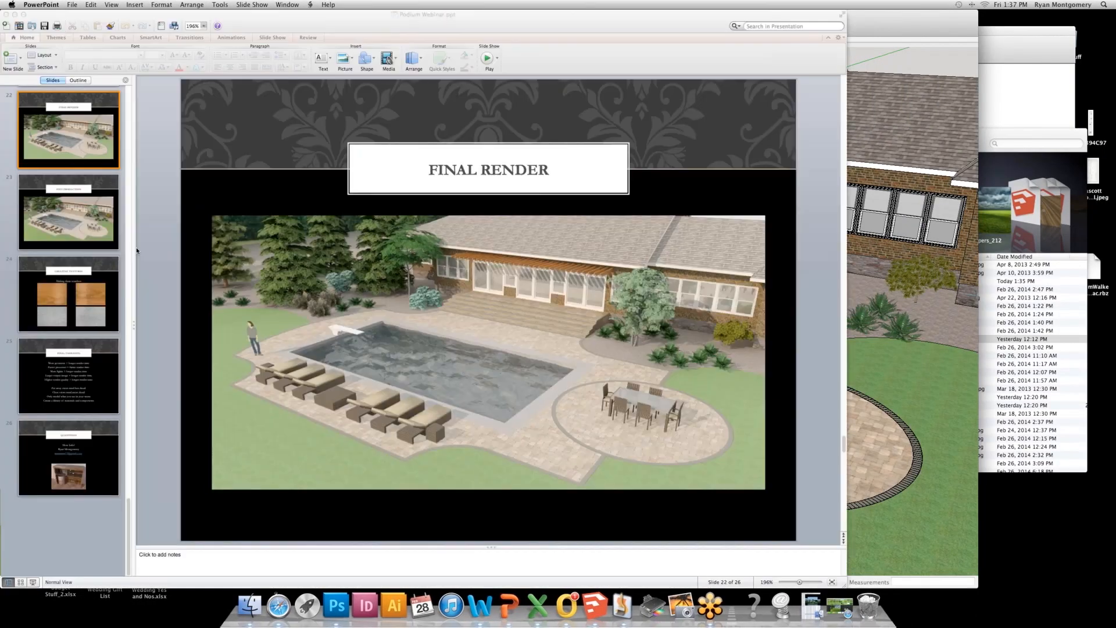
scroll(122, 415, down, 3)
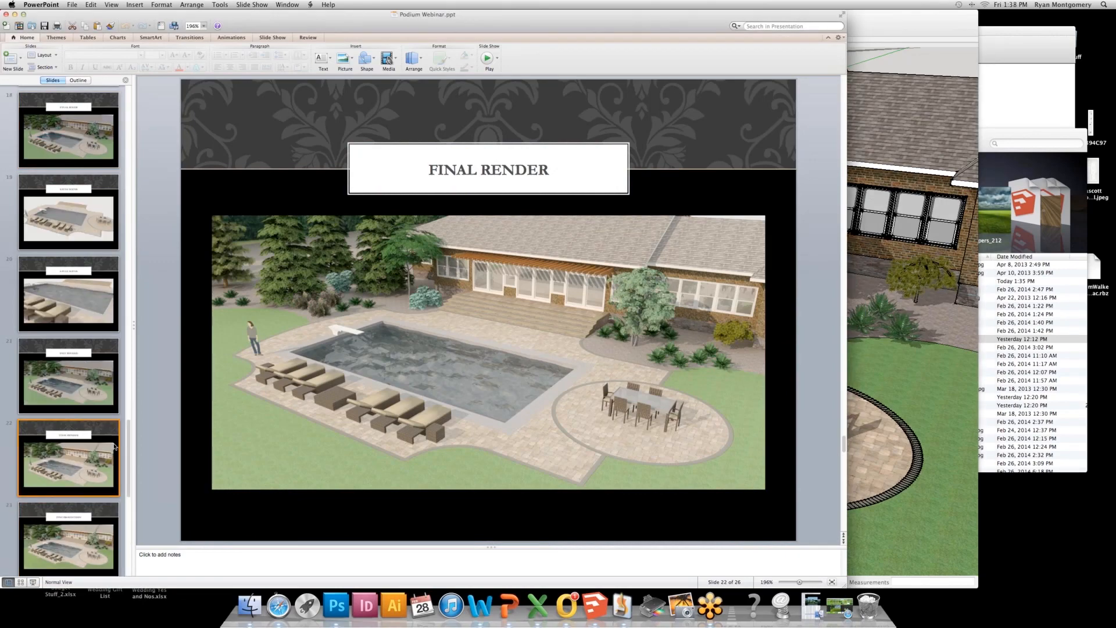
Switch to the Podium Webinar folder in Finder and examine its file previews for the render matching the slide.
click(992, 340)
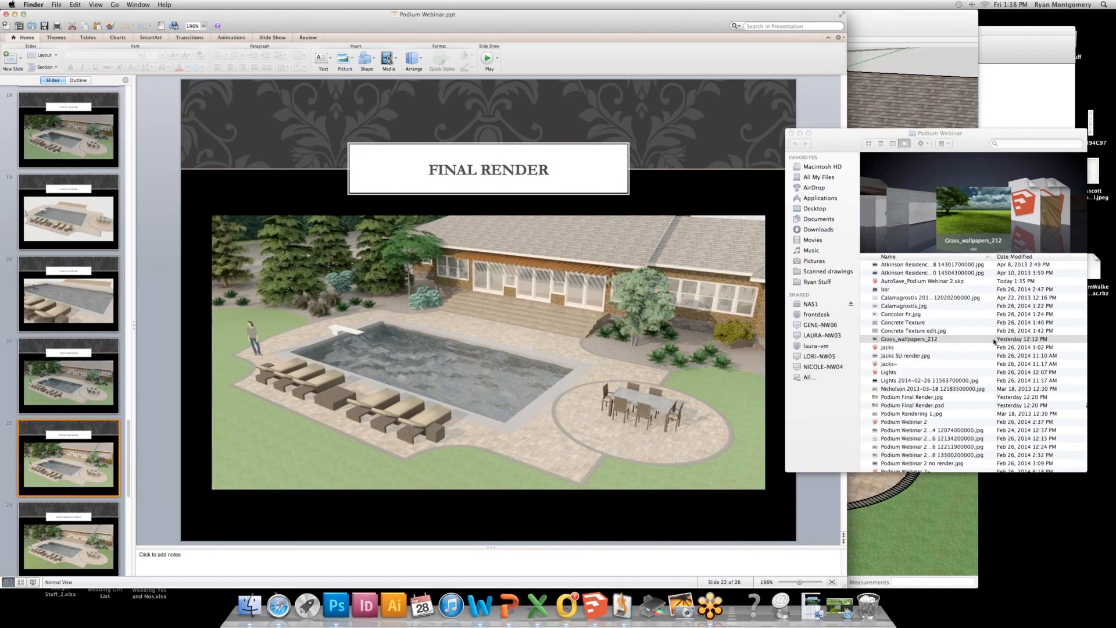
click(911, 331)
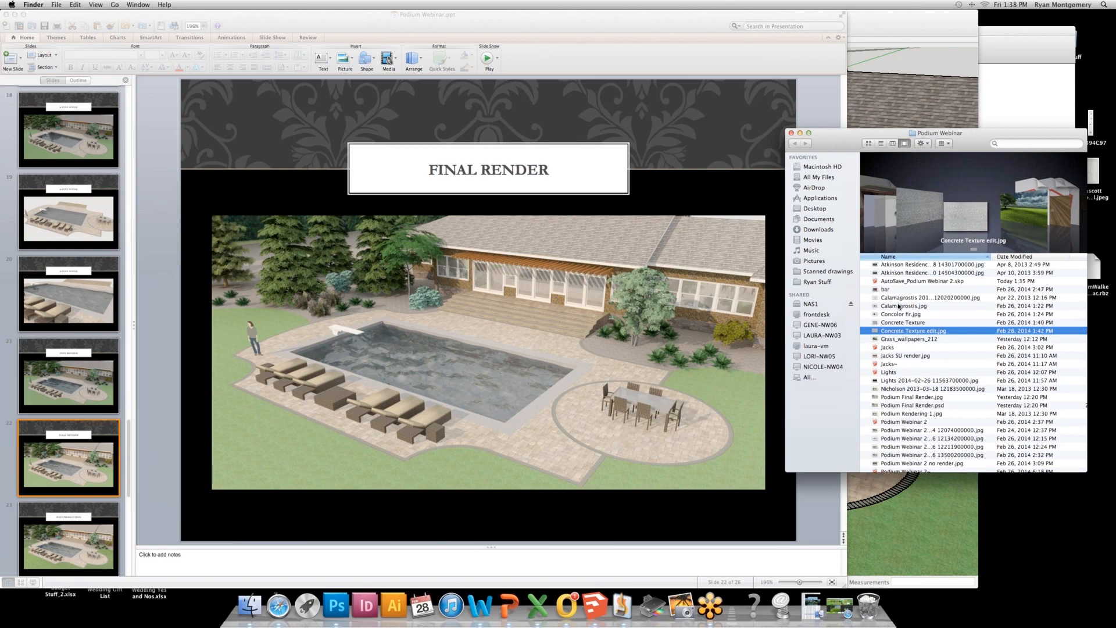
scroll(899, 373, down, 3)
scroll(899, 374, up, 3)
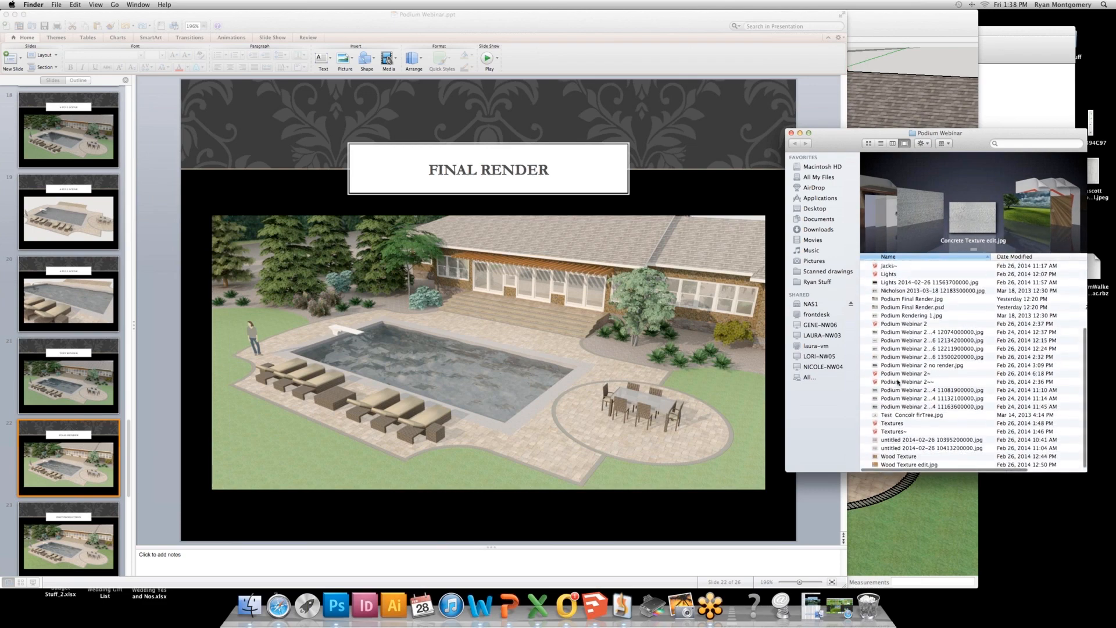
scroll(894, 349, down, 4)
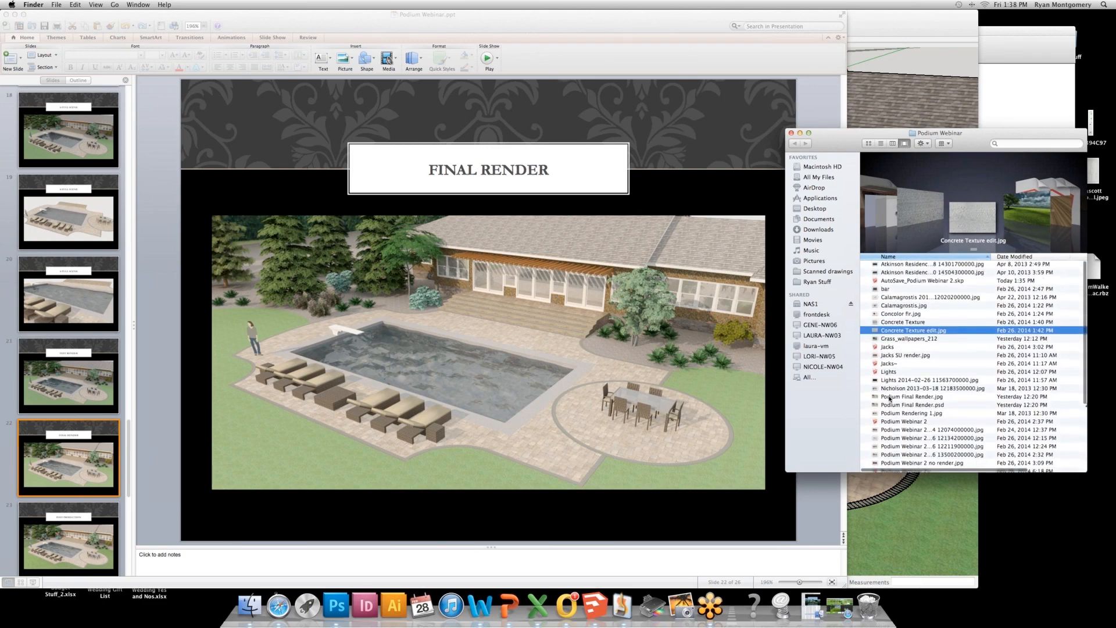
click(895, 417)
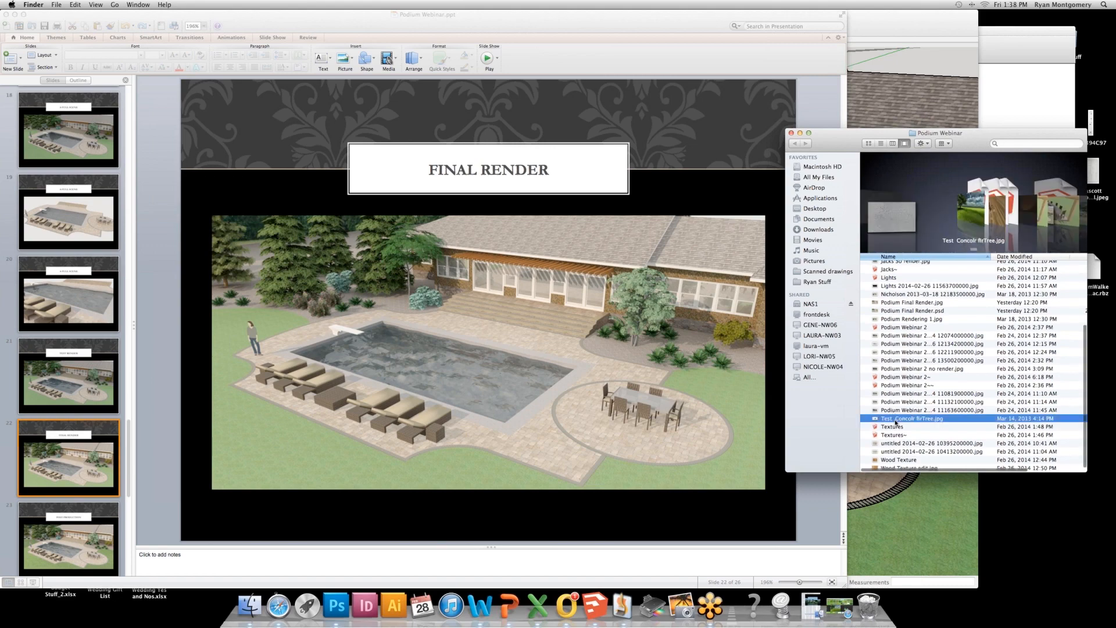
click(906, 410)
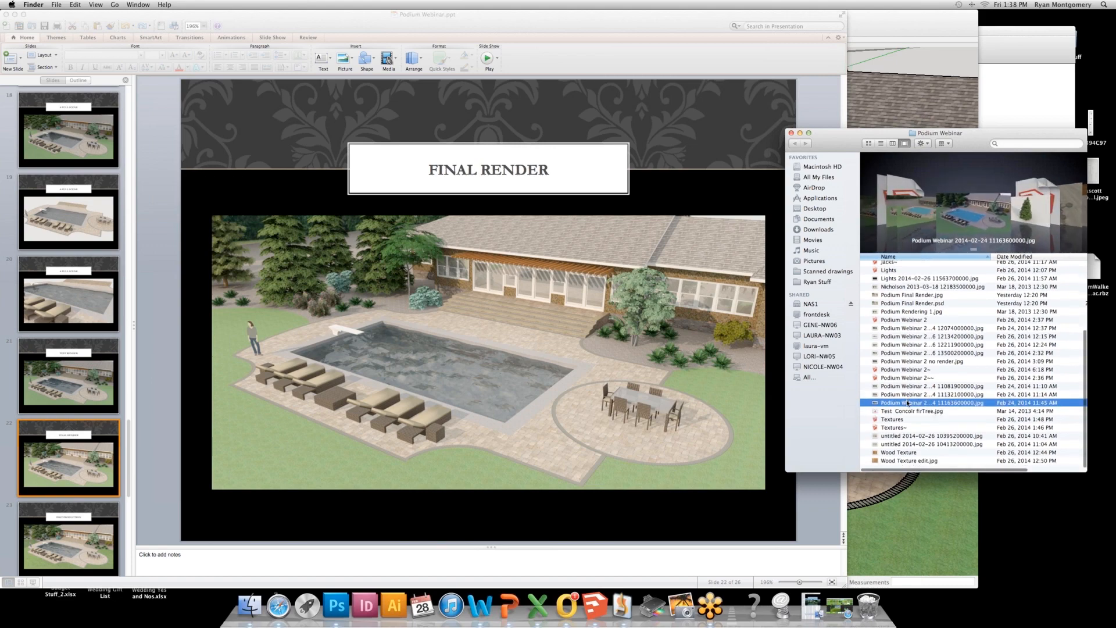
scroll(904, 407, up, 4)
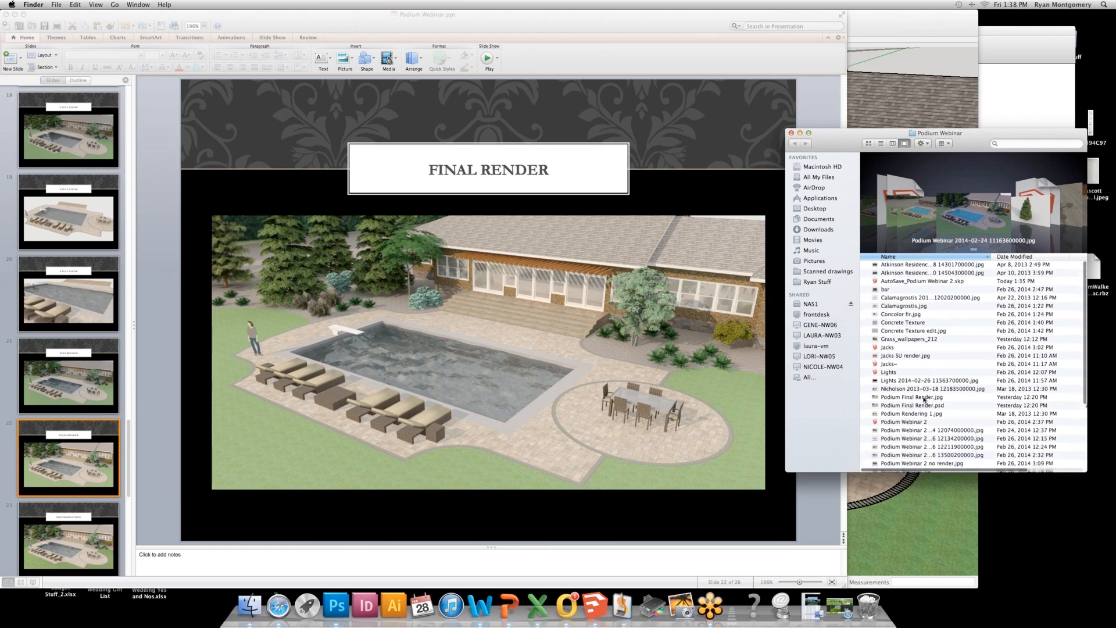
Open the render Podium Webinar 2 2014-02-26 13500200000.jpg from the Podium Webinar folder in Adobe Photoshop CS5.1.
click(901, 446)
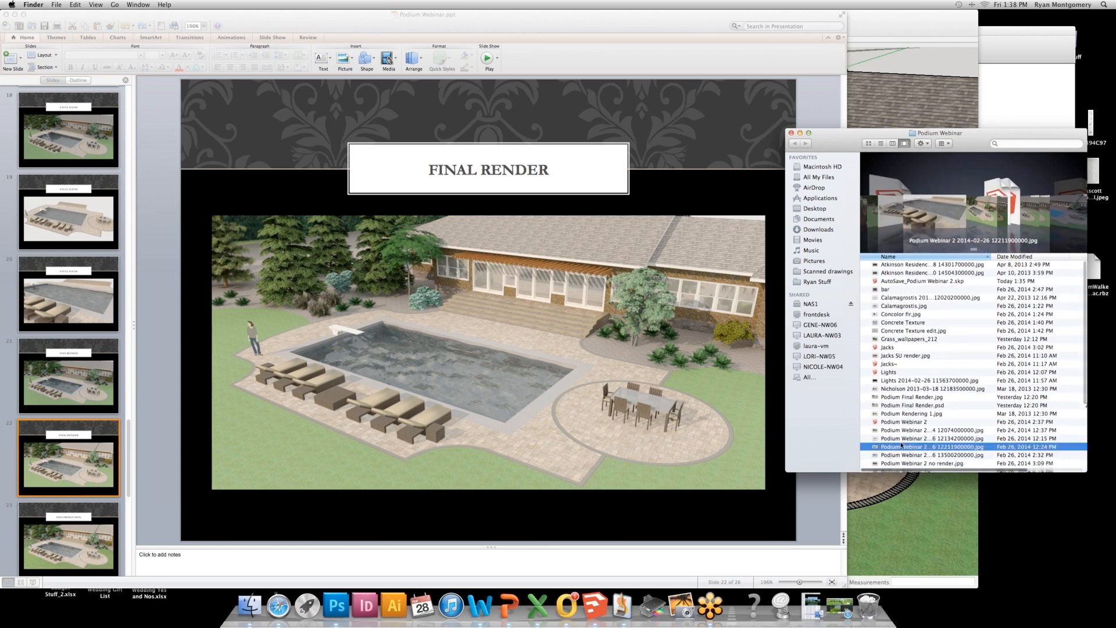
key(Down)
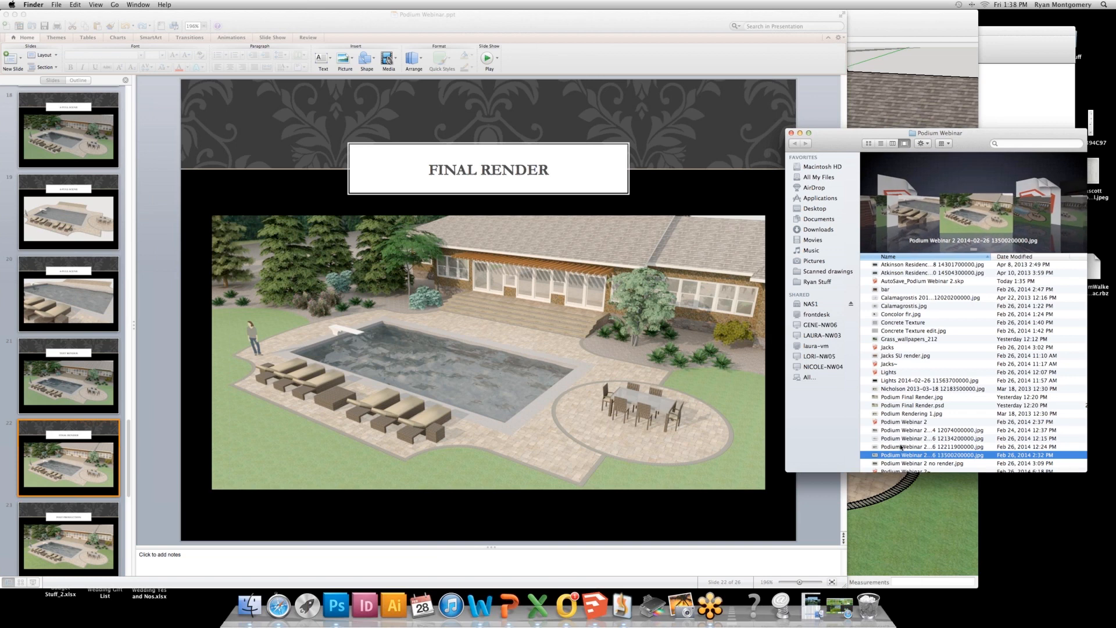
right_click(902, 455)
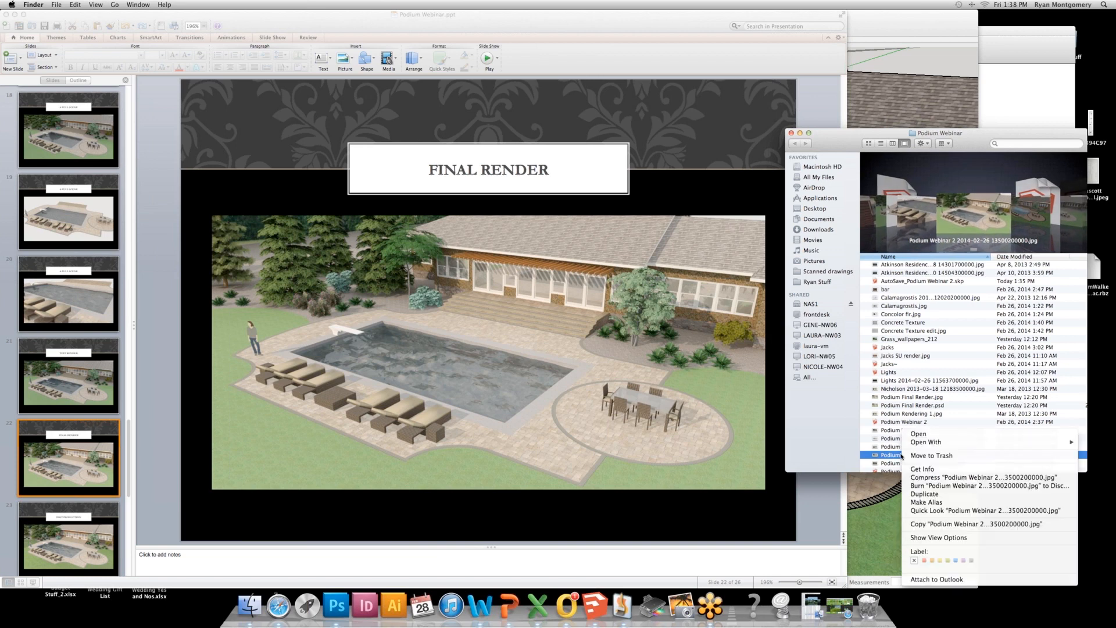
mouse_move(930, 442)
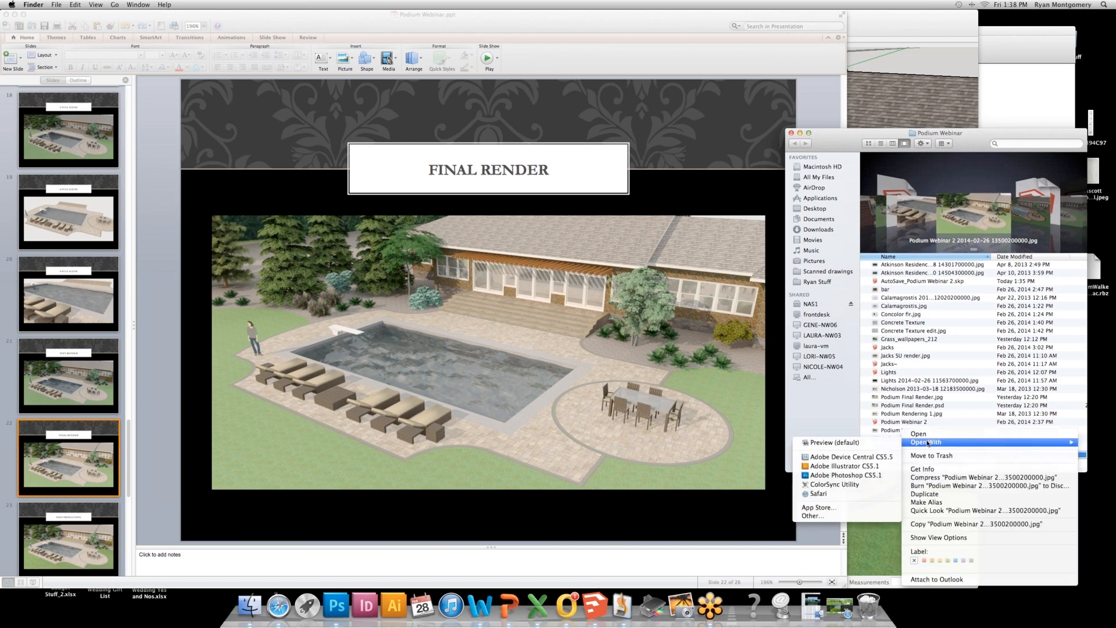
click(861, 476)
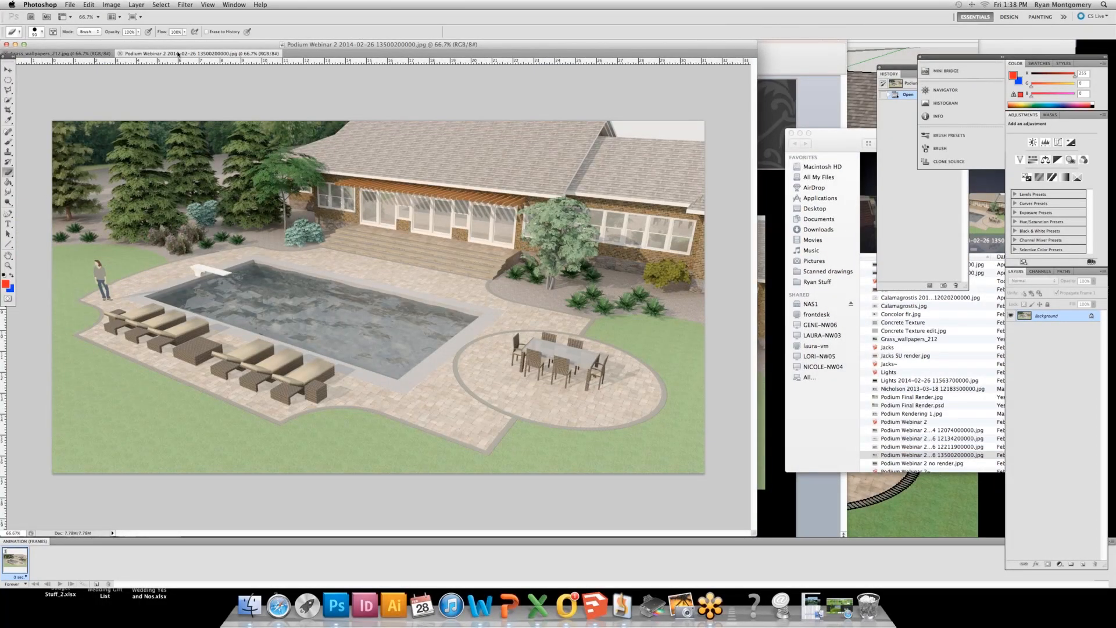
Copy the entire Grass_wallpapers_212 image and paste it as a new layer over the pool render.
click(99, 55)
key(super+a)
key(super+c)
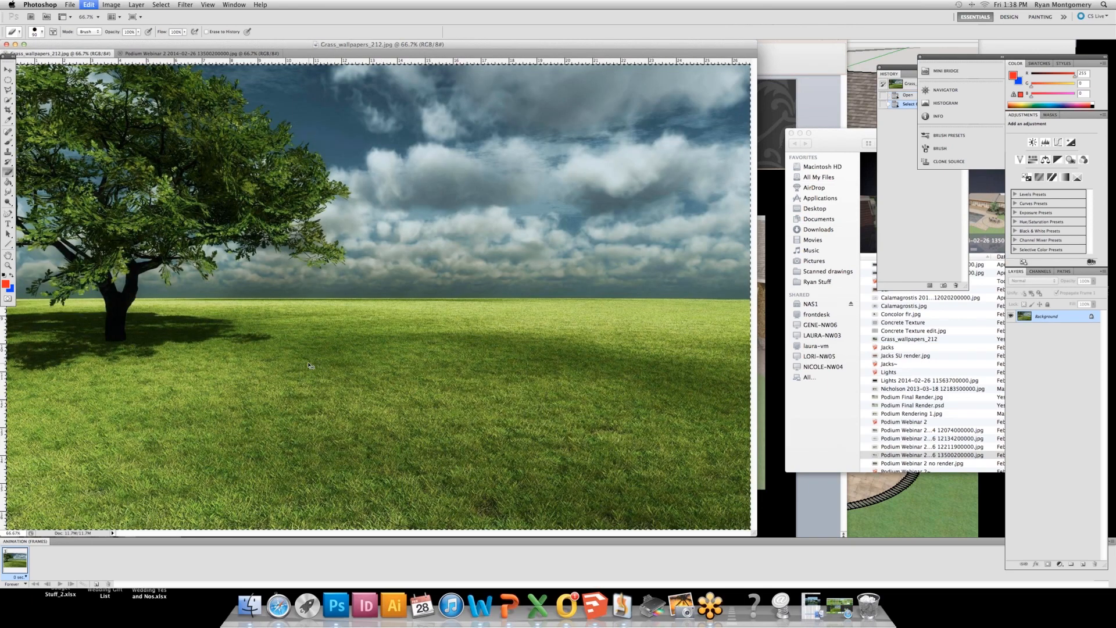
click(181, 54)
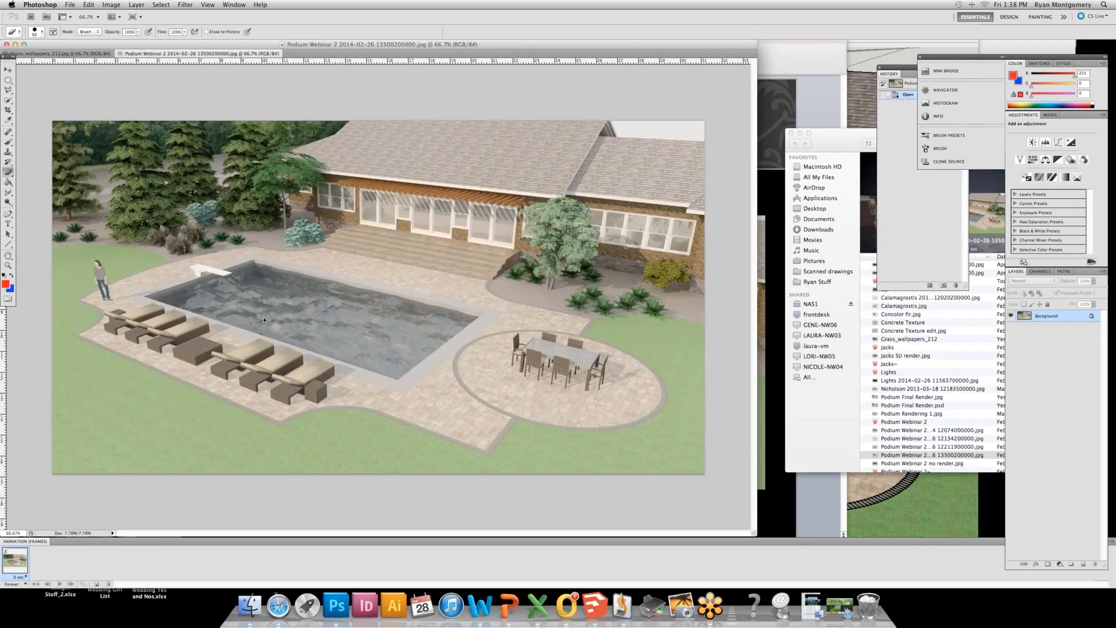
key(super+v)
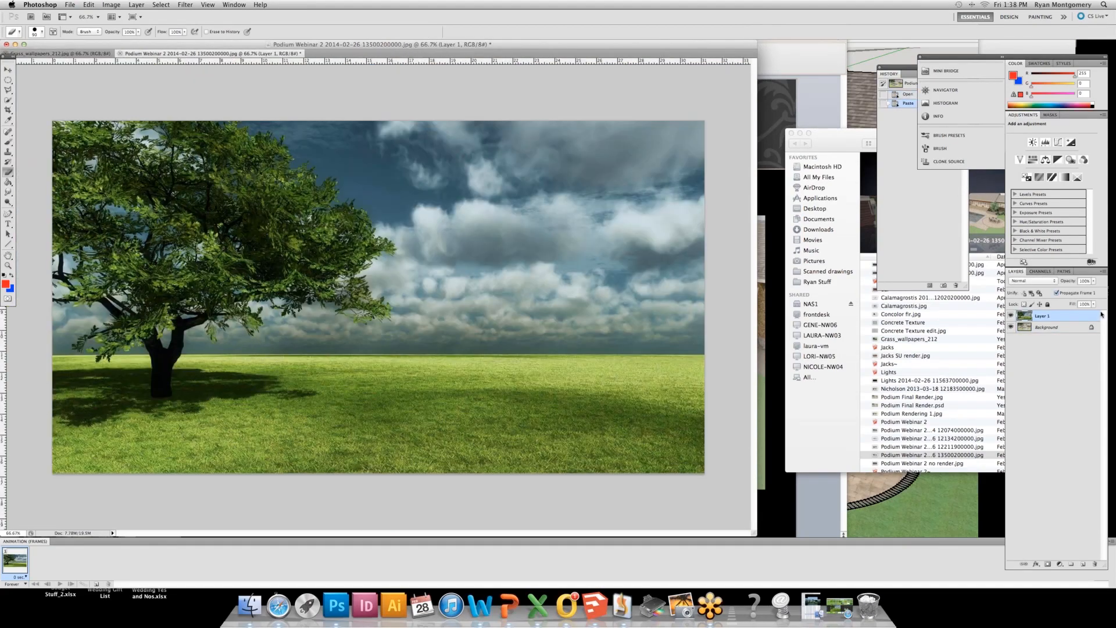
Lower the opacity of the grass layer so that the pool render shows through it.
click(1092, 282)
drag(1074, 294, 1062, 295)
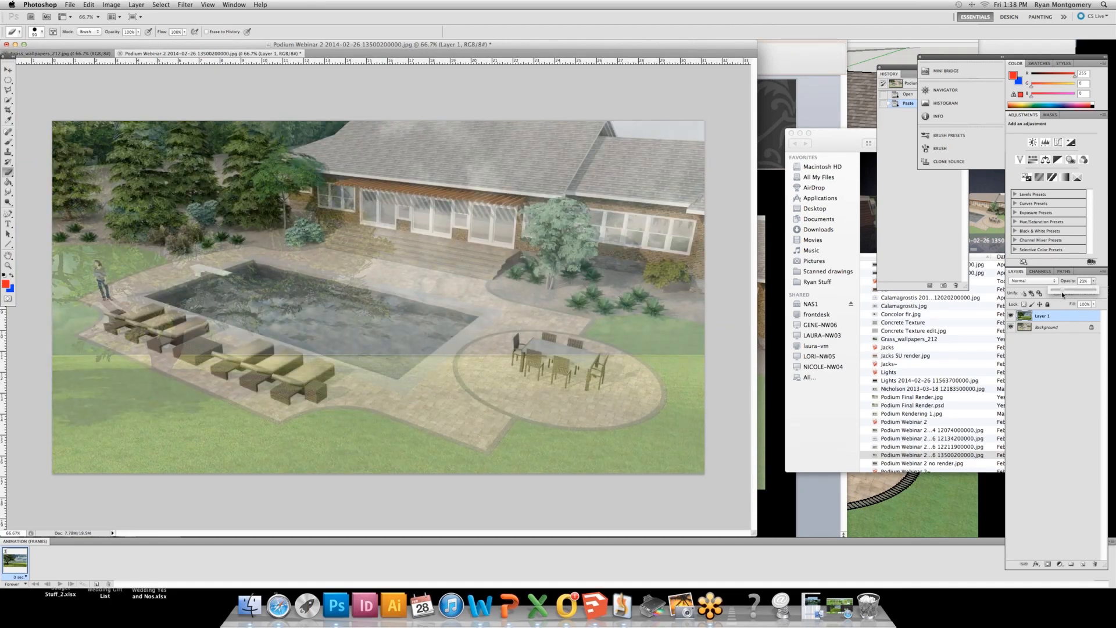
key(super+t)
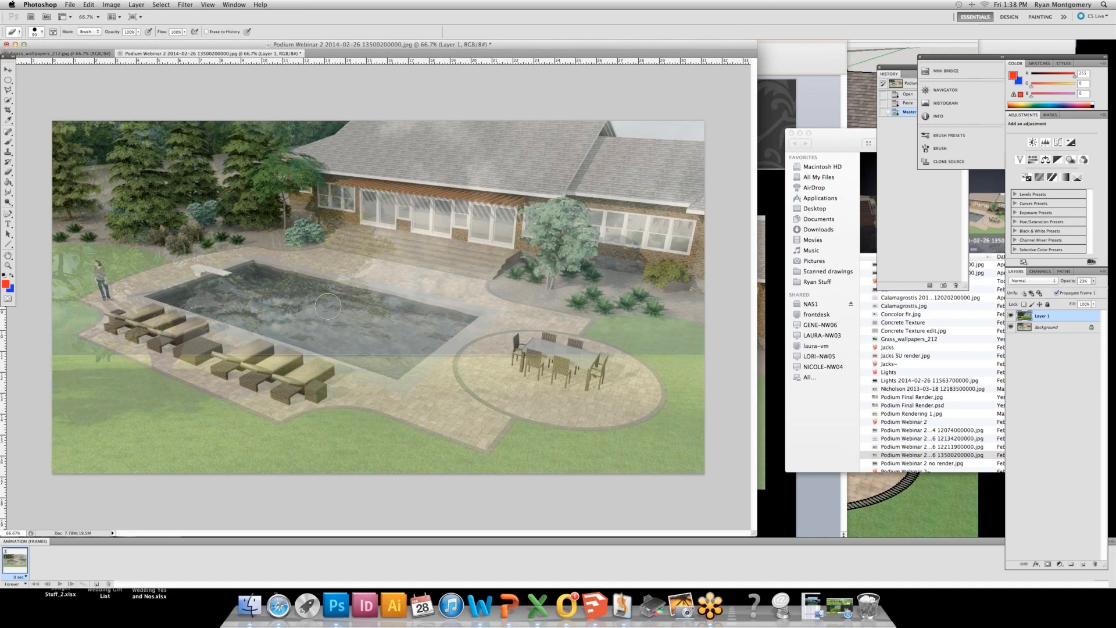
Move the grass layer up and stretch its height so the grass covers all lawn areas of the render.
key(v)
drag(338, 413, 316, 181)
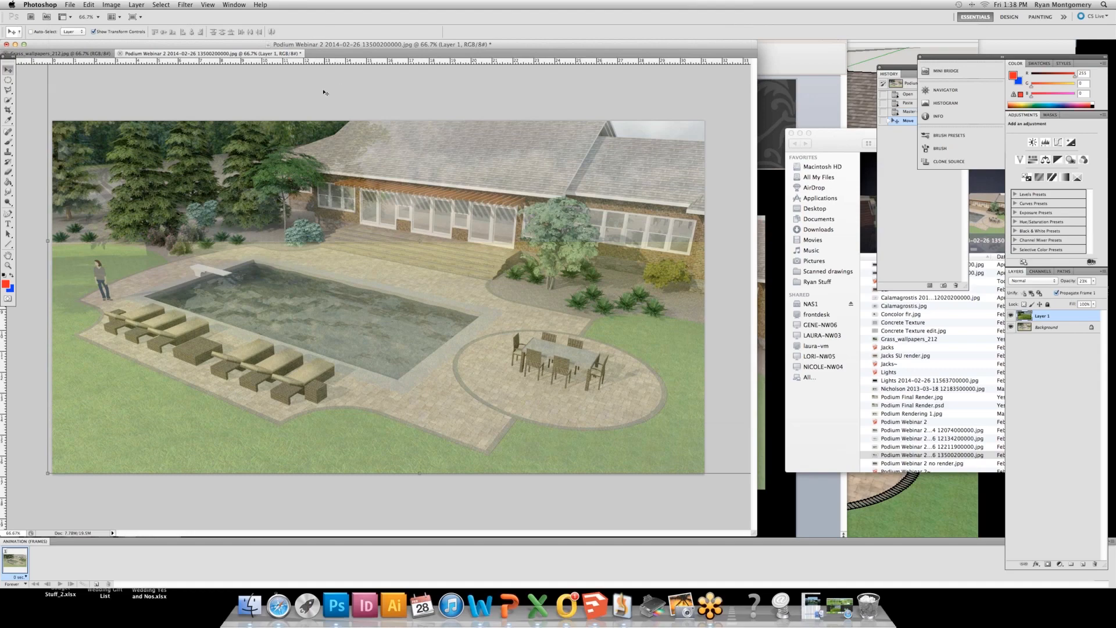
drag(416, 474, 415, 495)
drag(391, 439, 389, 416)
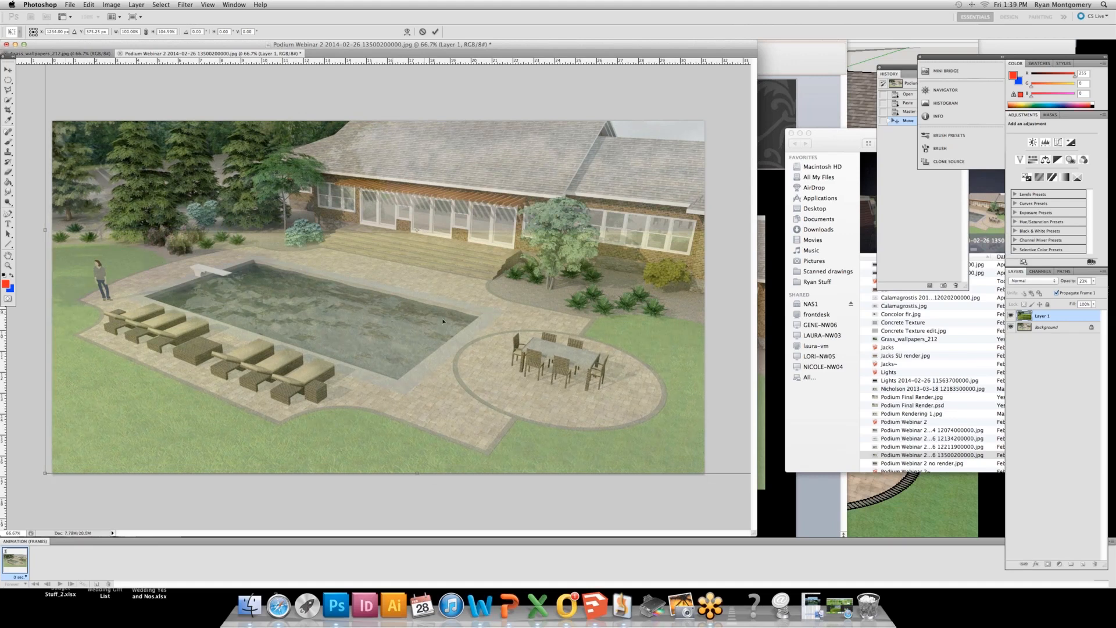
key(Return)
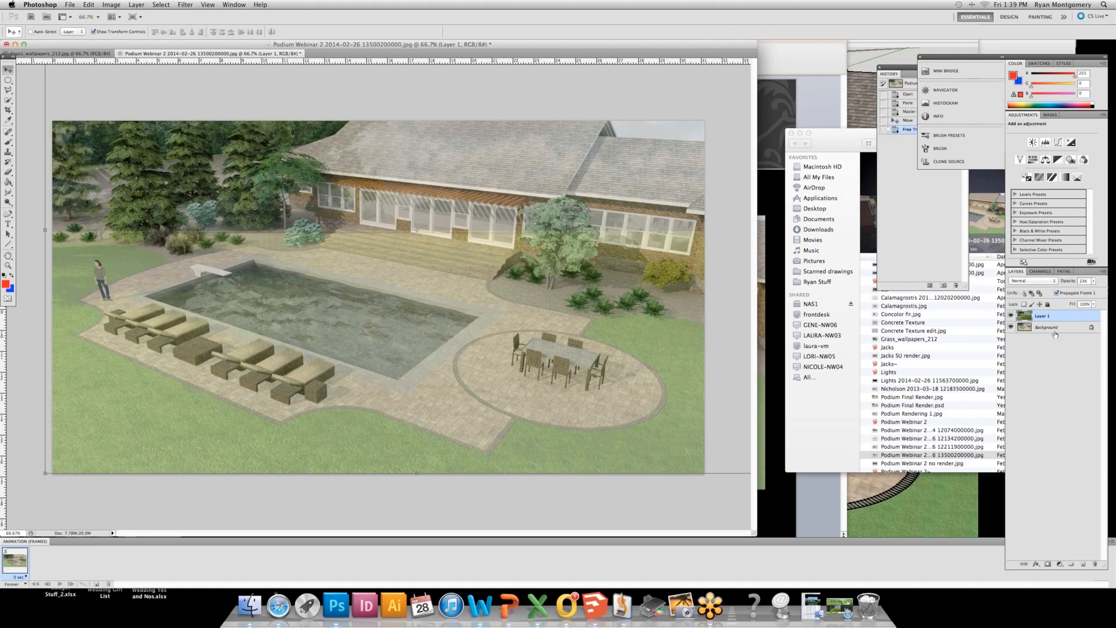
Hide the grass layer and outline the lawn areas on the Background layer with the Polygonal Lasso, following the paving and planting edges.
click(1050, 328)
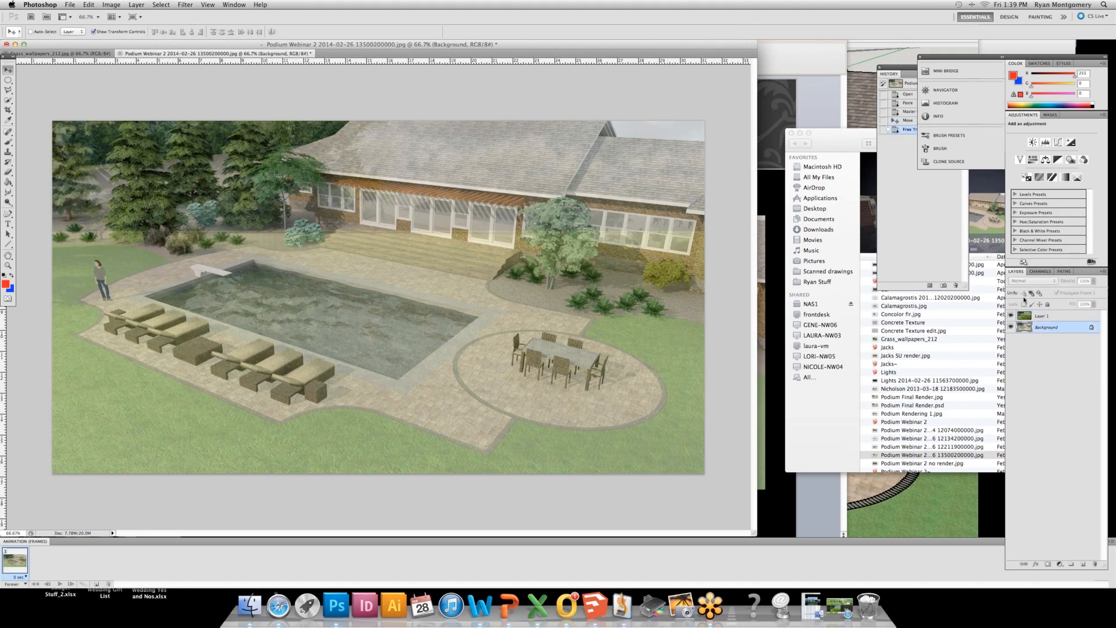
click(1012, 316)
key(l)
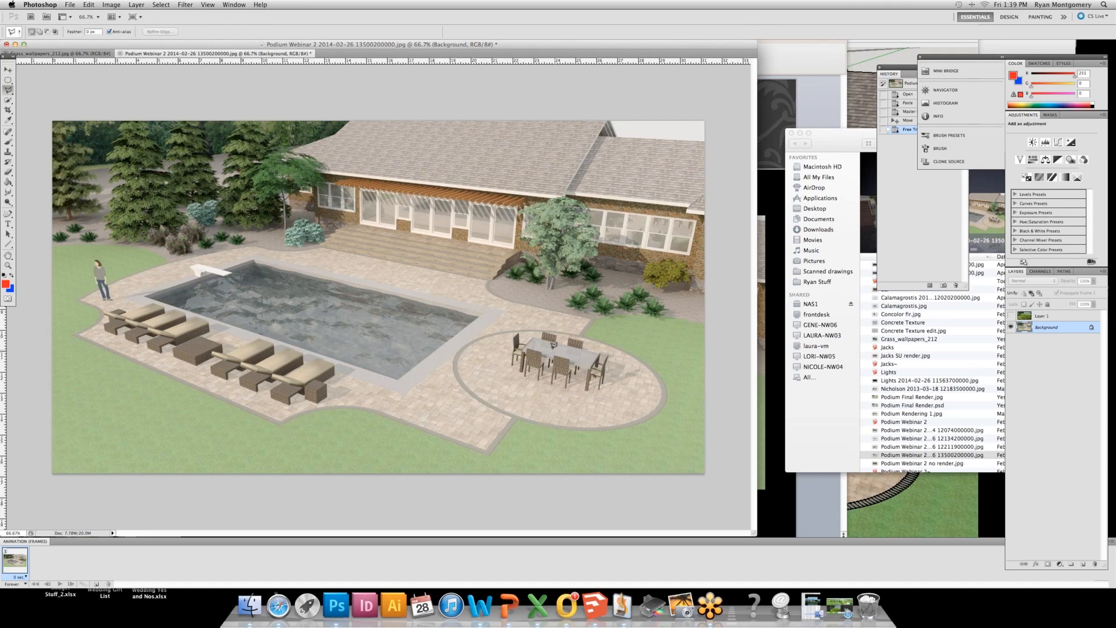
click(585, 332)
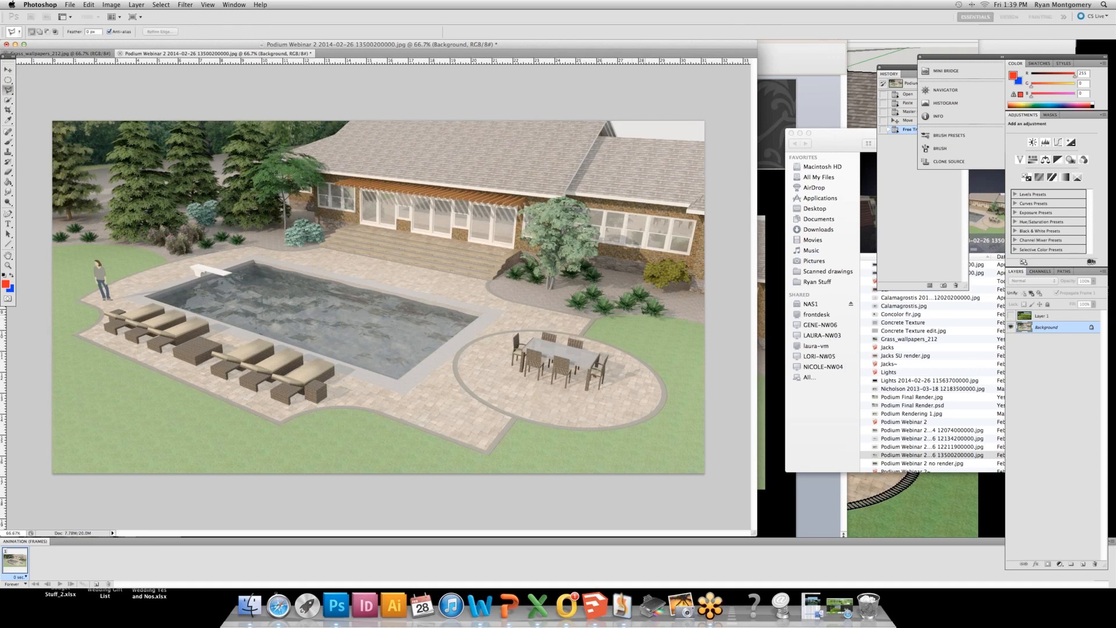
click(705, 324)
click(705, 486)
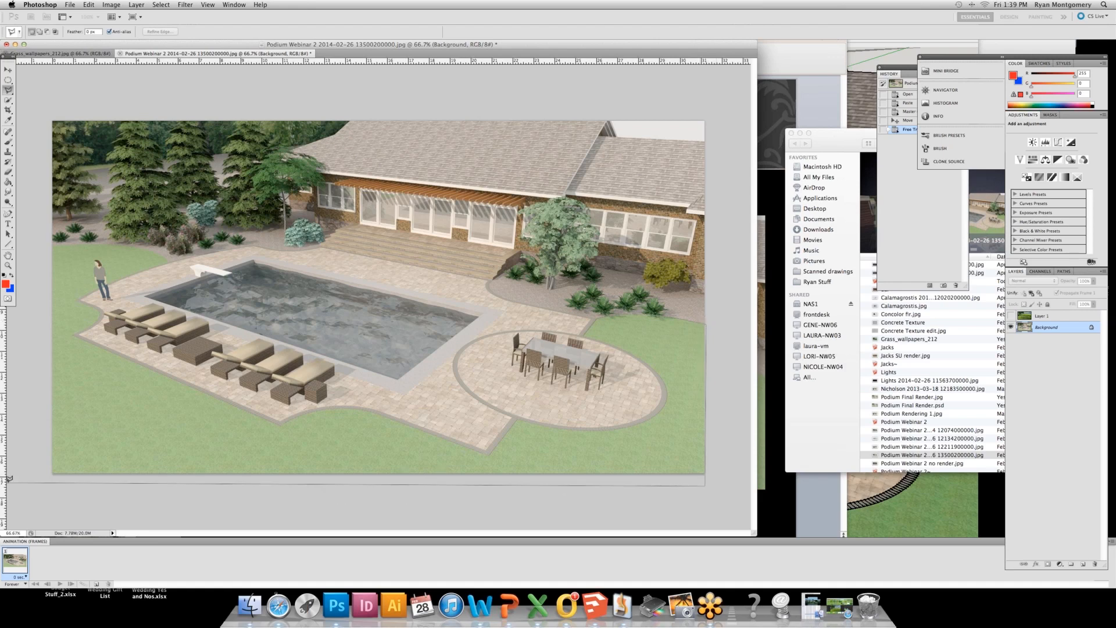
click(27, 487)
click(45, 245)
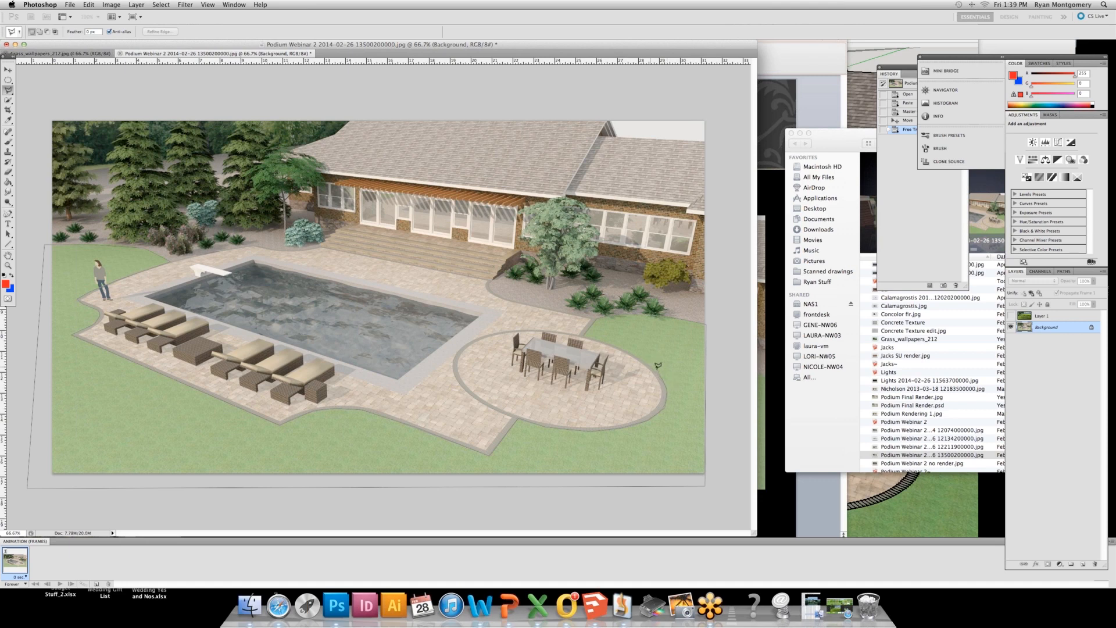
click(614, 344)
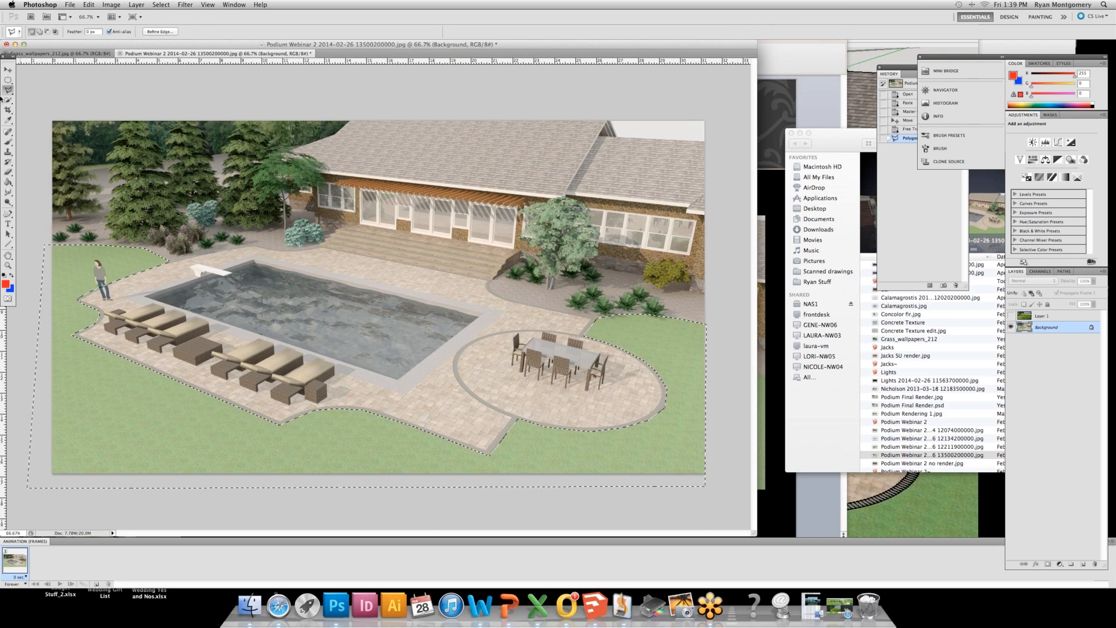
Show the grass layer again and invert the lawn selection.
click(1011, 315)
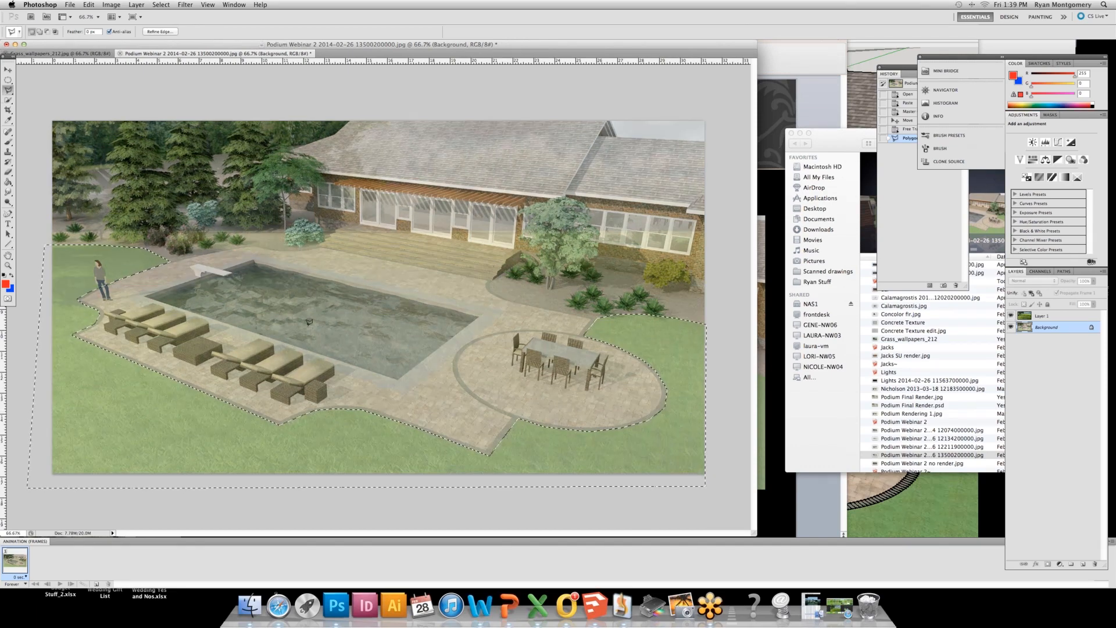
click(115, 9)
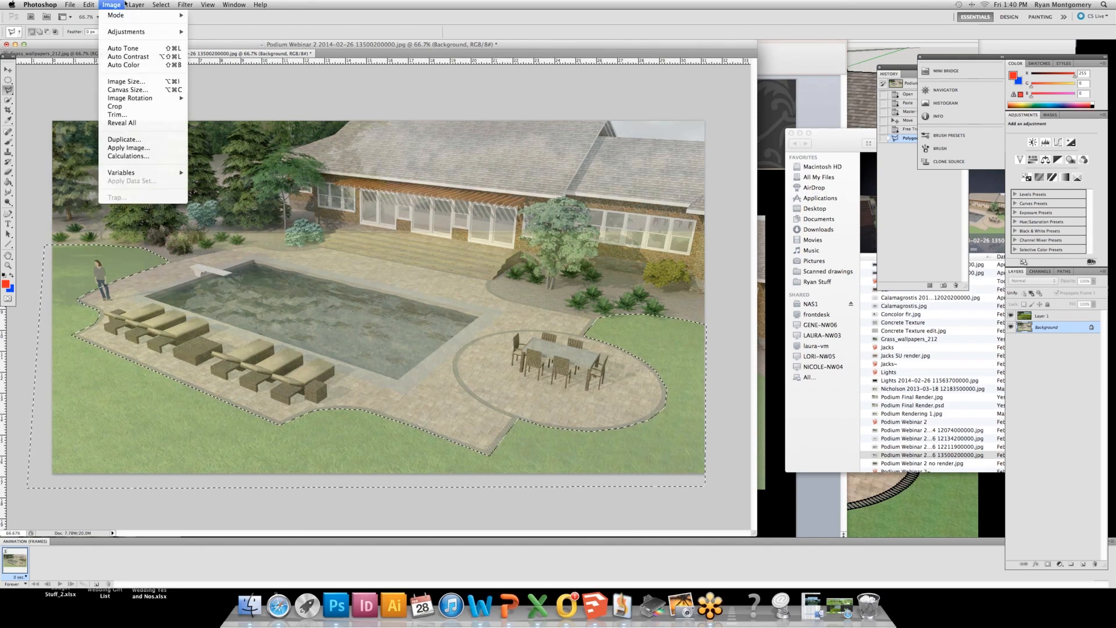
mouse_move(162, 4)
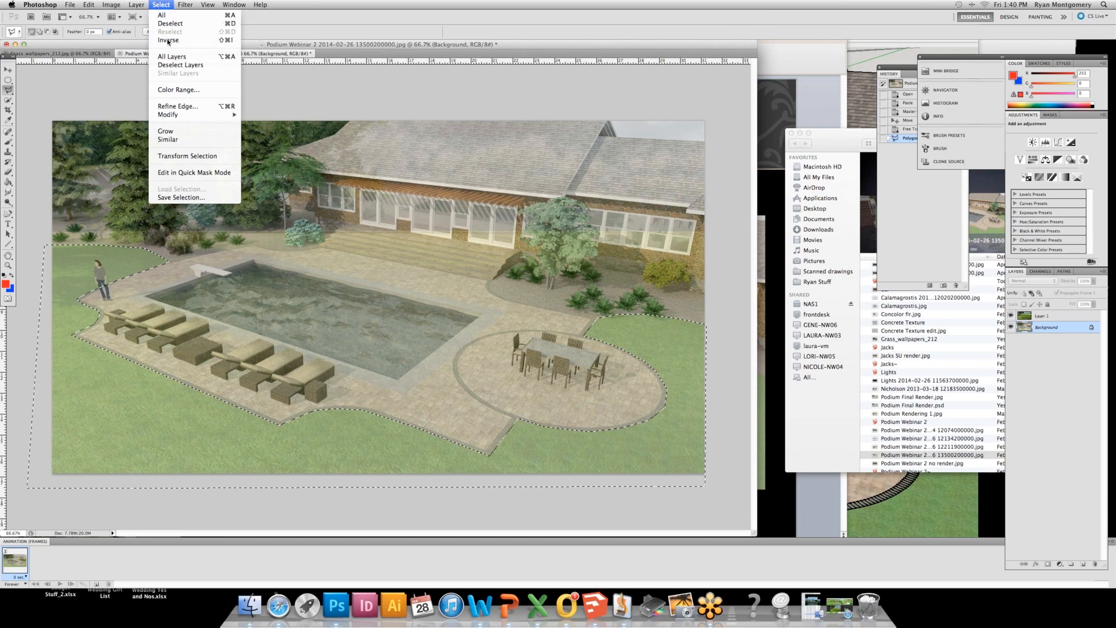
click(168, 40)
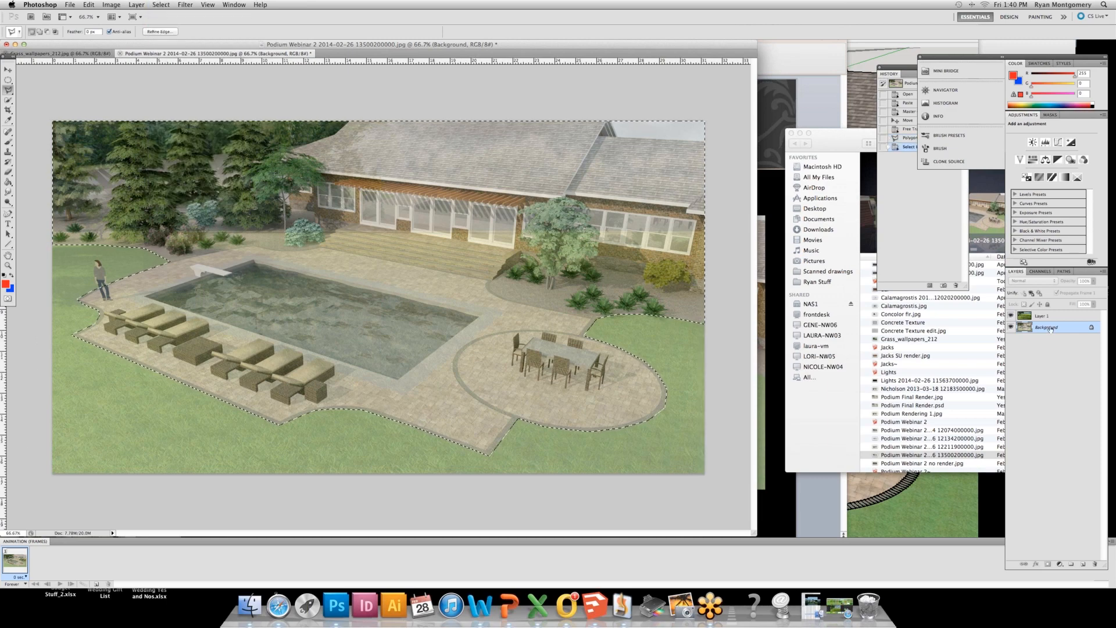
Raise Layer 1 to full opacity and delete its content outside the lawn areas.
click(1066, 317)
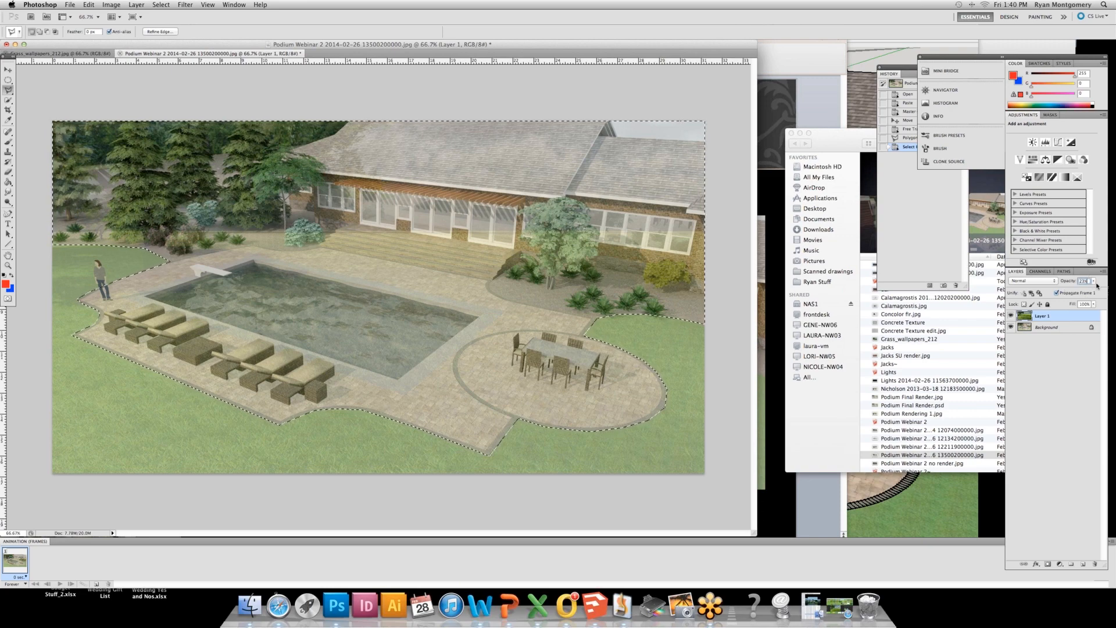
click(1094, 282)
drag(1113, 292, 1110, 290)
key(Delete)
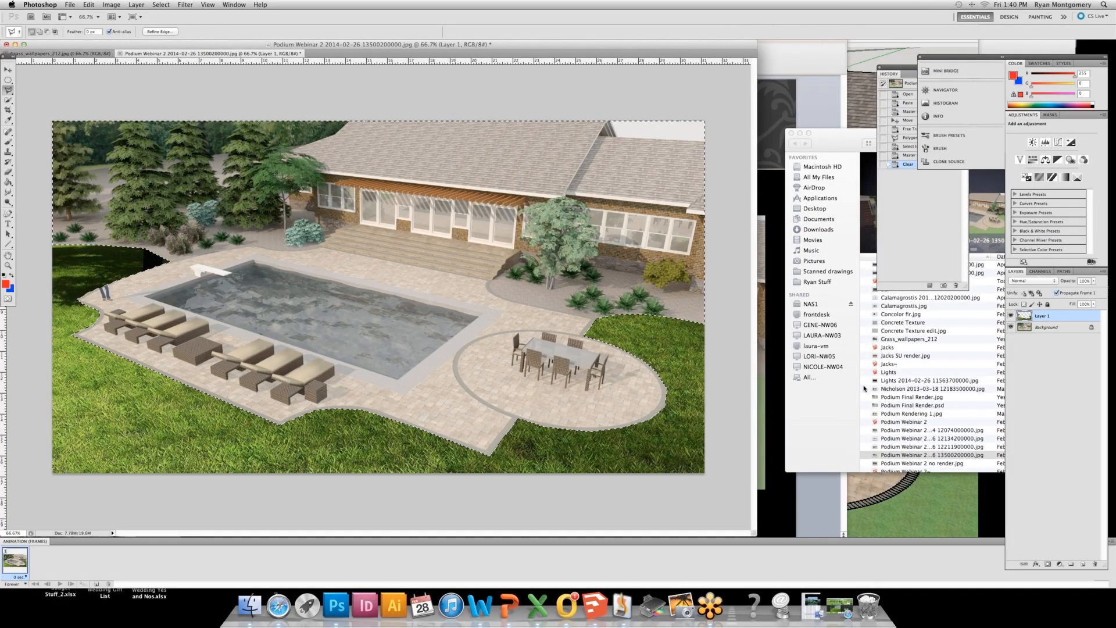
Reduce the opacity of the trimmed grass layer to blend it with the rendered lawn, and clear the selection.
click(1094, 281)
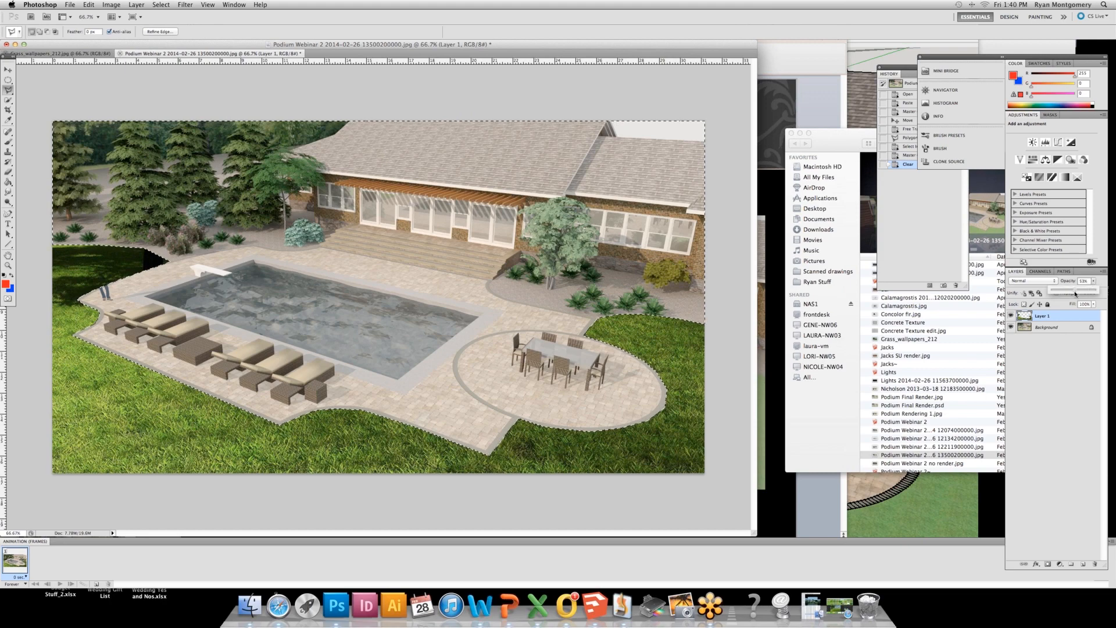
drag(1066, 294, 1067, 294)
key(super+d)
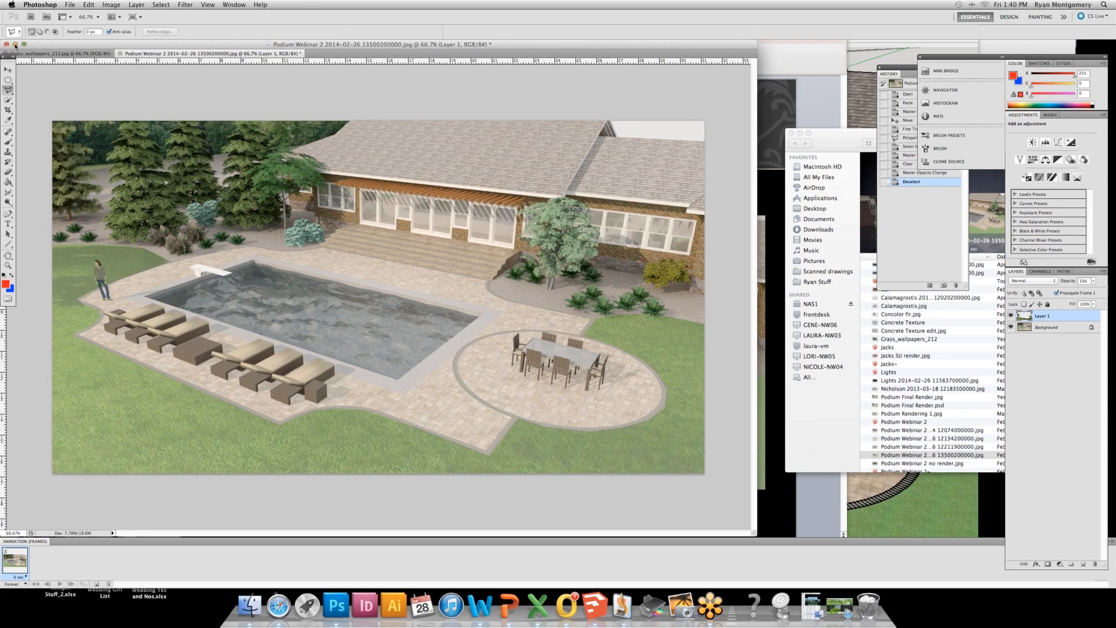
Minimize the Photoshop document, play the PowerPoint slide show from the Final Render slide and advance to the Post Production slide.
click(15, 45)
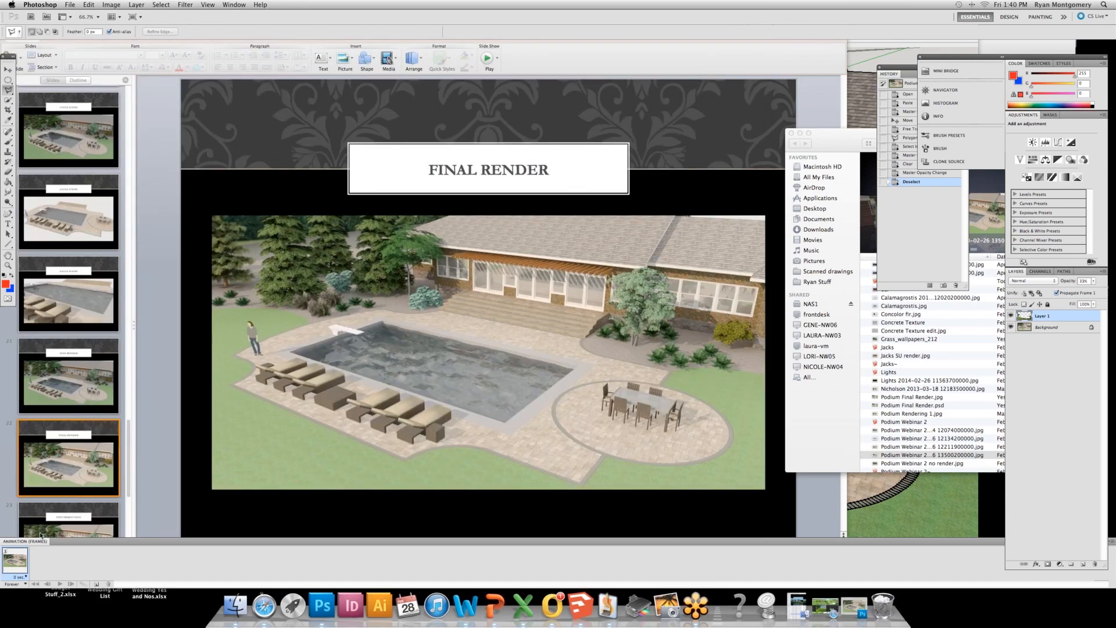
click(162, 467)
click(38, 579)
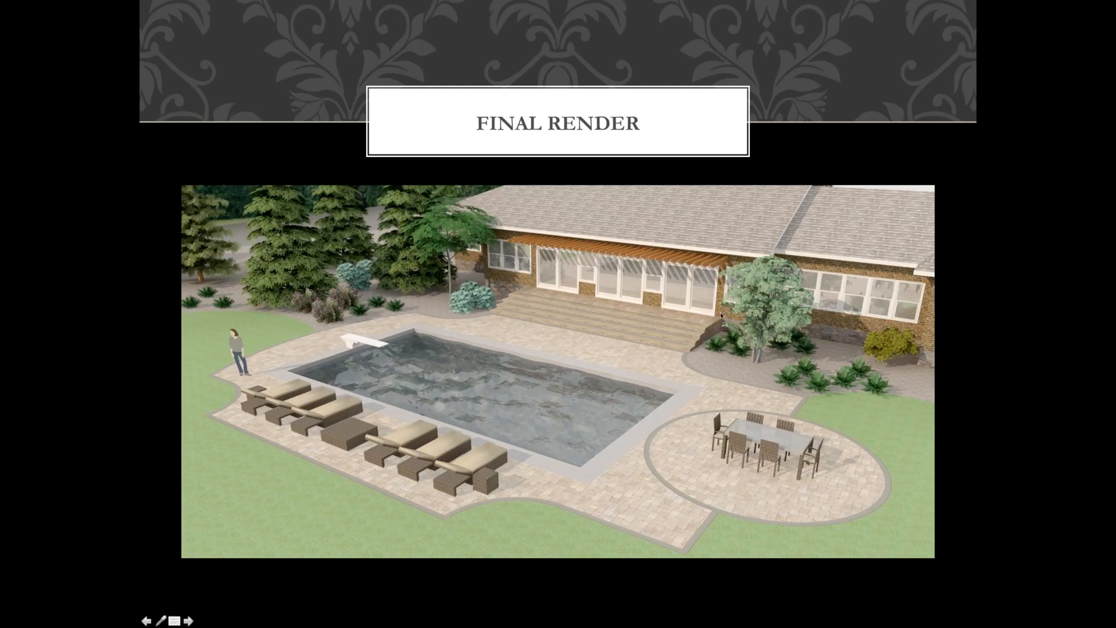
click(868, 450)
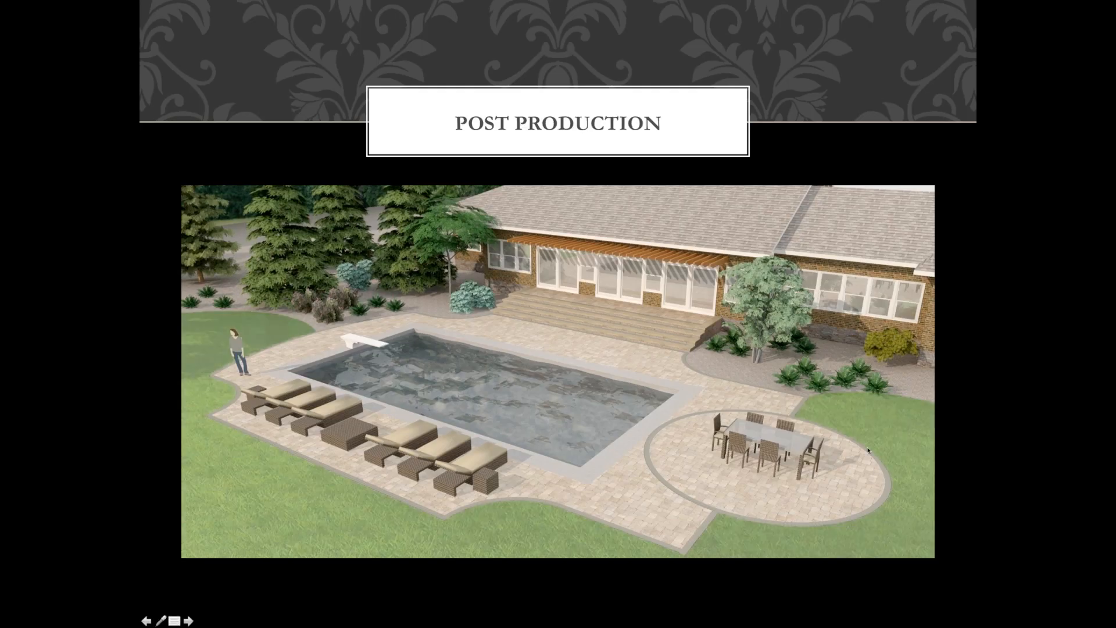
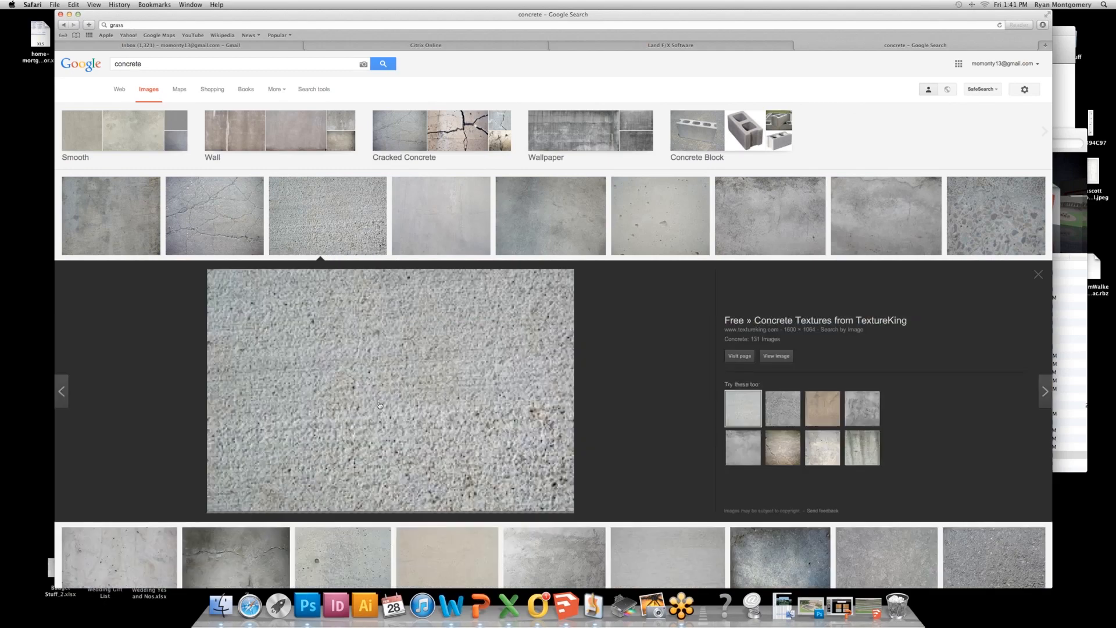
Show the download options for the TextureKing concrete image in Safari, dismiss them and minimize the browser window.
right_click(389, 335)
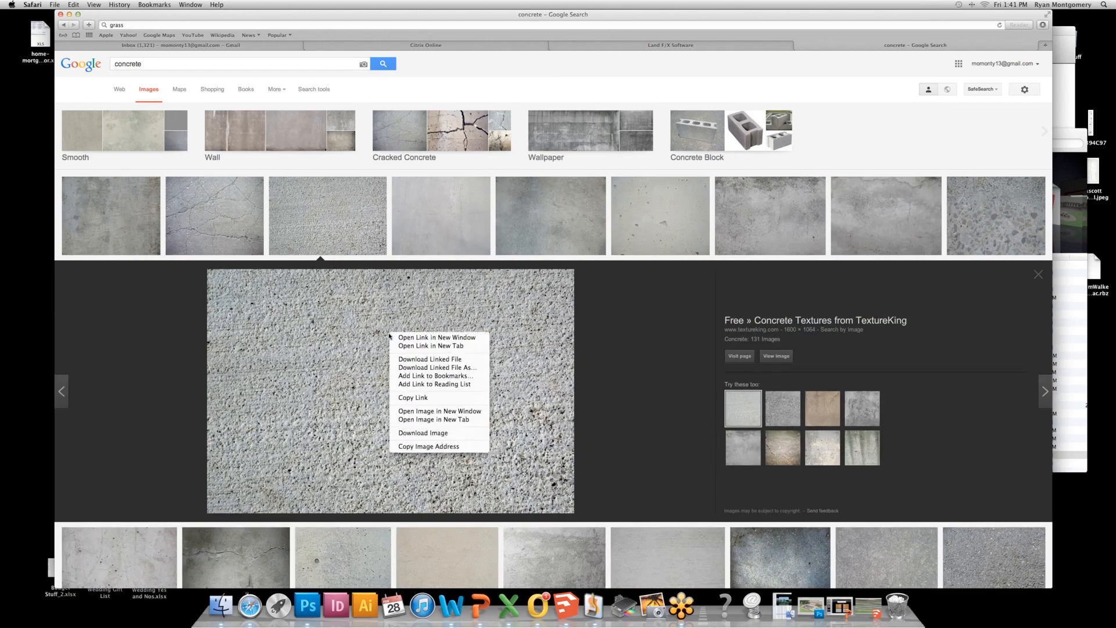
click(72, 18)
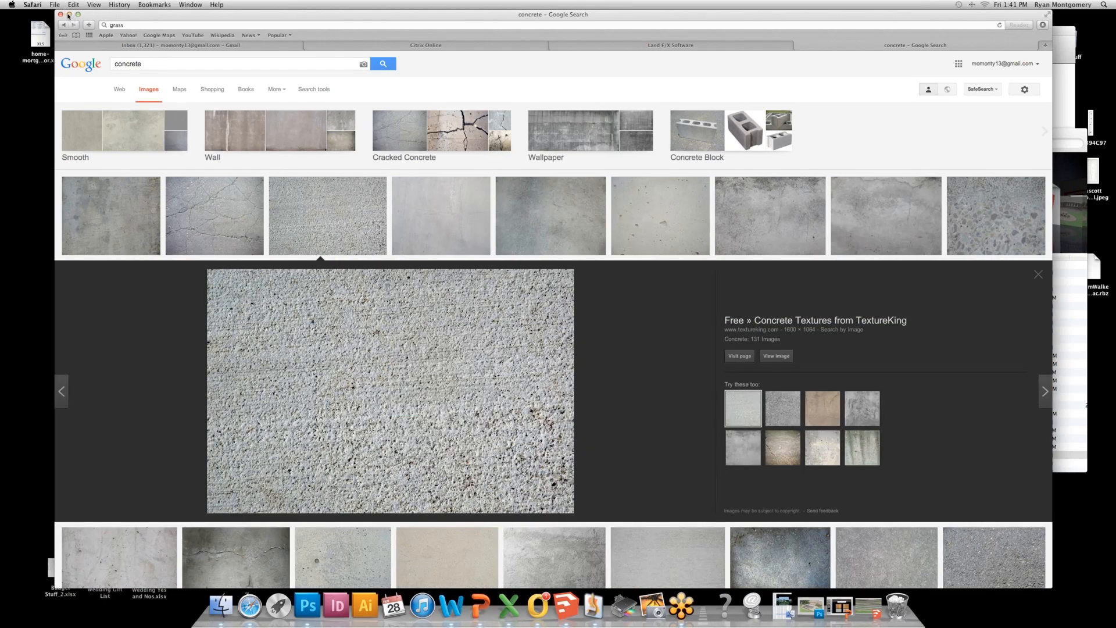
click(69, 14)
Open the Textures SketchUp model from the Podium Webinar folder.
scroll(893, 330, down, 5)
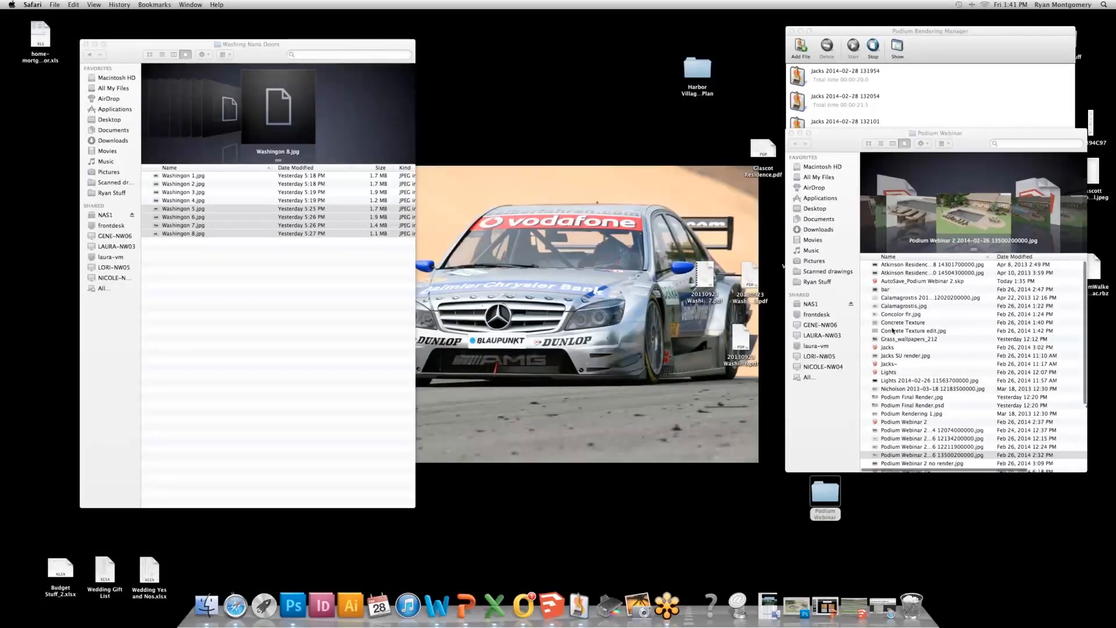
scroll(893, 331, down, 5)
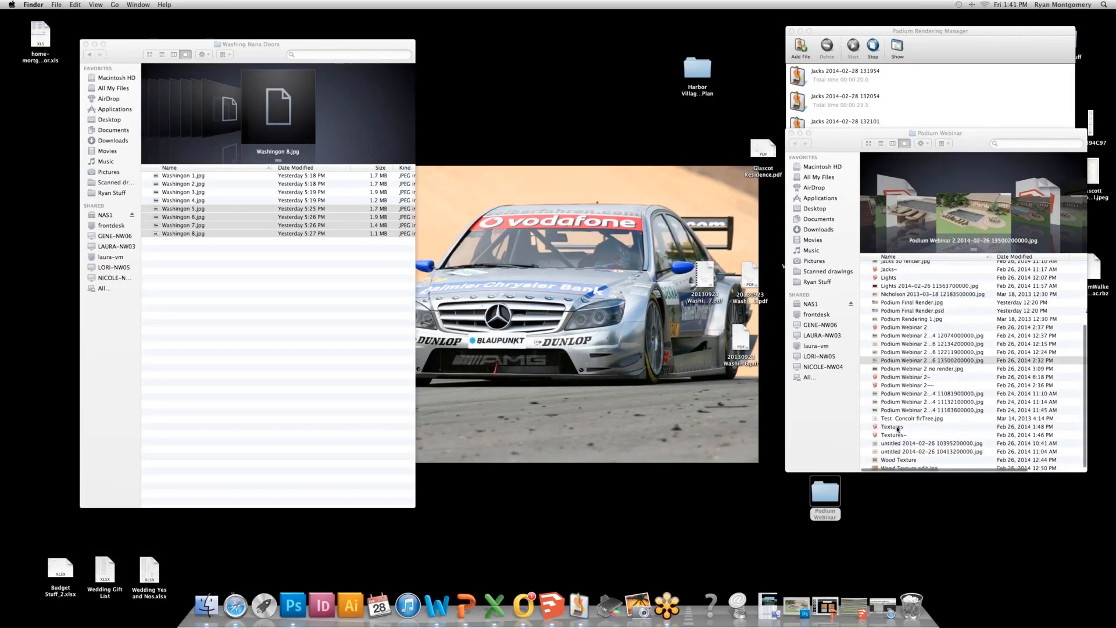
double_click(897, 429)
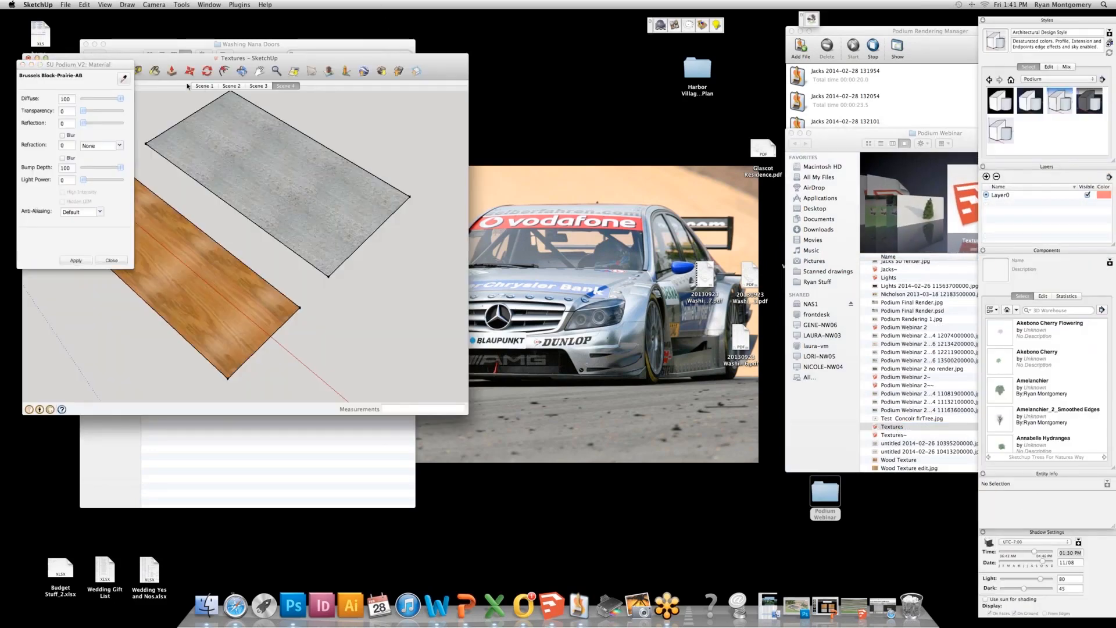
Switch to Scene 1, close the SU Podium material dialog and enlarge the model window.
click(202, 86)
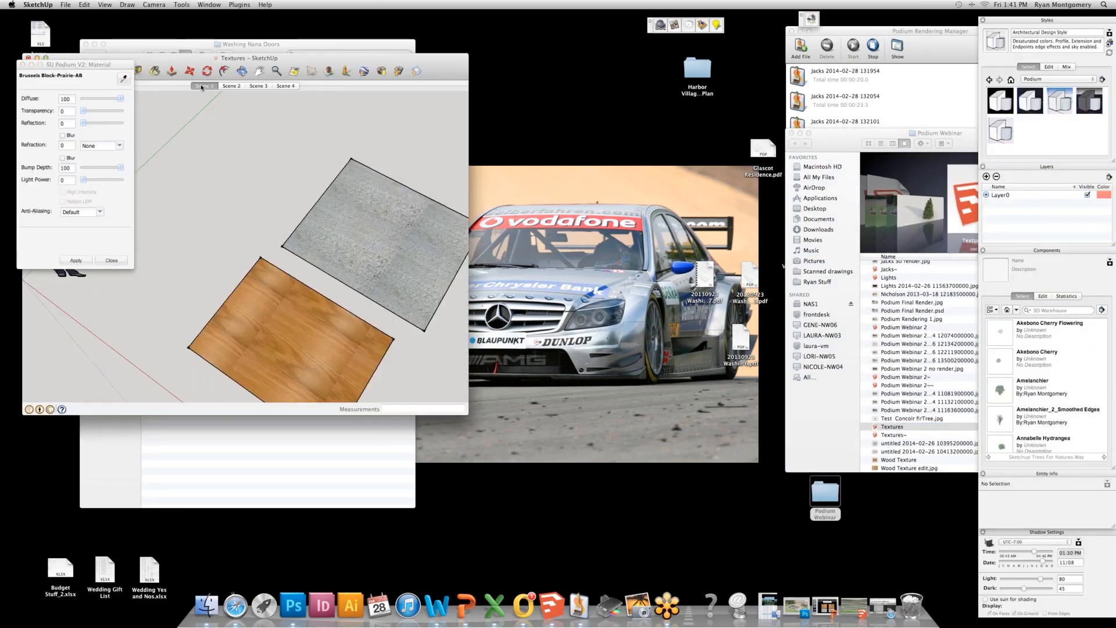
click(25, 64)
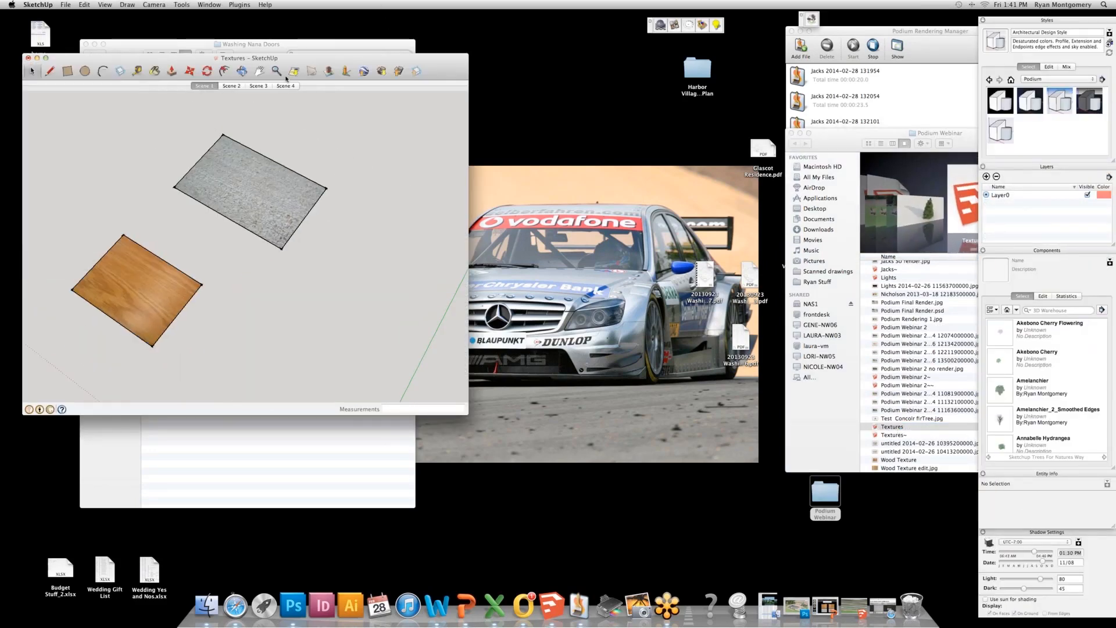
click(47, 58)
Show how the Concrete Texture JPEG would be chosen for import as an image, and cancel the import.
click(65, 5)
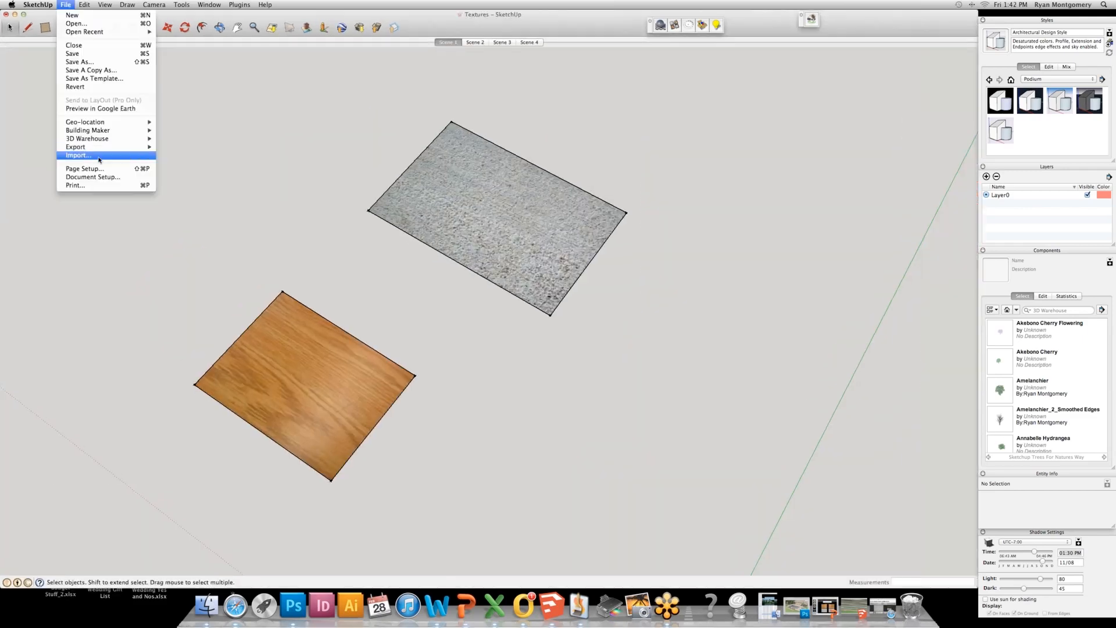
click(79, 155)
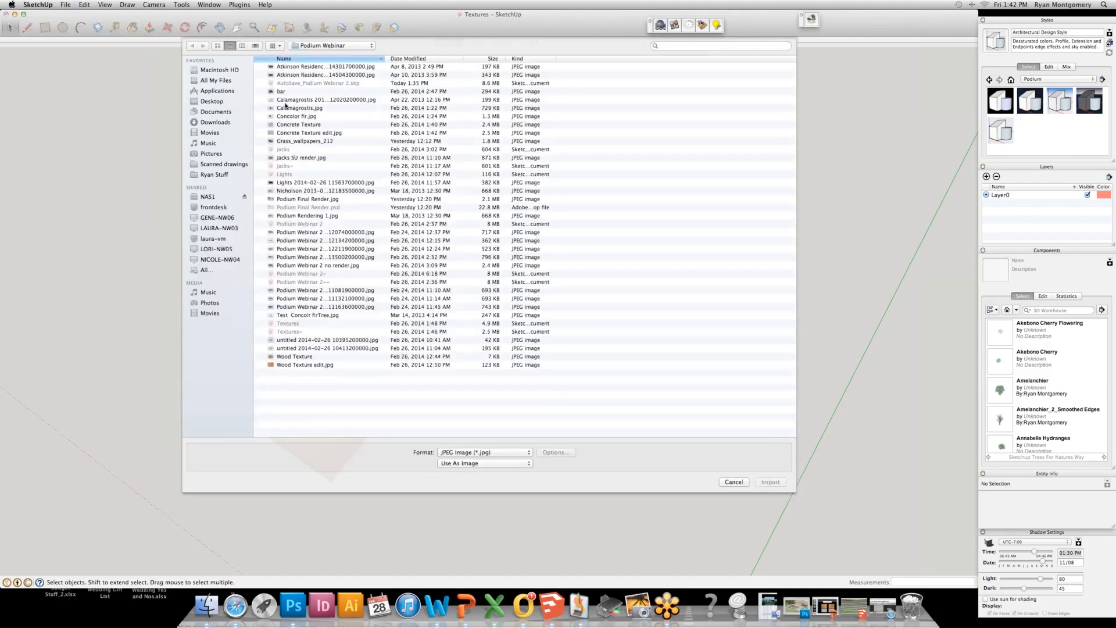
click(285, 125)
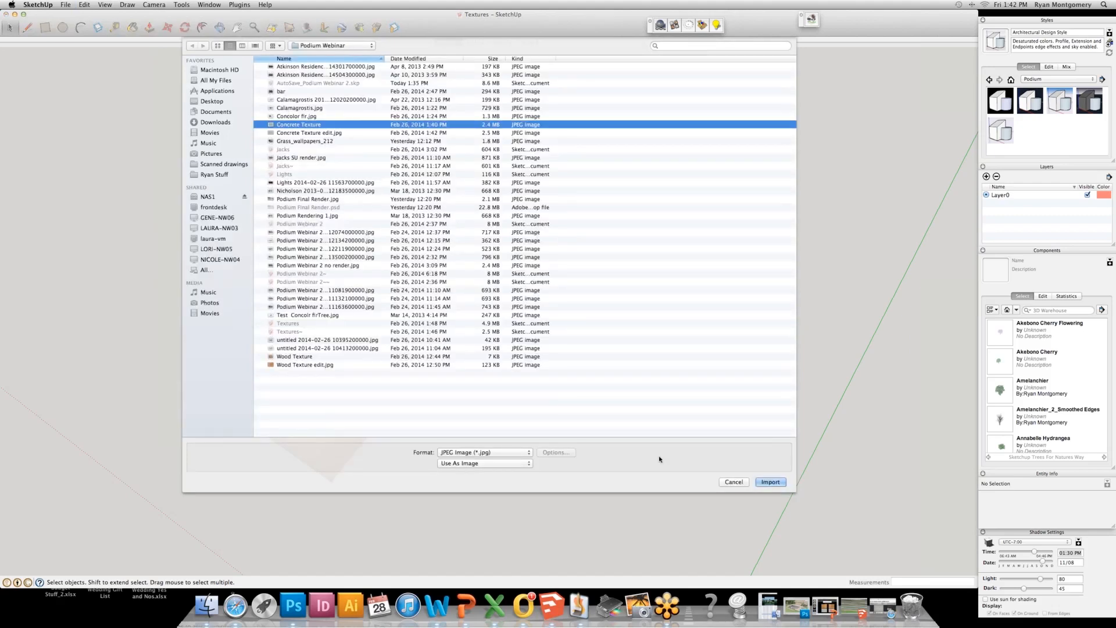
click(734, 482)
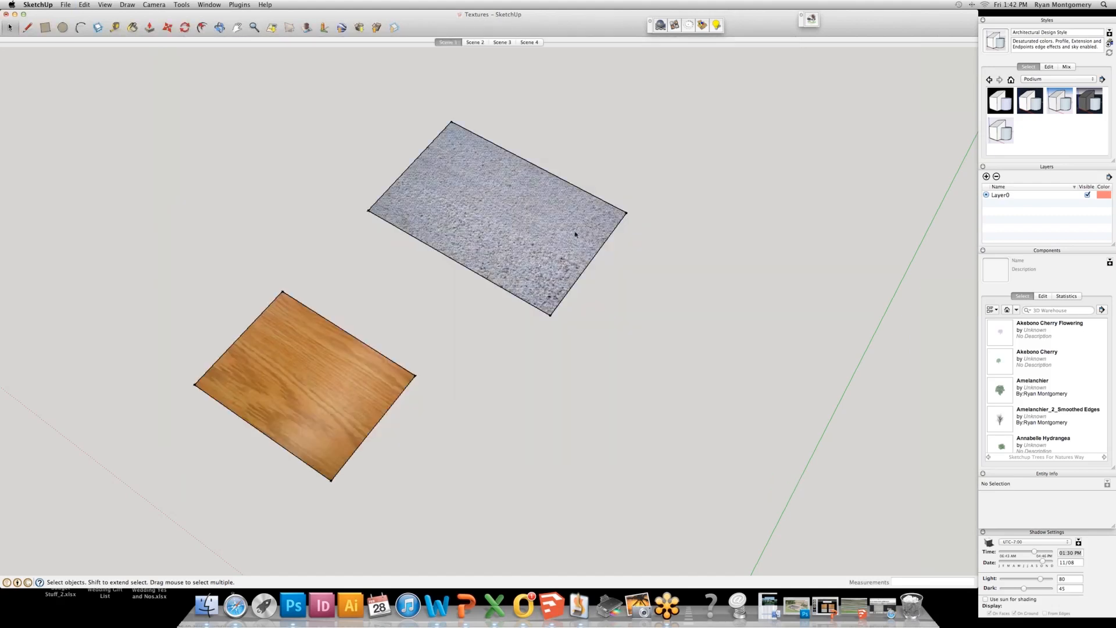
Examine the repeated wood and concrete textures on the larger faces beside the scale figure for tiling seams.
click(344, 376)
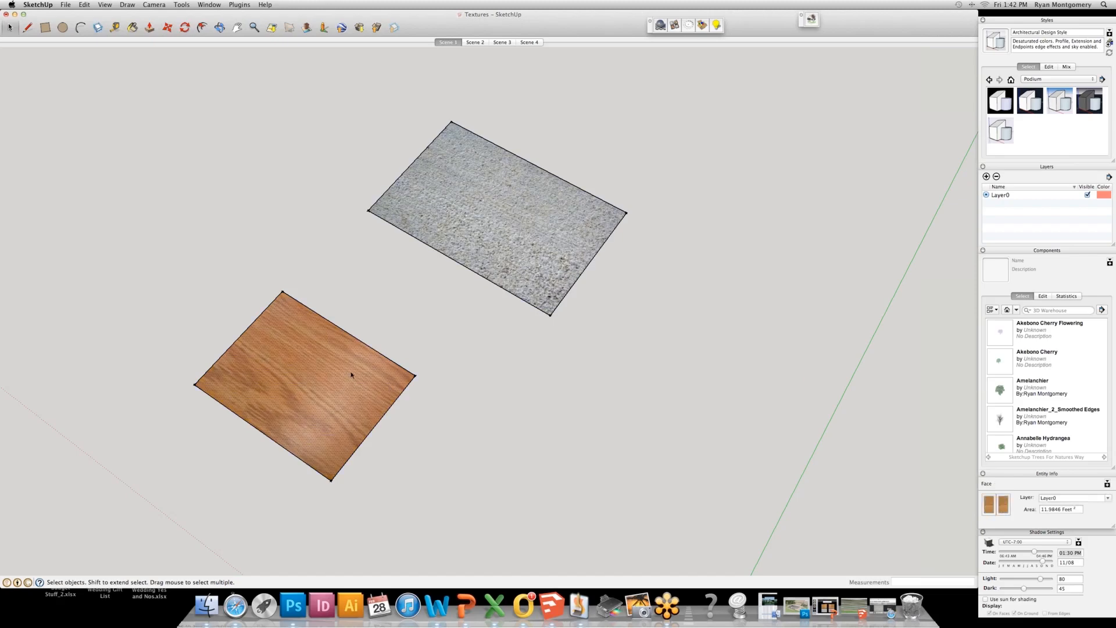
scroll(351, 375, down, 4)
shift+middle_drag(389, 386, 334, 306)
shift+middle_drag(531, 368, 182, 159)
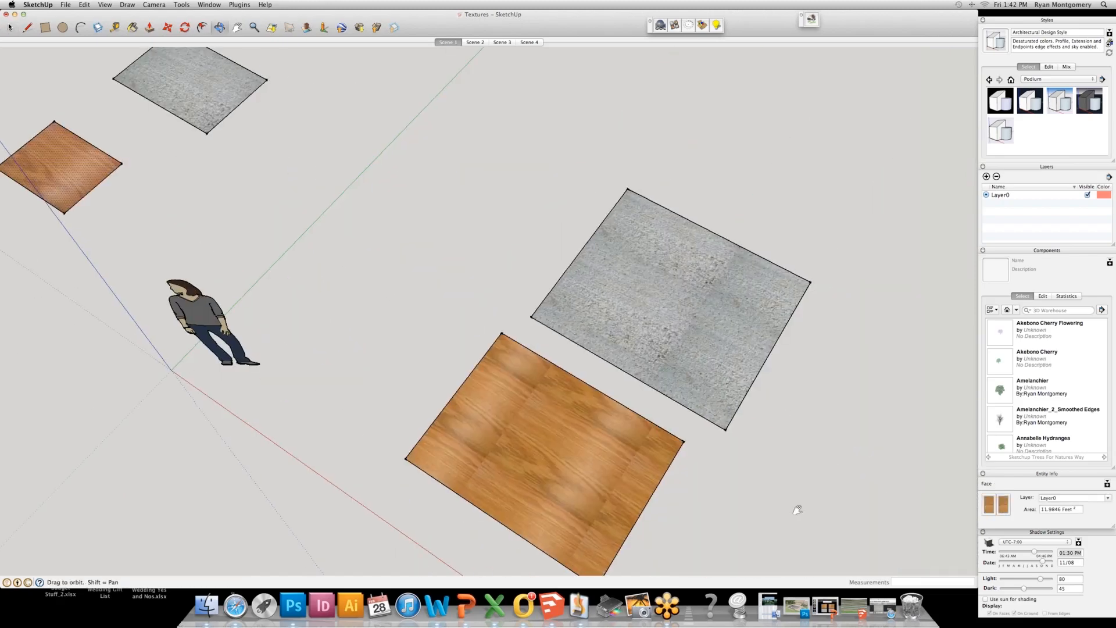
shift+middle_drag(797, 510, 703, 449)
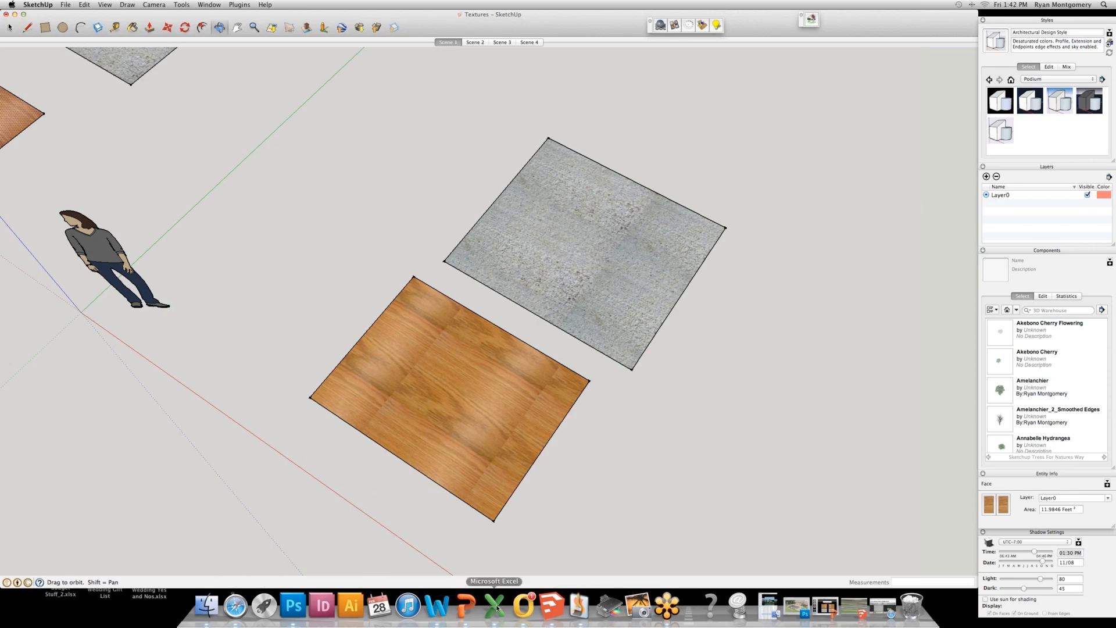
Open the Concrete Texture image from the Podium Webinar folder in Adobe Photoshop CS5.1.
click(295, 606)
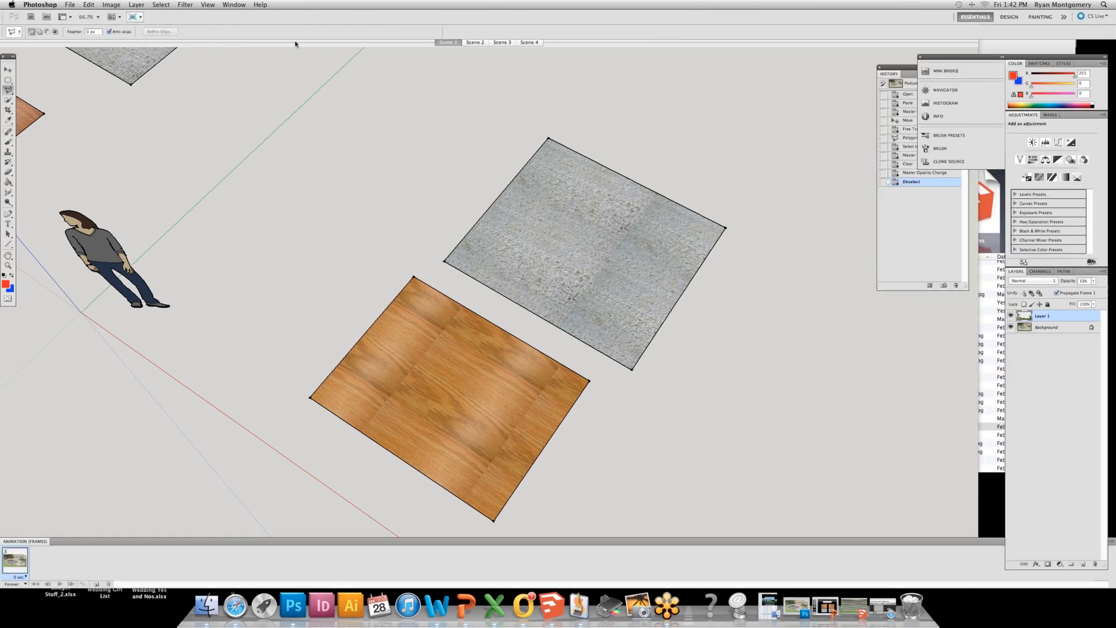
click(990, 369)
scroll(892, 326, up, 10)
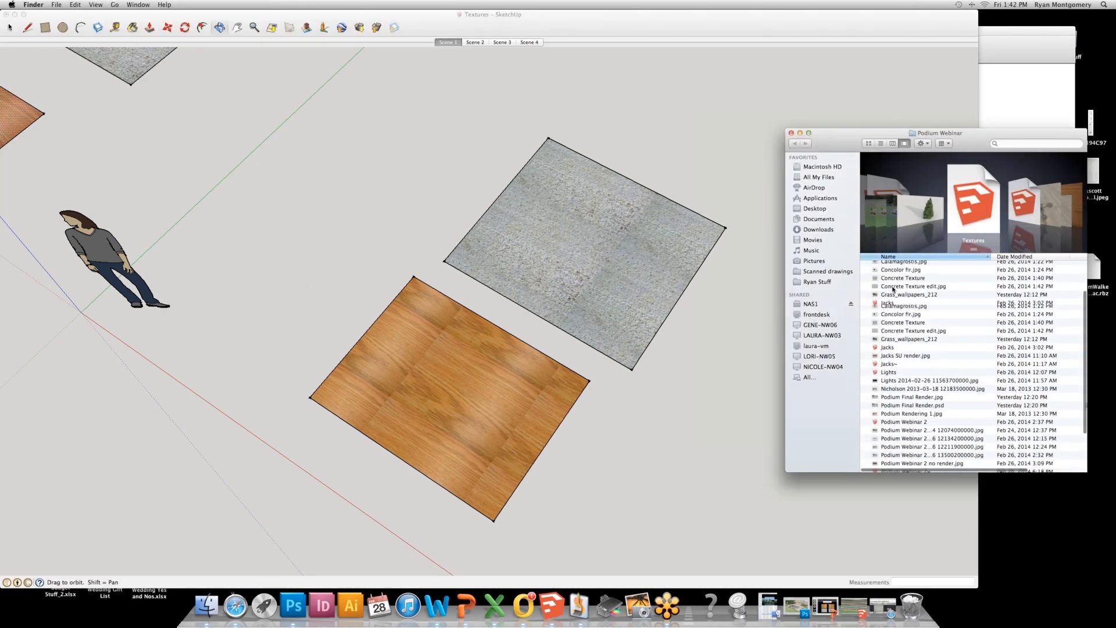
click(892, 323)
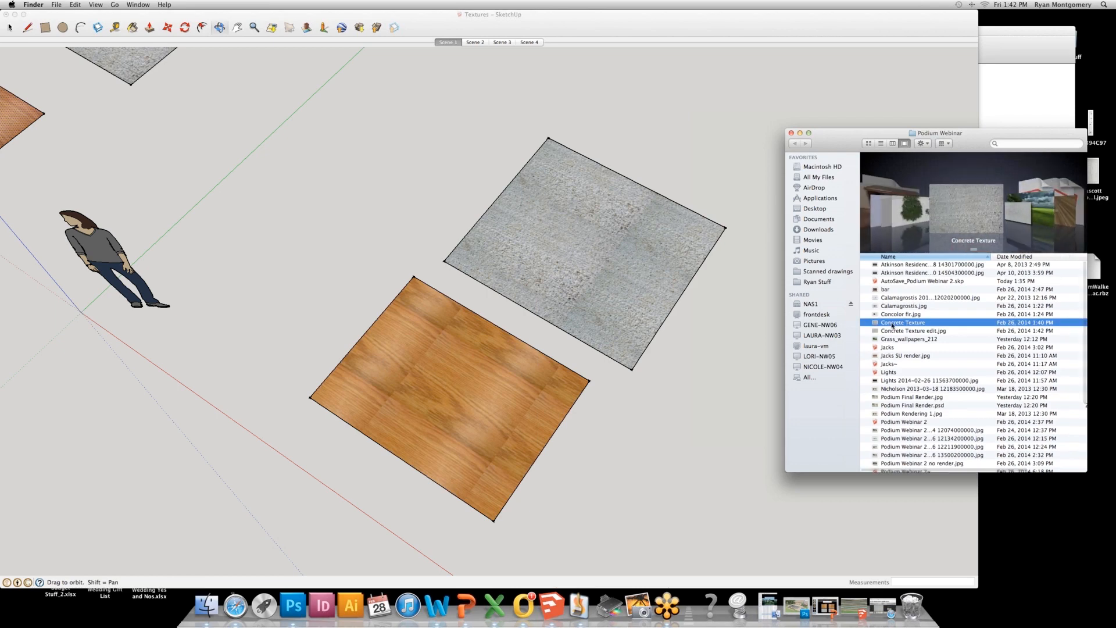
right_click(892, 324)
mouse_move(907, 336)
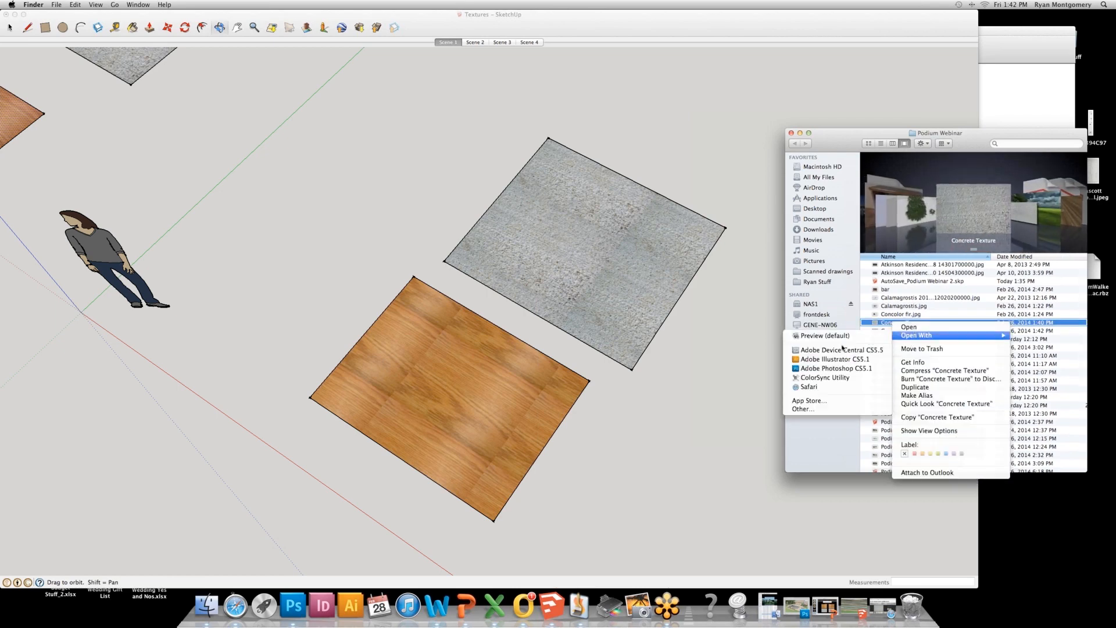
click(834, 368)
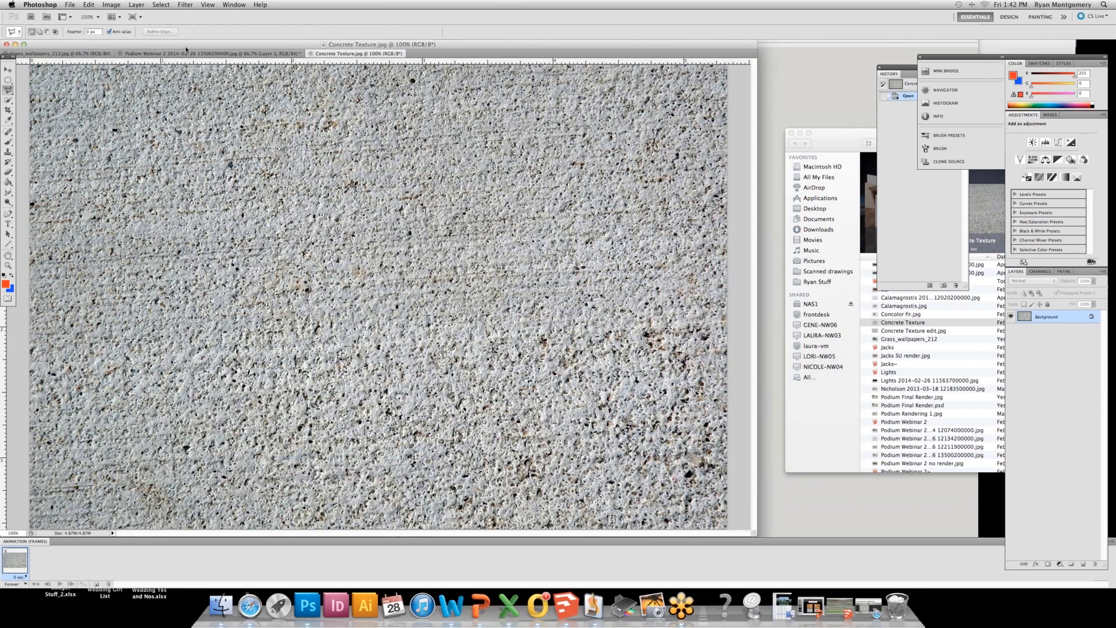
Close the Podium Webinar 2 render without saving and the grass photo, keeping only Concrete Texture.jpg open.
click(120, 54)
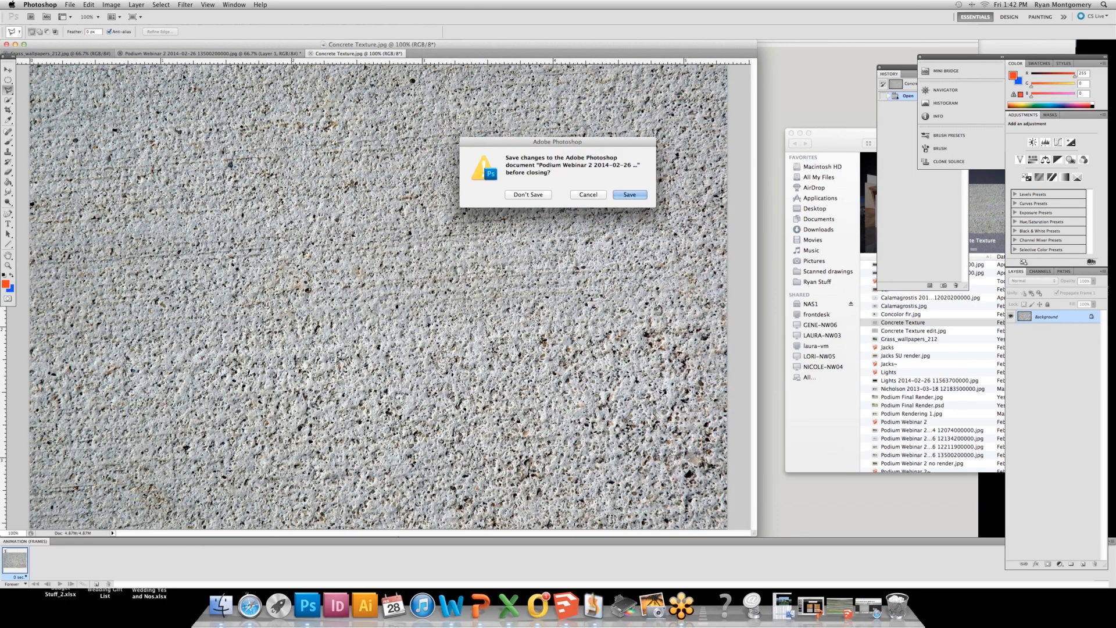
click(528, 195)
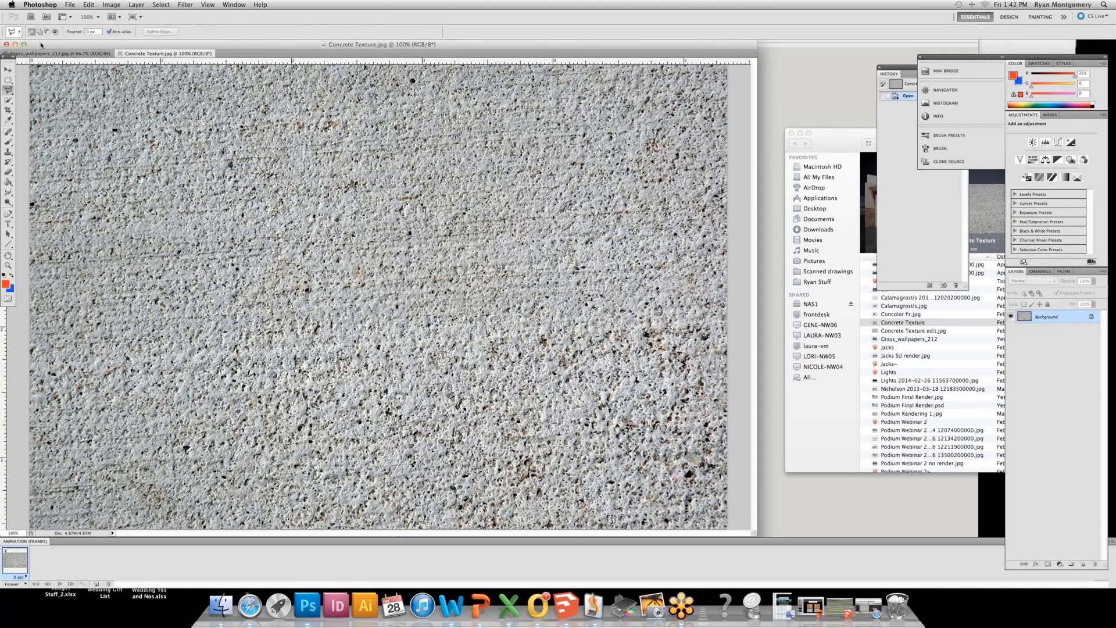
drag(41, 44, 117, 51)
click(79, 58)
Apply the Offset filter to the concrete image with -898 pixels horizontal, +652 pixels vertical and Wrap Around.
click(138, 4)
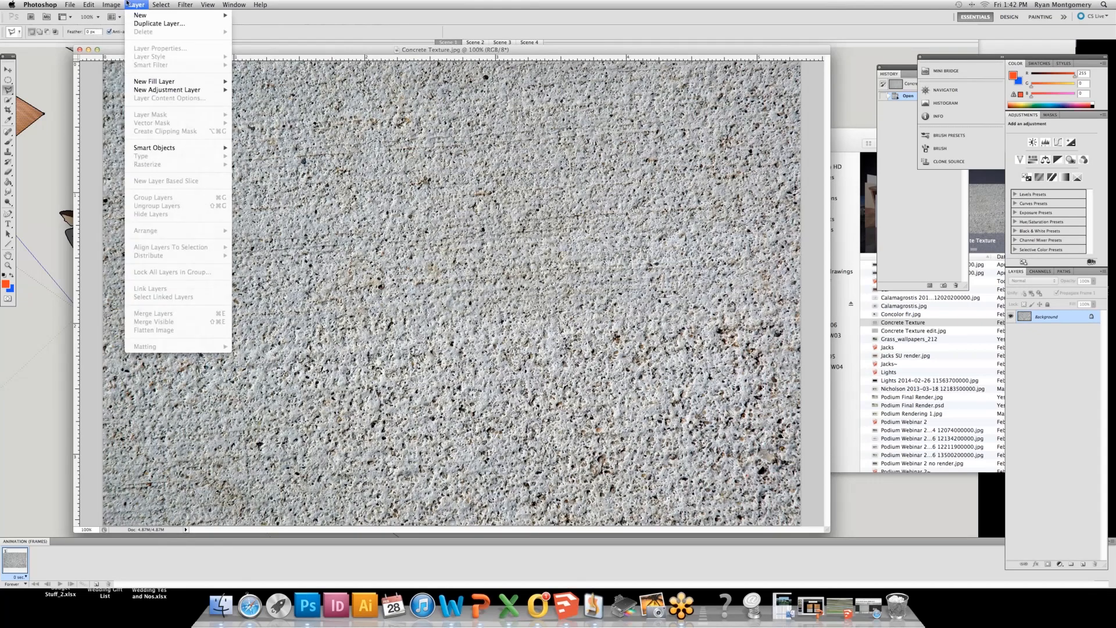
mouse_move(173, 5)
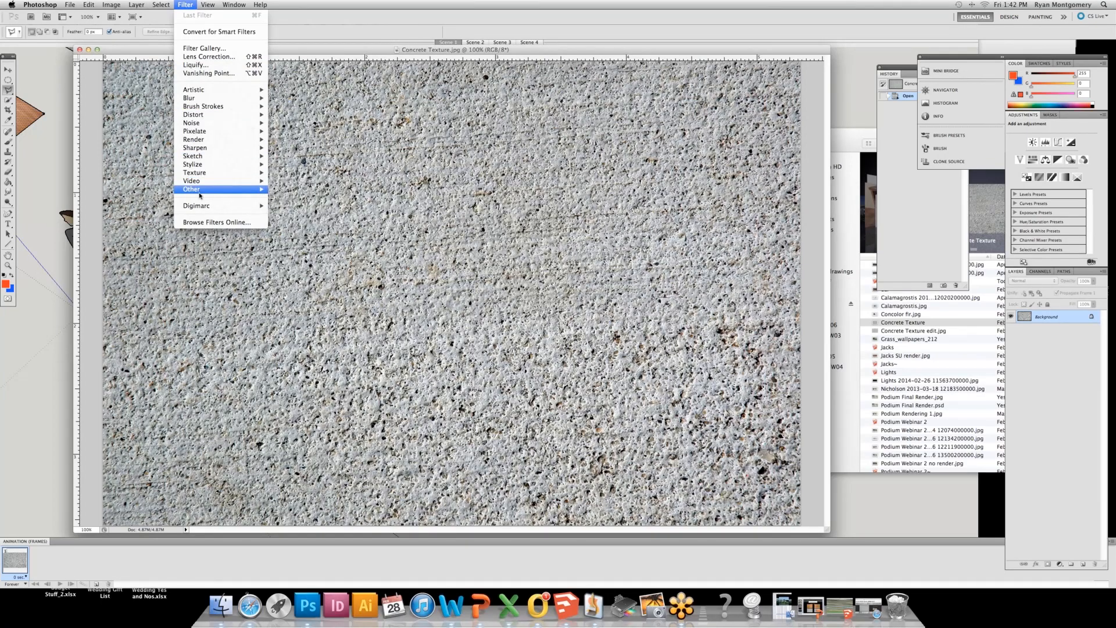
mouse_move(201, 193)
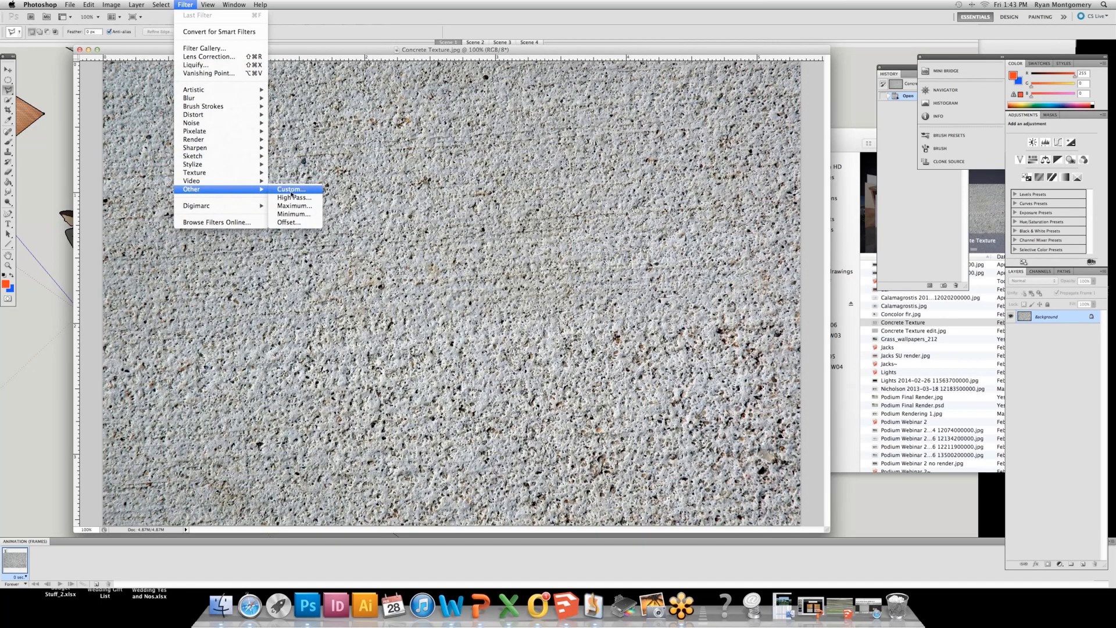
click(286, 222)
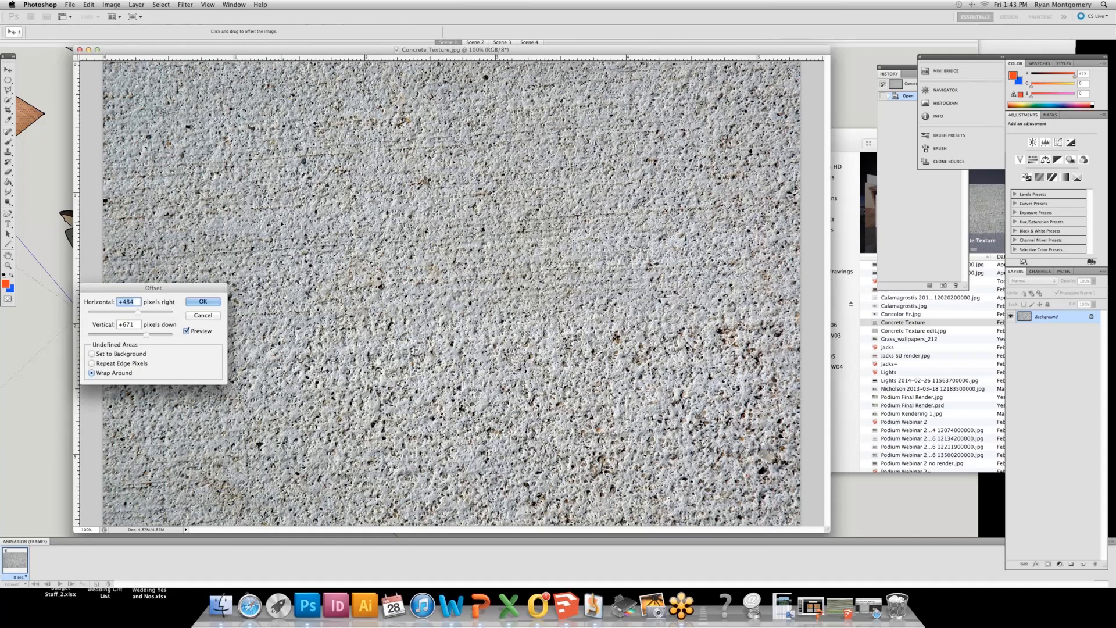
drag(138, 311, 124, 315)
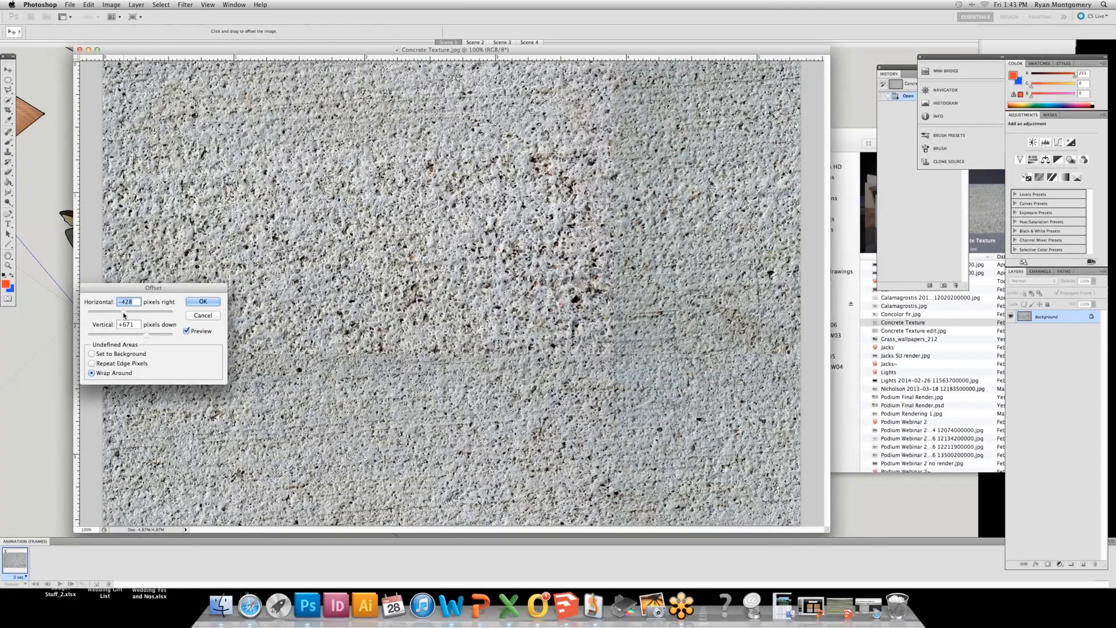
mouse_move(124, 314)
mouse_down()
mouse_move(136, 317)
mouse_move(116, 316)
mouse_up()
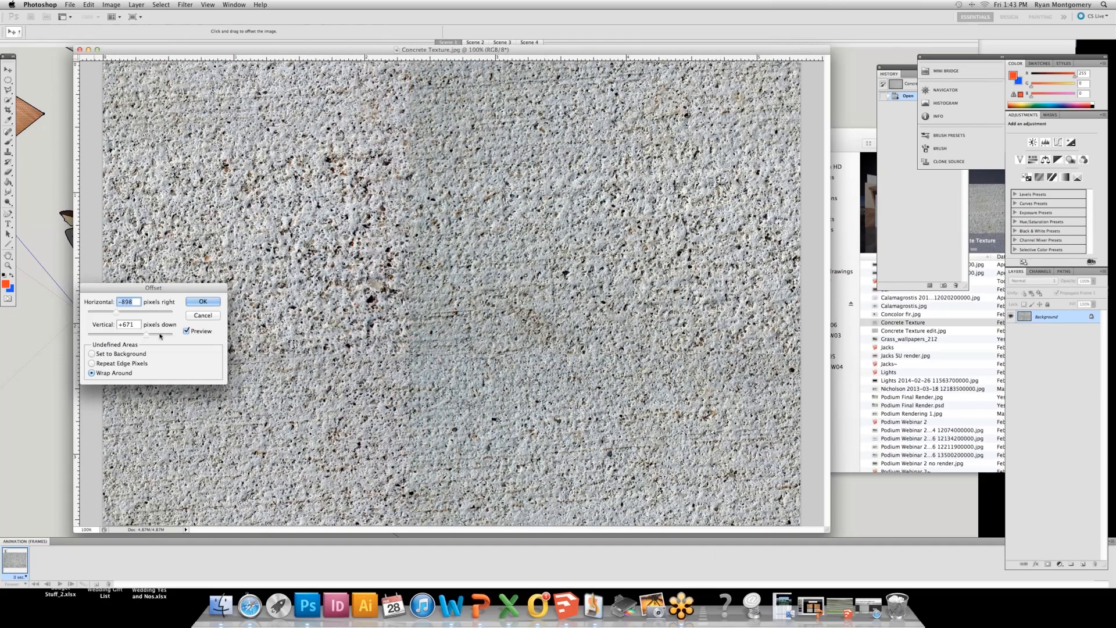
mouse_move(146, 335)
mouse_down()
mouse_move(125, 338)
mouse_move(145, 339)
mouse_up()
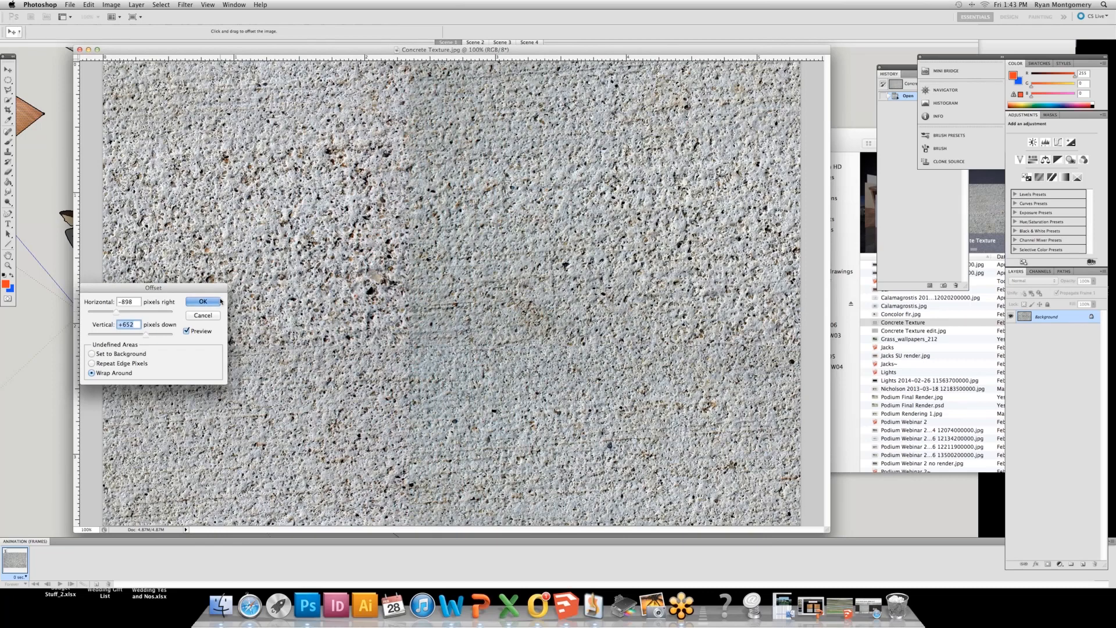
key(Return)
Clone smooth concrete over the vertical seam and nearby dark patches with the Clone Stamp tool.
key(s)
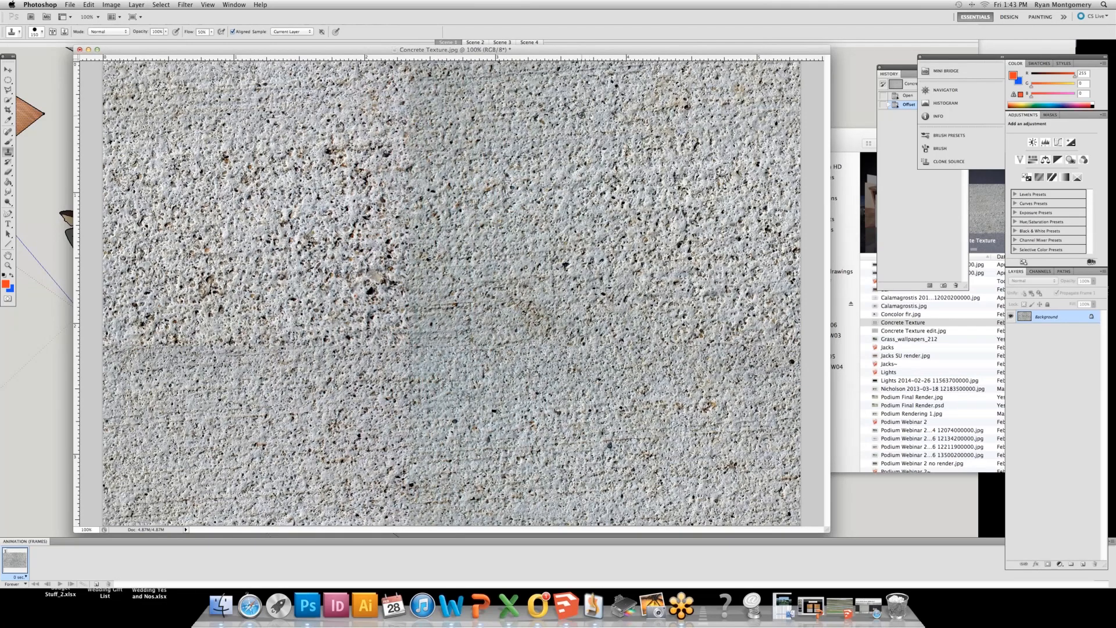
alt+click(557, 100)
mouse_move(432, 97)
mouse_down()
mouse_move(417, 134)
mouse_move(404, 407)
mouse_up()
alt+click(552, 443)
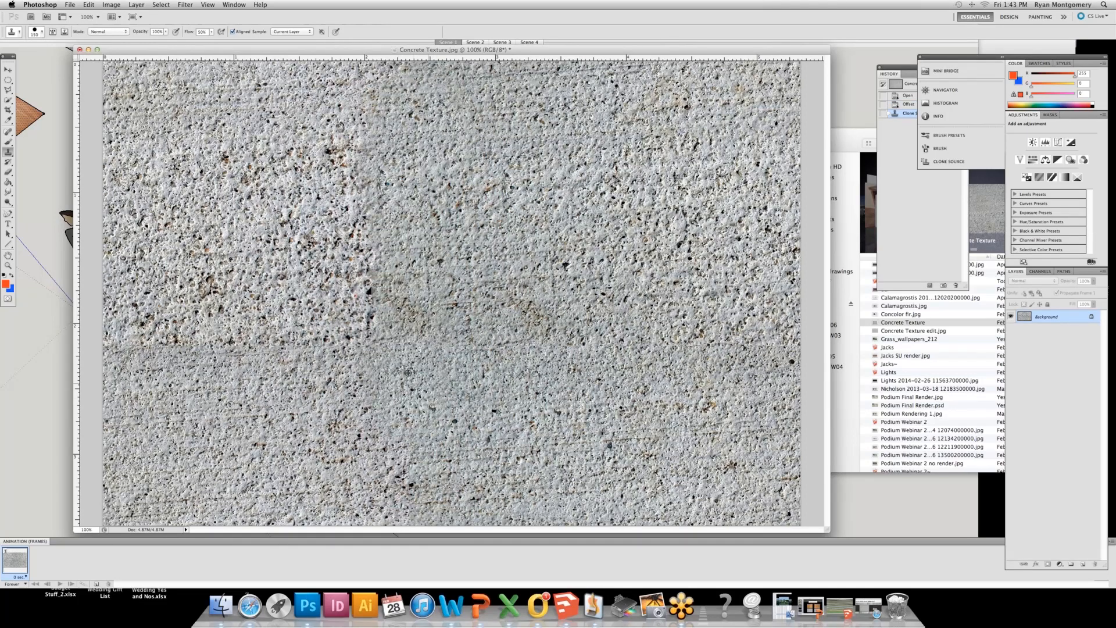
mouse_move(373, 344)
mouse_down()
mouse_move(343, 323)
mouse_move(351, 145)
mouse_up()
alt+click(479, 142)
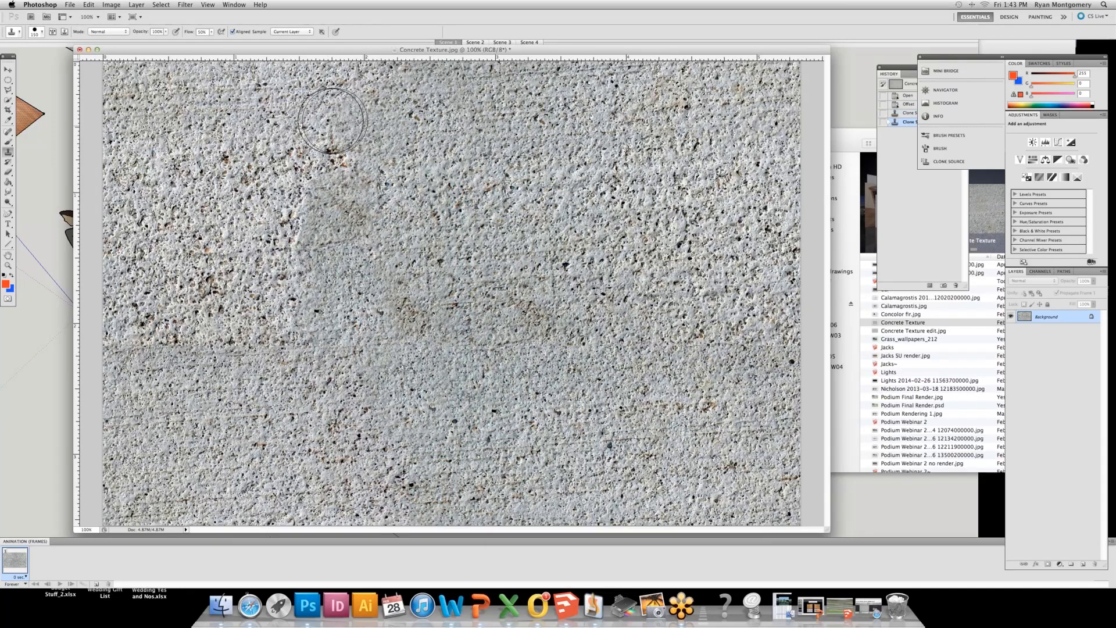
click(335, 120)
drag(286, 123, 338, 133)
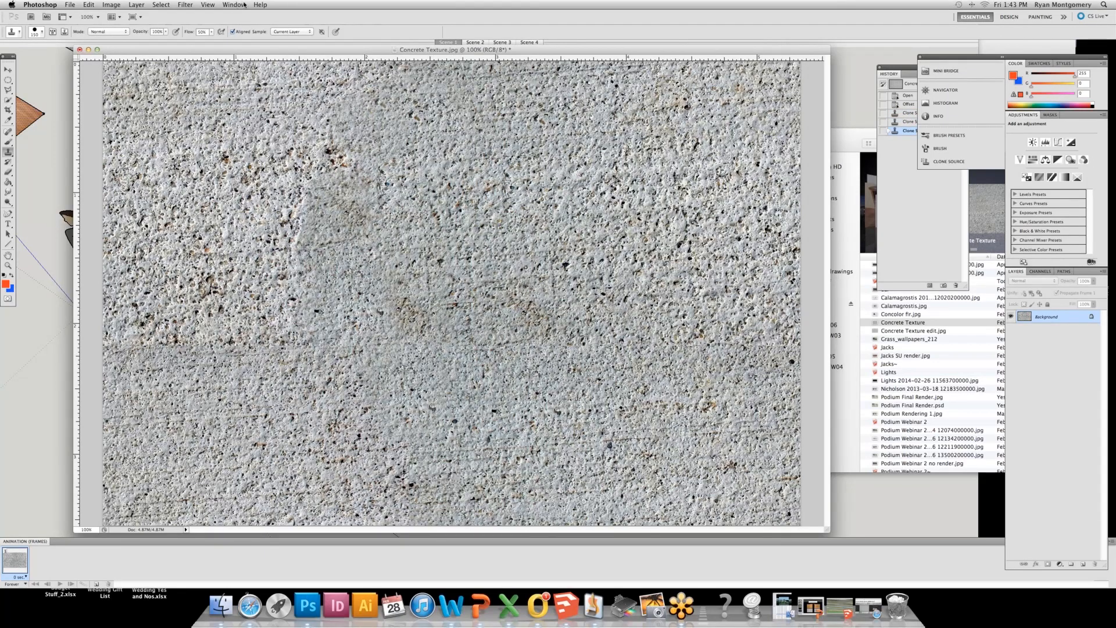
Preview the edited concrete image at several Offset filter shifts to check for remaining seams, without applying the filter.
click(162, 6)
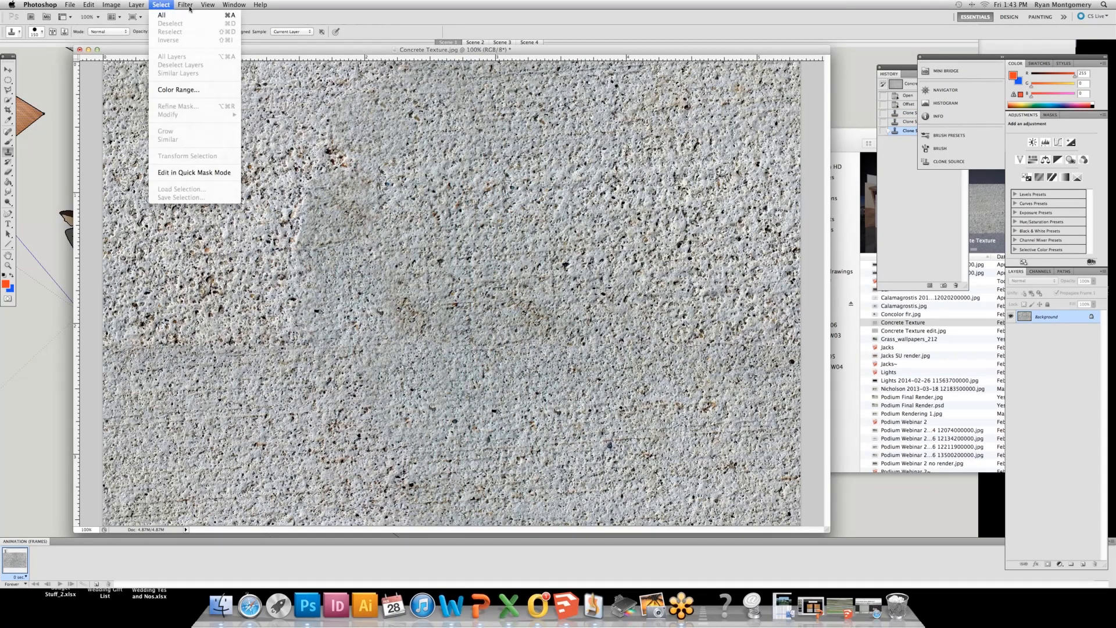
mouse_move(187, 6)
mouse_move(221, 188)
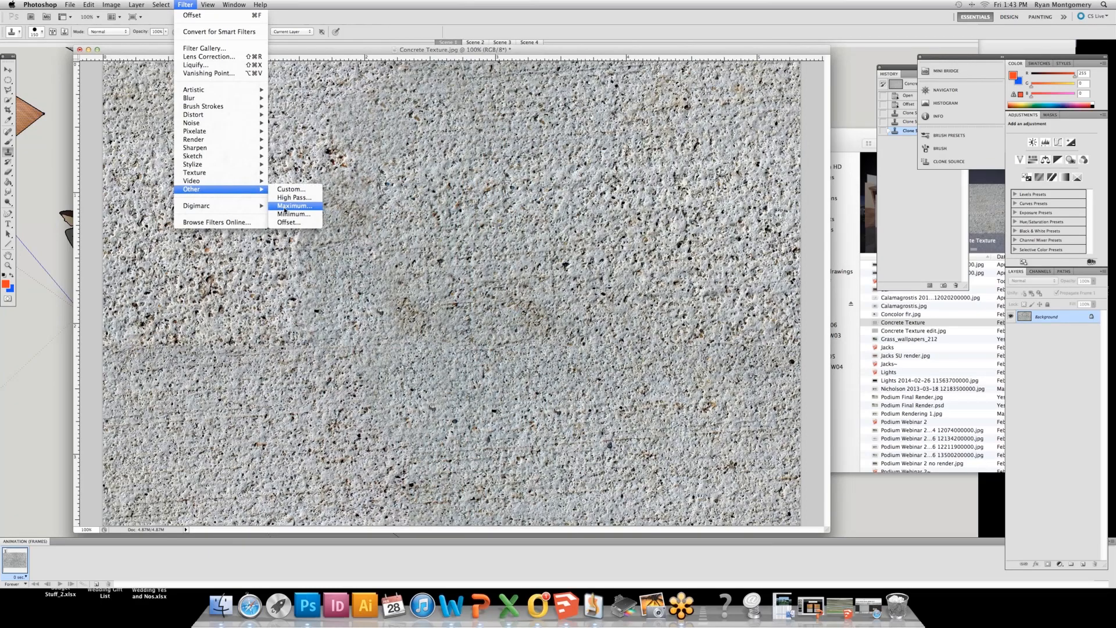
click(285, 223)
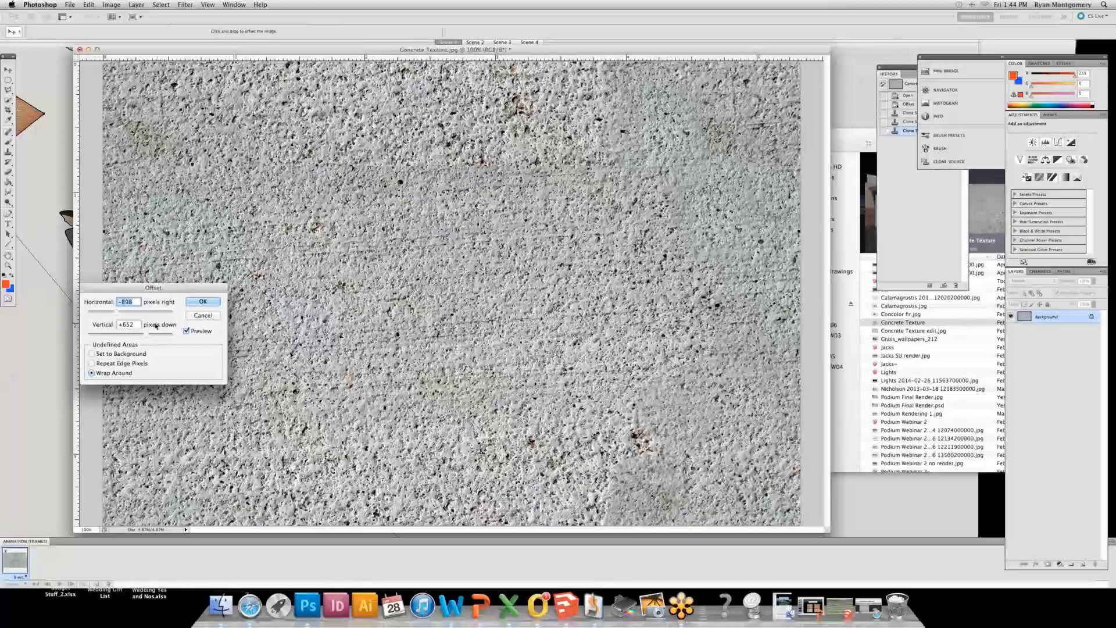
drag(145, 335, 123, 337)
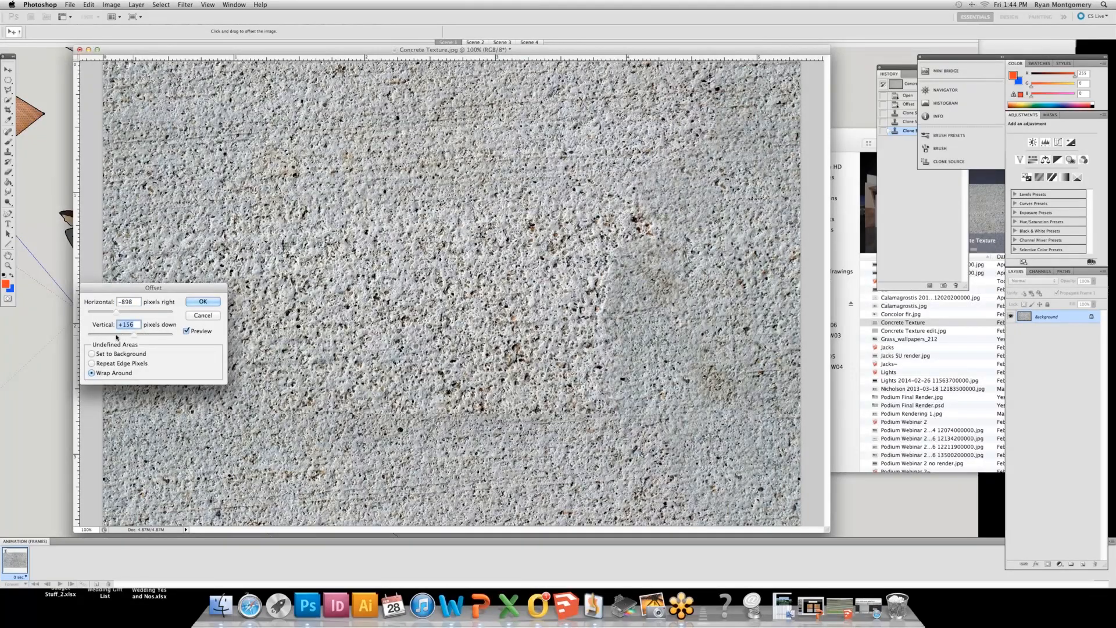
click(117, 336)
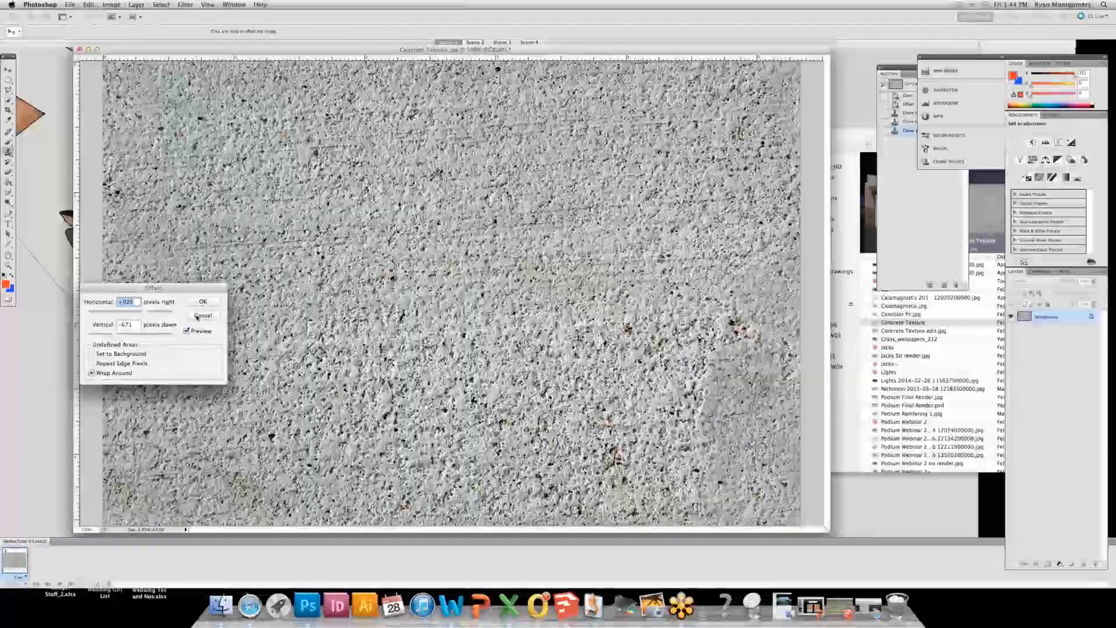
click(203, 315)
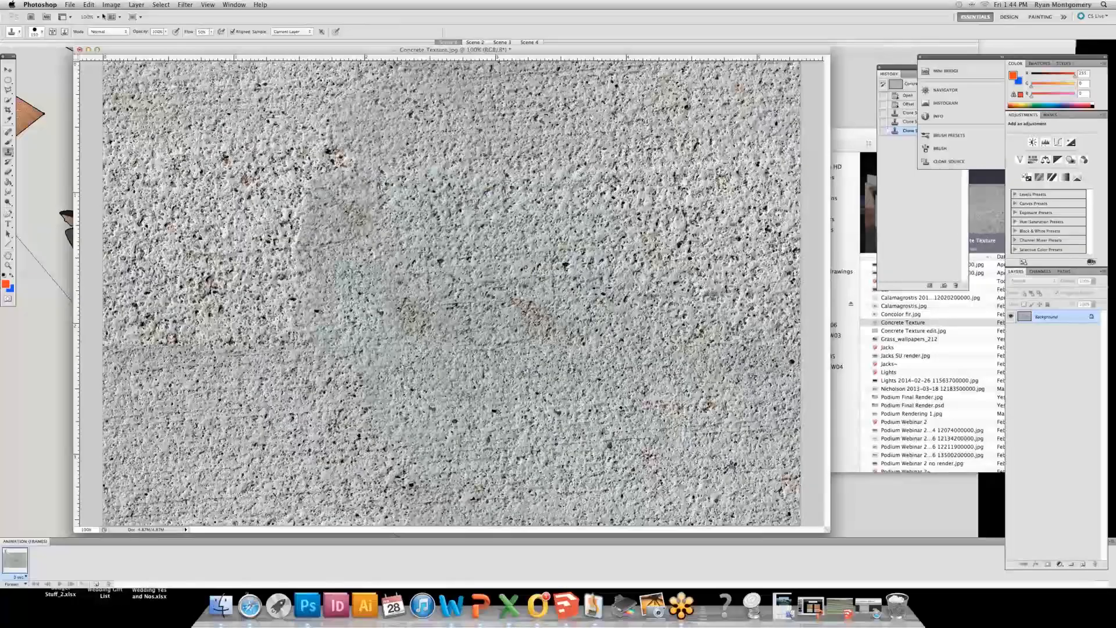
Save the edited image as Concrete Texture.png in the Podium Webinar folder, in PNG format with interlacing set to None.
click(65, 5)
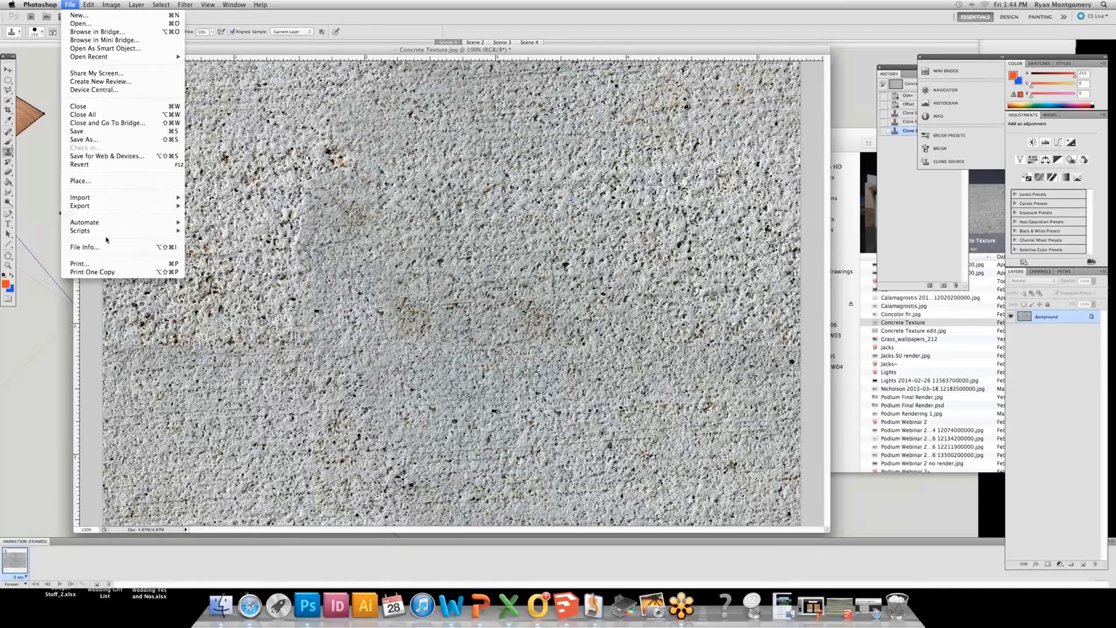
click(110, 139)
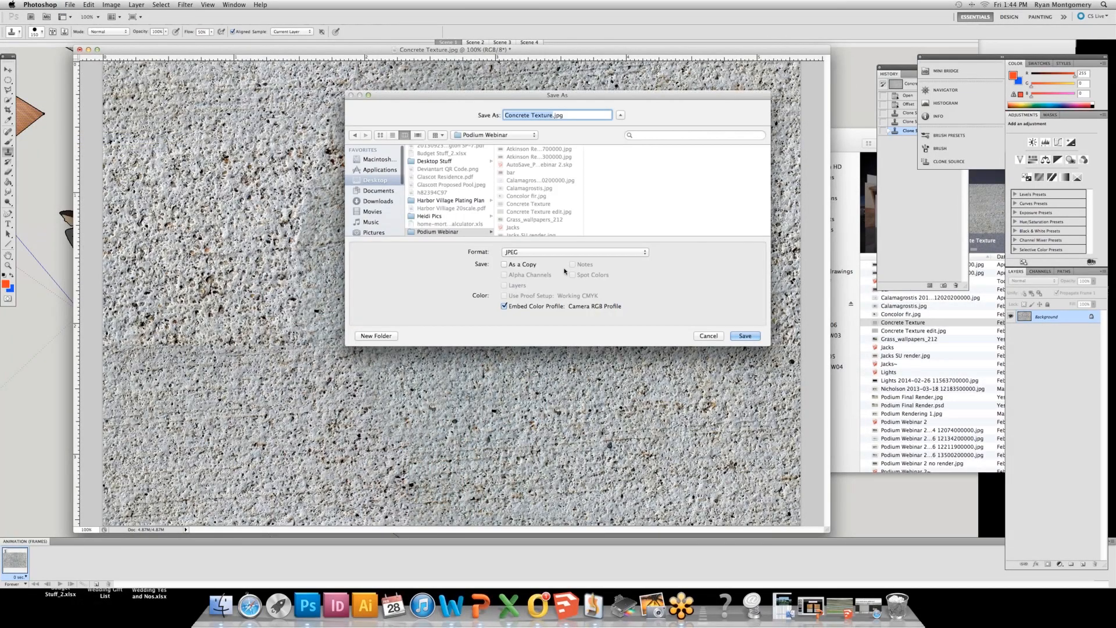
click(573, 254)
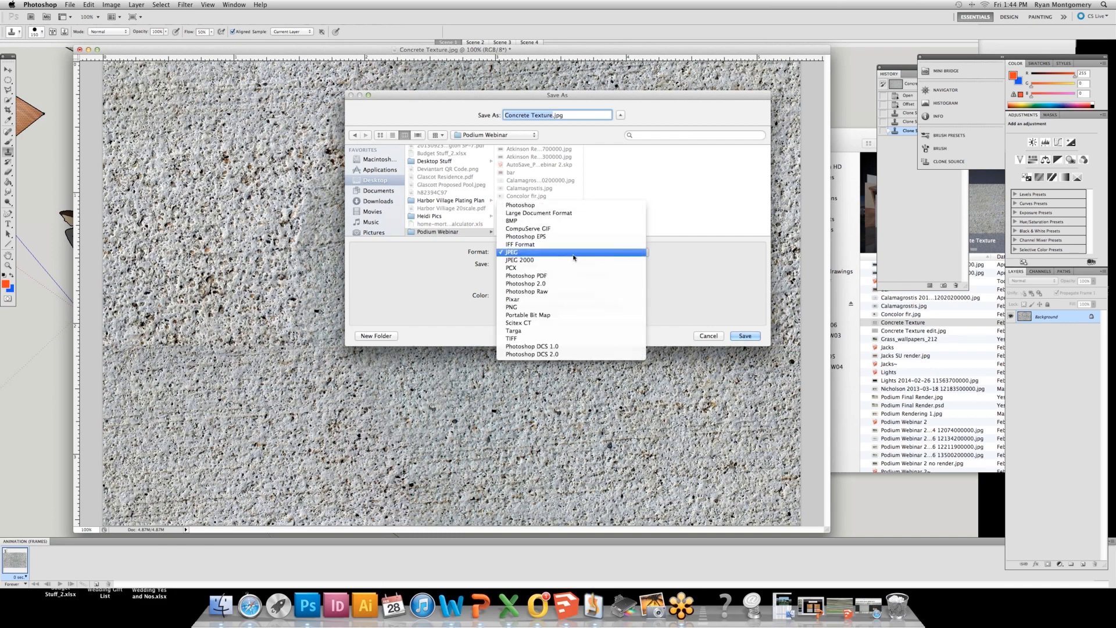
click(574, 254)
click(578, 254)
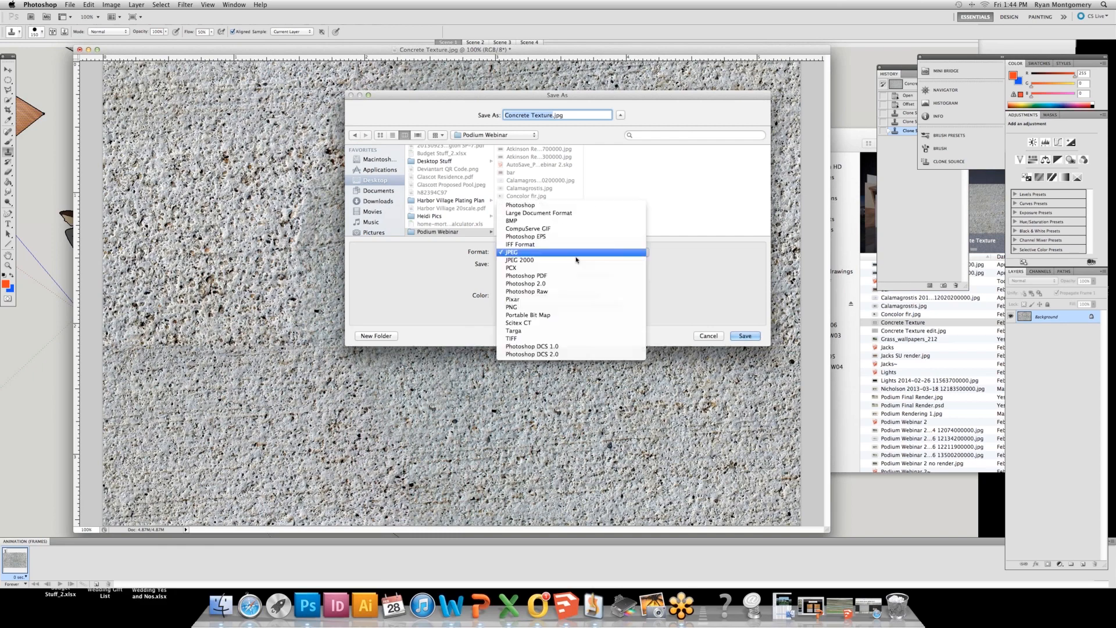
click(560, 309)
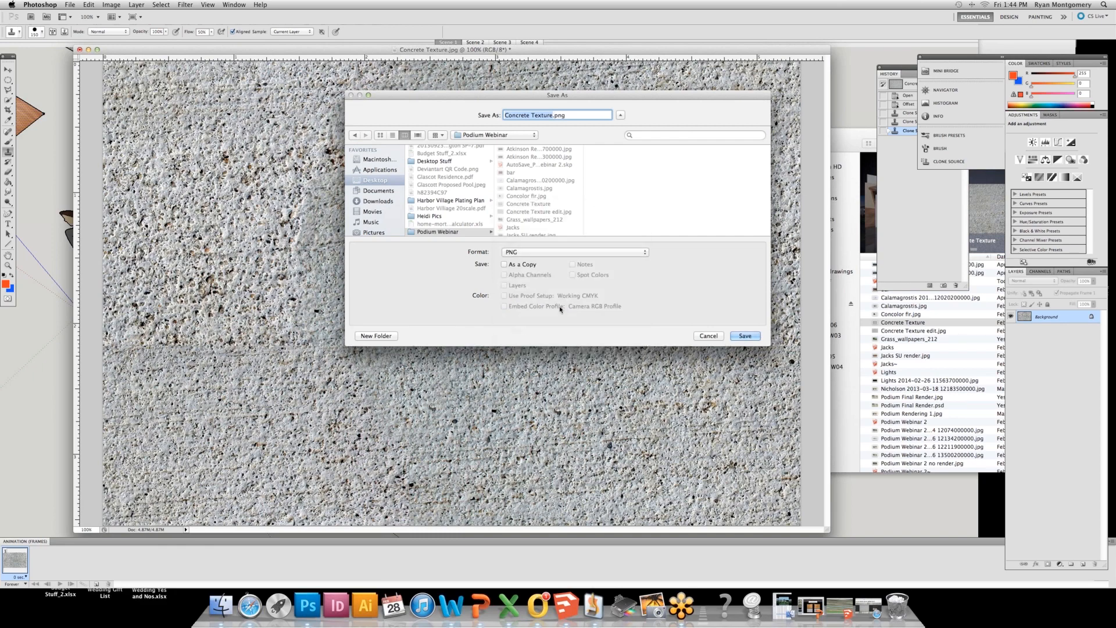
click(731, 336)
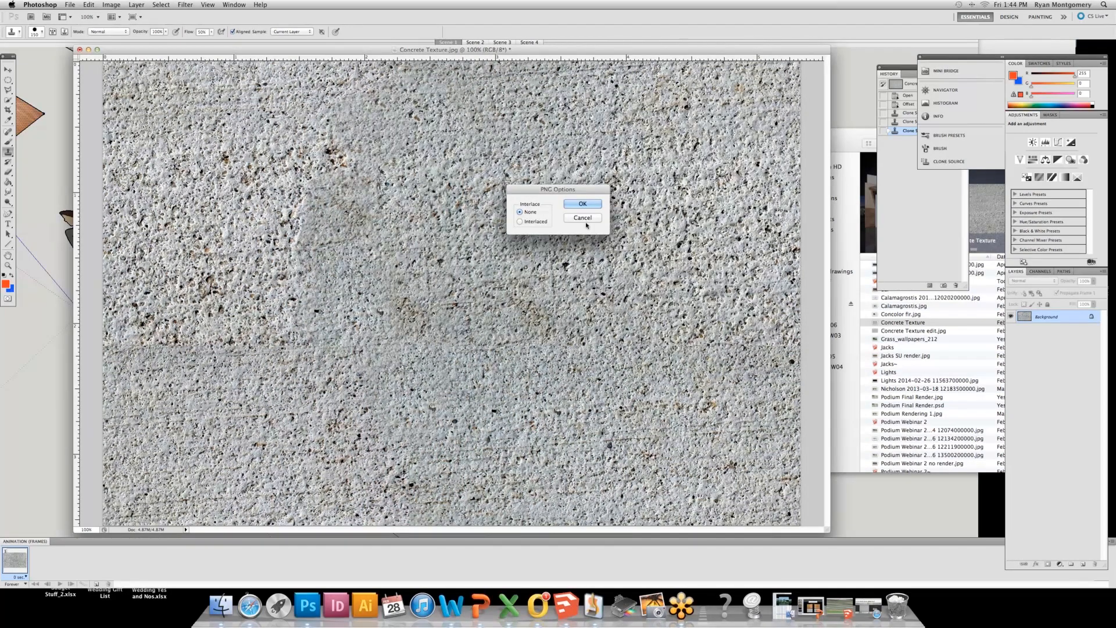
click(578, 205)
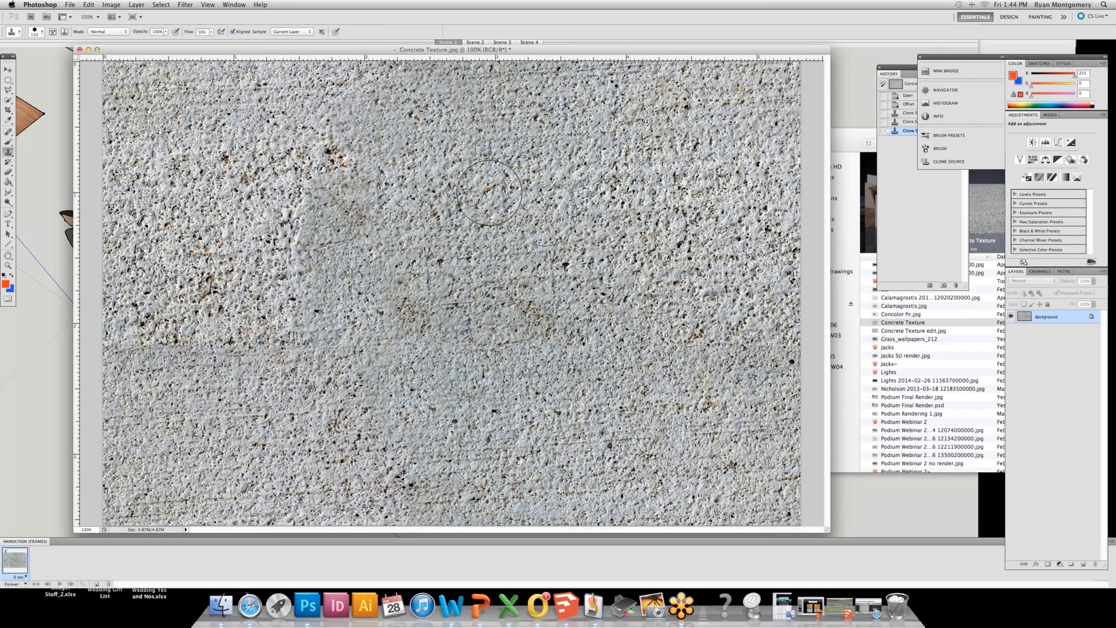
Switch to the Textures model in SketchUp and examine the long tiled concrete and wood rectangles farther along the red axis.
click(567, 606)
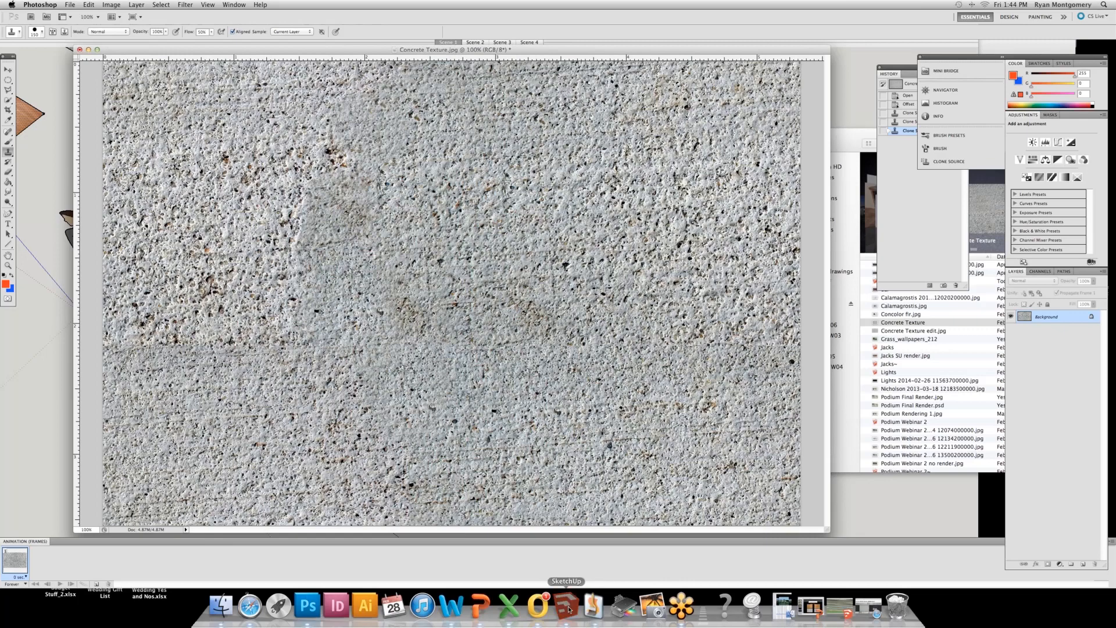
scroll(554, 315, down, 5)
shift+drag(702, 386, 392, 194)
shift+drag(634, 343, 535, 247)
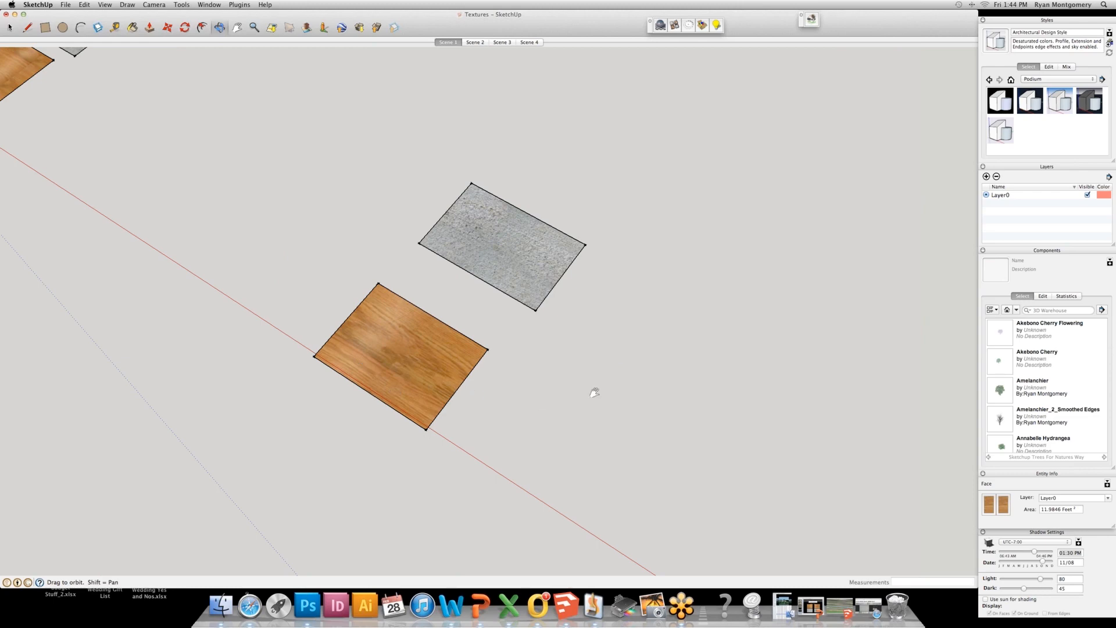
shift+drag(523, 389, 339, 232)
scroll(399, 324, up, 5)
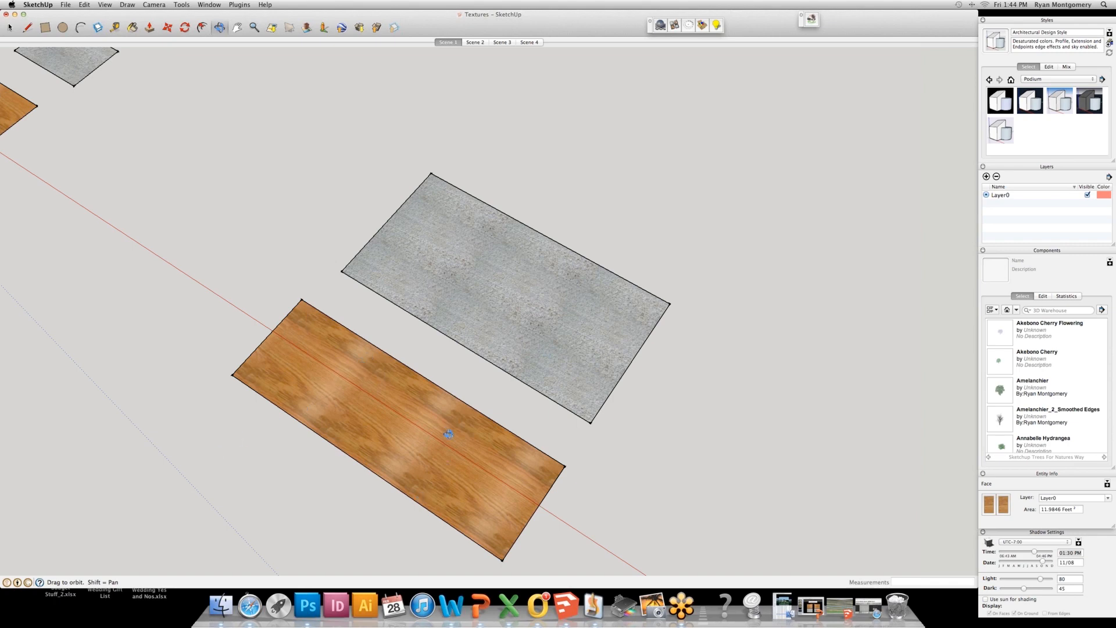
drag(448, 434, 424, 468)
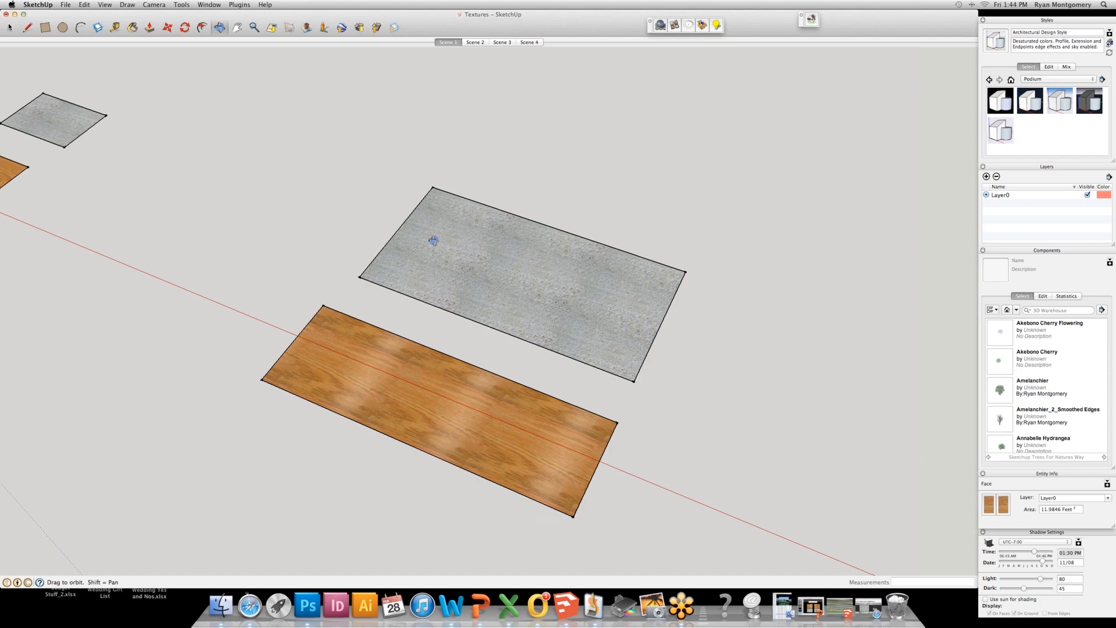
drag(461, 271, 394, 312)
Compare the tiling seams on the concrete and wood rectangles near the standing figure with the long pair along the red axis.
shift+drag(225, 273, 908, 510)
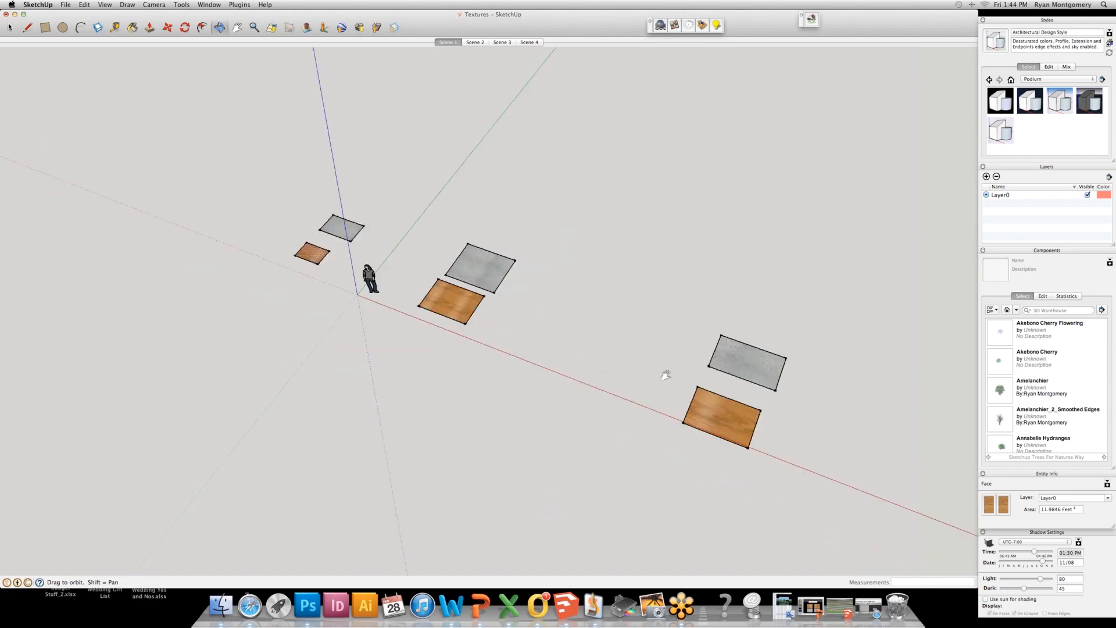
shift+drag(377, 225, 438, 304)
scroll(505, 366, up, 5)
scroll(529, 431, up, 4)
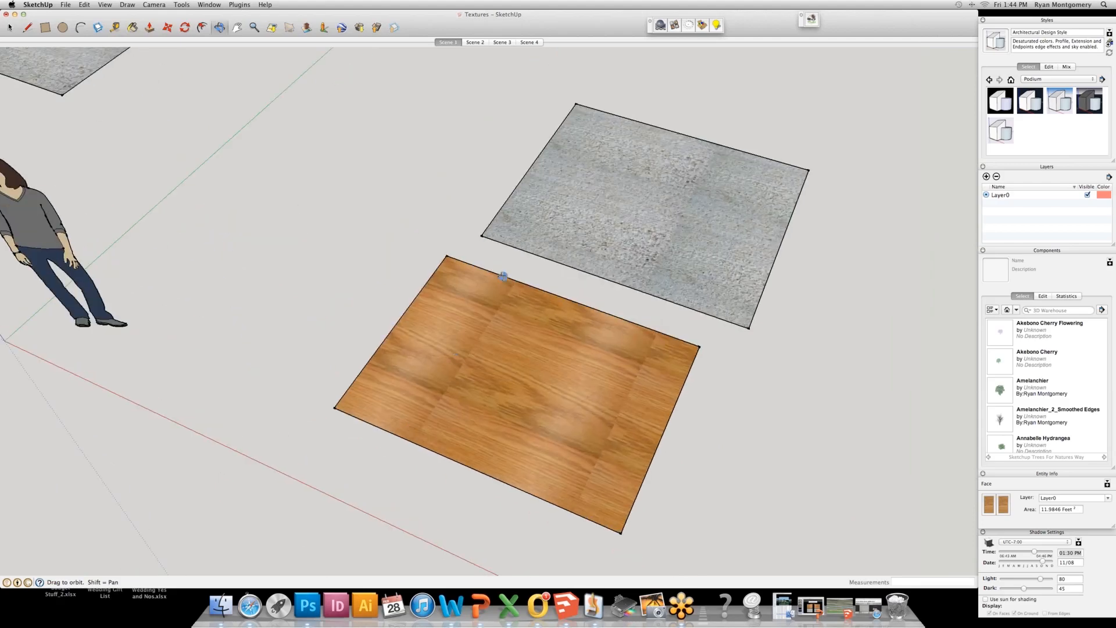
scroll(508, 293, down, 6)
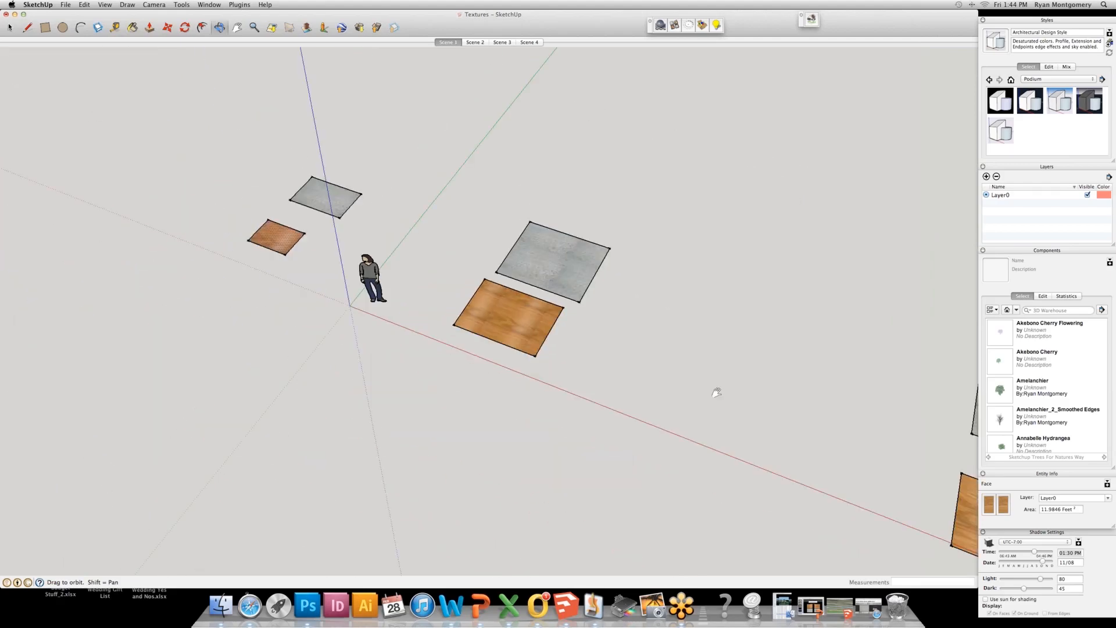
shift+drag(716, 392, 262, 255)
shift+drag(541, 381, 180, 188)
shift+drag(661, 392, 349, 254)
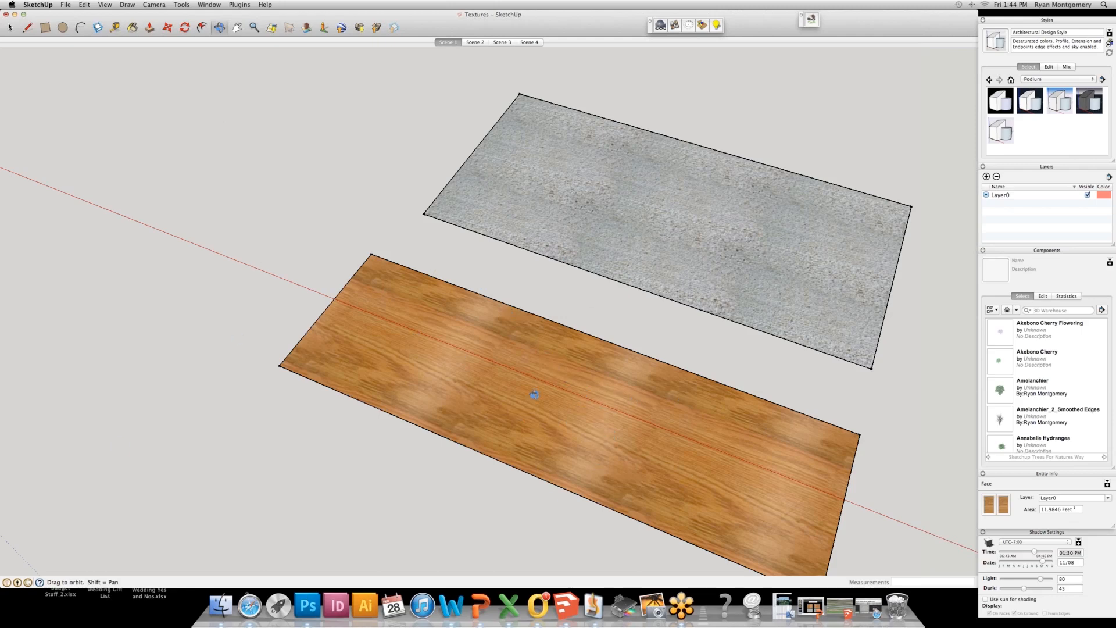
scroll(534, 394, down, 5)
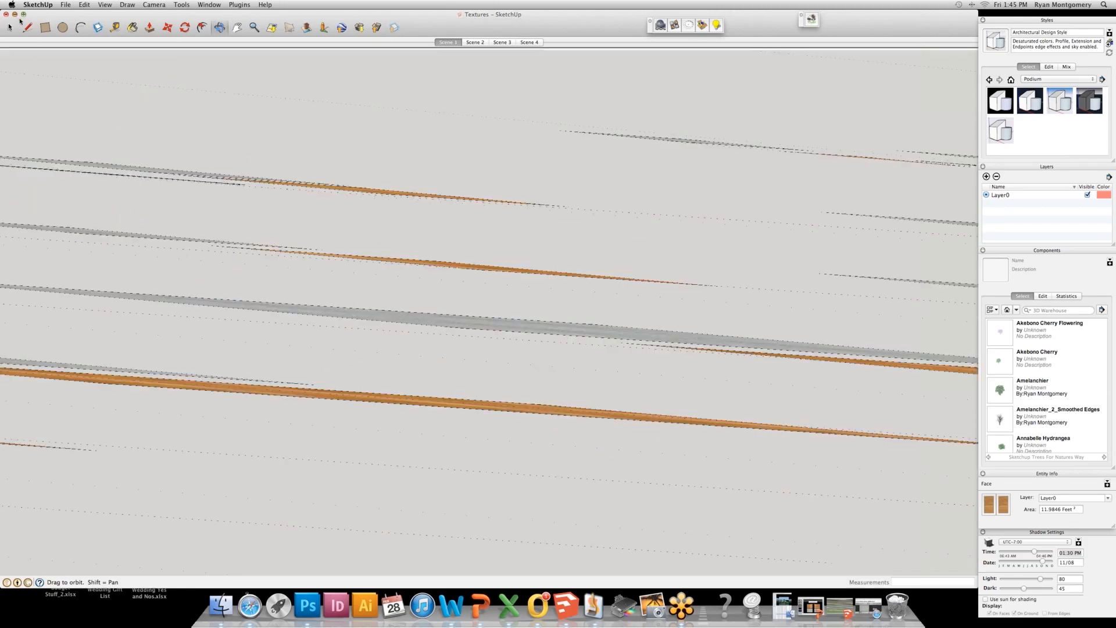
Minimize the Textures model, bring up the Creating Textures slide in PowerPoint, and switch to the Podium Webinar 2 model in SketchUp.
click(15, 14)
click(470, 606)
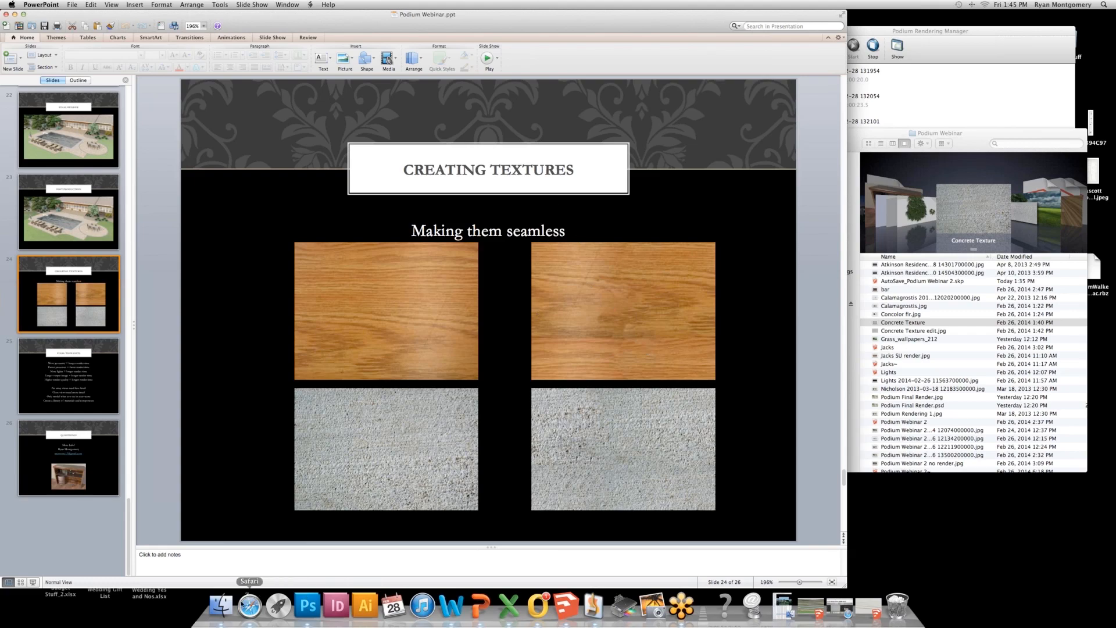
click(568, 610)
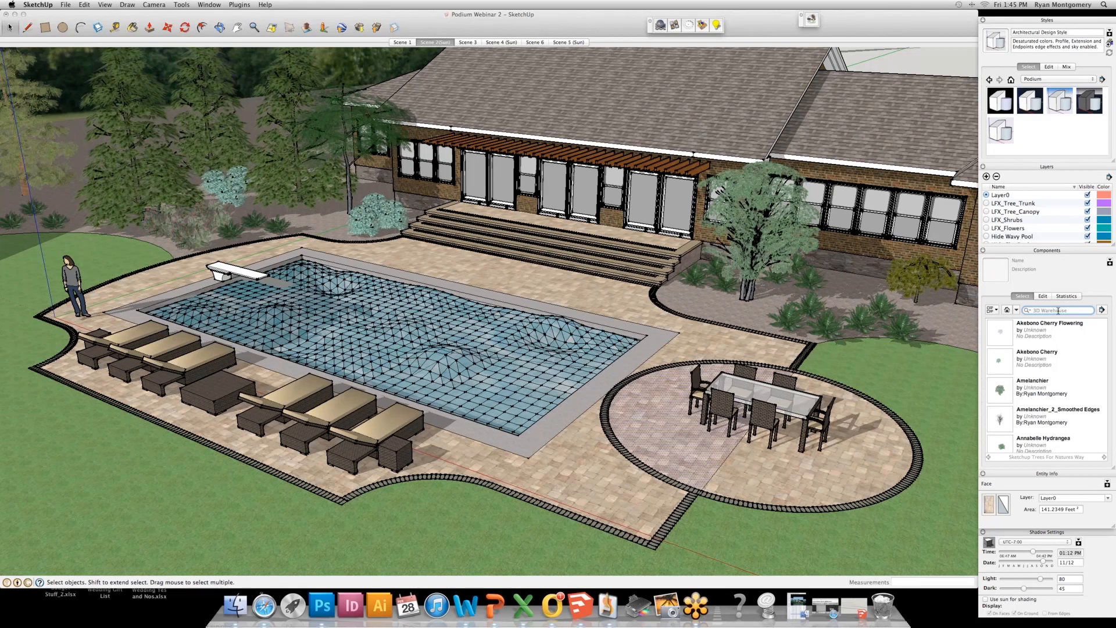
Search the 3D Warehouse components for "unilock" and download the Unilock Structural Walls - Pisa 2 swatches into the model.
click(1058, 310)
text(unilock)
key(Return)
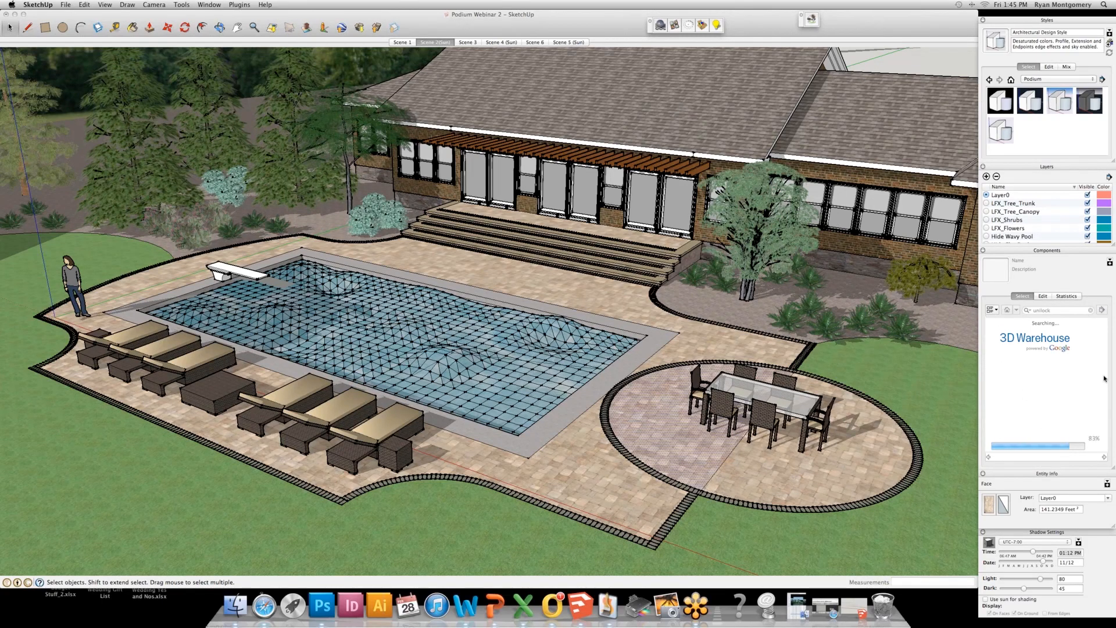
click(1000, 333)
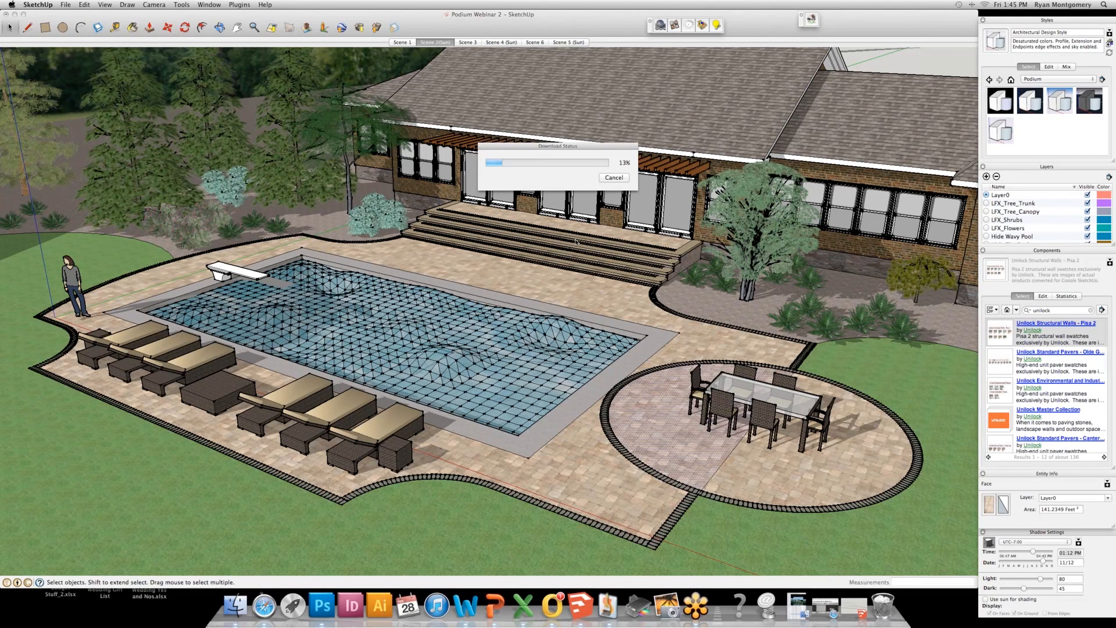
scroll(598, 266, down, 1)
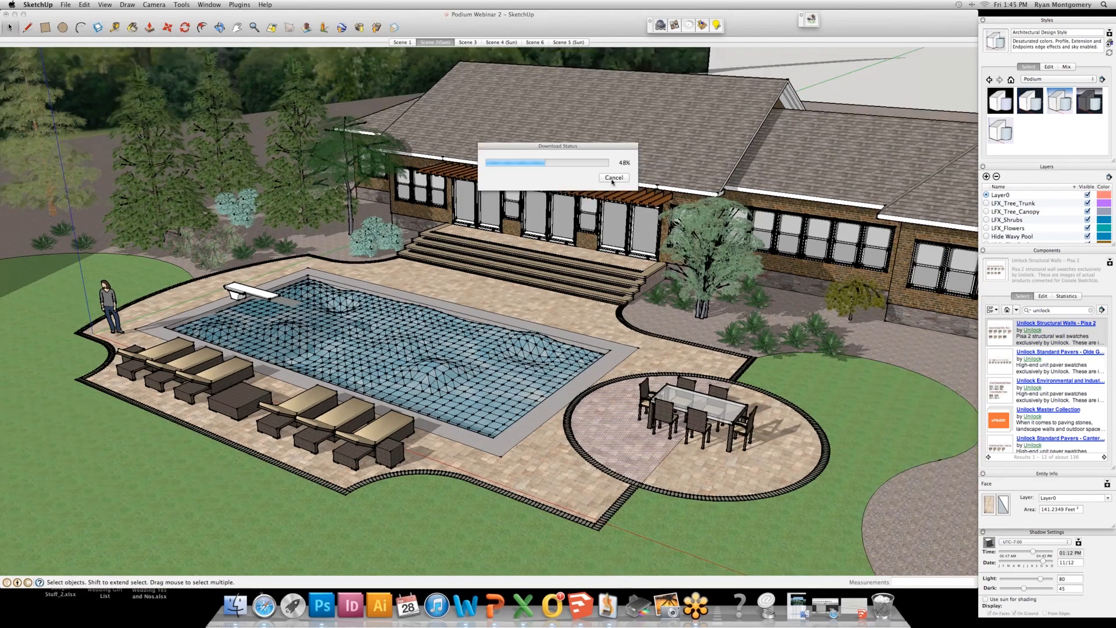
click(614, 177)
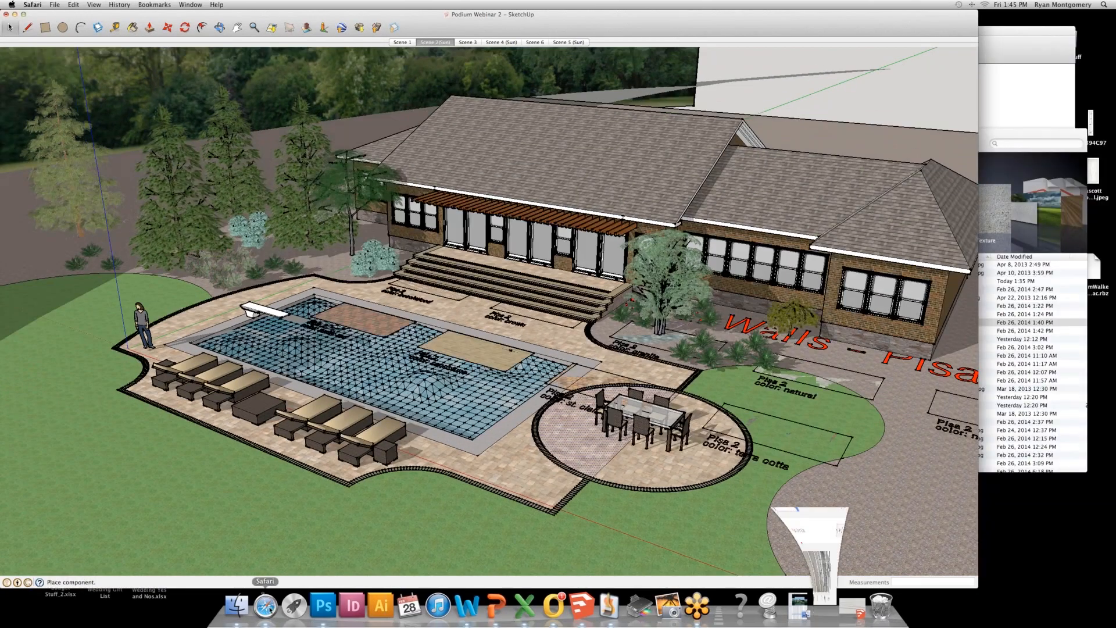
Minimize Safari's concrete image search, switch to PowerPoint, and present the Podium Webinar slideshow from Creating Textures to Final Thoughts.
click(270, 608)
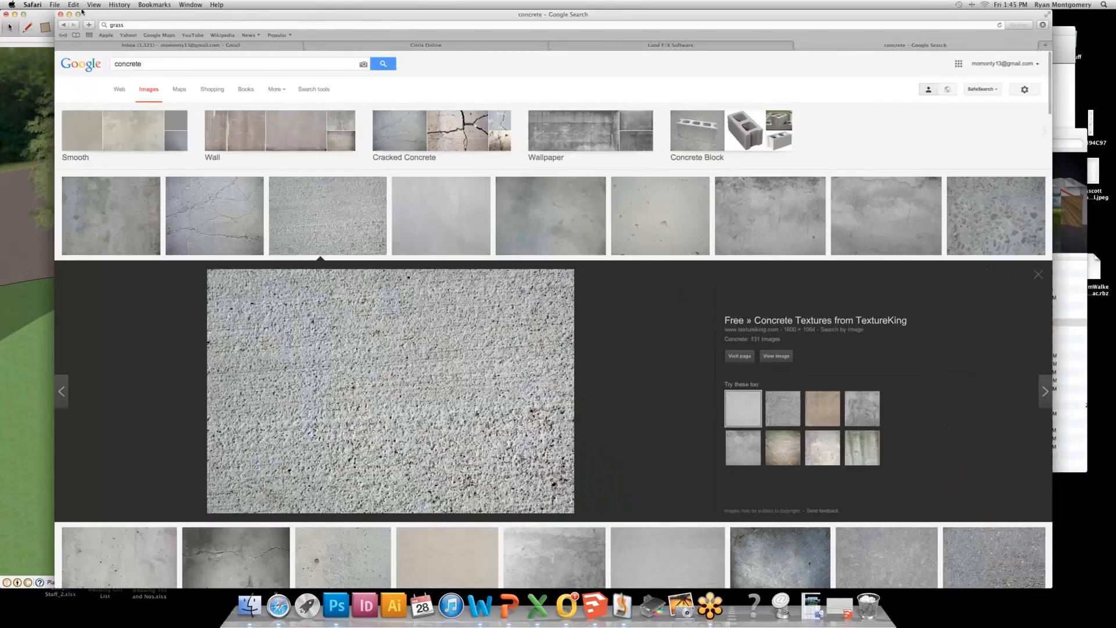
click(69, 13)
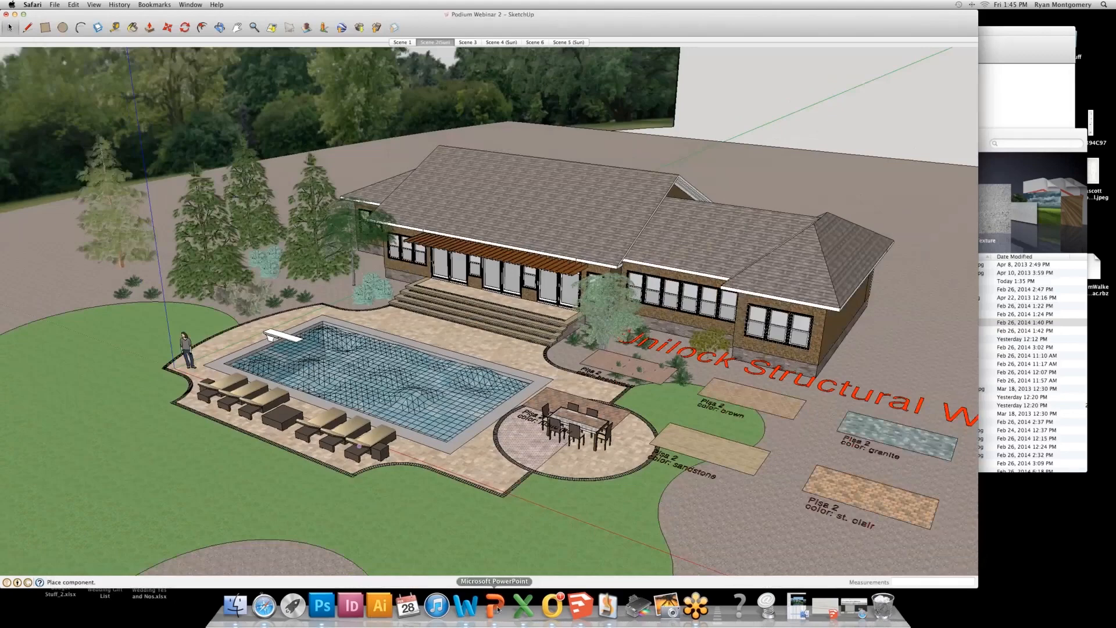
click(495, 606)
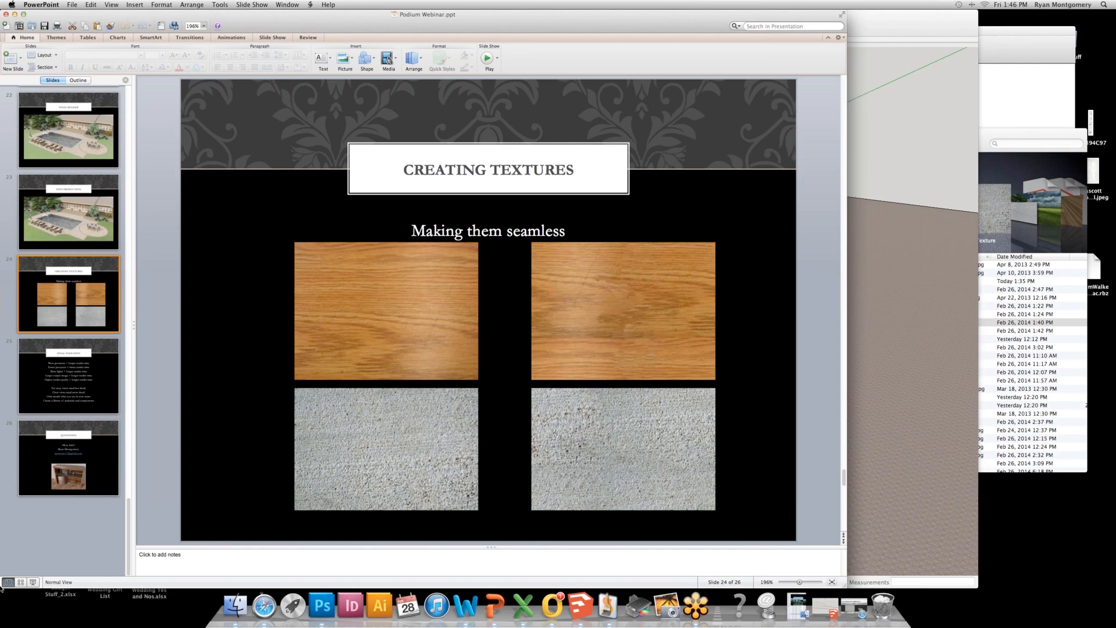
click(33, 583)
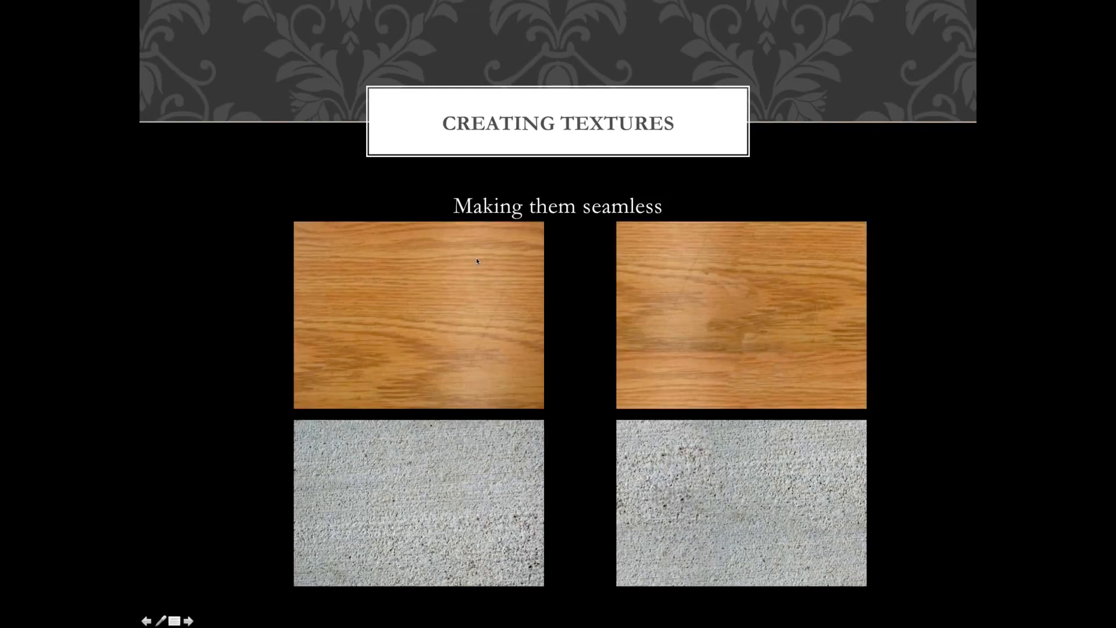
click(476, 257)
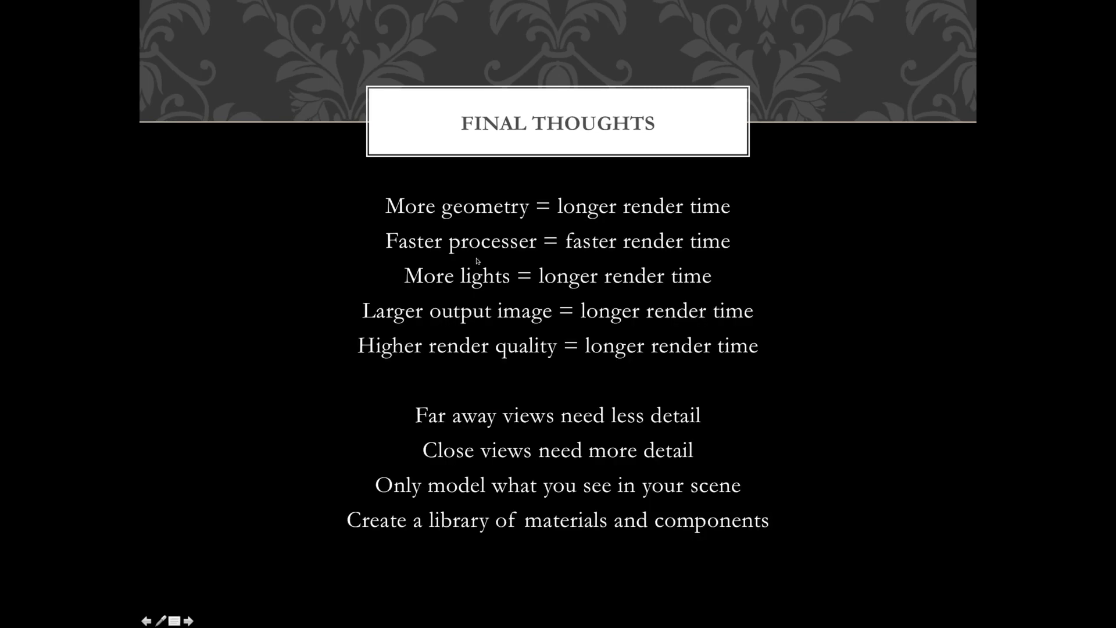
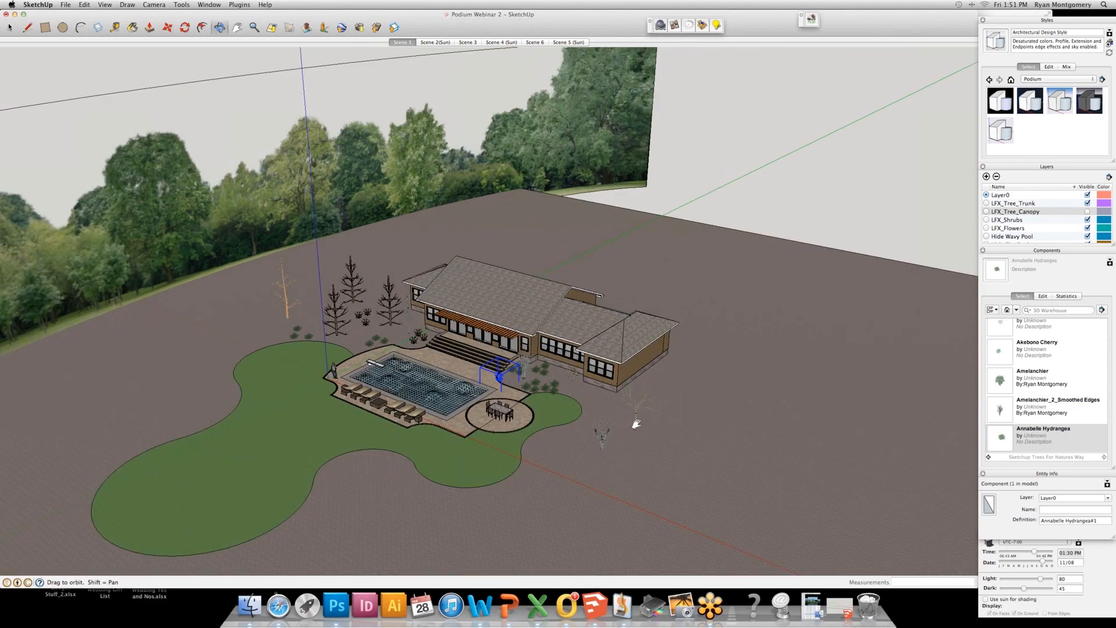
shift+drag(633, 424, 242, 322)
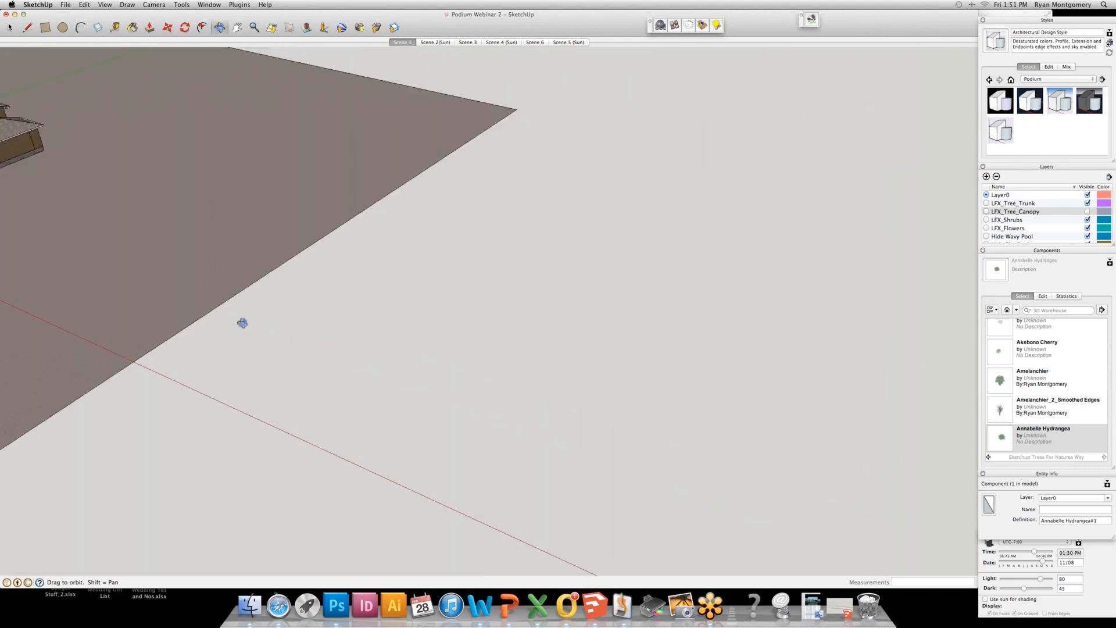
Draw a rectangle about 36' by 89' on the empty ground beyond the brown ground plane.
key(r)
click(418, 436)
click(667, 306)
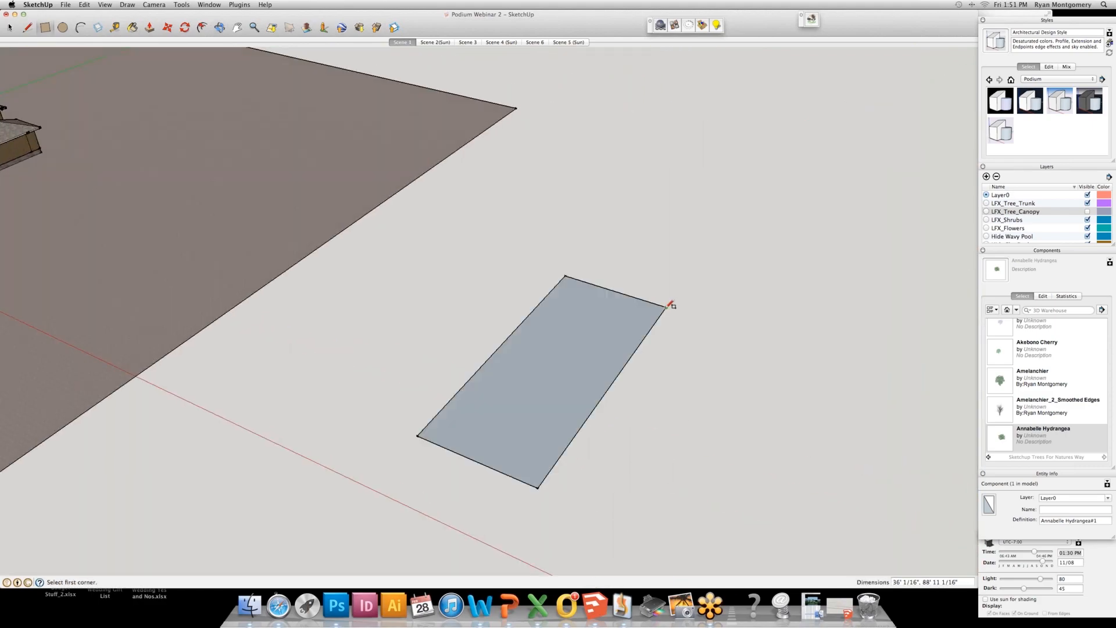
key(space)
scroll(436, 418, up, 3)
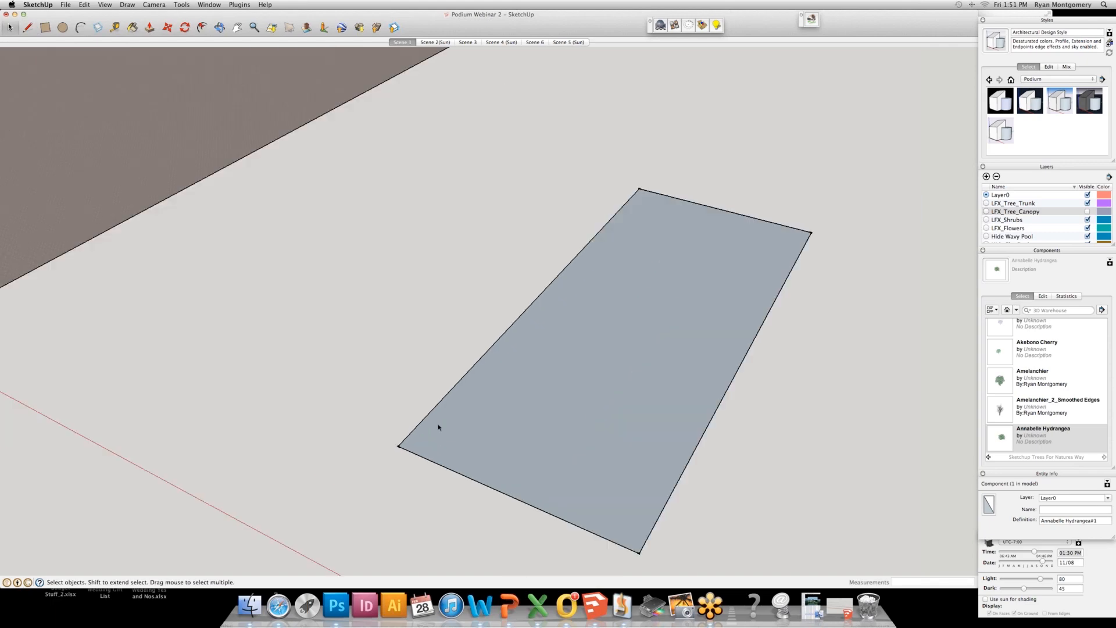
Try copying the rectangle's long edge facing the brown plane 6 inches inward and shifting it, and undo both changes.
key(m)
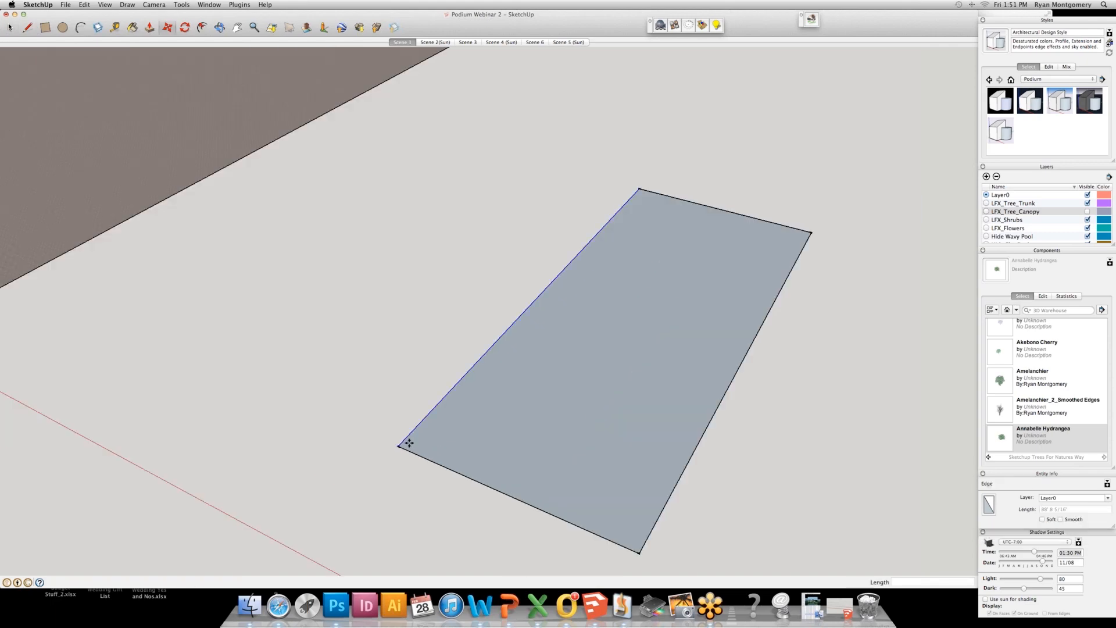
click(402, 446)
key(alt)
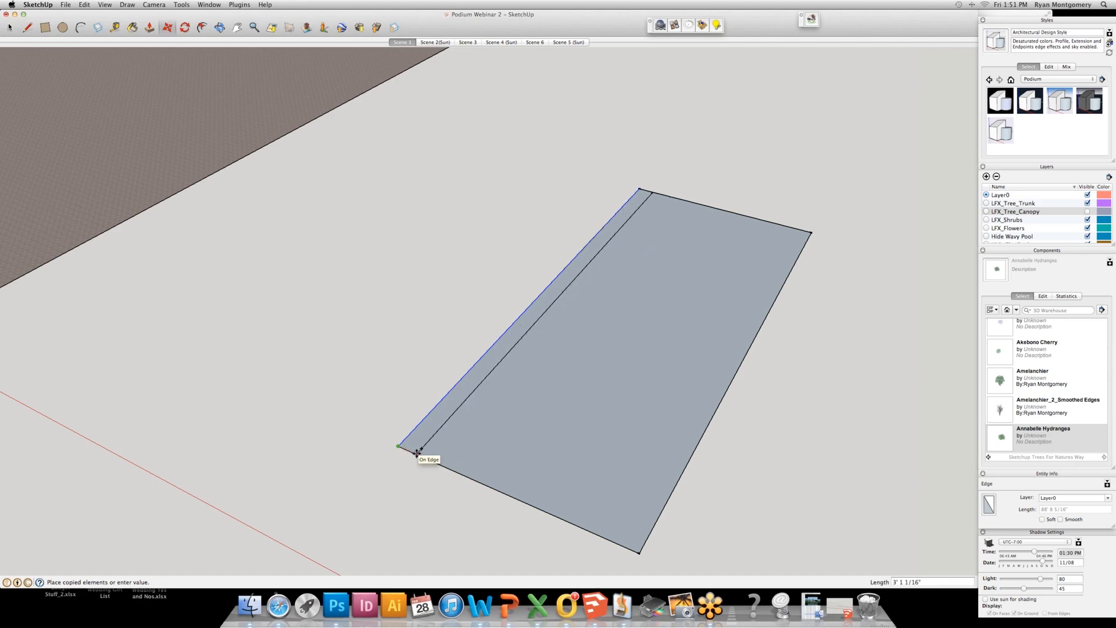
text(6)
key(Return)
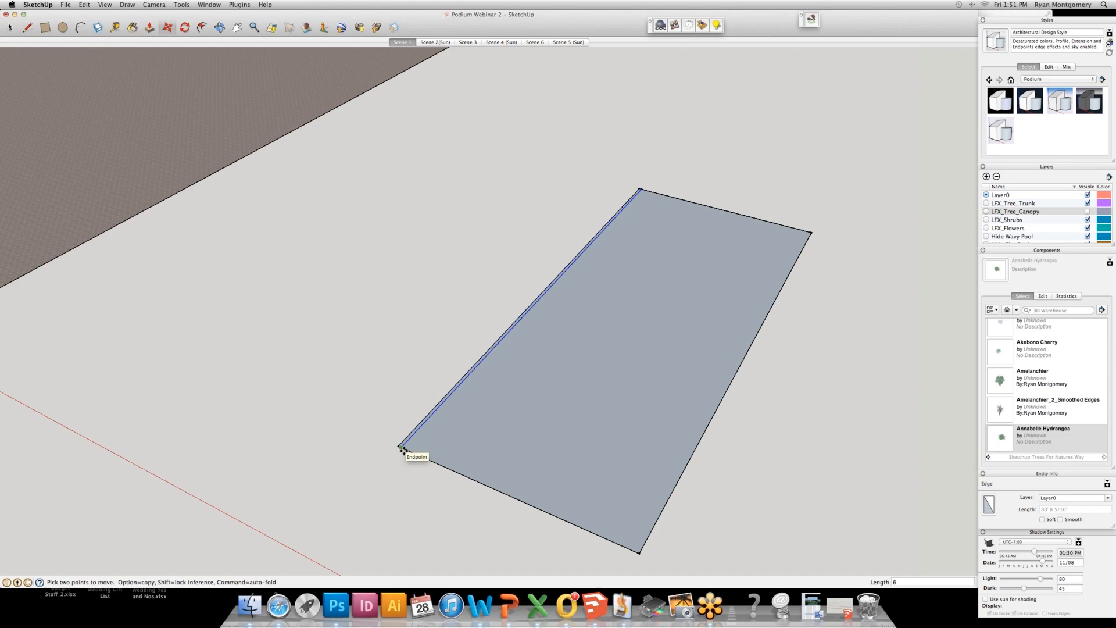
click(402, 448)
click(412, 453)
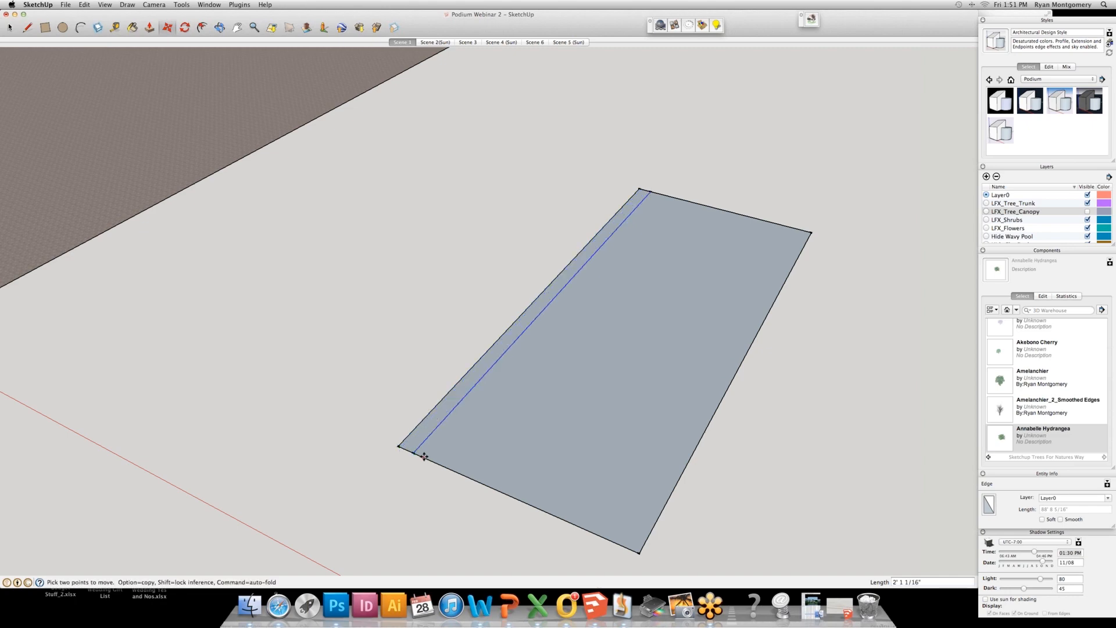
key(space)
key(super+z)
key(super+z)
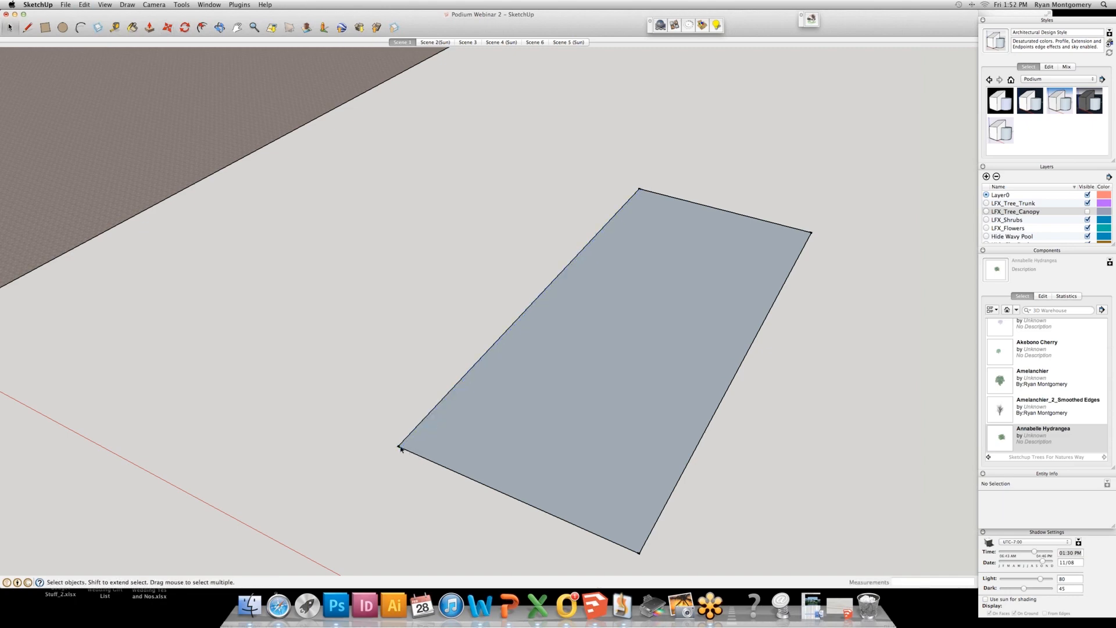
Copy the rectangle's long edge onto the opposite long edge and divide the distance into 20 equal strips.
key(m)
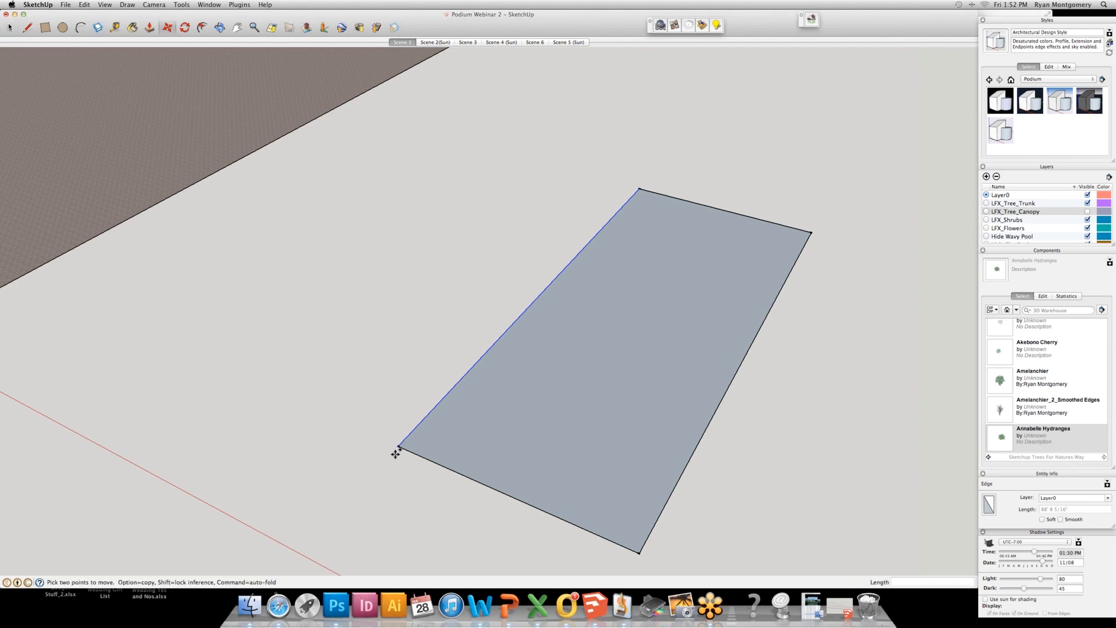
key(alt)
click(398, 447)
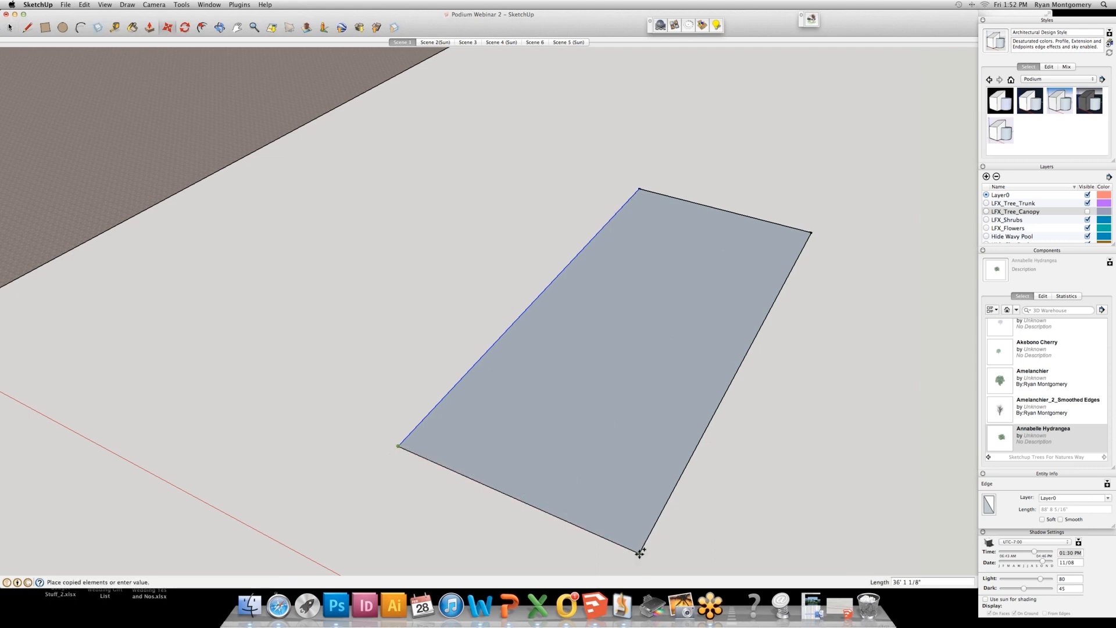
click(639, 554)
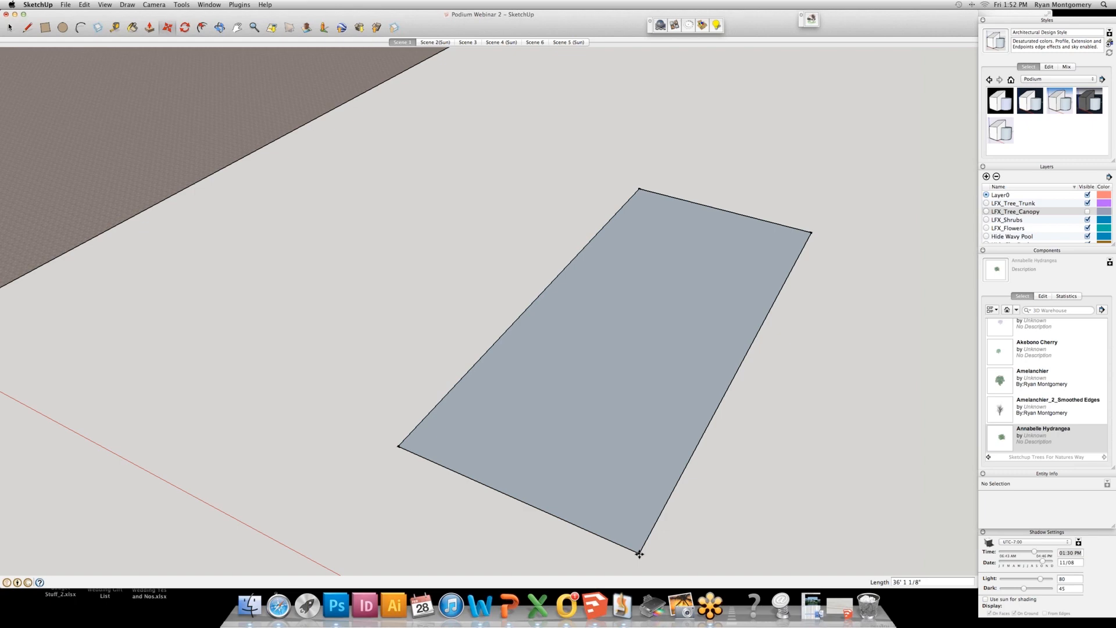
text(/20)
key(Return)
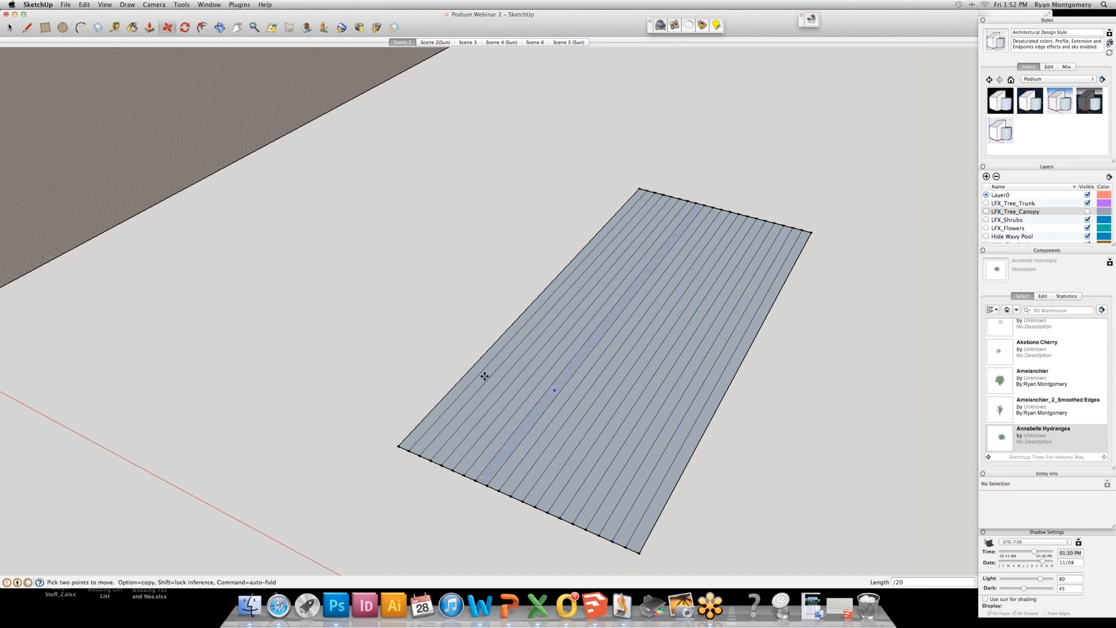
Copy the edge segments of the far short end onto the near end and divide the distance by 40 into a grid.
key(space)
drag(619, 143, 854, 271)
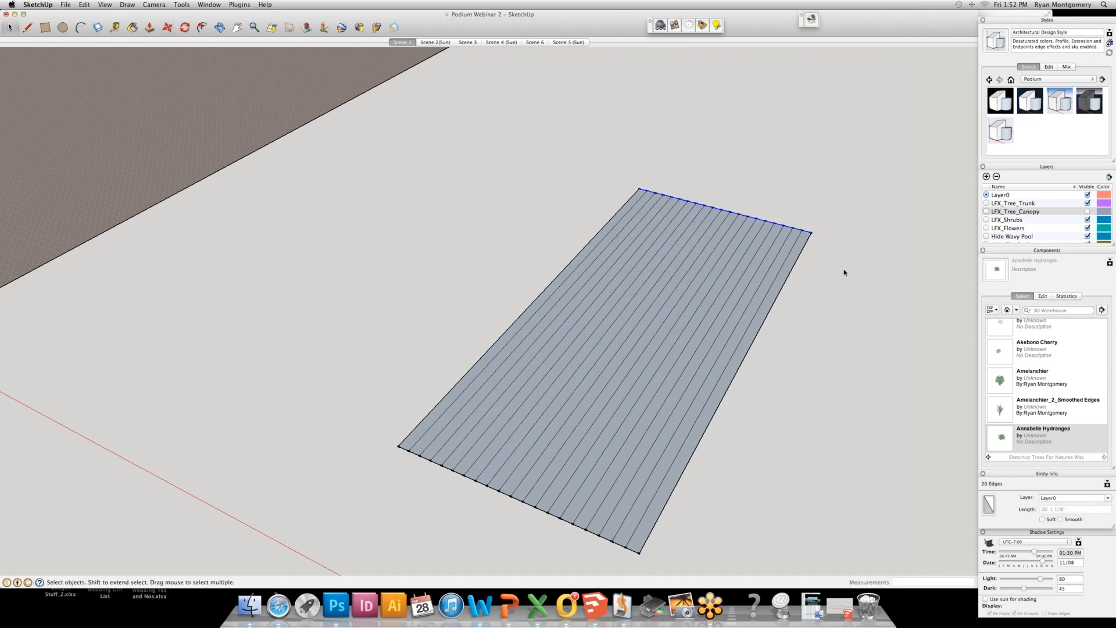
key(m)
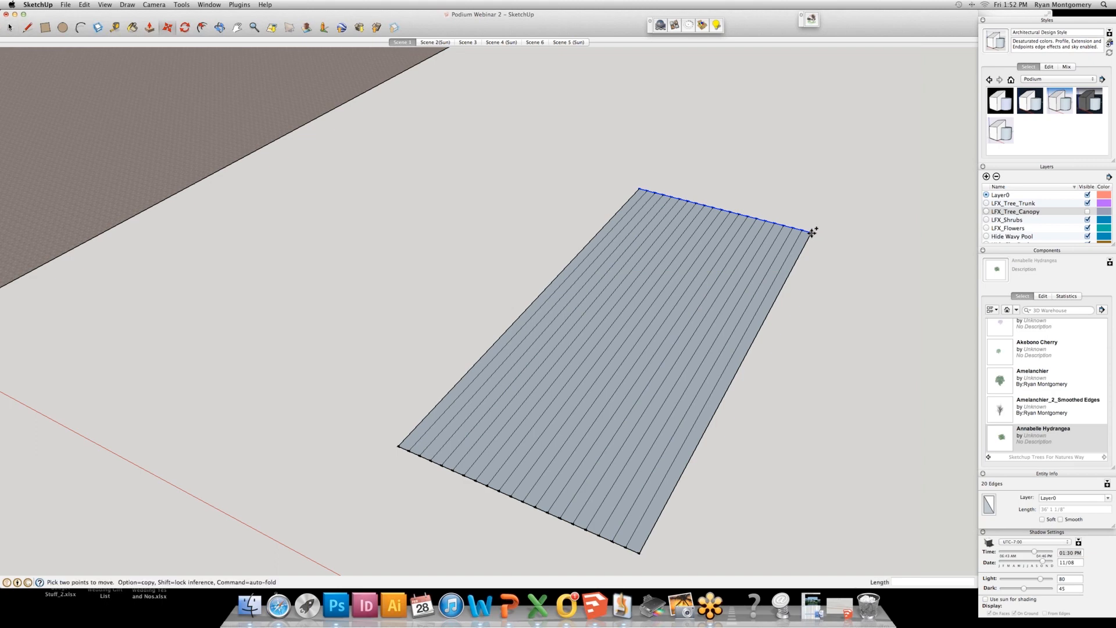
click(812, 232)
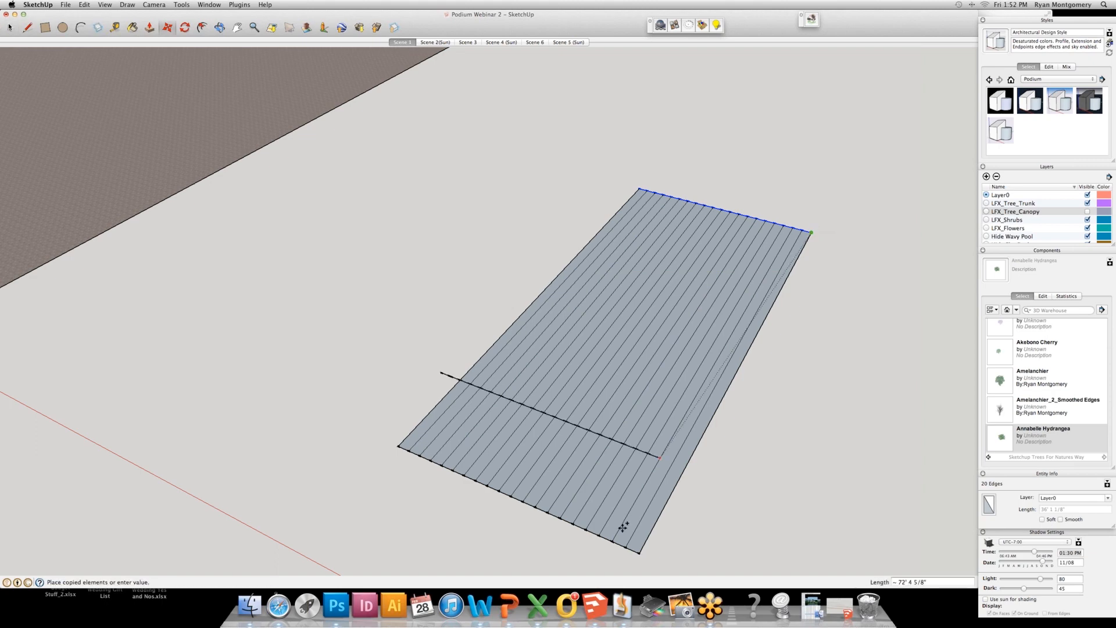
click(641, 553)
text(/)
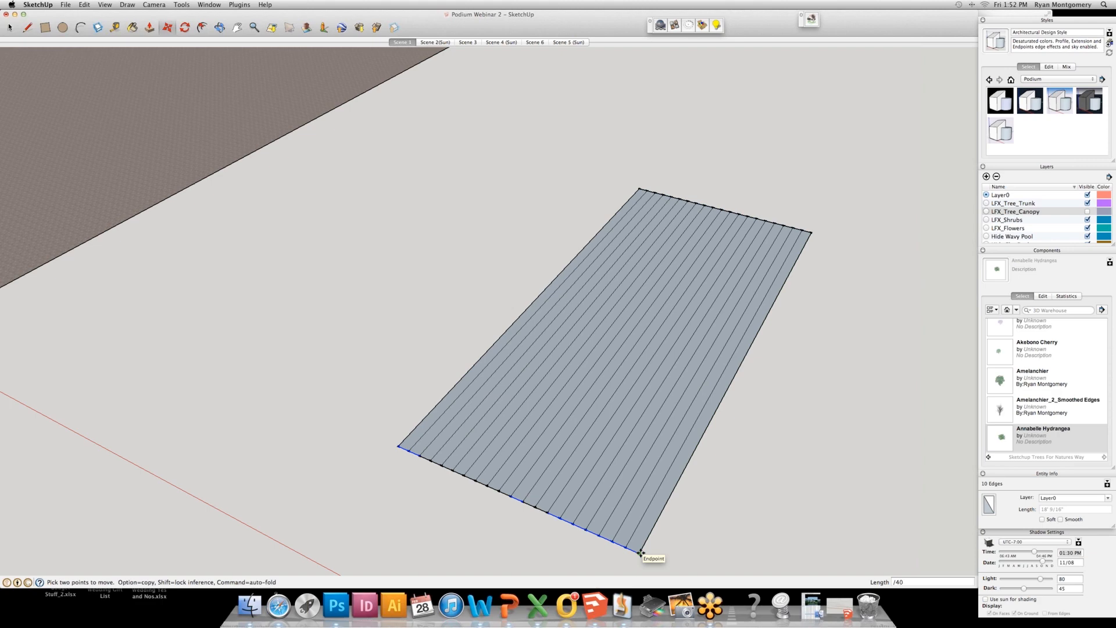
text(40)
key(Return)
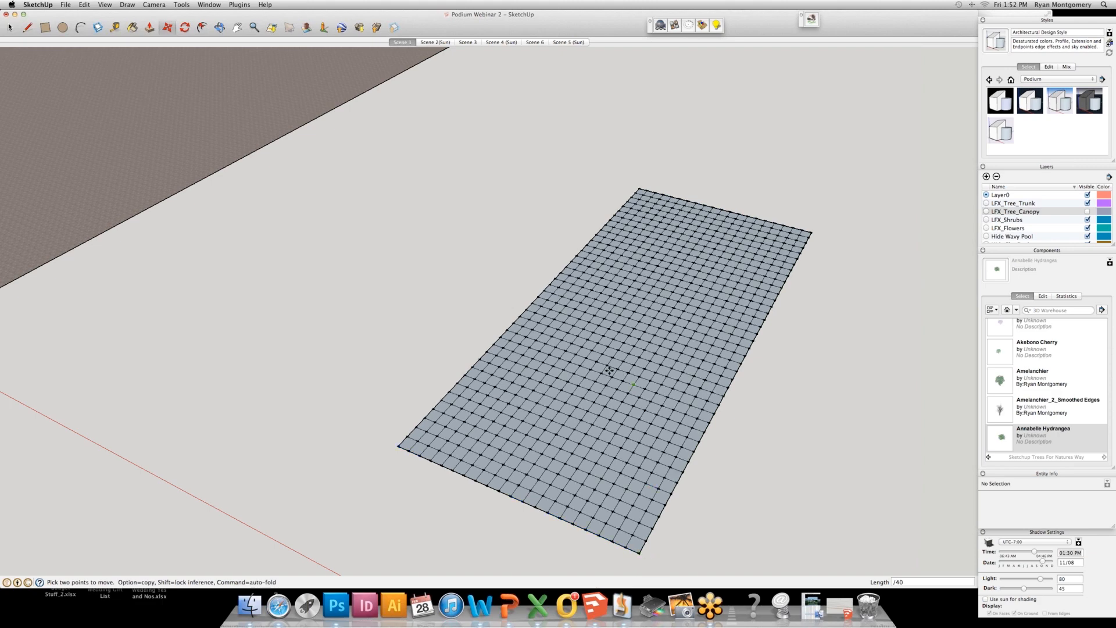
Smoove the grid with a 20' radius, forming a mound toward the near end and a hollow toward the far end.
click(182, 4)
mouse_move(200, 210)
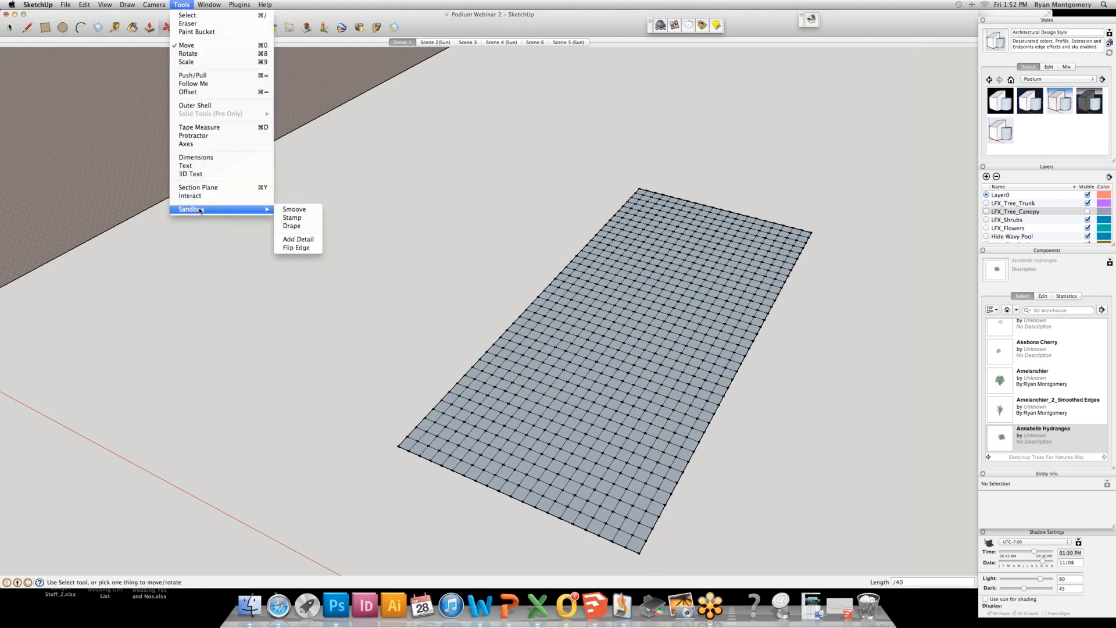
click(289, 211)
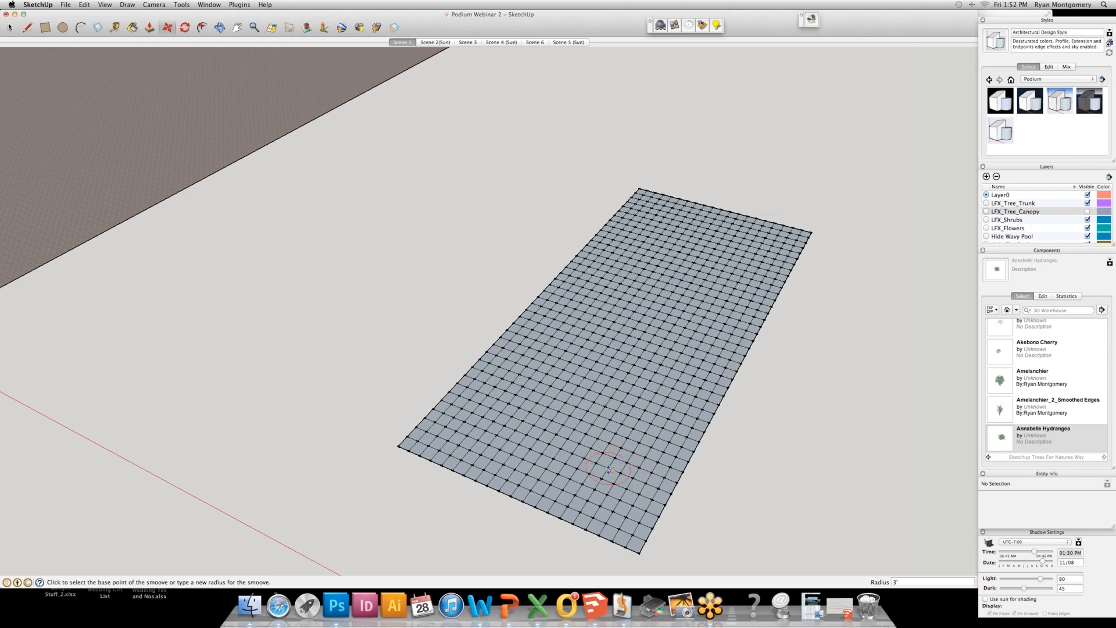
click(912, 582)
key(Return)
click(920, 582)
text(20)
key(Return)
click(574, 422)
click(574, 441)
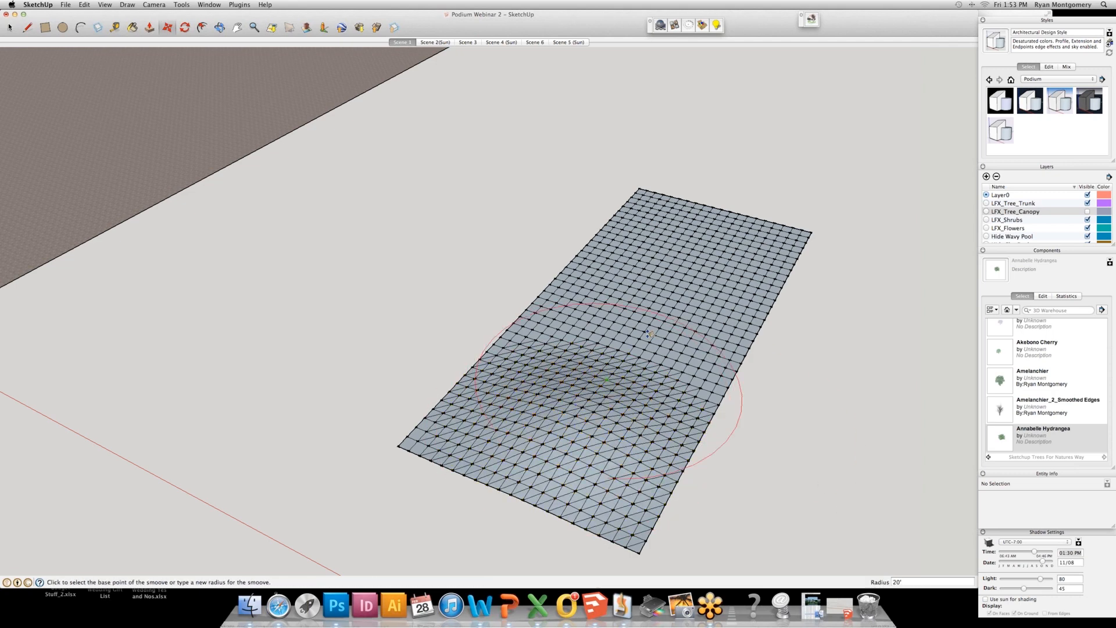
click(659, 311)
click(660, 330)
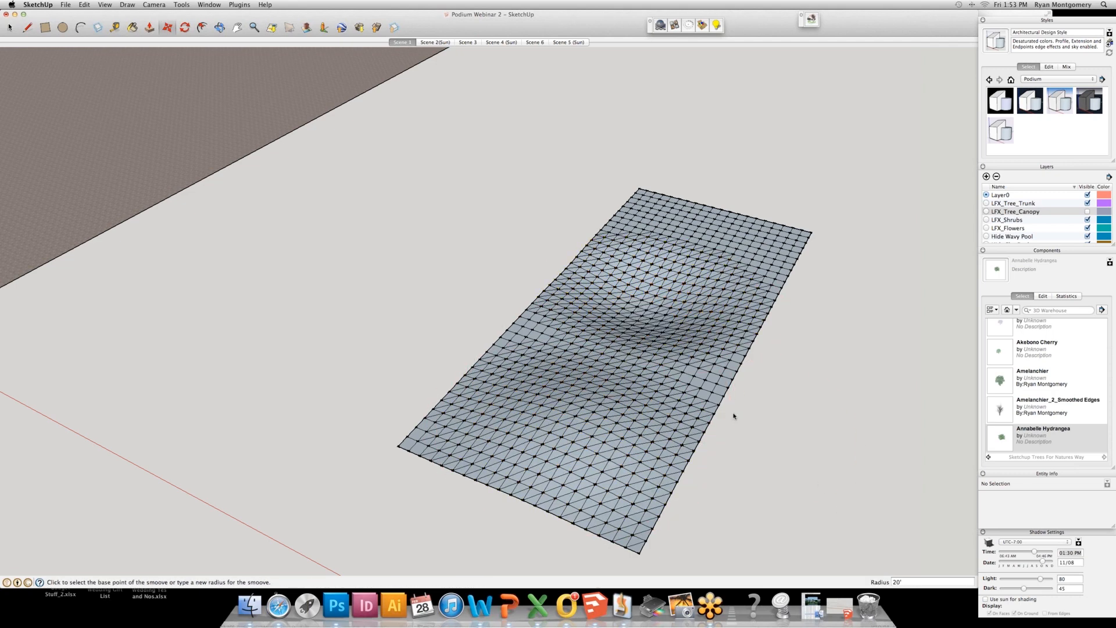
Try Smoove with a 1' radius near the mesh's outer long edge.
click(914, 582)
text(1)
key(Return)
click(729, 354)
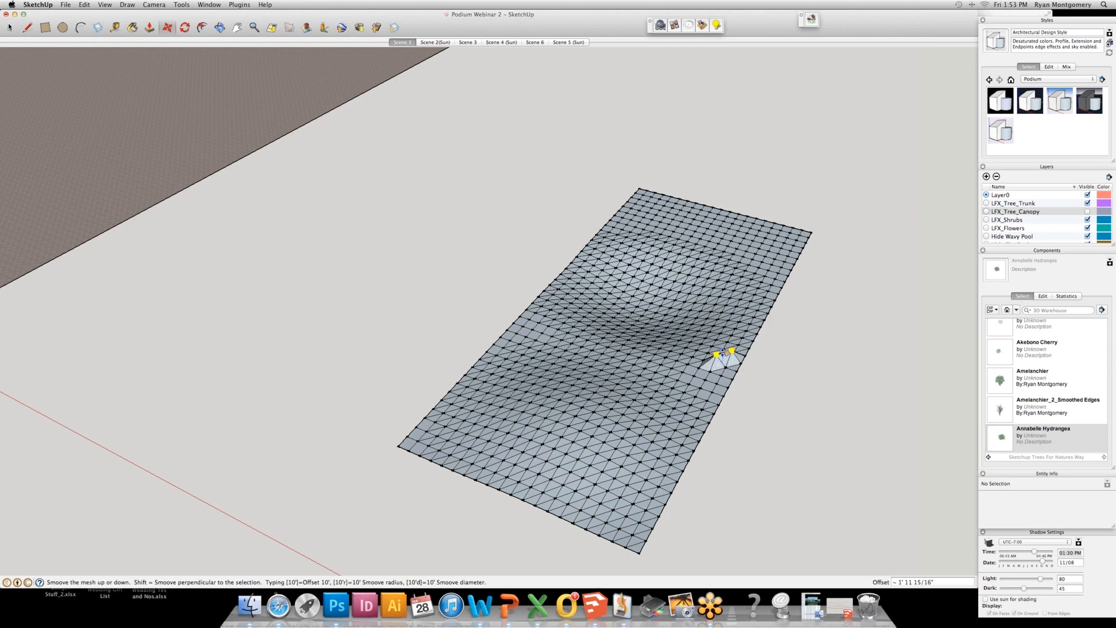
click(726, 351)
click(744, 324)
click(744, 317)
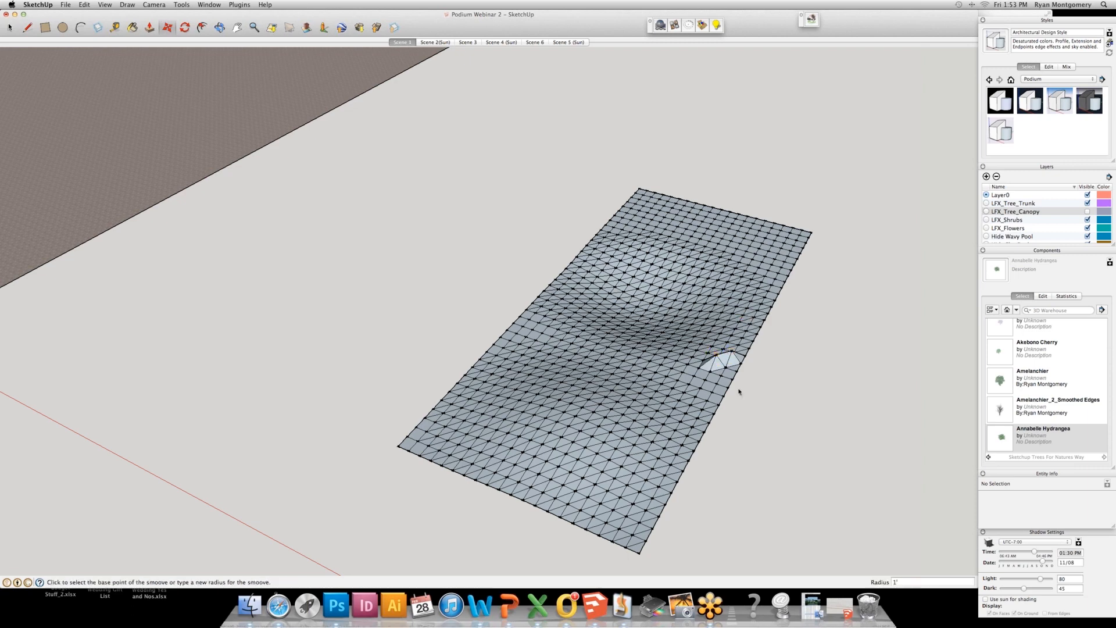
key(space)
Select the entire smooved mesh and make it a group.
key(o)
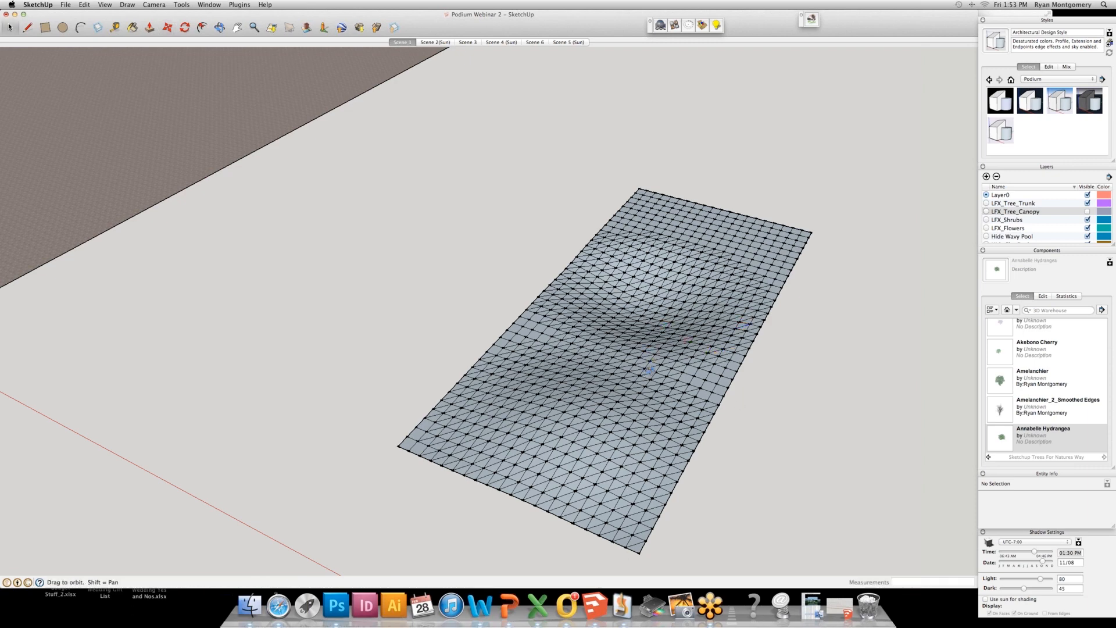
drag(684, 378, 384, 291)
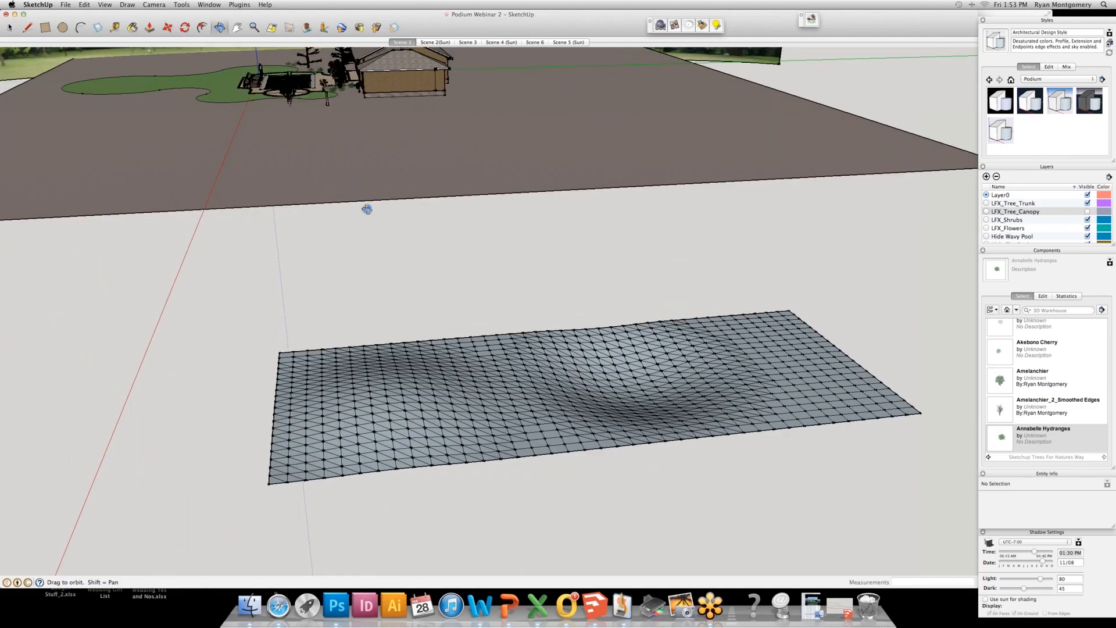
drag(468, 361, 763, 520)
key(space)
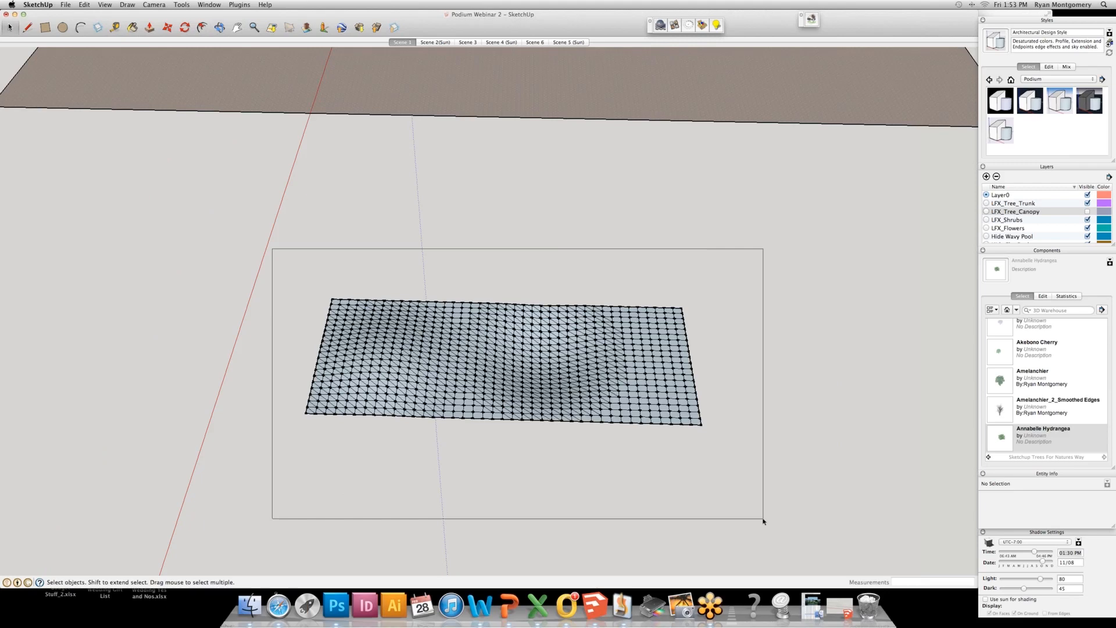
drag(763, 521, 764, 520)
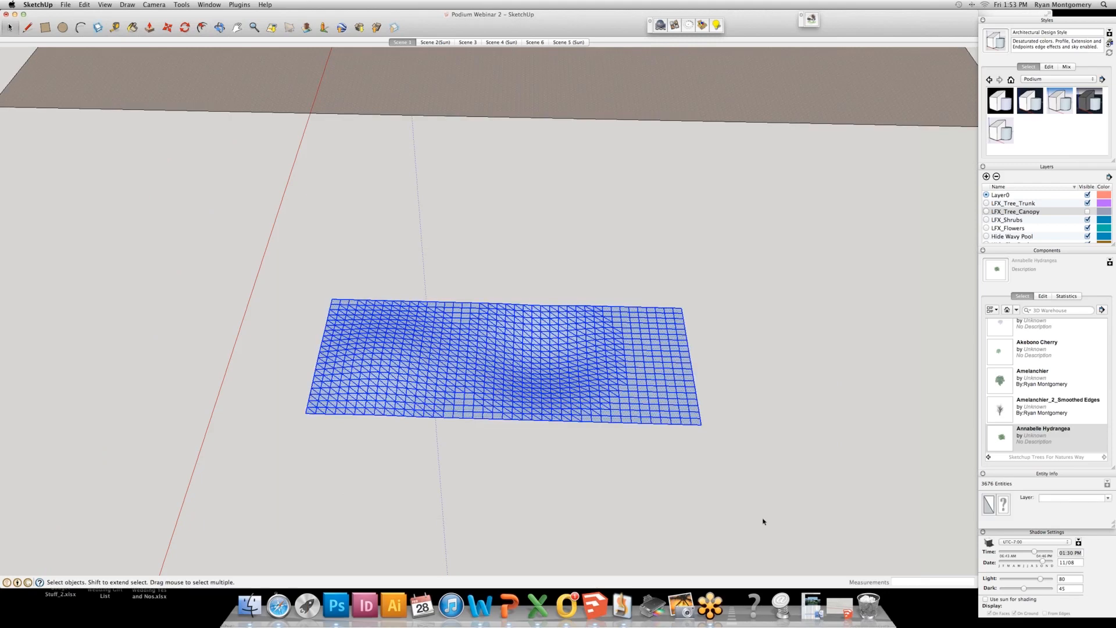
key(g)
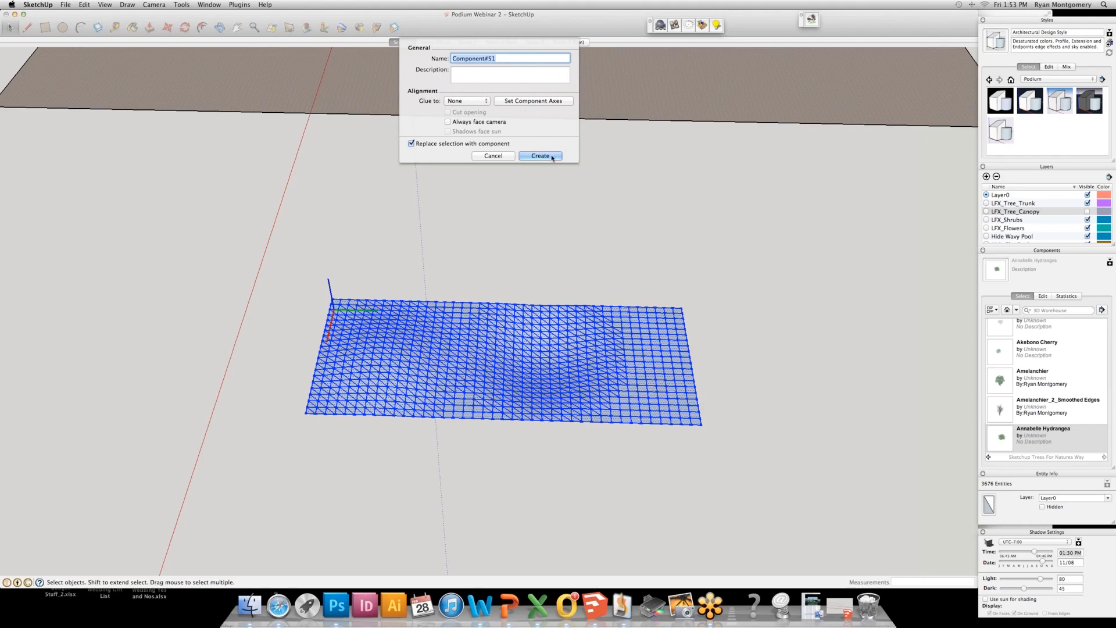
click(493, 156)
right_click(464, 365)
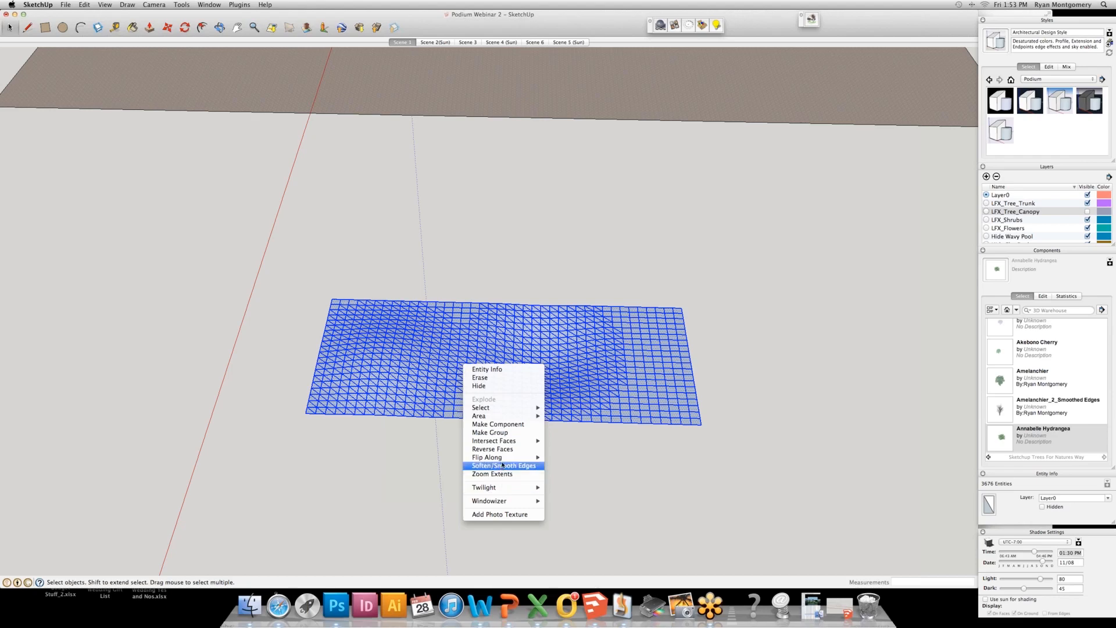
click(504, 432)
Copy the mesh group about 52' along the red direction toward the brown ground plane.
key(m)
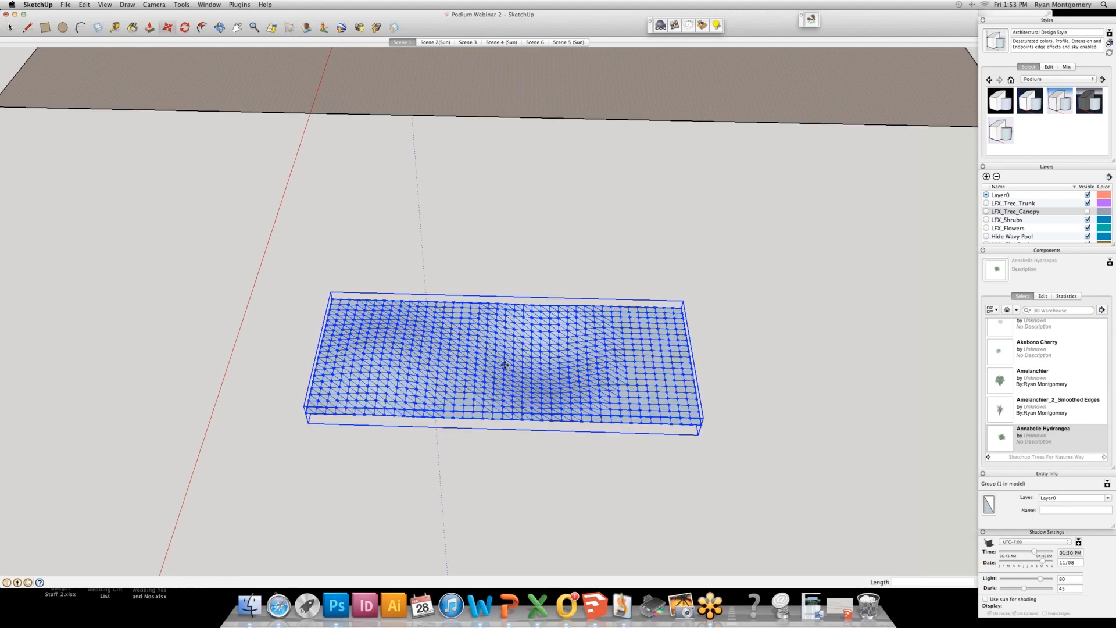
click(506, 304)
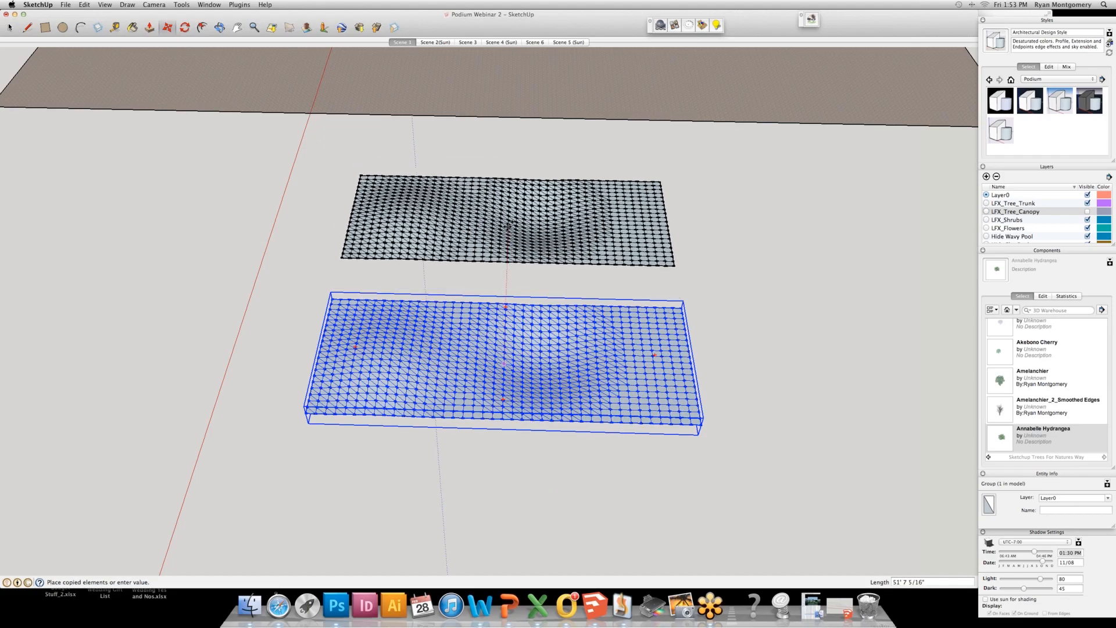
click(510, 181)
key(o)
shift+drag(692, 354, 561, 353)
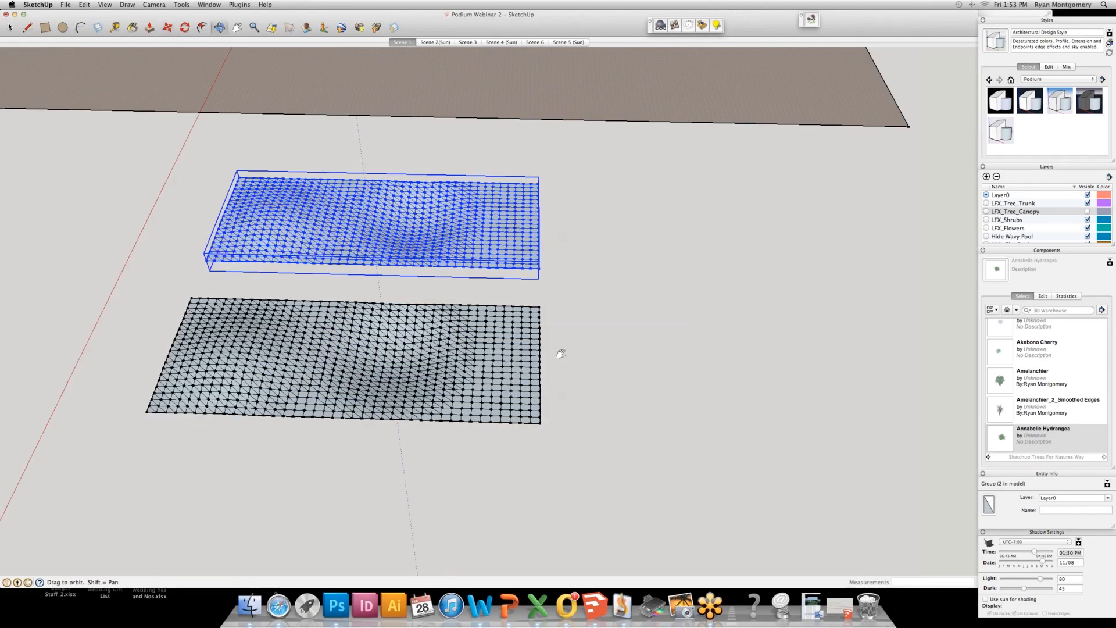
Open the original mesh group for editing and erase edges across its middle.
key(space)
double_click(448, 409)
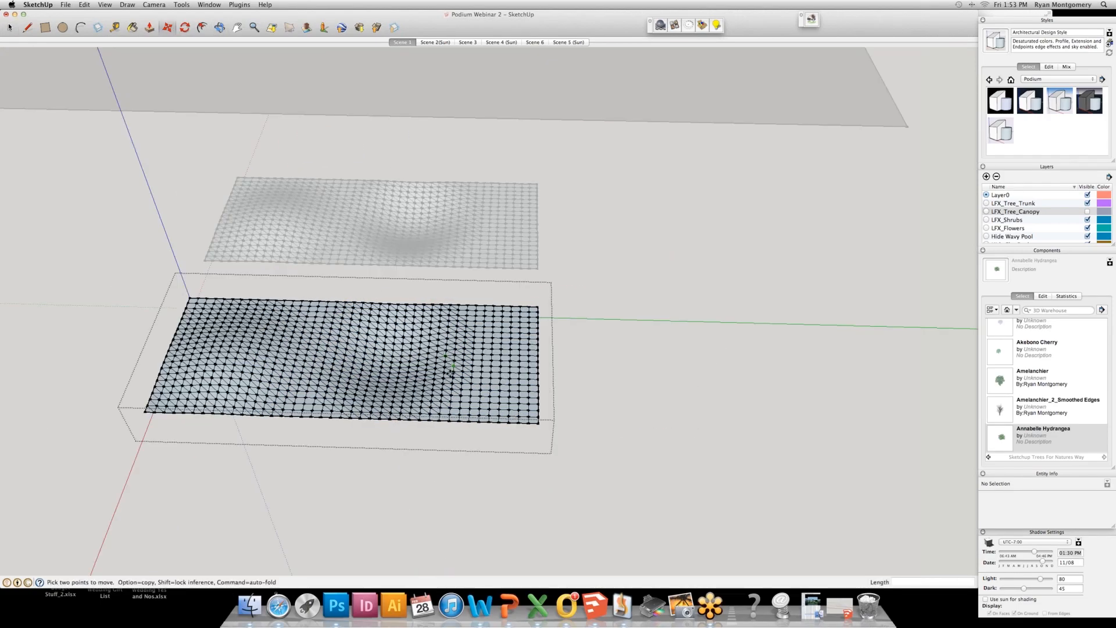
mouse_move(435, 381)
mouse_down()
mouse_move(422, 361)
mouse_move(334, 386)
mouse_move(393, 386)
mouse_move(236, 360)
mouse_move(299, 375)
mouse_move(284, 373)
mouse_up()
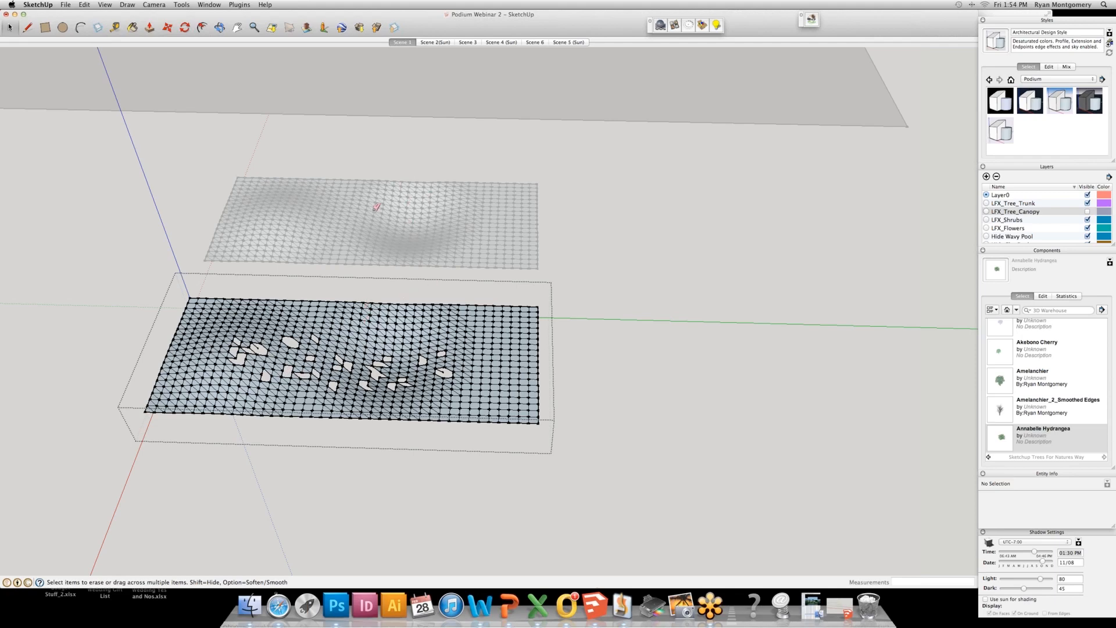
Undo the edge erasures and the copy of the mesh group.
key(super+z)
key(super+z)
key(super+z)
key(super+z)
key(super+z)
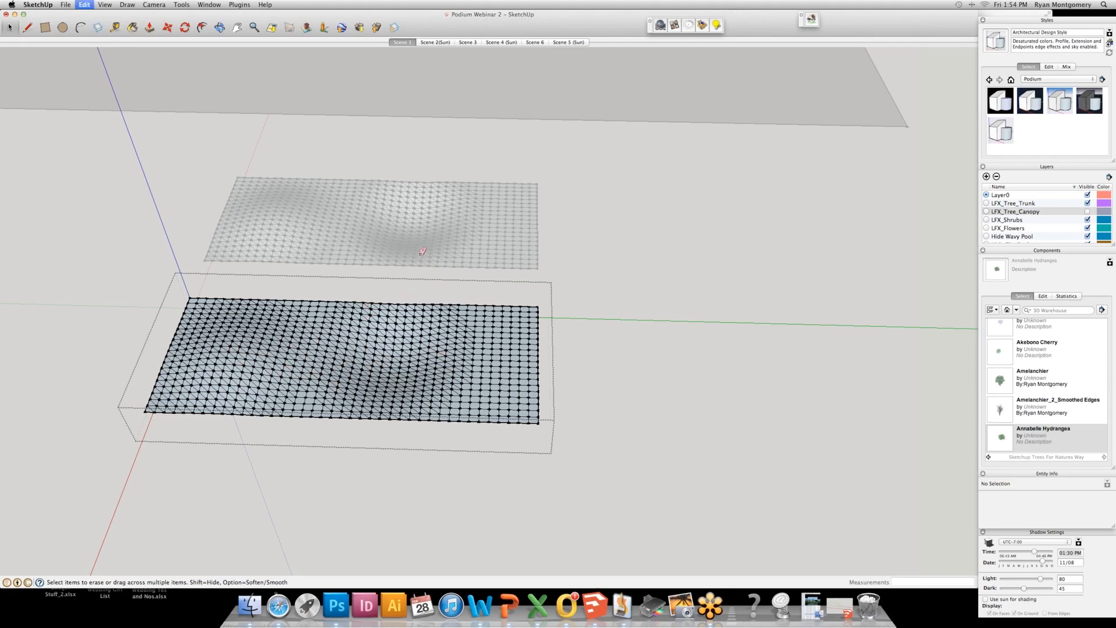
key(super+z)
key(super+z)
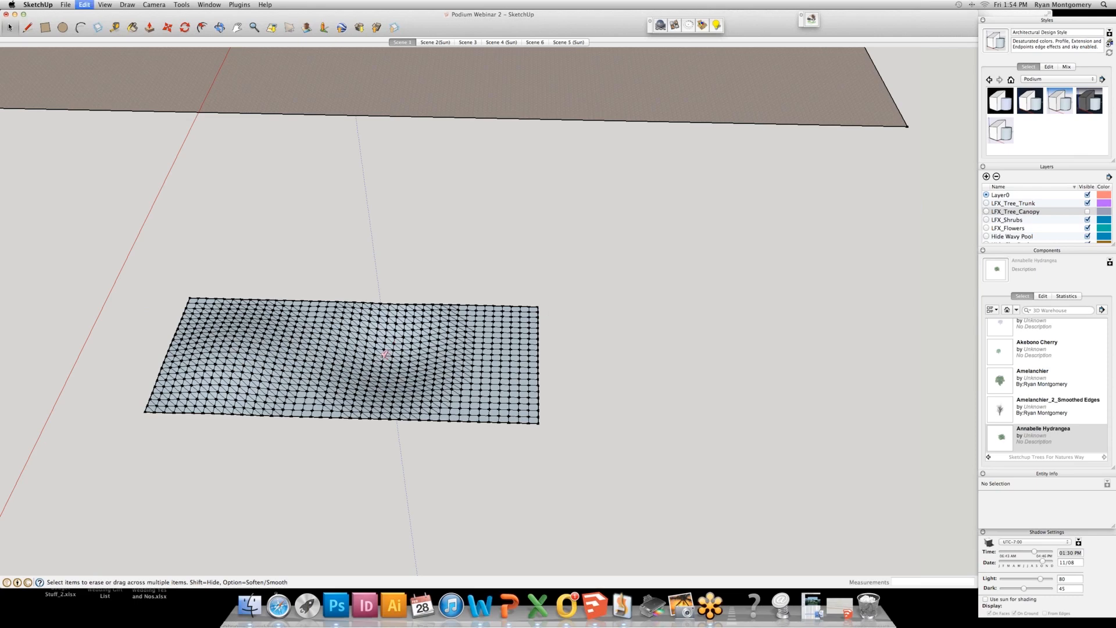
Select the entire smooved mesh and turn it into a component that replaces the selection.
drag(106, 223, 668, 561)
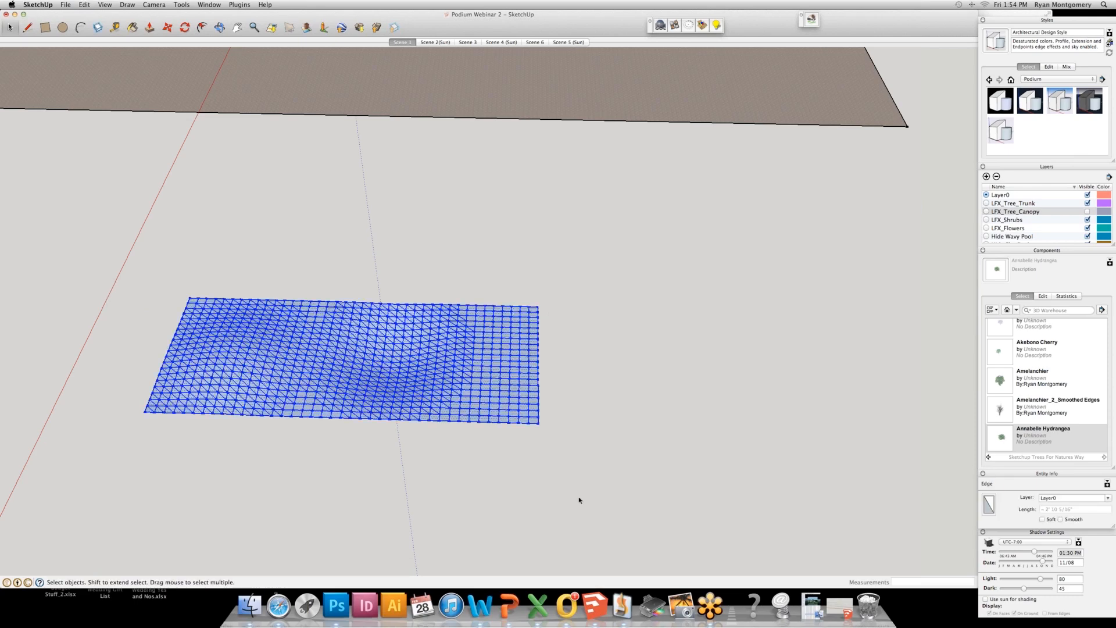
key(g)
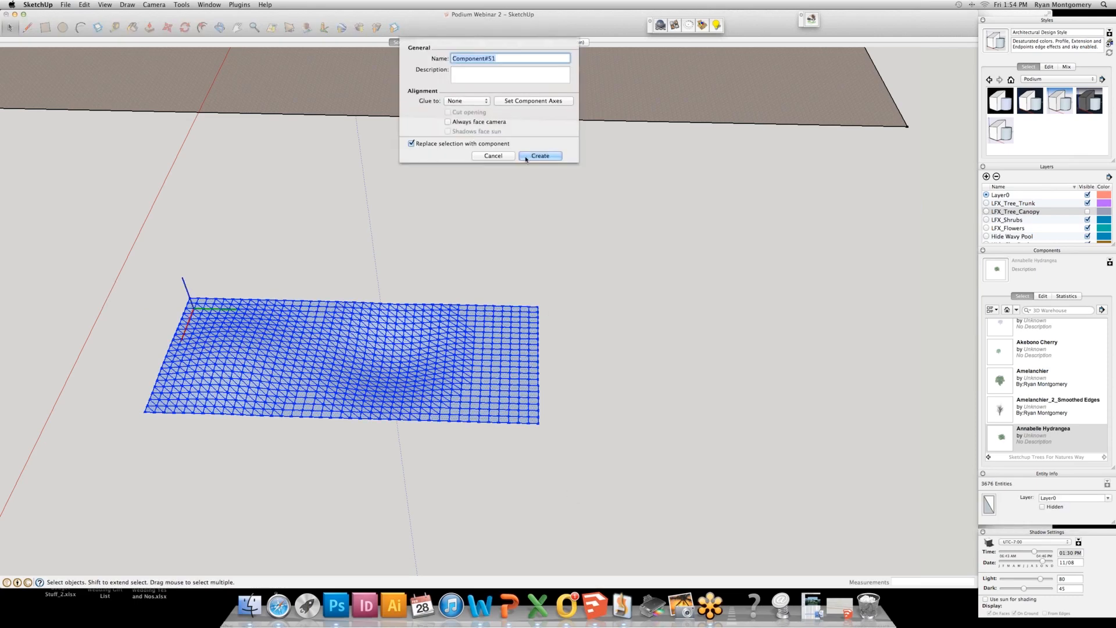
click(531, 156)
Copy the mesh component about 50' toward the brown ground plane.
key(m)
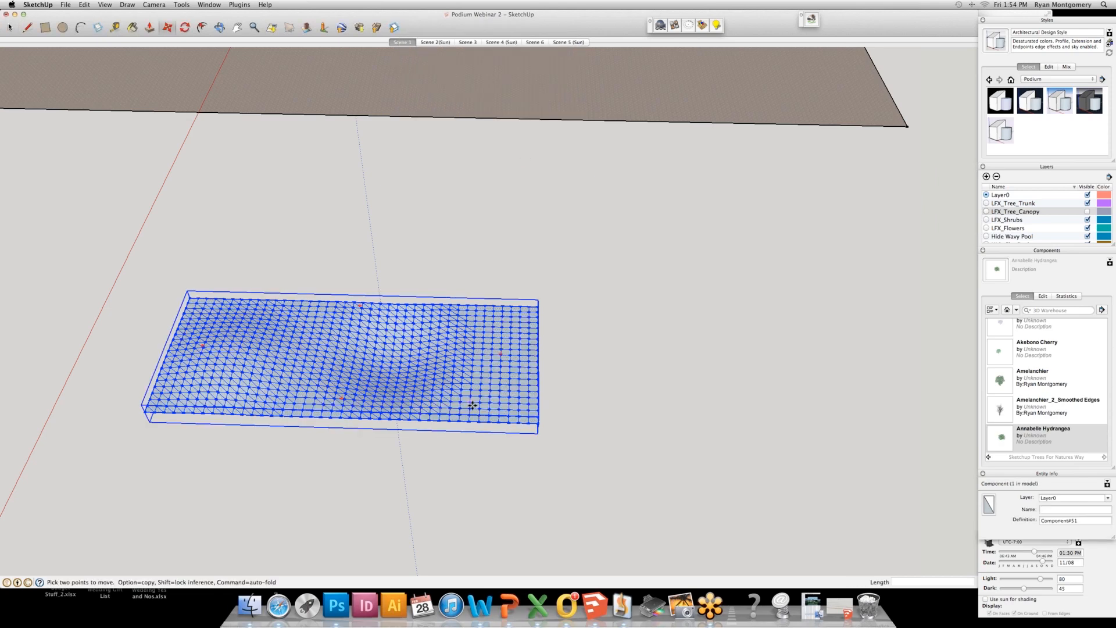
key(alt)
click(480, 402)
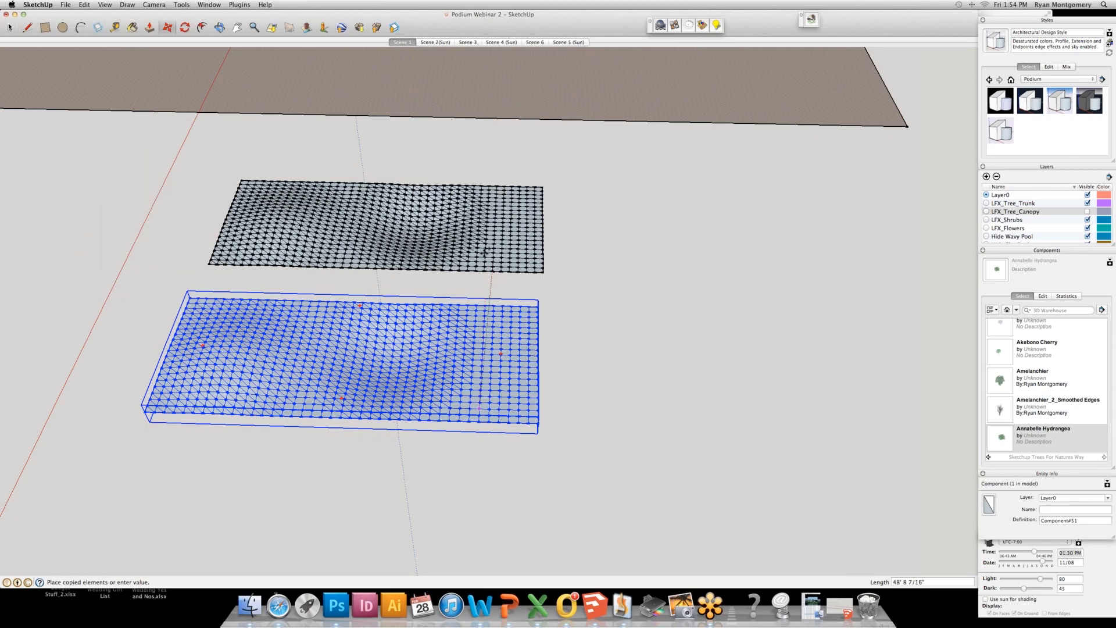
click(484, 252)
key(space)
Open the original mesh component for editing and erase edges across its middle to punch holes in it.
double_click(463, 374)
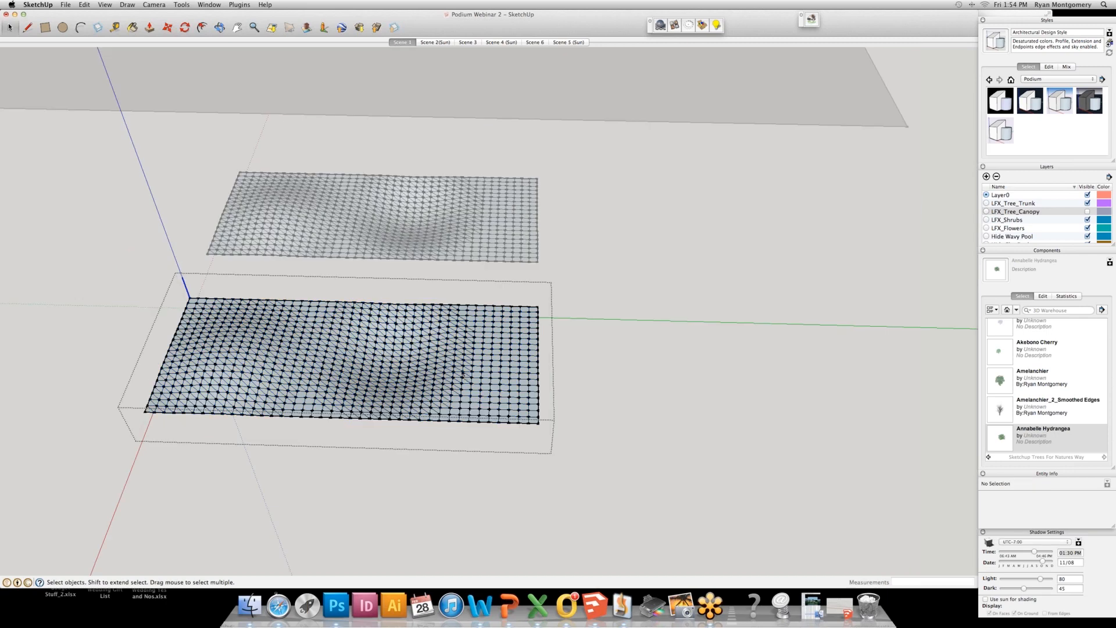
key(e)
mouse_move(463, 374)
mouse_down()
mouse_move(408, 348)
mouse_move(285, 356)
mouse_up()
drag(263, 358, 316, 379)
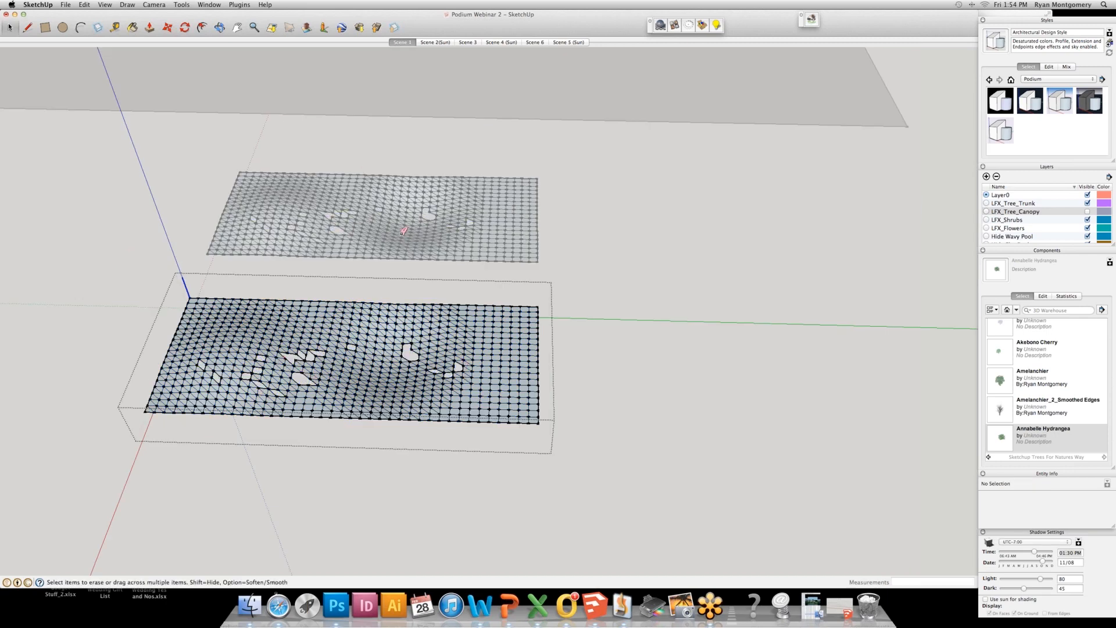
drag(315, 373, 331, 362)
drag(385, 388, 378, 381)
drag(388, 376, 352, 370)
scroll(356, 286, down, 5)
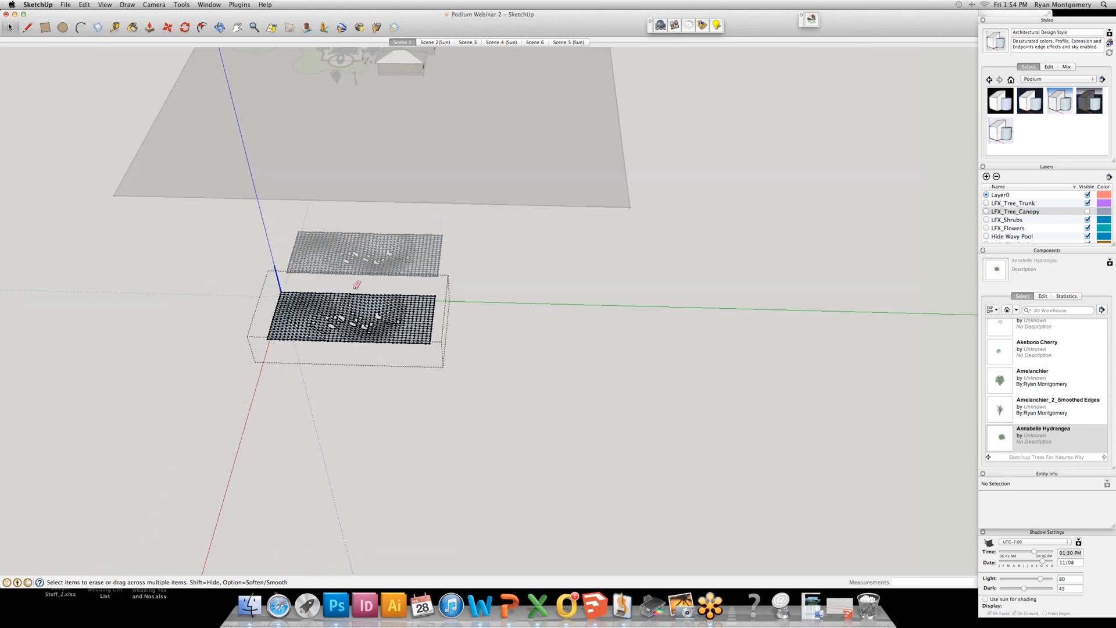
scroll(355, 287, up, 5)
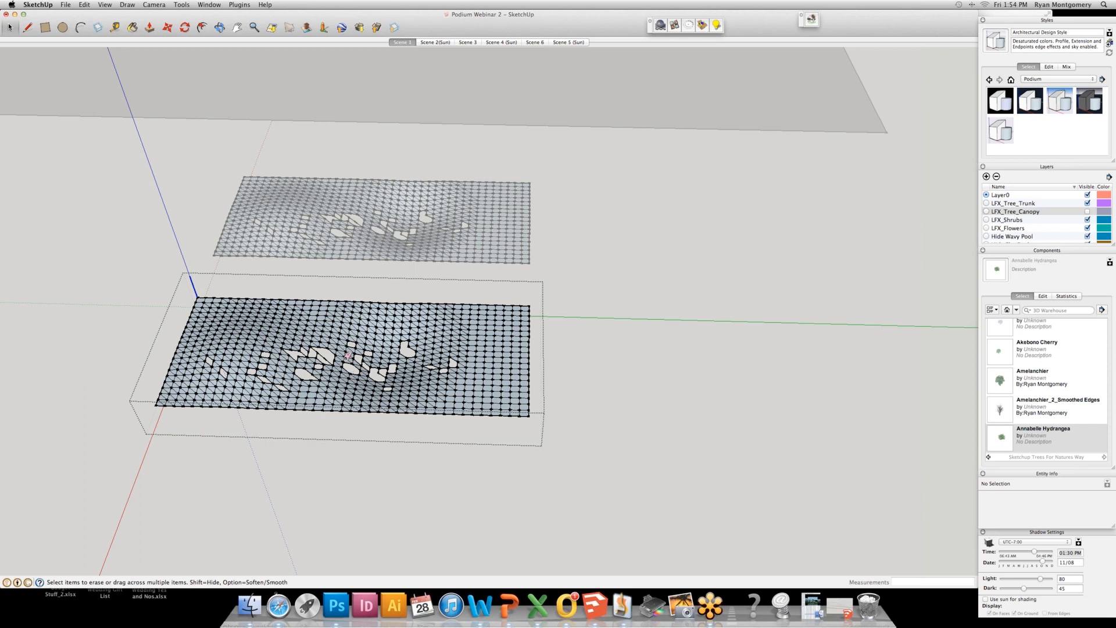
Erase more edges along the far half of the original mesh and close the component.
key(space)
key(e)
mouse_move(377, 368)
mouse_down()
mouse_move(181, 352)
mouse_move(264, 333)
mouse_move(249, 341)
mouse_up()
drag(390, 333, 459, 372)
key(Escape)
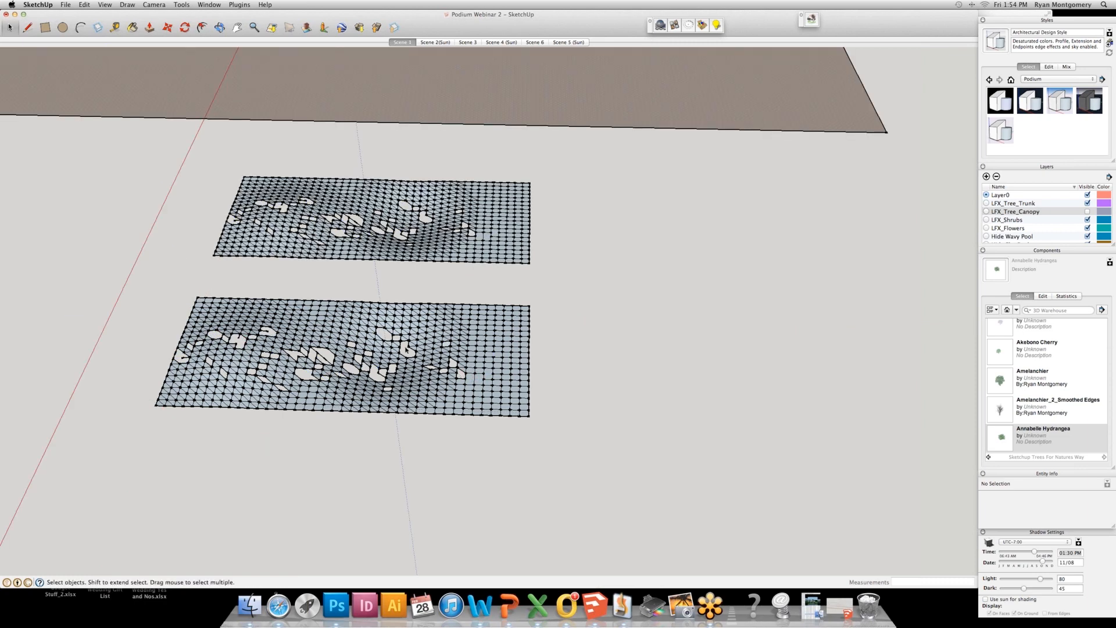
Inspect both meshes beside the site model, switch to the Questions slide in PowerPoint, and return to the SketchUp model.
scroll(428, 344, down, 5)
shift+middle_drag(332, 338, 830, 449)
shift+drag(640, 318, 552, 409)
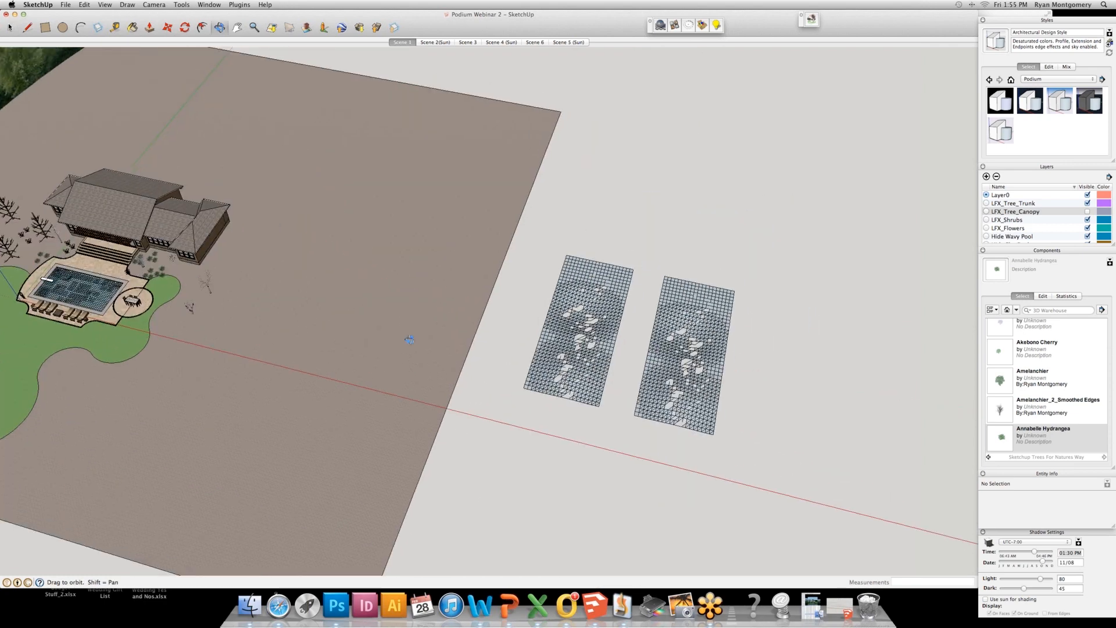
drag(263, 336, 306, 336)
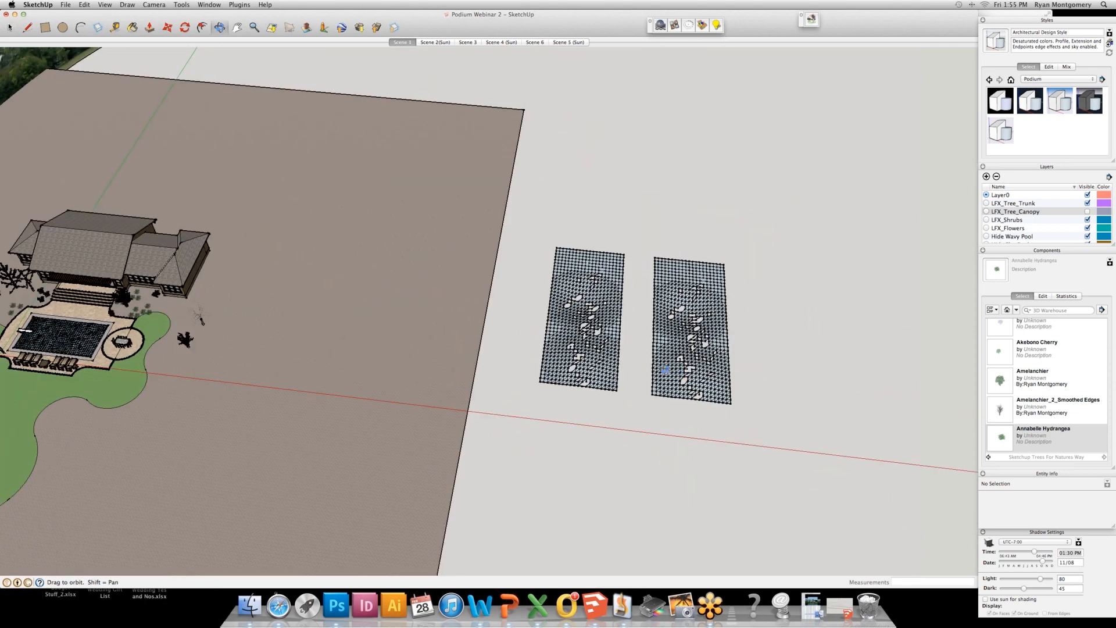
key(space)
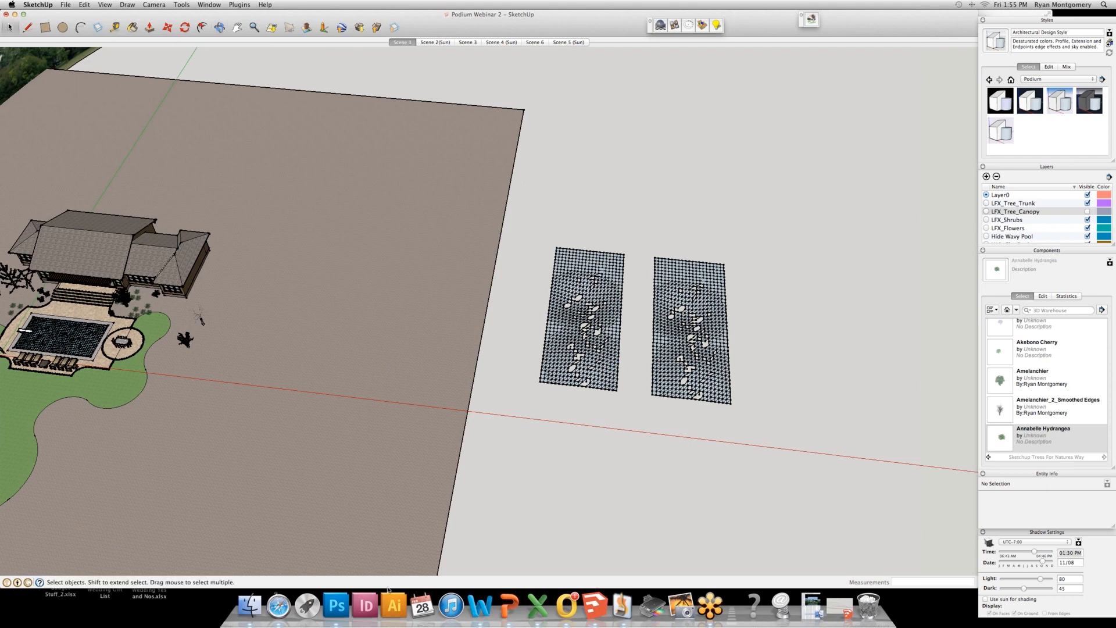
click(510, 608)
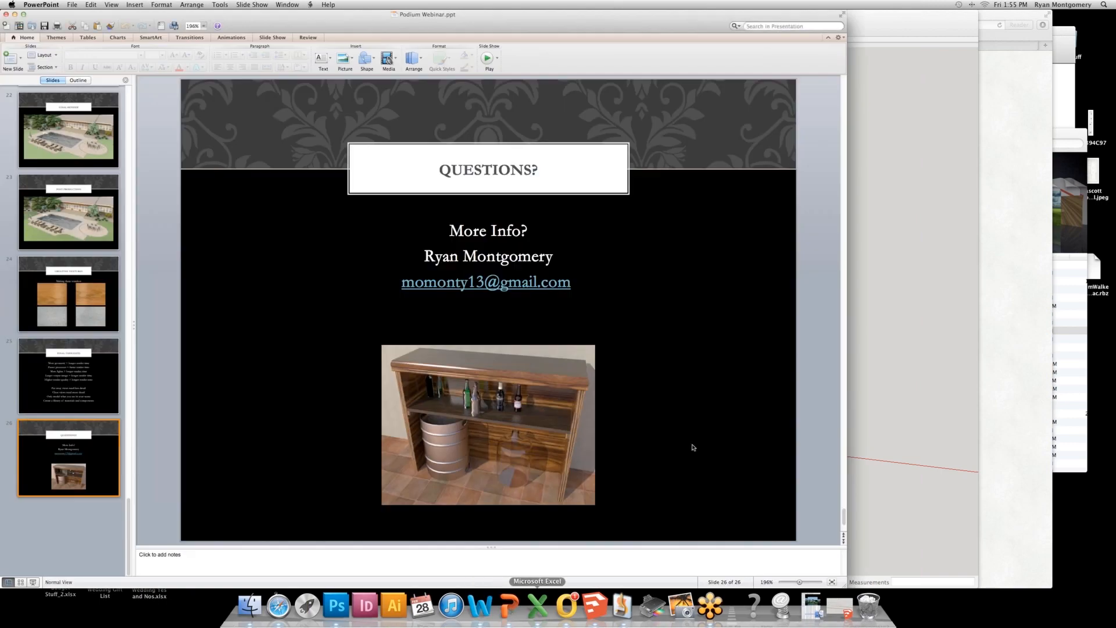
click(852, 222)
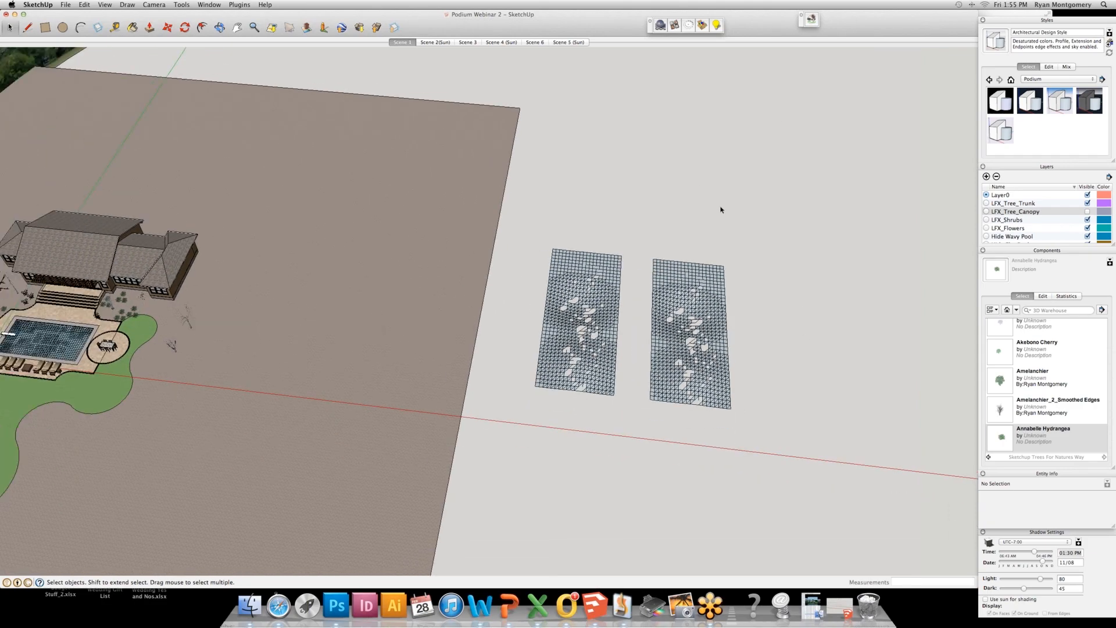
Draw a small rectangle about 11' long on the empty ground beyond the two meshes.
scroll(720, 209, up, 5)
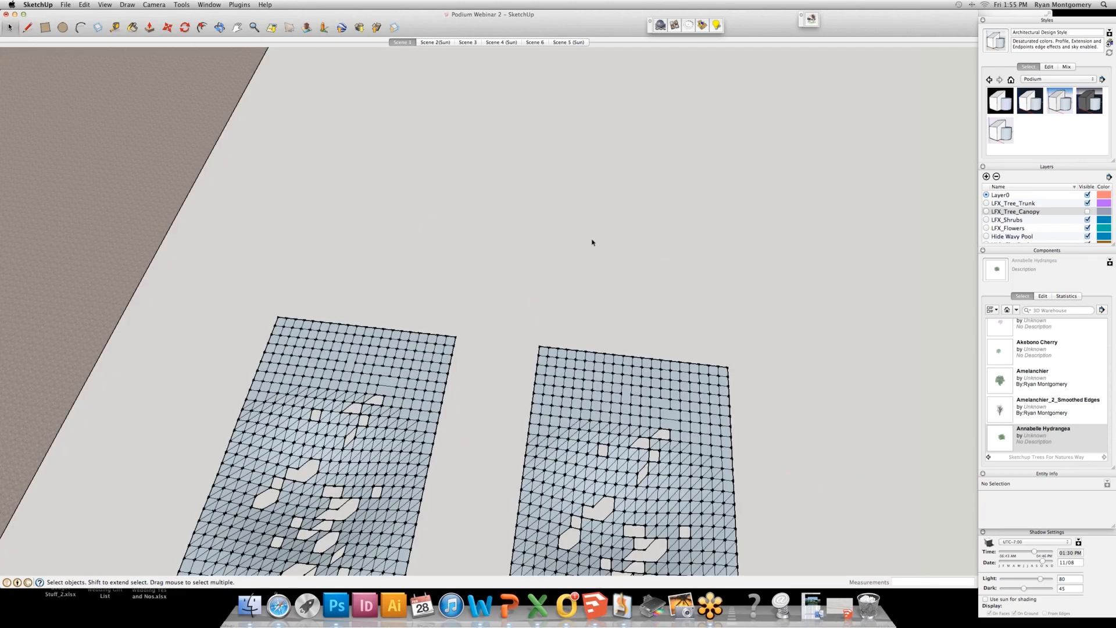
key(r)
click(587, 181)
click(634, 210)
key(space)
Select the small rectangle's face with its edges and make it a component.
click(591, 200)
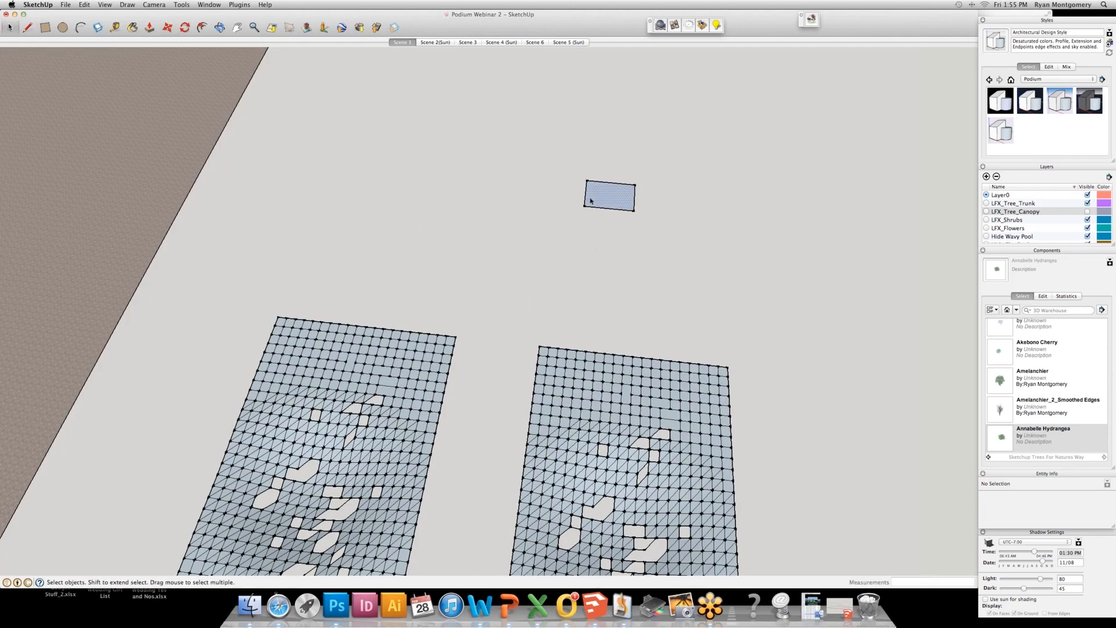
double_click(590, 200)
key(m)
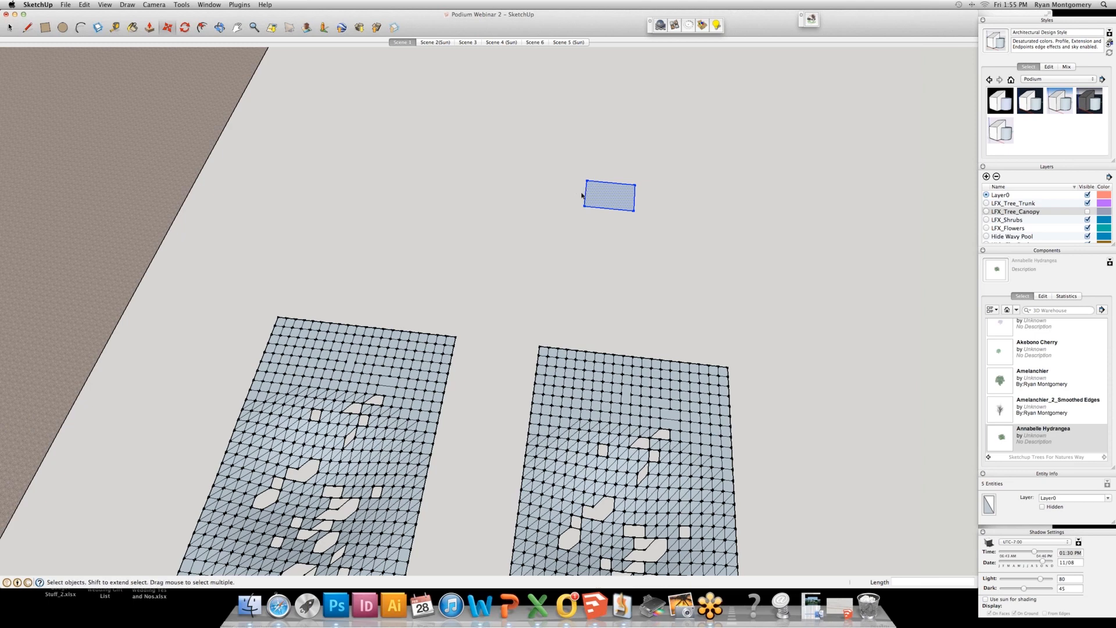
key(space)
key(g)
click(549, 152)
Copy the rectangle component about 11' 1" along red so the copy sits edge to edge with the original.
key(m)
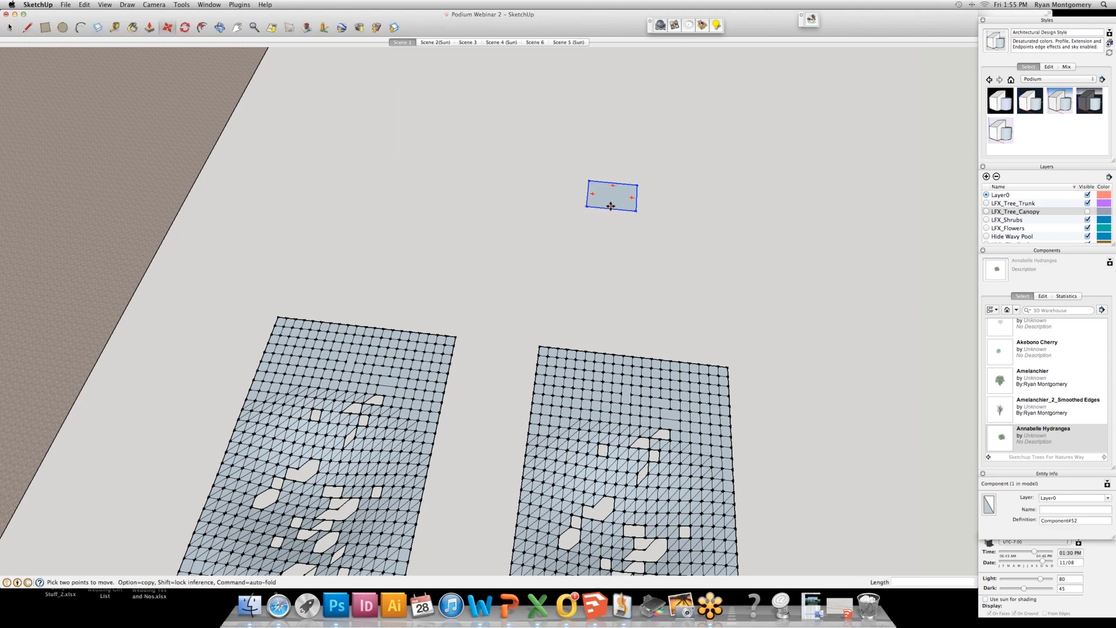
click(586, 206)
key(alt)
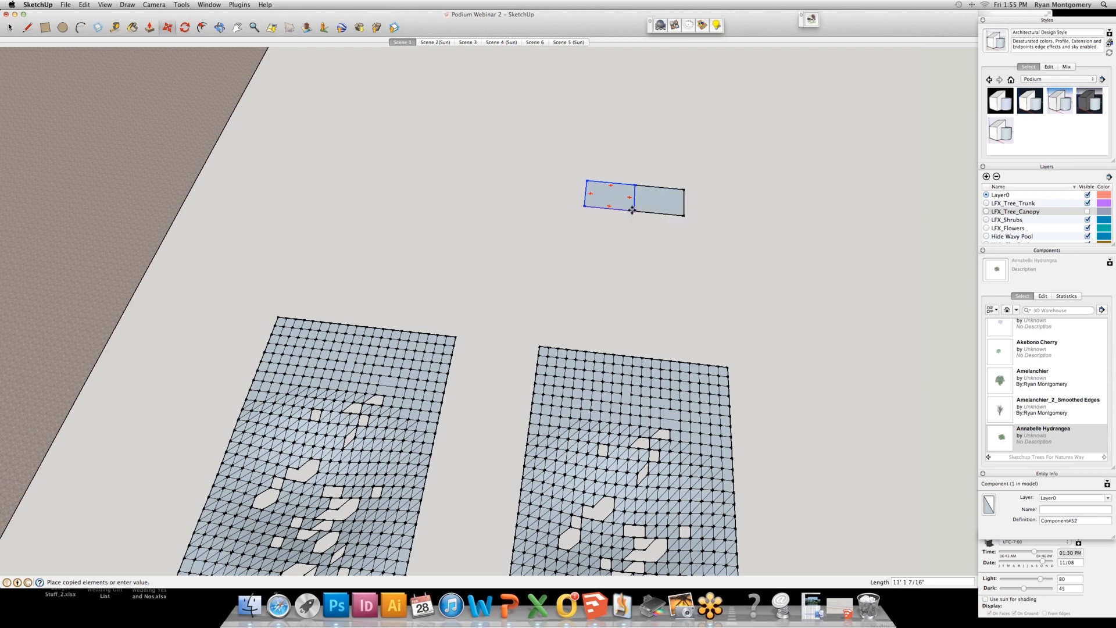
click(632, 211)
Flip the copied rectangle along the component's red axis.
scroll(633, 210, up, 5)
key(space)
double_click(517, 193)
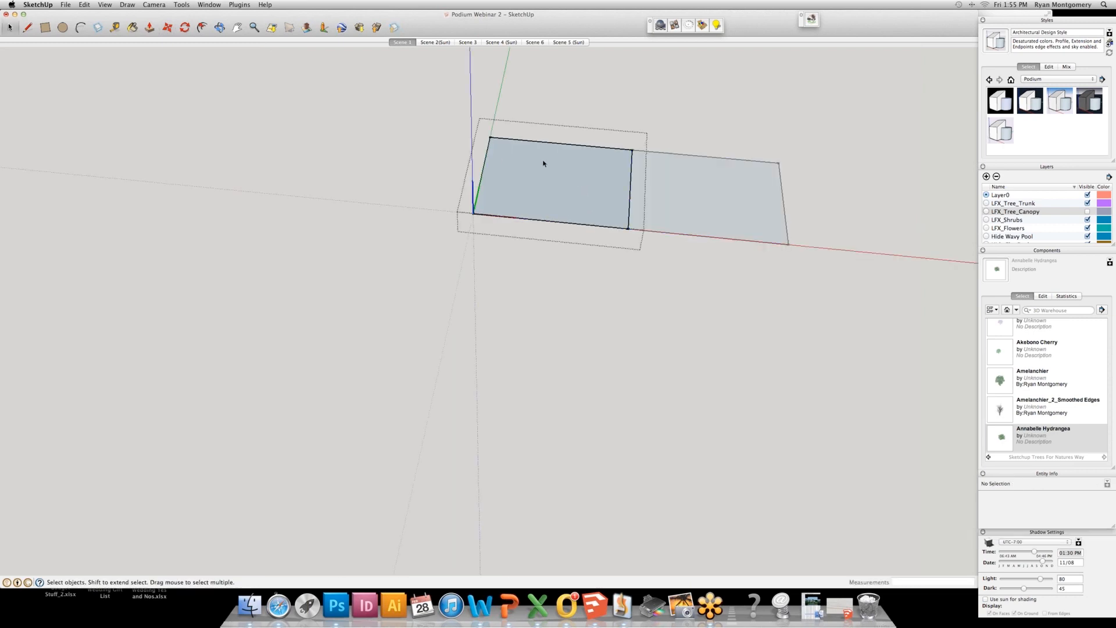
click(707, 219)
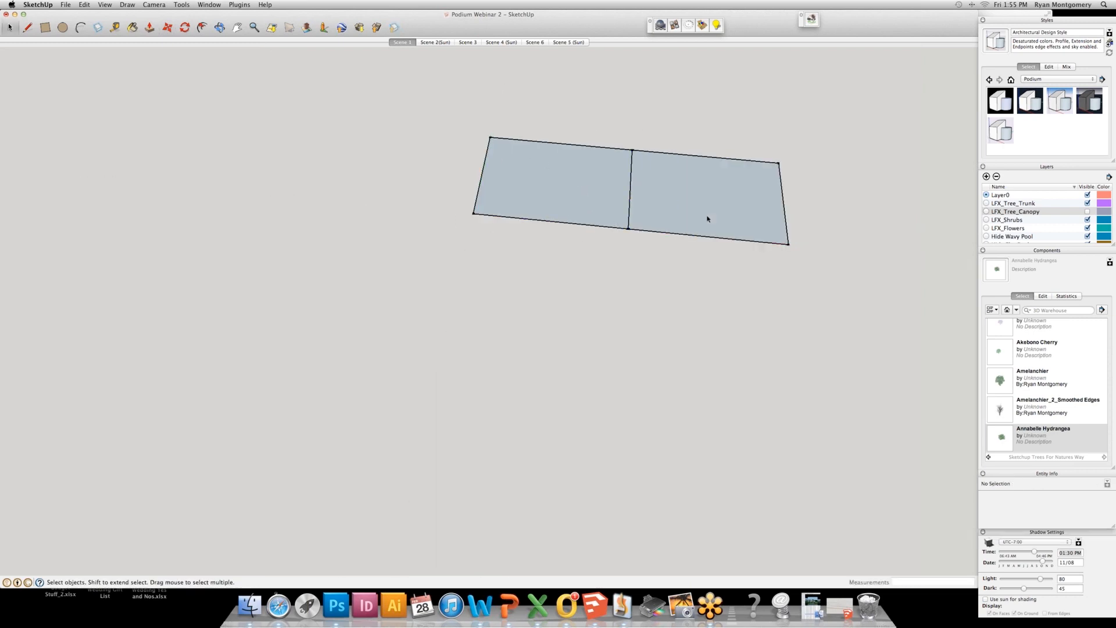
click(707, 219)
right_click(708, 216)
mouse_move(741, 375)
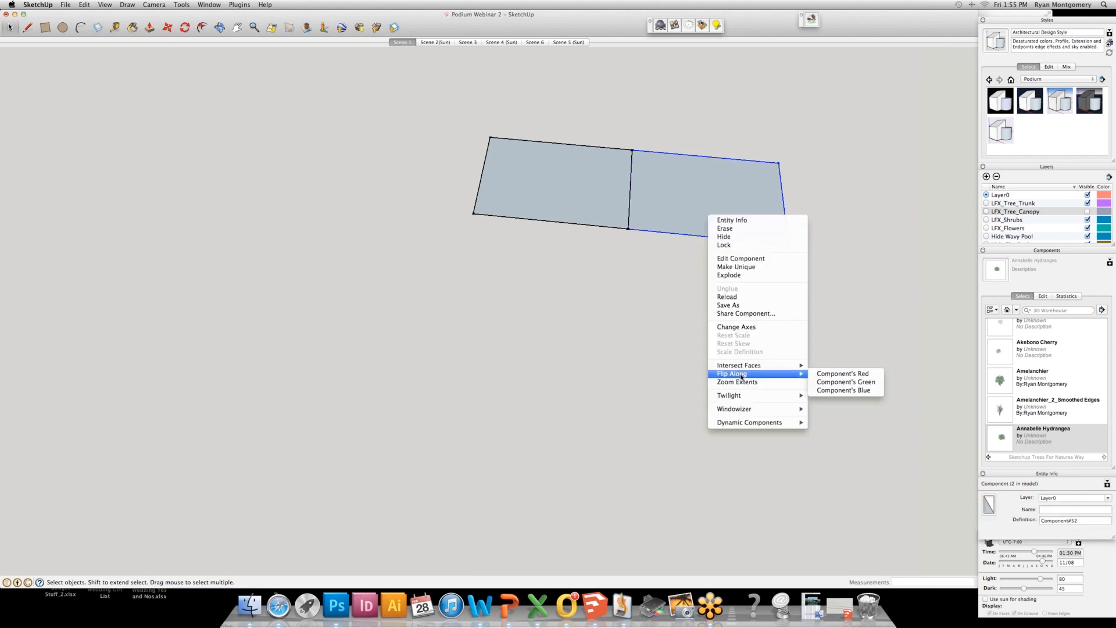
click(842, 373)
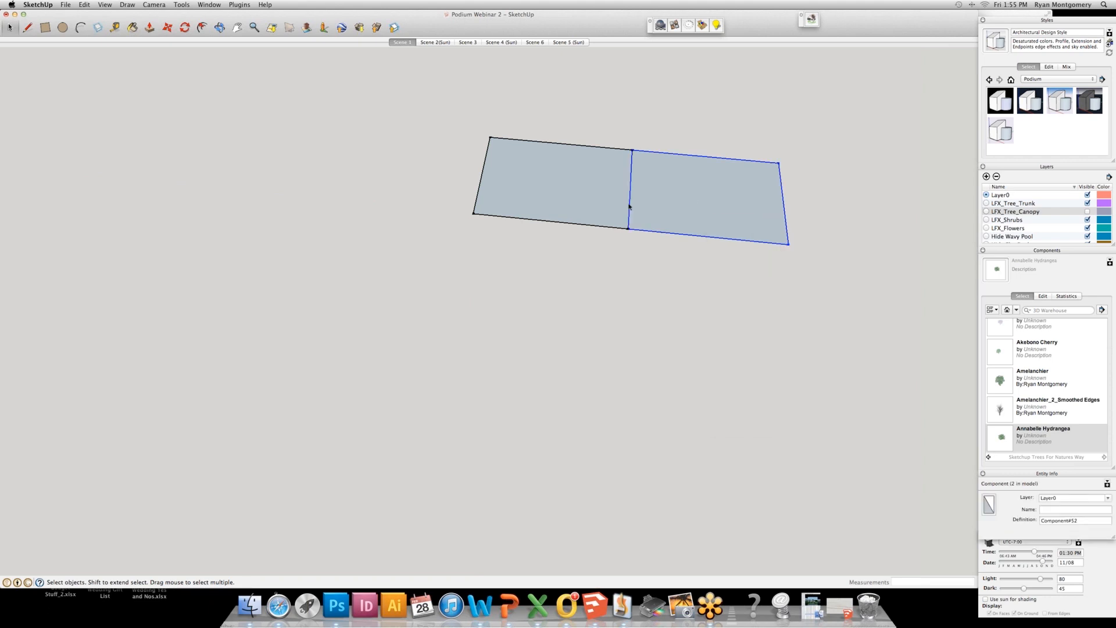
double_click(561, 198)
key(l)
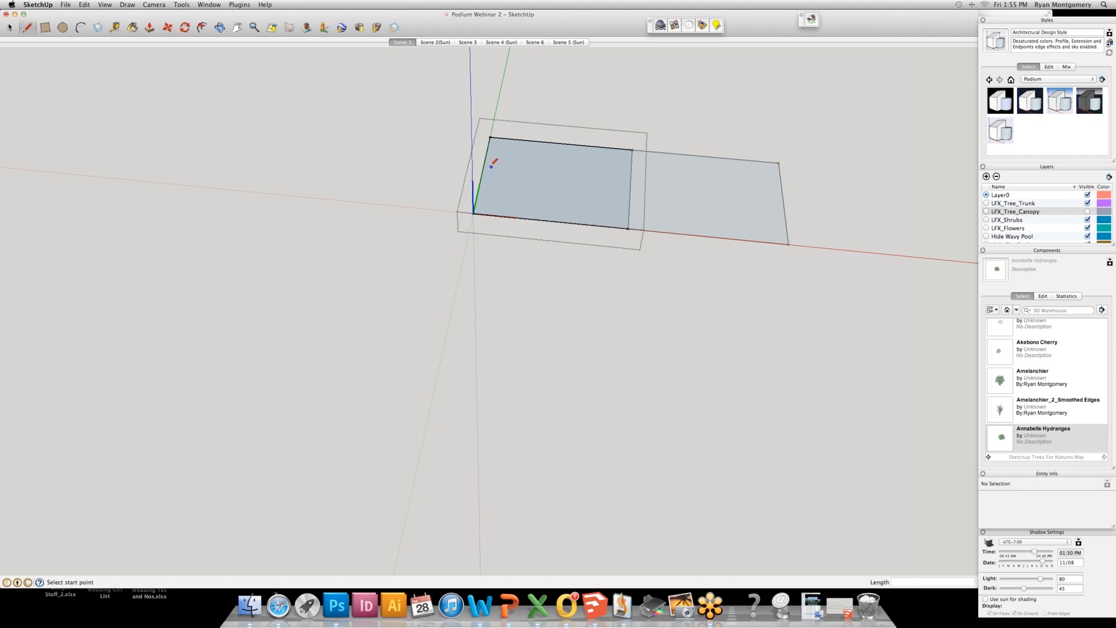
click(486, 165)
click(484, 163)
click(485, 163)
key(Escape)
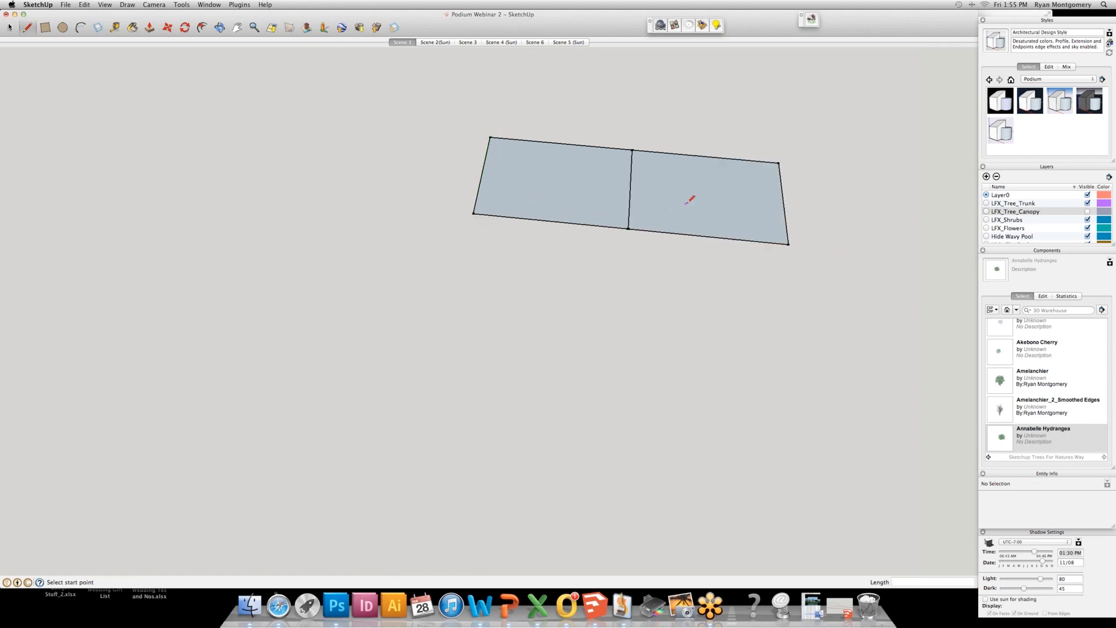
Undo the flip of the copied rectangle and select the copy again.
key(space)
right_click(688, 205)
click(660, 201)
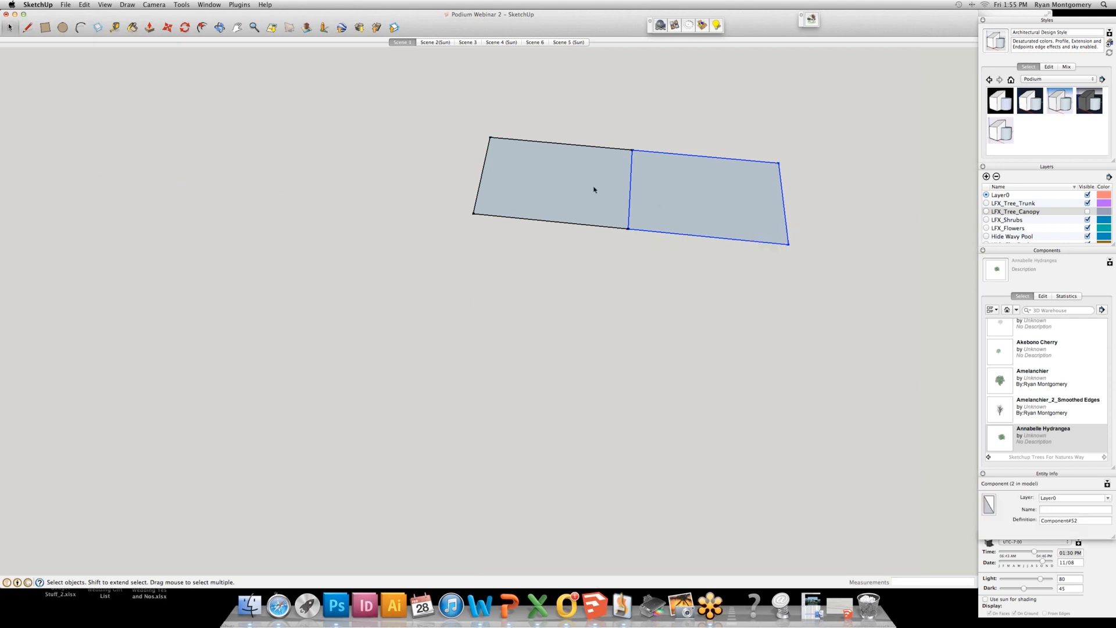
click(80, 7)
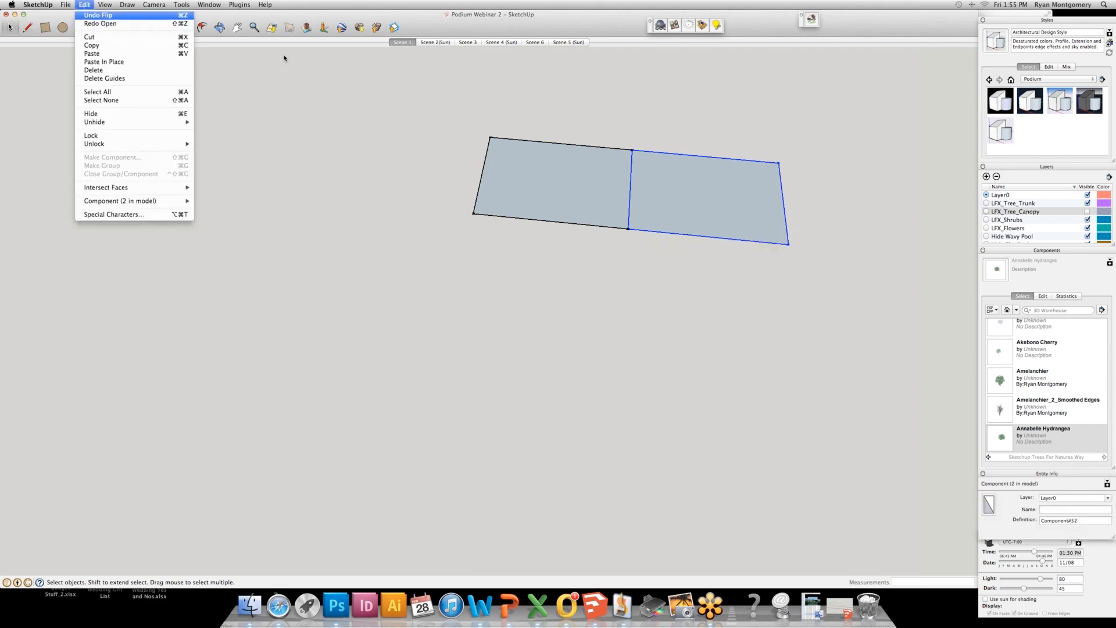
click(722, 212)
right_click(723, 212)
click(506, 316)
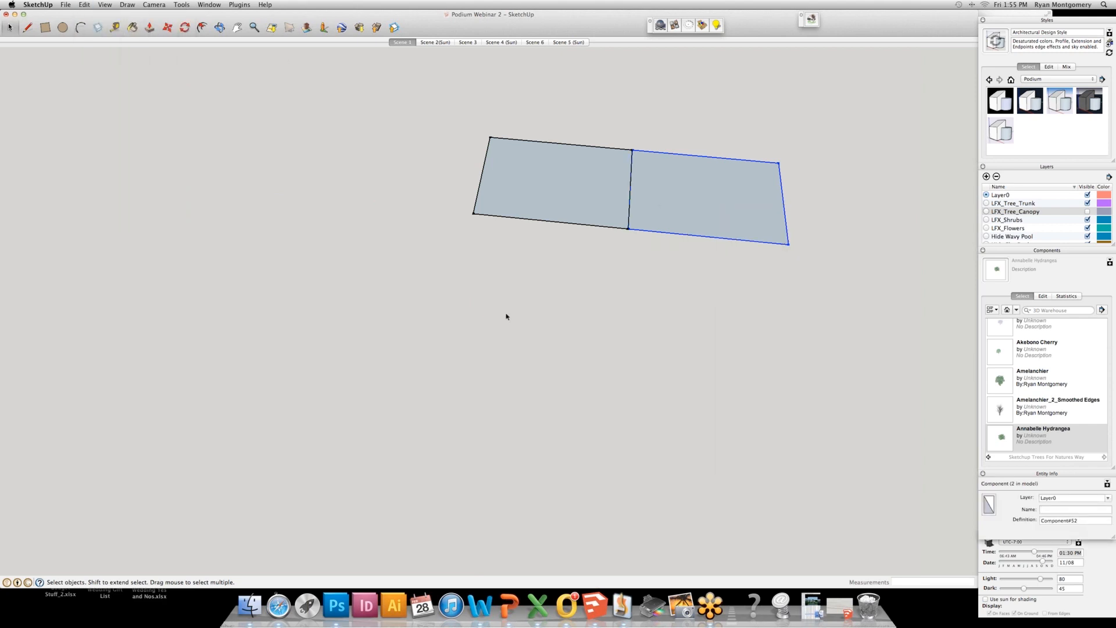
key(l)
click(499, 313)
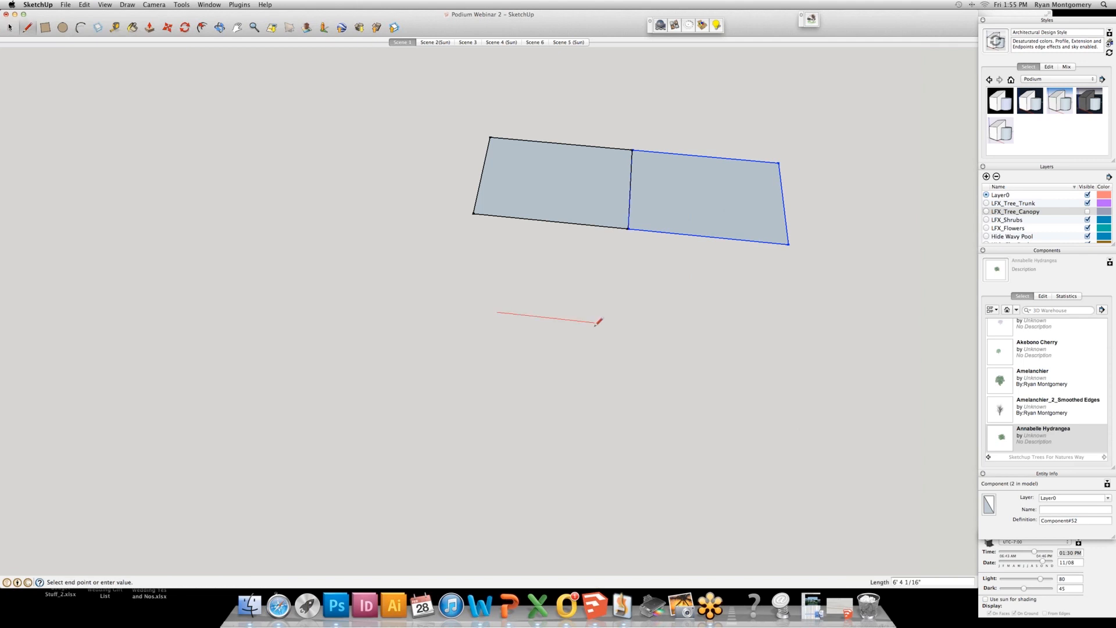
key(Escape)
Mirror the selected rectangle copy with Flip Along Component's Red.
right_click(703, 185)
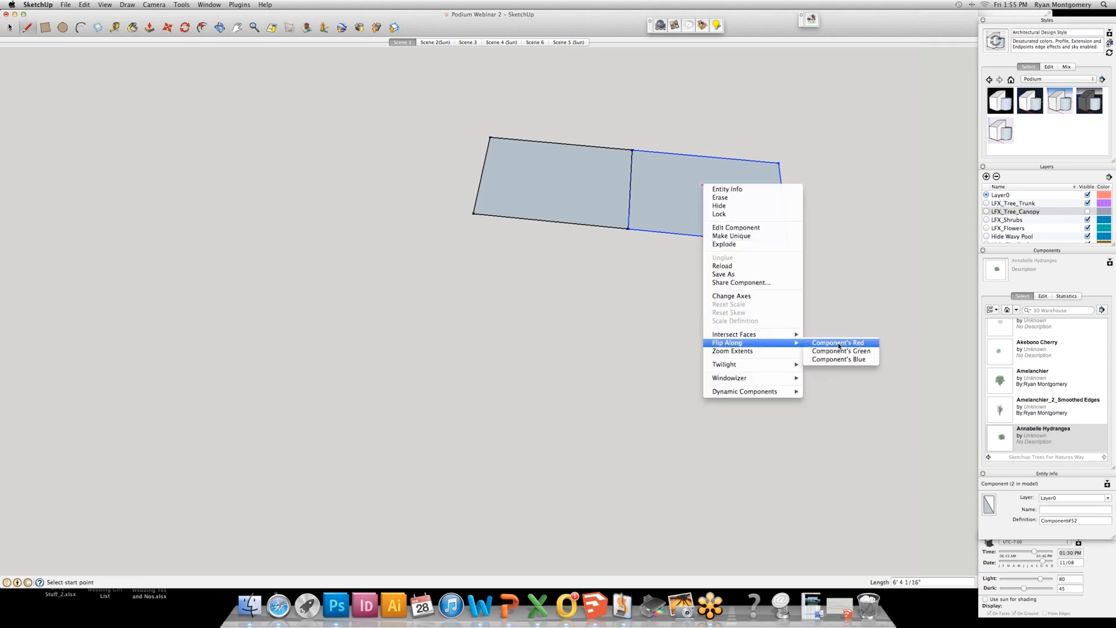
click(831, 343)
Open the original rectangle component and cut off its corner at the origin with a diagonal line, erasing the leftover corner edges.
double_click(562, 204)
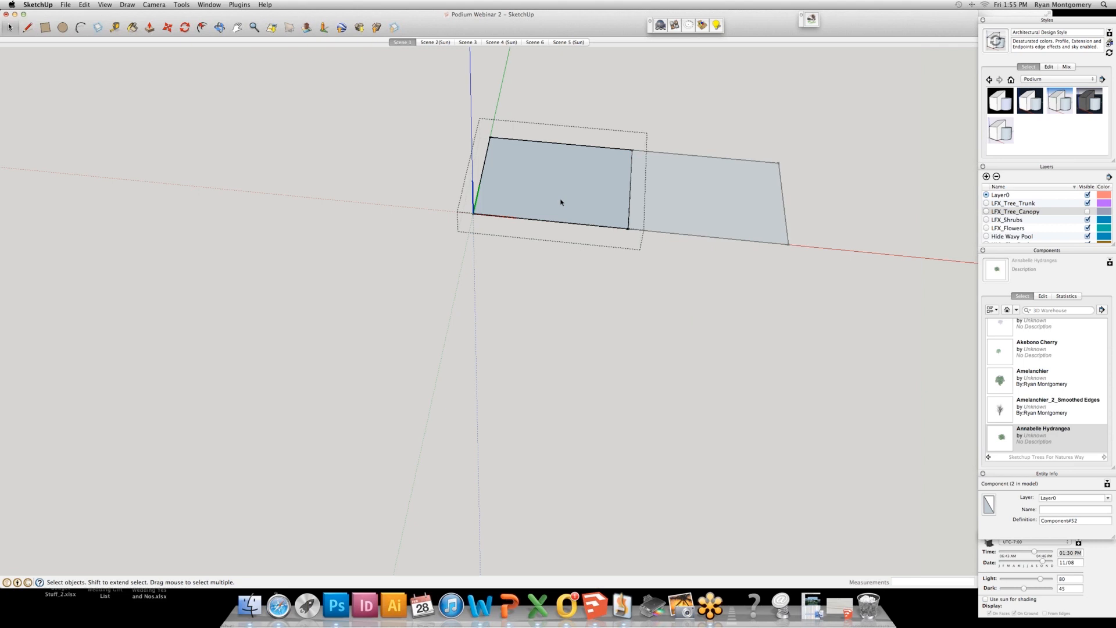
key(l)
click(485, 162)
click(532, 220)
key(space)
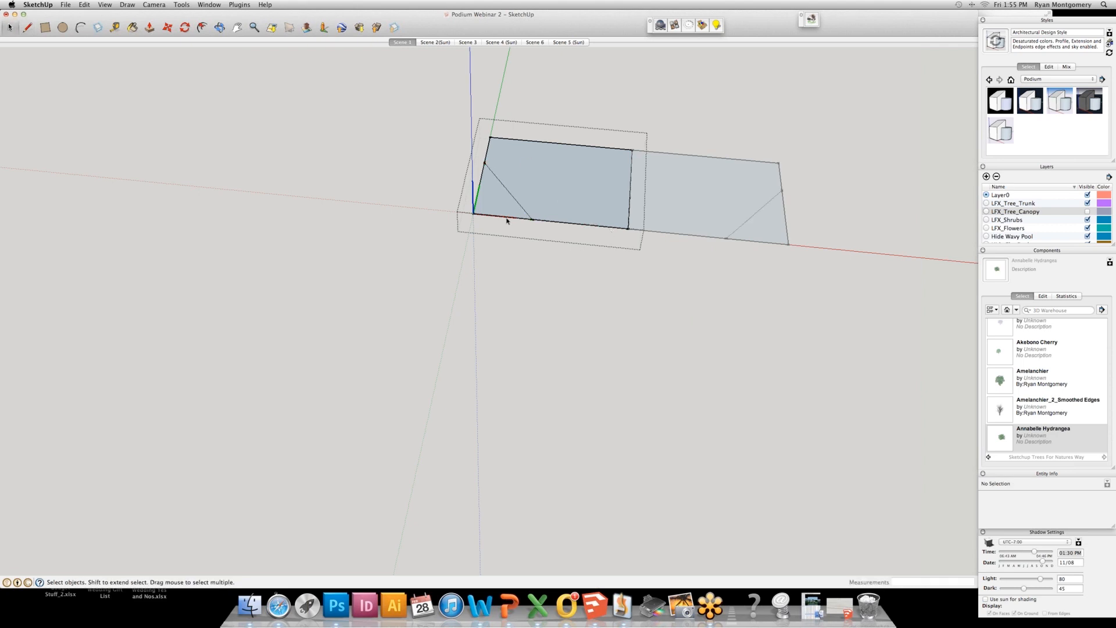
key(e)
drag(505, 220, 480, 185)
Push/Pull the cut-corner face up about 5' 3" and view the mirrored pair of solids from the front.
key(p)
click(501, 177)
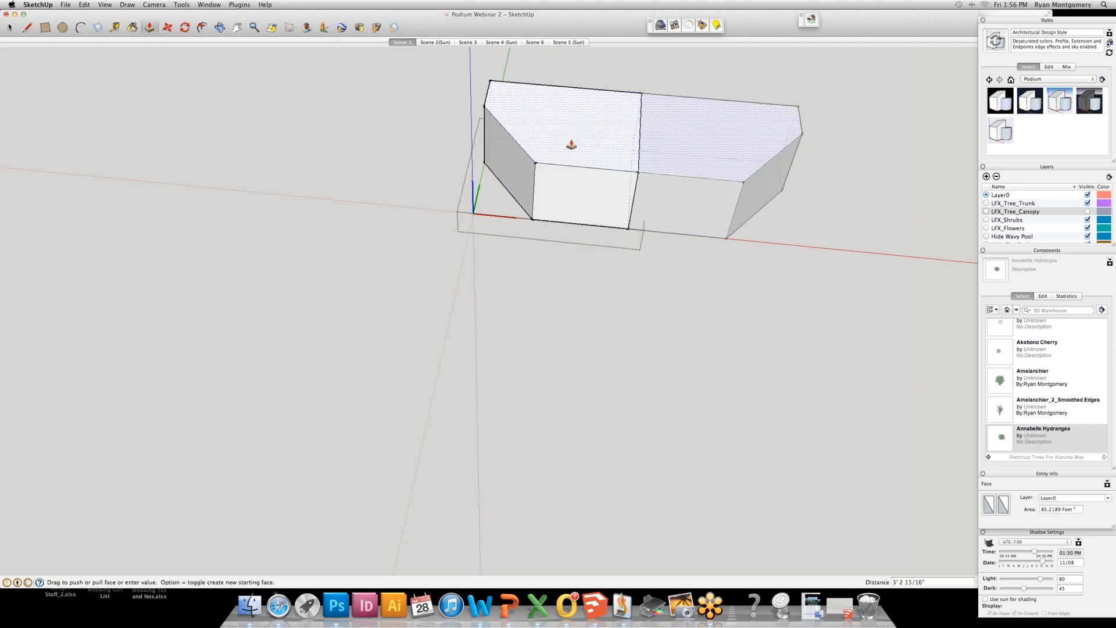
click(566, 223)
key(o)
drag(506, 187, 708, 132)
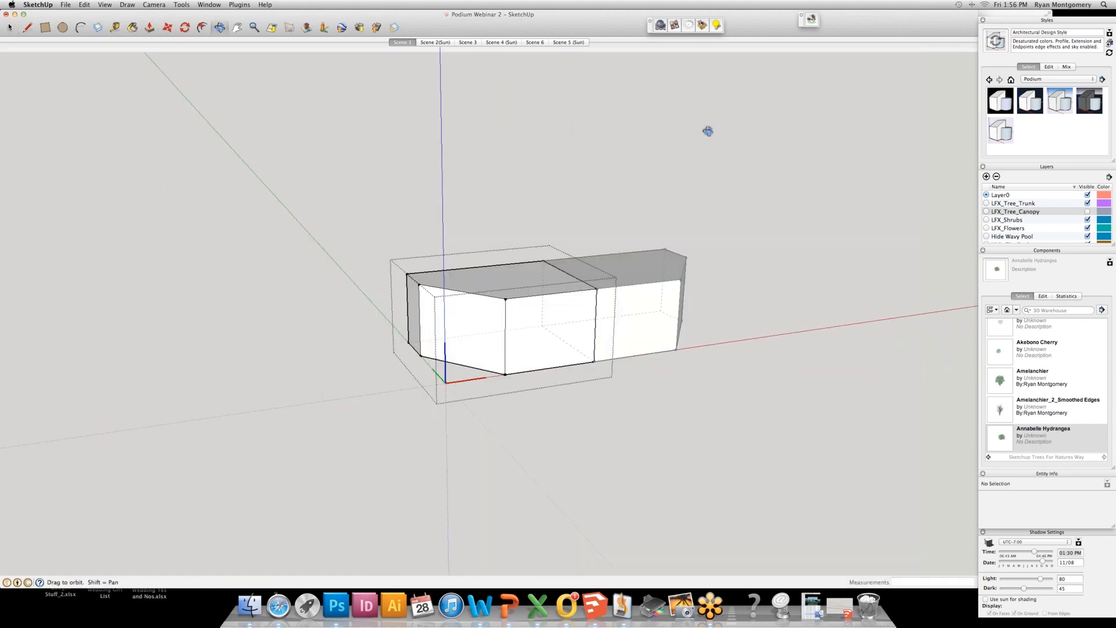
drag(575, 337, 684, 301)
key(space)
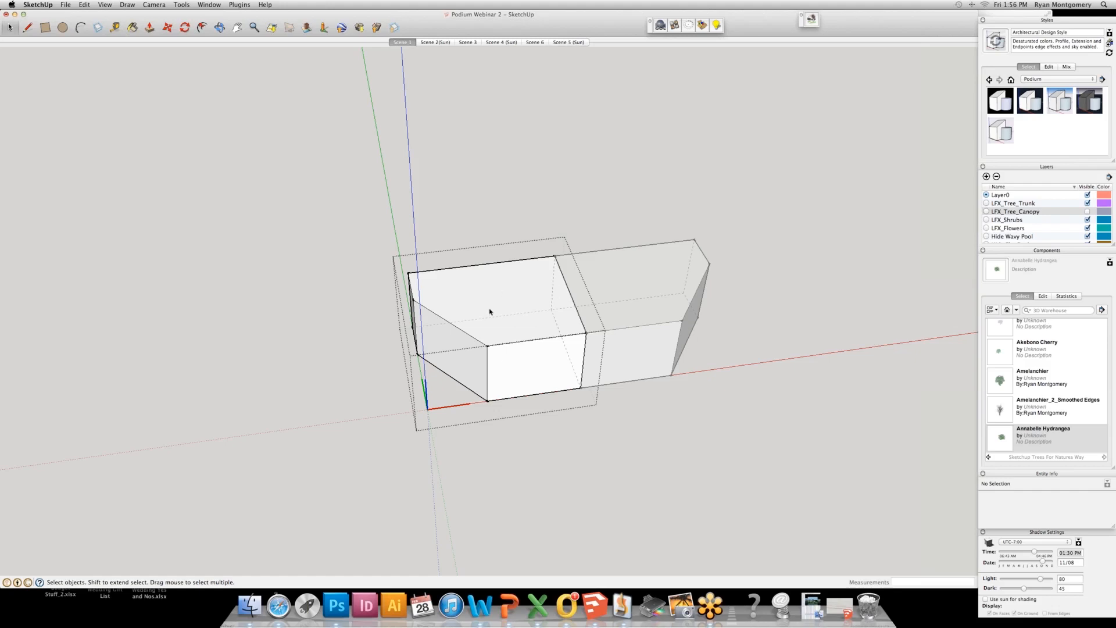
Close the rectangle component and bring the curved treeline backdrop at the edge of the ground plane into view.
scroll(517, 334, down, 5)
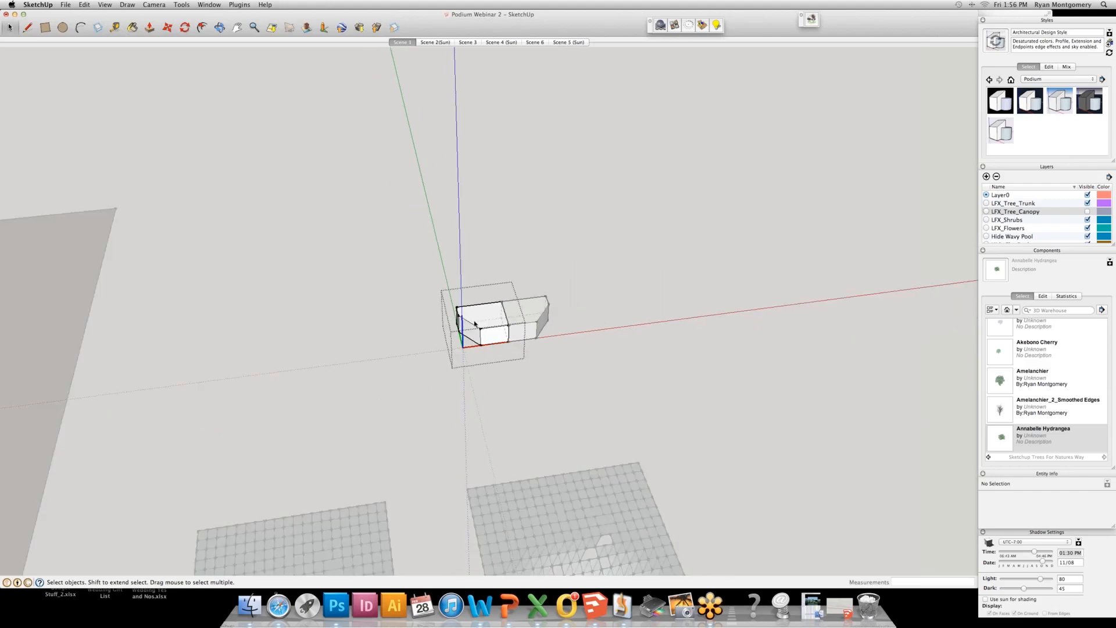
key(o)
drag(434, 357, 608, 245)
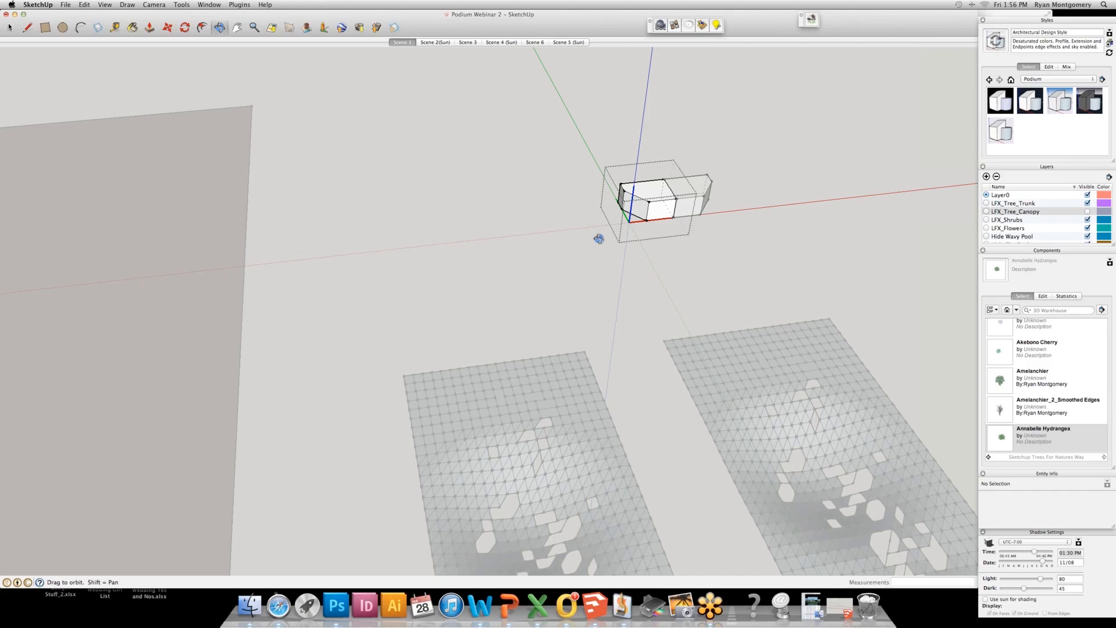
drag(583, 351, 582, 350)
key(space)
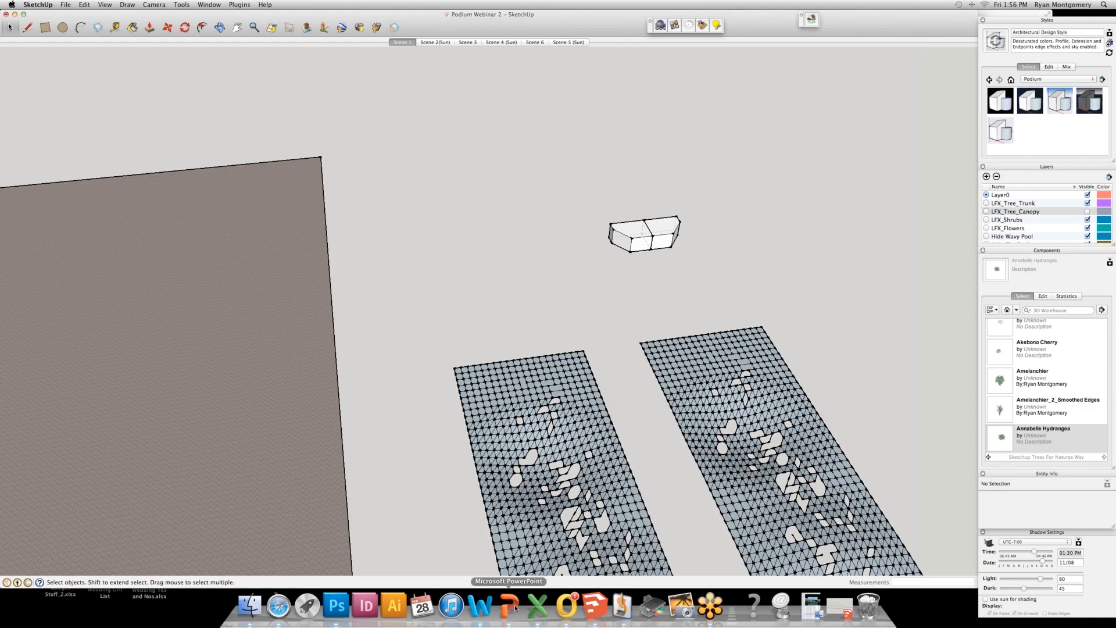
scroll(516, 524, down, 4)
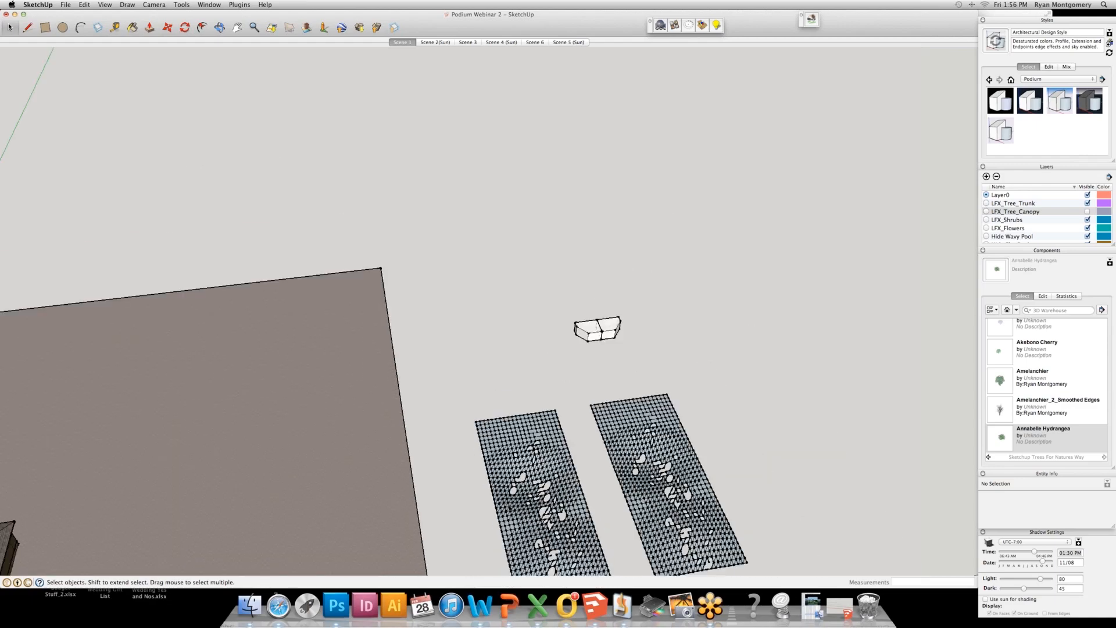
shift+middle_drag(532, 396, 602, 134)
shift+middle_drag(279, 396, 761, 372)
shift+middle_drag(314, 272, 120, 372)
Select the curved treeline component and move it off the ground plane, clear of its back edge.
click(397, 186)
middle_drag(431, 359, 686, 311)
key(m)
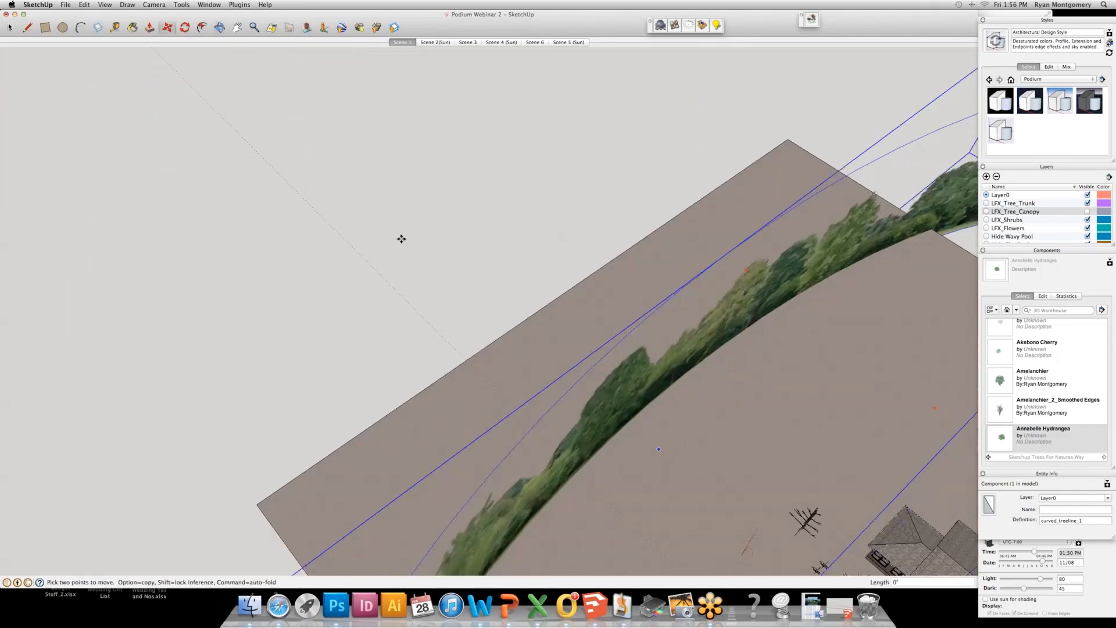
middle_drag(401, 238, 336, 271)
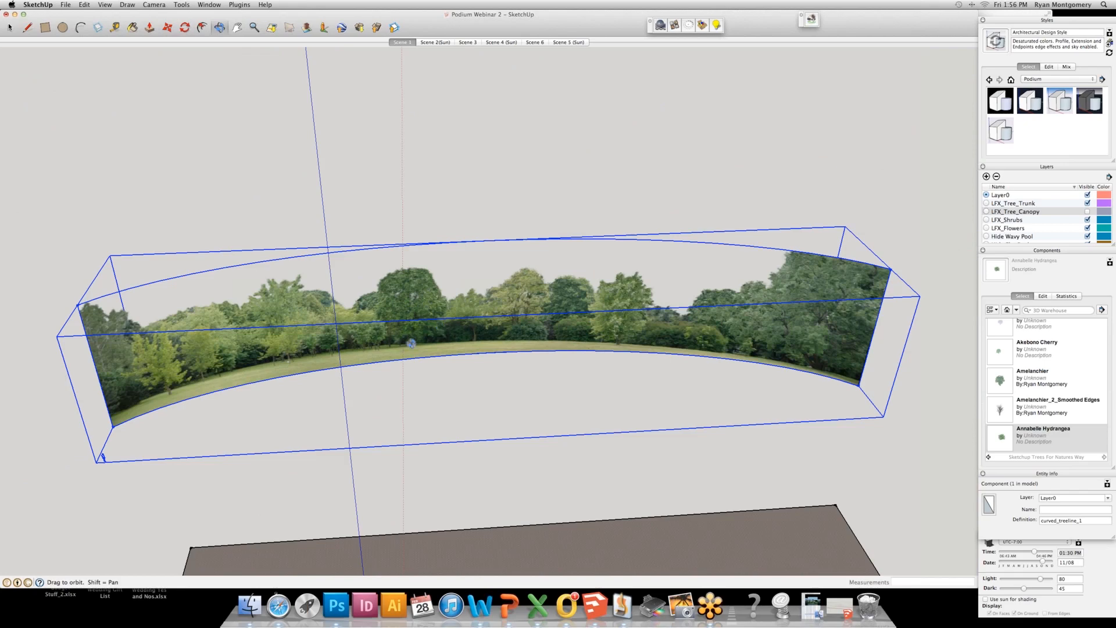
Examine the selected treeline backdrop from a low frontal angle and from above, showing how the photo panel curves.
middle_drag(314, 372, 407, 433)
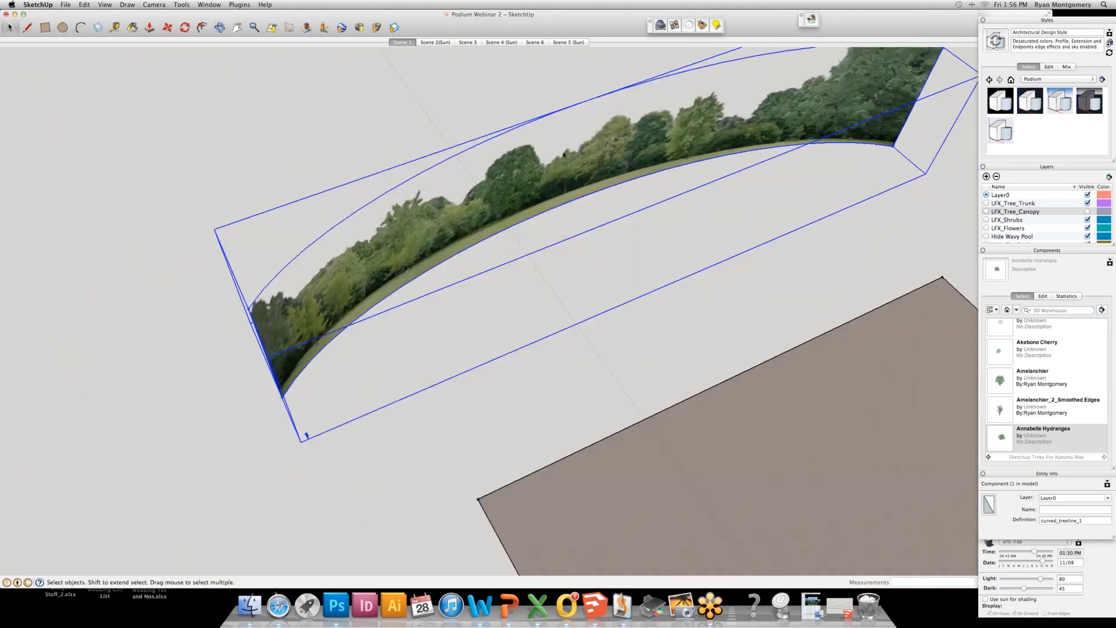
key(s)
key(space)
click(561, 279)
shift+middle_drag(601, 265, 605, 326)
click(612, 329)
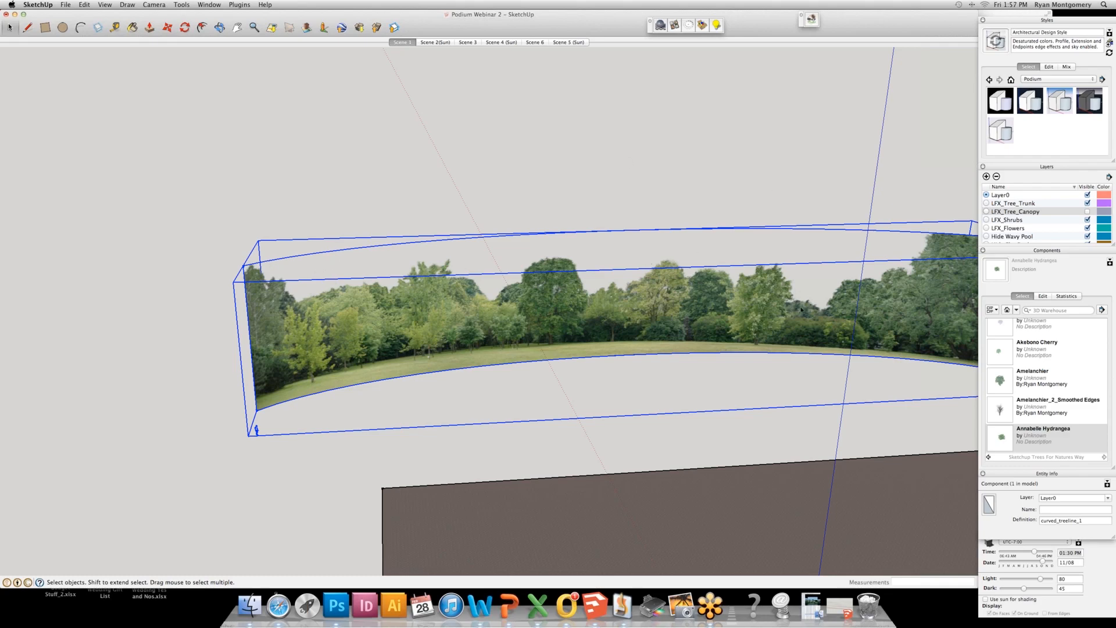
key(o)
drag(426, 329, 363, 435)
key(space)
Draw a straight line about 441' 6" long in front of the treeline, between it and the ground plane.
key(l)
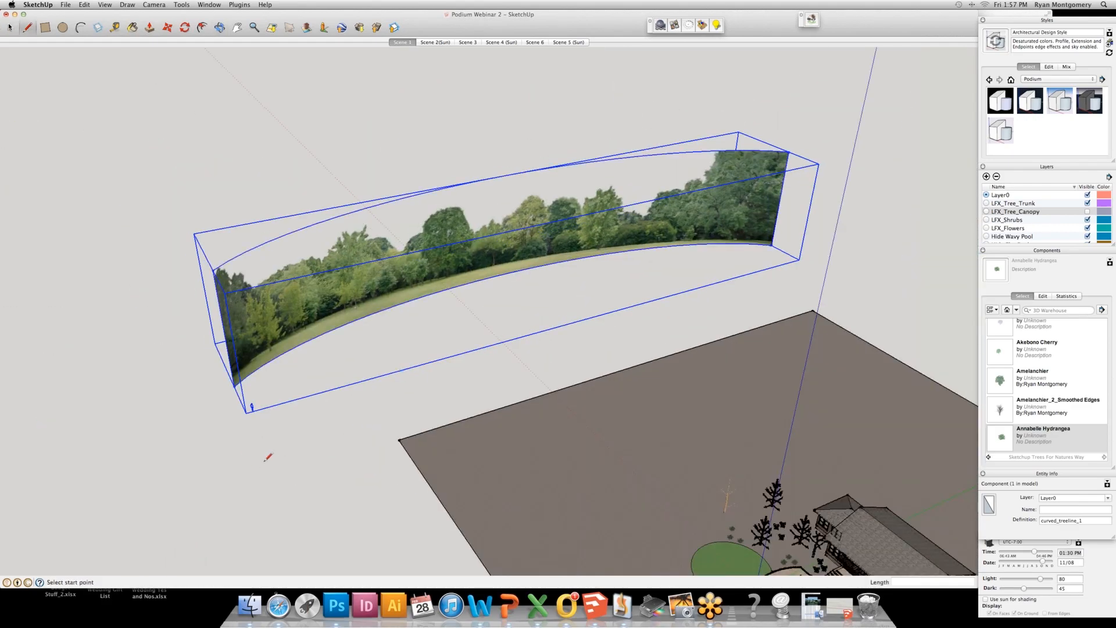
click(256, 449)
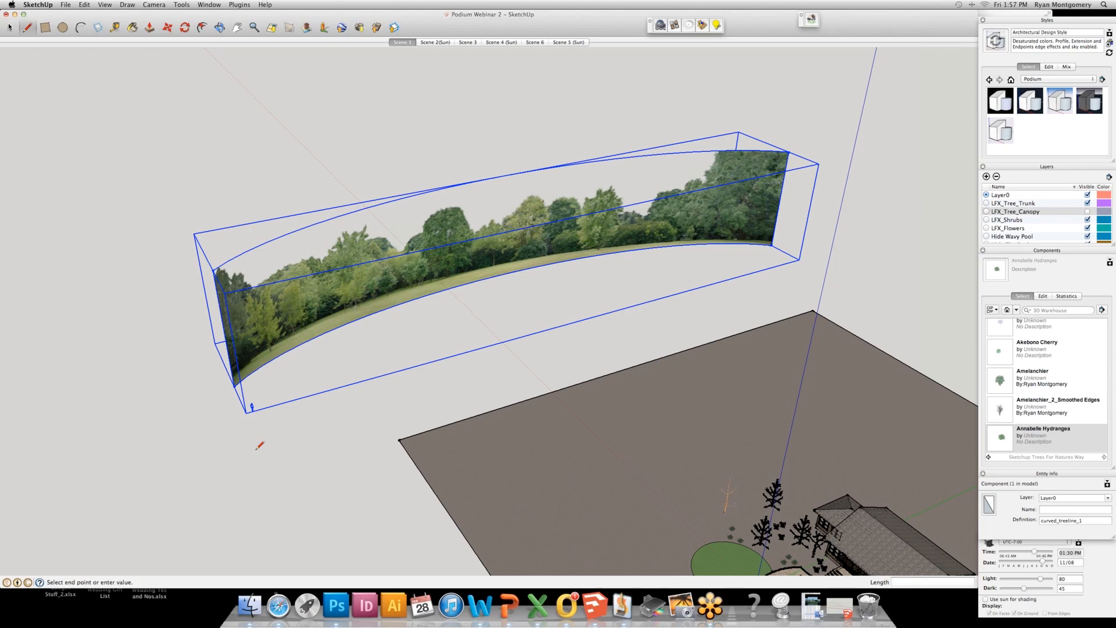
click(812, 285)
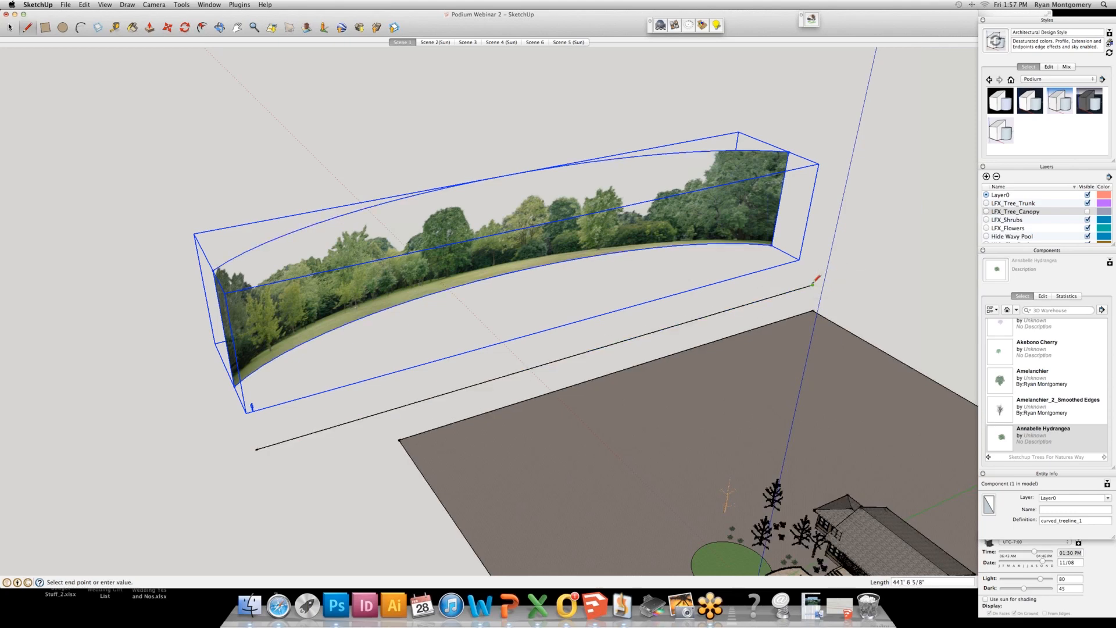
click(834, 187)
key(Escape)
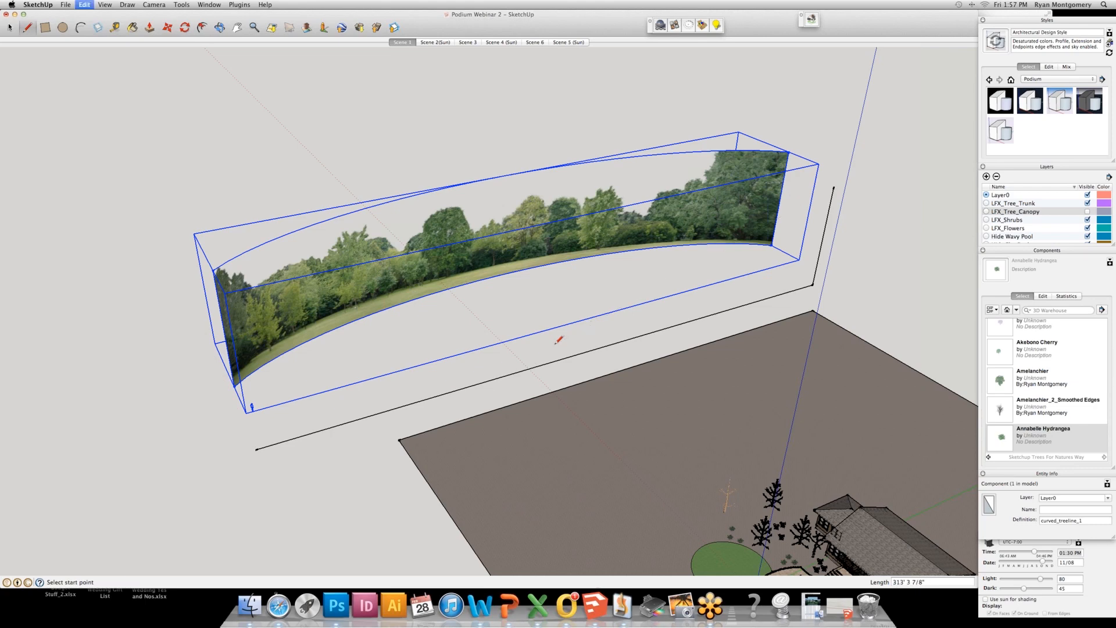
key(super+z)
Open the curved treeline component, inspect the component nested inside it, close it and select the whole treeline again.
key(space)
double_click(488, 262)
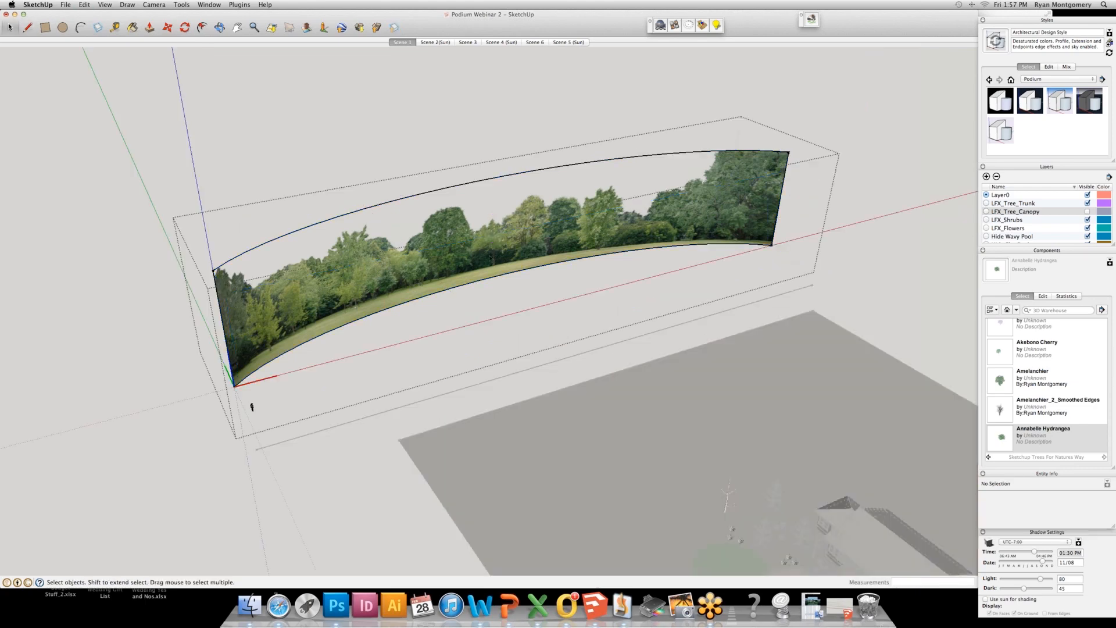
click(488, 262)
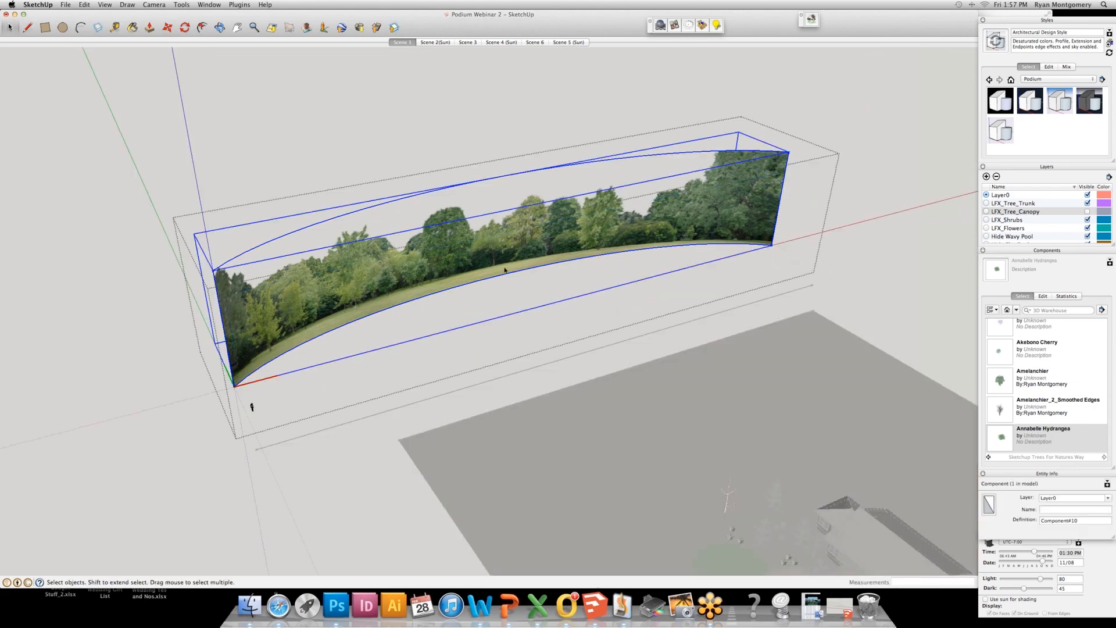
click(305, 443)
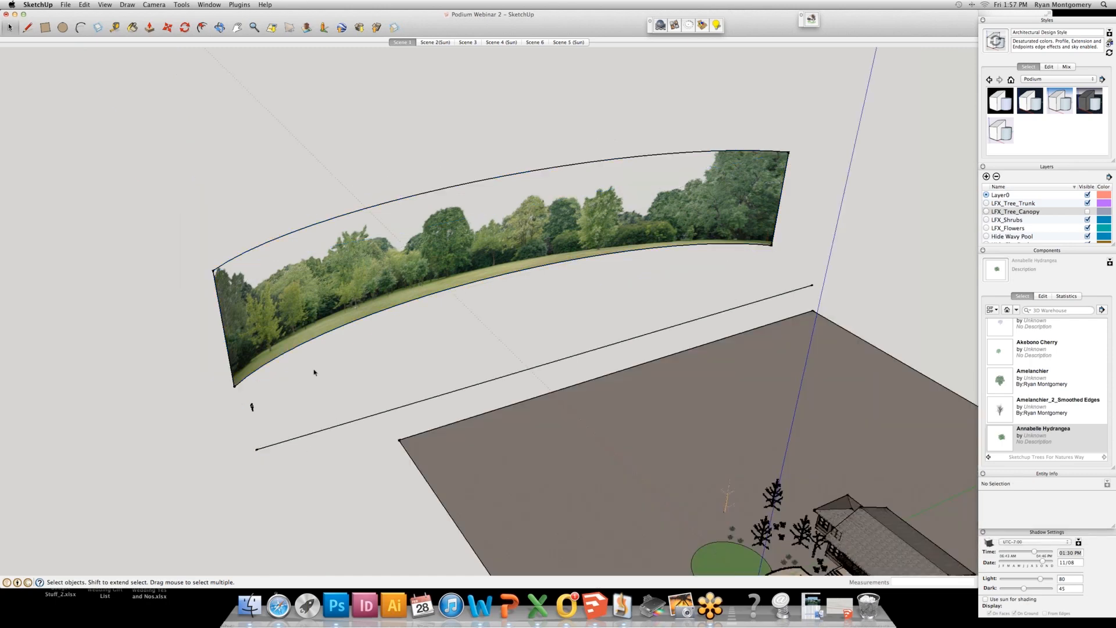
click(287, 303)
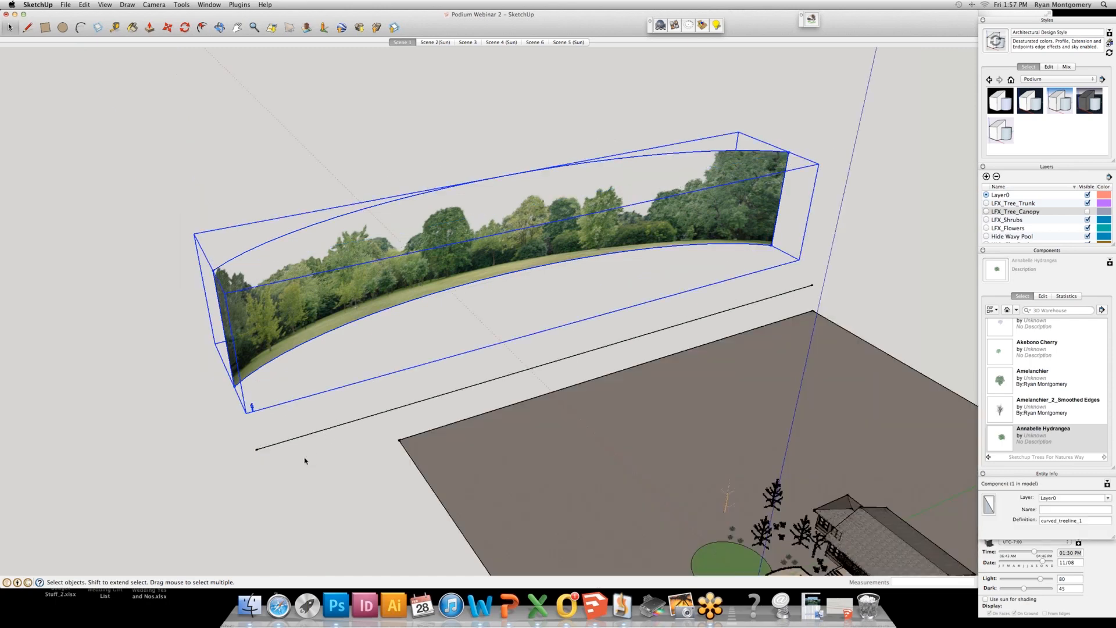
Draw an arc of about 548' radius between the line's endpoints, bulging toward the treeline, and erase the straight line.
key(l)
click(255, 450)
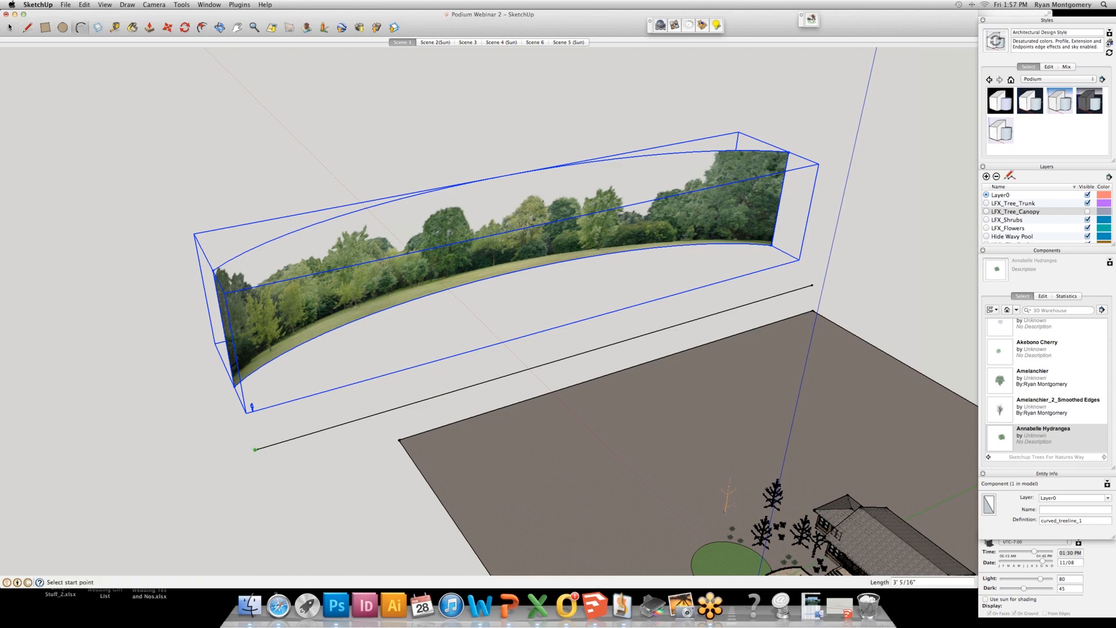
click(812, 285)
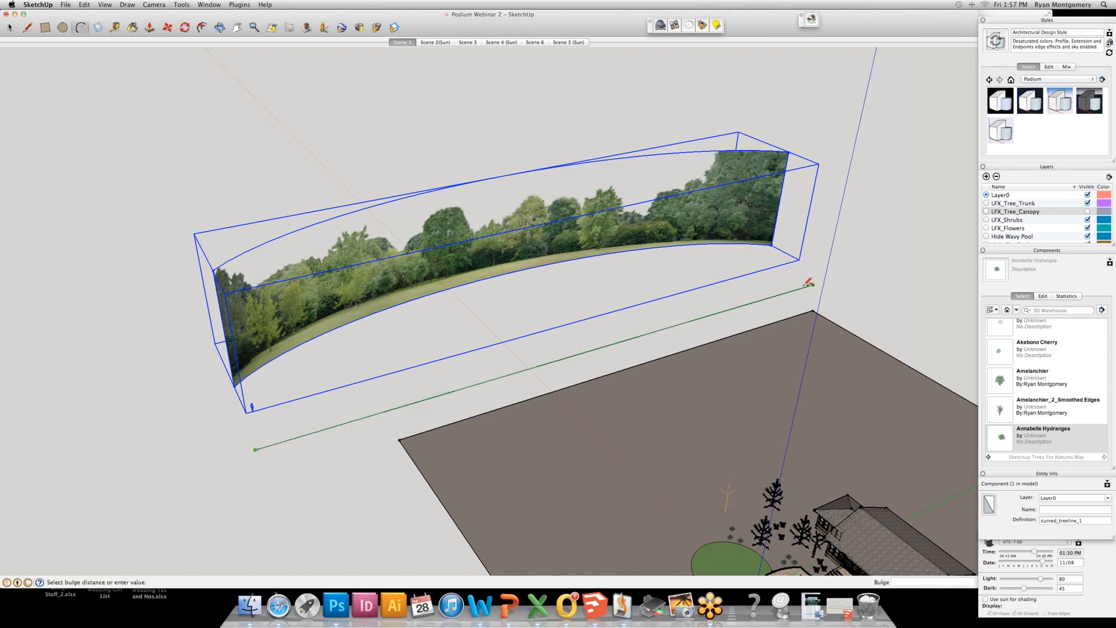
click(599, 305)
key(e)
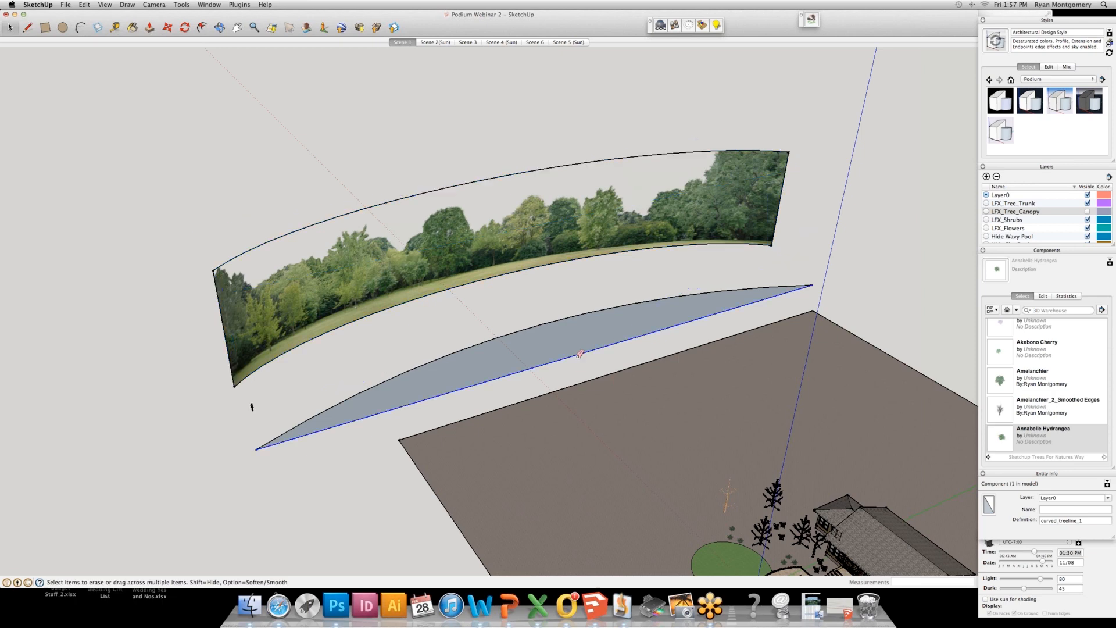
click(589, 349)
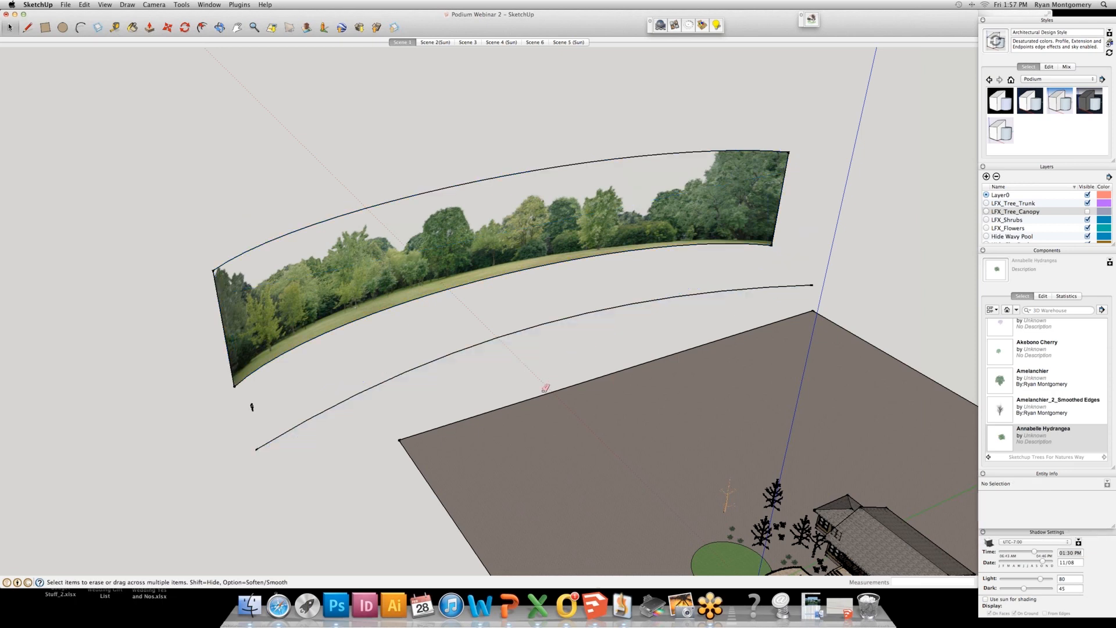
Draw upright edges about 148' tall at both ends of the arc, joined by a straight top line about 441' 6" long.
key(l)
click(255, 448)
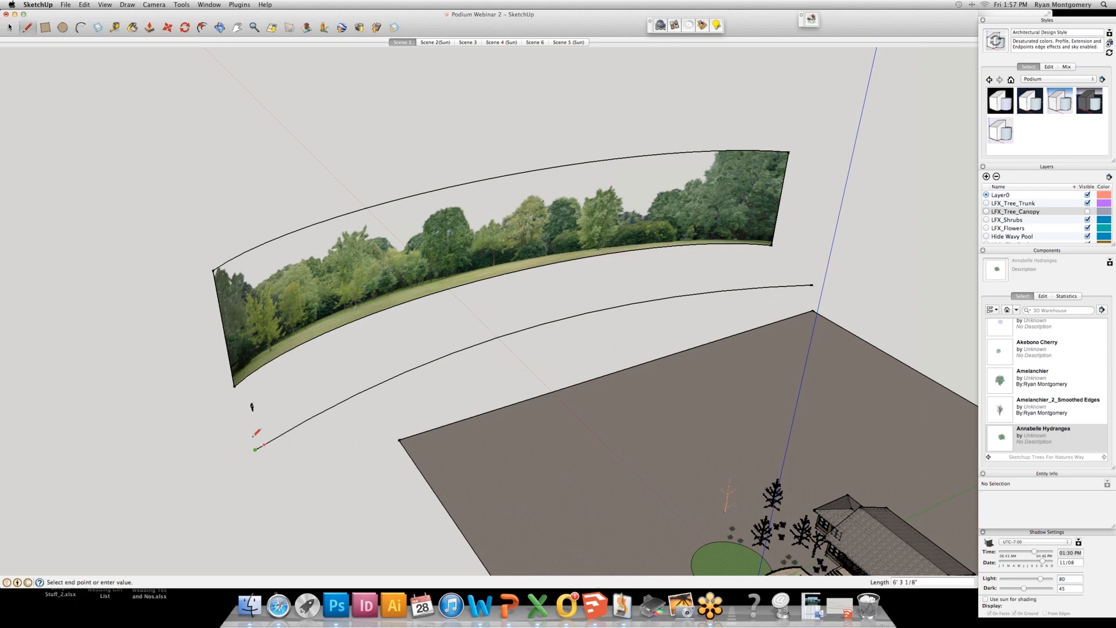
click(214, 213)
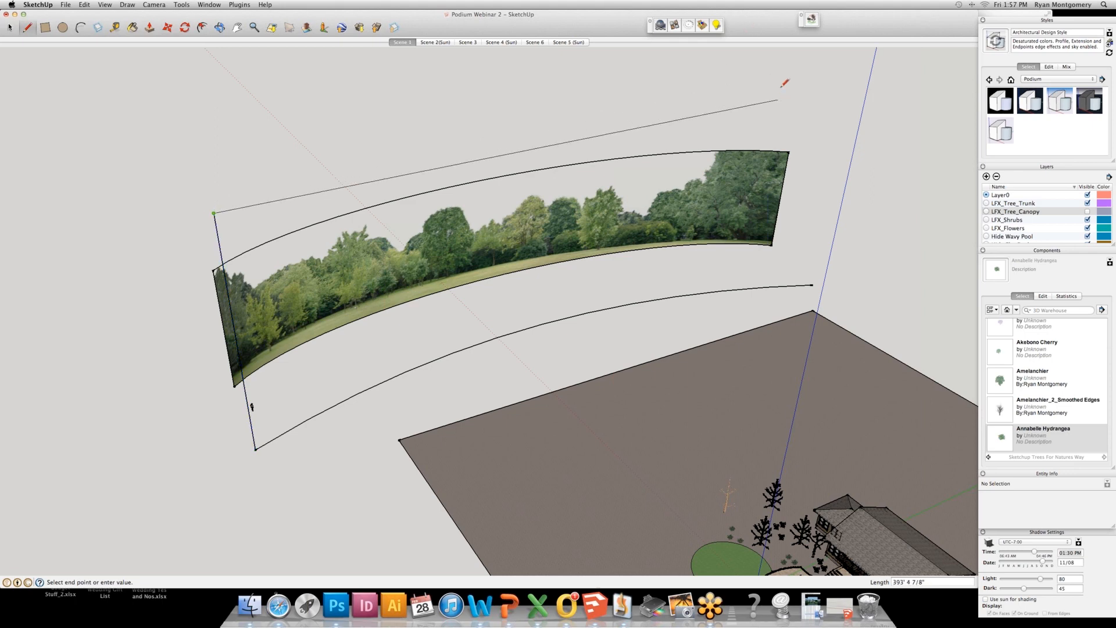
click(853, 99)
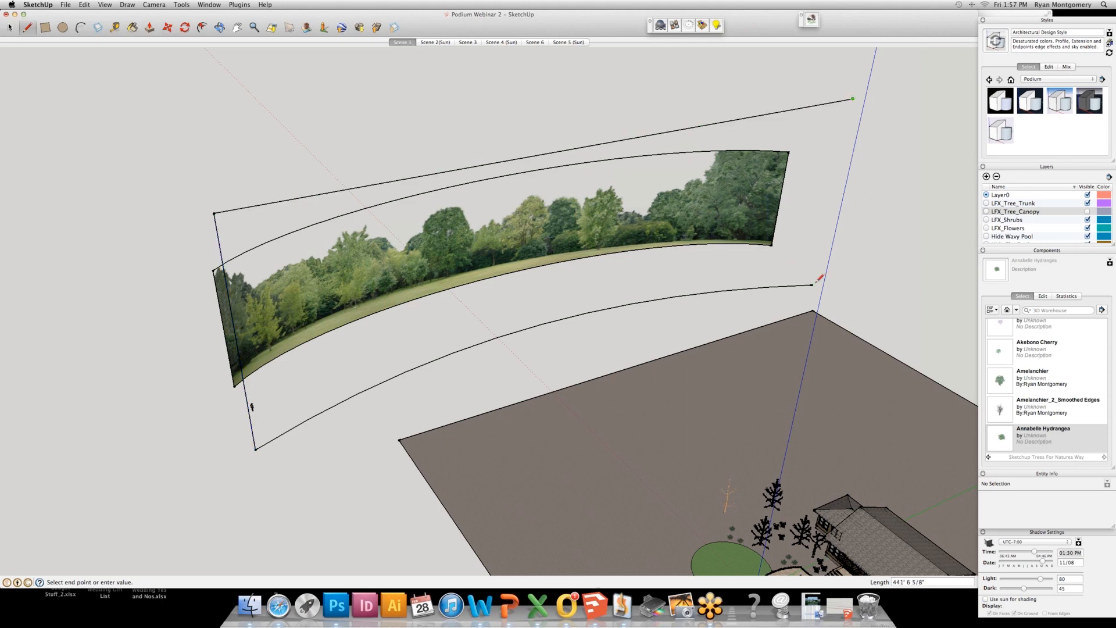
click(813, 285)
key(Escape)
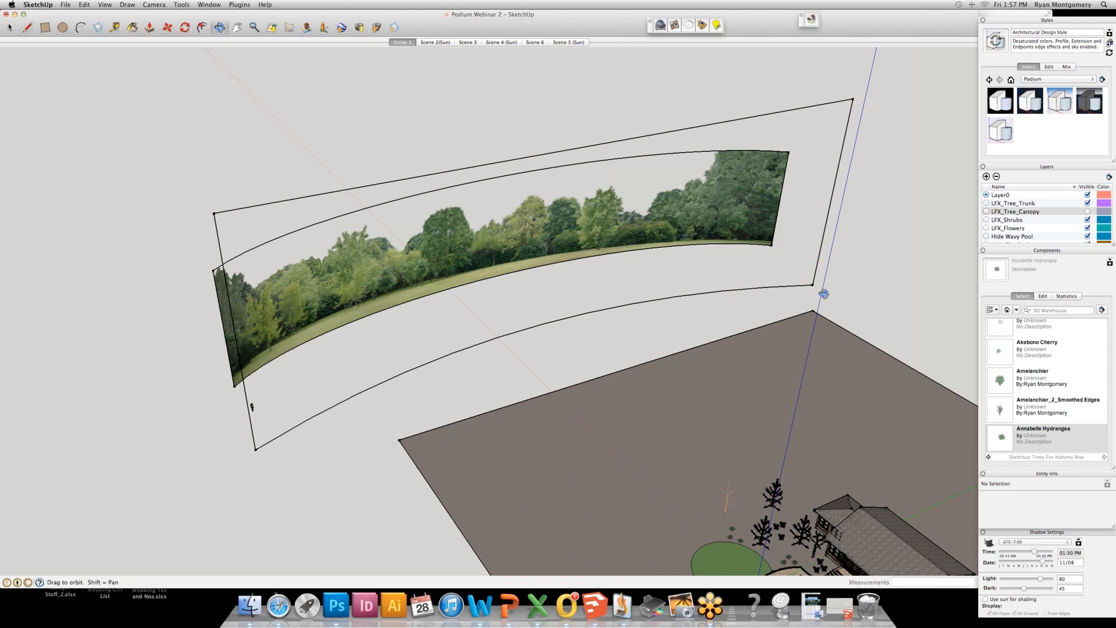
middle_drag(822, 294, 426, 332)
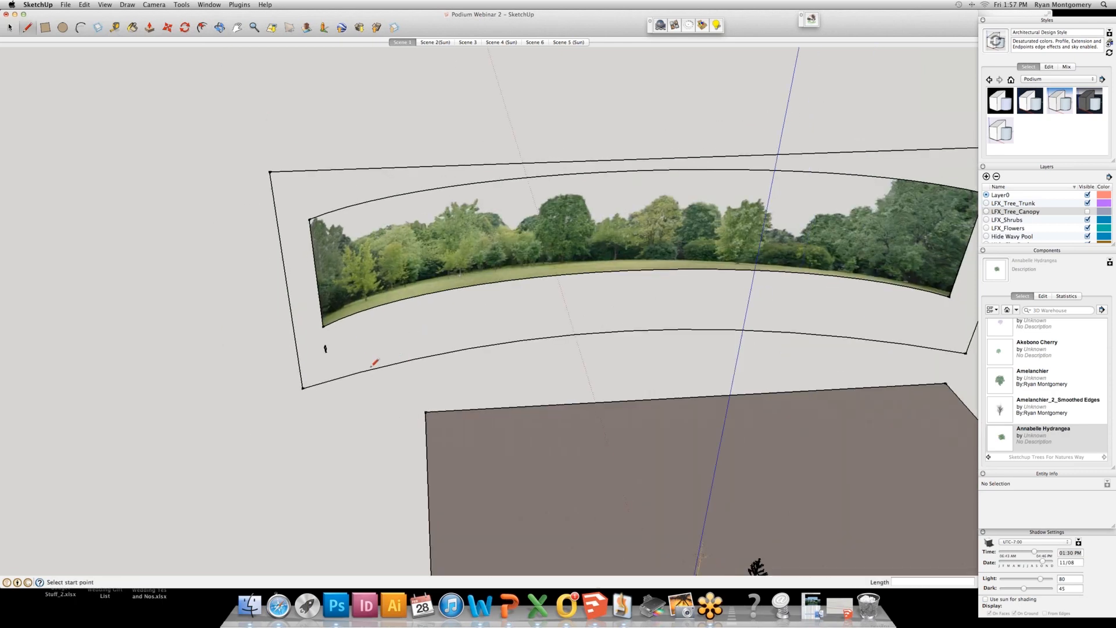
click(414, 359)
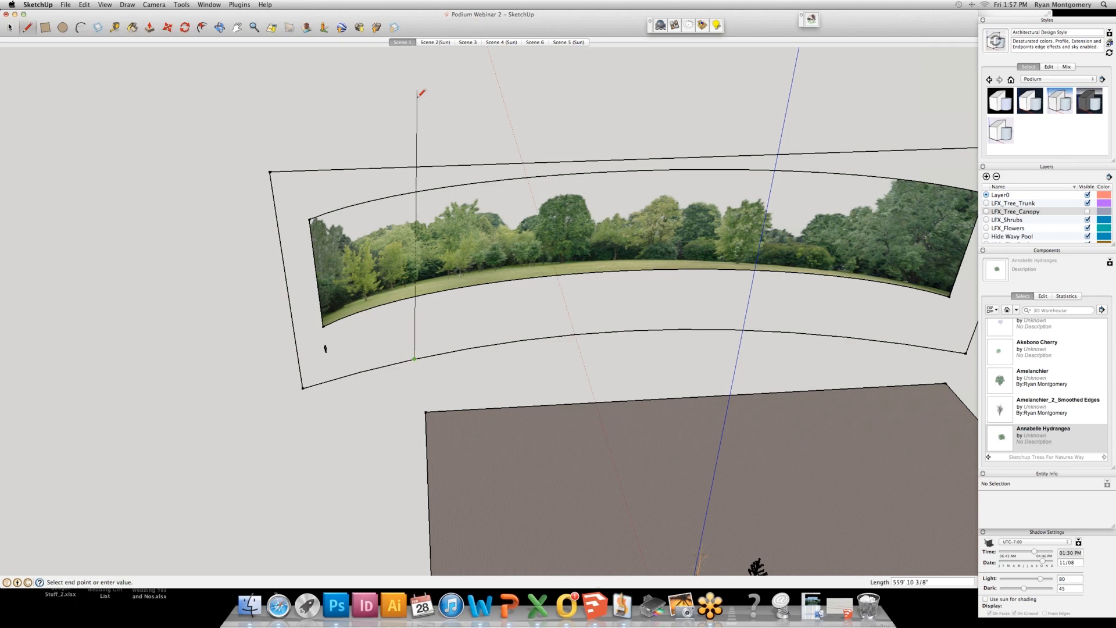
key(Escape)
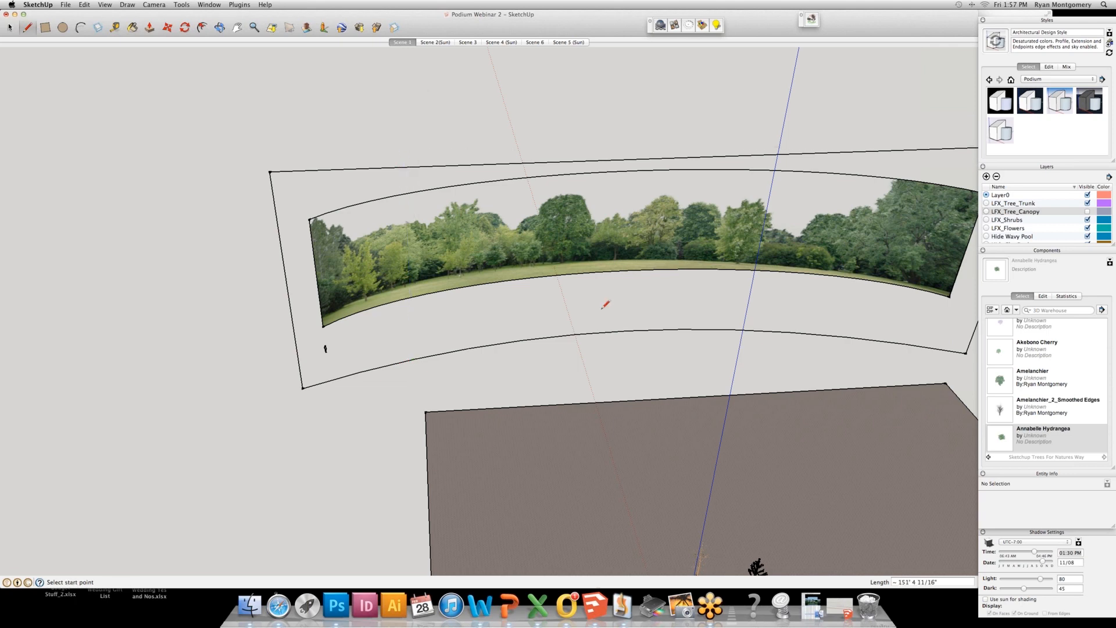
Copy the bottom arc about 148' up to the top of the upright edges and delete the straight top line.
key(space)
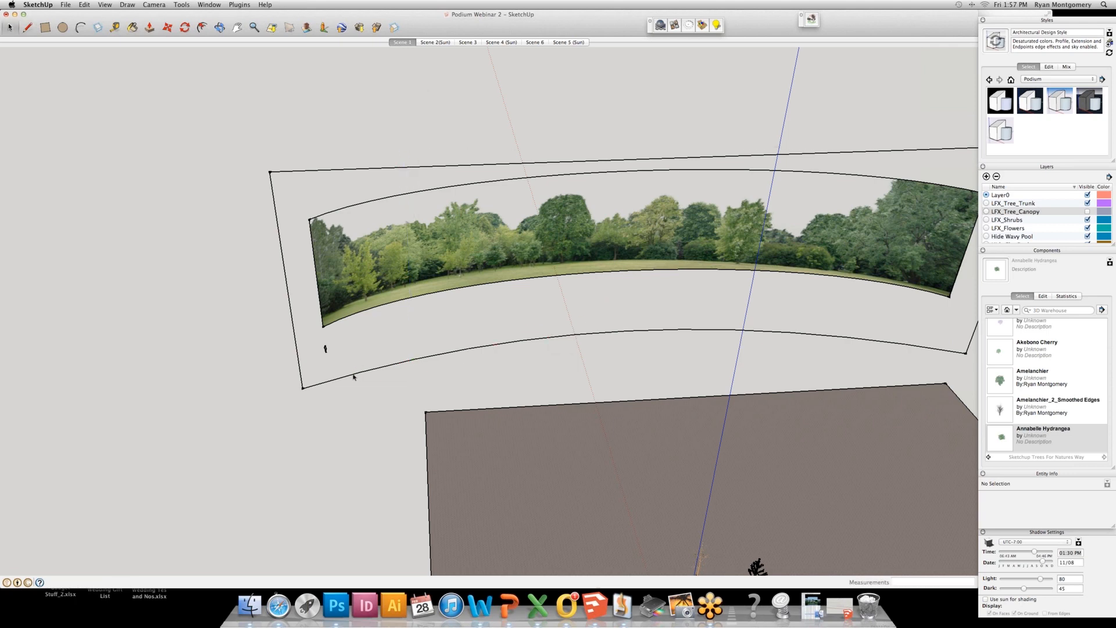
click(357, 374)
key(m)
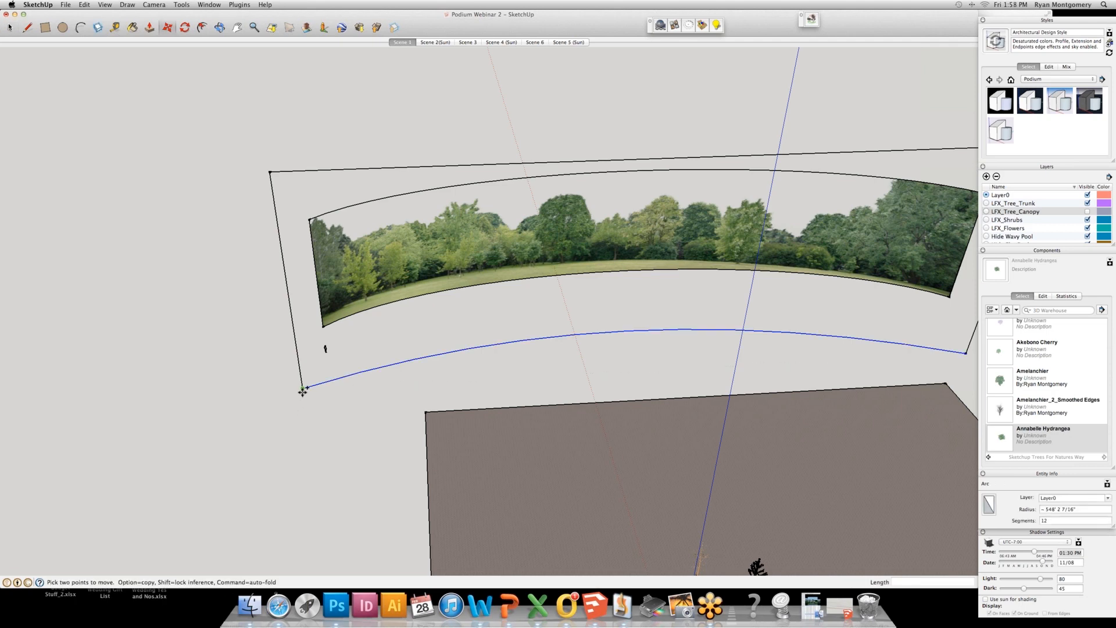
click(302, 388)
key(alt)
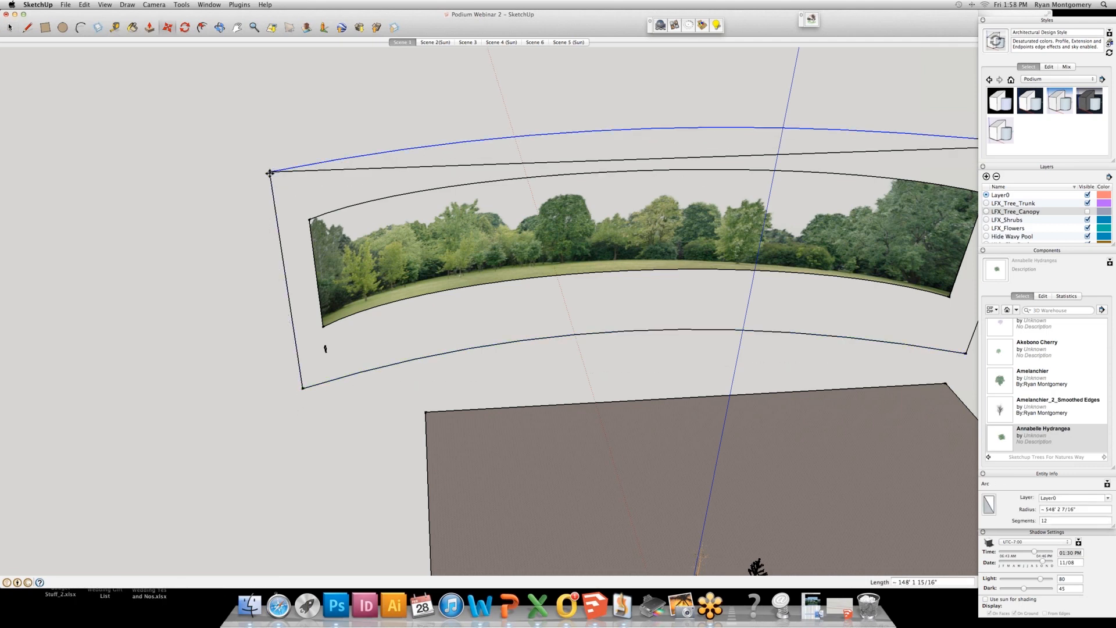
click(271, 173)
key(space)
click(646, 156)
Draw a vertical line between the bottom and top arcs at the first segment joint in from the far end.
key(o)
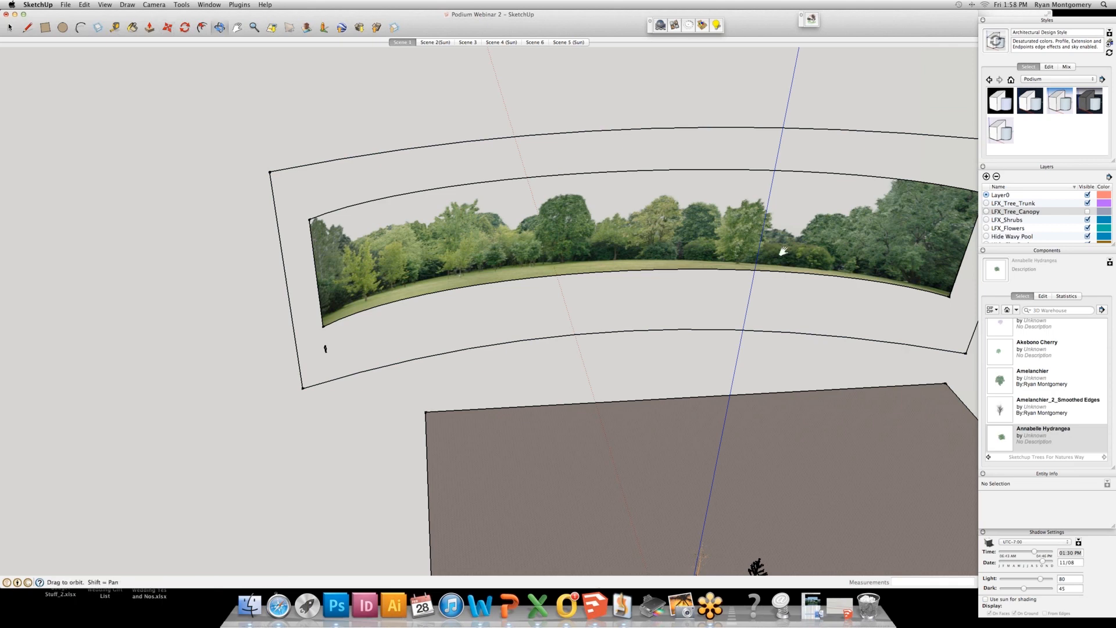
mouse_move(785, 249)
mouse_down()
mouse_move(590, 248)
mouse_move(456, 304)
mouse_move(566, 309)
mouse_move(540, 146)
mouse_up()
key(l)
click(531, 109)
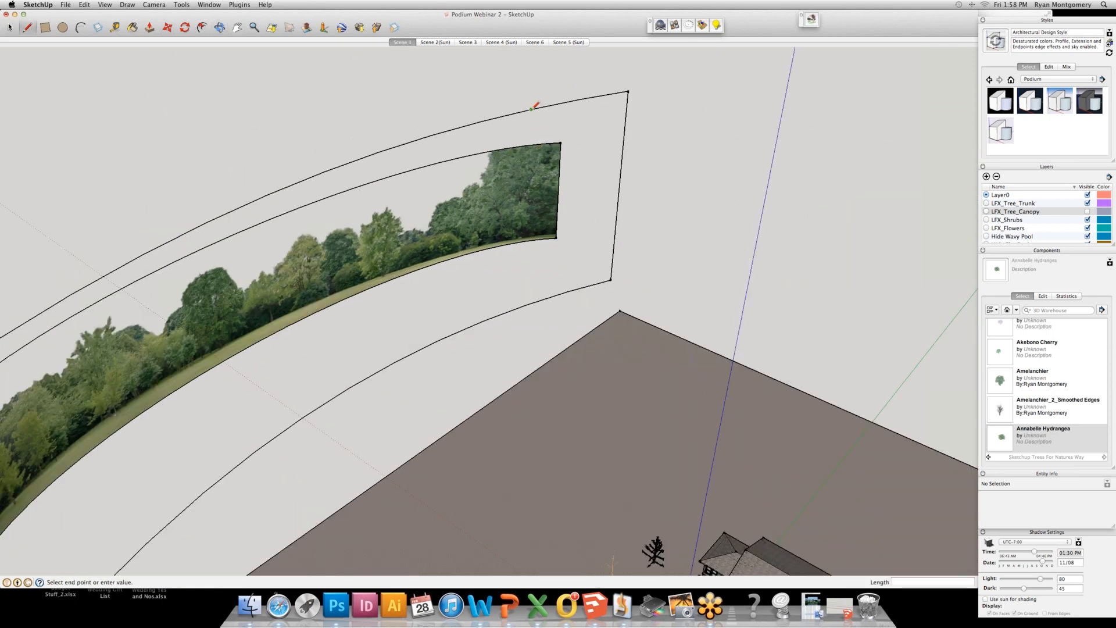
key(super+z)
click(525, 304)
click(531, 109)
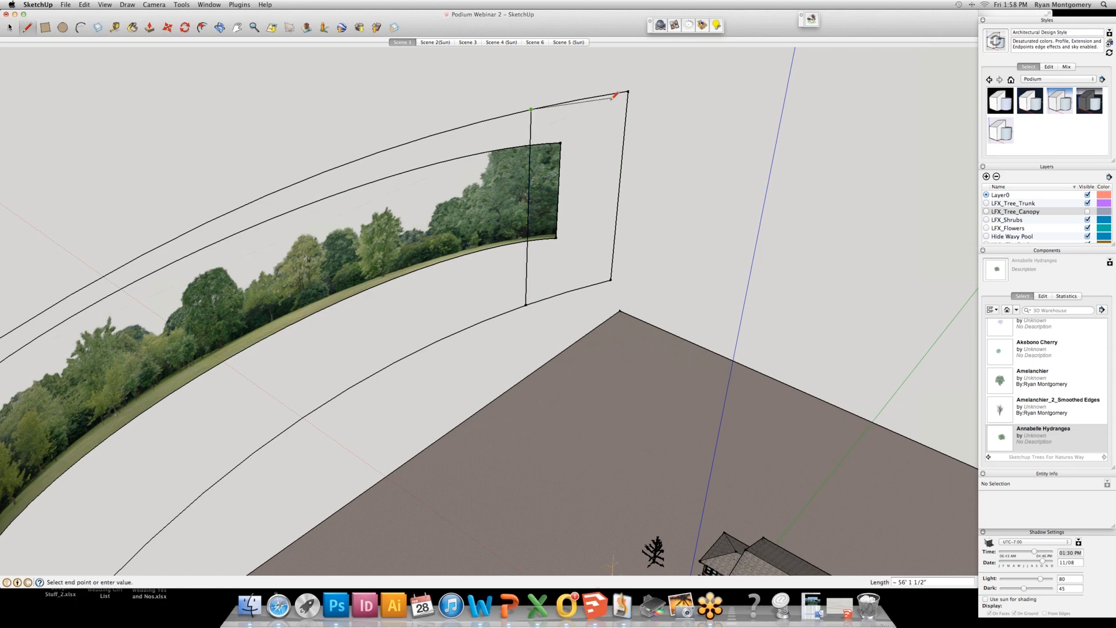
key(Escape)
Erase the top arc's end segment and redraw it as a straight line from the new vertical to the outer corner.
key(e)
click(592, 96)
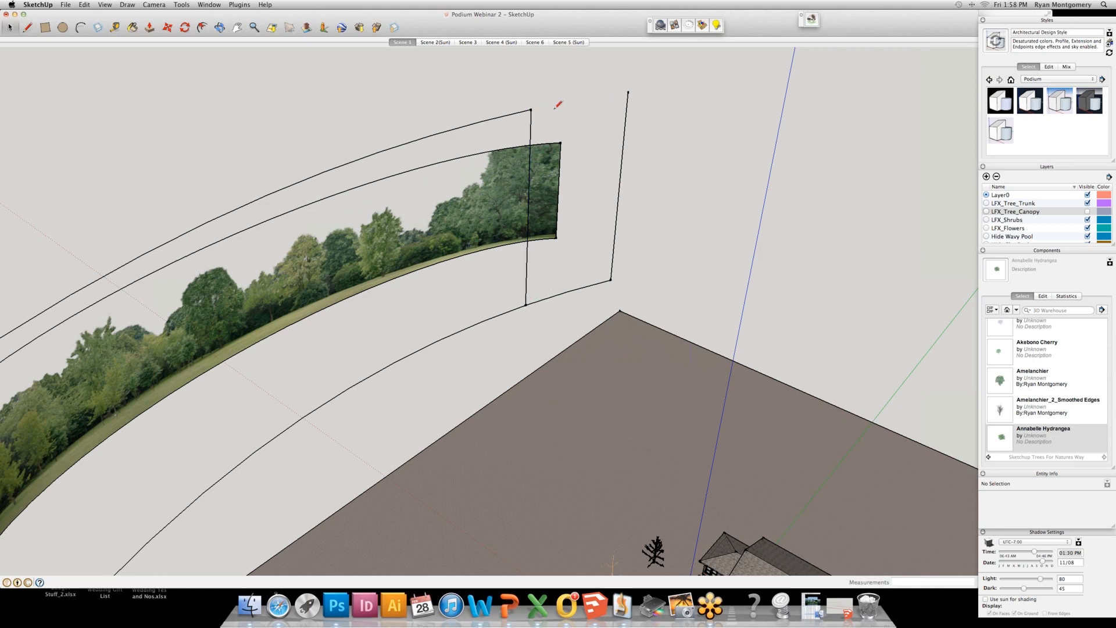
key(l)
click(531, 110)
click(628, 91)
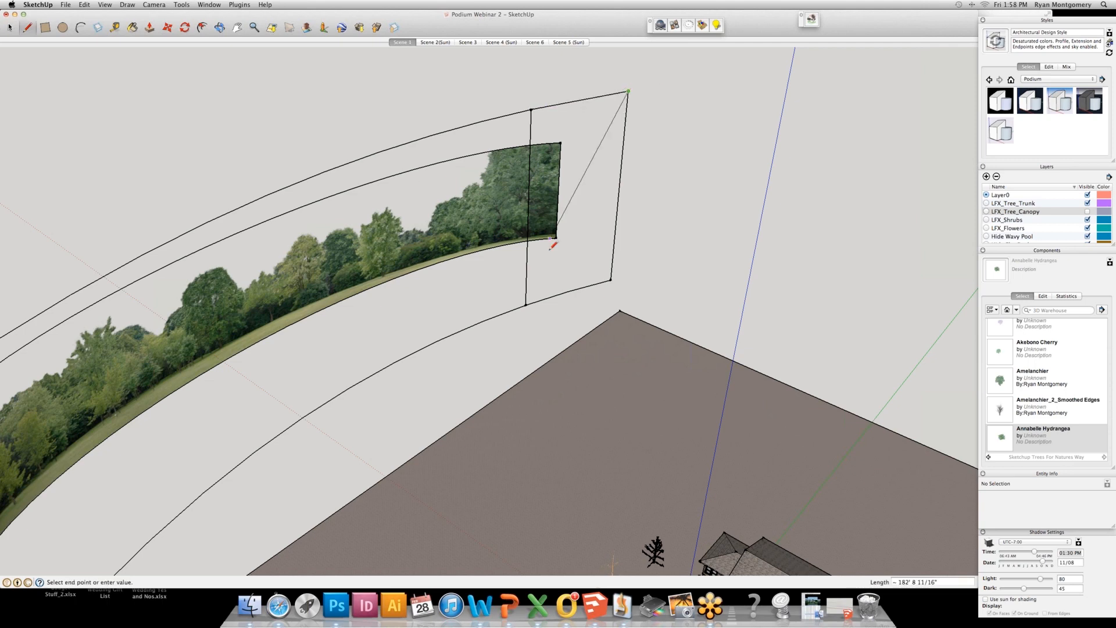
Erase the stray diagonal and the bottom arc's end segment, and close the end panel with a straight bottom line about 75' 8" long.
key(e)
click(558, 295)
key(l)
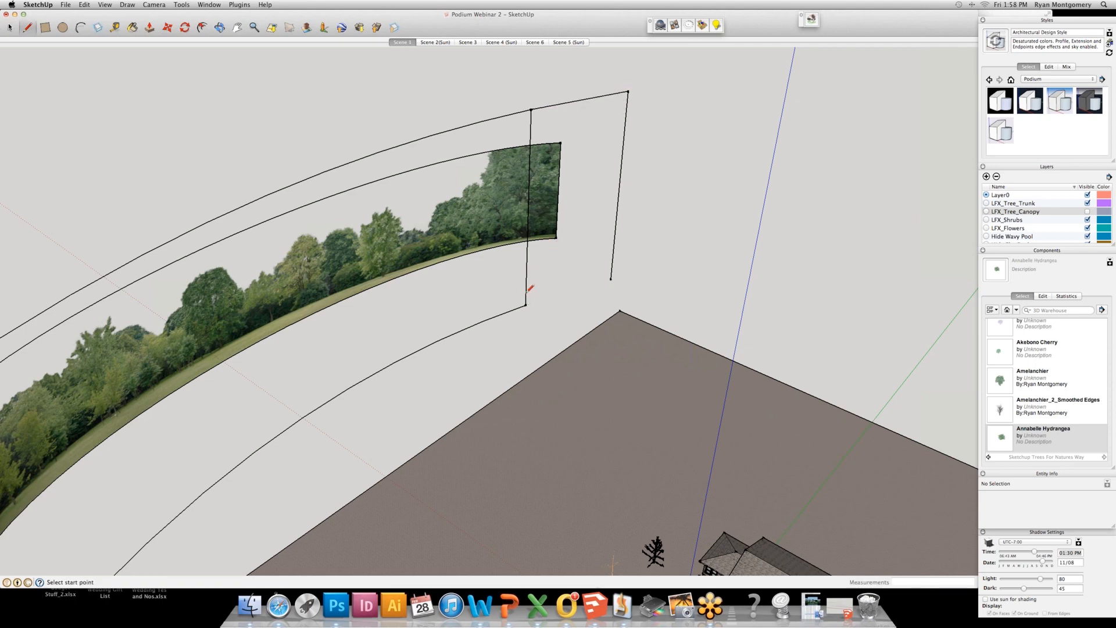
click(525, 305)
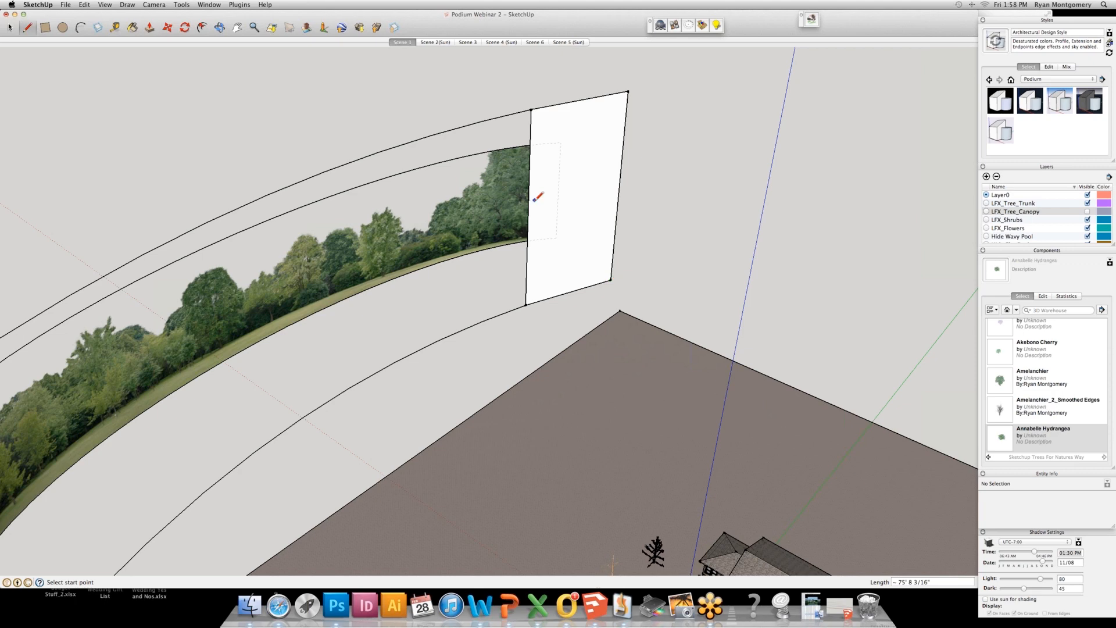
Draw vertical lines about 148' tall between the arcs at the next two segment joints to form two more faces.
scroll(538, 198, down, 3)
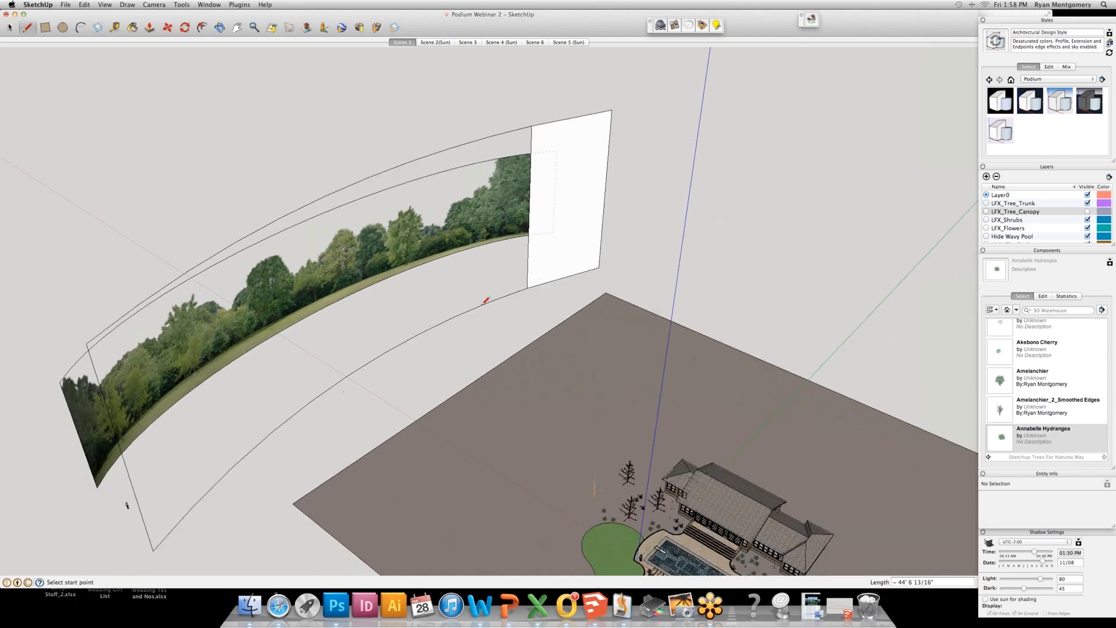
drag(491, 300, 491, 136)
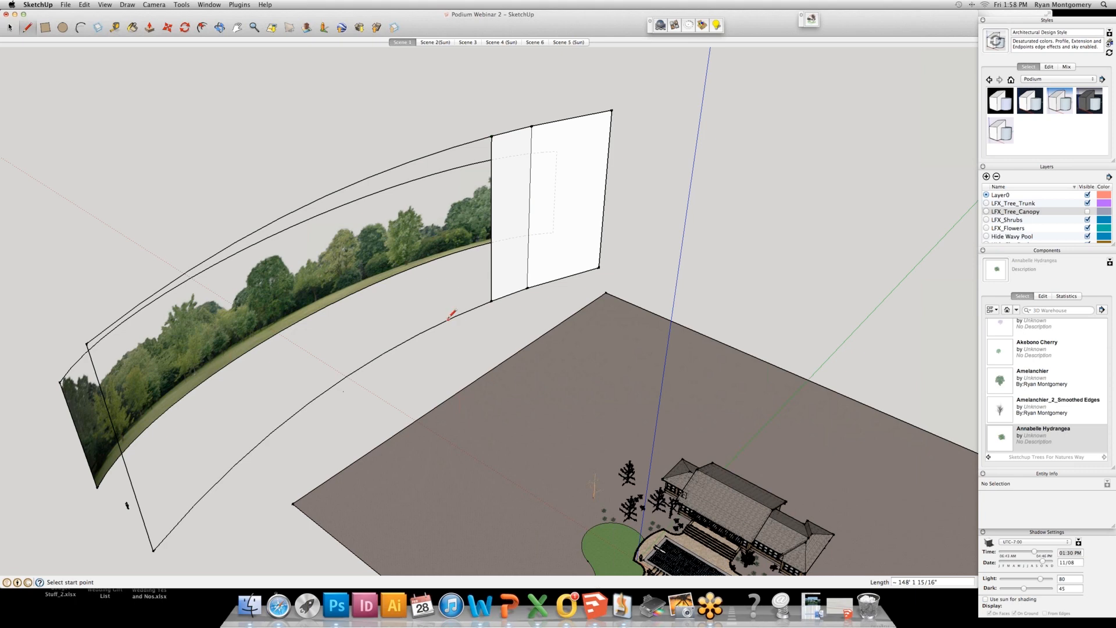
mouse_move(455, 316)
mouse_down()
mouse_move(439, 112)
mouse_move(452, 149)
mouse_up()
Import the JPEG Grass_wallpapers_212 as an image and place it on the ground beside the white panel.
key(space)
click(386, 251)
scroll(395, 254, down, 3)
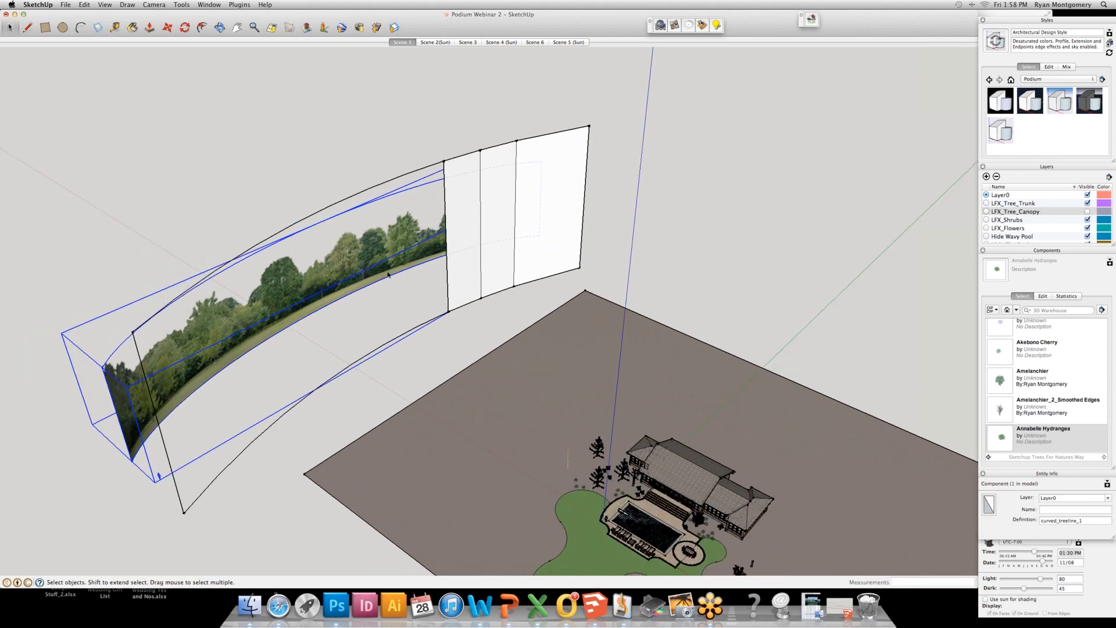
scroll(506, 375, up, 10)
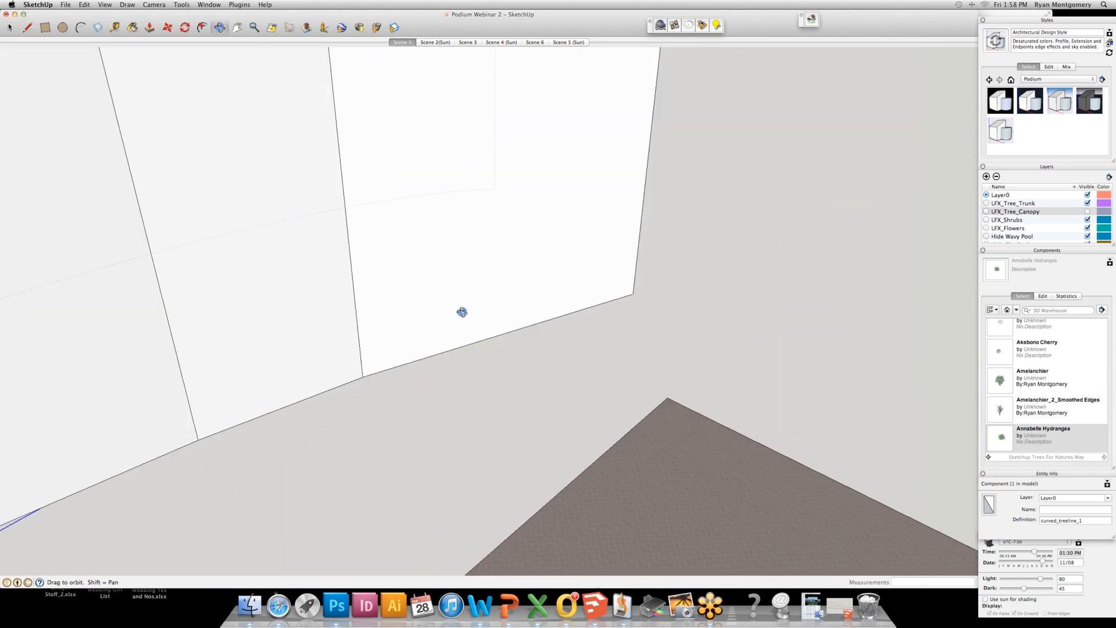
scroll(414, 425, down, 2)
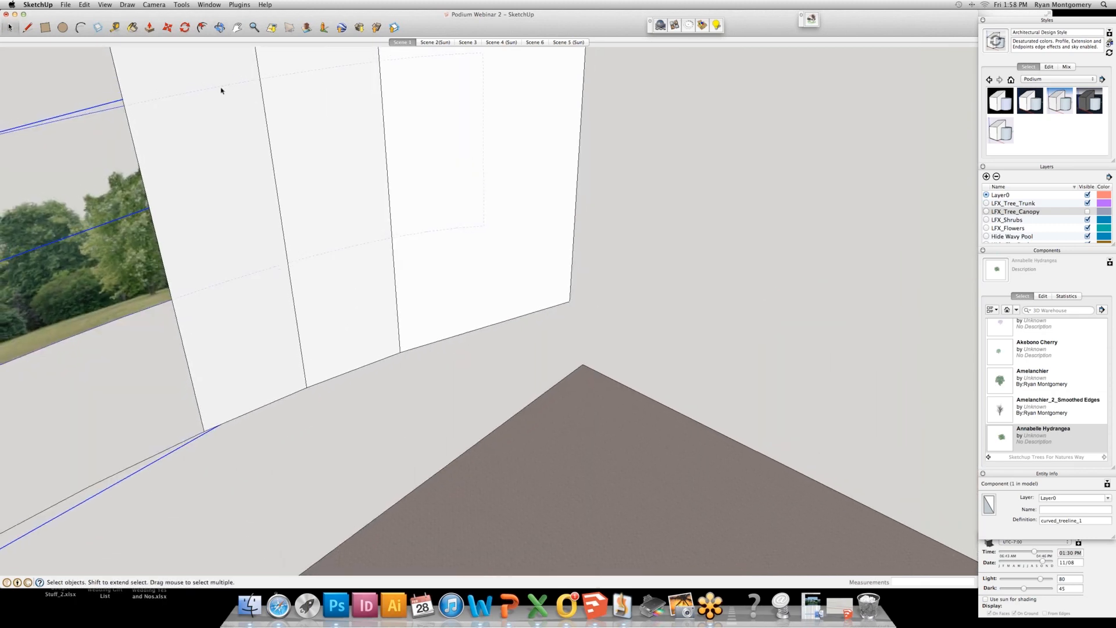
click(64, 4)
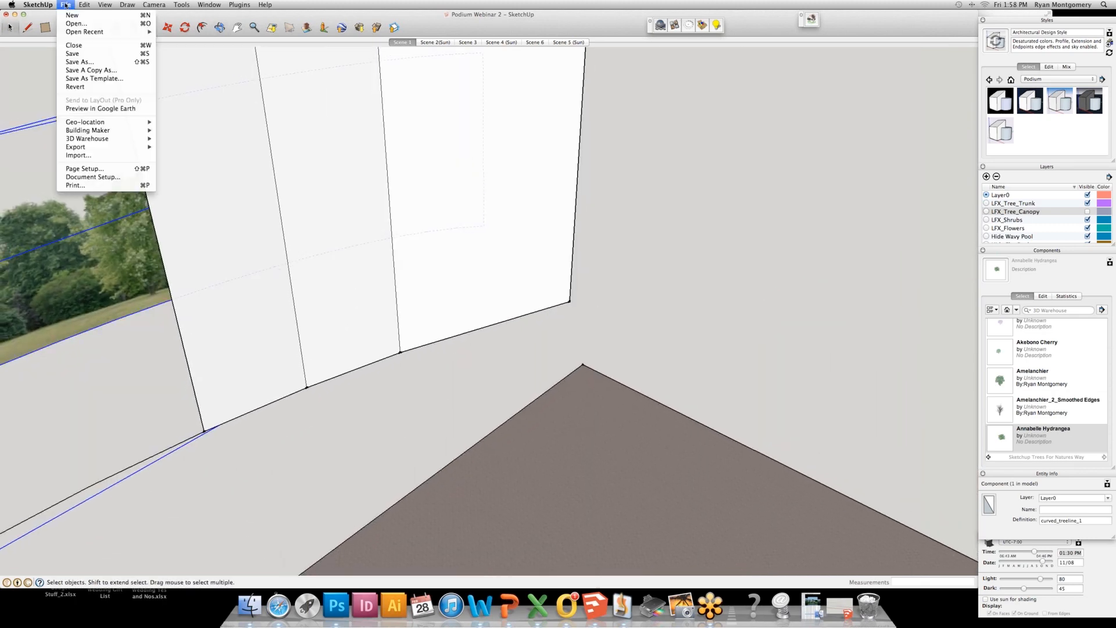
click(80, 156)
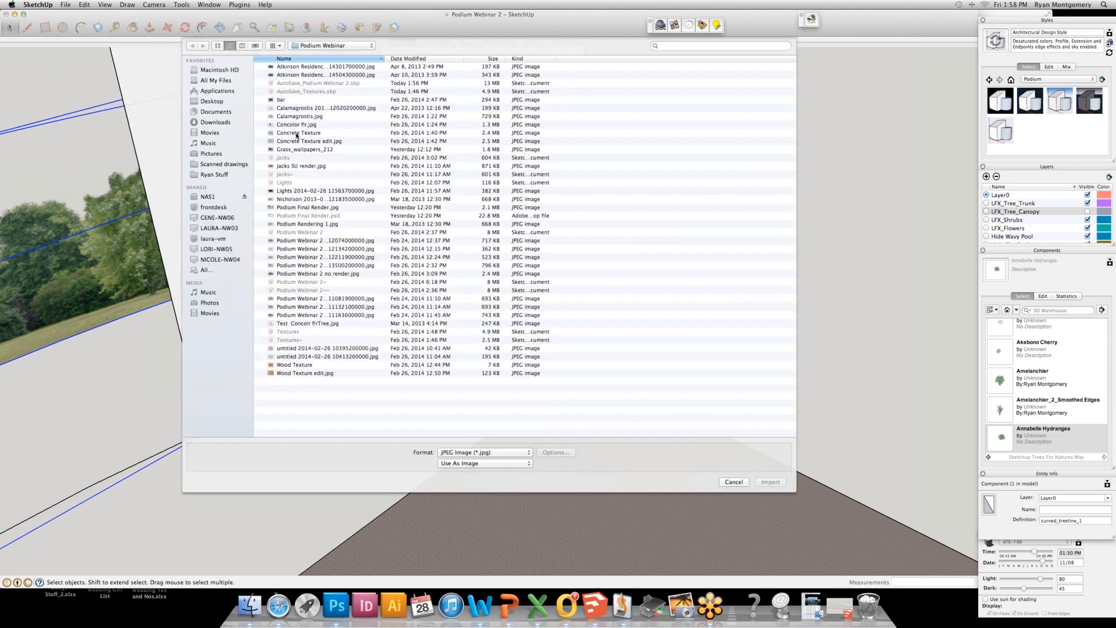
click(296, 149)
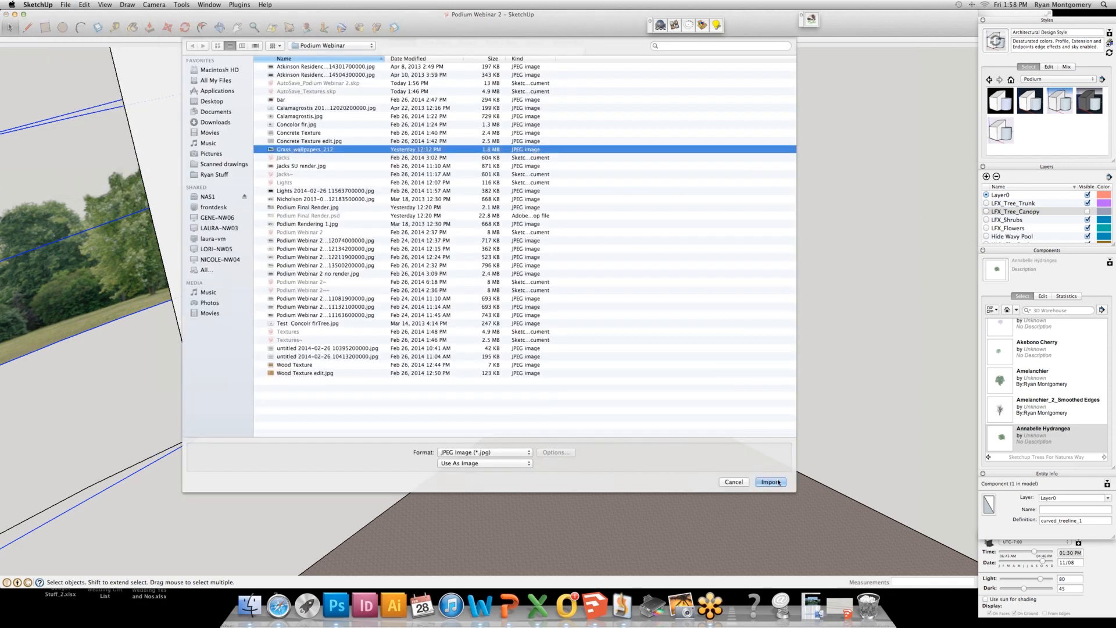
click(770, 482)
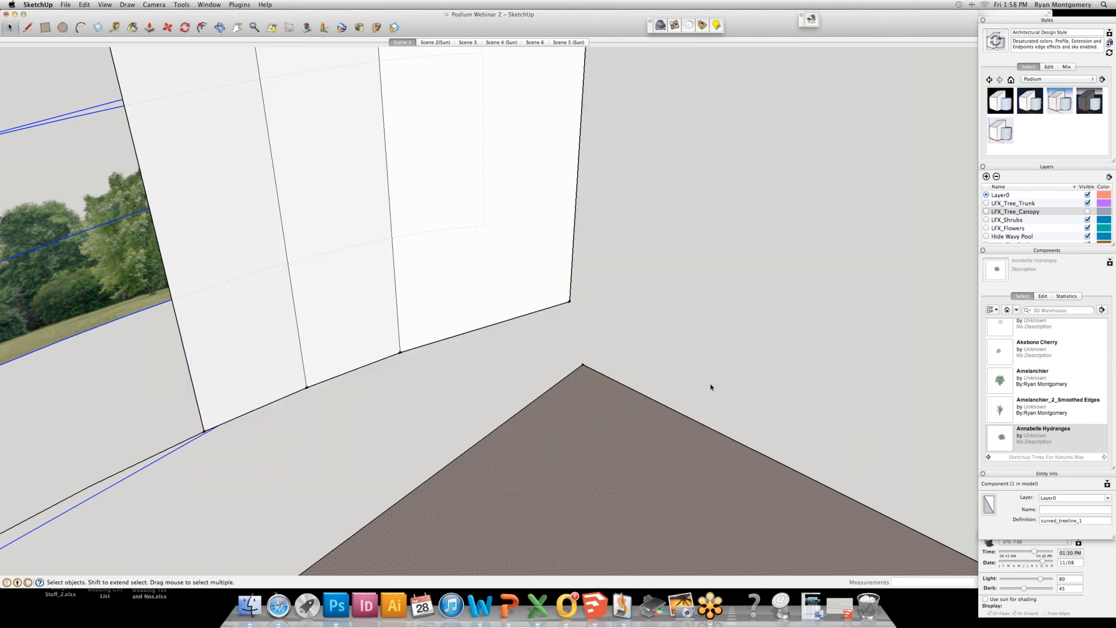
click(663, 343)
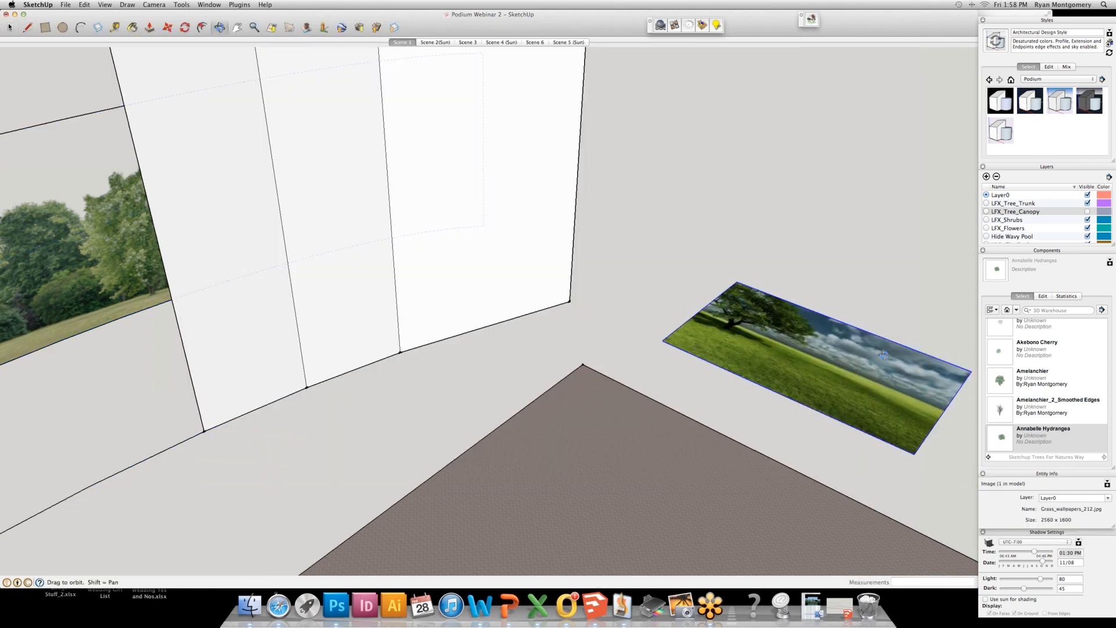
Rotate the imported grass image from lying flat to standing upright.
middle_drag(663, 343, 418, 326)
key(m)
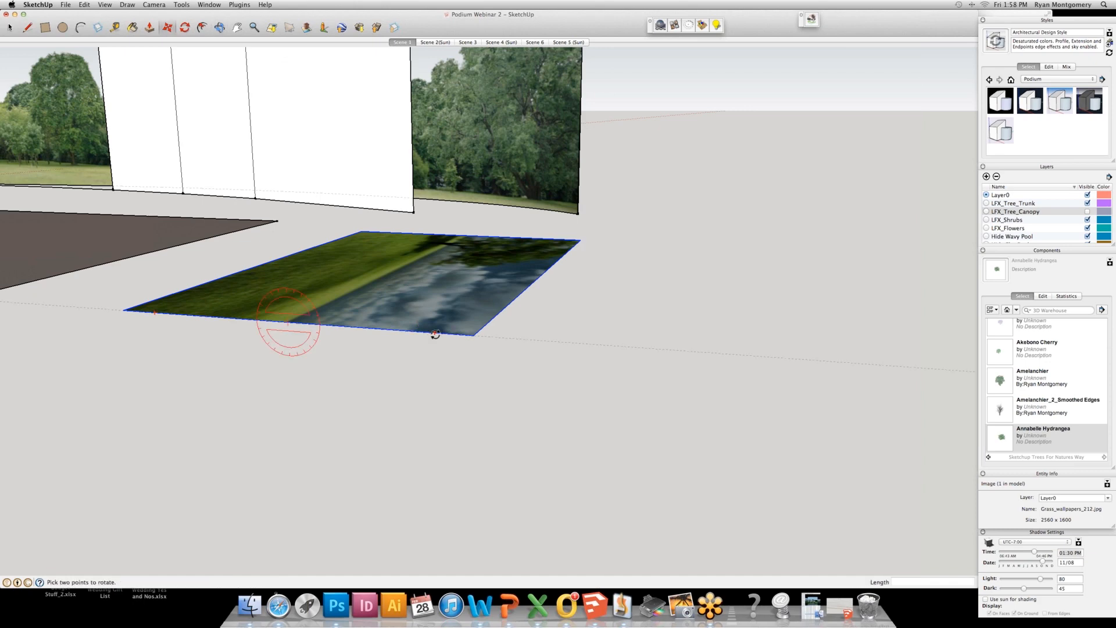
click(435, 334)
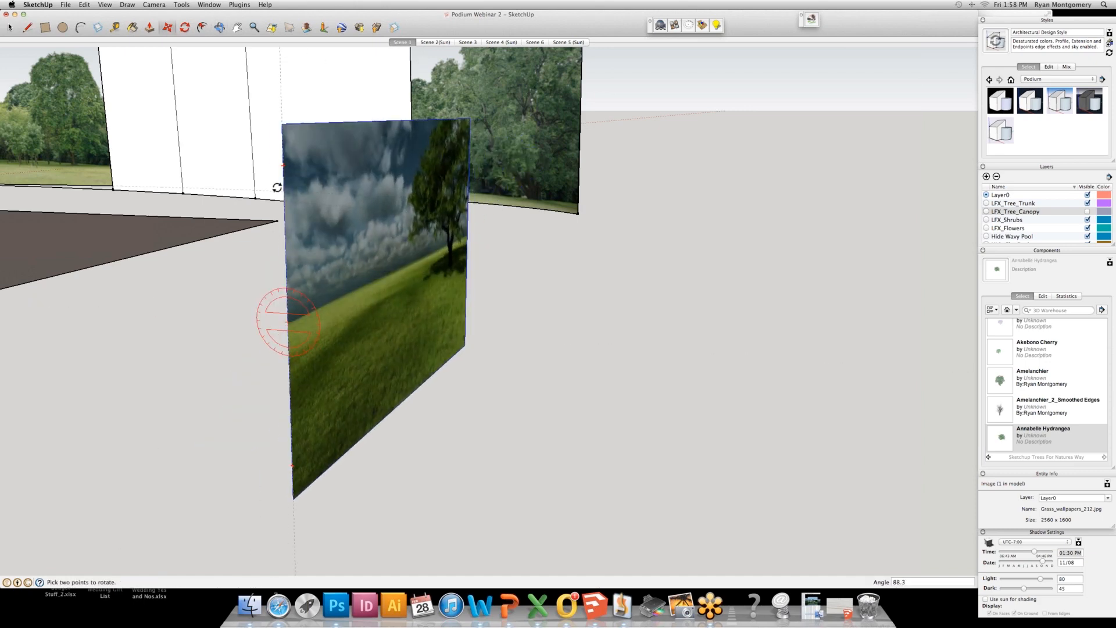
click(278, 189)
Turn the upright image to face the same way as the backdrop and move it in front of the white faces.
shift+middle_drag(304, 240, 618, 302)
scroll(620, 210, down, 5)
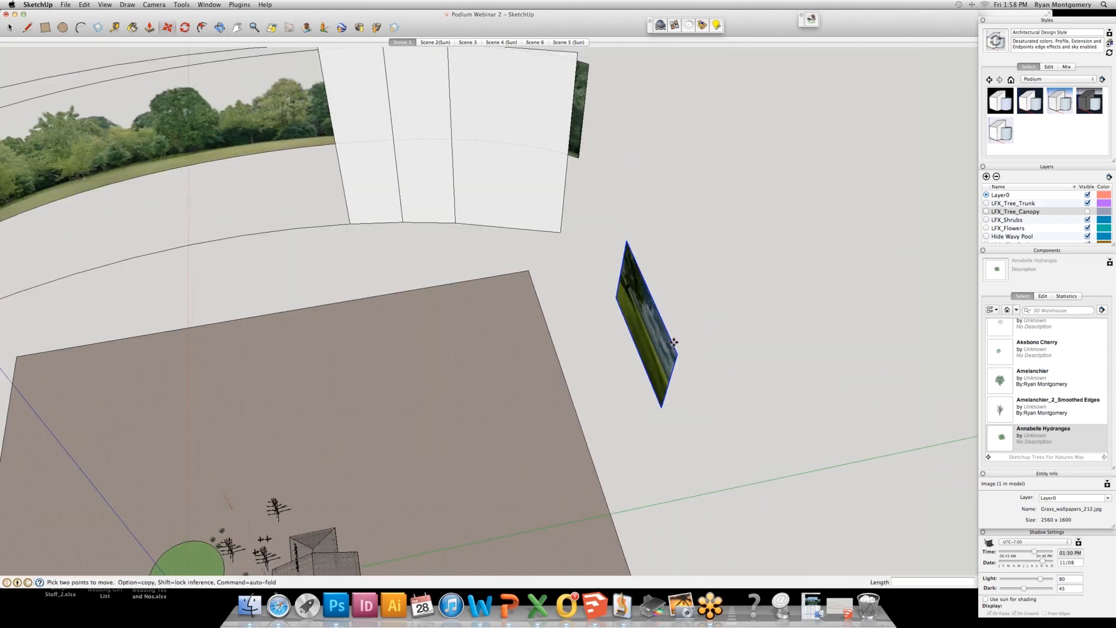
click(710, 294)
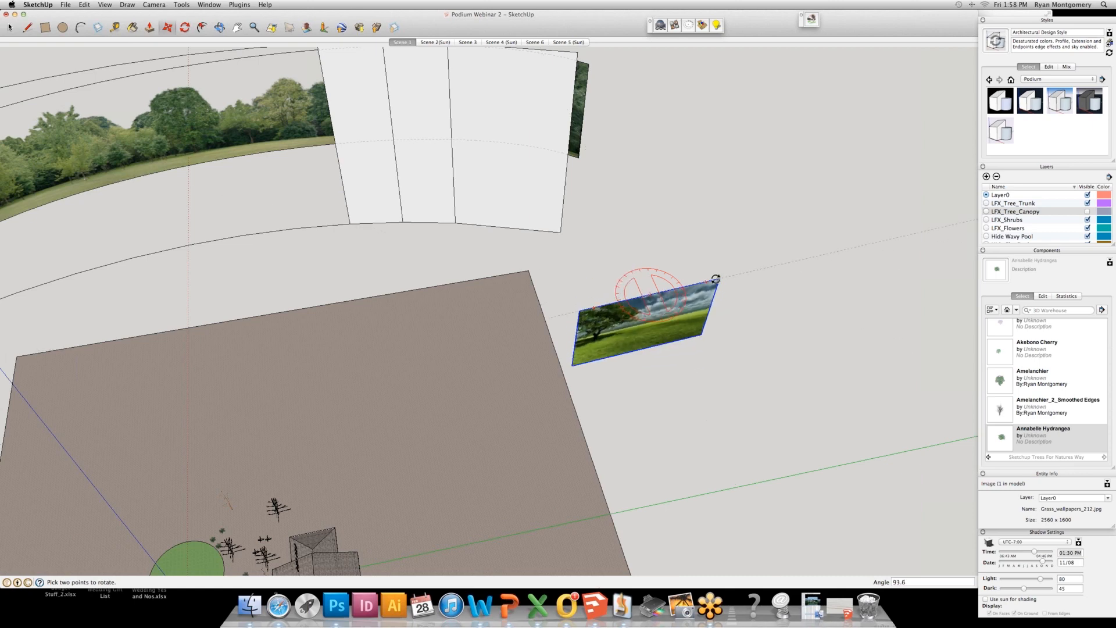
click(720, 283)
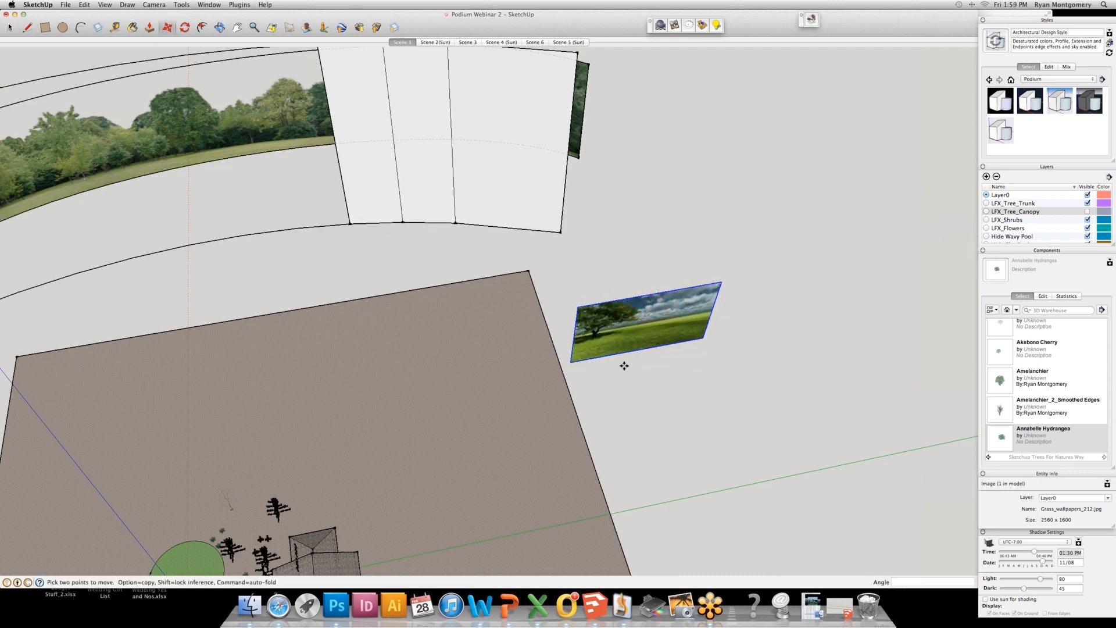
click(681, 370)
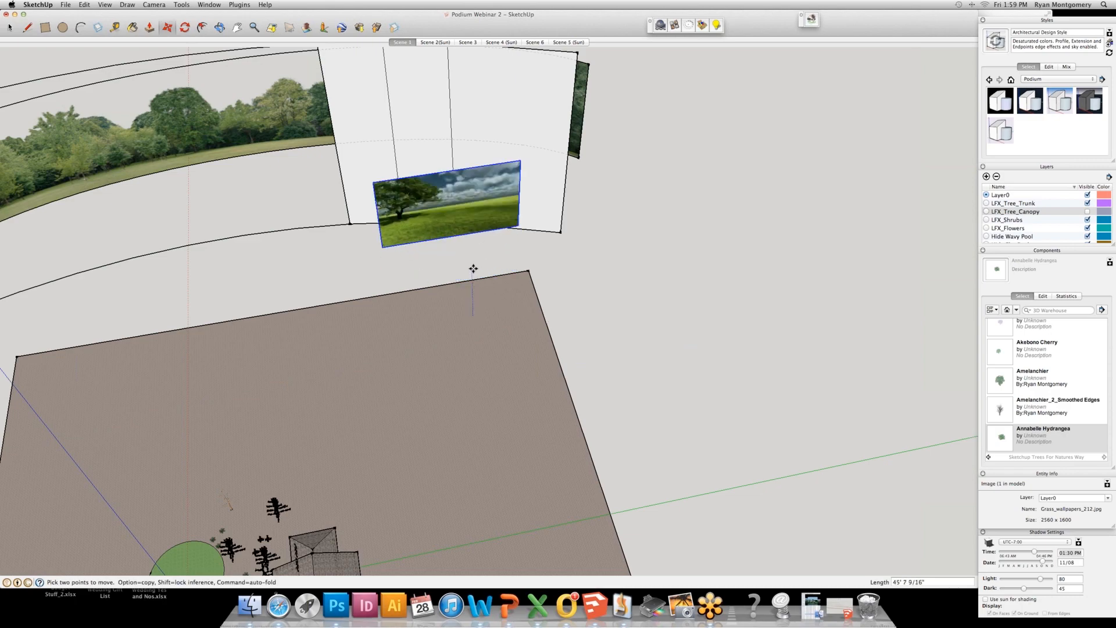
click(473, 256)
Explode the grass image into a textured face.
middle_drag(403, 256, 558, 333)
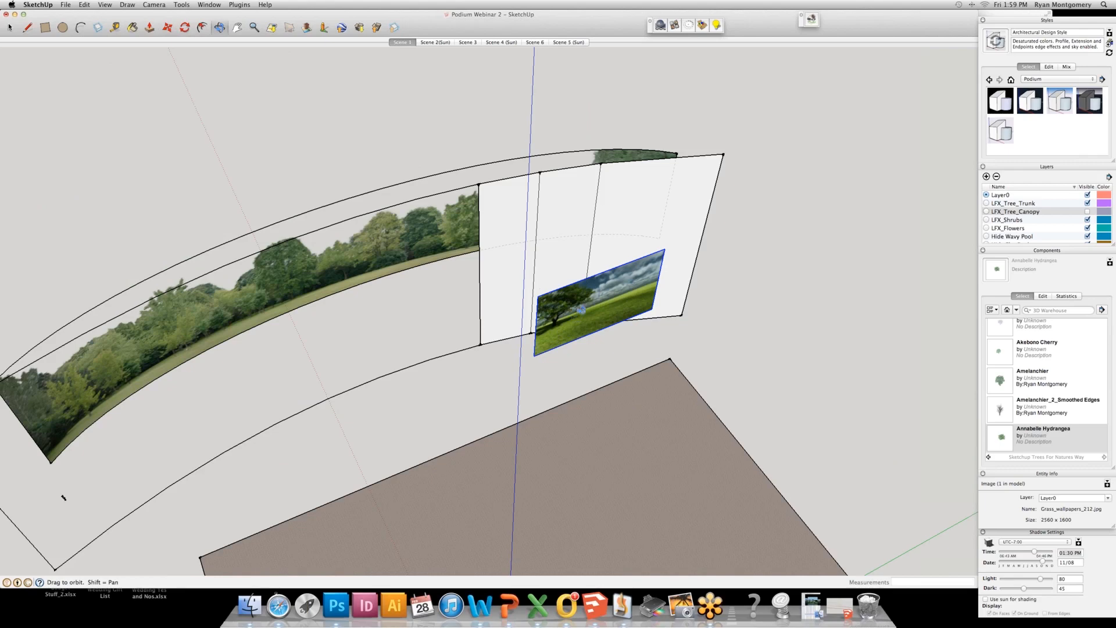
right_click(581, 310)
click(604, 357)
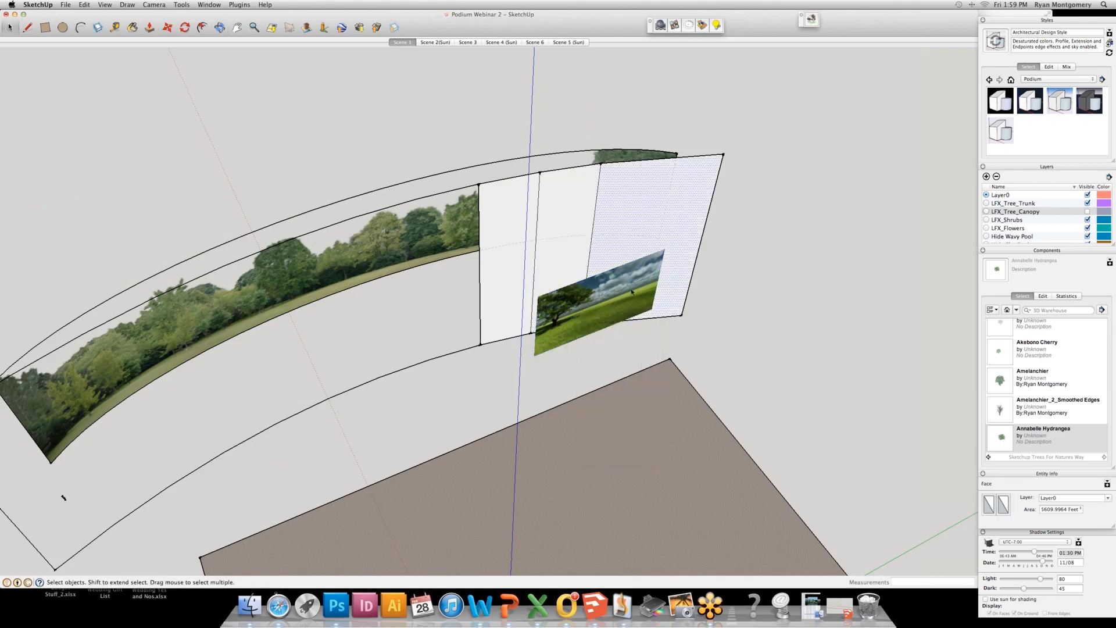
click(580, 337)
right_click(550, 344)
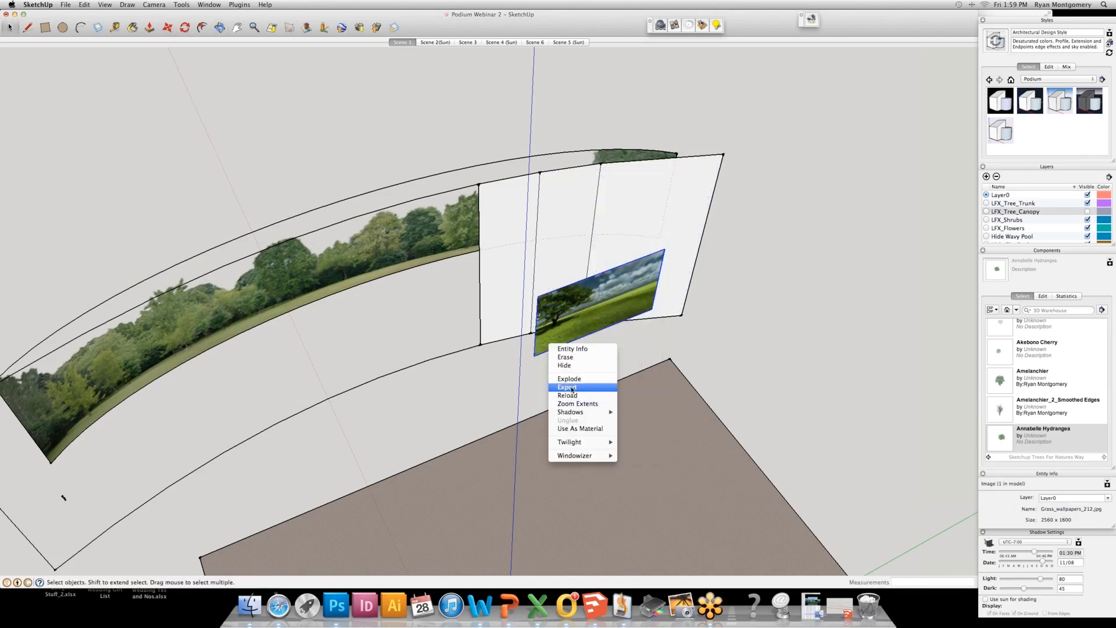
click(568, 379)
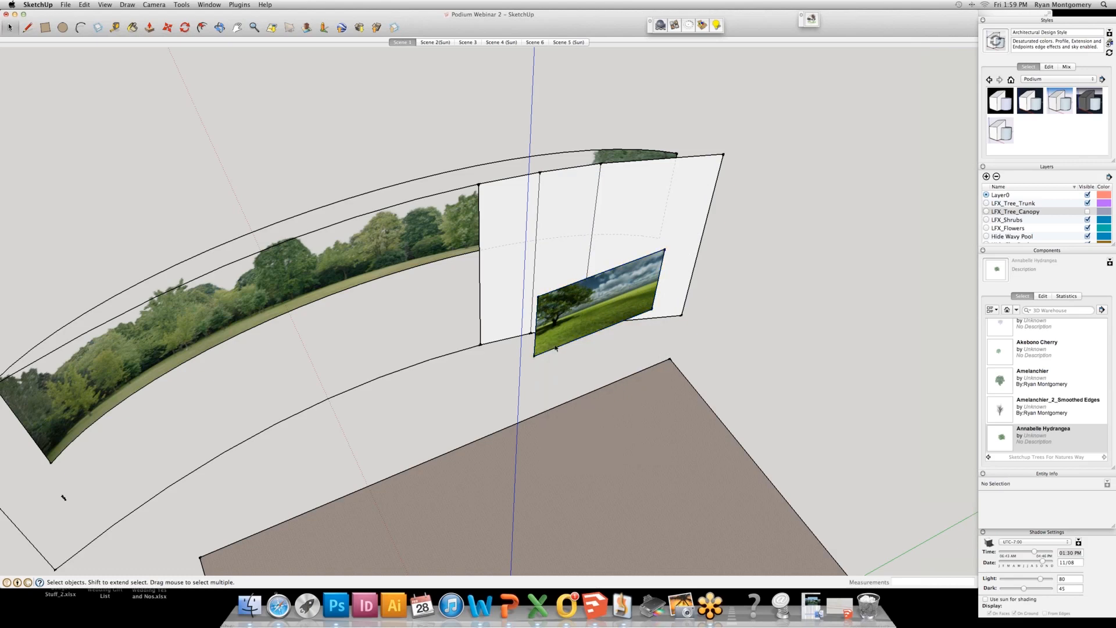
Sample the exploded image's texture, try it on the innermost white face, and undo that paint.
right_click(557, 342)
click(554, 343)
key(b)
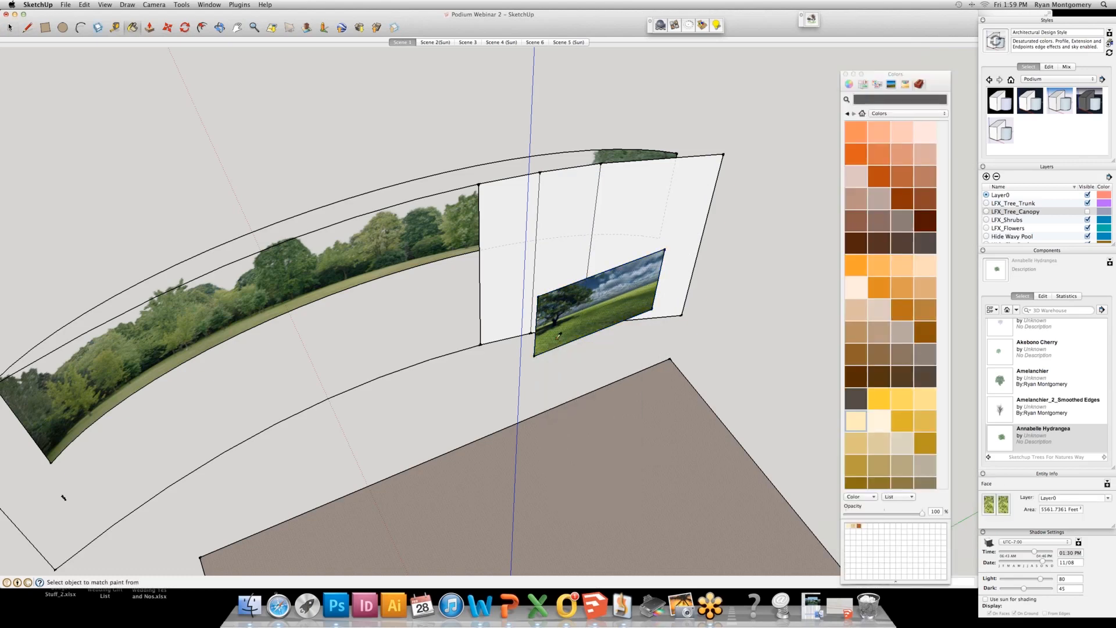
super+click(555, 341)
click(501, 326)
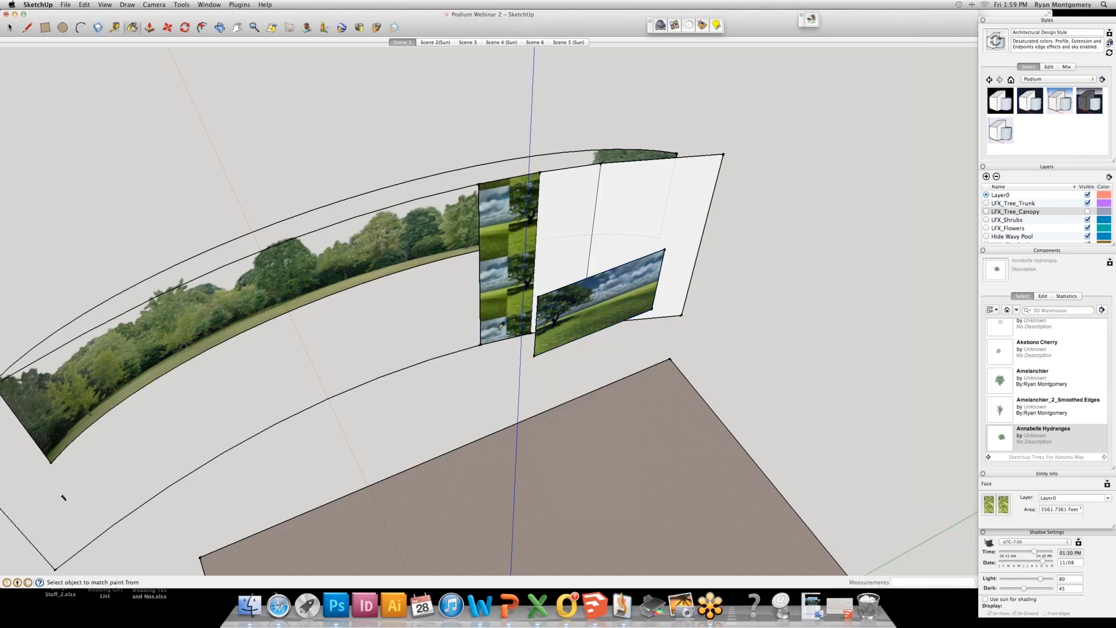
key(super+z)
right_click(501, 319)
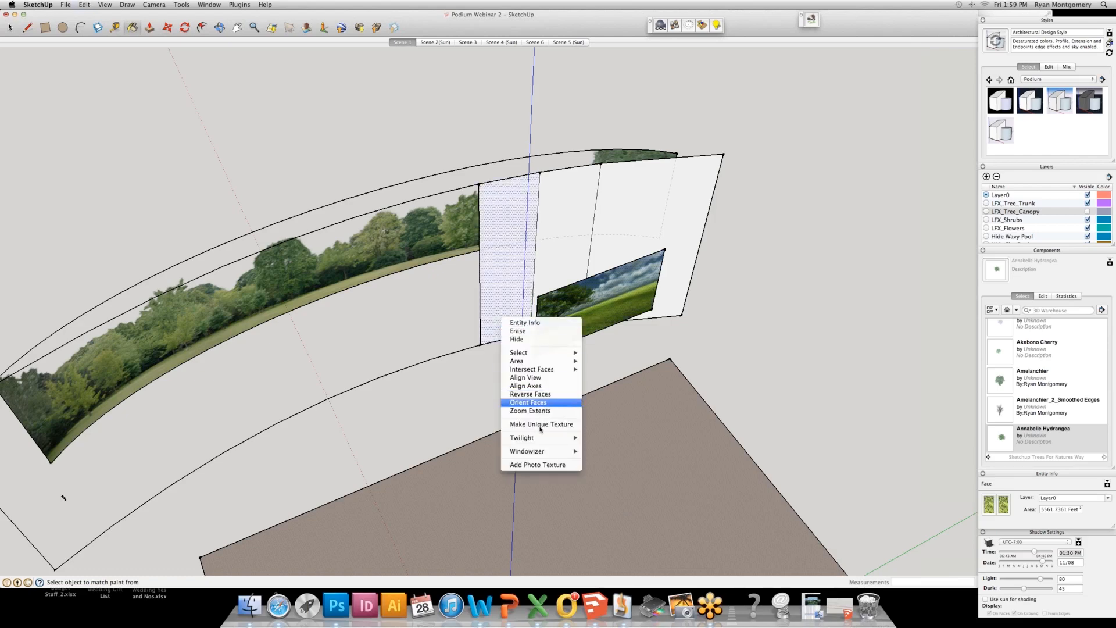
click(575, 311)
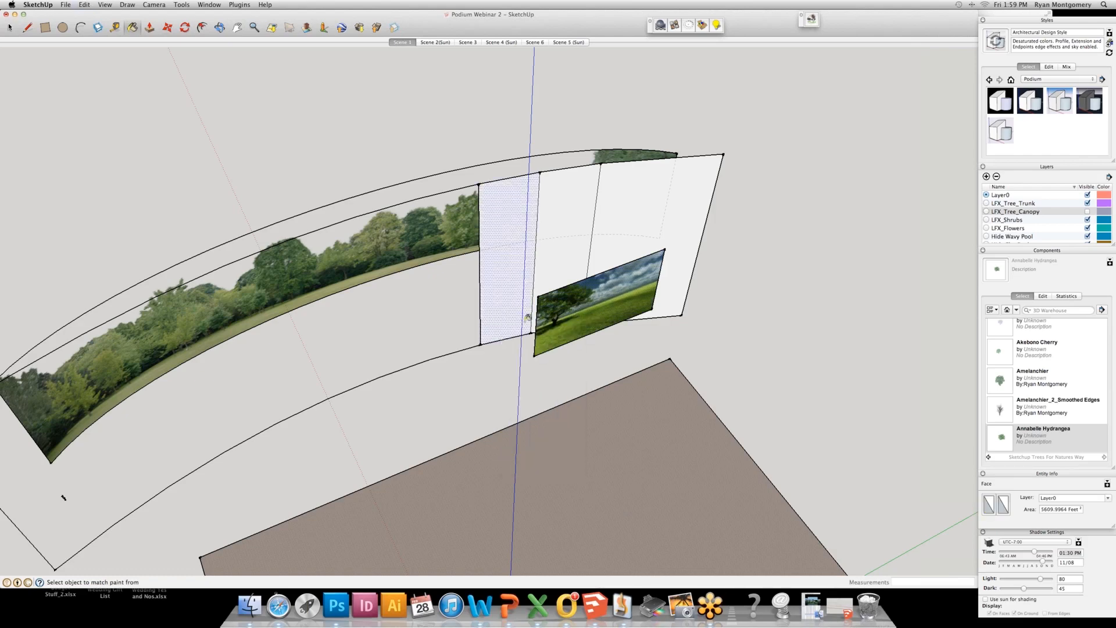
key(space)
right_click(553, 342)
click(506, 307)
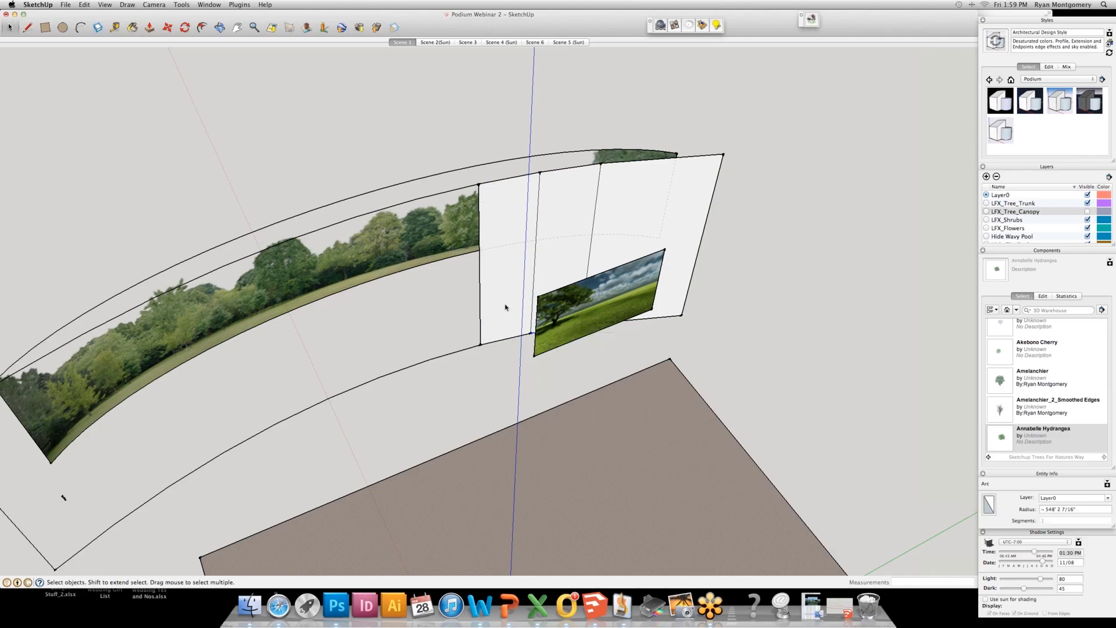
right_click(506, 304)
click(503, 298)
Paint the three white faces of the curved panel with the sampled grass image texture.
key(b)
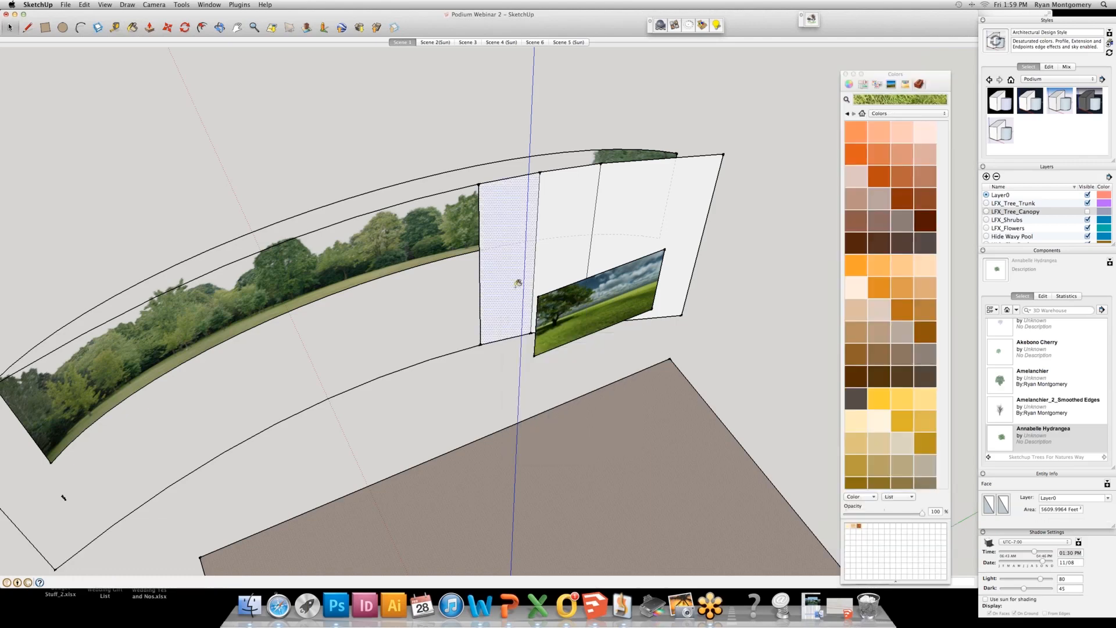
click(505, 293)
click(563, 259)
click(637, 240)
Toggle the Projected option for the texture on the outermost painted face.
key(space)
right_click(620, 225)
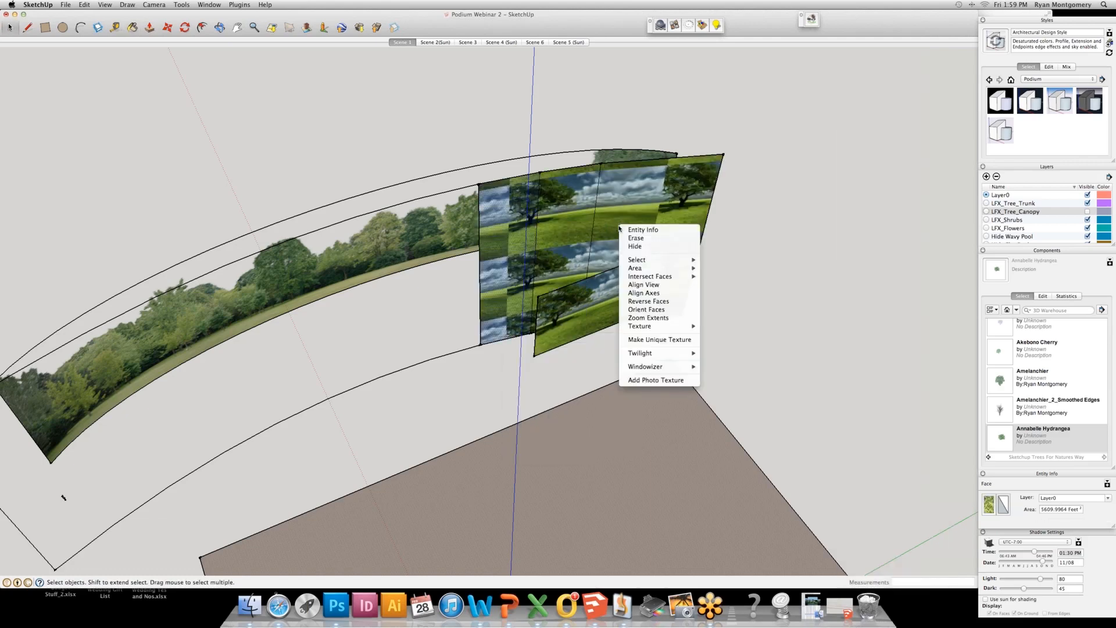
mouse_move(657, 327)
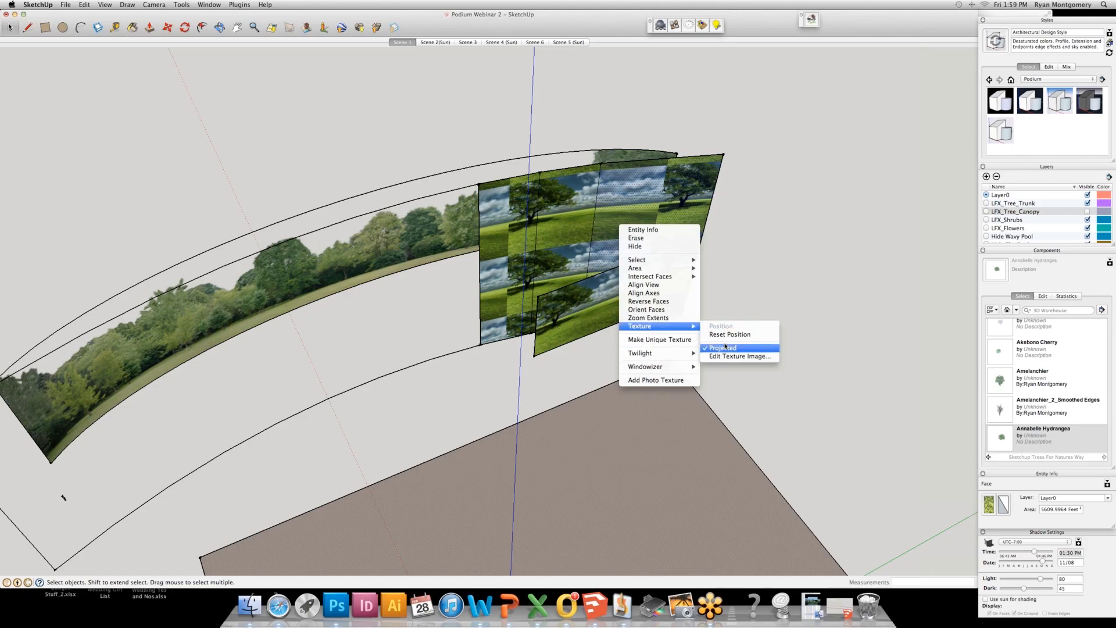
click(724, 352)
Move the curved_treeline_1 component well away from the new curved panel into open space.
middle_drag(772, 265, 491, 365)
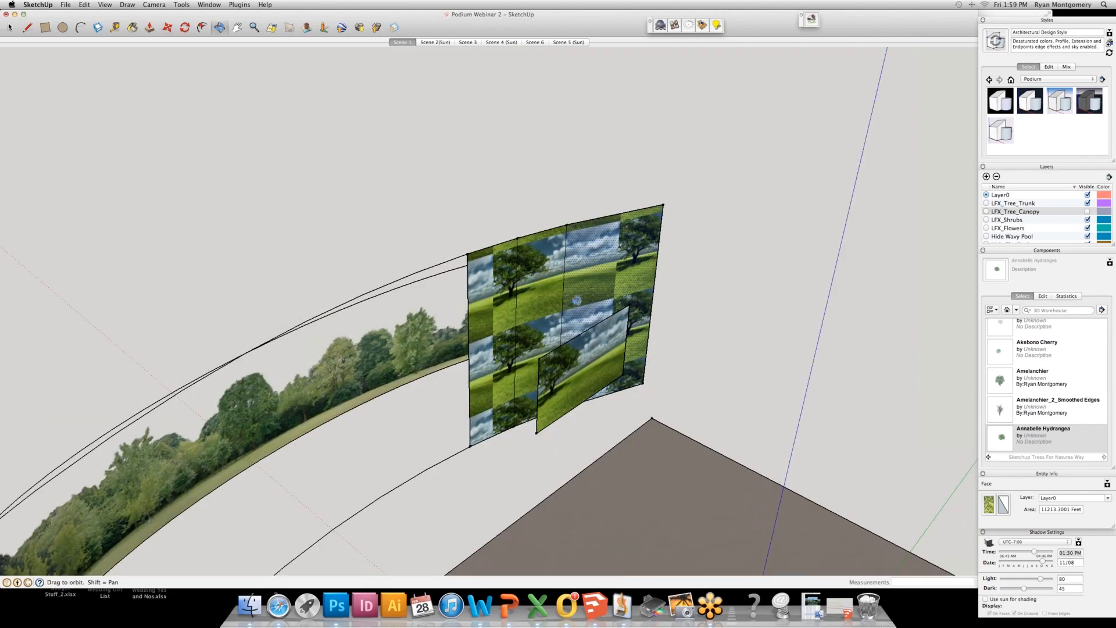
shift+middle_drag(438, 438, 837, 197)
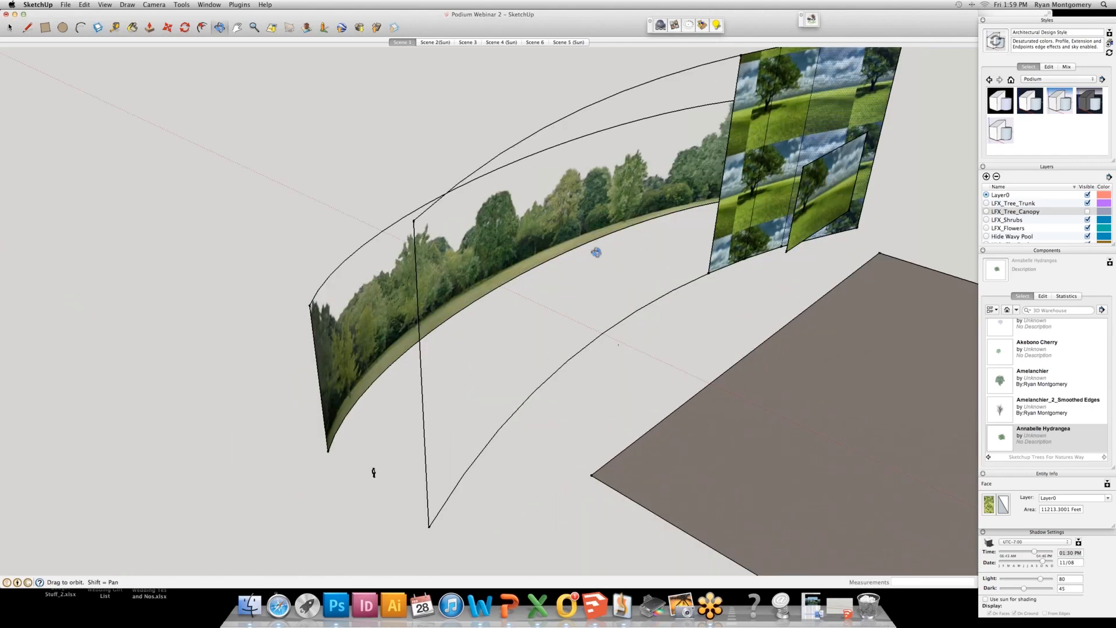
shift+middle_drag(600, 300, 691, 290)
click(567, 282)
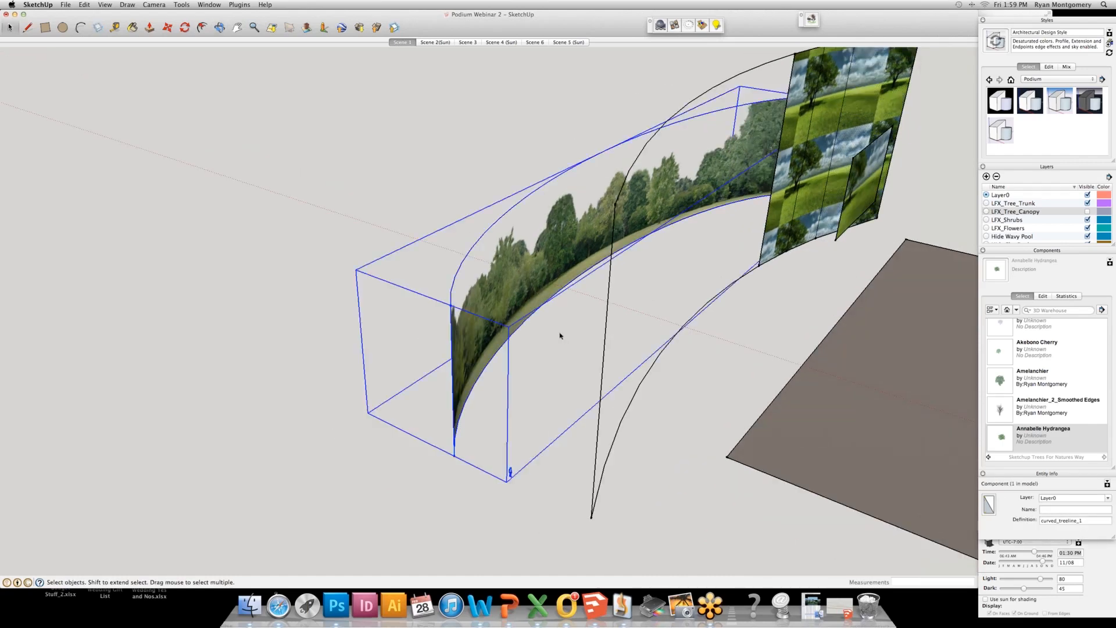
key(m)
click(507, 302)
click(233, 119)
middle_drag(375, 238, 587, 401)
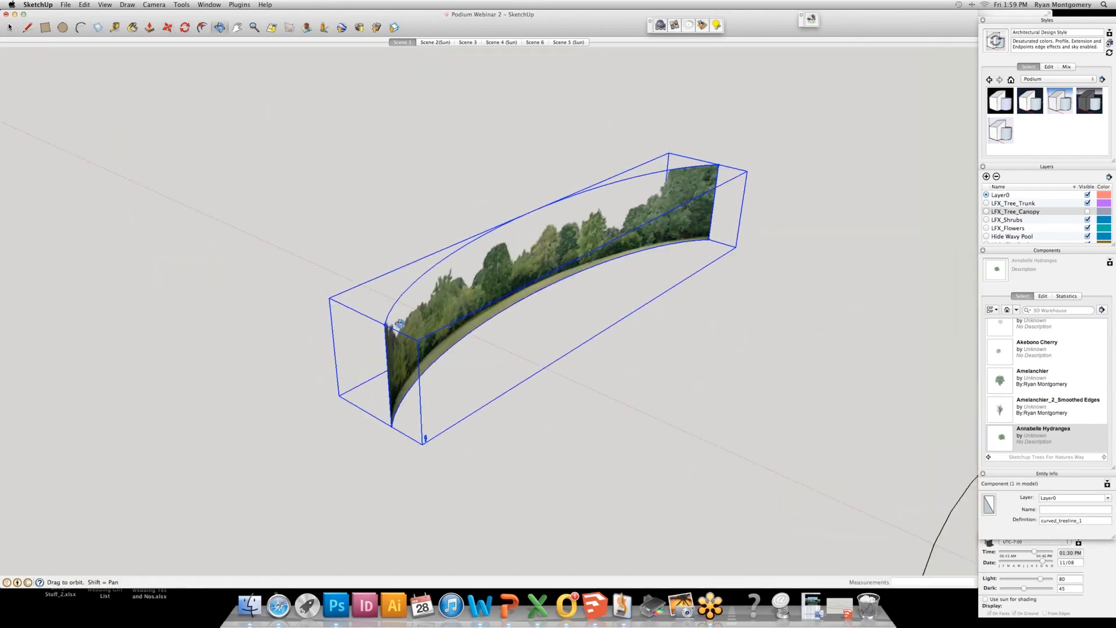
scroll(477, 331, up, 4)
middle_drag(477, 334, 512, 346)
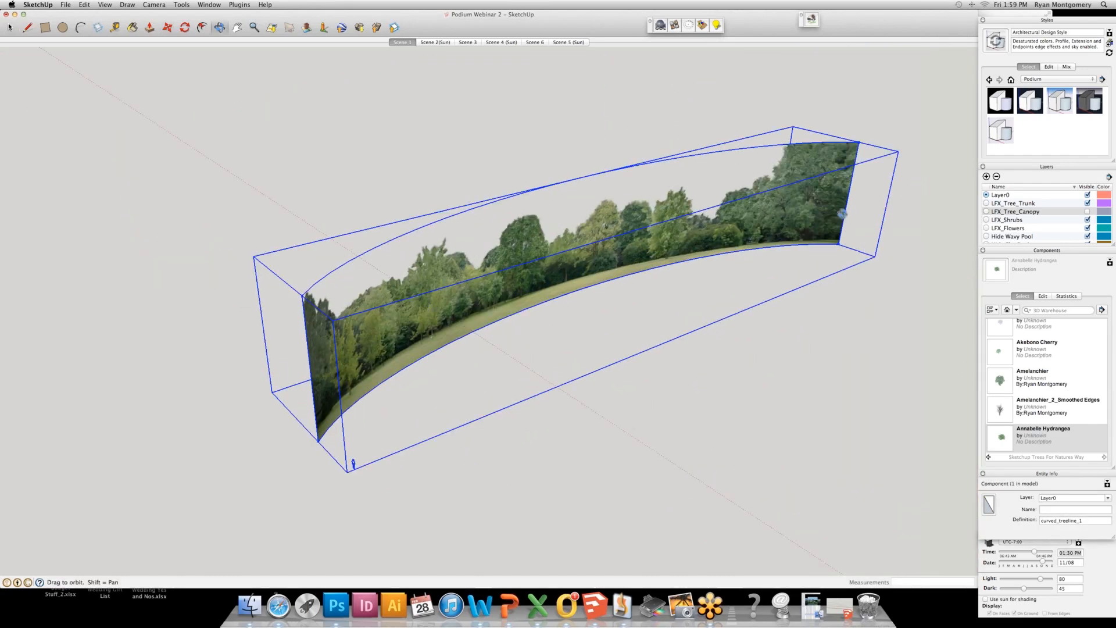
Examine the placed curved_treeline_1 component from several angles and distances, including its curved surface and image edges.
scroll(750, 389, down, 4)
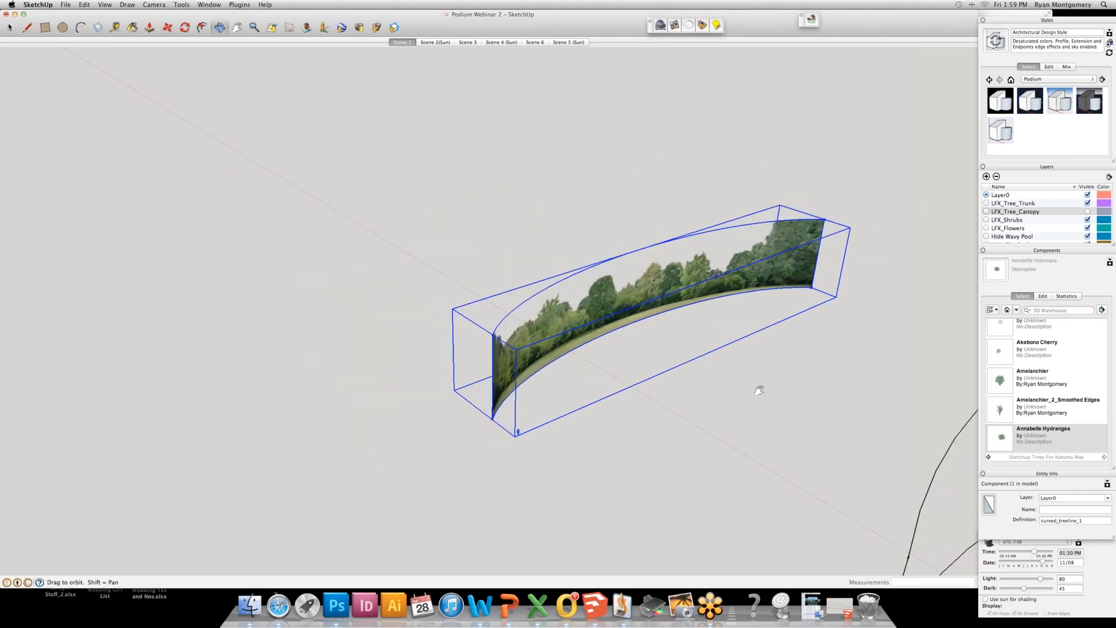
shift+middle_drag(549, 350, 442, 325)
middle_drag(442, 325, 298, 300)
click(486, 332)
shift+middle_drag(488, 332, 640, 353)
shift+middle_drag(271, 254, 593, 276)
middle_drag(593, 276, 454, 270)
scroll(454, 270, up, 4)
click(453, 270)
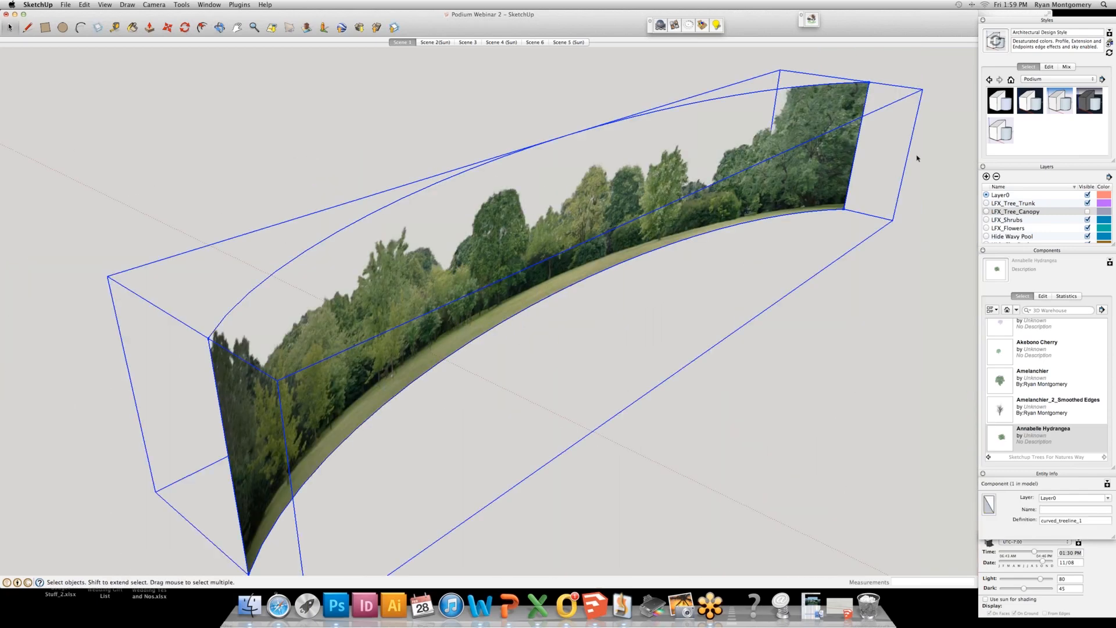
scroll(653, 217, down, 5)
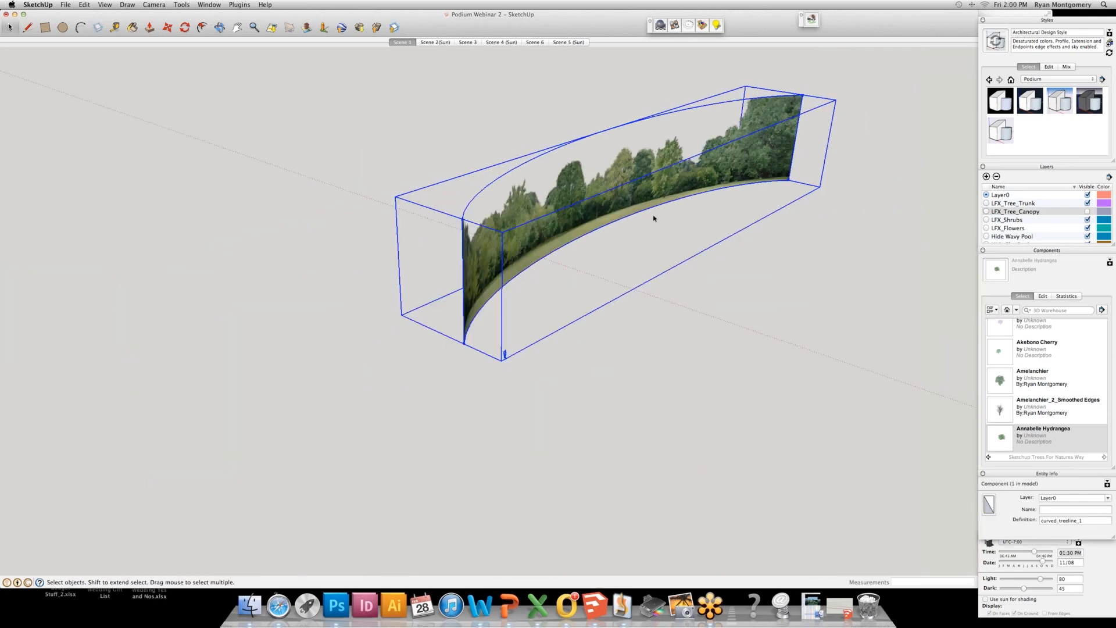
Bring up Save As for the curved_treeline_1 component, browse to the Sketchup Trees For Natures Way folder, and cancel.
right_click(645, 192)
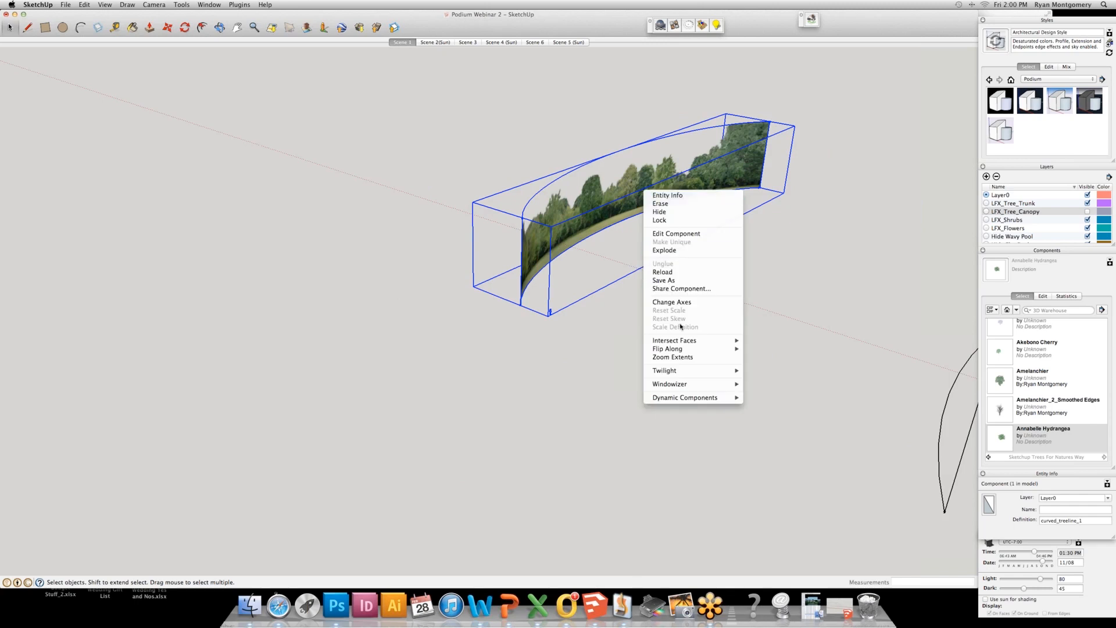
click(688, 281)
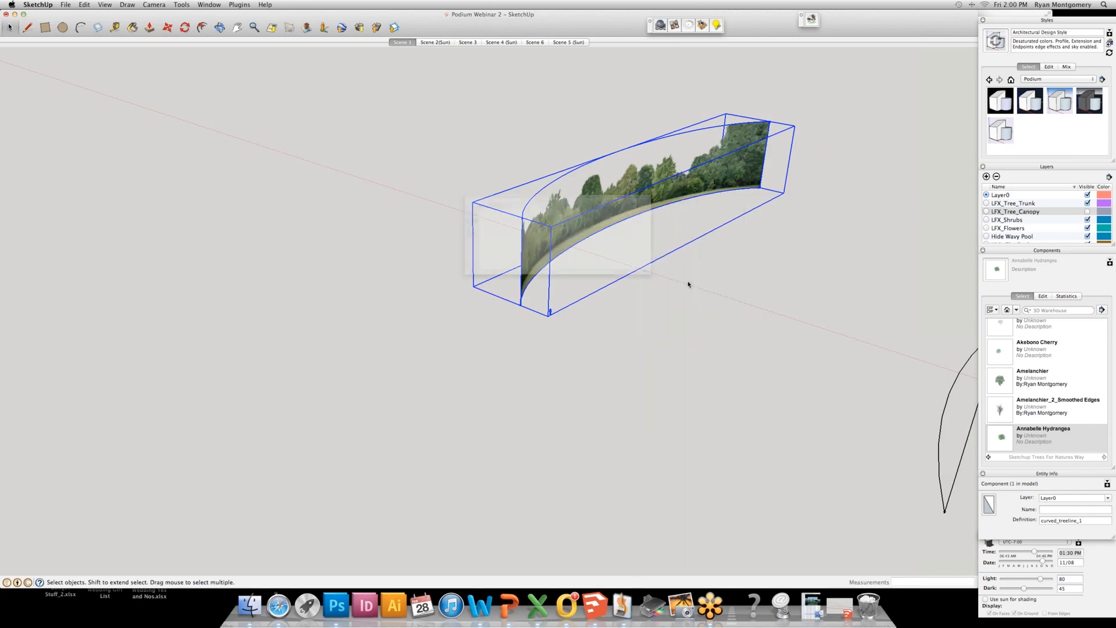
click(319, 135)
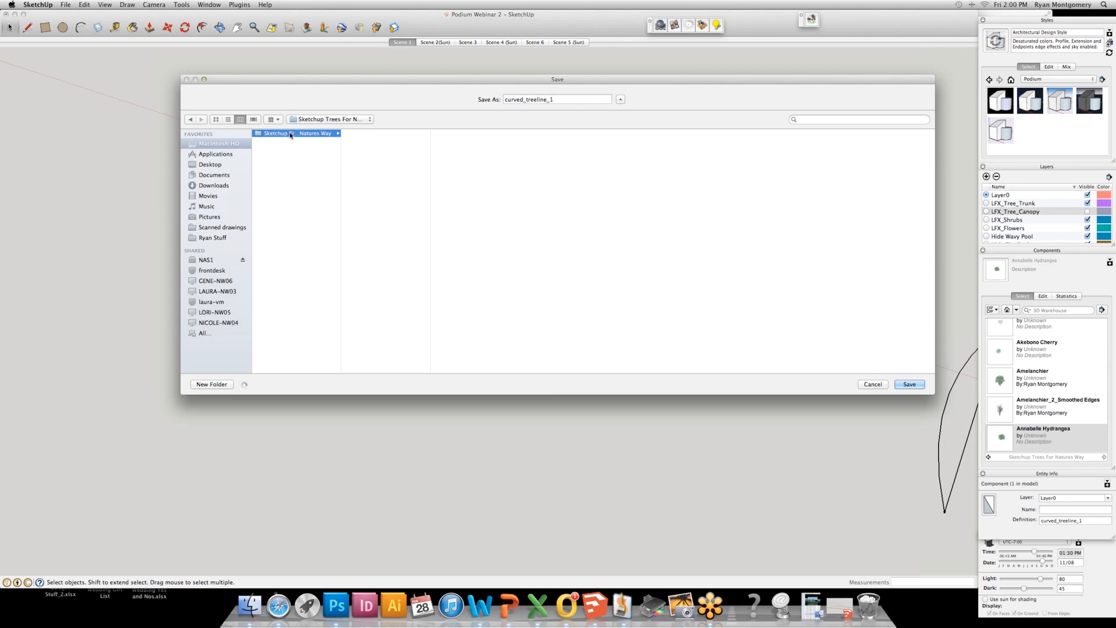
click(873, 384)
Insert the curved_treeline_3 component from the Treelines collection within Common Components into open space beyond the ground plane.
scroll(849, 379, down, 3)
middle_drag(851, 376, 961, 354)
scroll(1024, 419, up, 1)
scroll(1023, 421, down, 10)
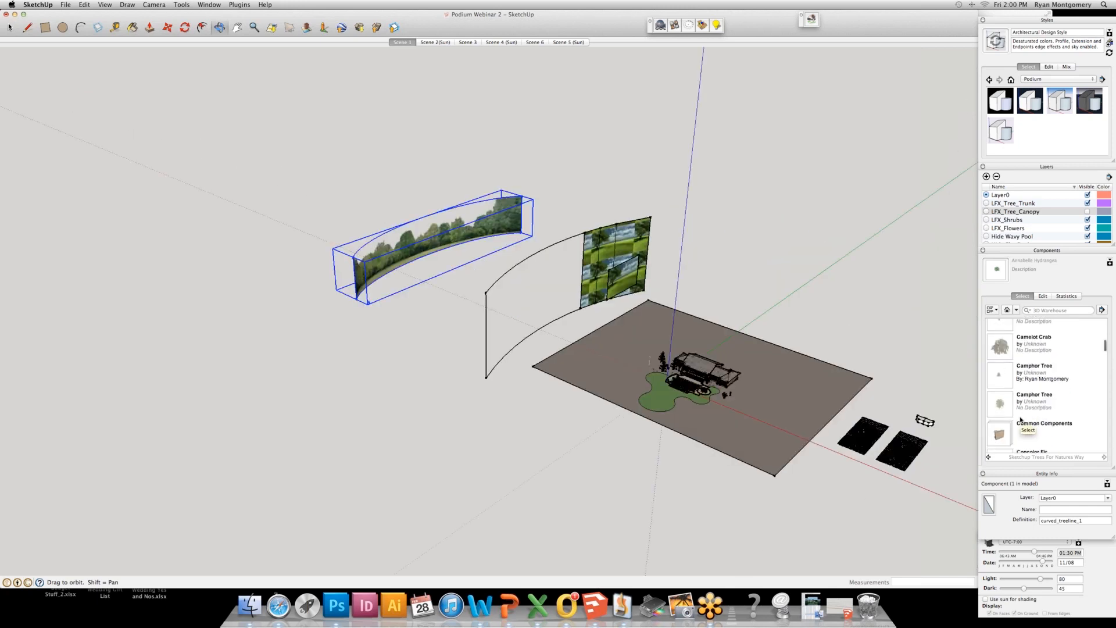
click(1005, 379)
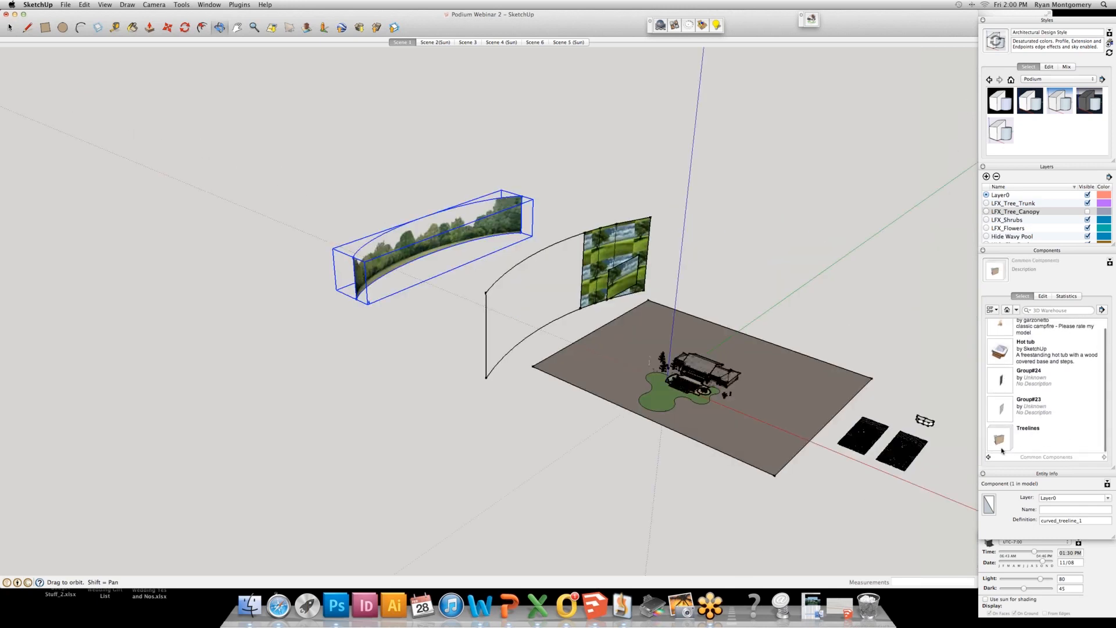
click(1024, 433)
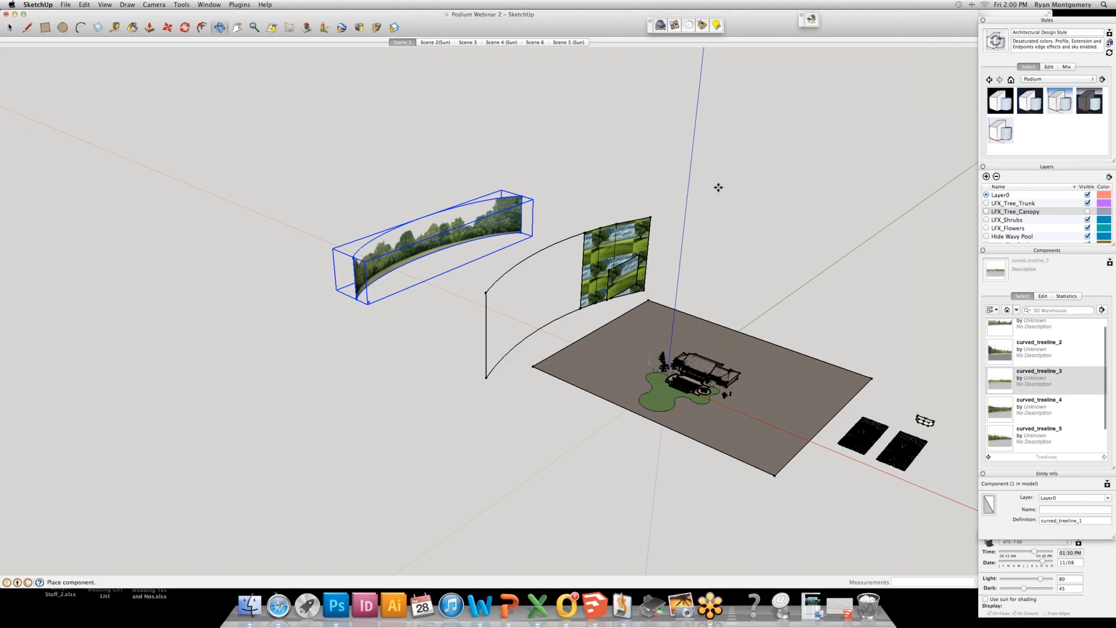
key(o)
drag(847, 247, 501, 224)
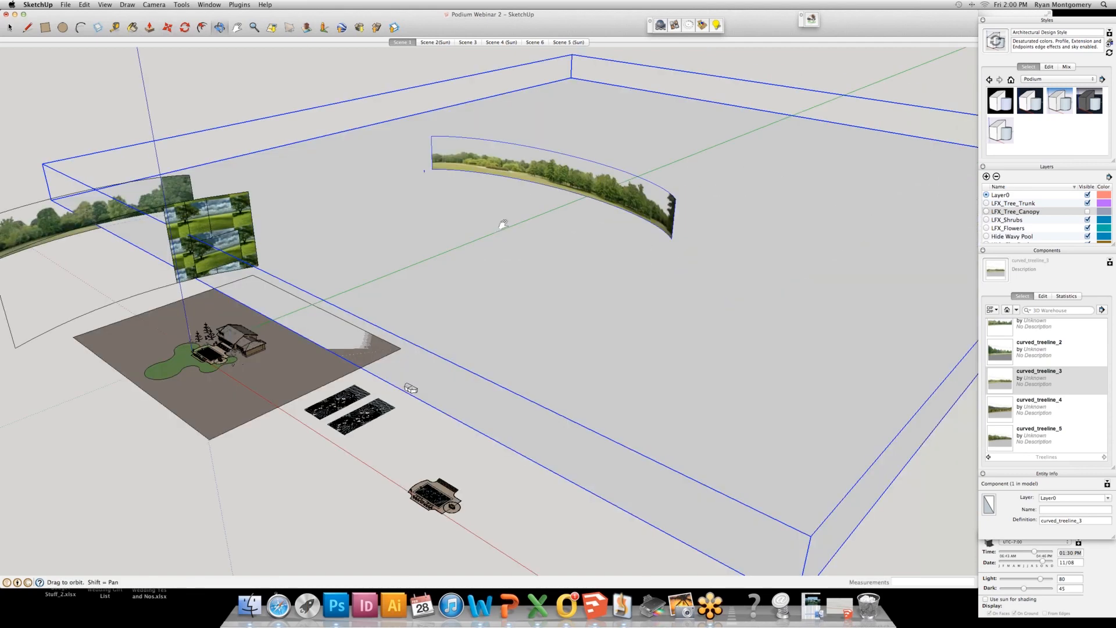
Insert the curved_treeline_4 component beside the curved_treeline_3 panel and bring both into view.
click(1007, 413)
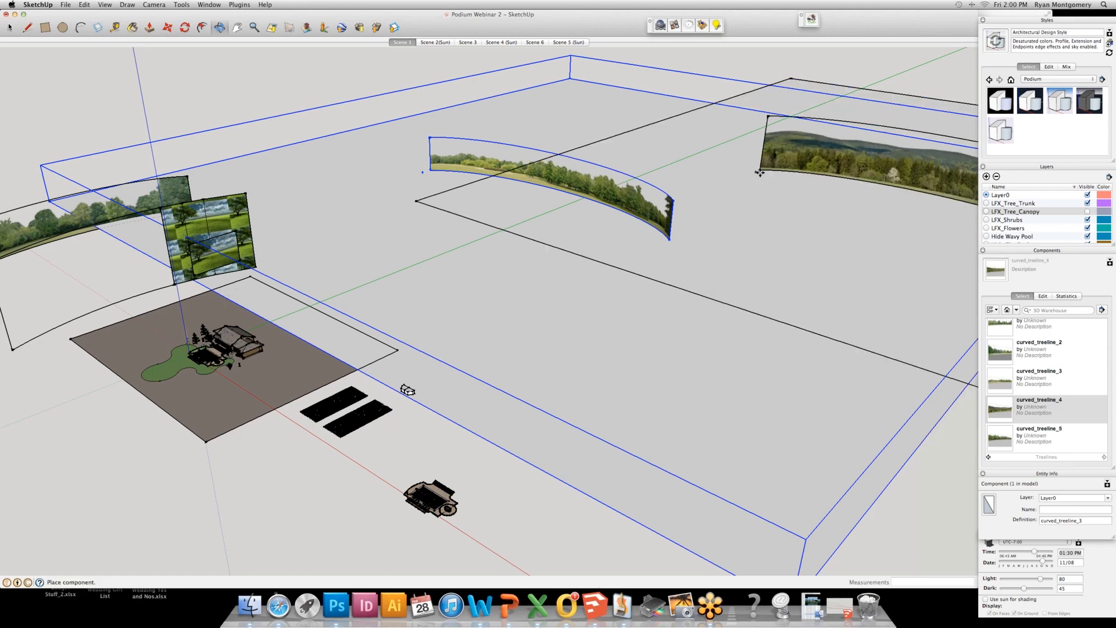
click(912, 207)
key(o)
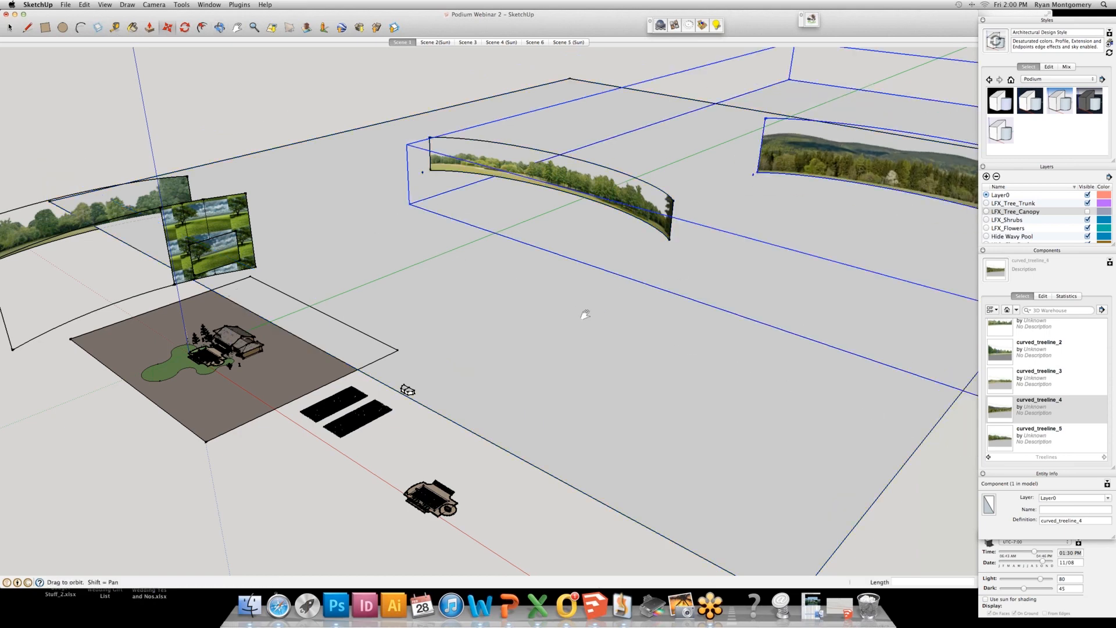
shift+middle_drag(585, 315, 597, 314)
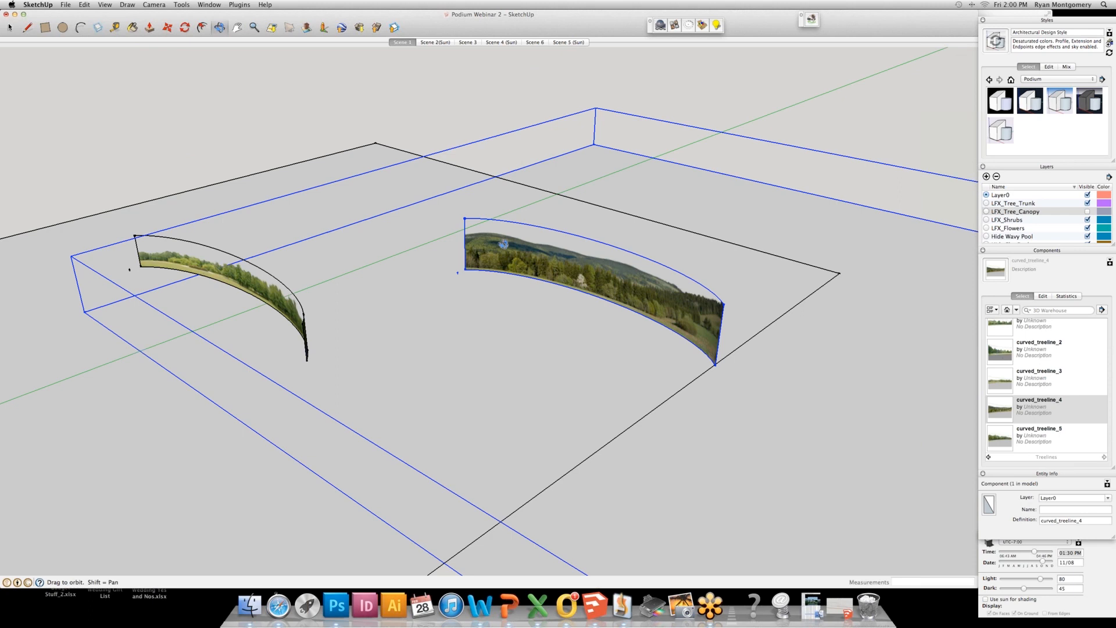
Delete the inserted curved_treeline_4 and curved_treeline_3 components.
key(space)
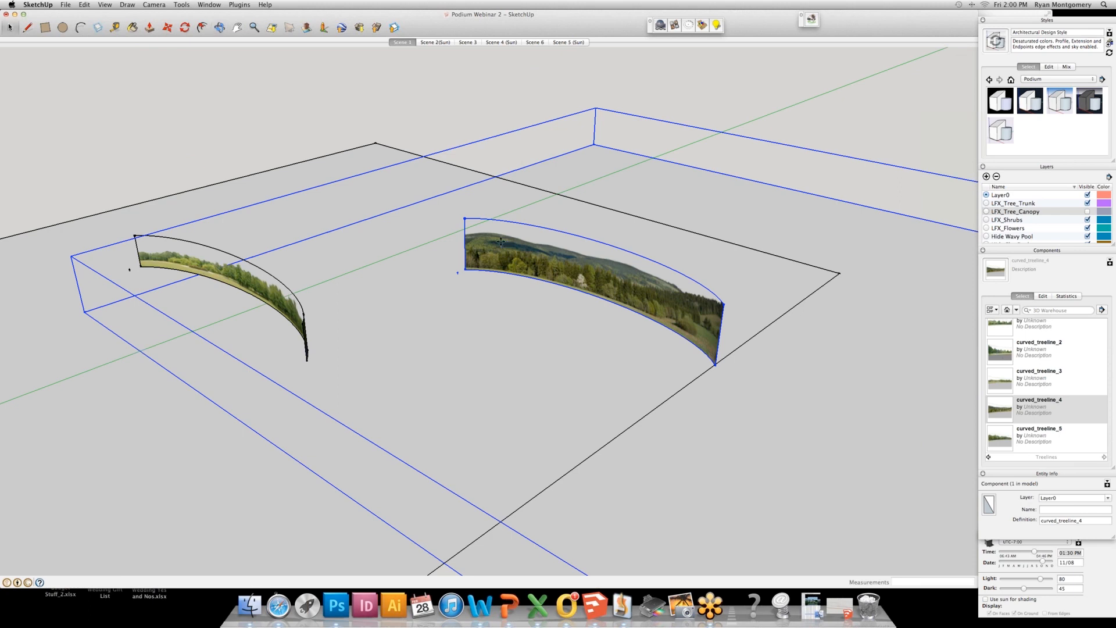
key(Delete)
click(178, 424)
key(Delete)
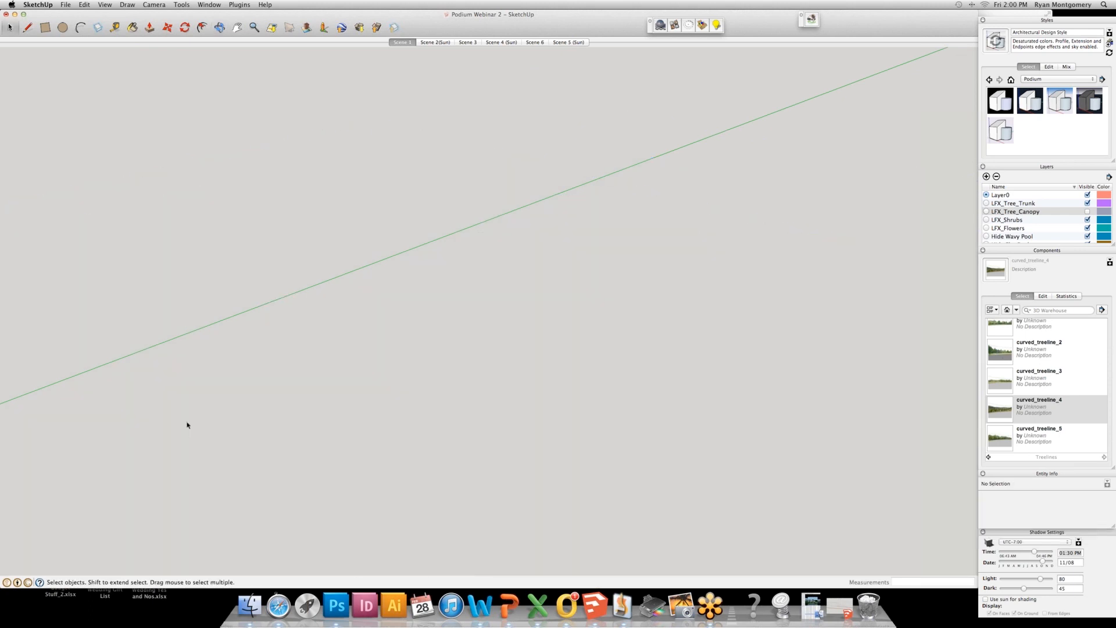
Return to the site model and select the outermost grass-textured face of the curved panel.
shift+middle_drag(59, 356, 861, 159)
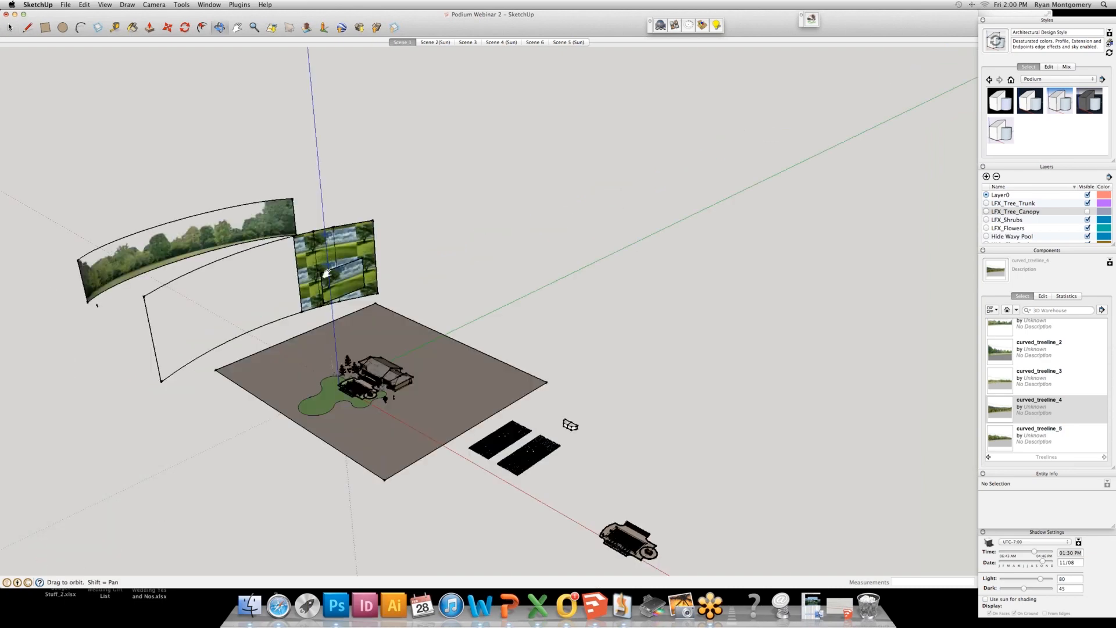
shift+middle_drag(327, 274, 515, 212)
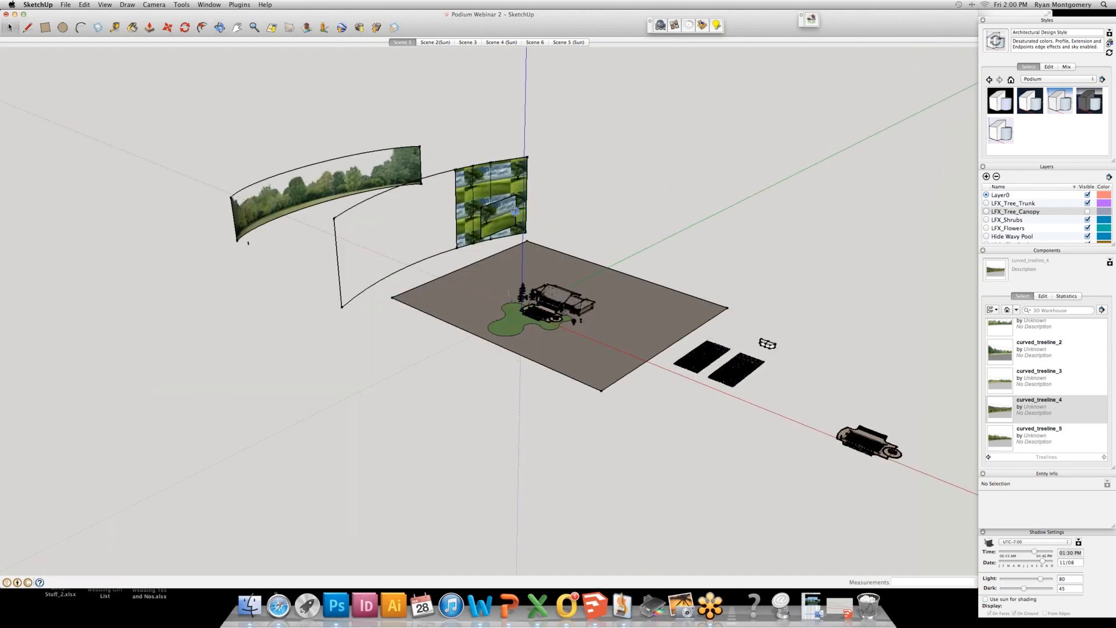
scroll(476, 191, up, 3)
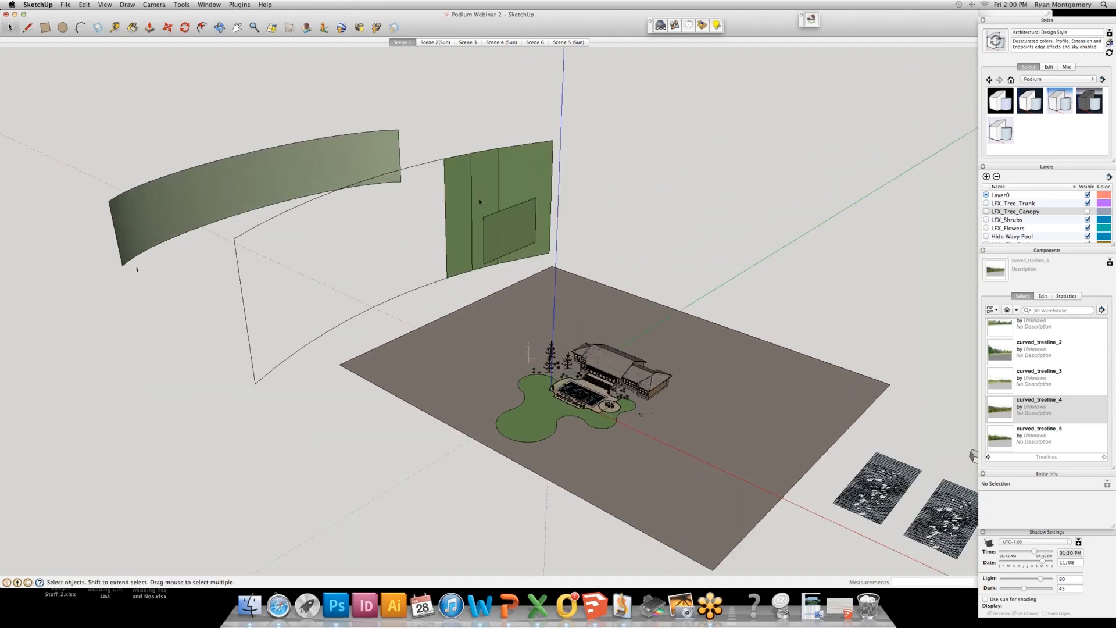
click(511, 172)
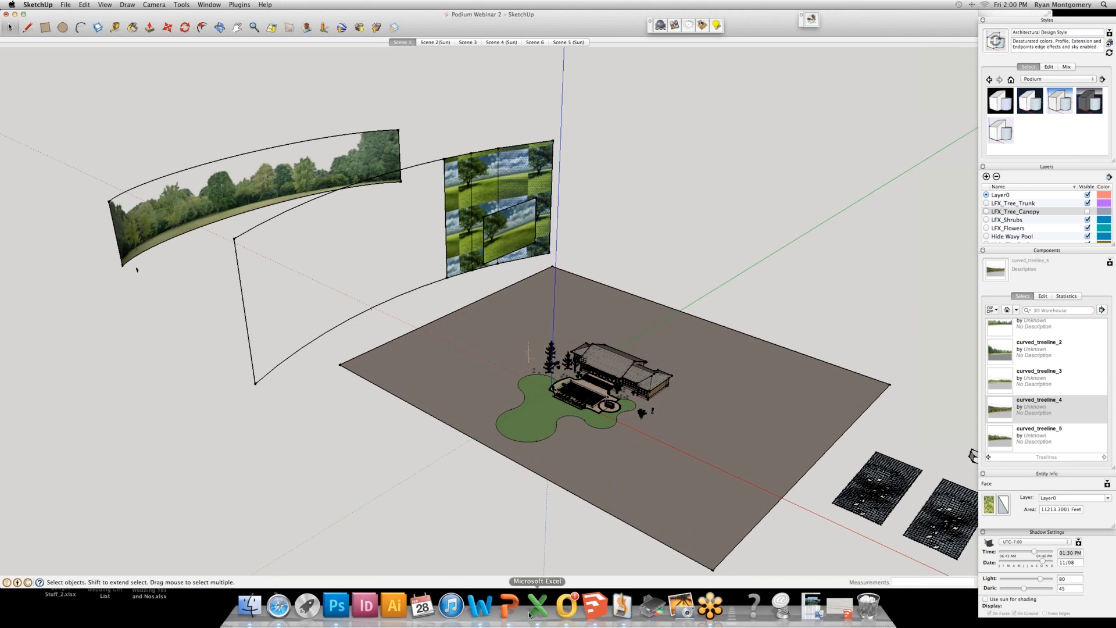
Switch to the Podium Webinar presentation in PowerPoint and start the slide show from the Questions? slide.
click(510, 606)
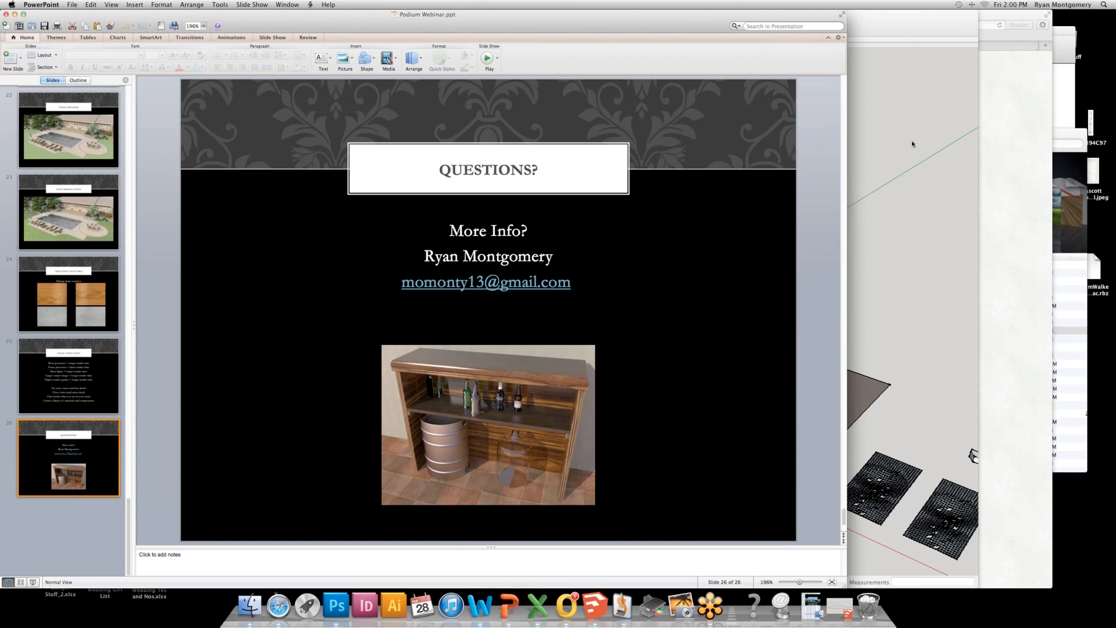
click(881, 26)
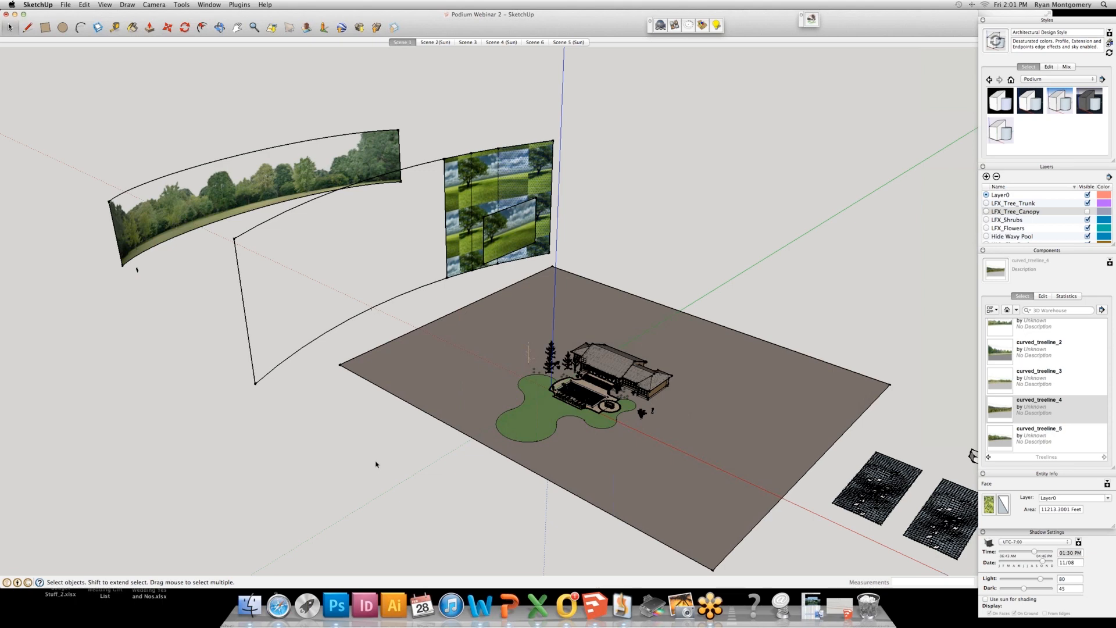
click(509, 606)
click(34, 581)
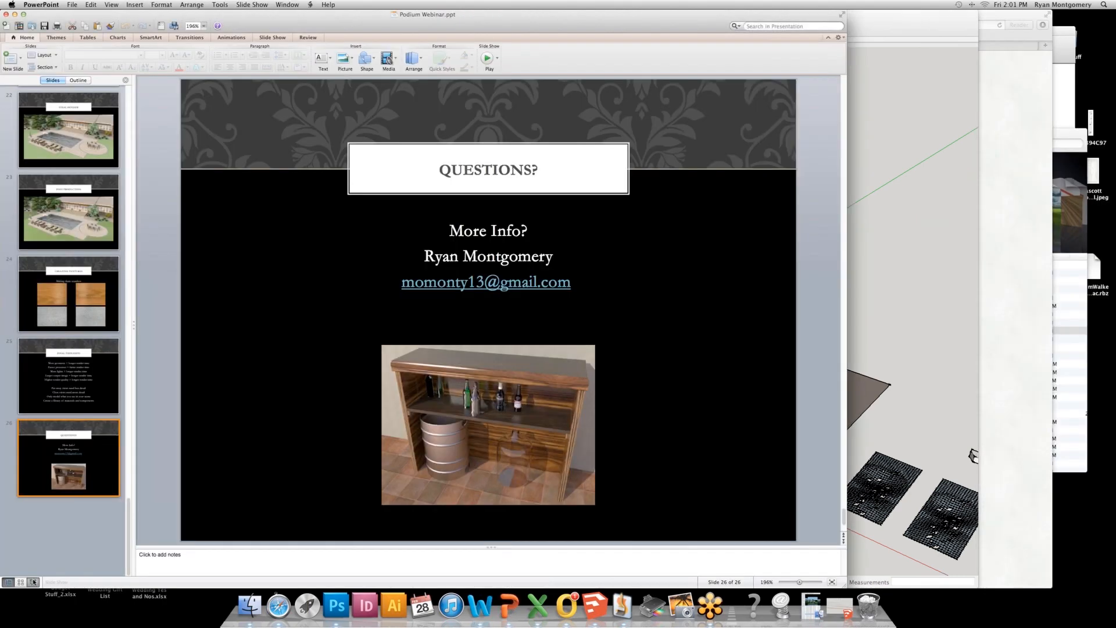